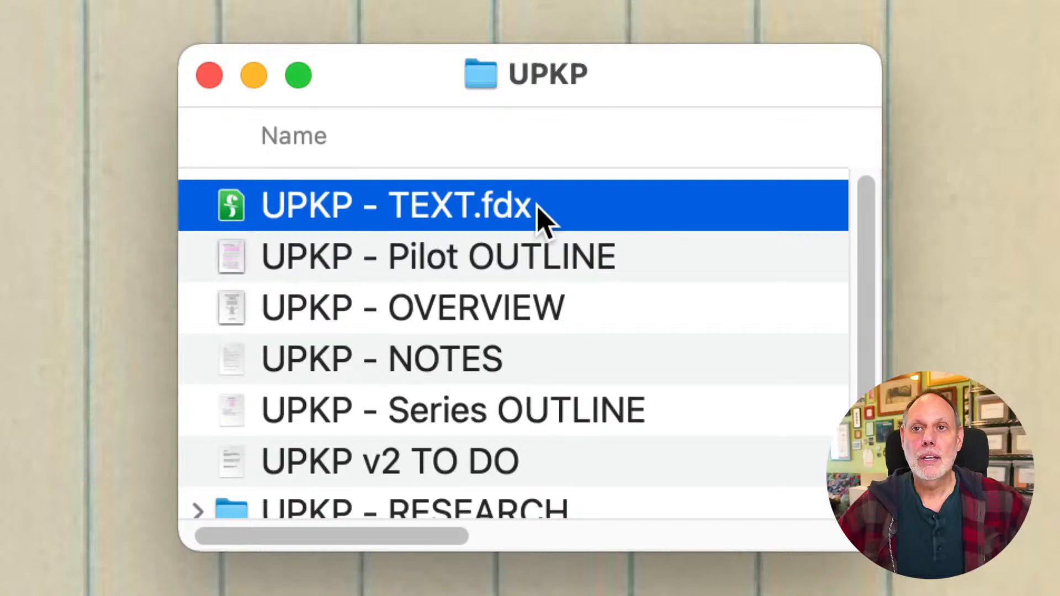
- Open the UPKP - TEXT.fdx script and read through its final pages, 88 to 90
double_click(544, 218)
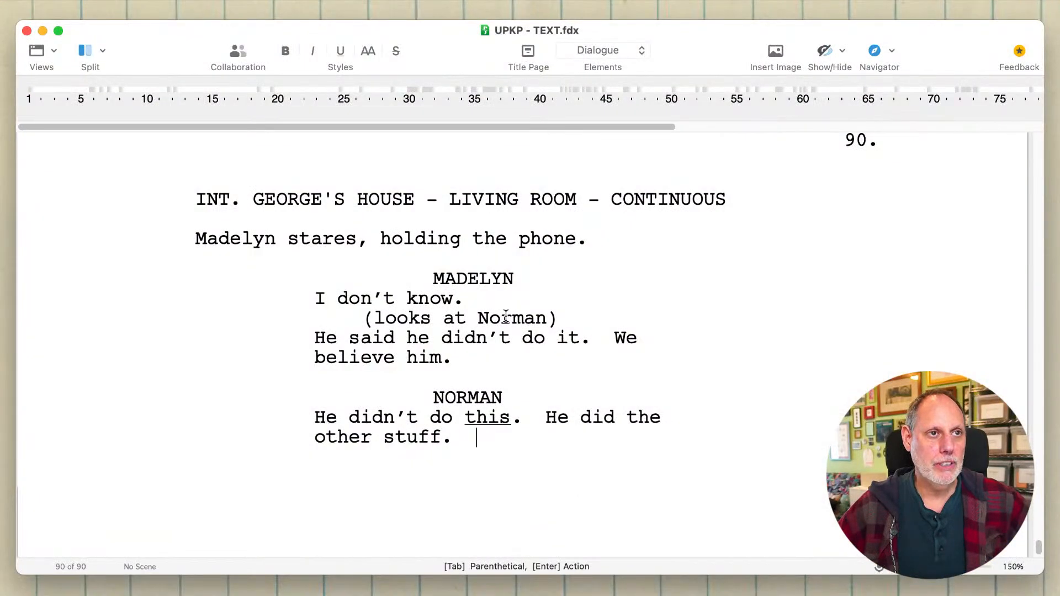
scroll(506, 315, "up", 10)
scroll(506, 315, "up", 5)
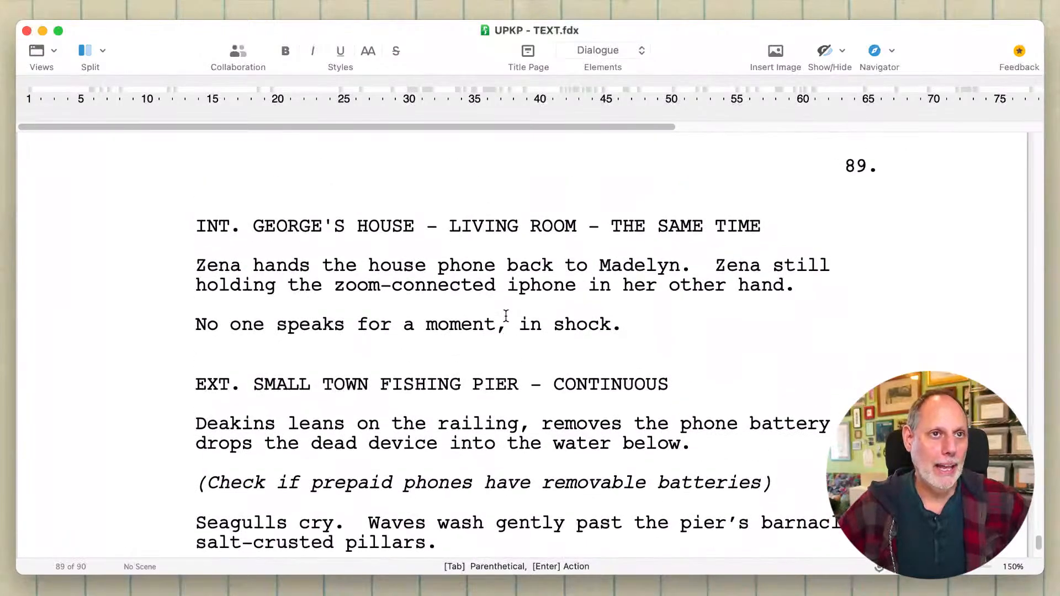
scroll(506, 315, "up", 4)
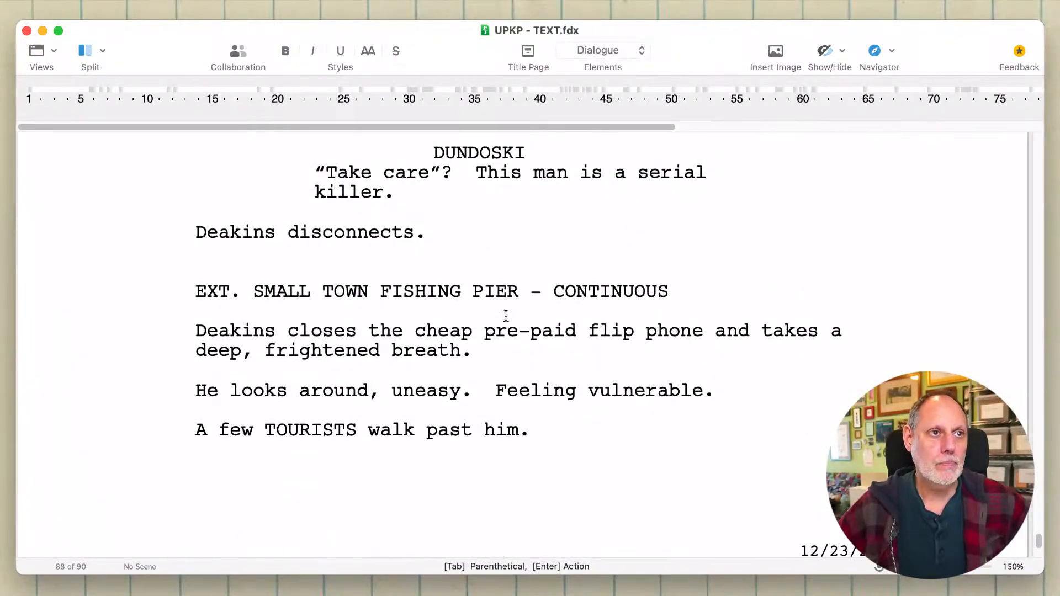
scroll(506, 315, "down", 5)
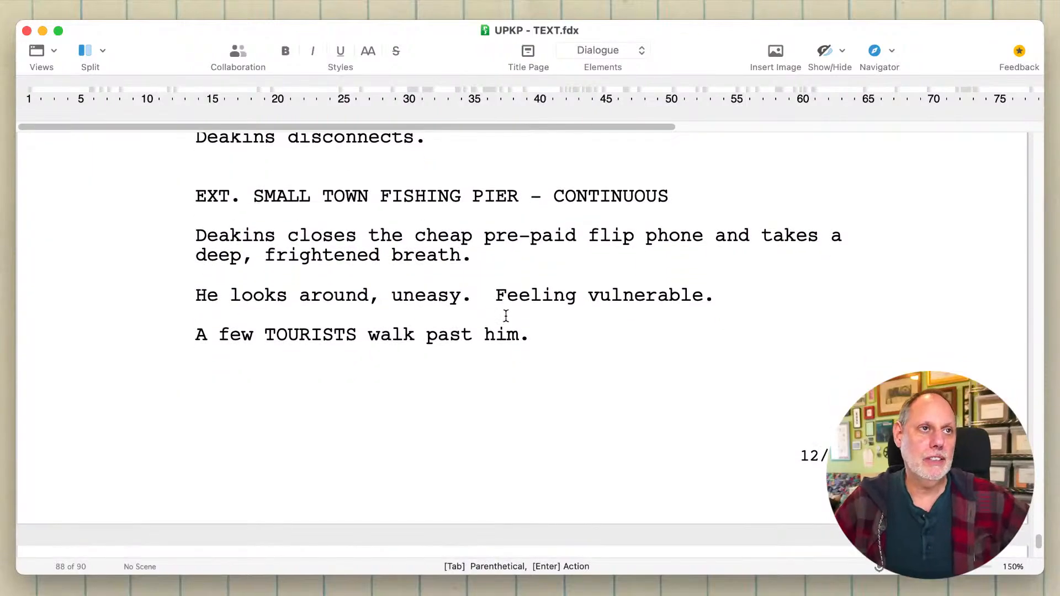
scroll(506, 315, "down", 6)
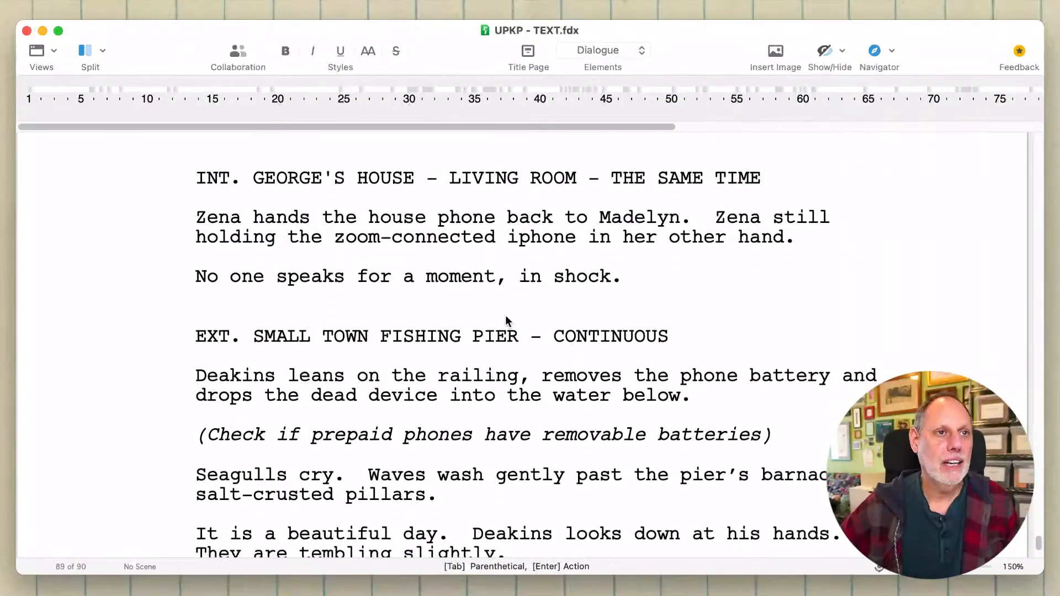
scroll(506, 315, "down", 3)
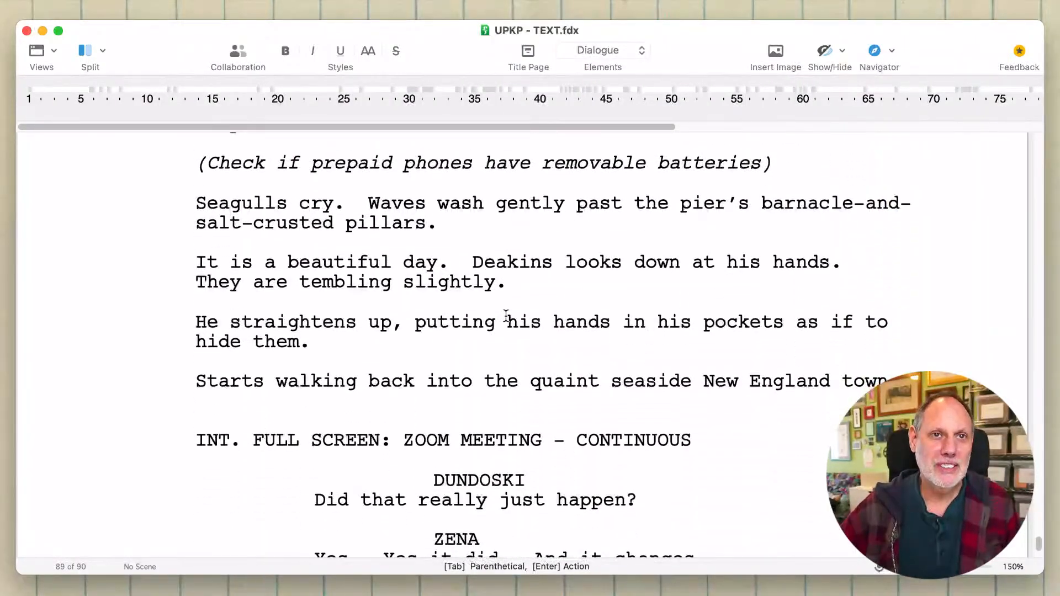
scroll(506, 316, "down", 6)
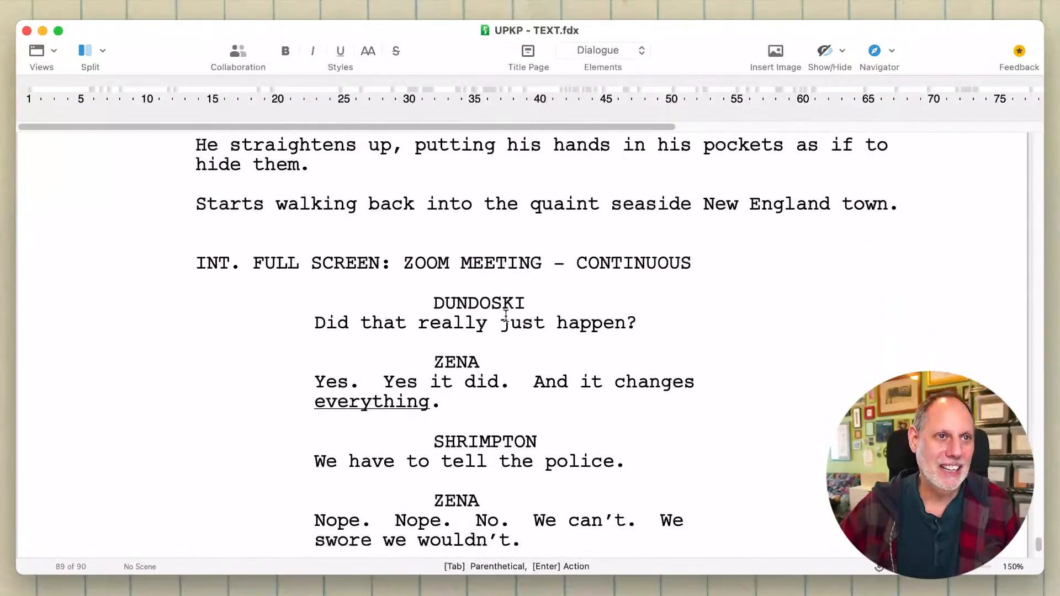
scroll(506, 315, "down", 3)
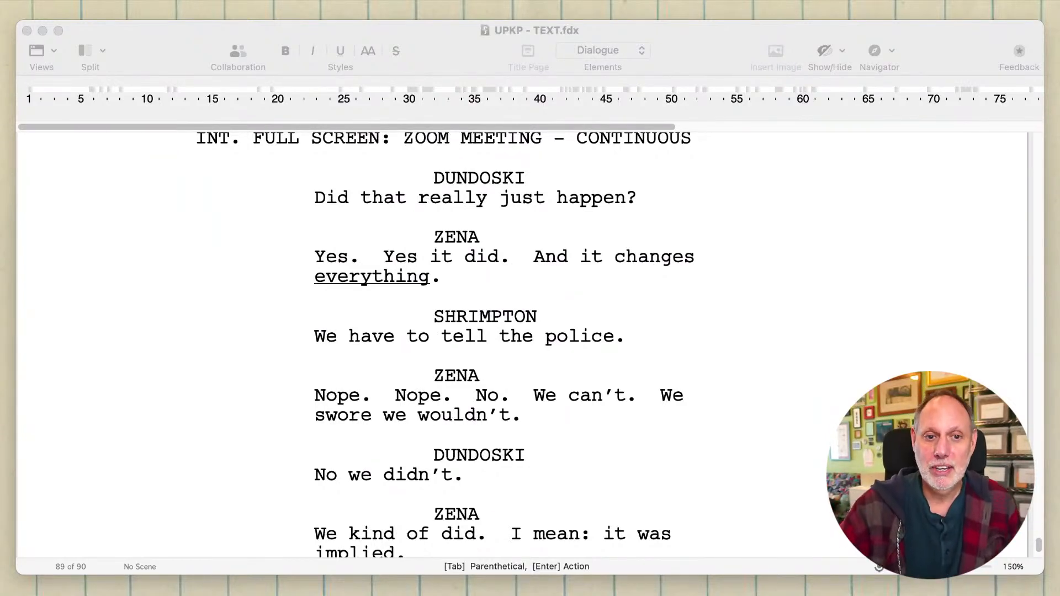
- Review the closing living room dialogue between Madelyn and Norman and the Zoom meeting lines before it
left_click(627, 374)
scroll(627, 374, "down", 10)
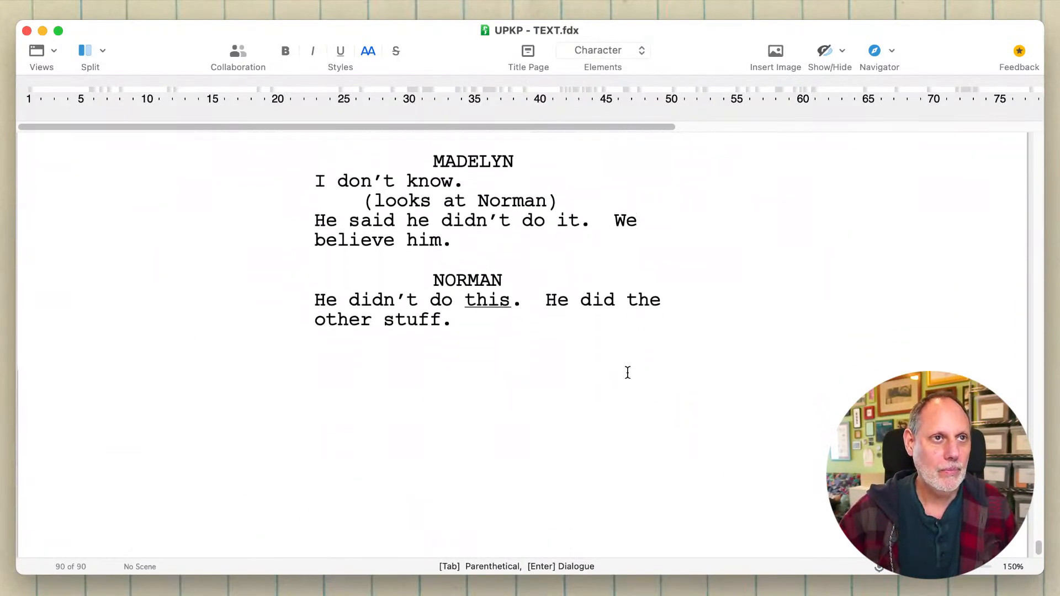
scroll(627, 373, "up", 2)
left_click(587, 373)
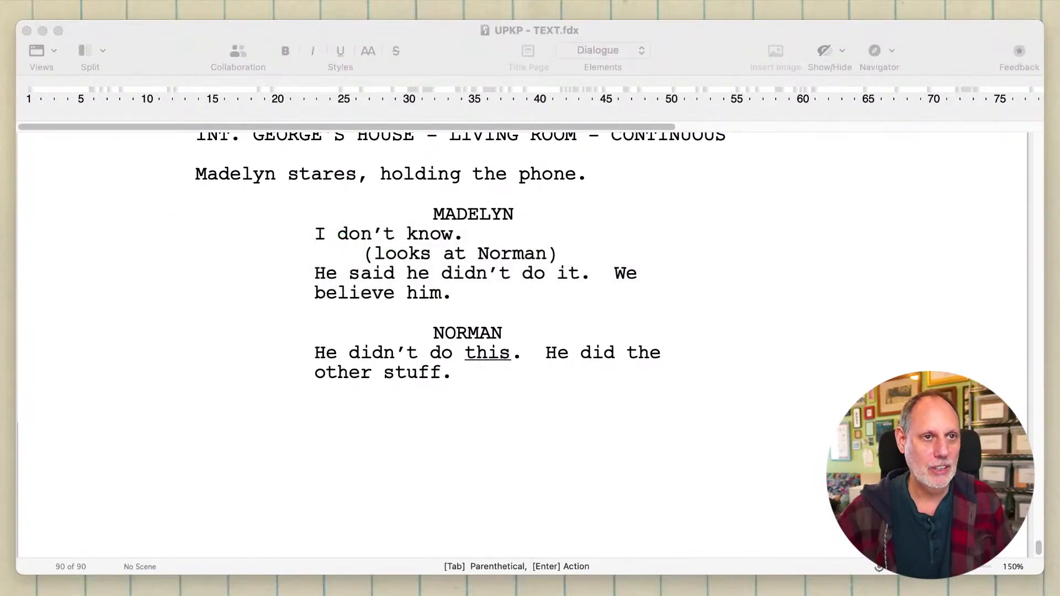
left_click(585, 412)
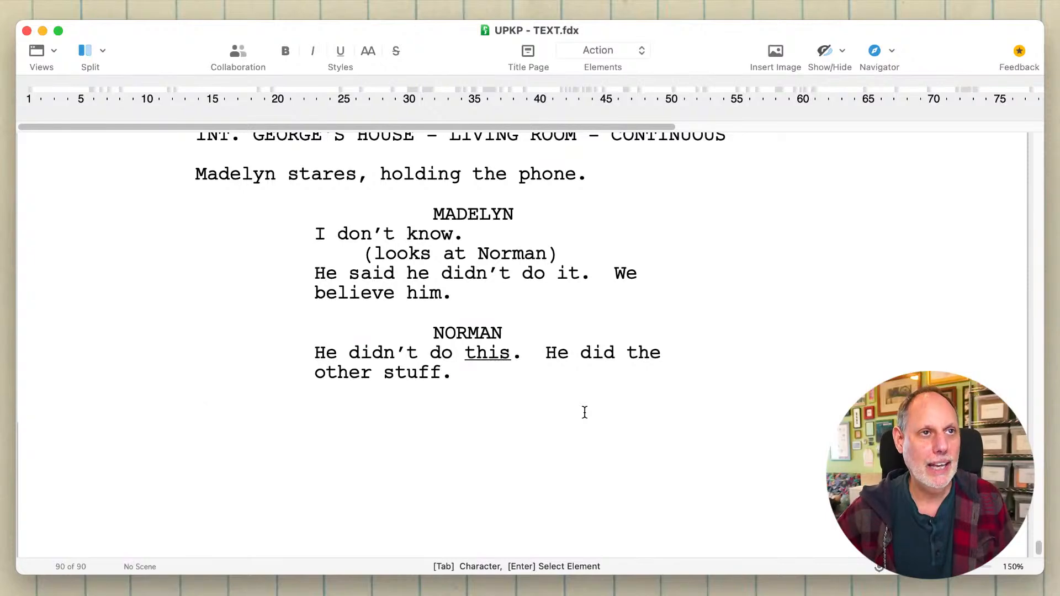
scroll(584, 413, "up", 10)
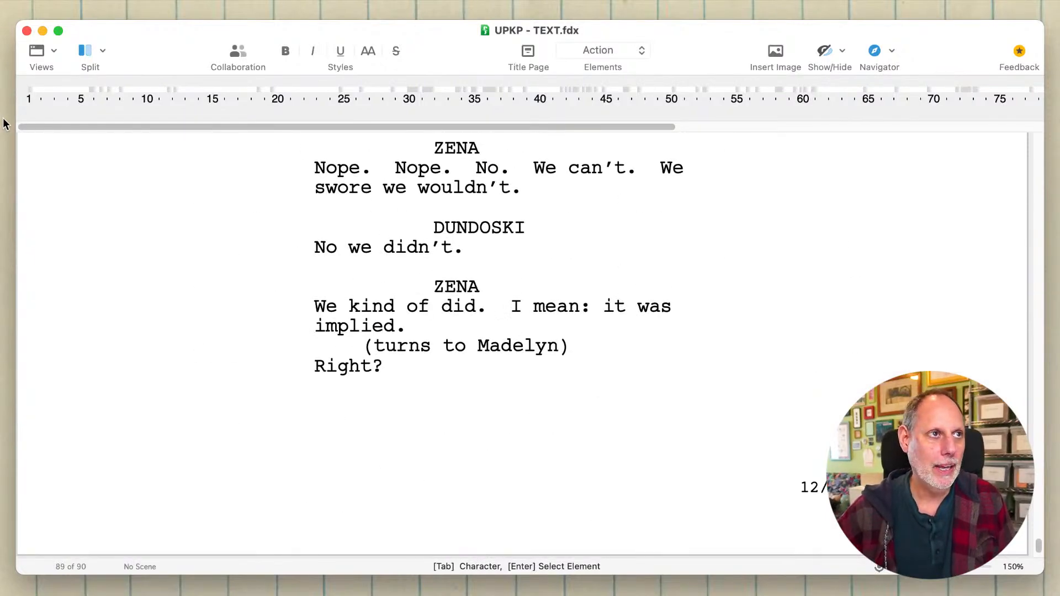
- Consult the "AFTER - INTERCUT THEM WITH HIM" event in the UPKP - Pilot OUTLINE document and return to the script
left_click(2, 139)
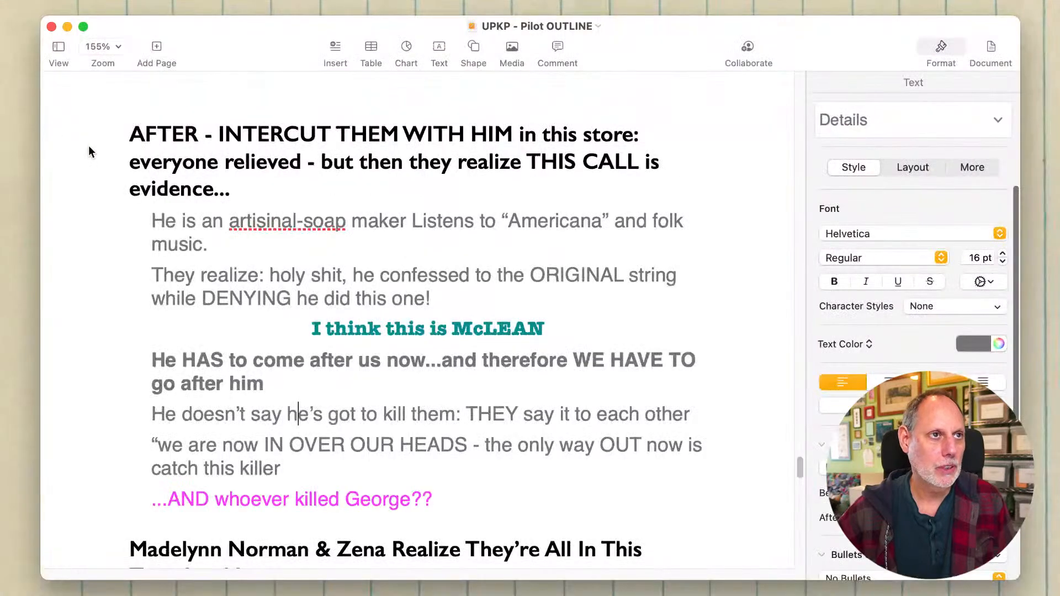
left_click(169, 191)
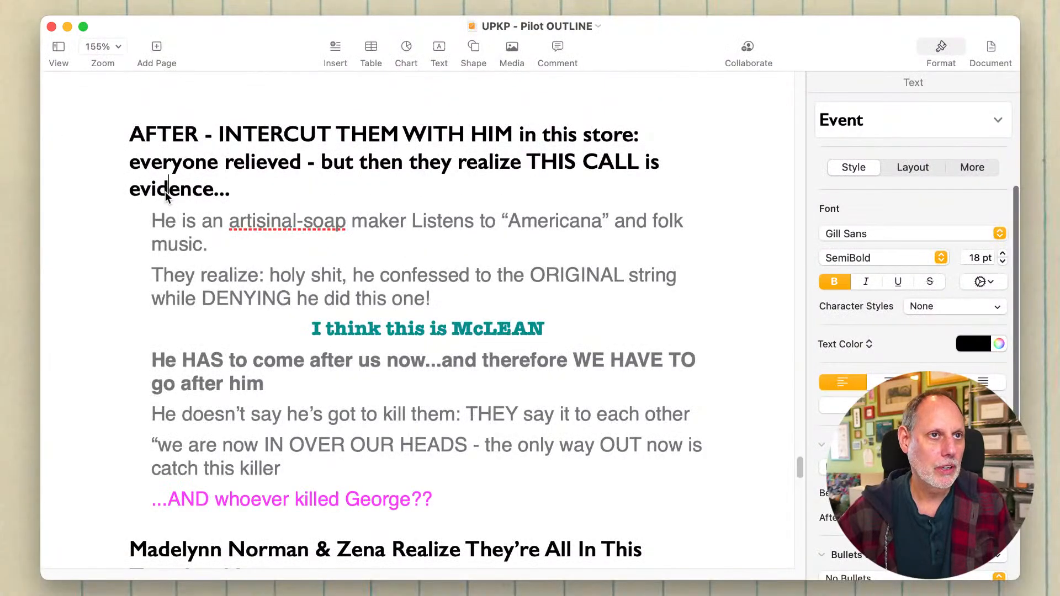
left_click(1036, 26)
left_click(451, 390)
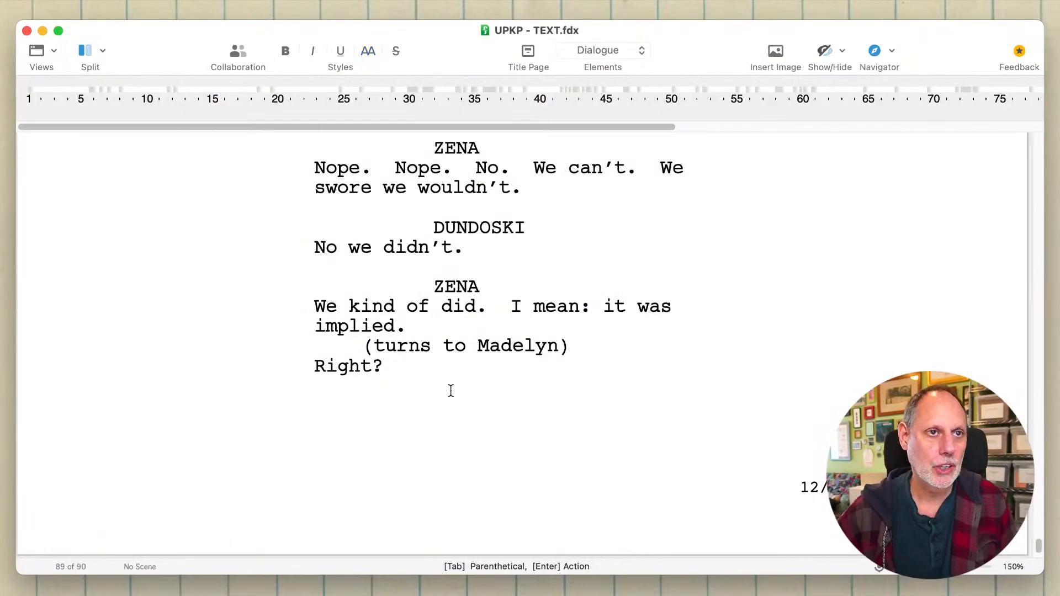
- After Norman's last line on page 90, add a MADELYN dialogue reading "What are we going to do?"
scroll(451, 390, "down", 10)
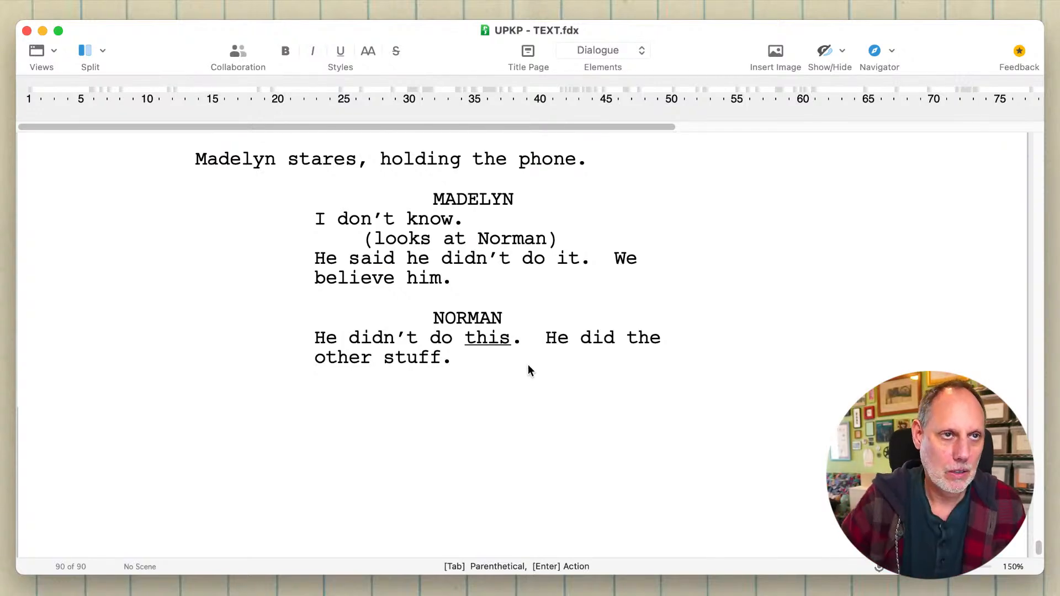
key("Return")
key("Tab")
type("M")
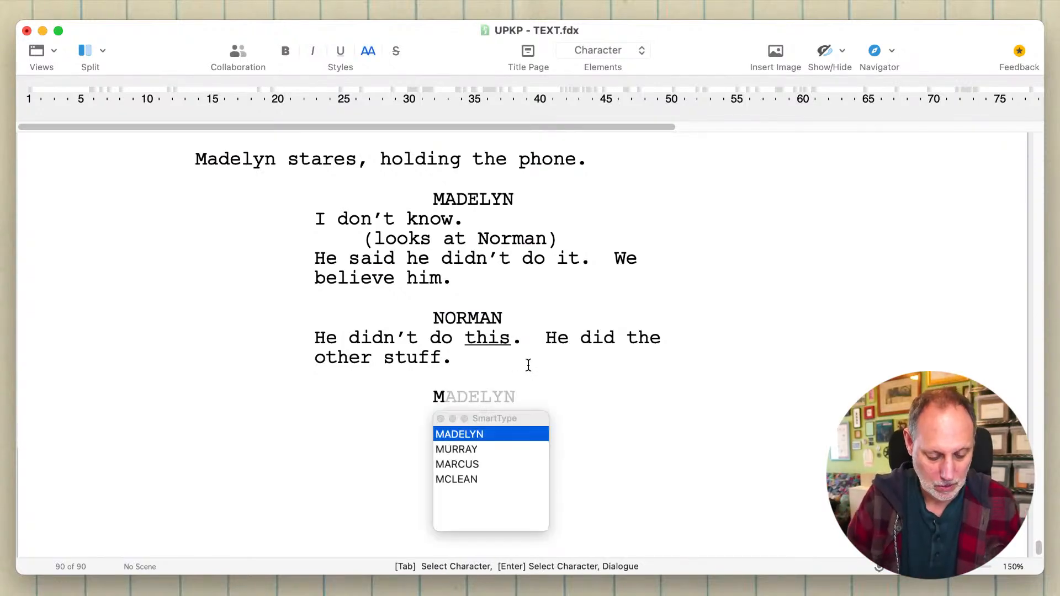
type("AD")
key("Return")
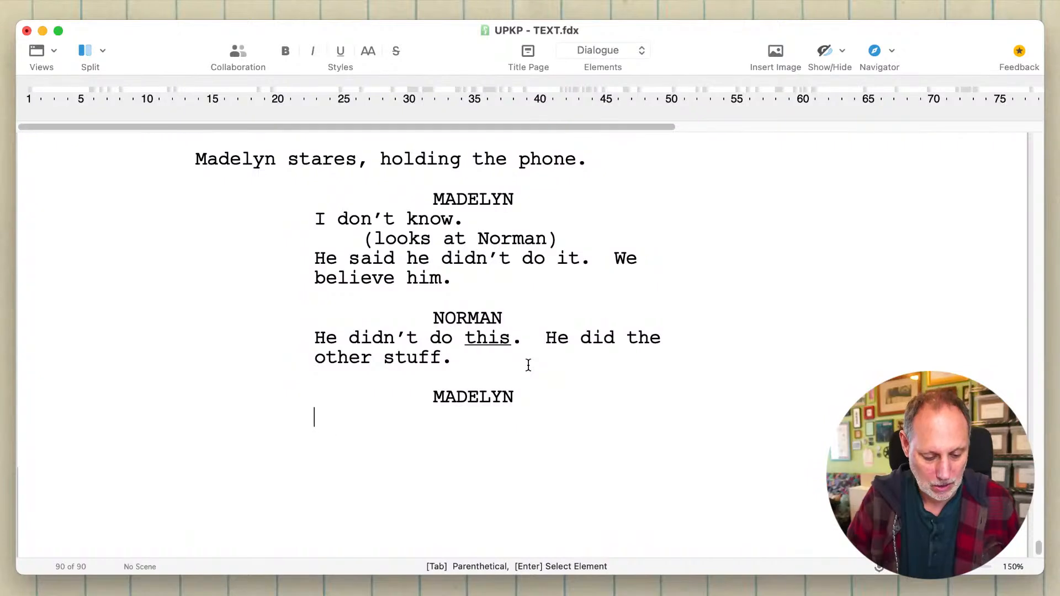
type("What are we")
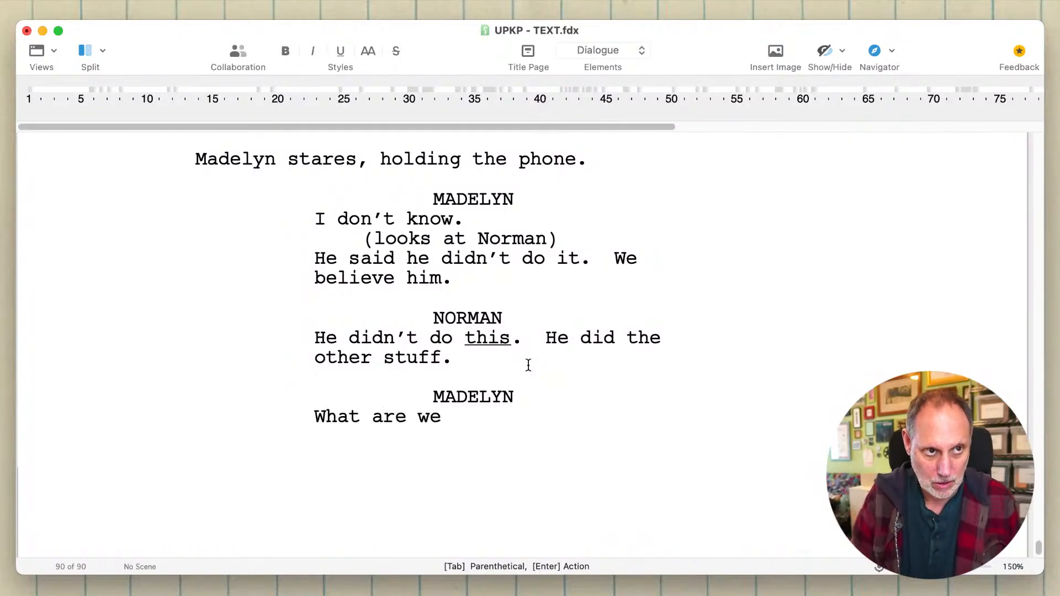
type(" going to do")
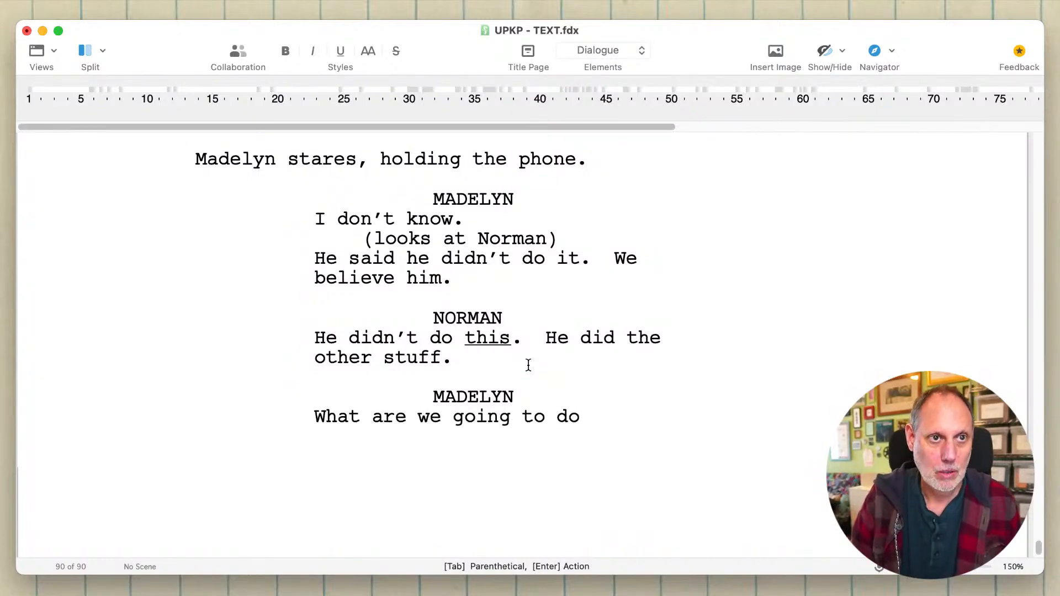
type("?")
key("Return")
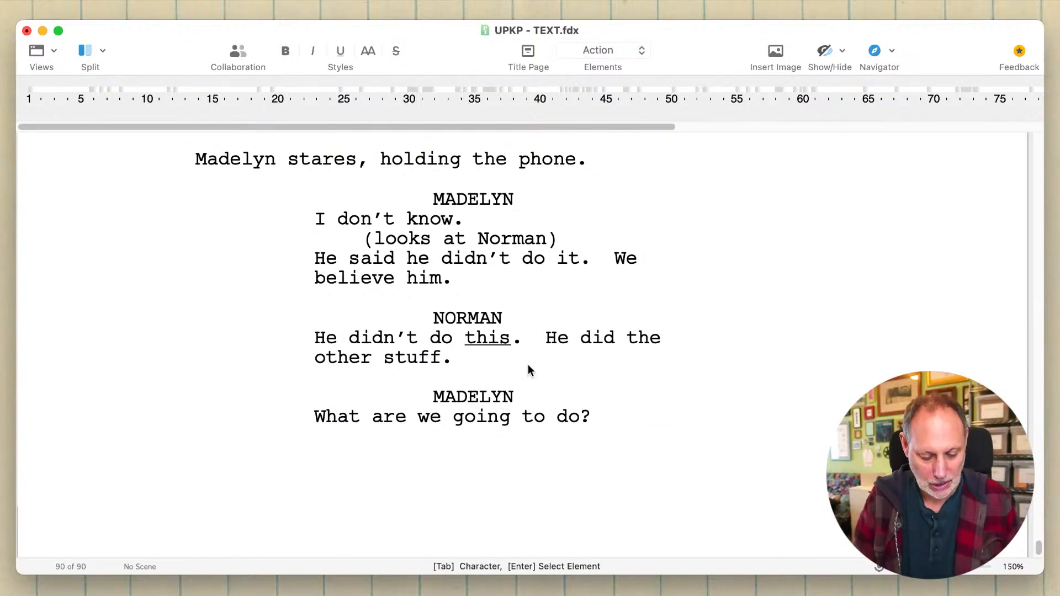
- Add the scene heading "EXT. SOAP SHOP - THE SAME TIME" below Madelyn's new dialogue
type("Ext")
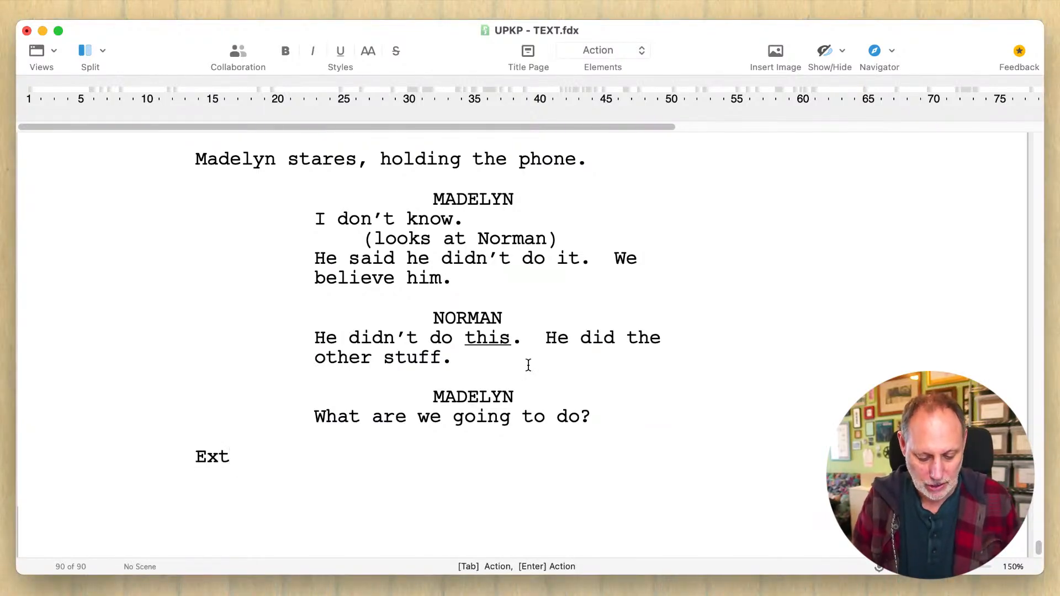
type(". SOAP")
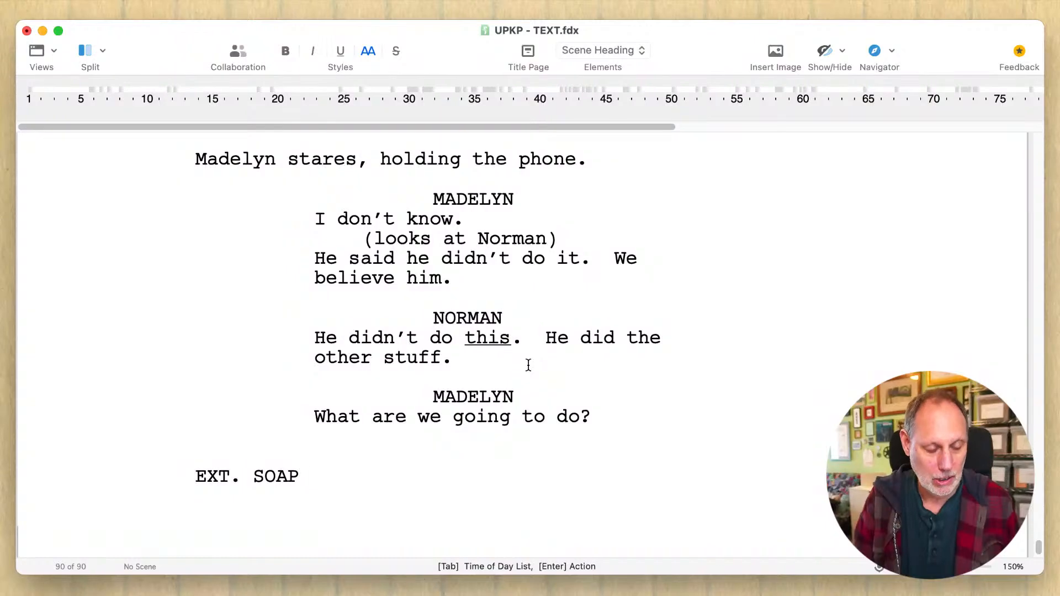
type(" SHOP -")
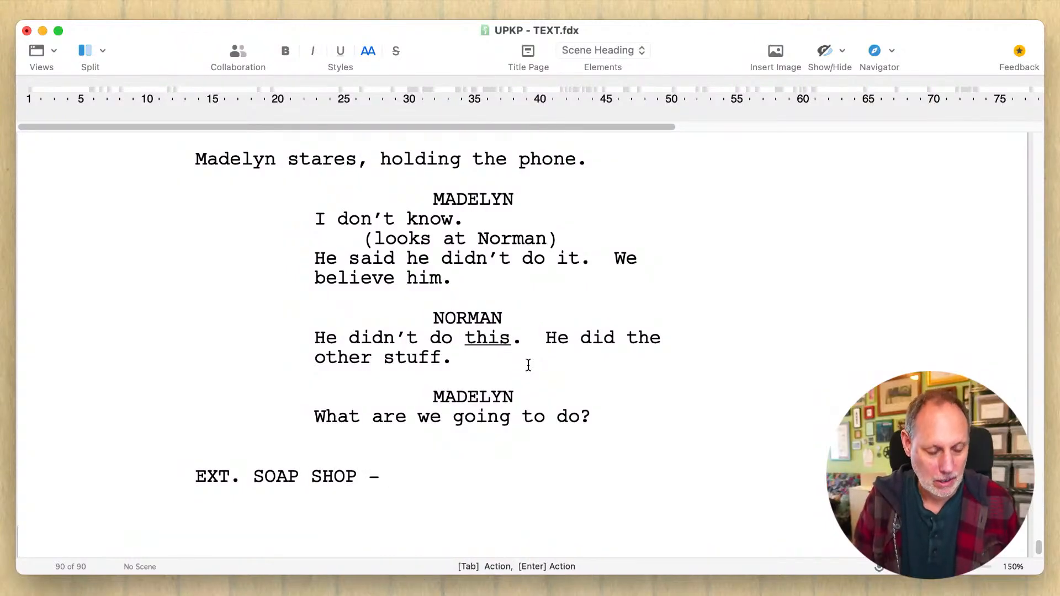
type(" D")
key("BackSpace")
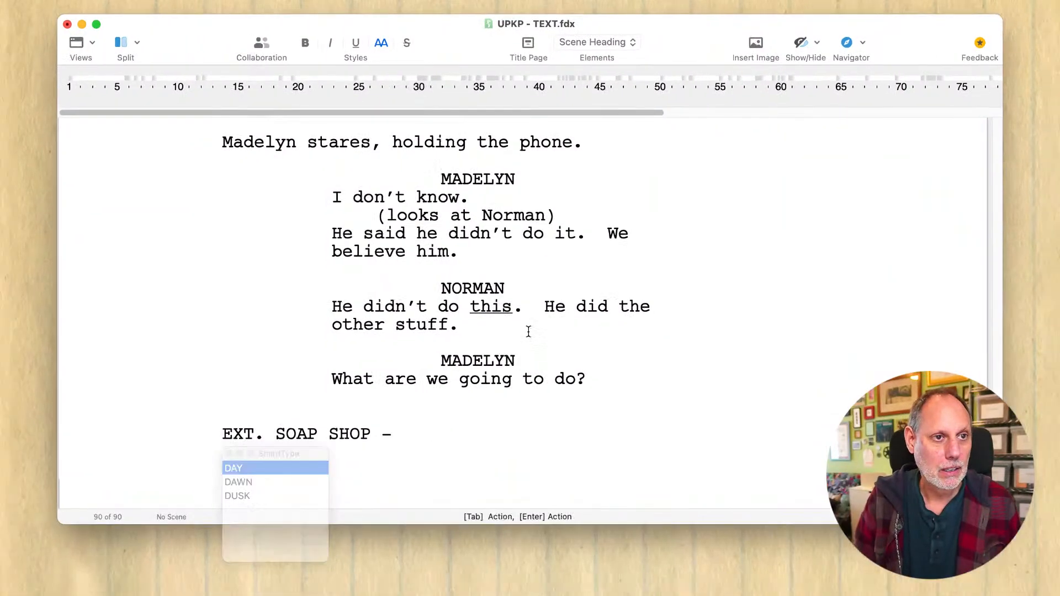
type("SO")
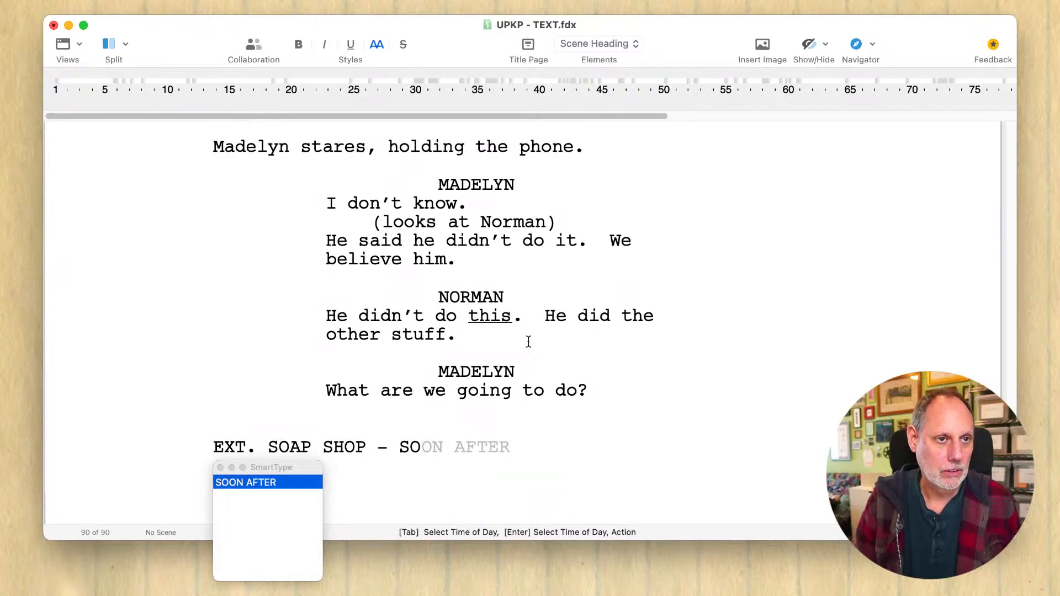
key("BackSpace")
key("BackSpace")
type("R")
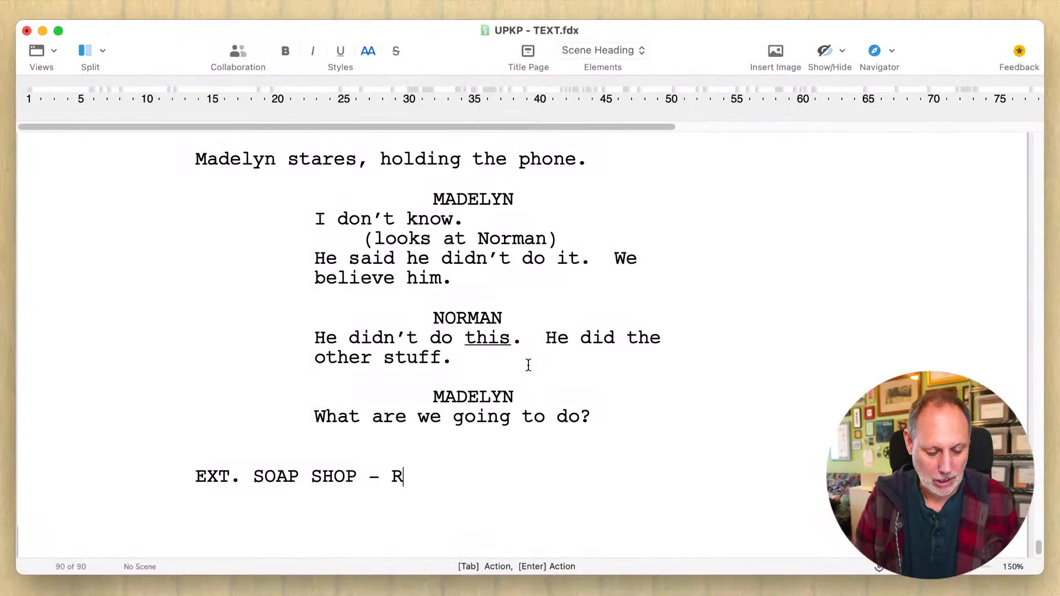
key("BackSpace")
type("THE ")
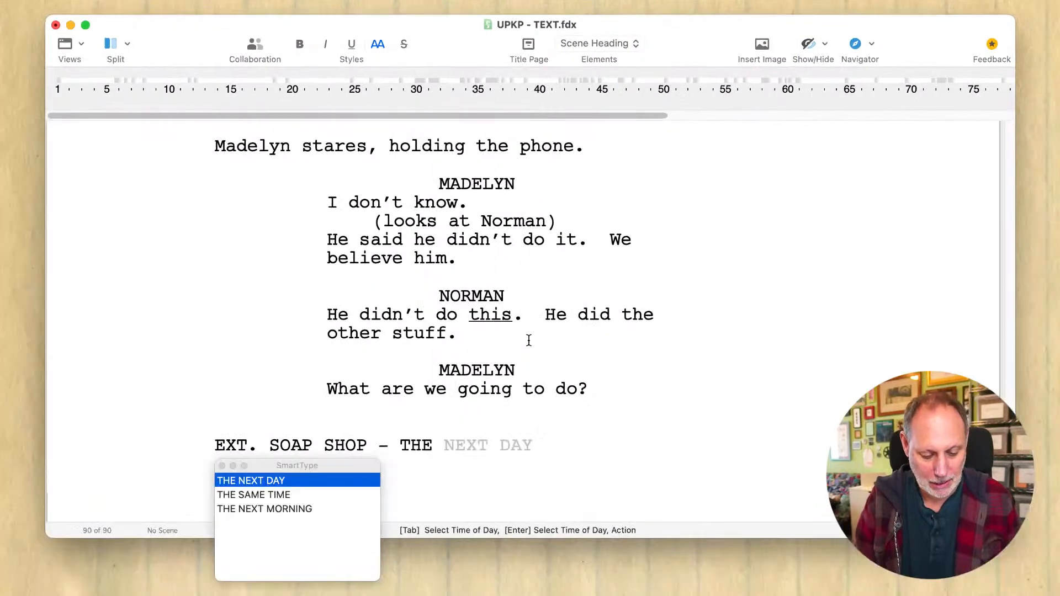
type("SA")
key("Return")
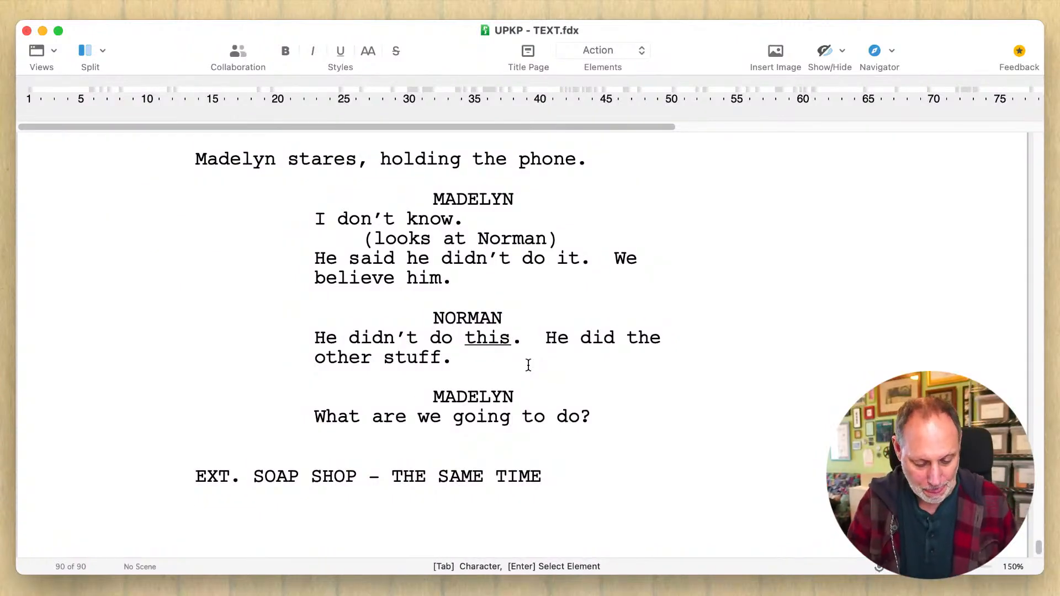
- Begin the action paragraph below the soap shop scene heading with "Deakins walks", discarding the trial wording "in from the pie"
type("A")
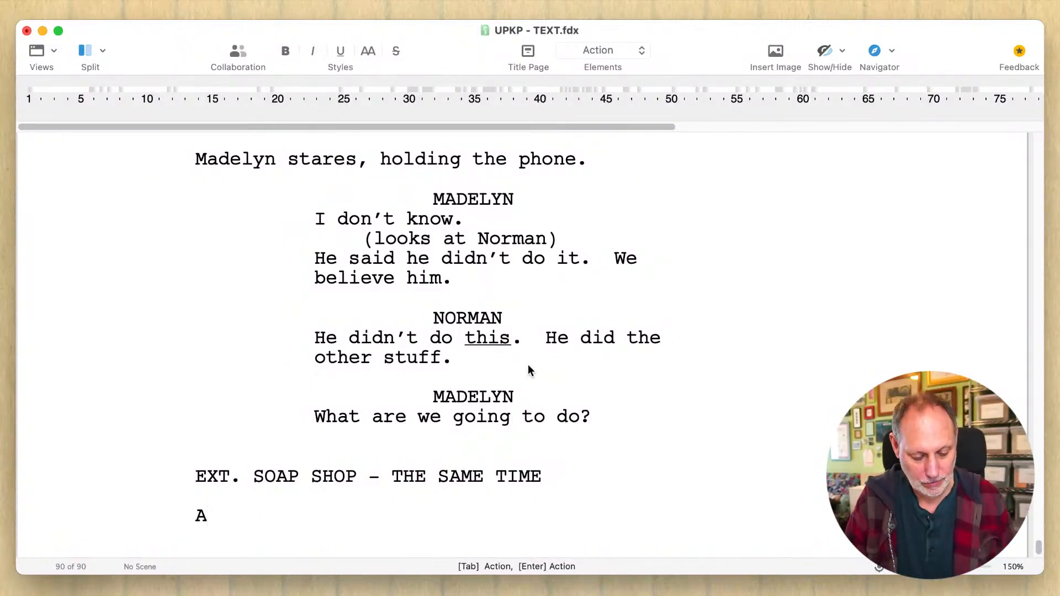
key("BackSpace")
type("De")
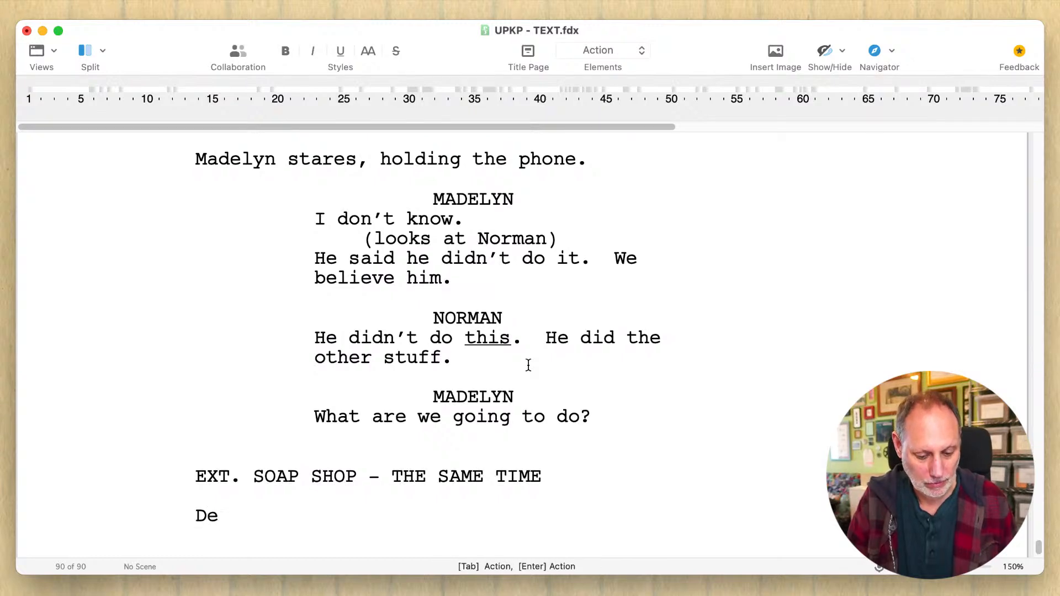
type("akins walks")
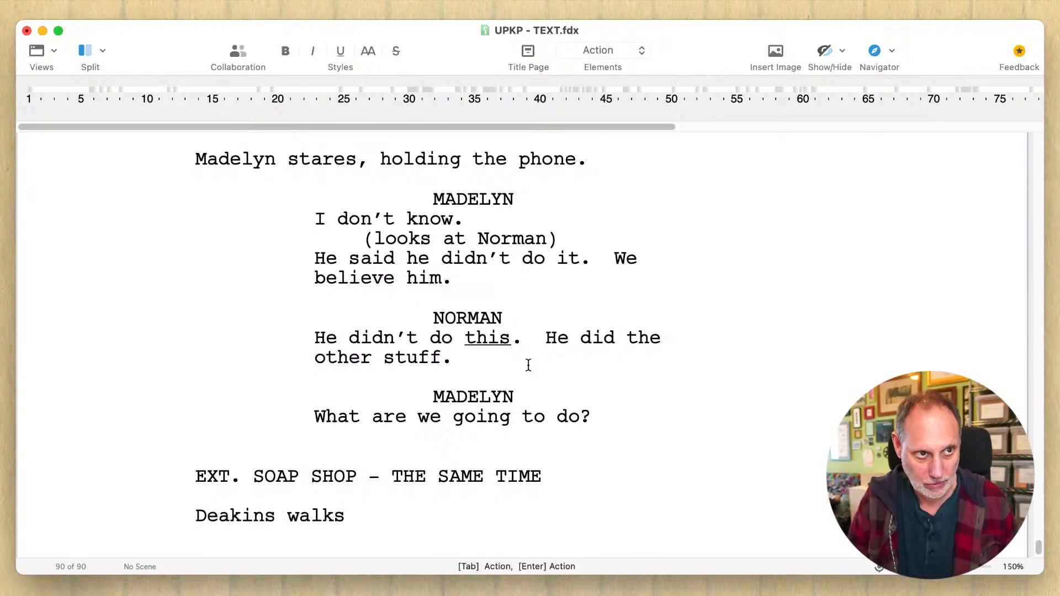
type(" in from the pie")
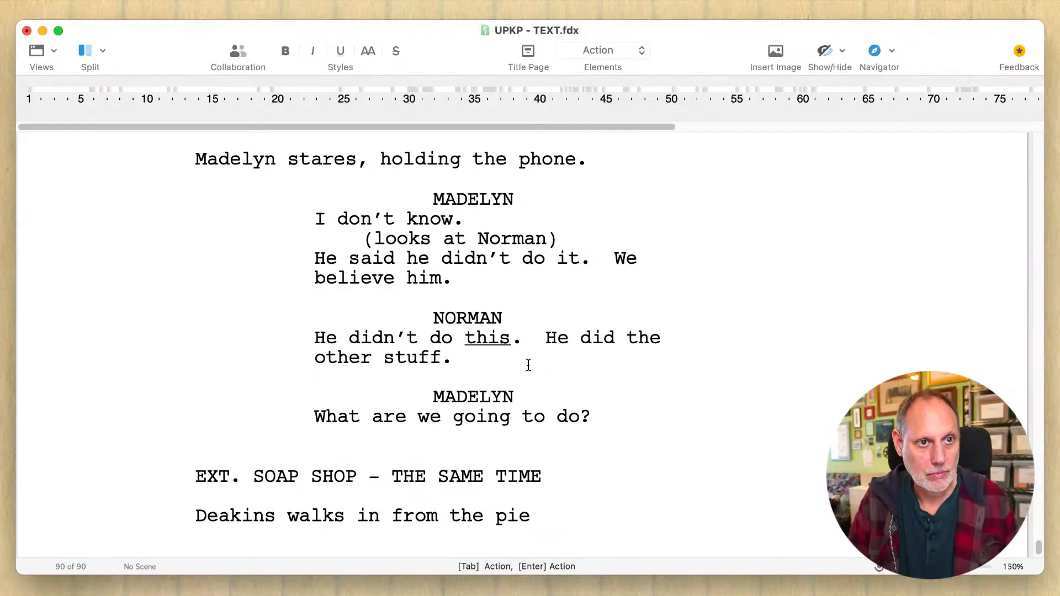
key("BackSpace")
key("BackSpace")
key("BackSpace")
key("BackSpace")
key("BackSpace")
key("BackSpace")
key("BackSpace")
key("BackSpace")
key("BackSpace")
key("BackSpace")
key("BackSpace")
key("BackSpace")
key("BackSpace")
key("BackSpace")
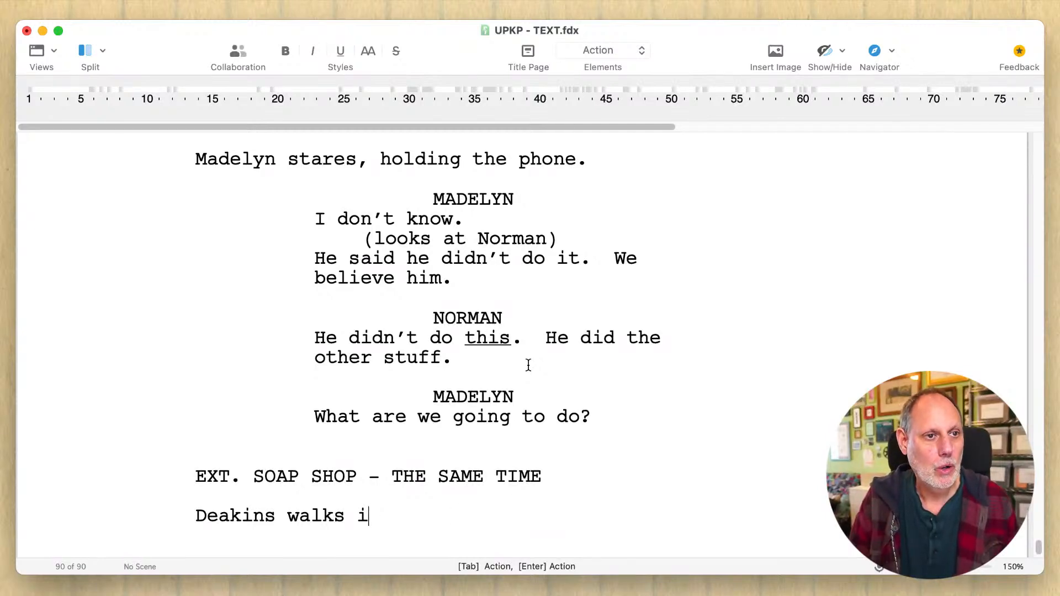
key("BackSpace")
- Continue the sentence after "Deakins walks" with "along a street of cute little tourist-y"
type("alon")
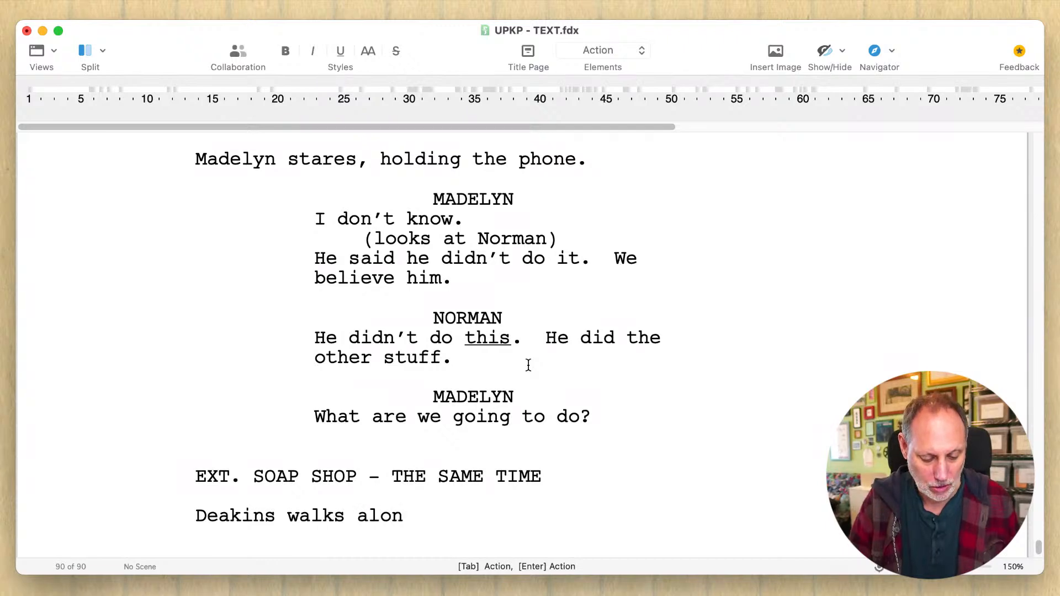
type("g a s")
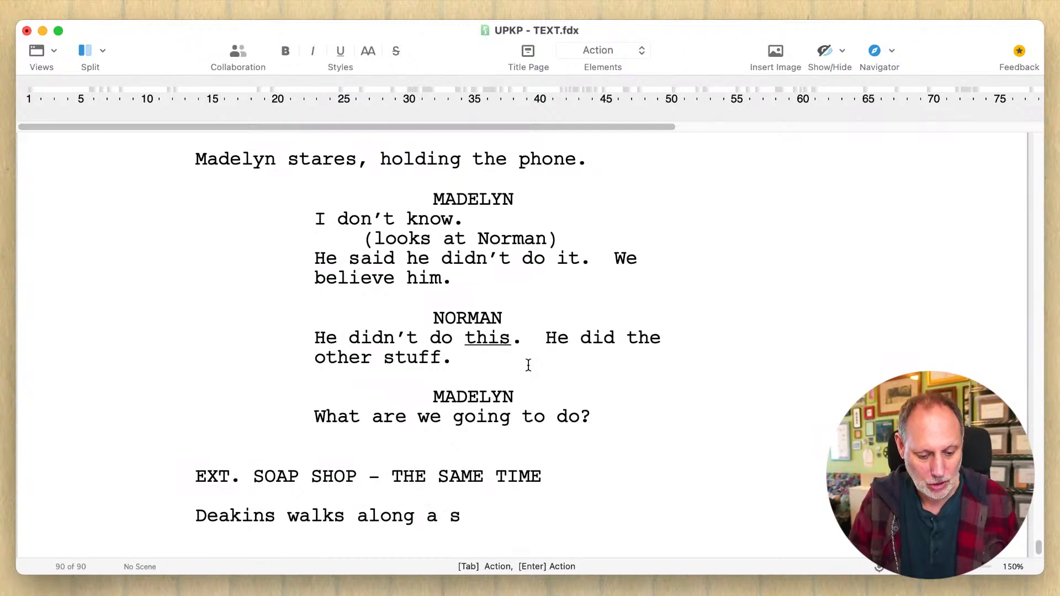
type("treet of cu")
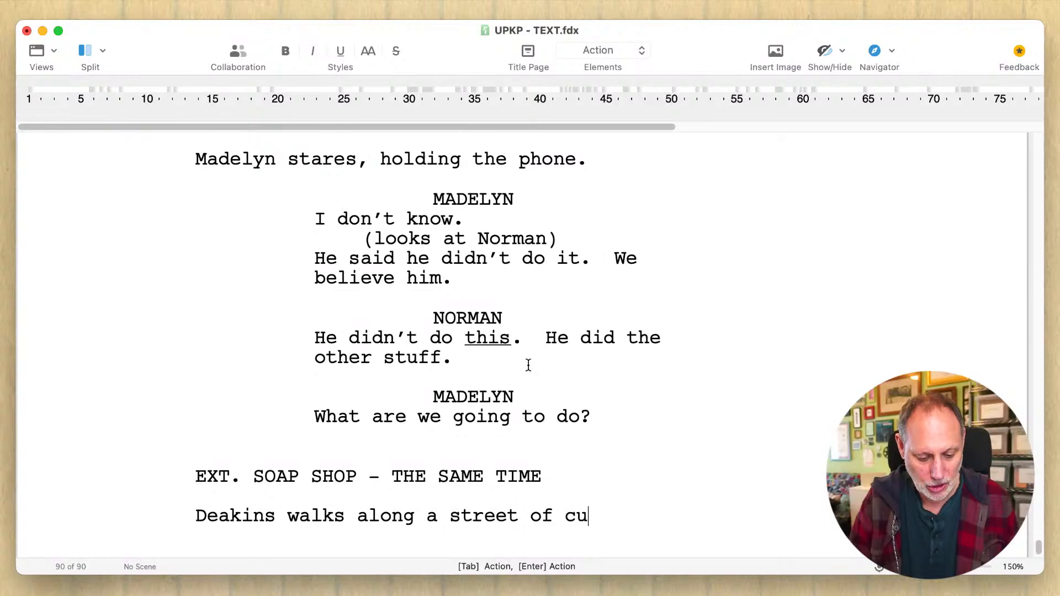
type("te little tou")
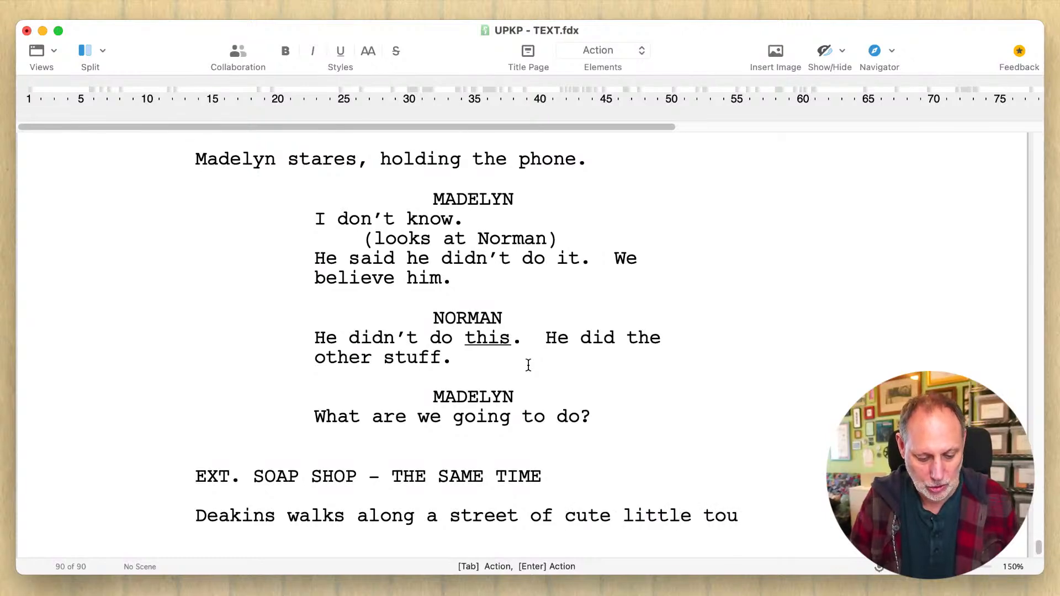
type("rst-y-")
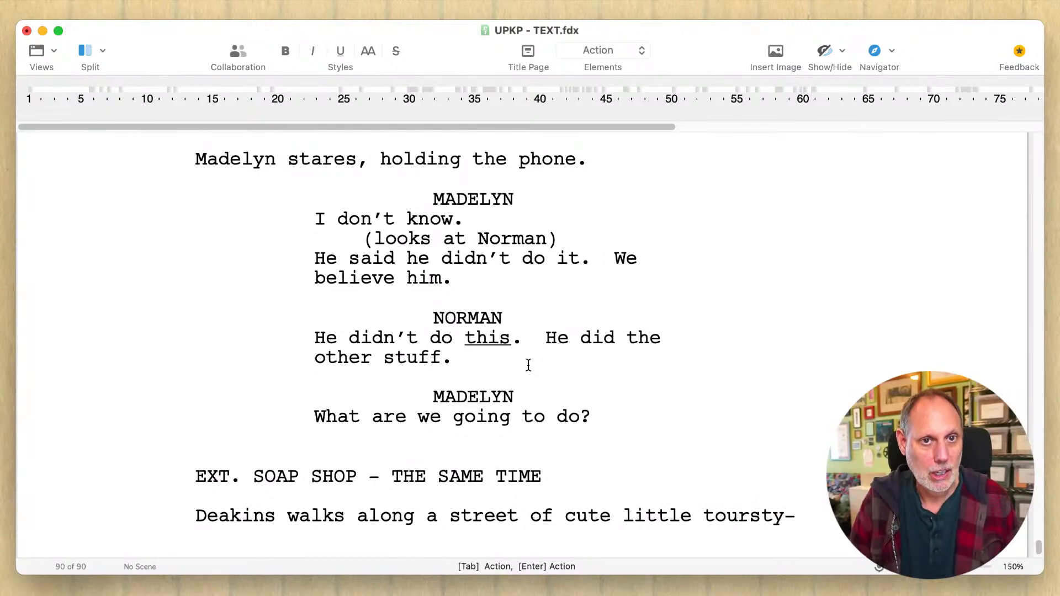
key("BackSpace")
key("BackSpace")
key("BackSpace")
key("BackSpace")
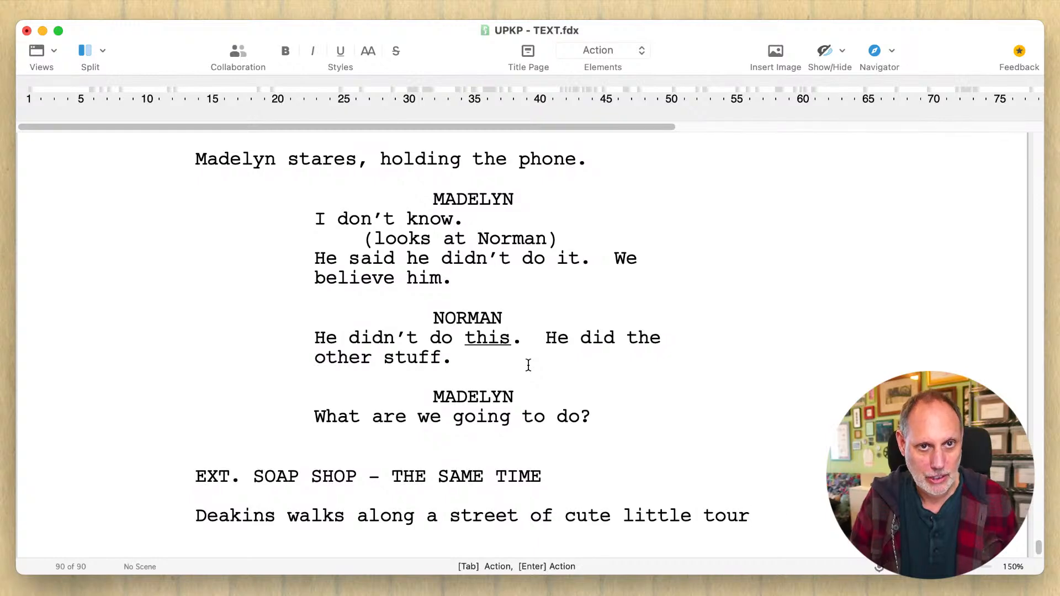
type("ist-y")
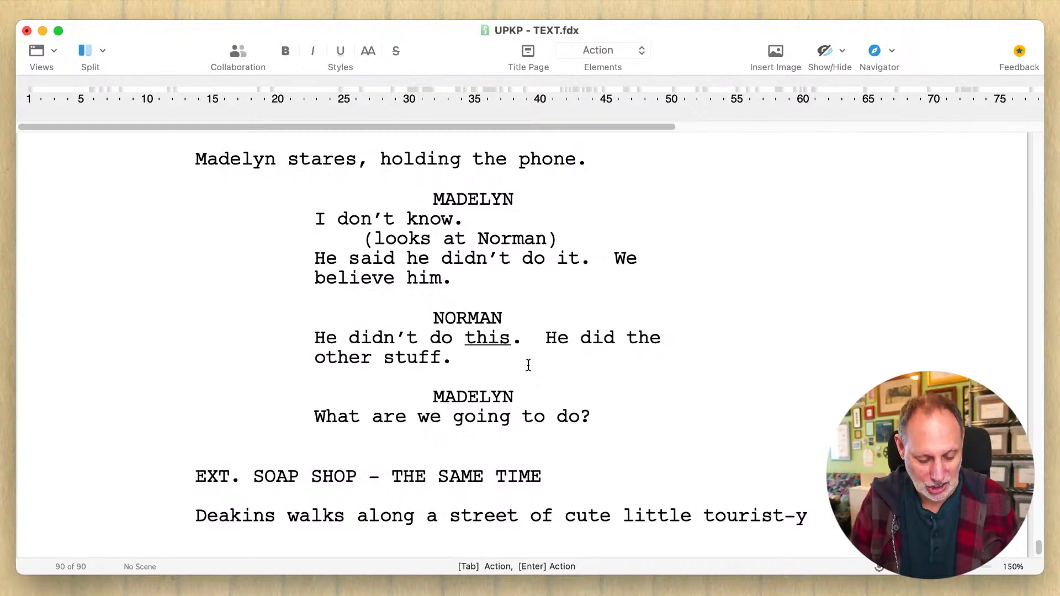
type(" sh")
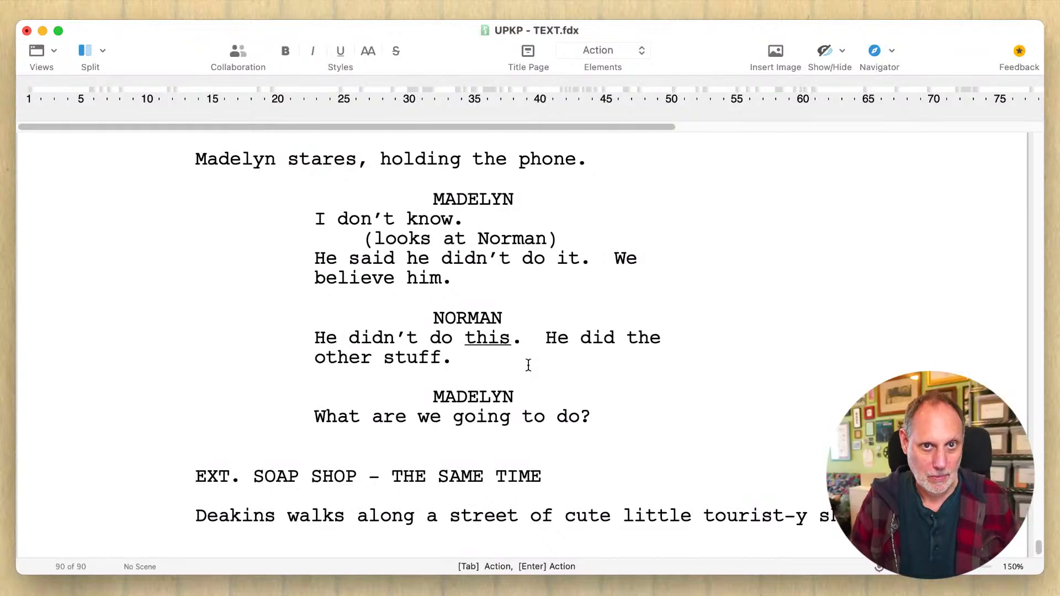
type("ops on the street")
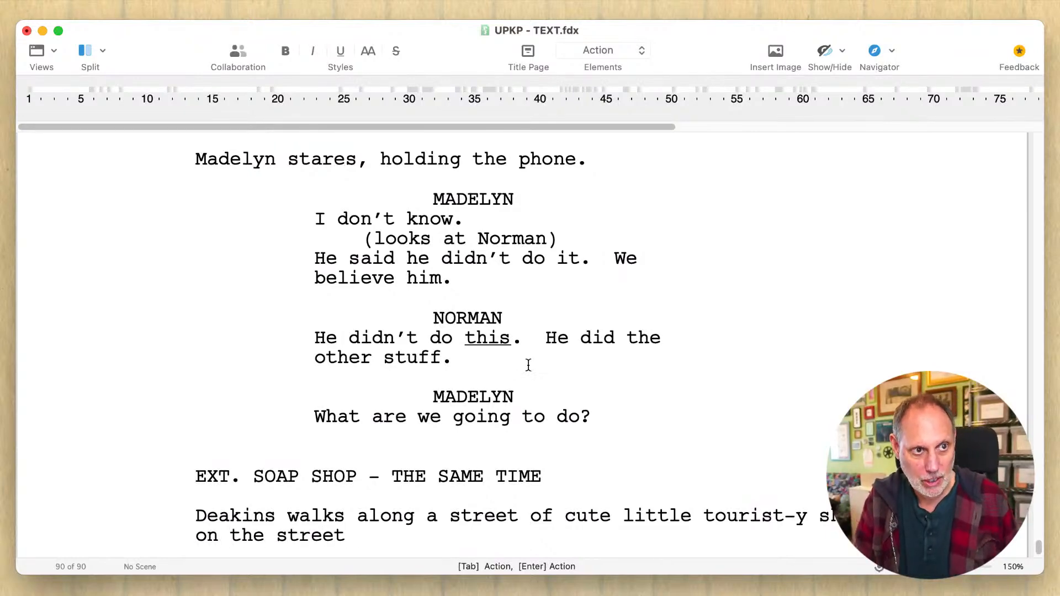
type(" lea")
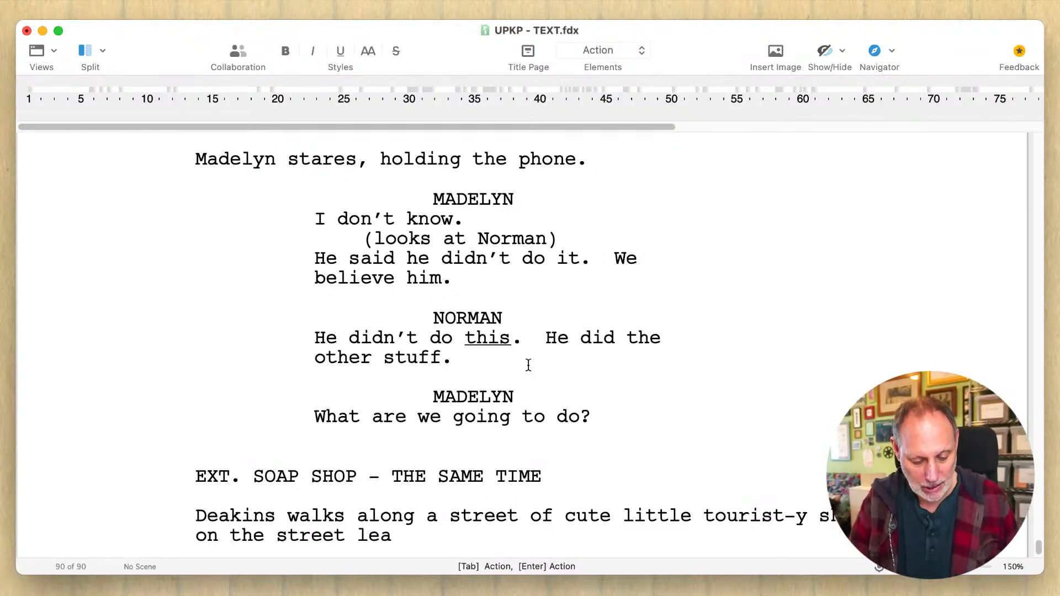
type("ding in from the w")
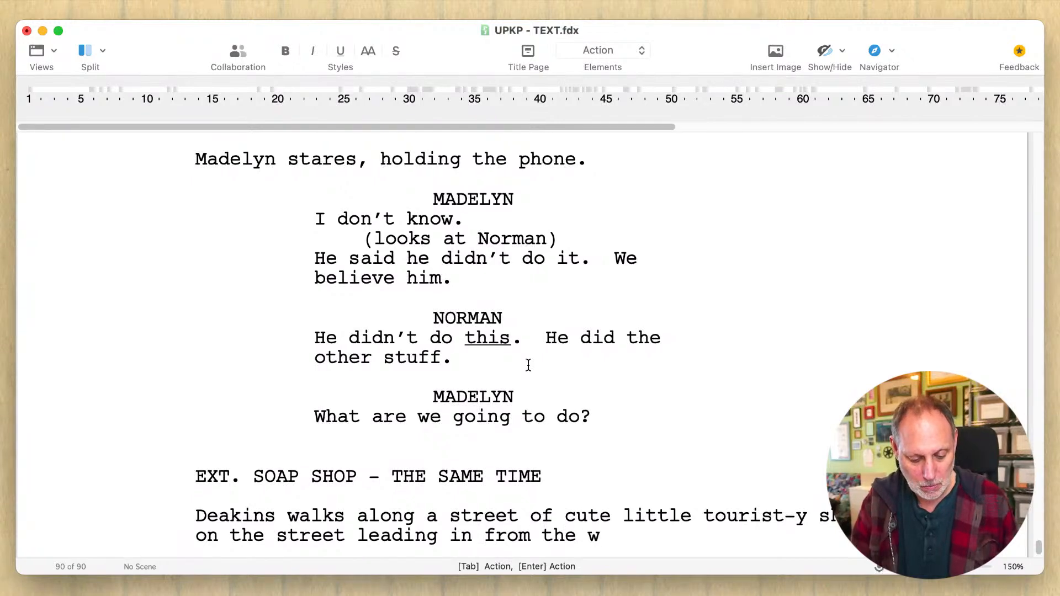
- Complete the sentence about Deakins's walk with "shops on the street leading in from the piers."
key("BackSpace")
type("piers.")
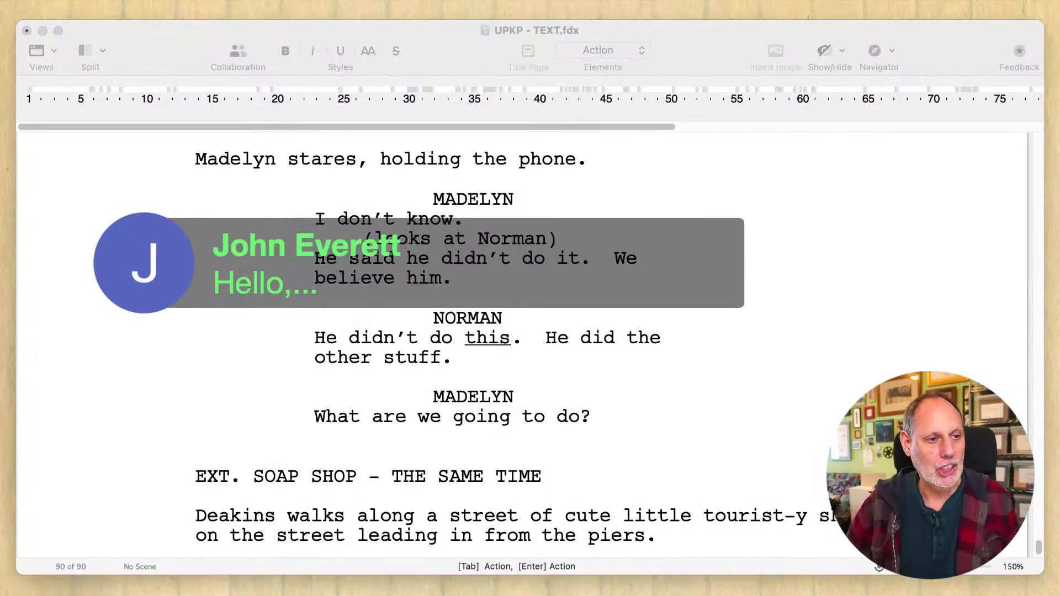
- Return to the script and place the cursor at the end of the action paragraph, after "piers."
left_click(568, 360)
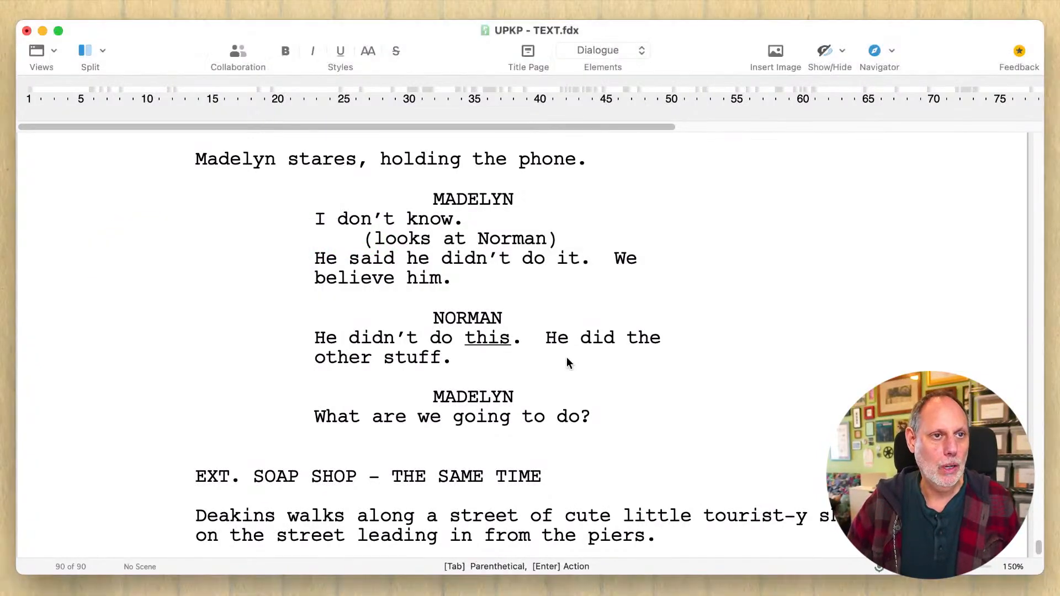
scroll(568, 358, "down", 3)
left_click(686, 384)
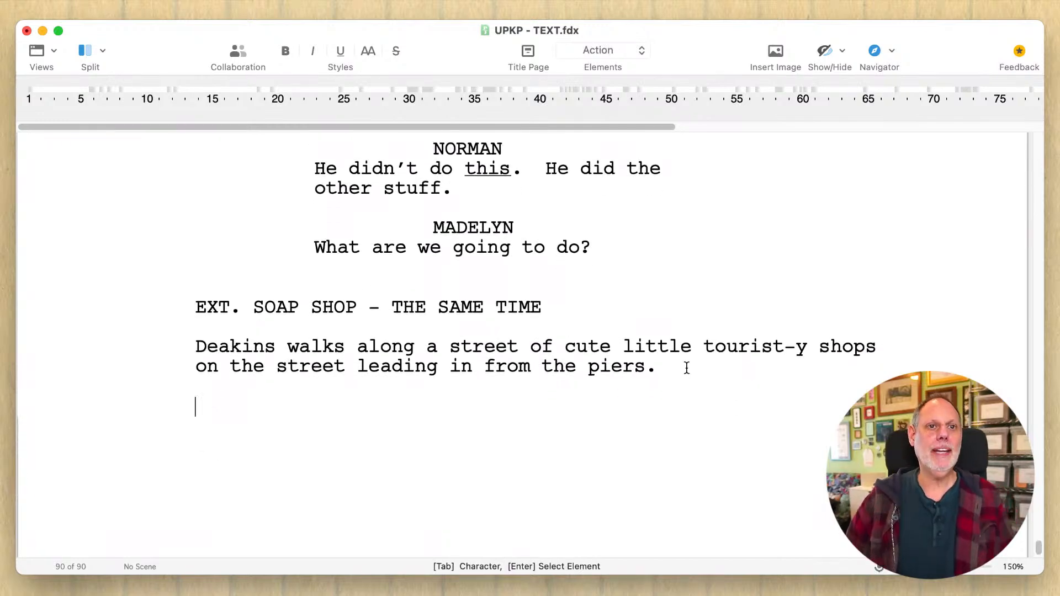
left_click(687, 368)
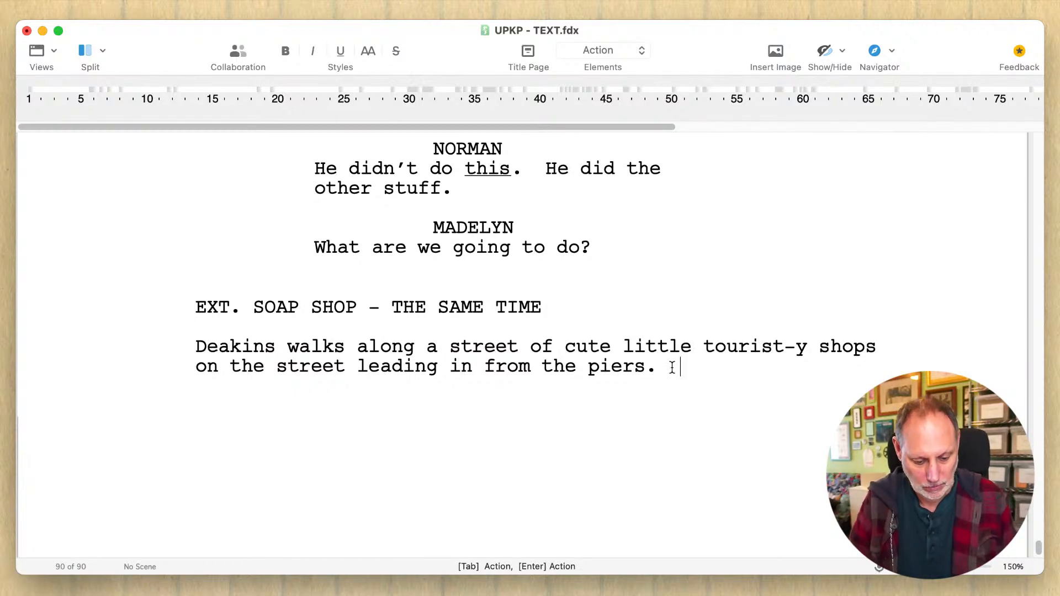
type("Clapbo")
key("BackSpace")
key("BackSpace")
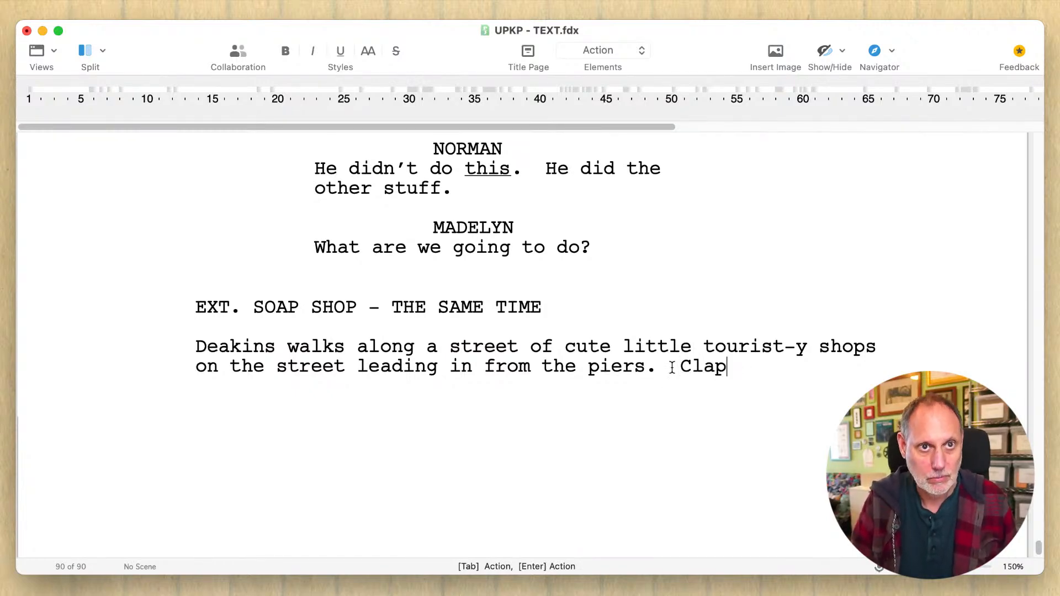
key("BackSpace")
key("BackSpace")
key("BackSpace")
key("BackSpace")
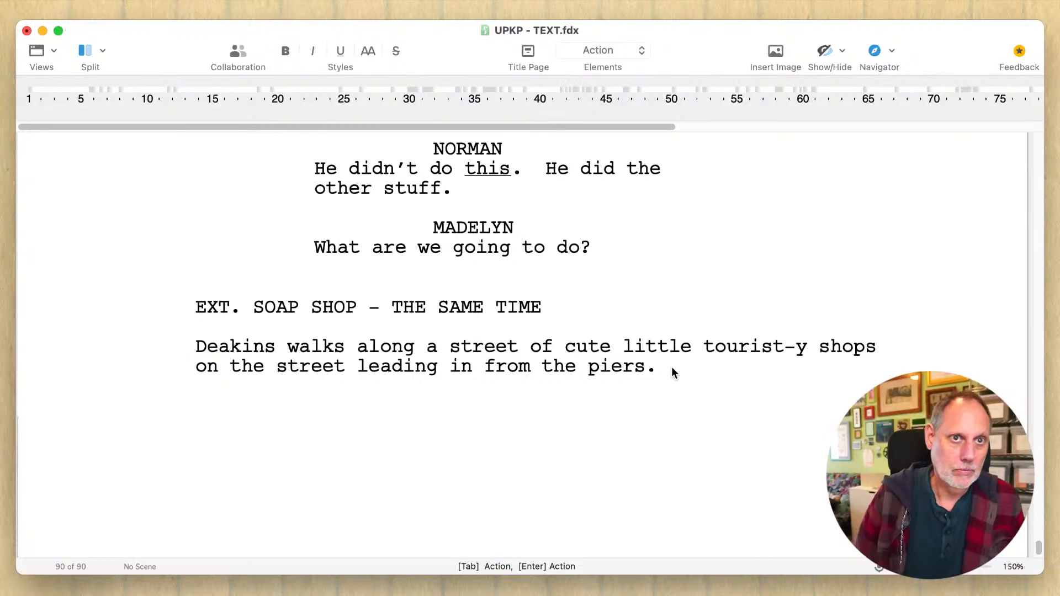
type("One")
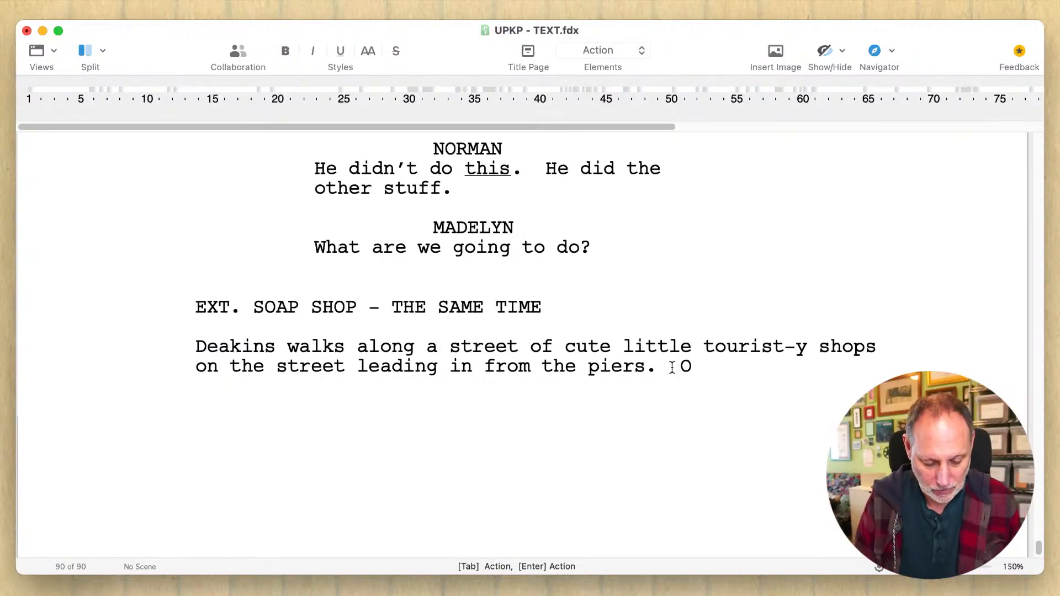
key("BackSpace")
key("BackSpace")
key("BackSpace")
- Add "Low, old clapboard and brick fronted shops" after "piers." and delete the word "little" before "tourist-y"
type("L")
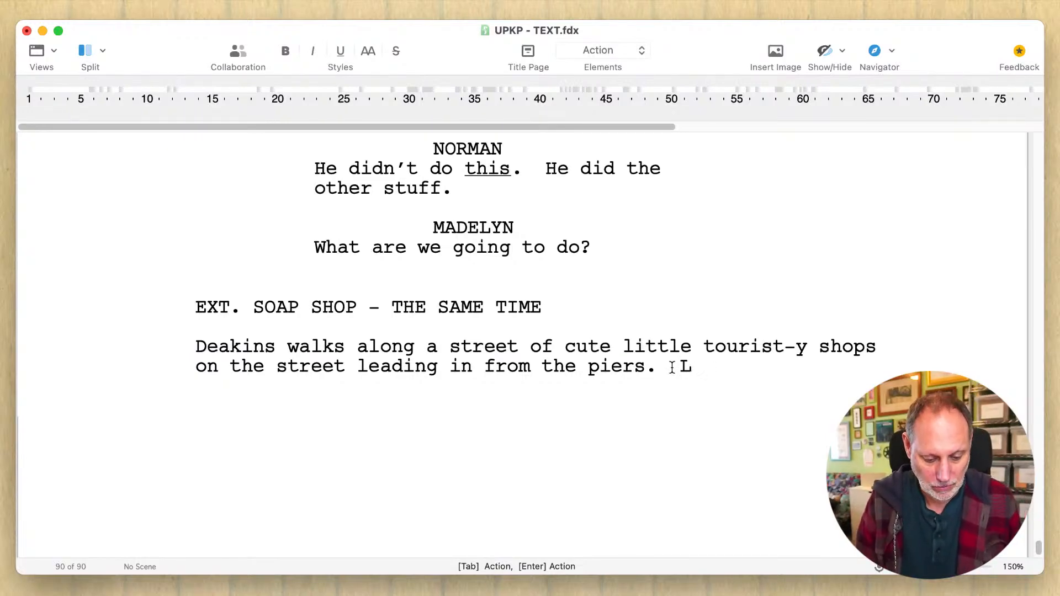
type("ow, old cl")
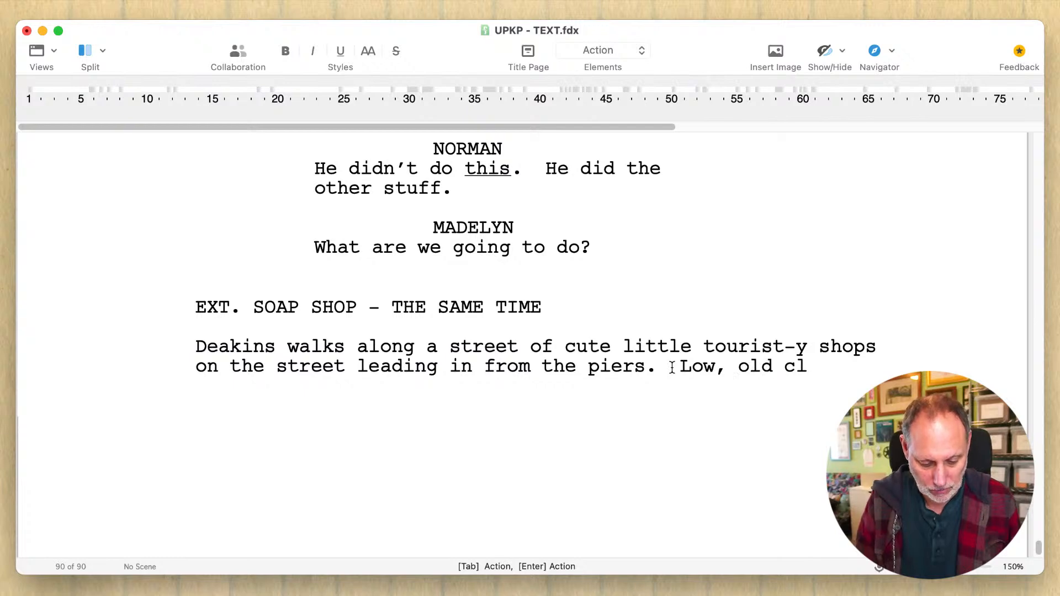
type("apboard")
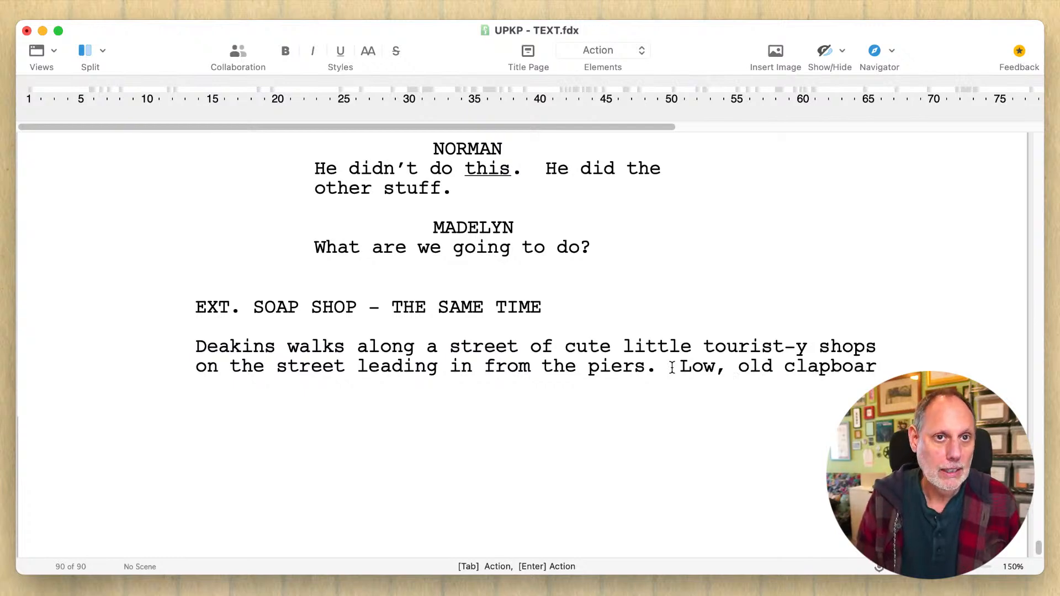
type("a")
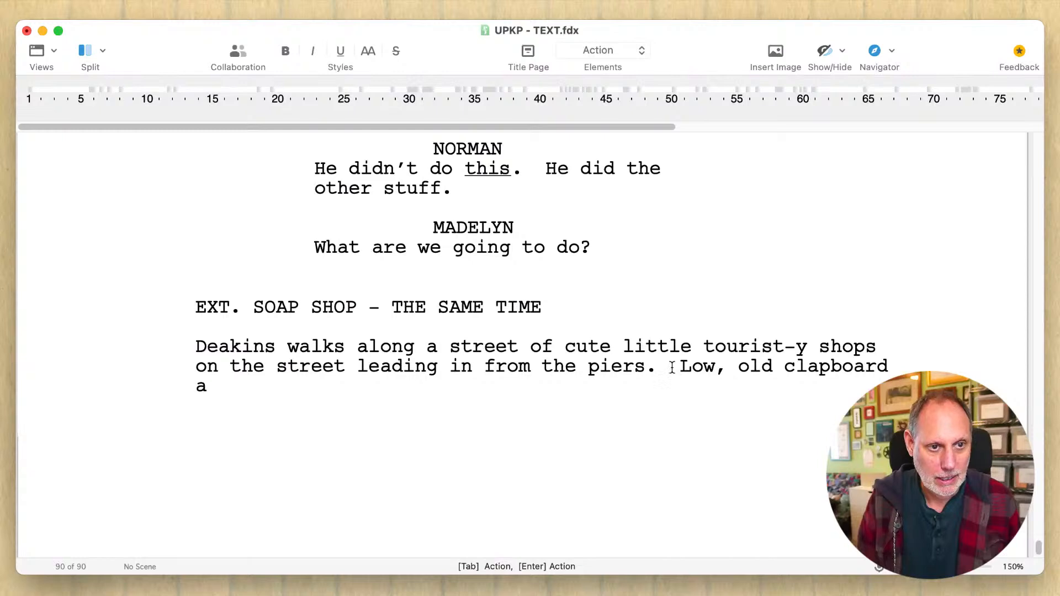
type("nd brick fro")
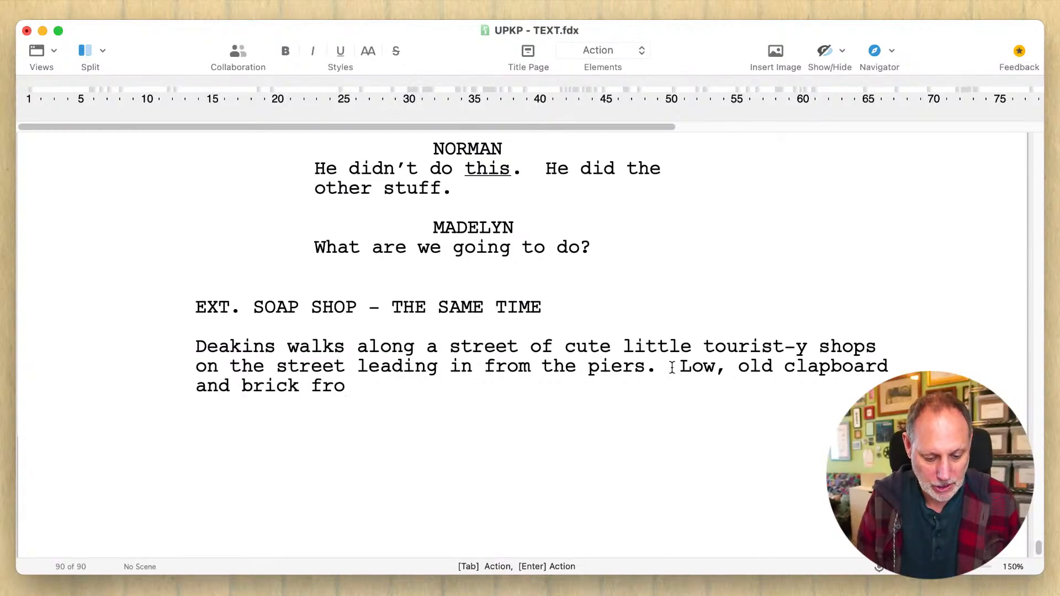
type("nted shops")
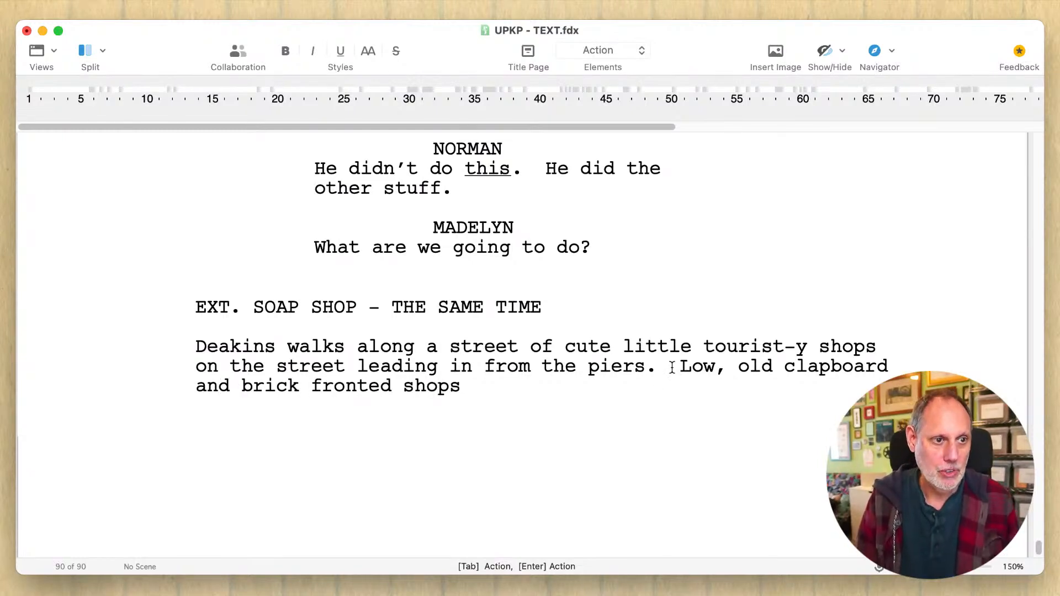
double_click(647, 338)
key("BackSpace")
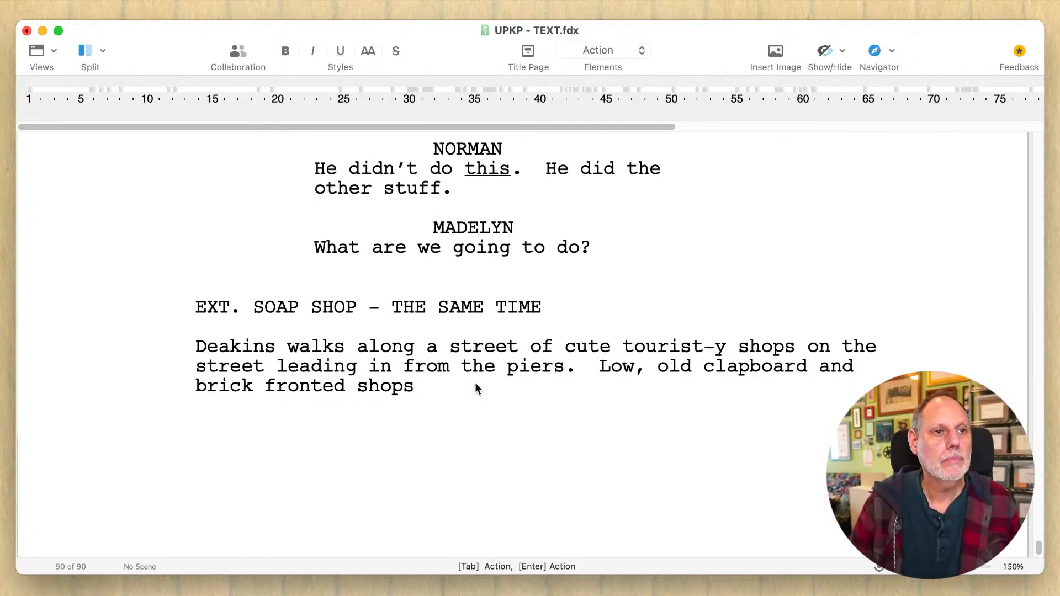
- Finish the sentence describing the brick fronted shops with ", well-kept and sweet."
type(",")
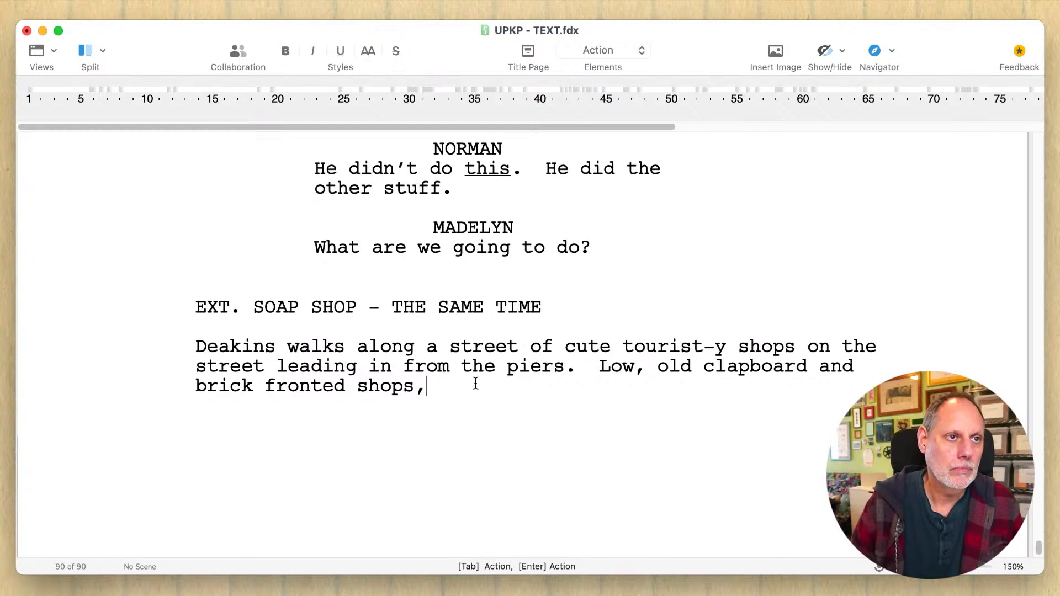
key("BackSpace")
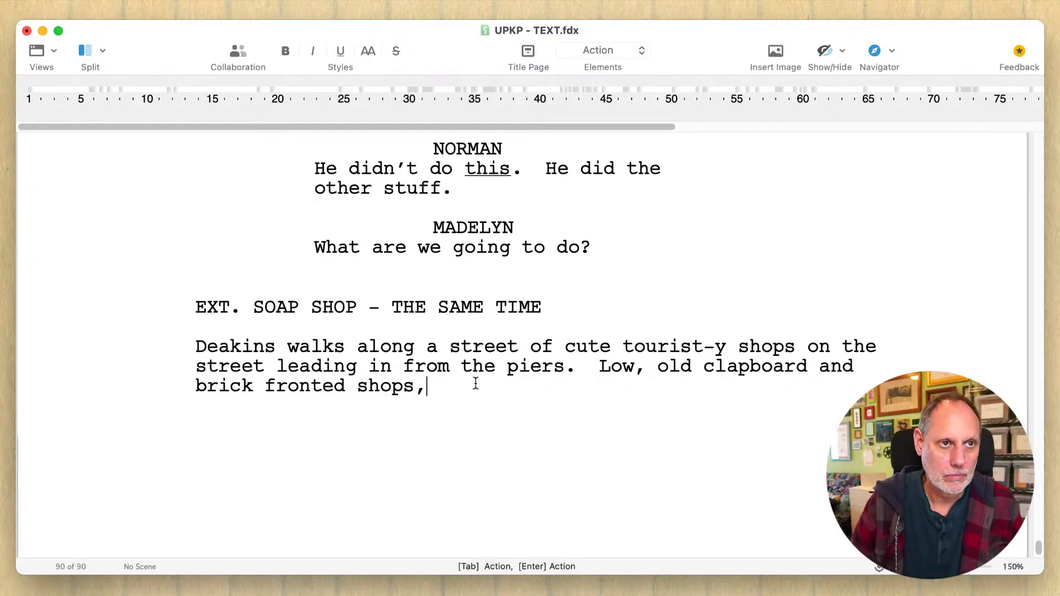
type("well-kep a")
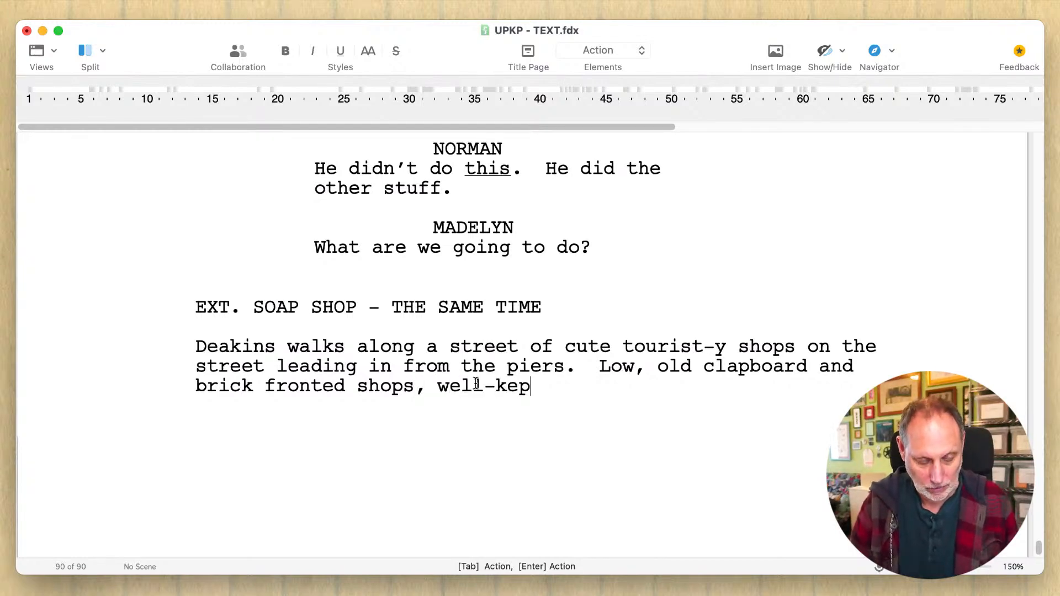
key("BackSpace")
key("BackSpace")
type("t and")
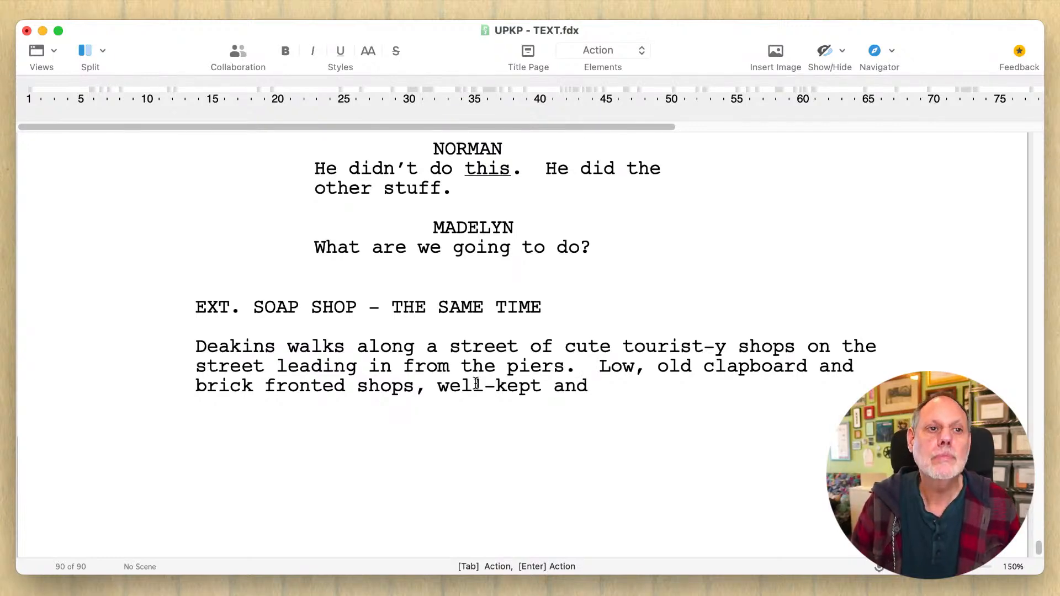
type(" sweet.")
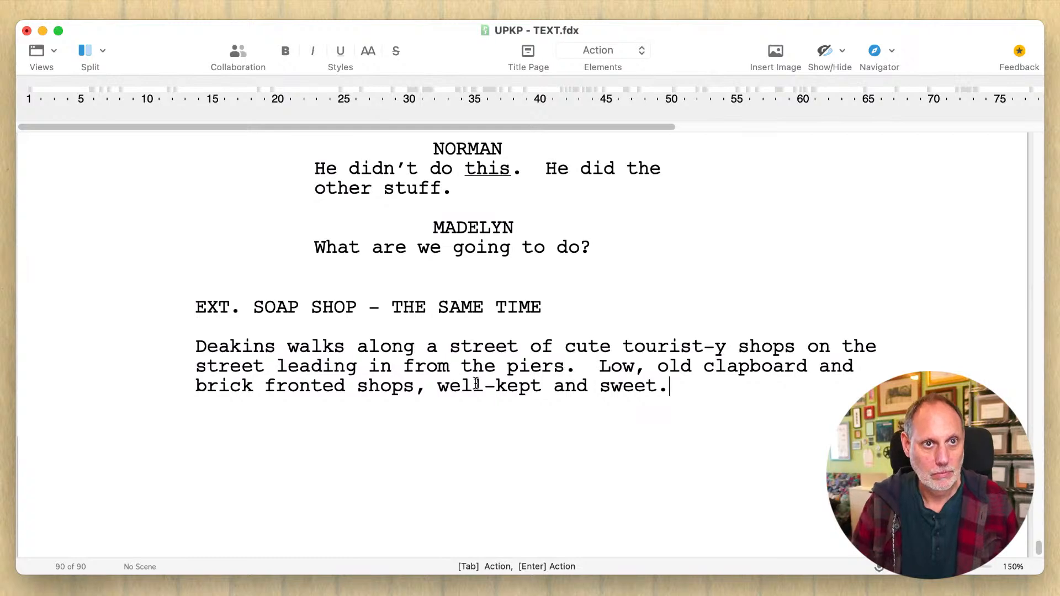
- Start a new action paragraph below the shops description with "He stops at The Soap Shoppe"
key("Return")
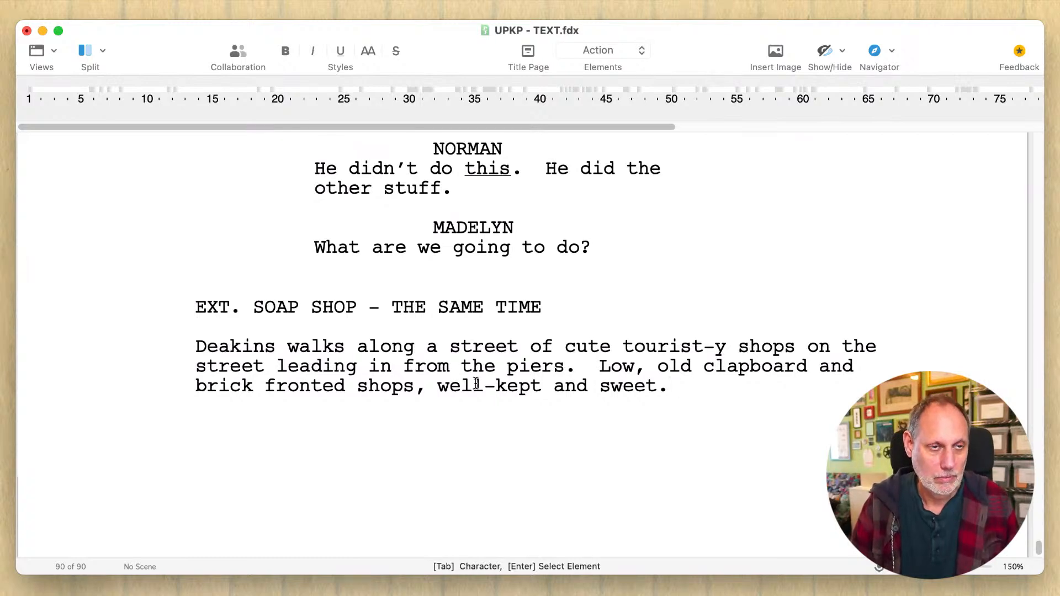
type("He ")
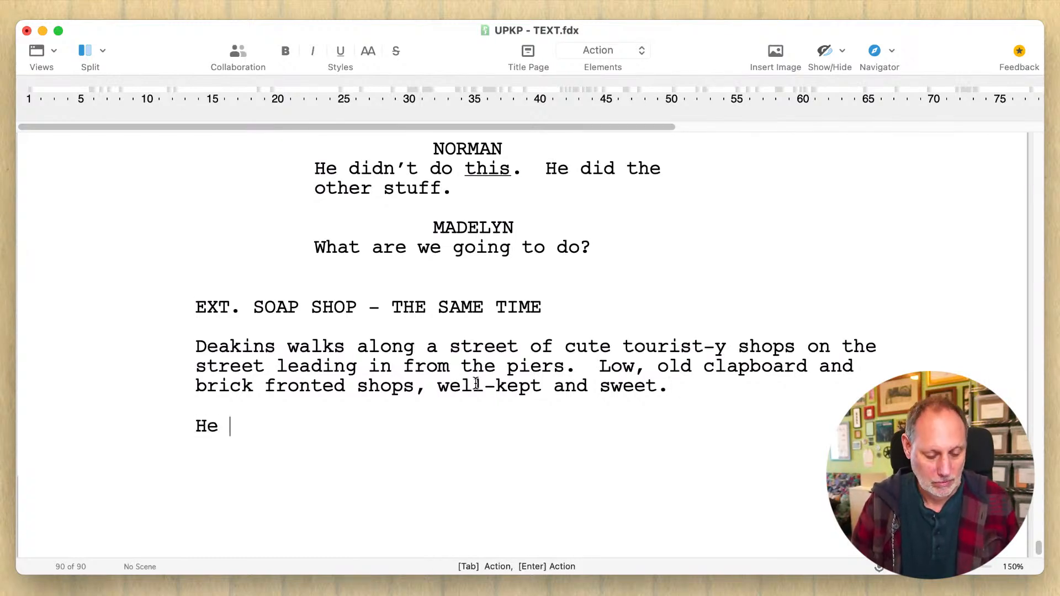
type("stops at")
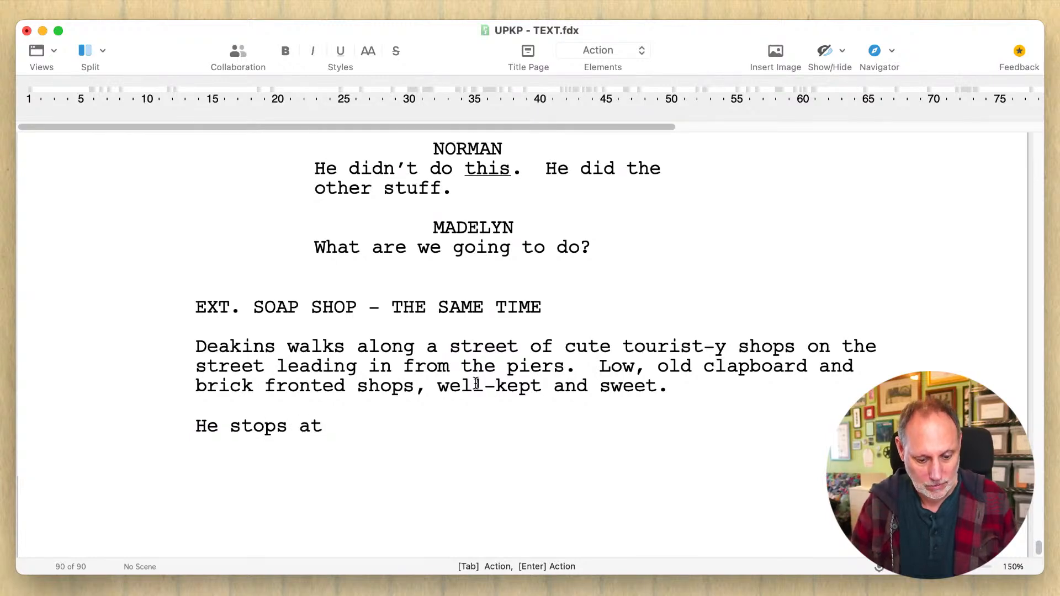
type(" The Soap")
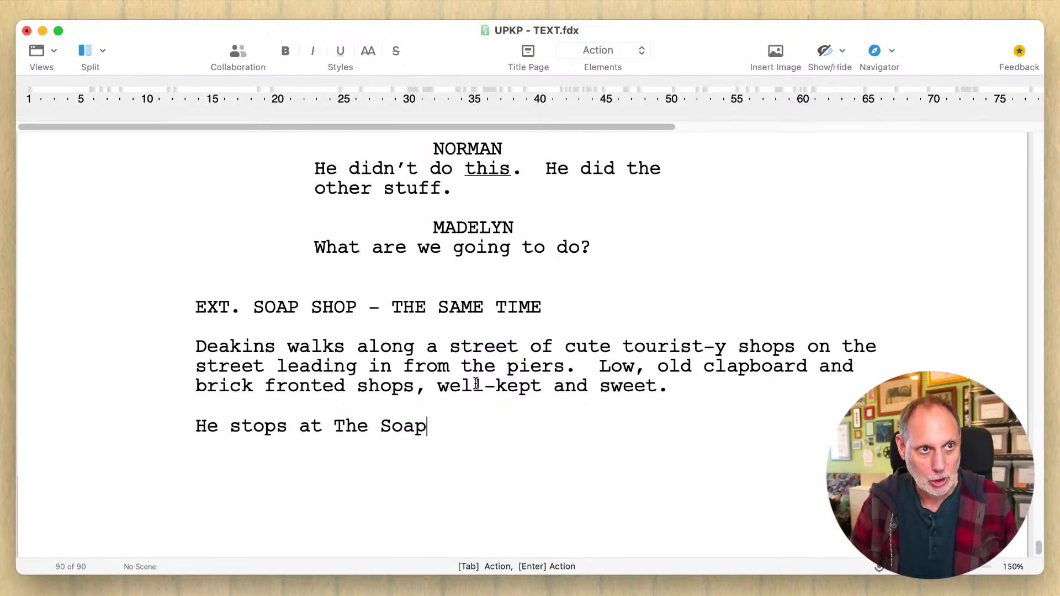
type(" Shoppe")
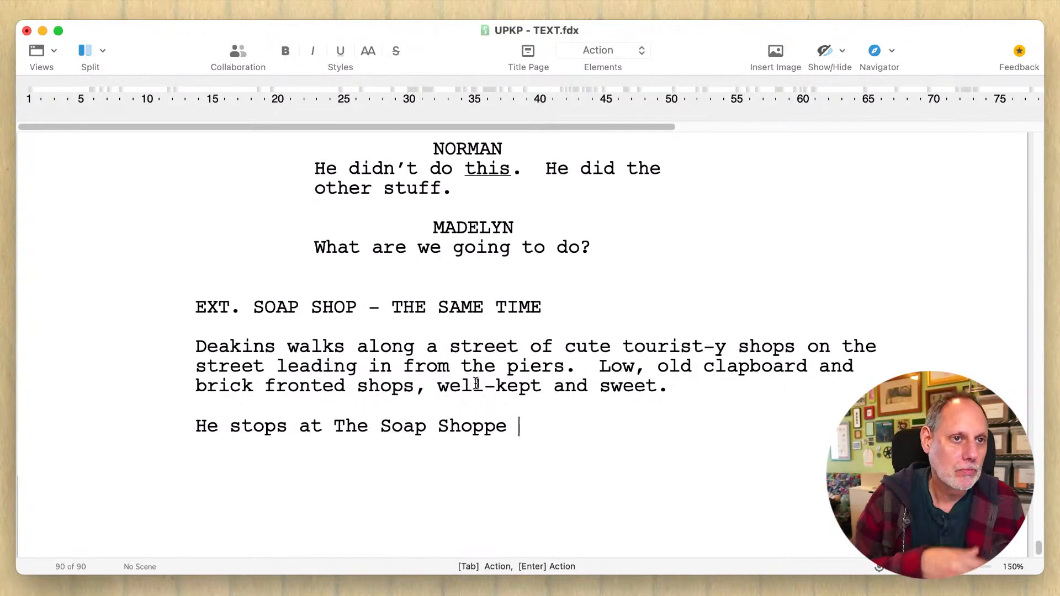
- Try continuing the sentence after "The Soap Shoppe" with "and"
left_click(538, 430)
type("and unl")
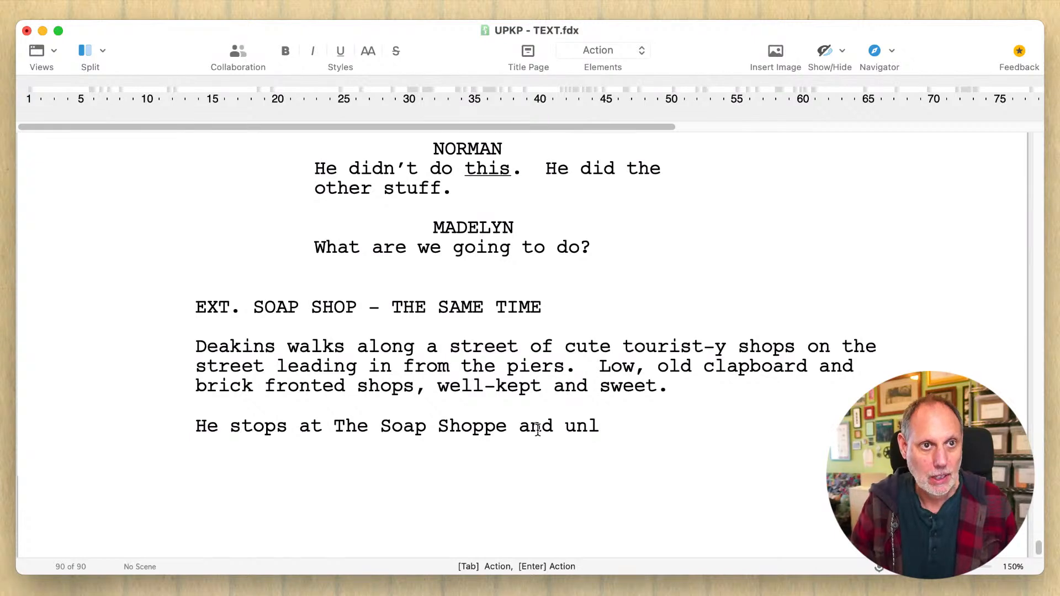
key("BackSpace")
key("BackSpace")
key("BackSpace")
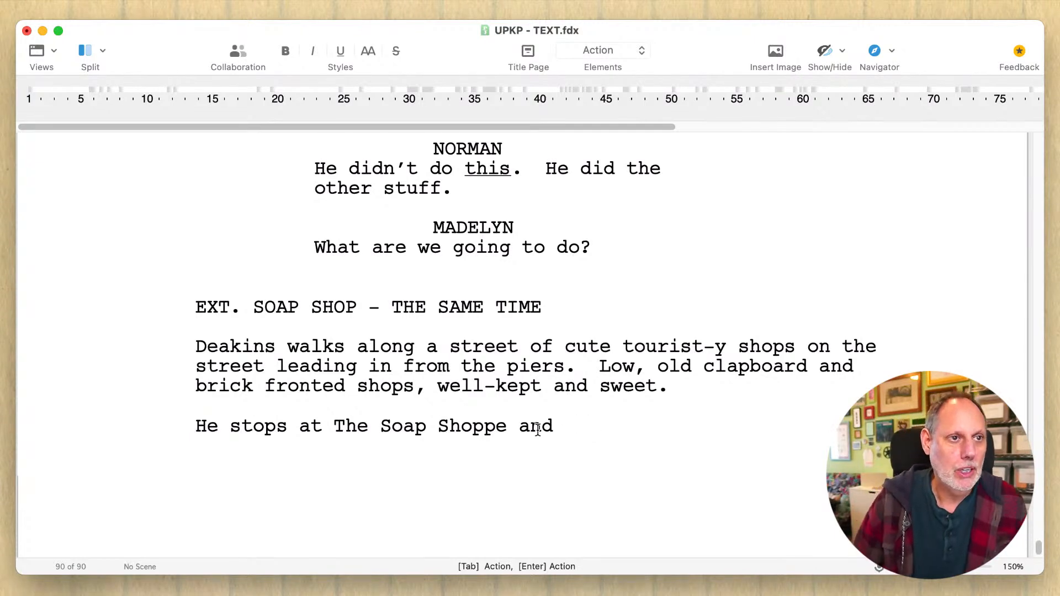
- Try "goes to" in place of "stops at" before "The Soap Shoppe", and remove it again
left_click(304, 426)
double_click(304, 426)
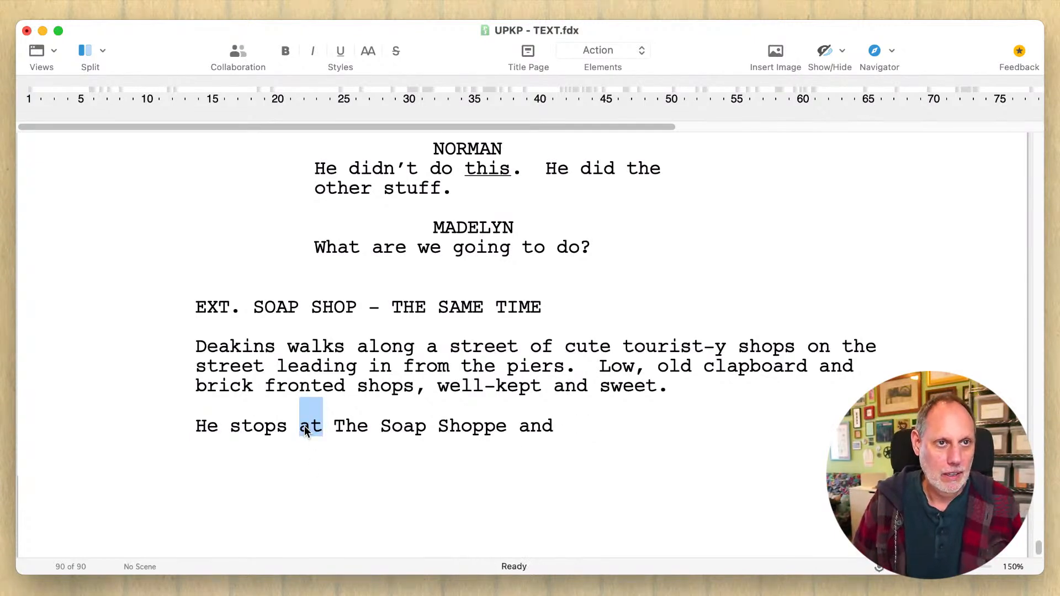
key("BackSpace")
key("BackSpace")
key("BackSpace")
key("BackSpace")
key("BackSpace")
key("BackSpace")
key("BackSpace")
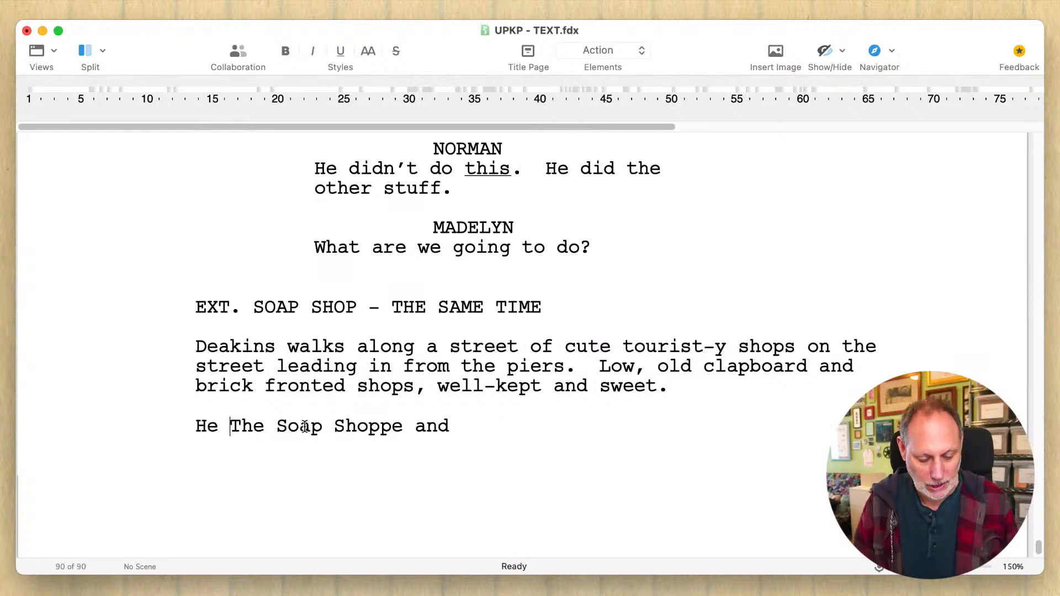
type("goes to")
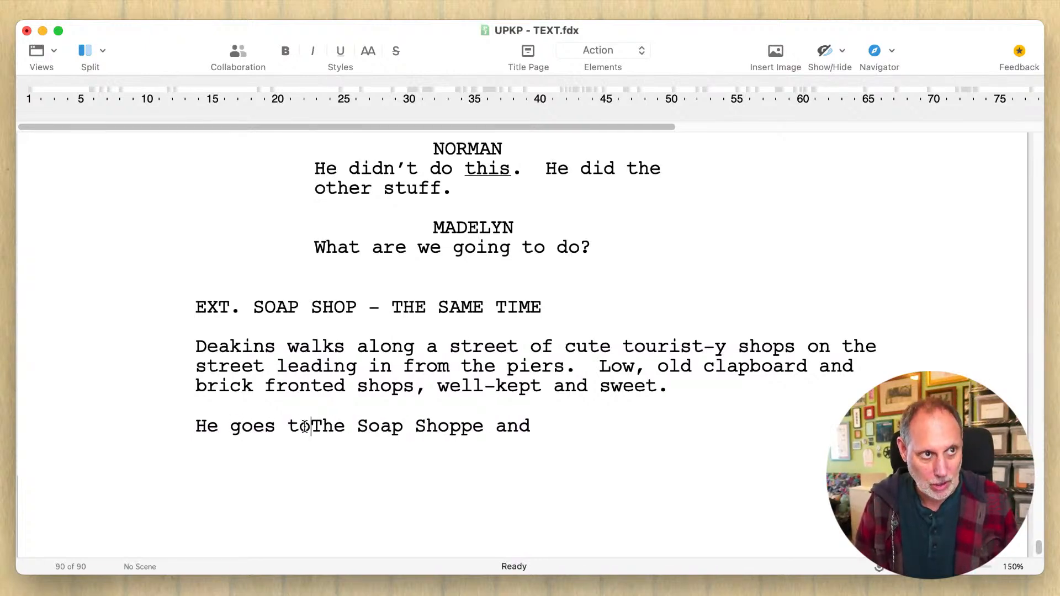
key("BackSpace")
key("BackSpace")
key("BackSpace")
key("BackSpace")
key("BackSpace")
key("BackSpace")
key("BackSpace")
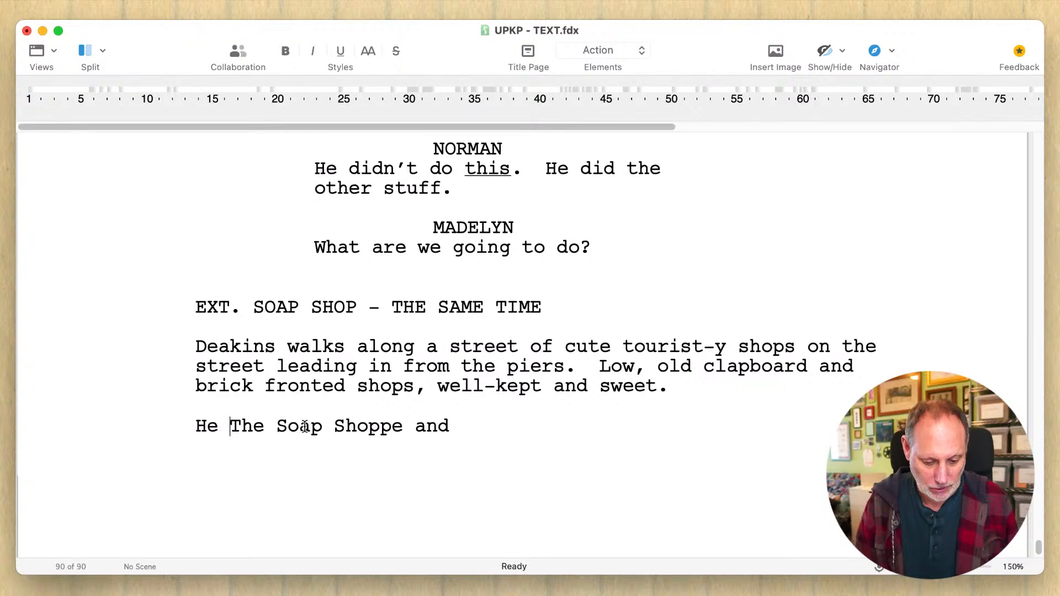
- Put "stops at" back before "The Soap Shoppe", discarding the alternative "to unlock" wording
type("stops ")
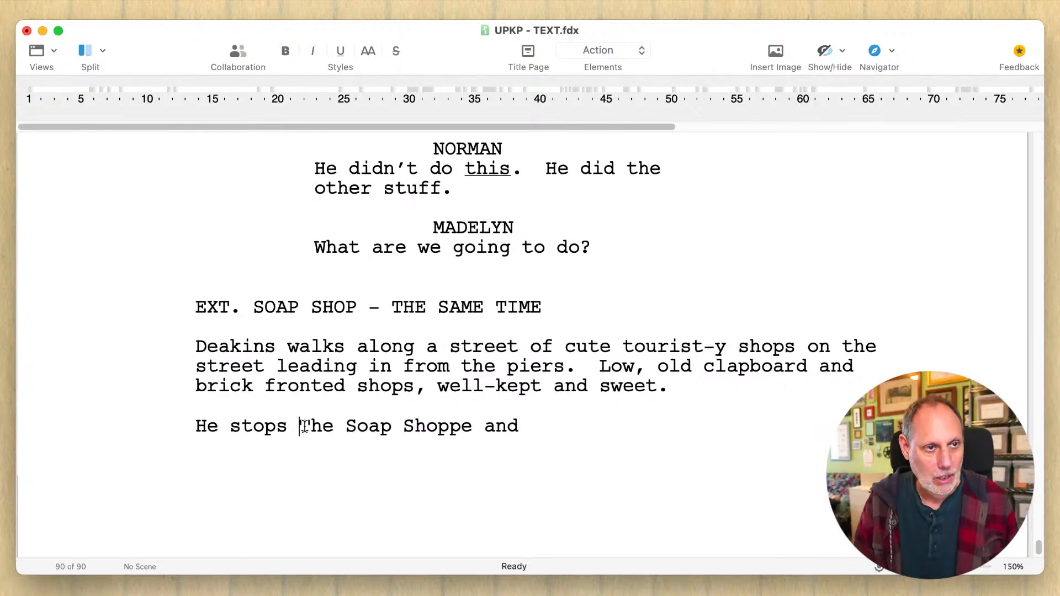
type("to unloc")
key("BackSpace")
key("BackSpace")
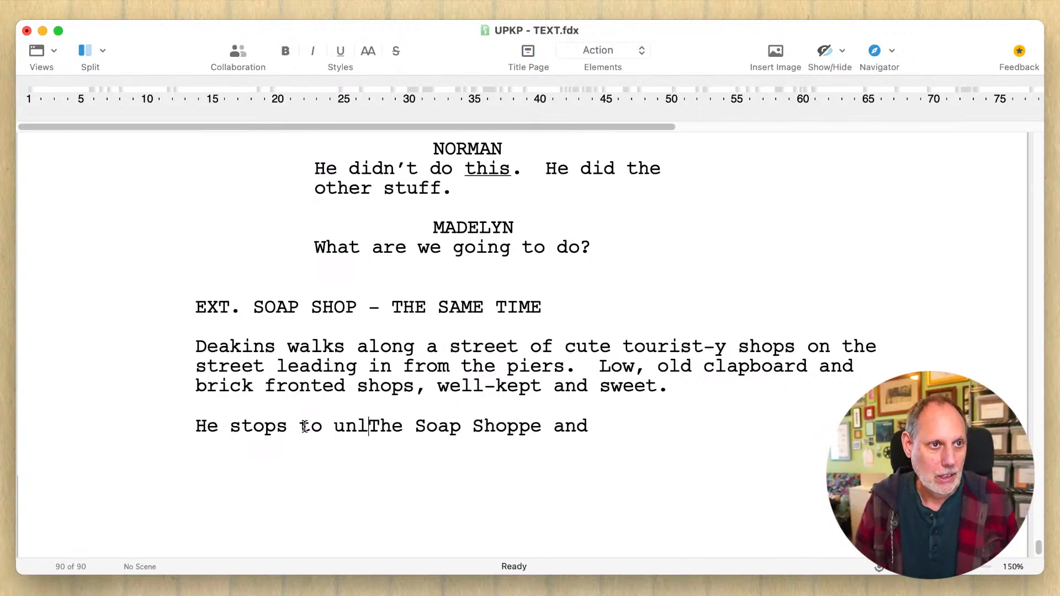
key("BackSpace")
key("BackSpace")
key("BackSpace")
key("BackSpace")
key("BackSpace")
key("BackSpace")
type("at")
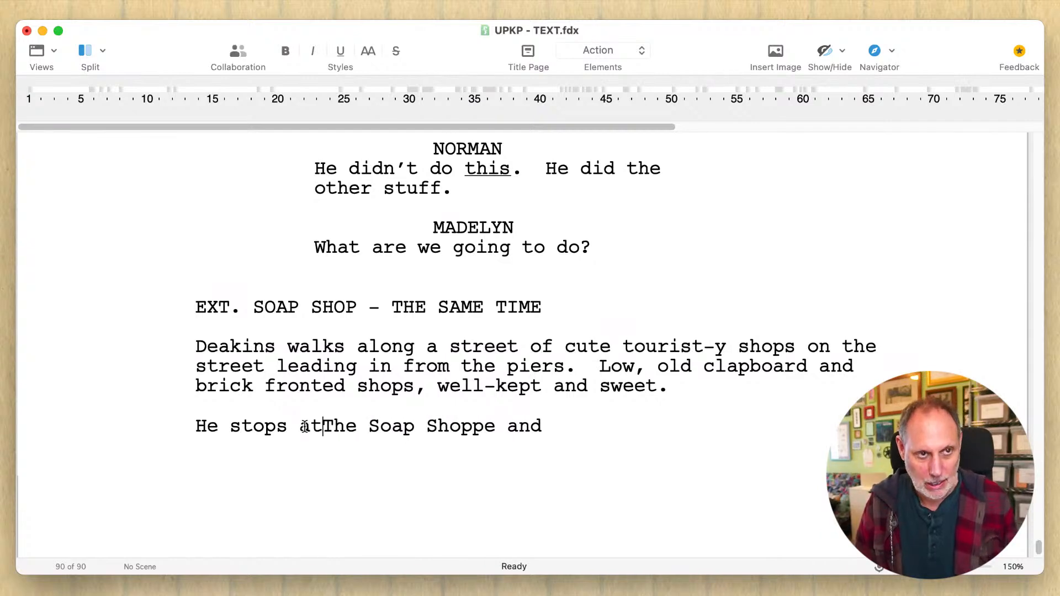
- Replace the trailing "and" with a dash and the start of the shop's quoted tagline, "artisinal handcrafted", followed by soaps
double_click(527, 425)
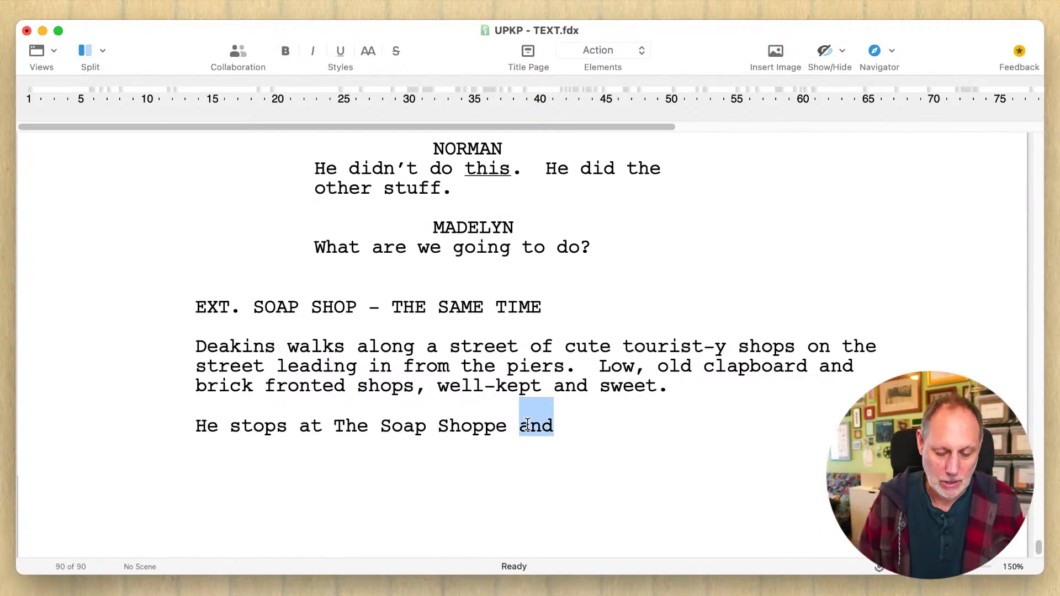
type("- \"a")
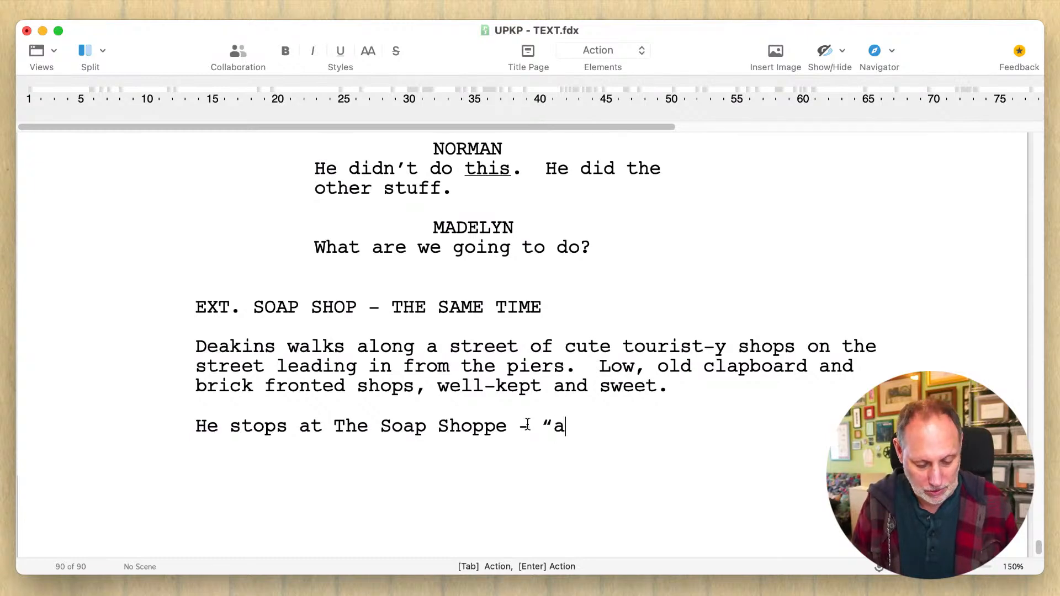
type("rtisin")
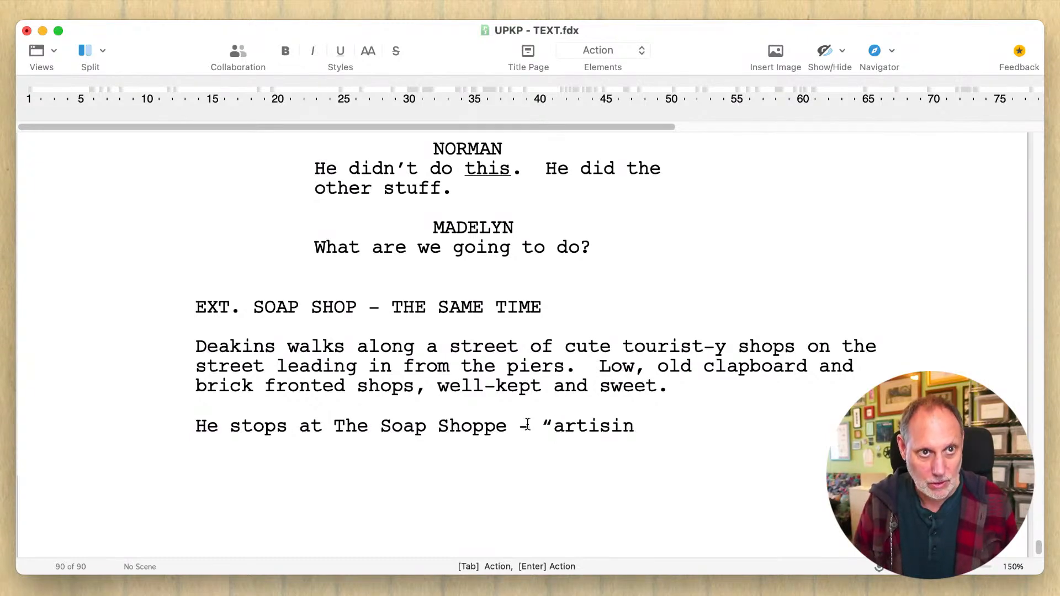
type("al soa")
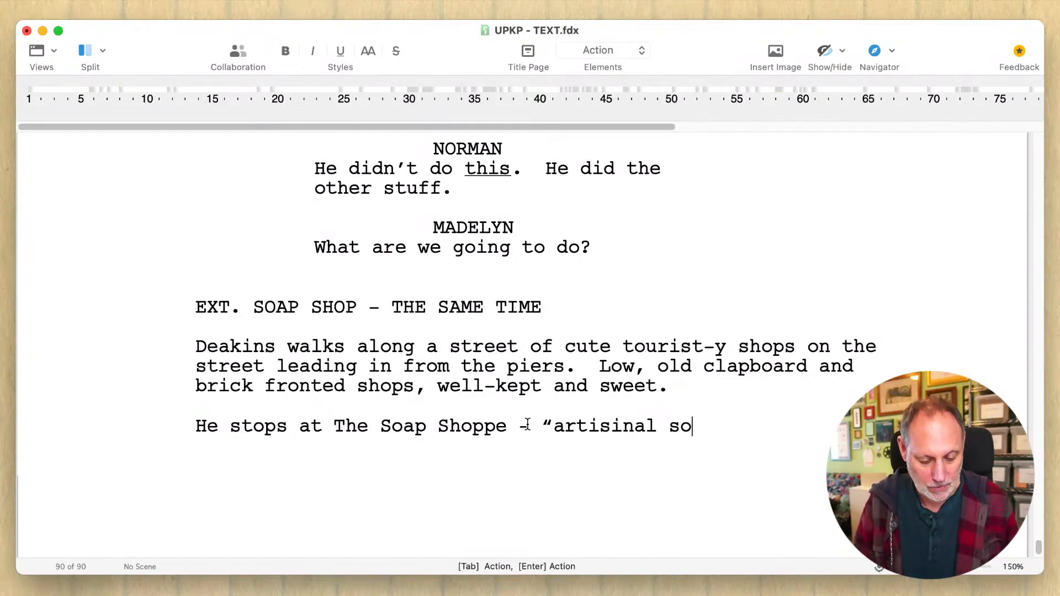
key("BackSpace")
key("BackSpace")
key("BackSpace")
type("hand")
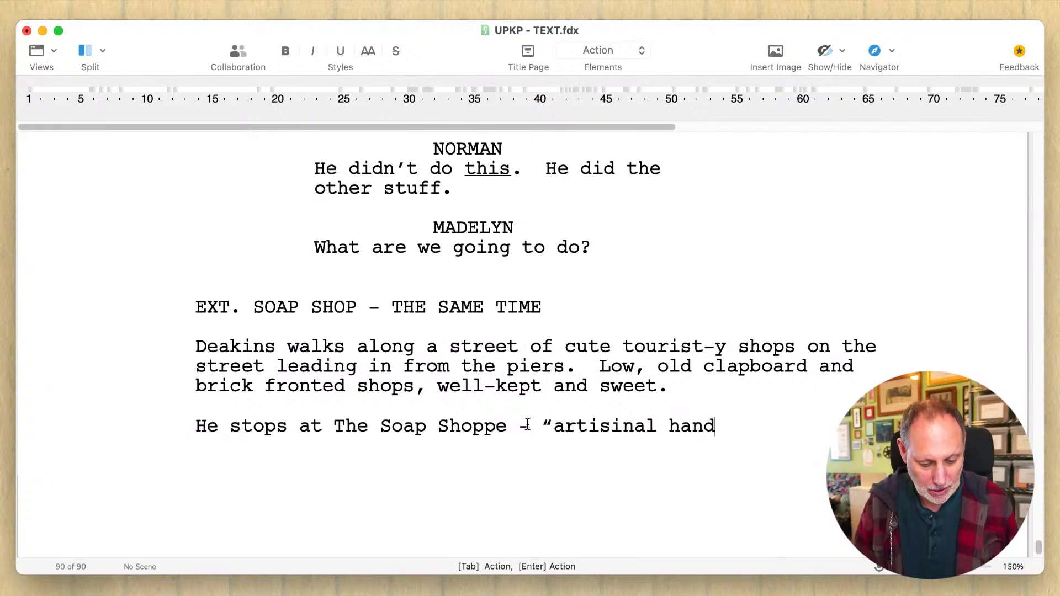
type("crafted s")
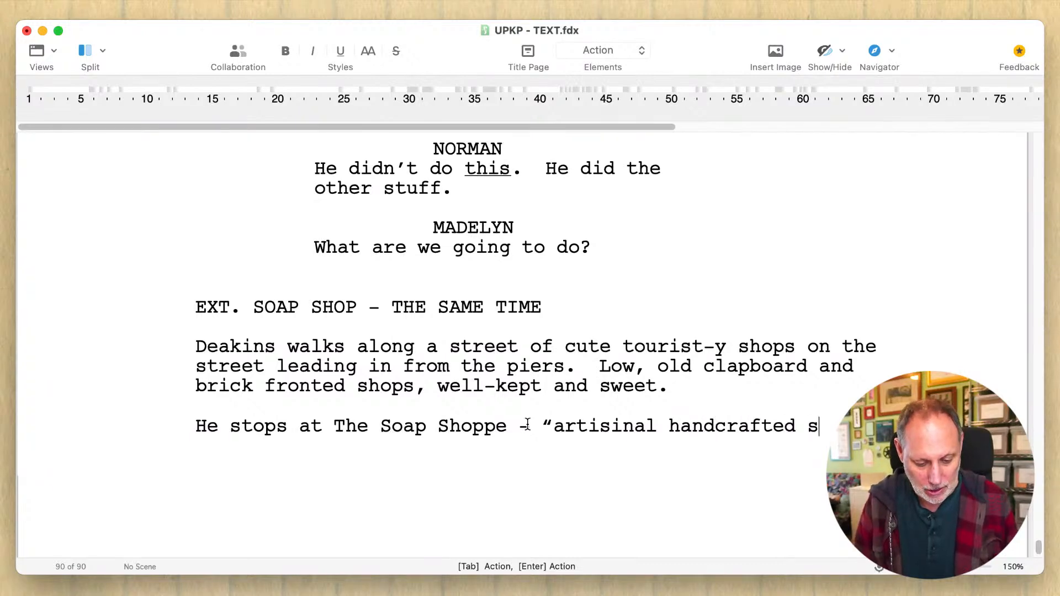
type("oascents and ")
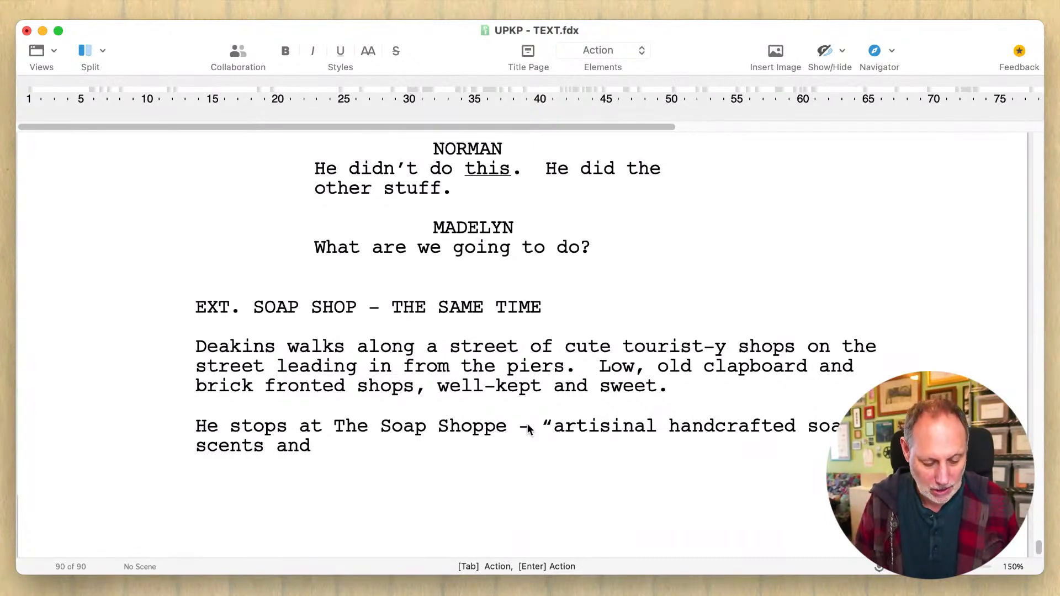
type("other")
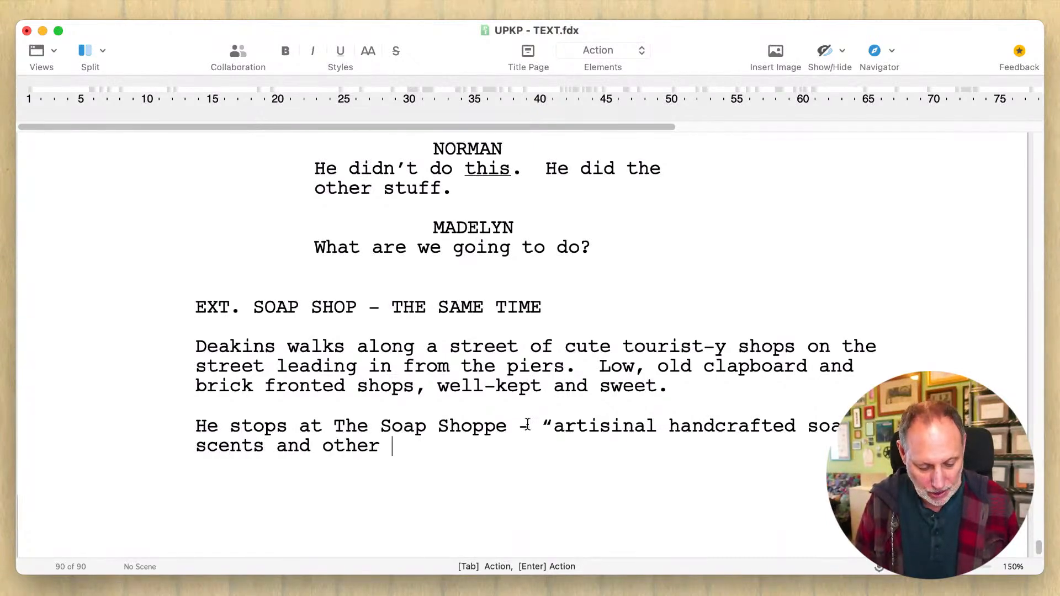
type(" delights")
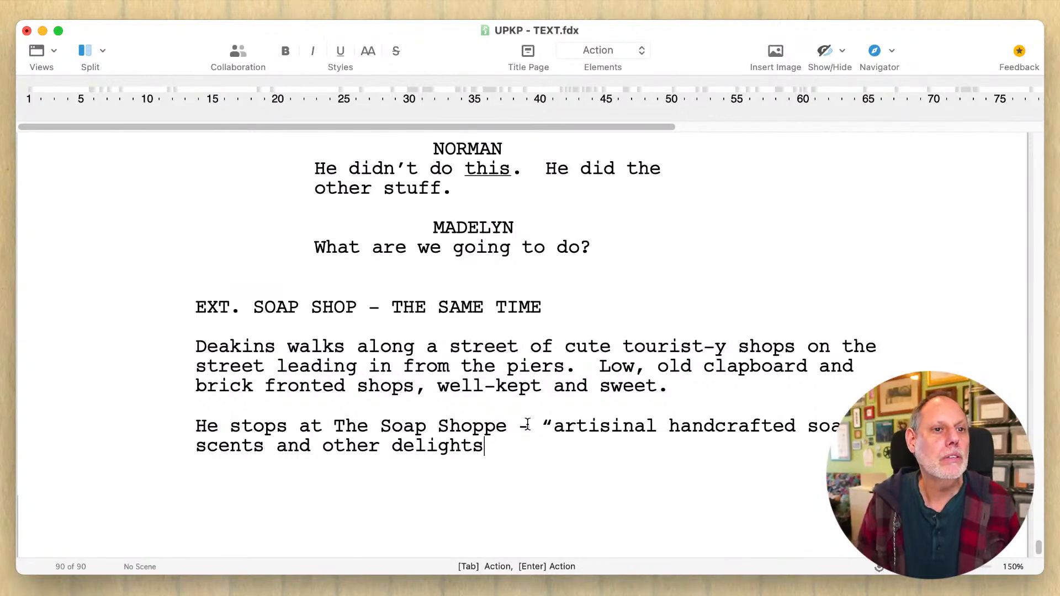
type(".\" - ")
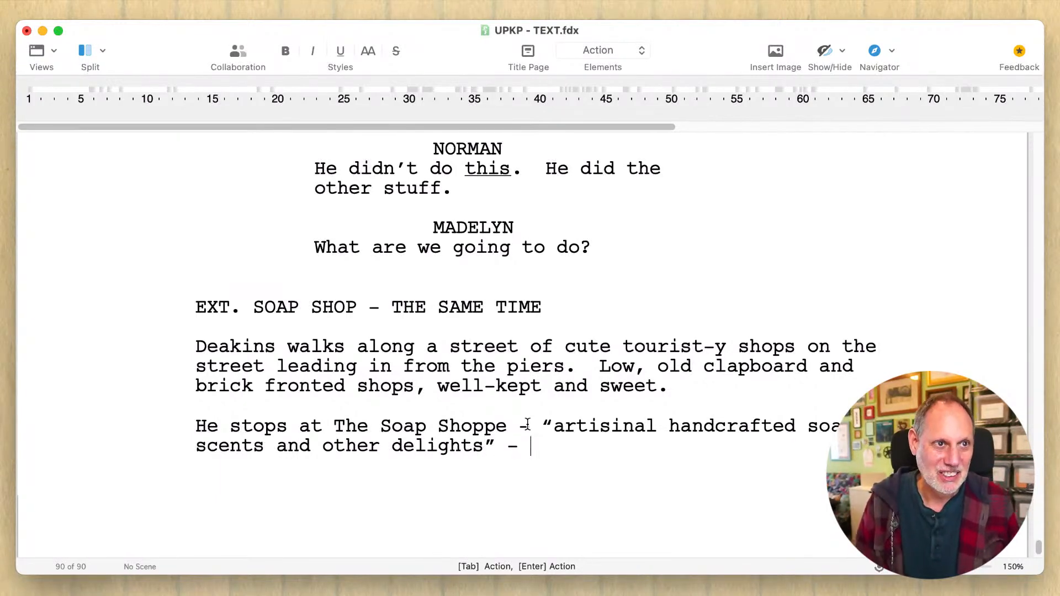
type("and ")
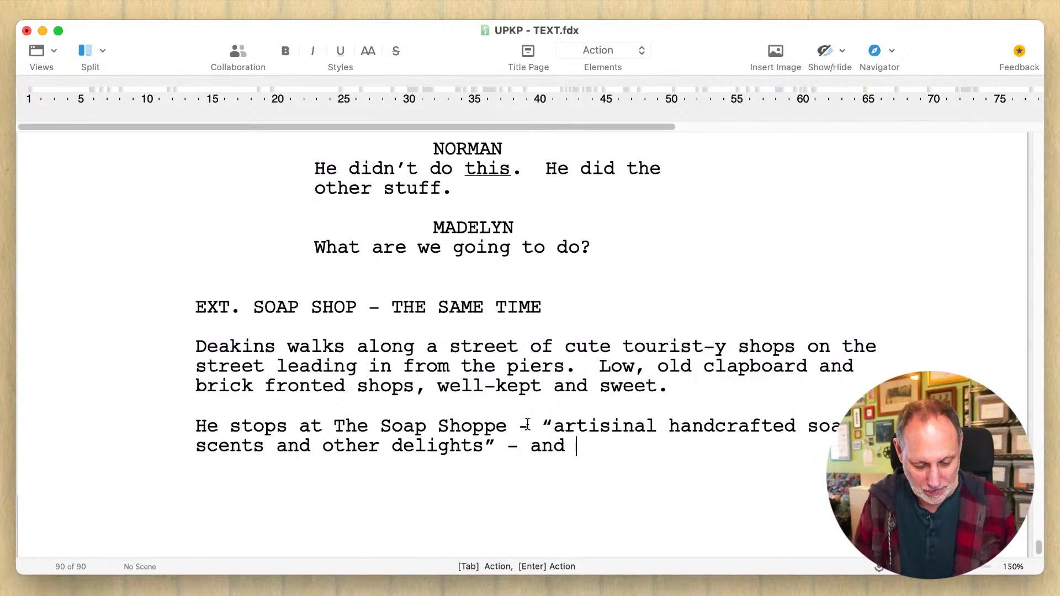
type("unlocks ")
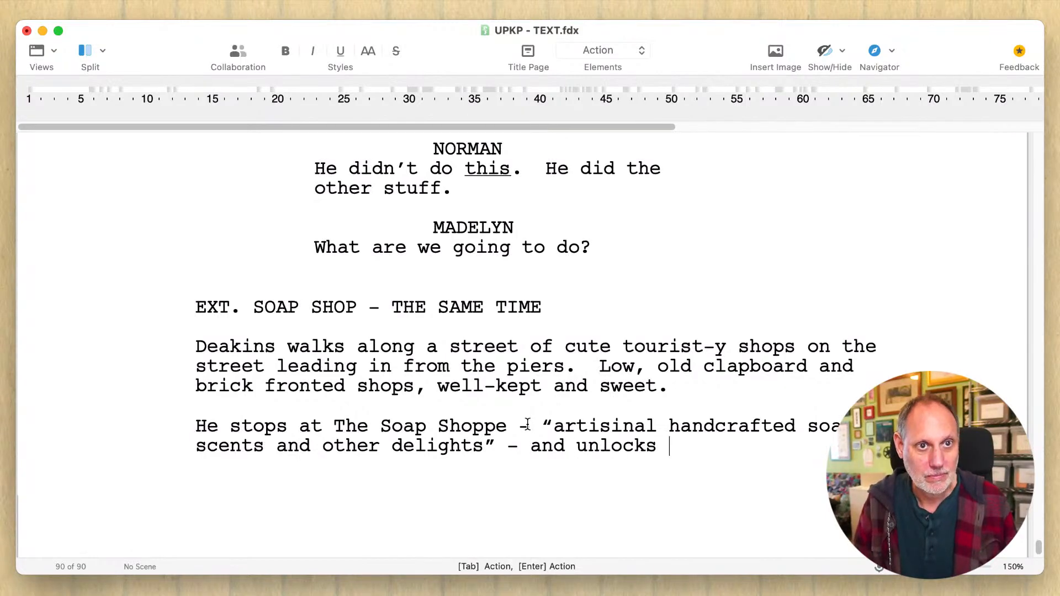
type("the front ")
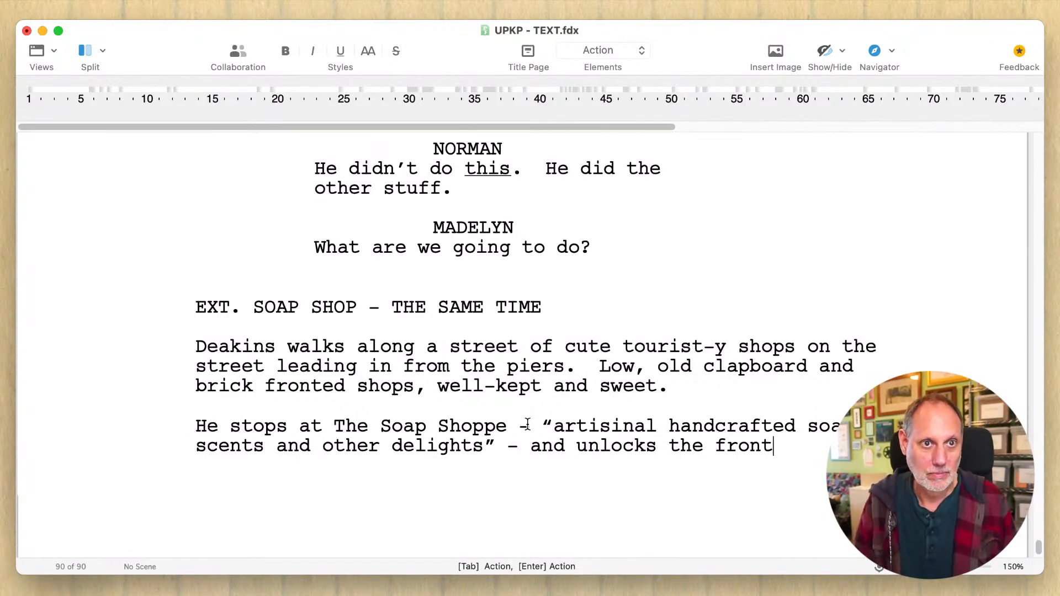
type("gate")
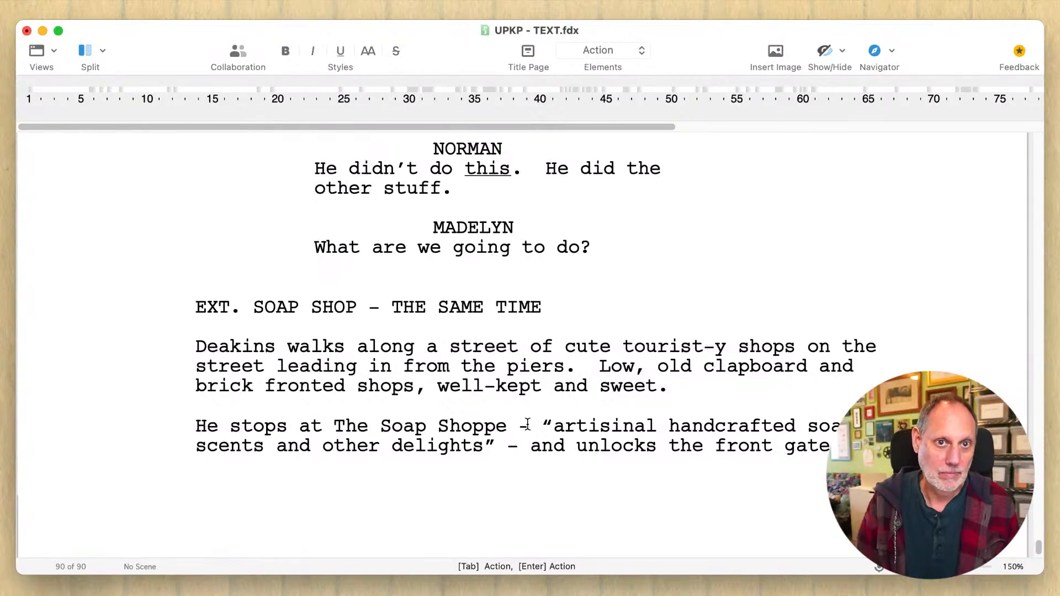
- Finish the Soap Shoppe sentence with "and unlocks the front gate" and save the script
key("super+s")
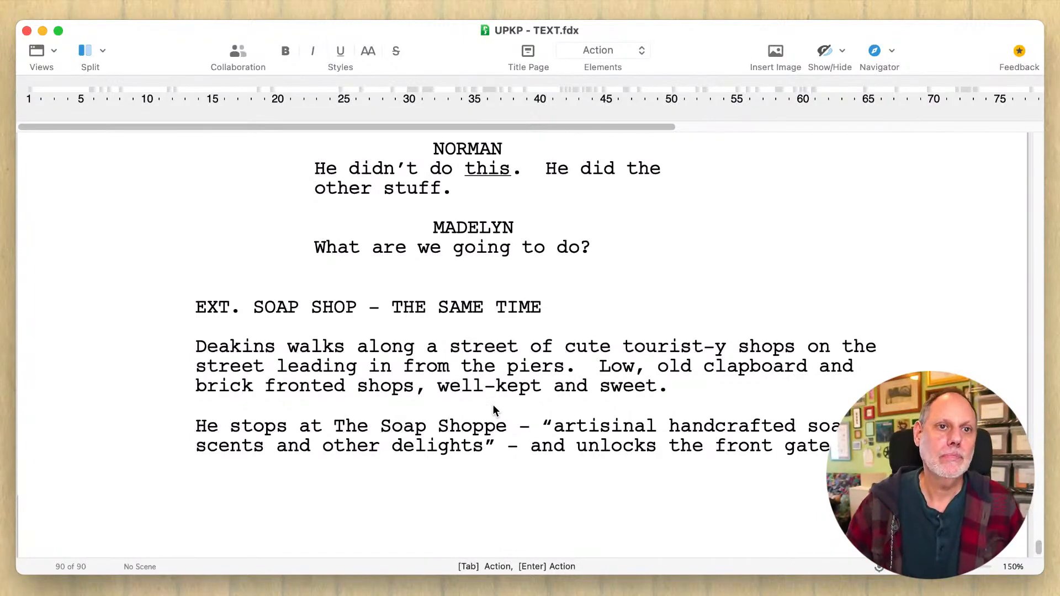
- Start a new action paragraph after the street description with "He fits in, completely."
left_click(705, 384)
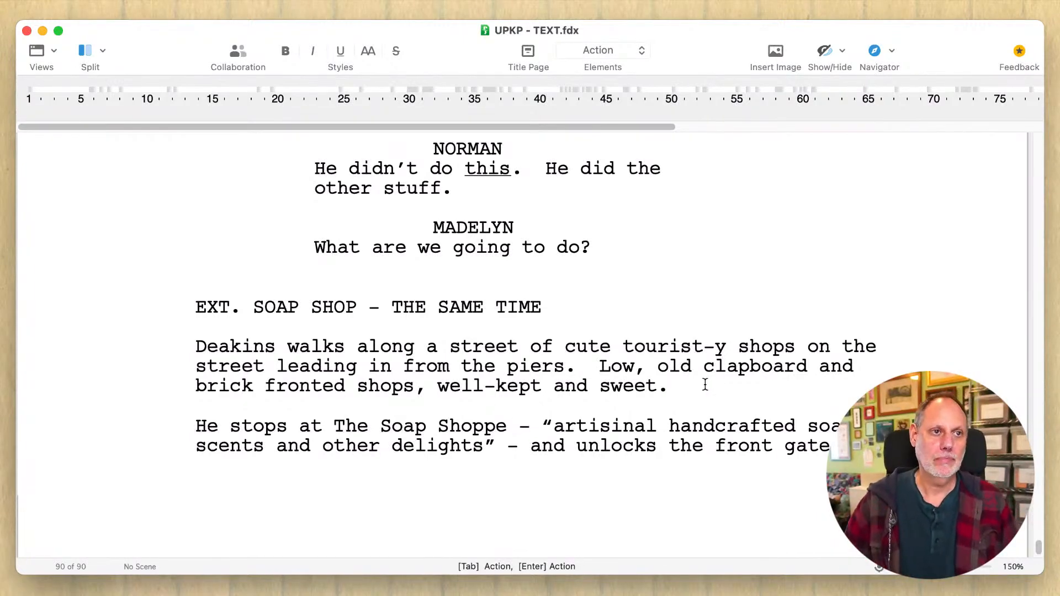
key("Return")
type("He ")
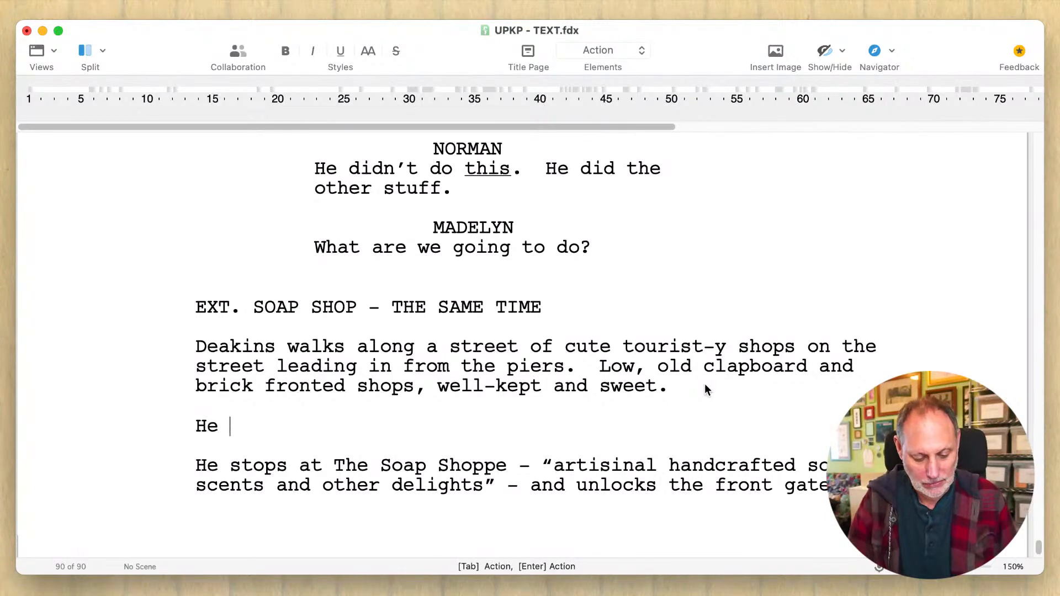
type("fits in, compl")
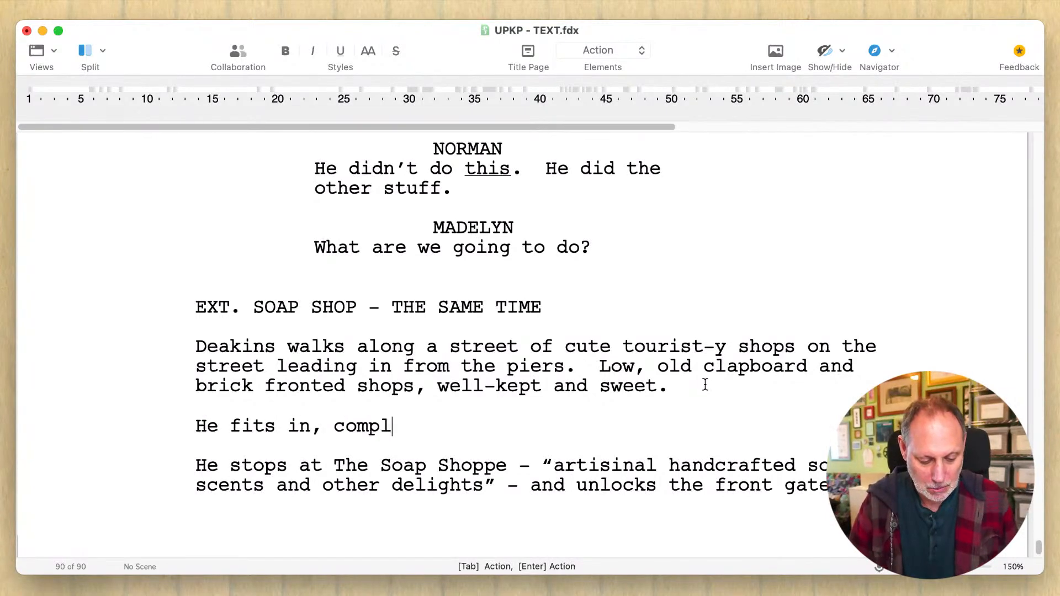
type("etely.  A d")
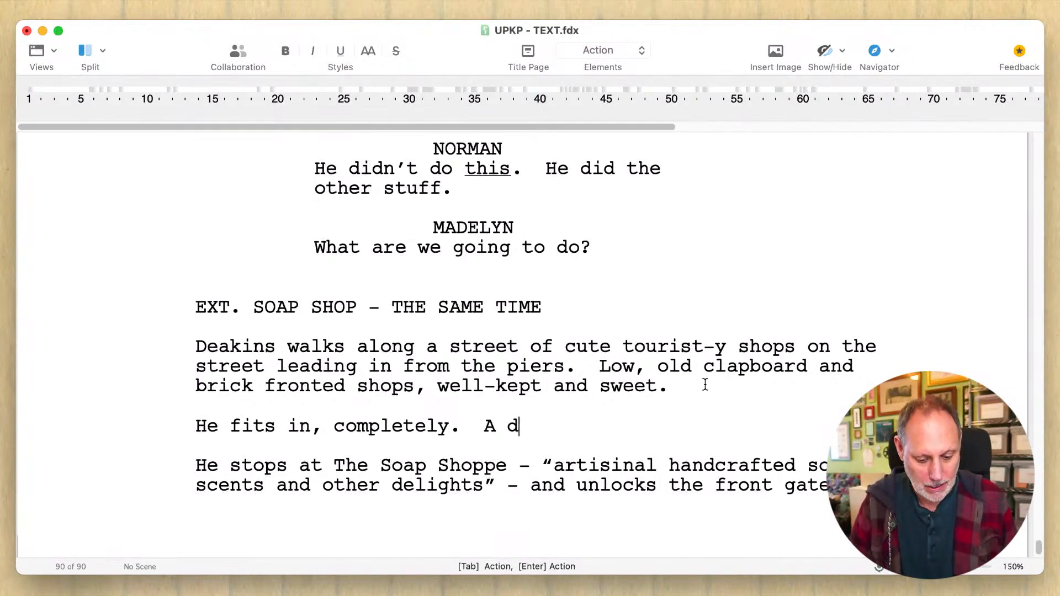
type("enim-")
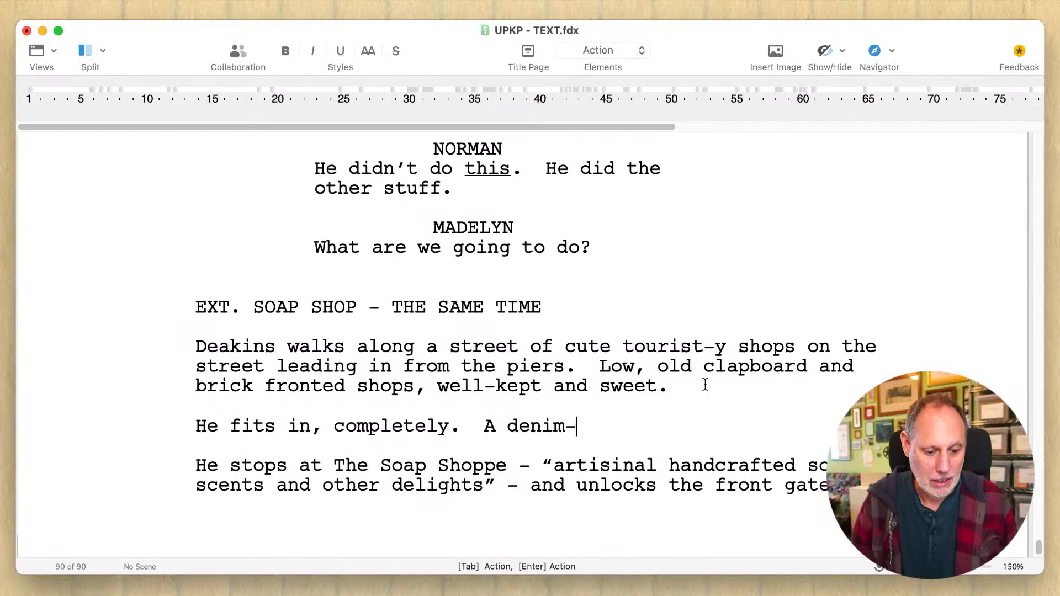
type("clad, ")
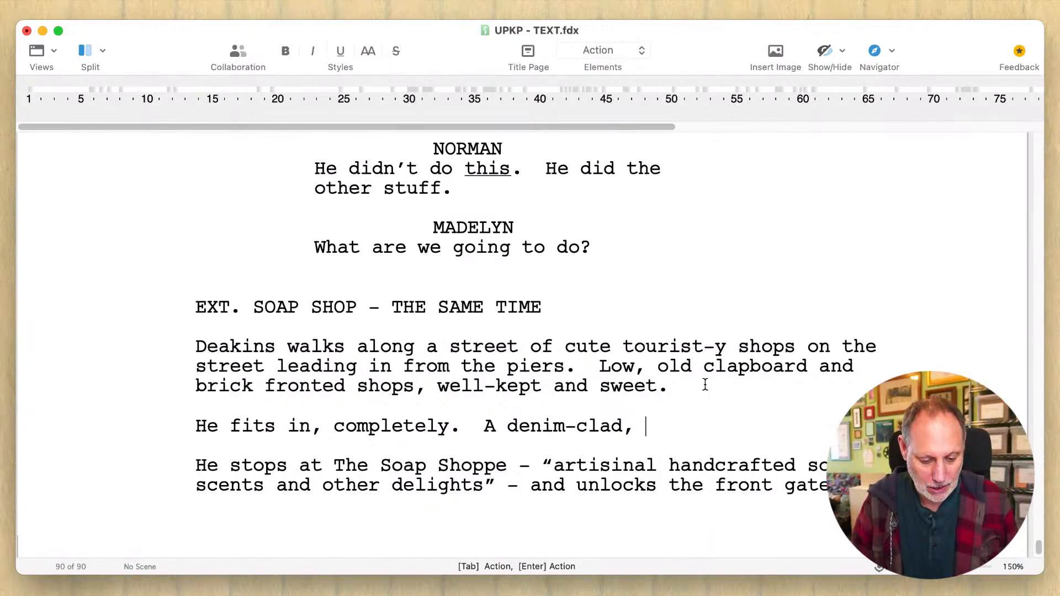
type("white-mout")
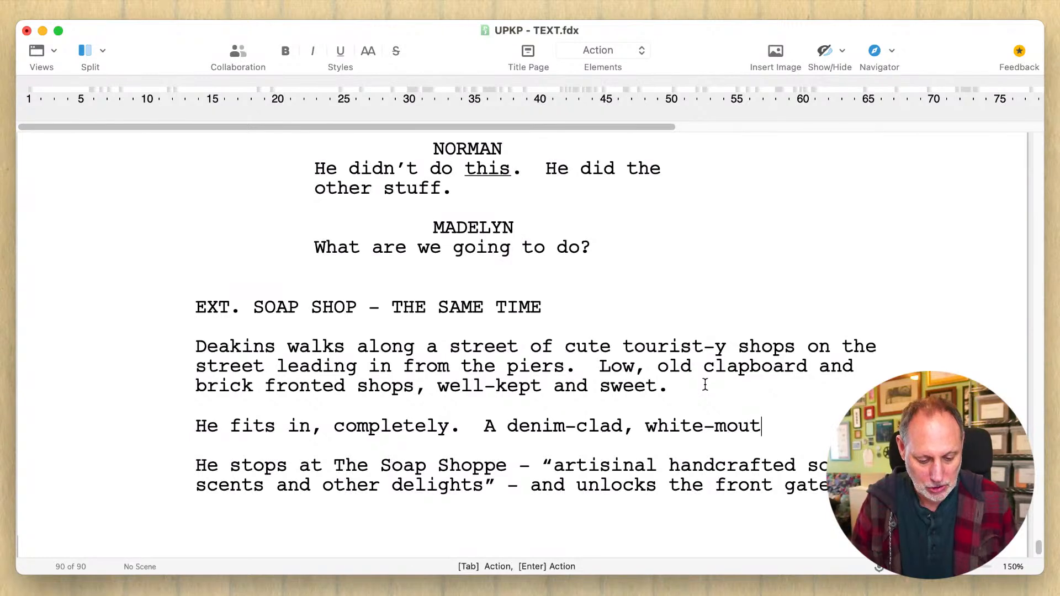
- Continue the new paragraph with "A denim-clad, white-moustached retiree..."
key("BackSpace")
type("stached")
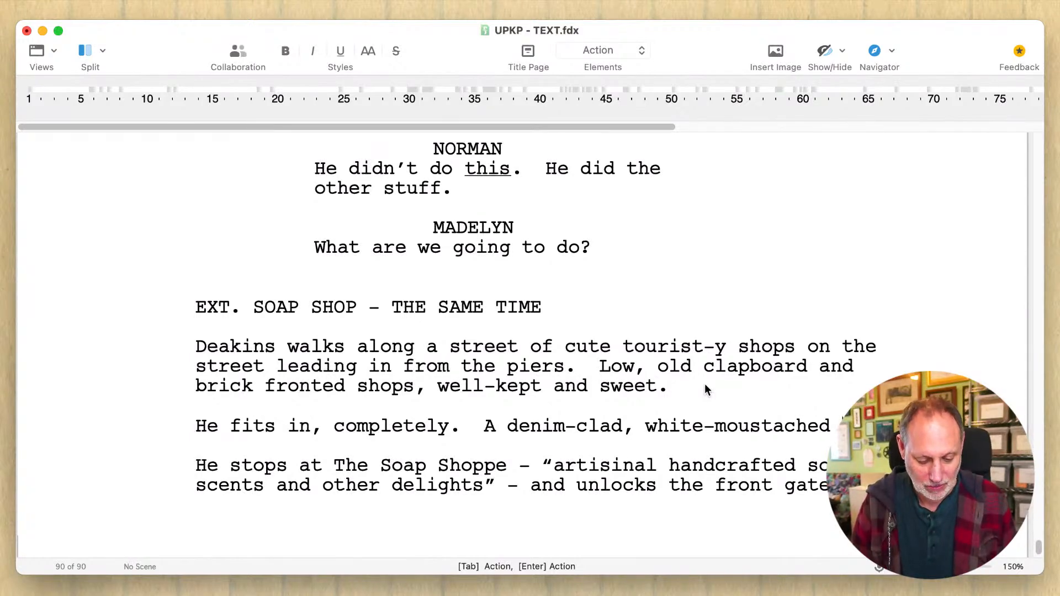
type("retiree")
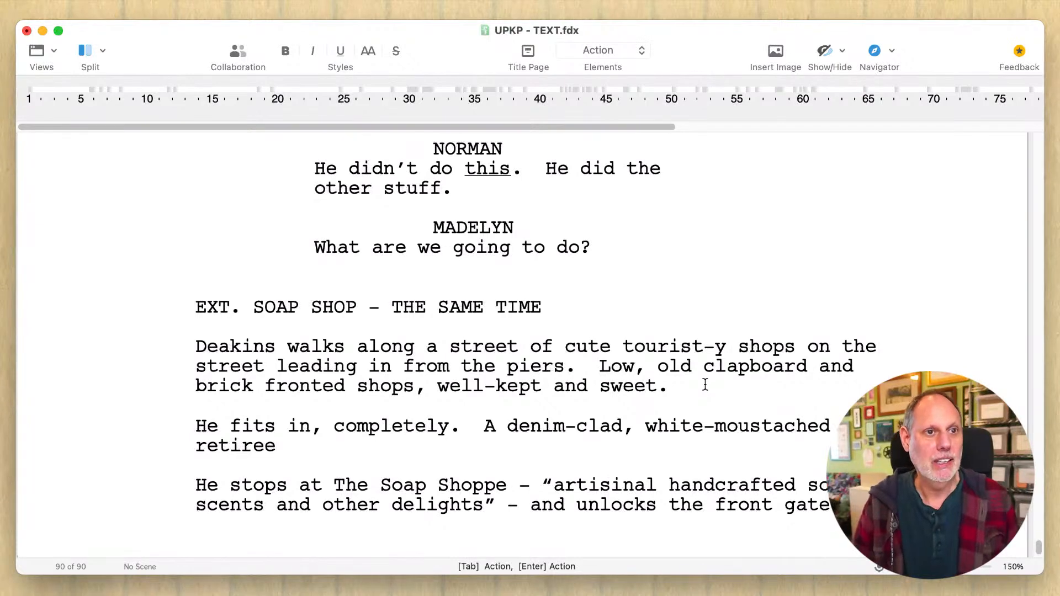
type(".")
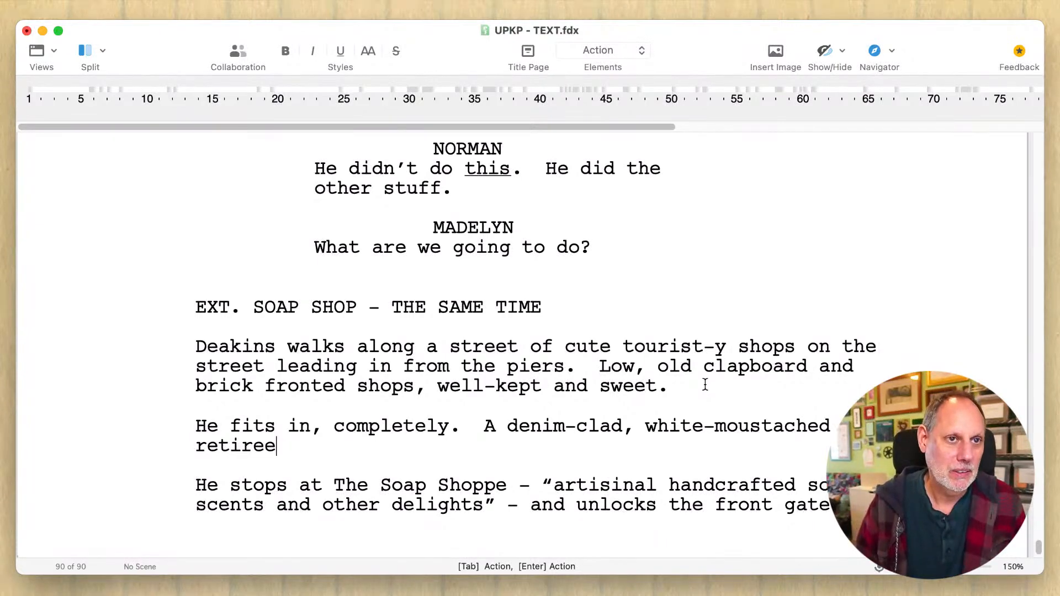
type("..")
- Replace "He" at the start of the Soap Shoppe paragraph with "...who"
key("Right")
key("Right")
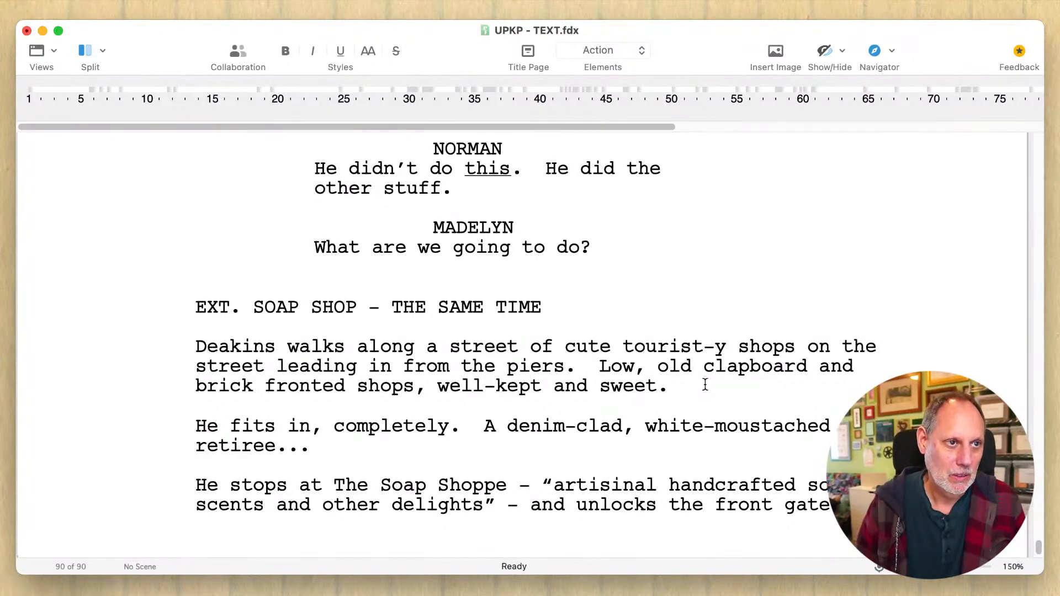
key("BackSpace")
key("BackSpace")
type("...who")
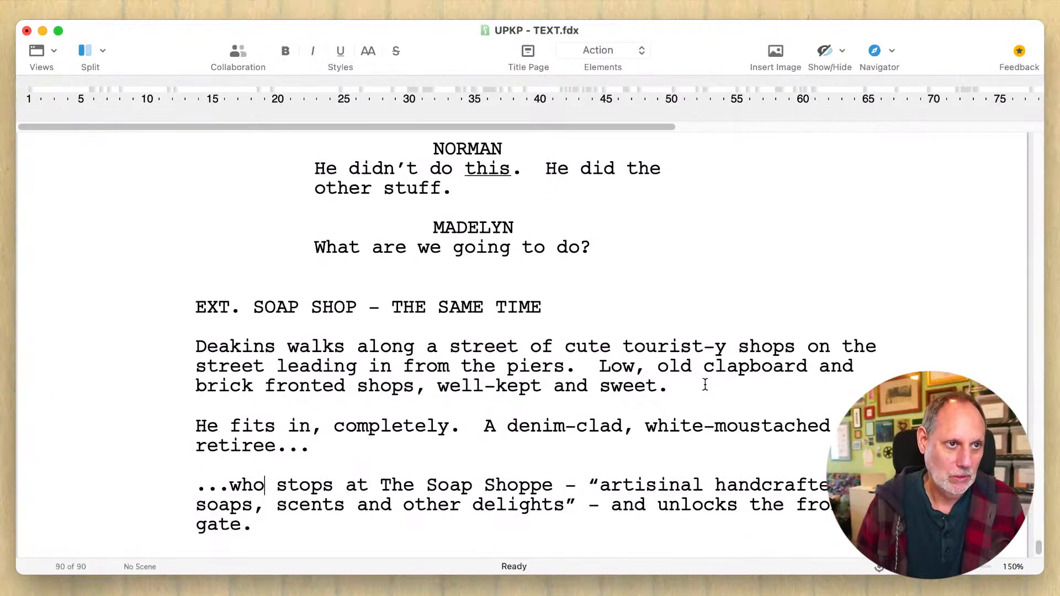
- Remove "and" before "unlocks the front gate" and add "and" after "gate"
left_click(616, 536)
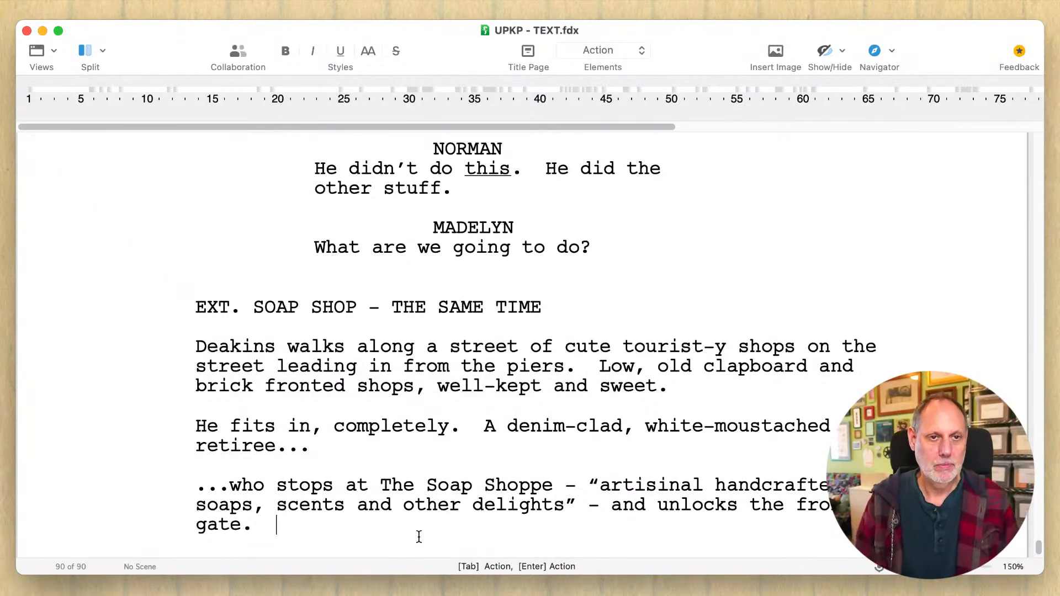
double_click(620, 513)
key("BackSpace")
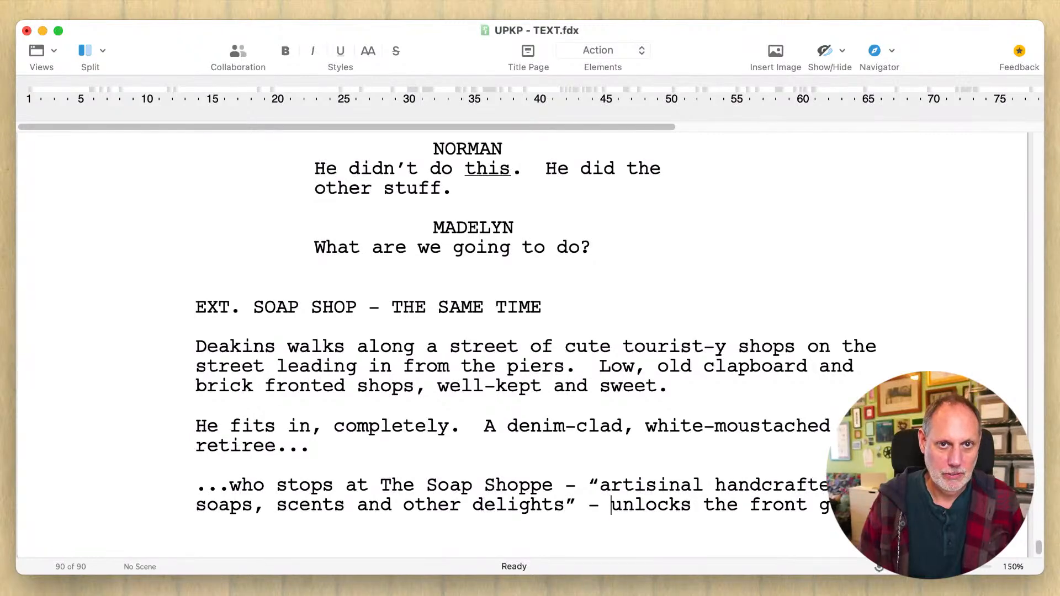
type("and .")
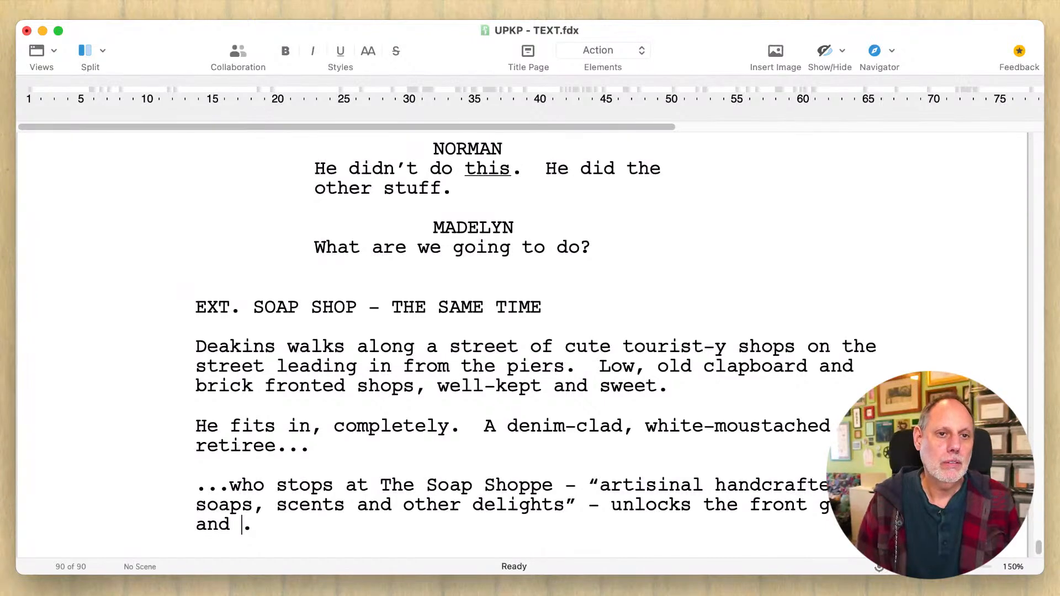
- Replace "gate and ." at the end of the Soap Shoppe sentence with "door and"
left_click(695, 506)
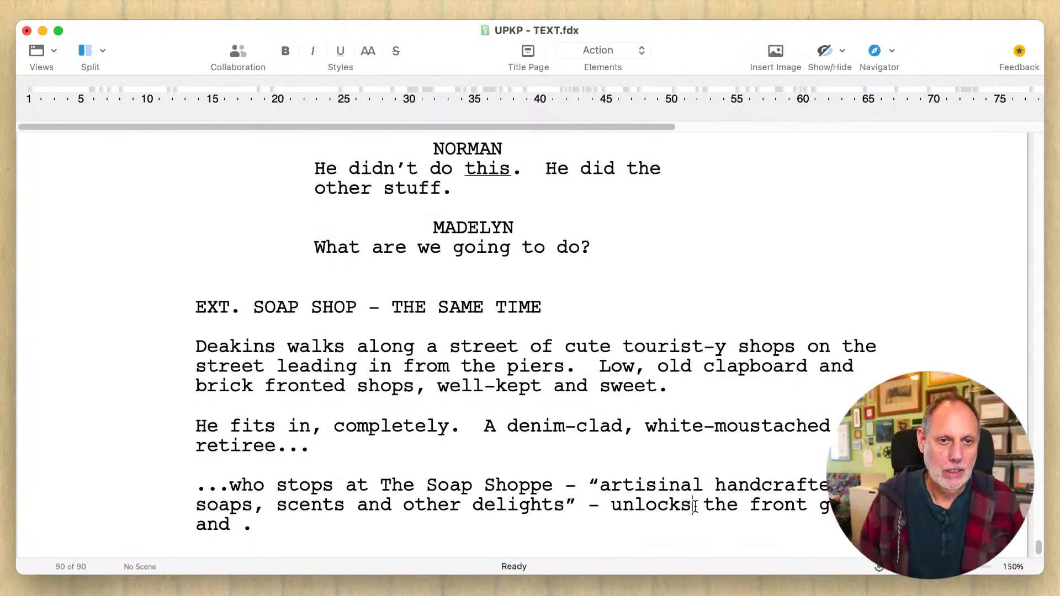
left_click(819, 506)
left_click_drag(817, 507, 819, 523)
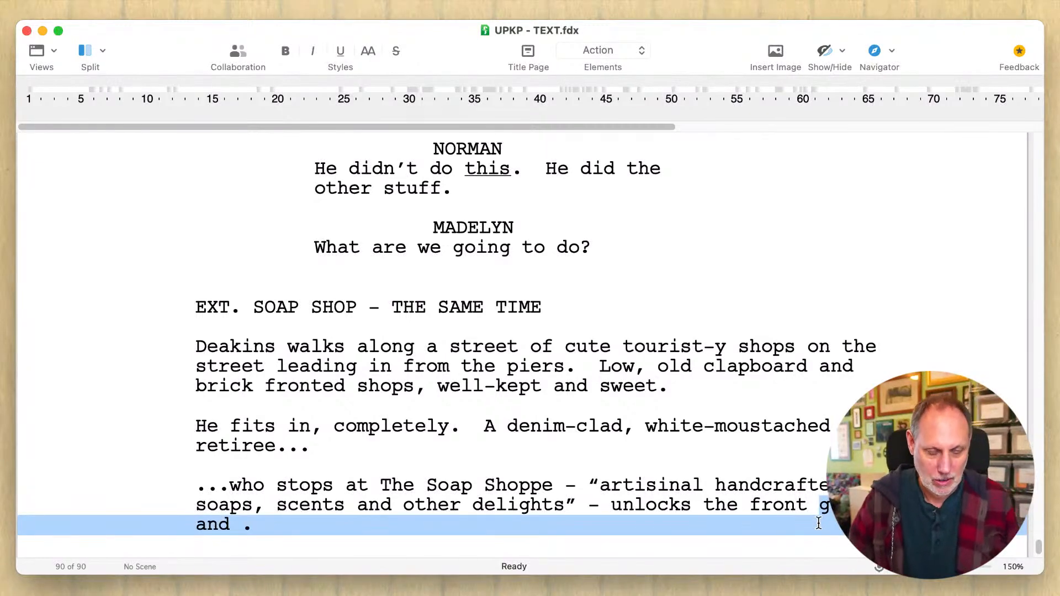
type("d and")
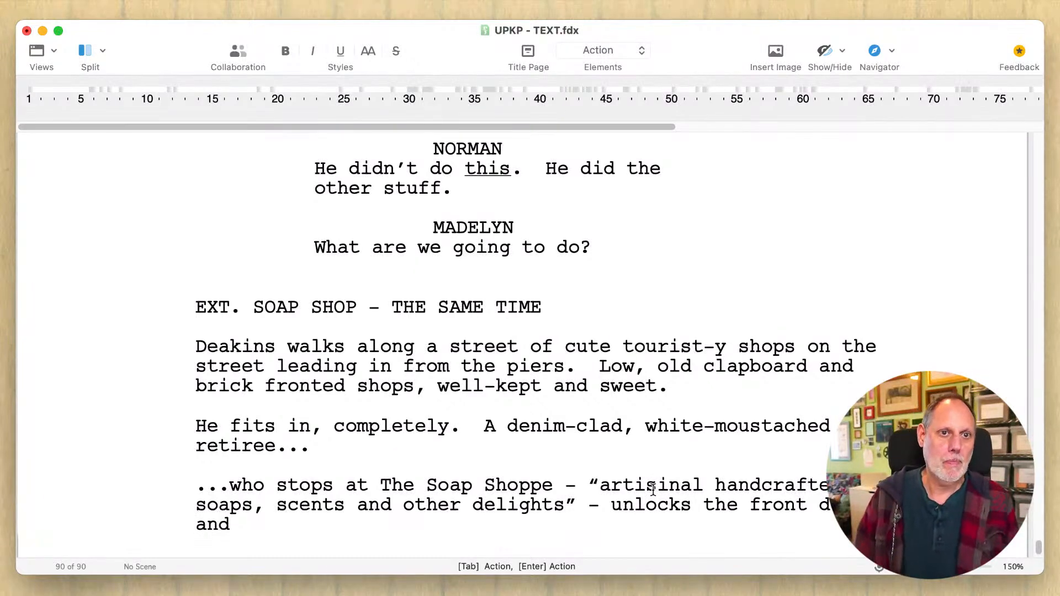
- Move "handcrafted" in the shop's tagline from before "soaps" to before "scents"
double_click(735, 492)
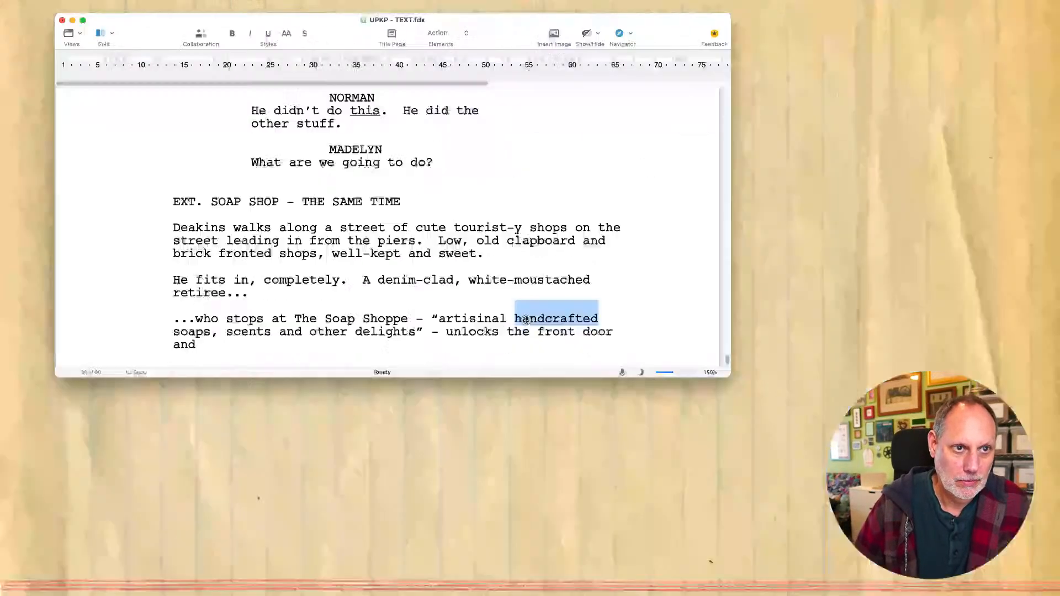
left_click_drag(735, 490, 405, 478)
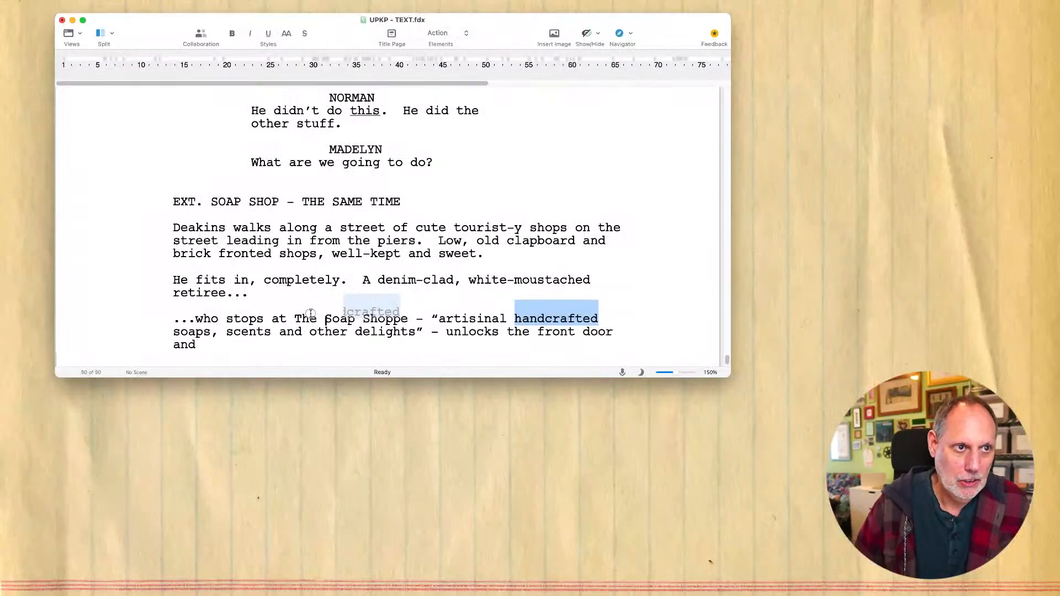
left_click_drag(311, 314, 222, 331)
left_click(224, 331)
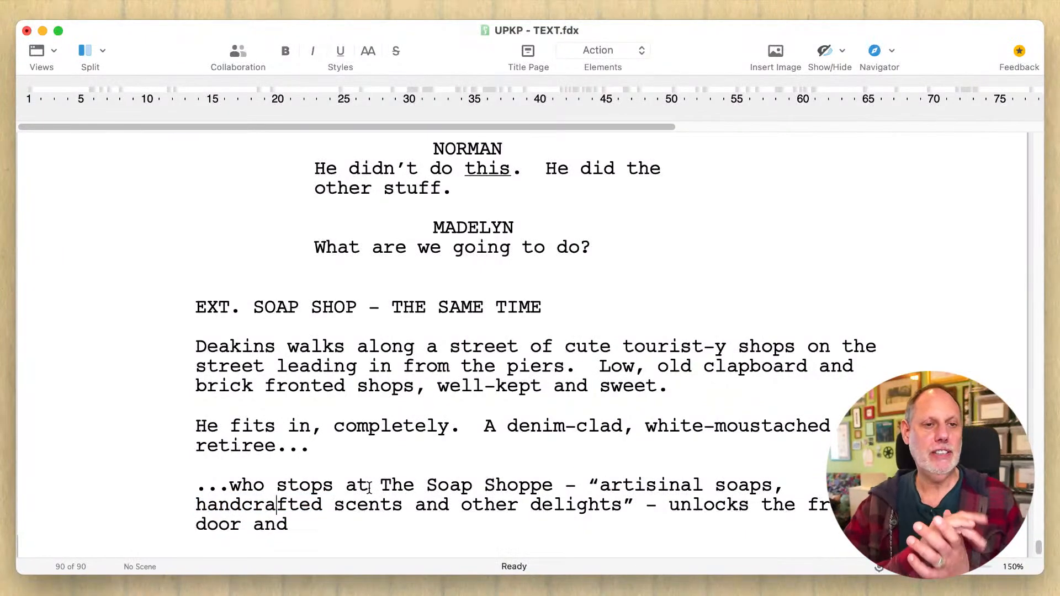
left_click(538, 505)
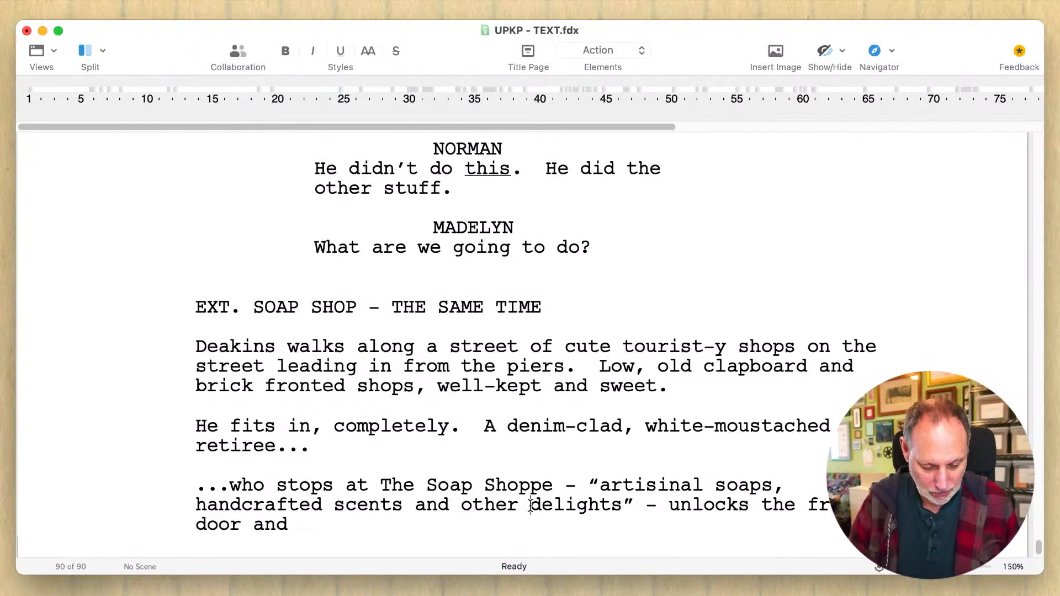
type("nat")
key("BackSpace")
key("BackSpace")
key("BackSpace")
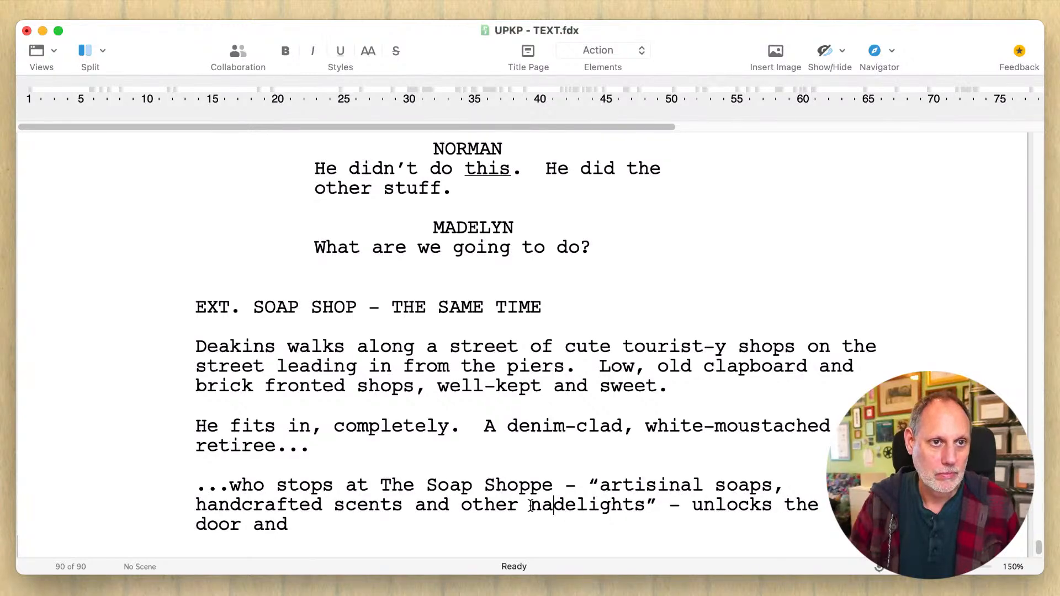
- Save the script
key("super+s")
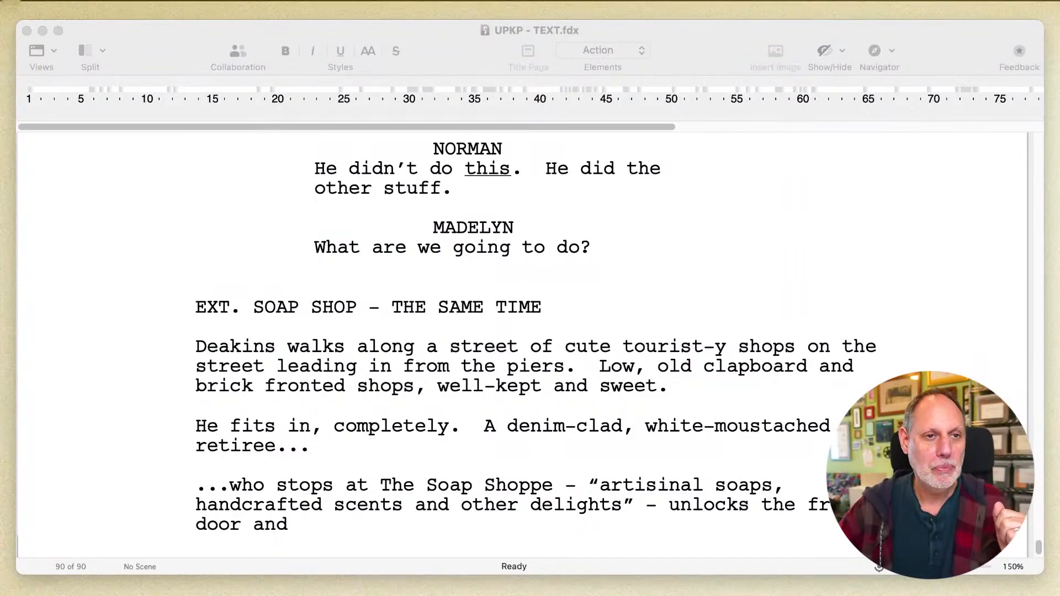
left_click(659, 424)
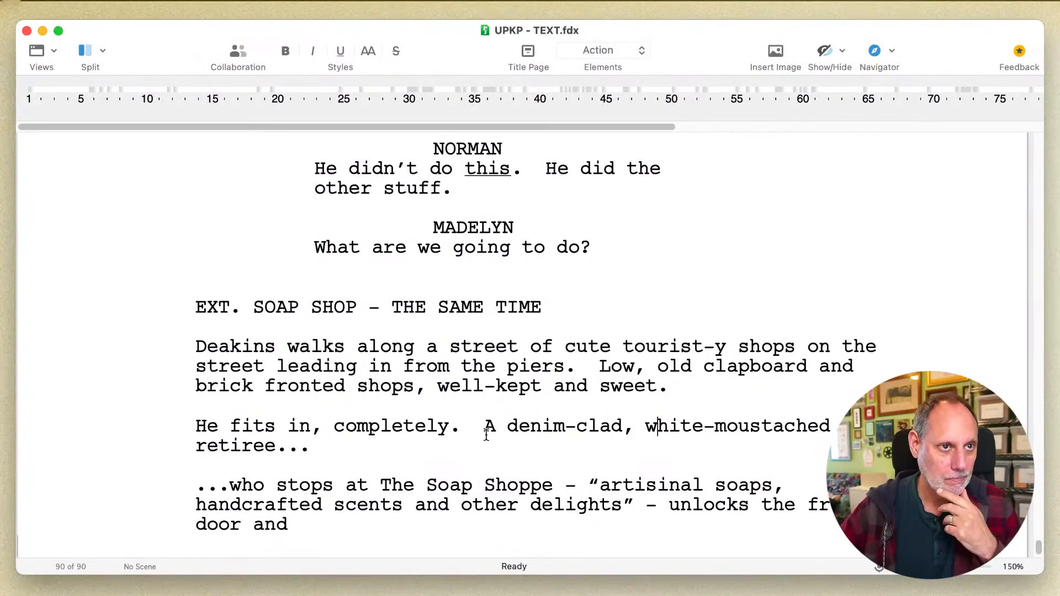
left_click(360, 446)
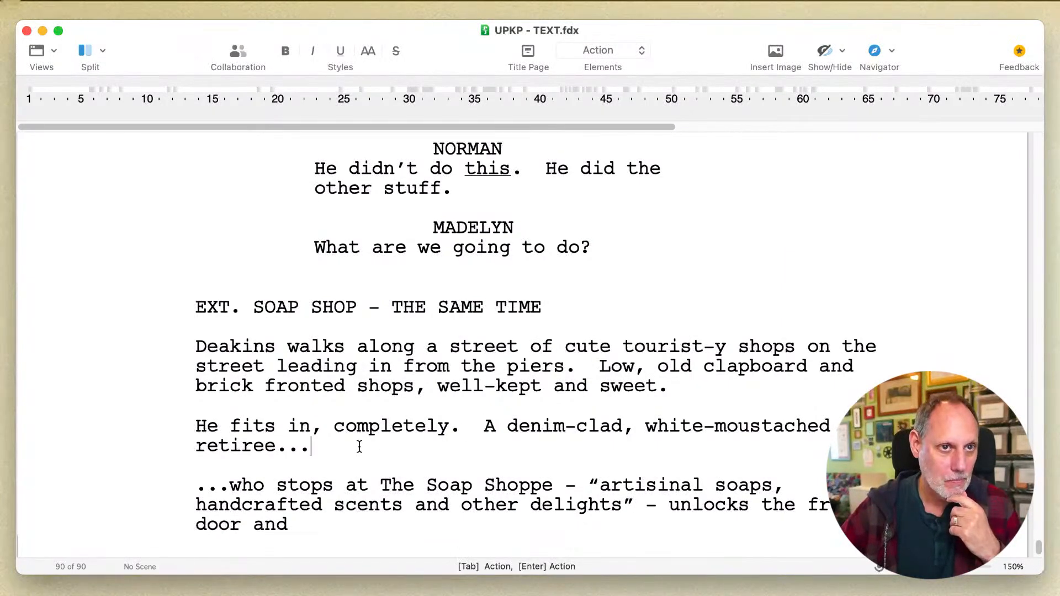
- Remove the trailing "and" after "unlocks the front door"
scroll(360, 446, "down", 2)
left_click(345, 464)
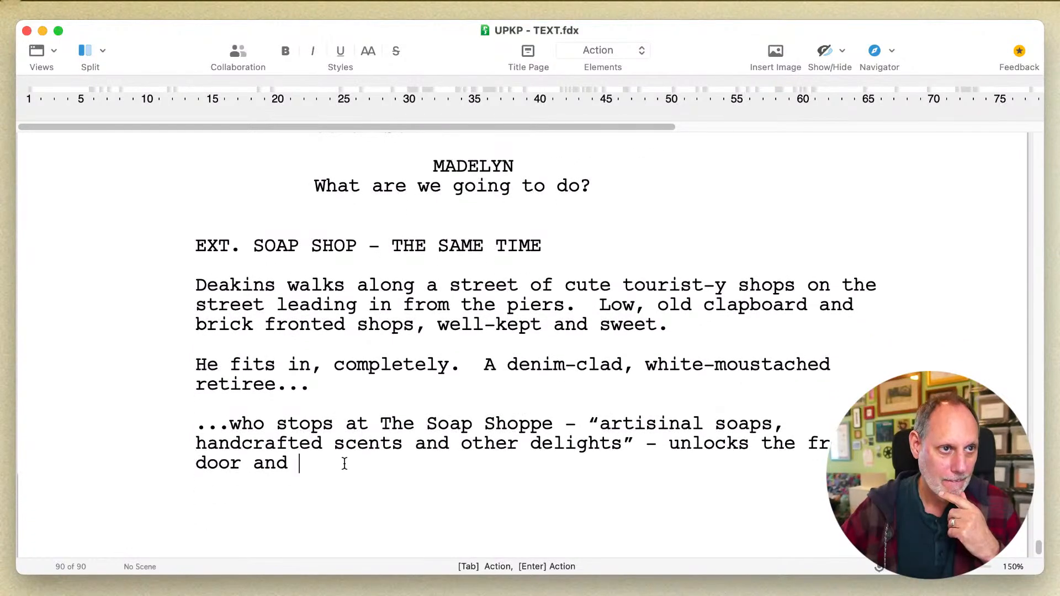
type("l")
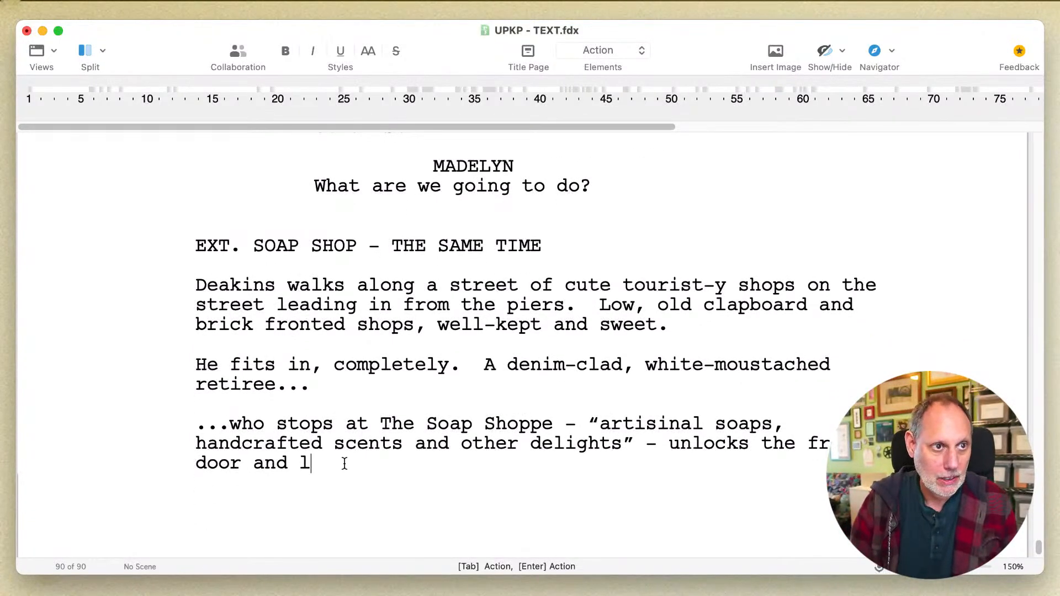
key("BackSpace")
key("BackSpace")
key("BackSpace")
key("BackSpace")
key("BackSpace")
type("with a")
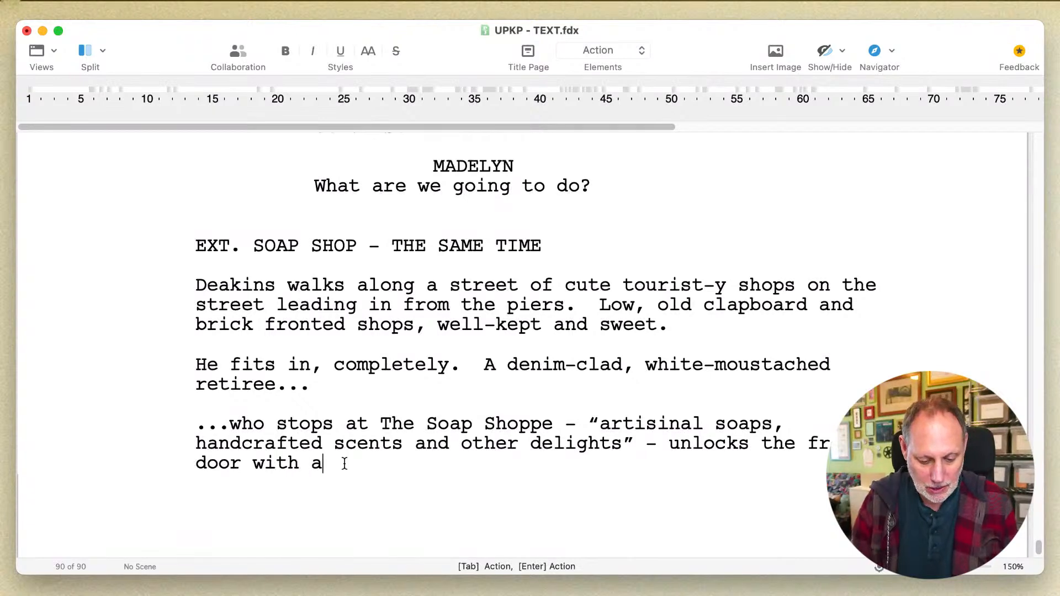
type(" jingl")
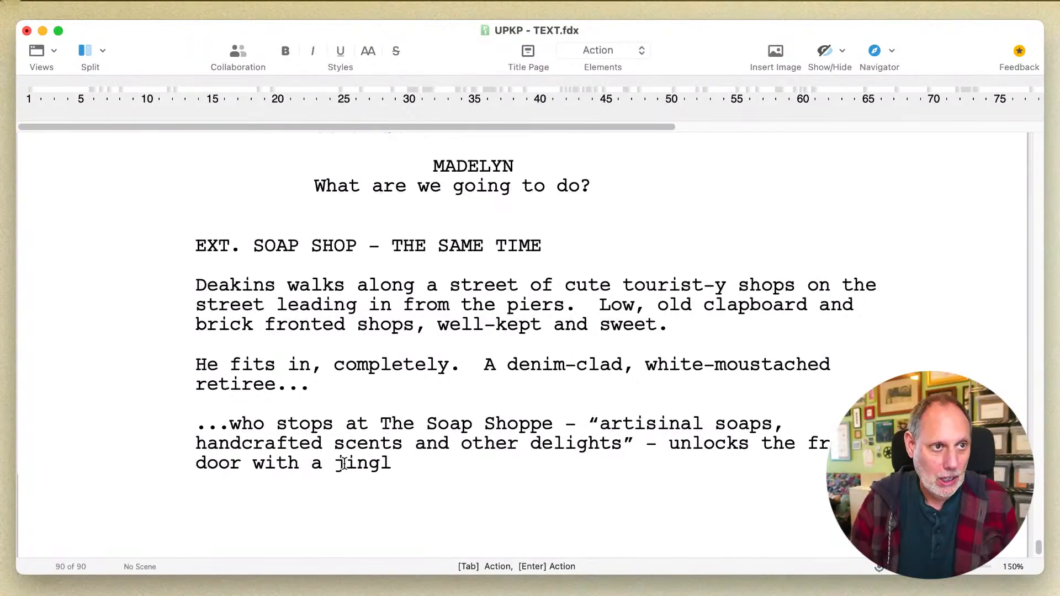
key("BackSpace")
key("BackSpace")
key("BackSpace")
key("BackSpace")
key("BackSpace")
key("BackSpace")
key("BackSpace")
key("BackSpace")
key("BackSpace")
key("BackSpace")
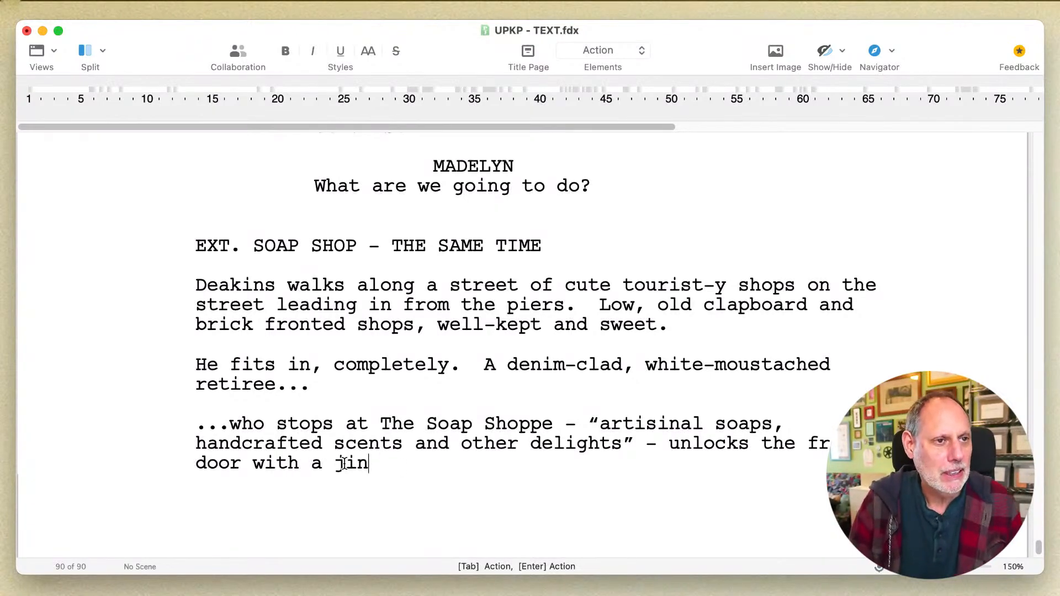
key("BackSpace")
key("BackSpace")
key("BackSpace")
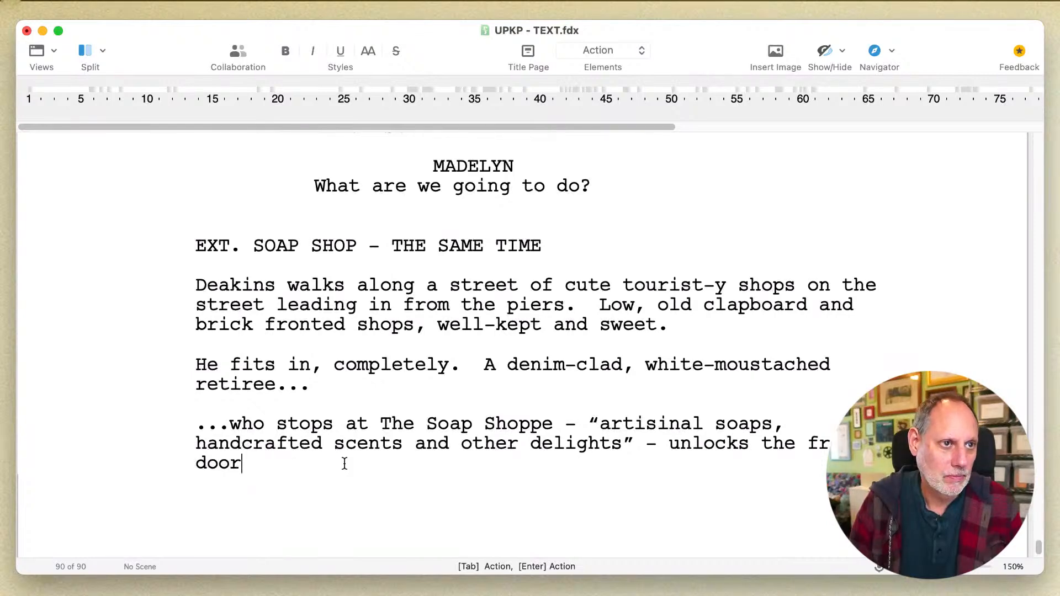
- End the sentence after "door" with a period and add the scene heading "INT. SOAP SHOP - CONTINUOUS"
type(".")
key("Return")
type("INT.")
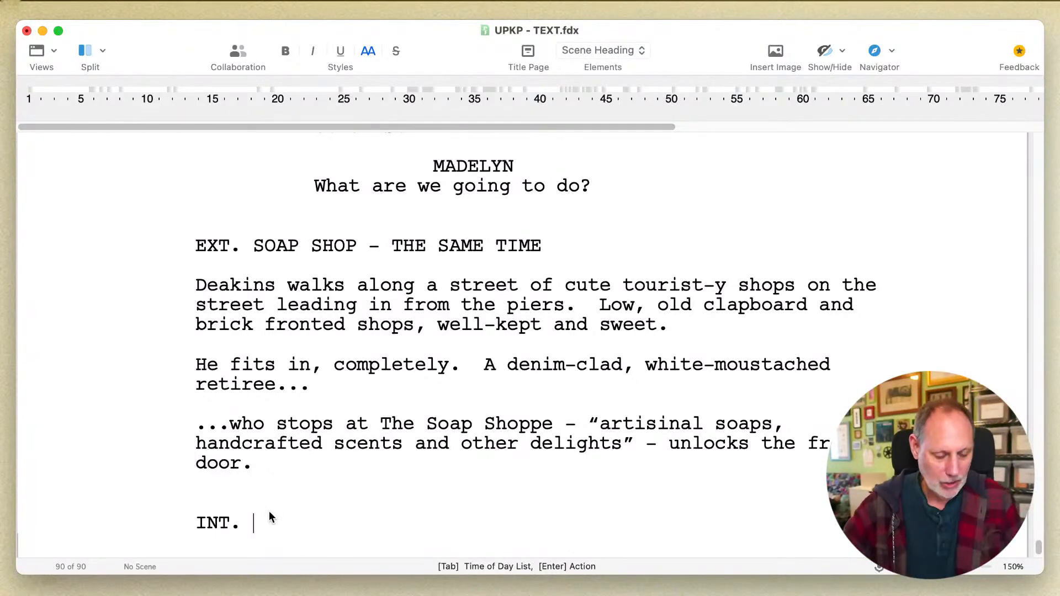
type("SO")
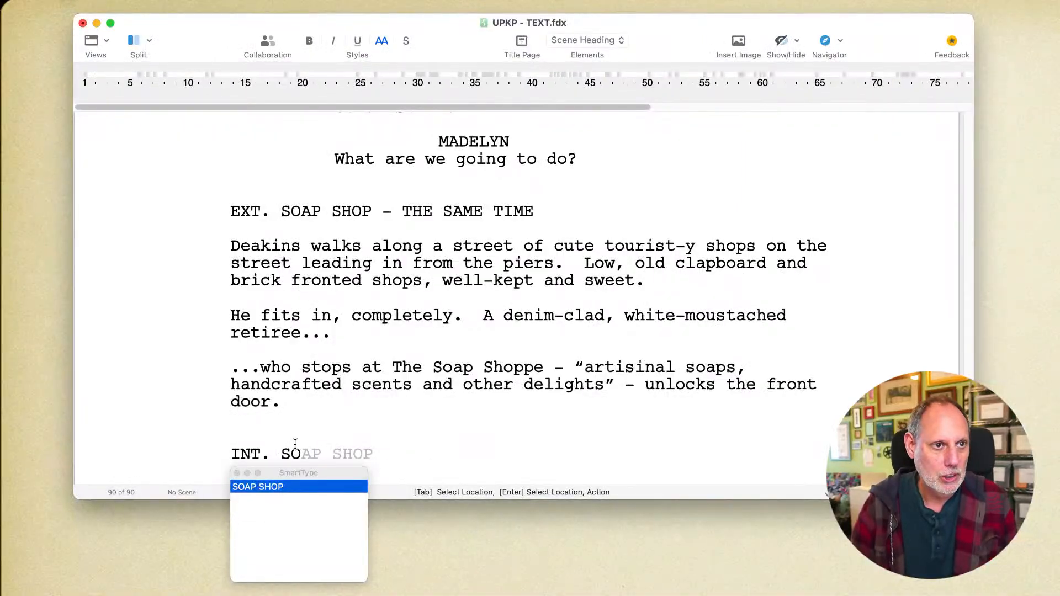
key("Tab")
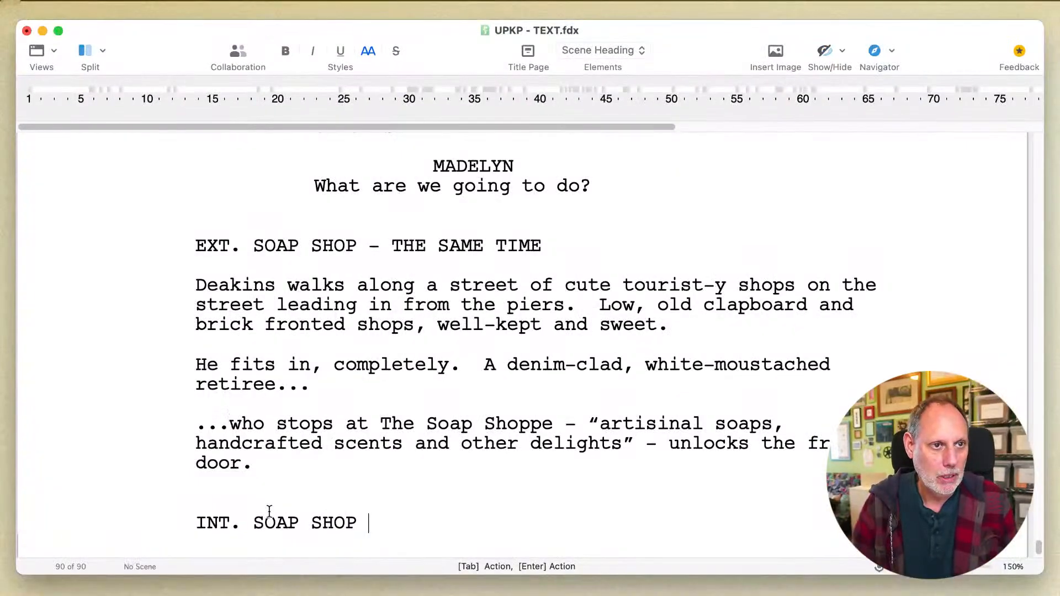
type("- CO")
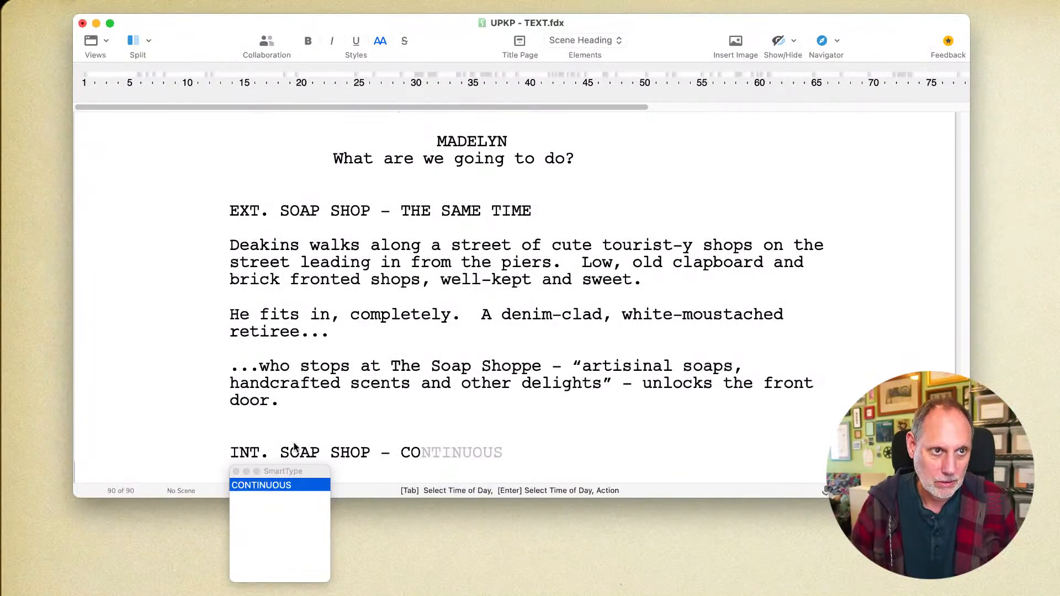
key("Return")
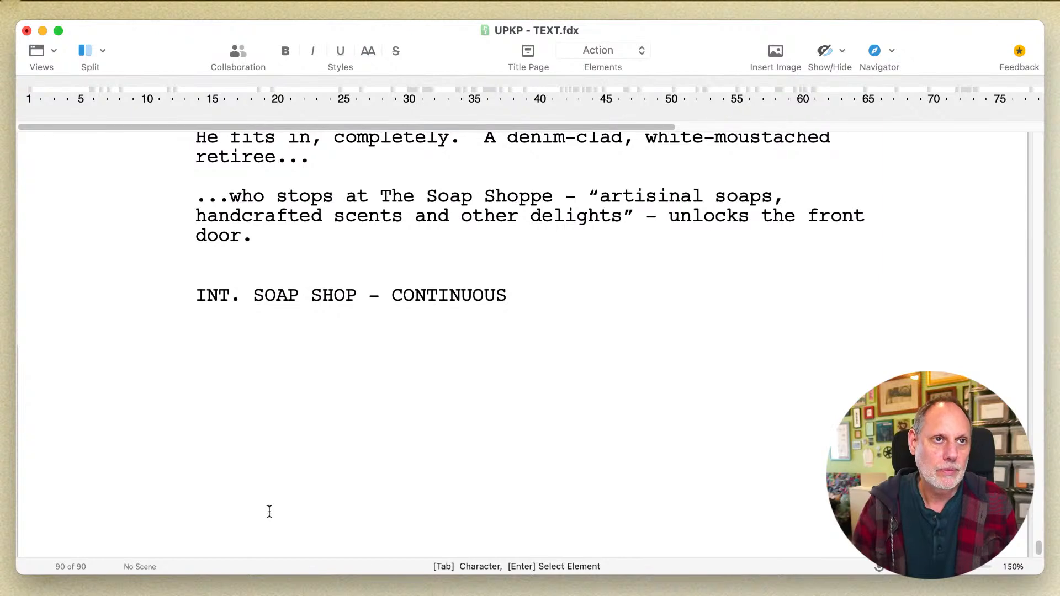
- Replace the period after "unlocks the front door" with ", which jingles" in the exterior soap shop action
left_click(303, 240)
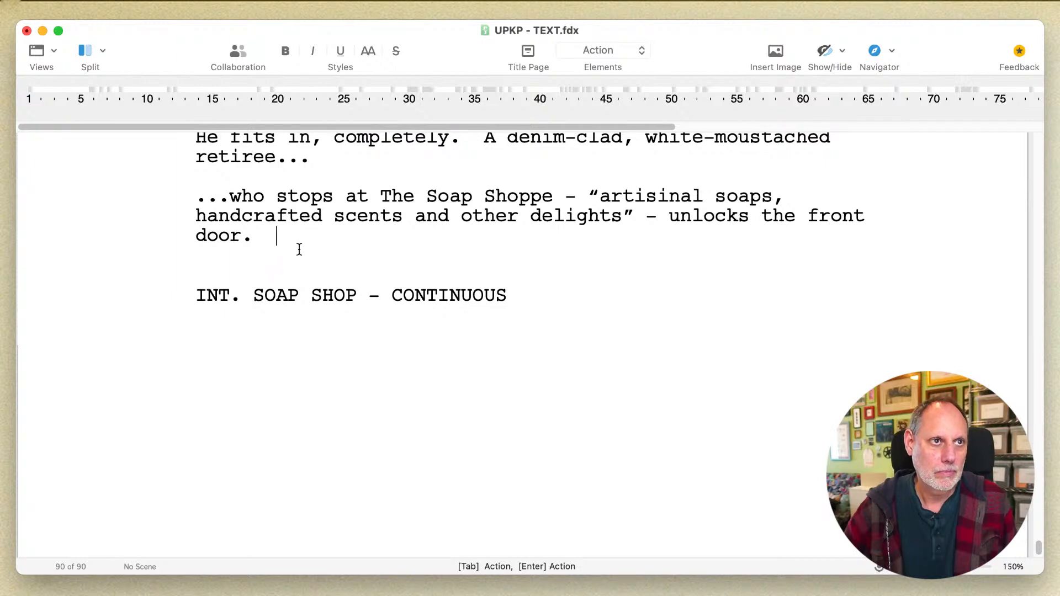
key("BackSpace")
key("BackSpace")
key("BackSpace")
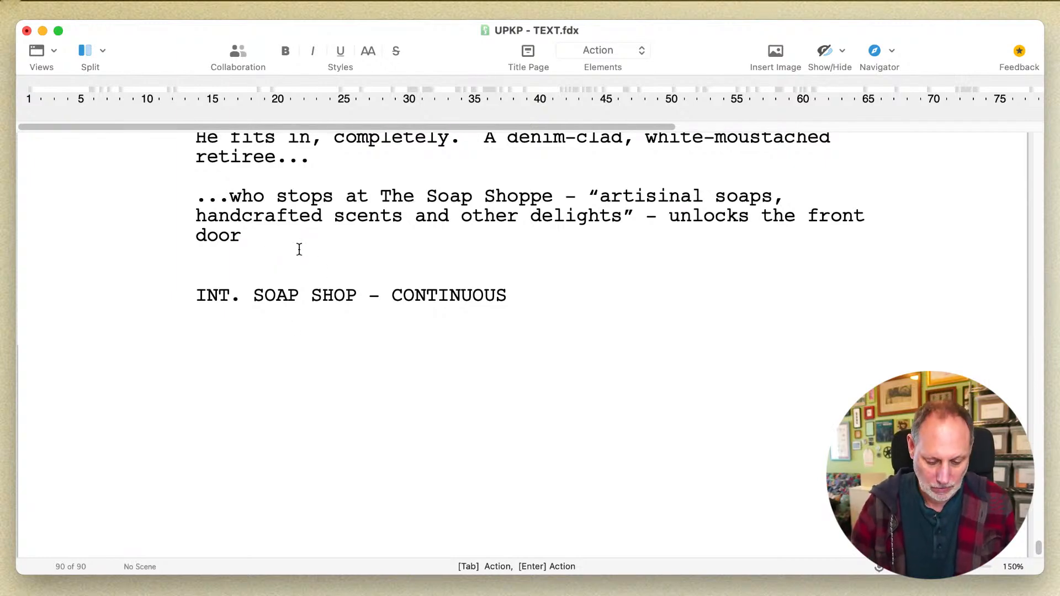
type(", which jingl")
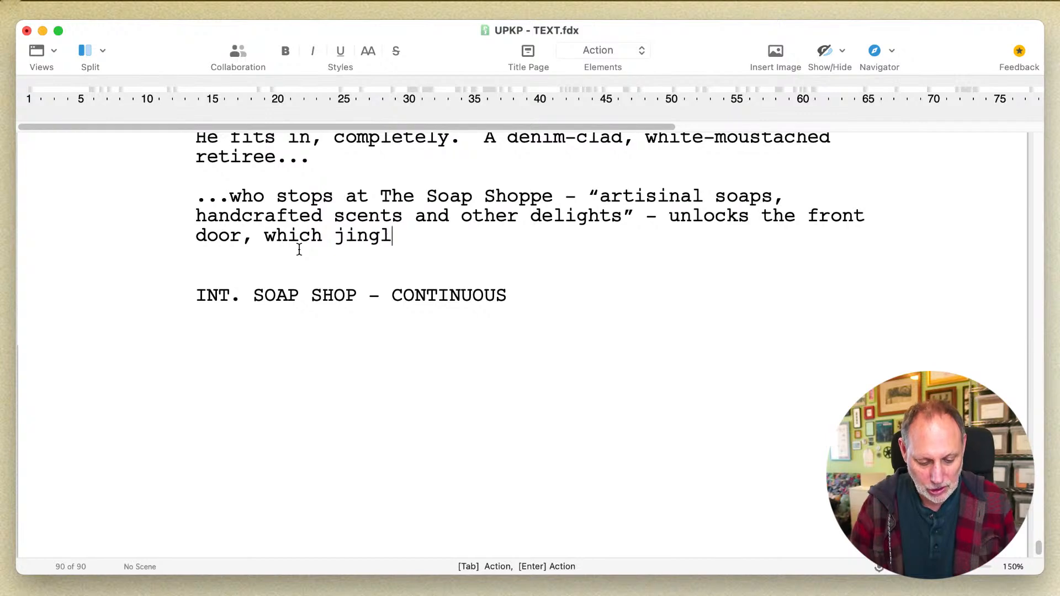
type("es from a")
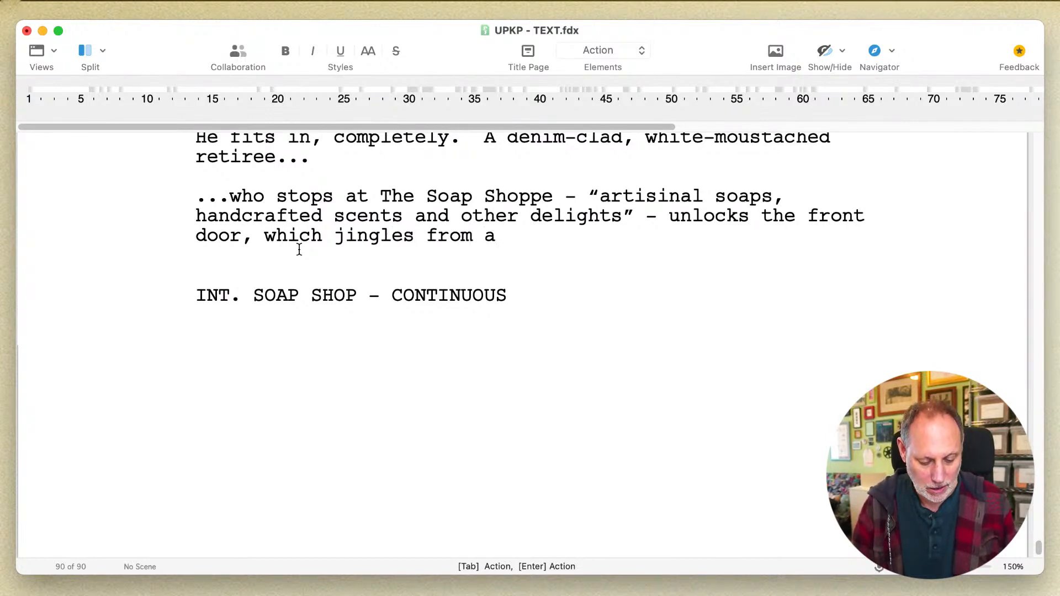
type(" bell ")
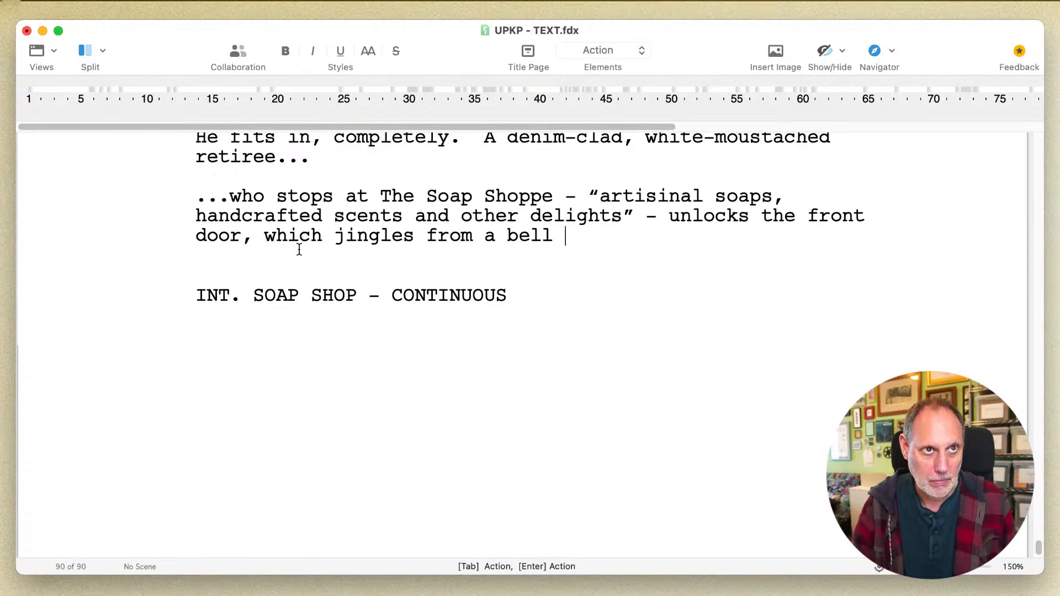
type("on")
key("BackSpace")
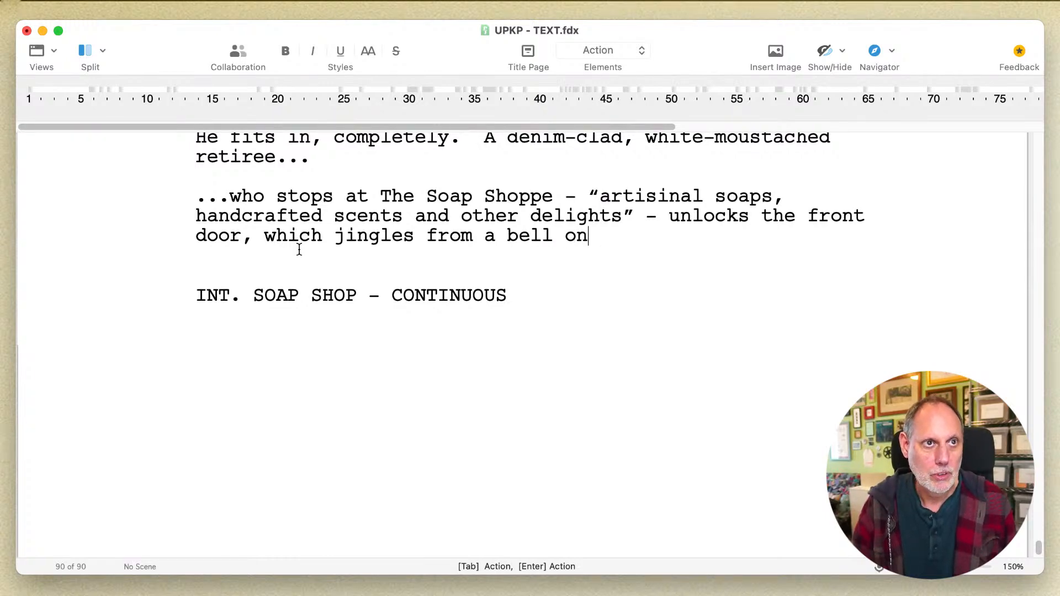
key("BackSpace")
key("BackSpace")
key("BackSpace")
key("BackSpace")
key("BackSpace")
key("BackSpace")
key("BackSpace")
key("BackSpace")
key("BackSpace")
key("BackSpace")
key("BackSpace")
key("BackSpace")
key("BackSpace")
key("BackSpace")
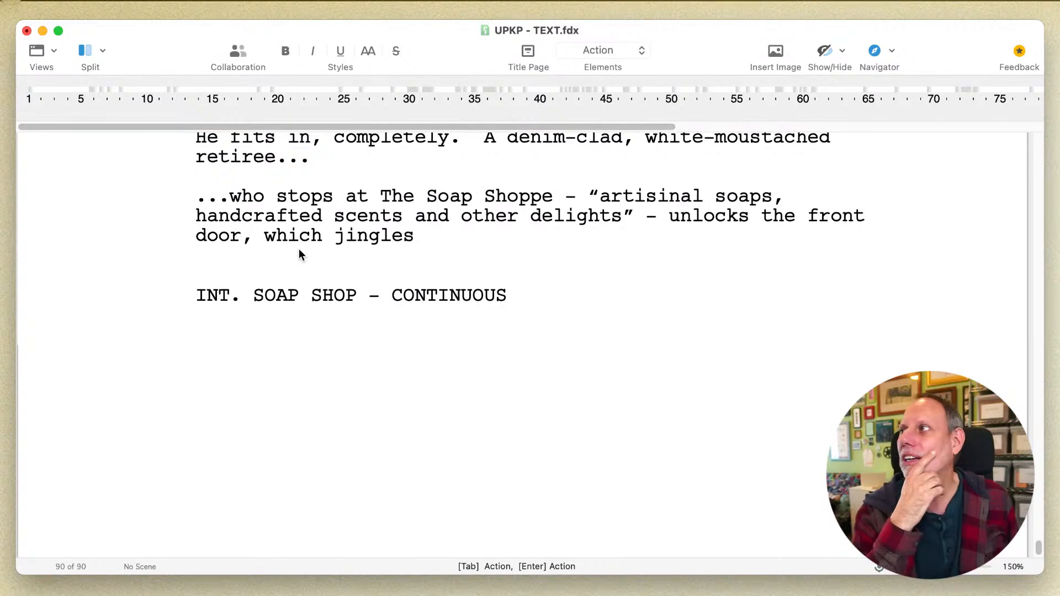
- Continue the sentence after "which jingles" with "with acoustic authentic bells"
type("wi")
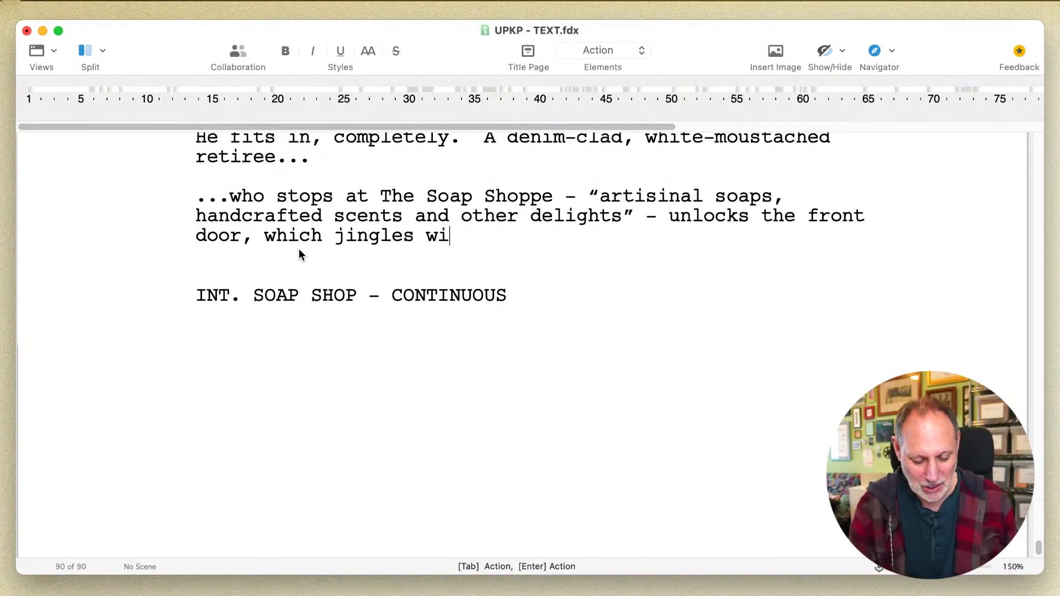
type("th acou")
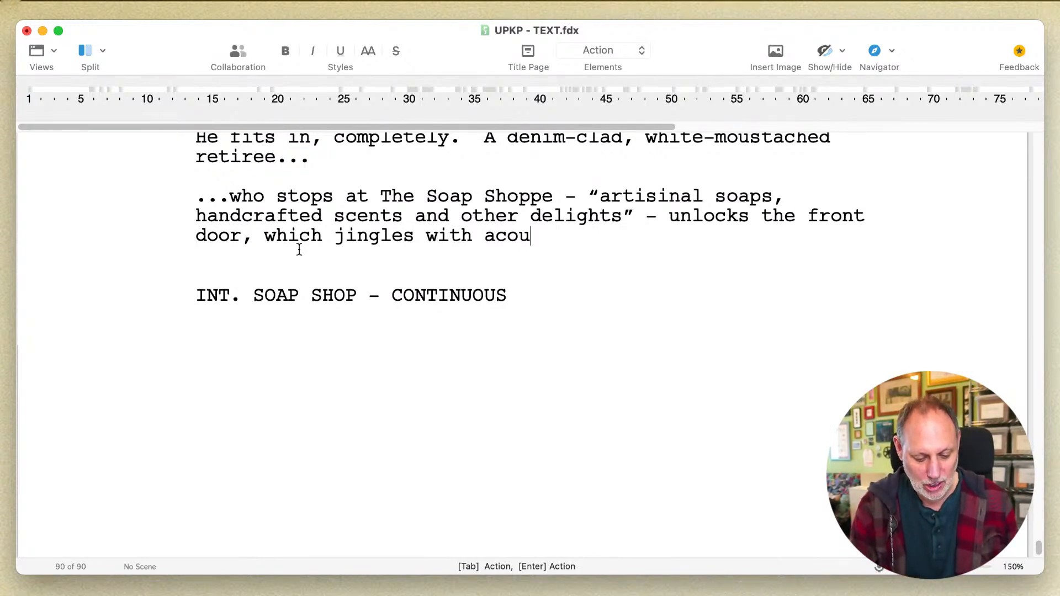
type("stic authe")
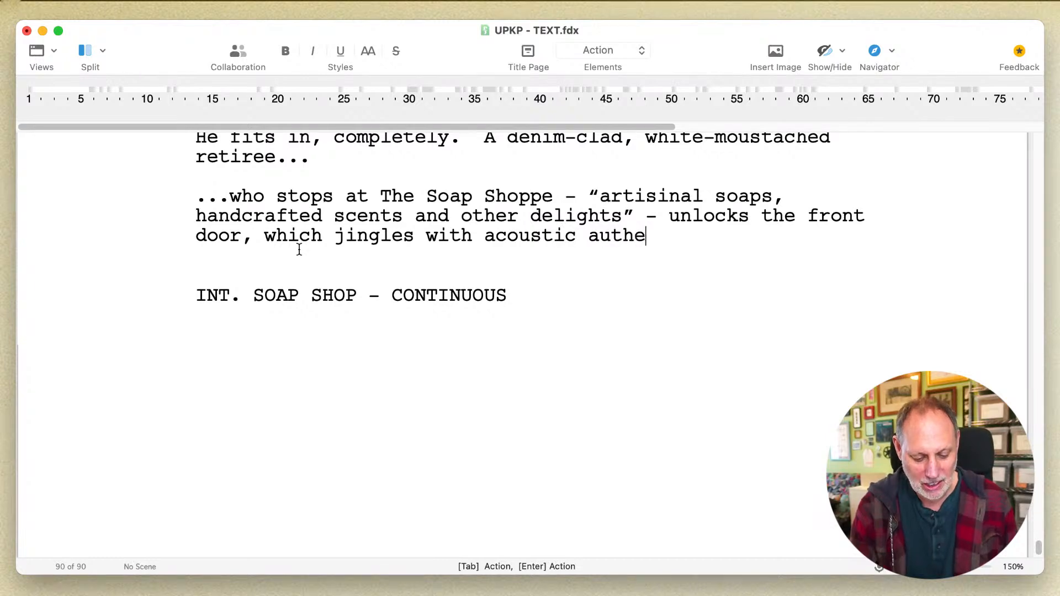
type("ntic bells o")
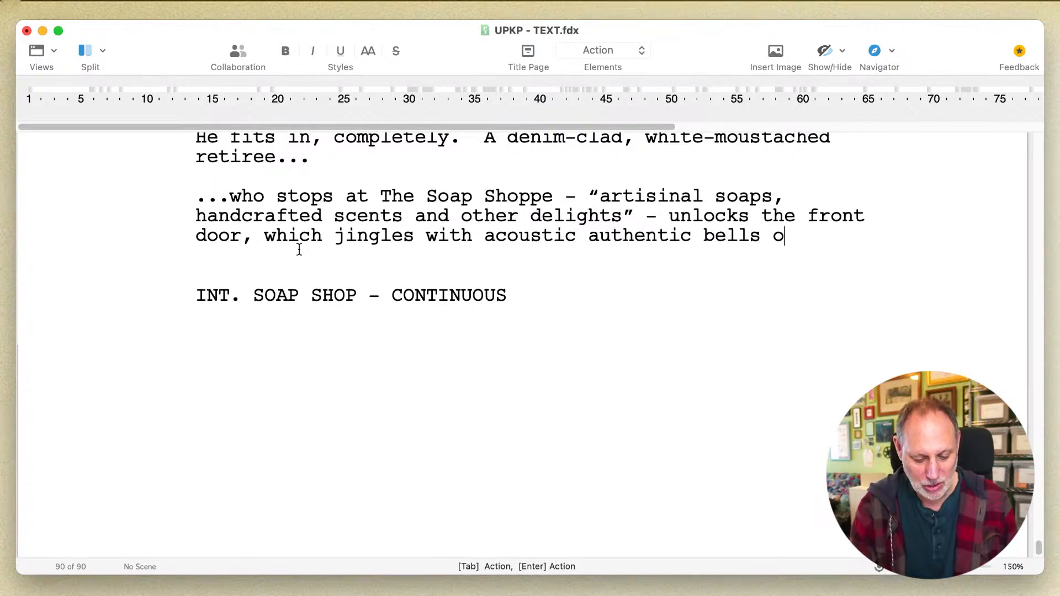
type("n a")
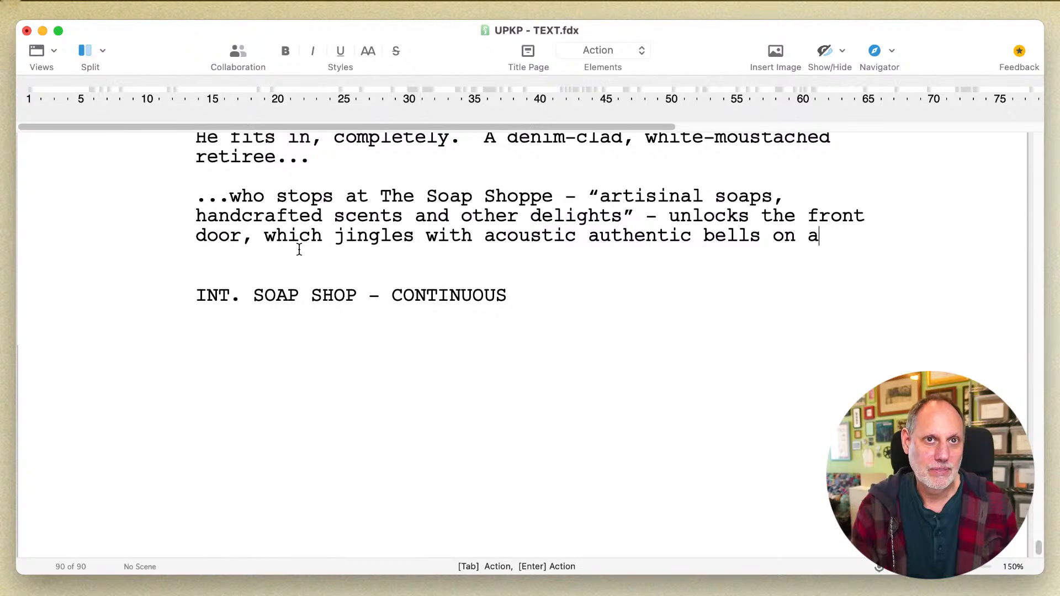
- Finish the sentence after "bells" with "as he goes inside."
key("BackSpace")
key("BackSpace")
key("BackSpace")
key("BackSpace")
type("as he ")
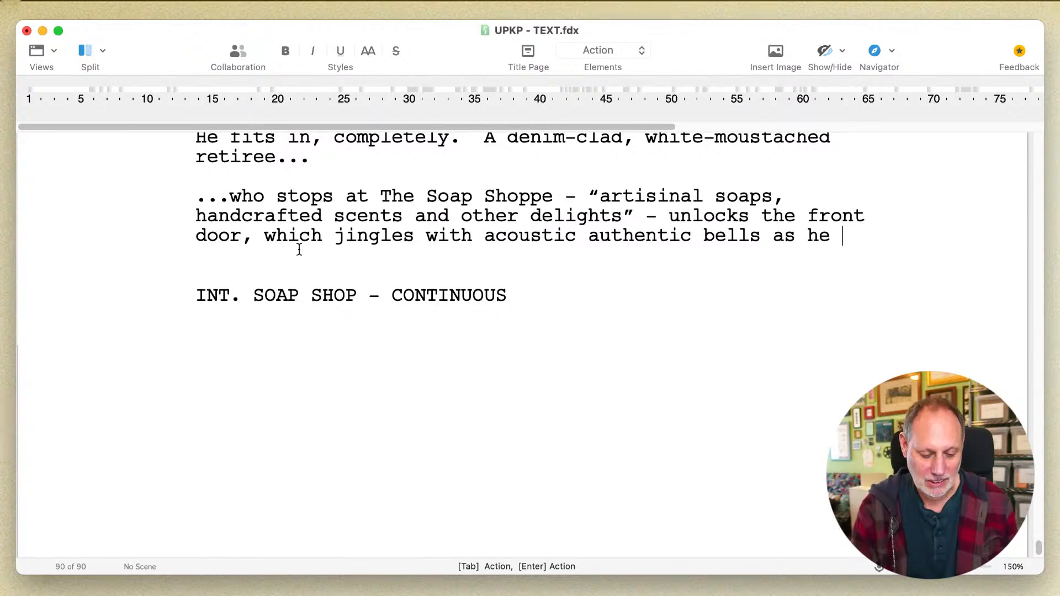
type("le")
key("BackSpace")
key("BackSpace")
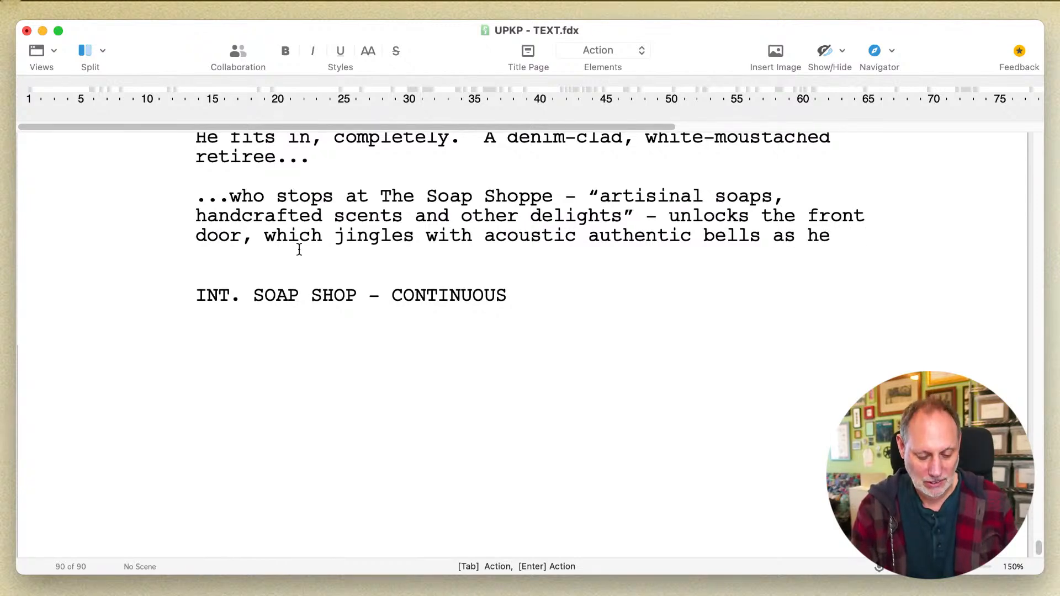
type("goes inside.")
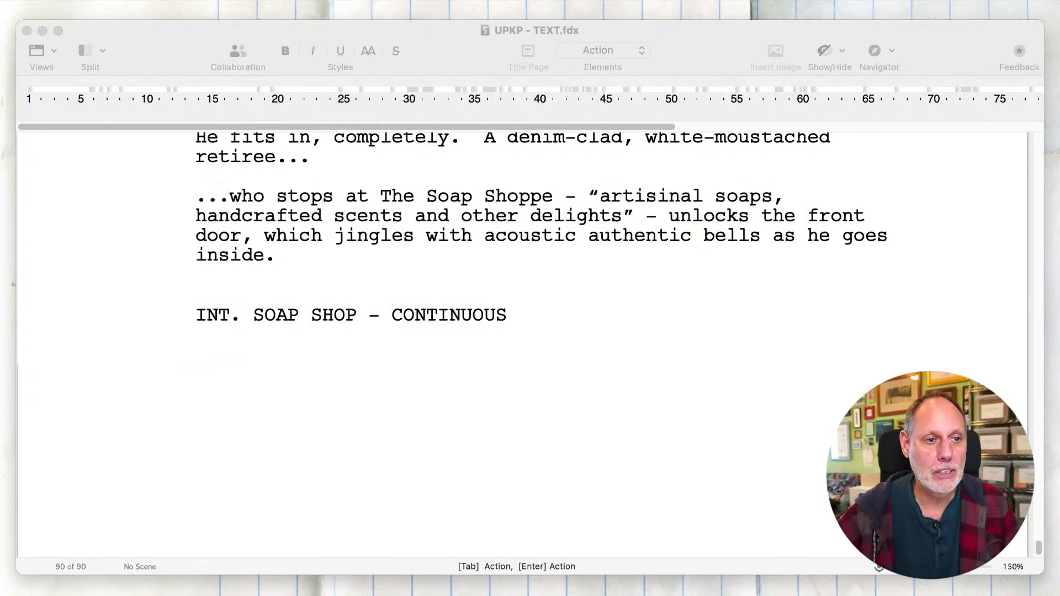
- Review the George's house living room scene and the exterior soap shop scene, including their scene headings and transitions
left_click(597, 409)
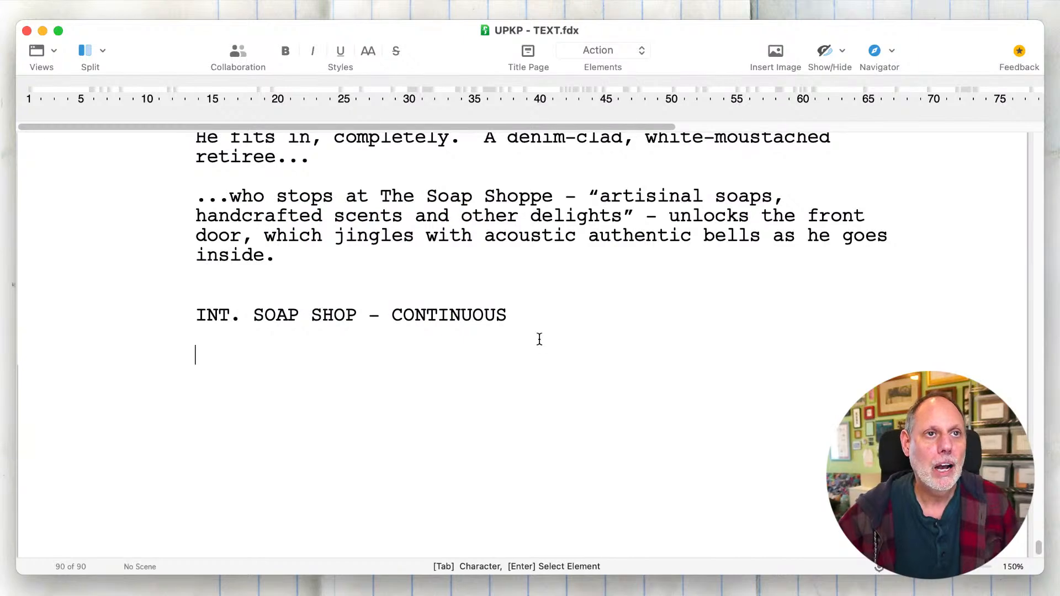
scroll(540, 339, "up", 5)
scroll(540, 339, "up", 1)
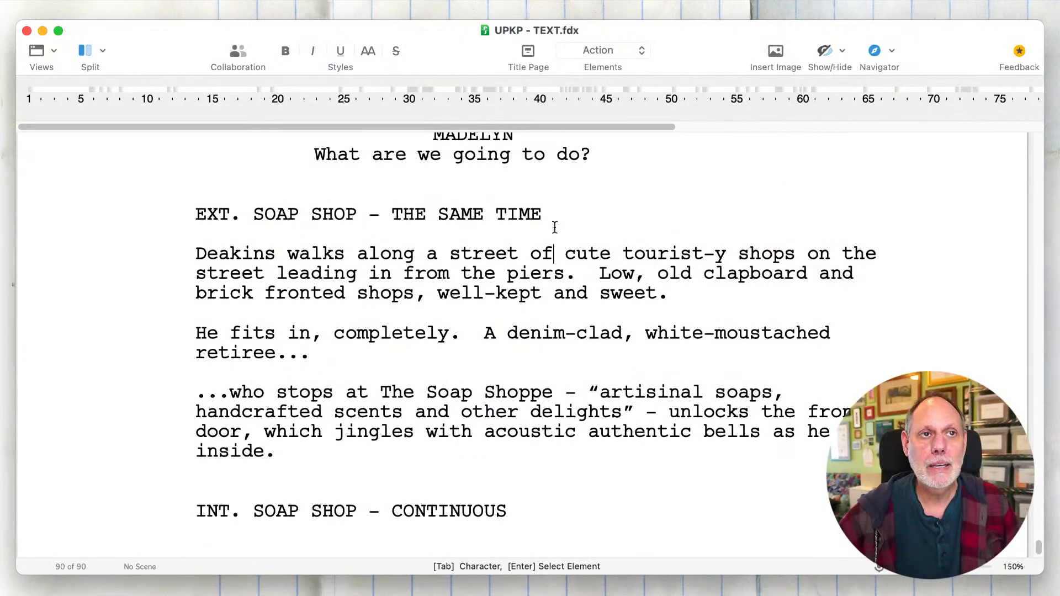
left_click_drag(544, 214, 432, 221)
left_click(427, 220)
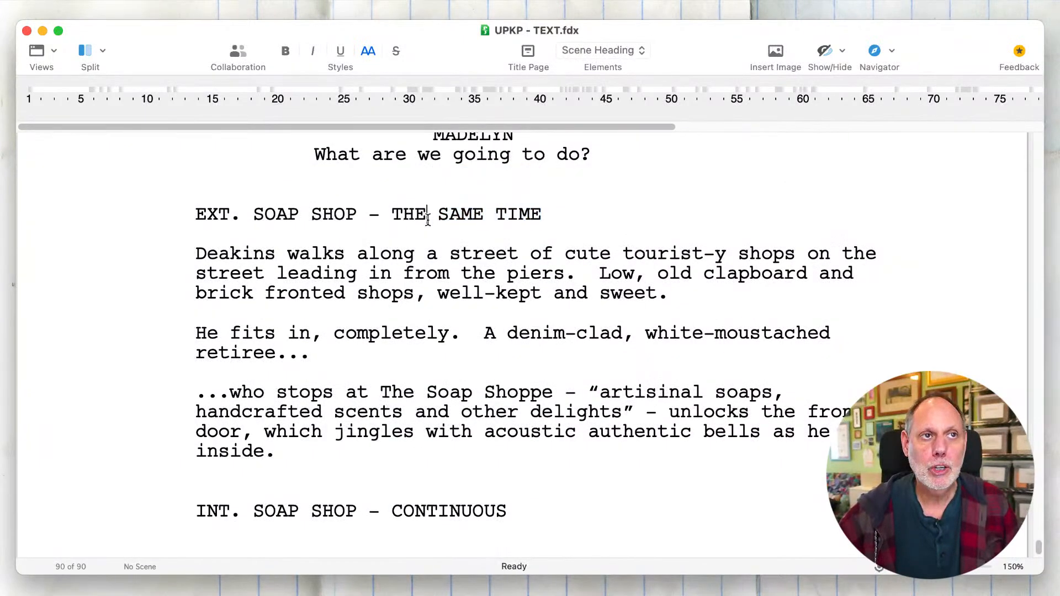
scroll(428, 220, "up", 8)
scroll(428, 218, "up", 4)
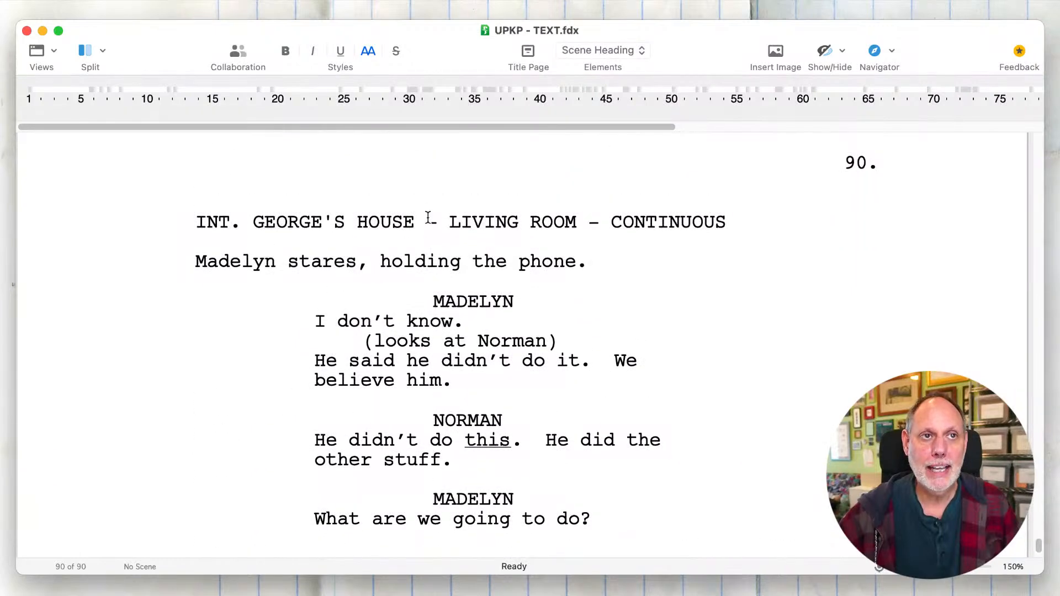
scroll(428, 218, "down", 5)
scroll(430, 408, "down", 5)
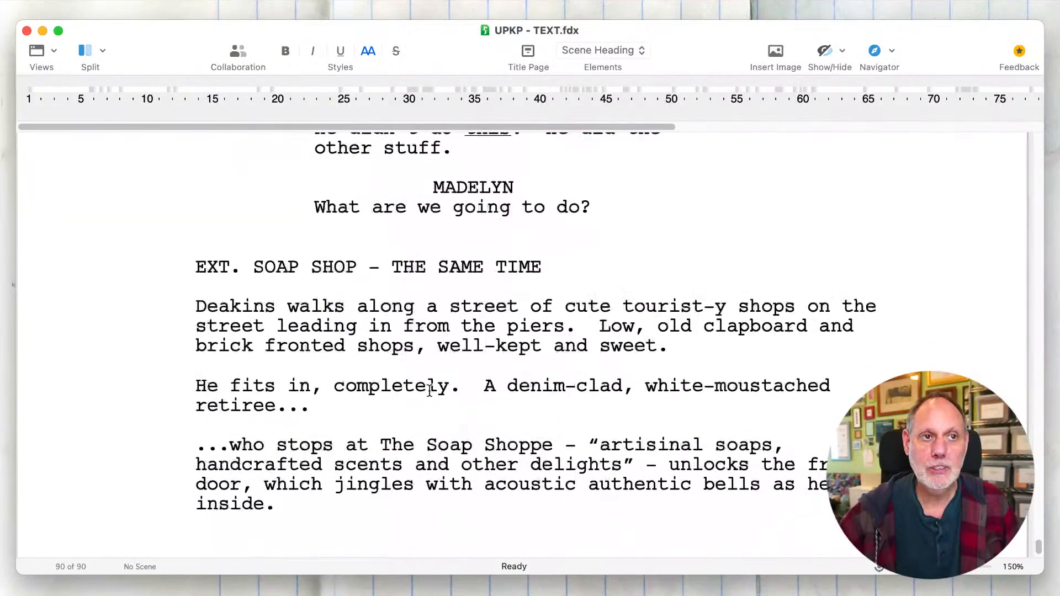
left_click(581, 270)
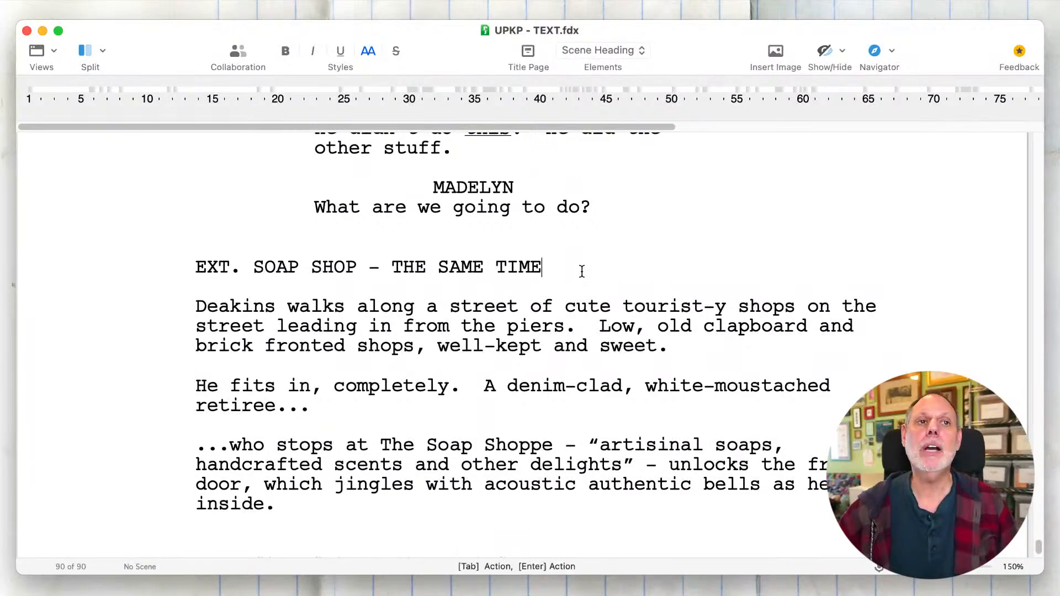
left_click(595, 213)
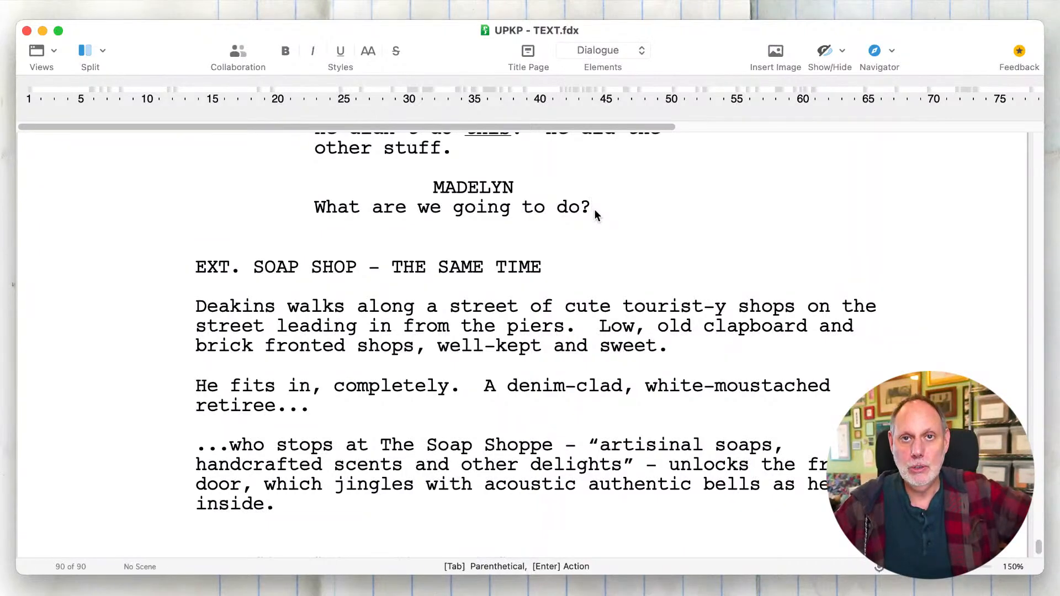
scroll(595, 209, "down", 5)
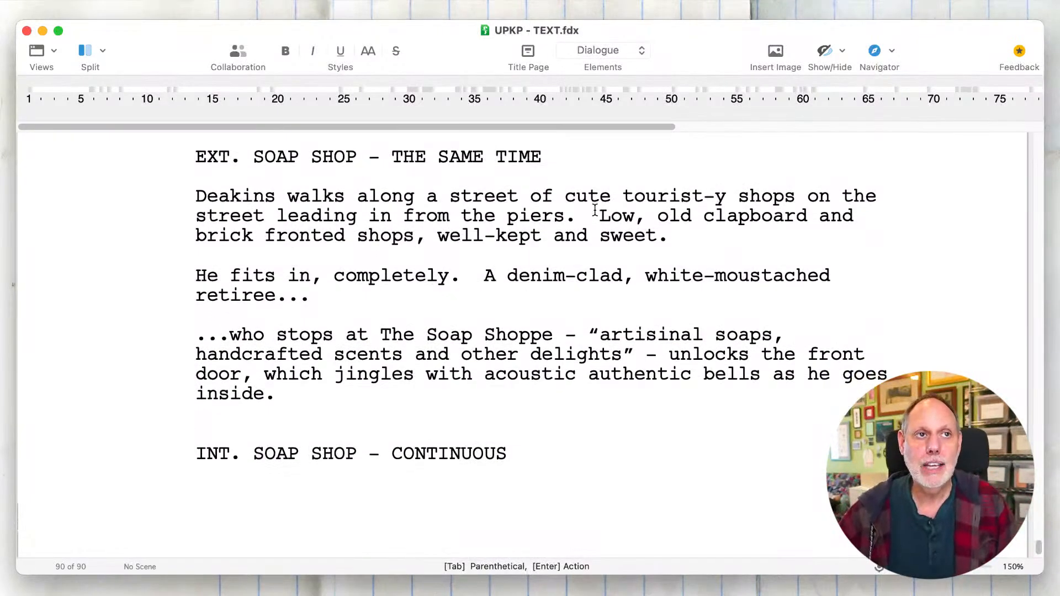
left_click(549, 157)
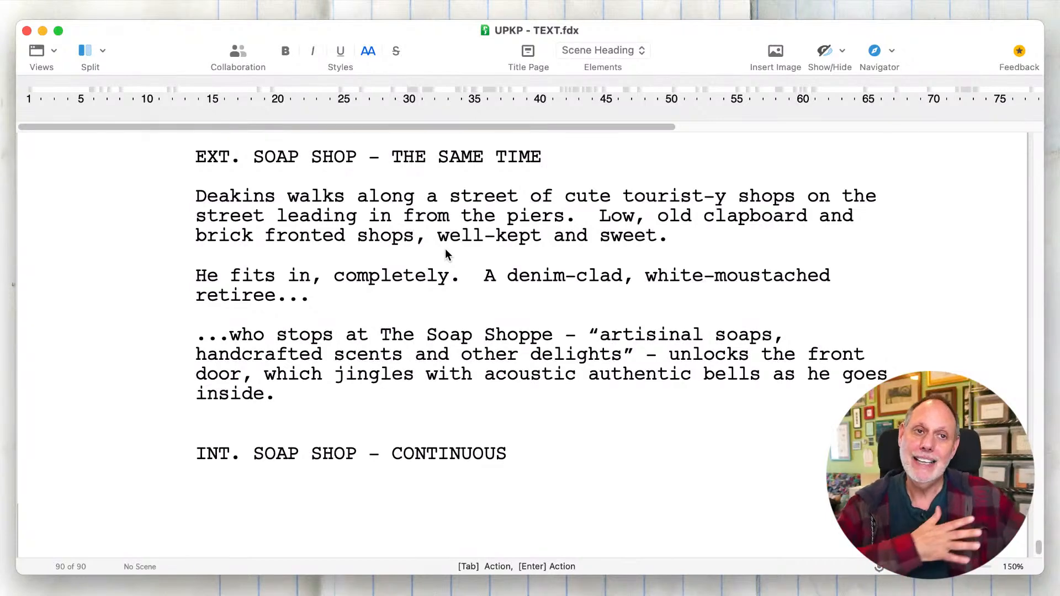
left_click(471, 447)
scroll(473, 442, "up", 2)
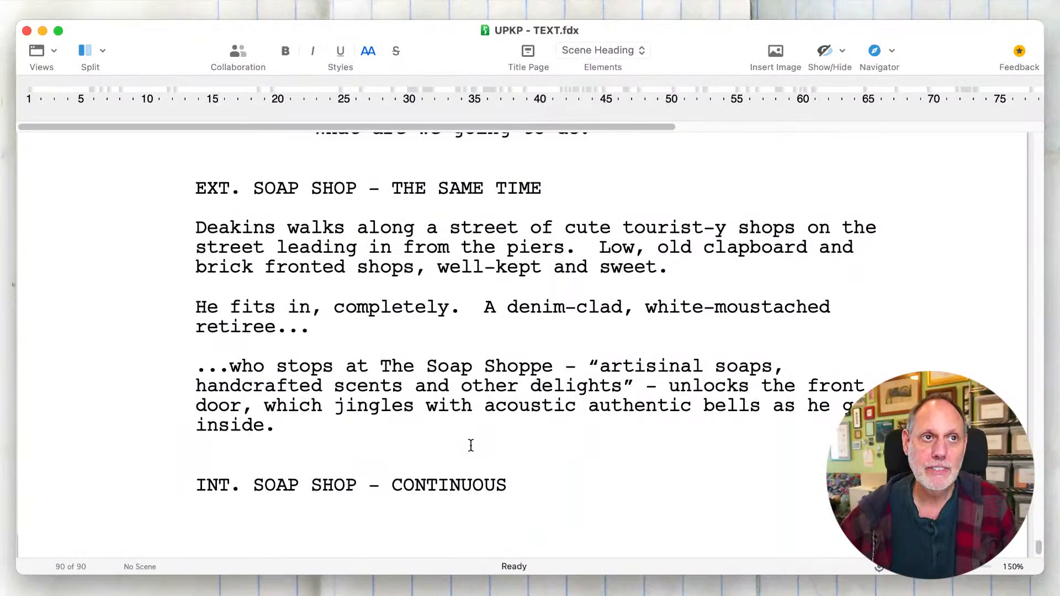
scroll(476, 435, "up", 1)
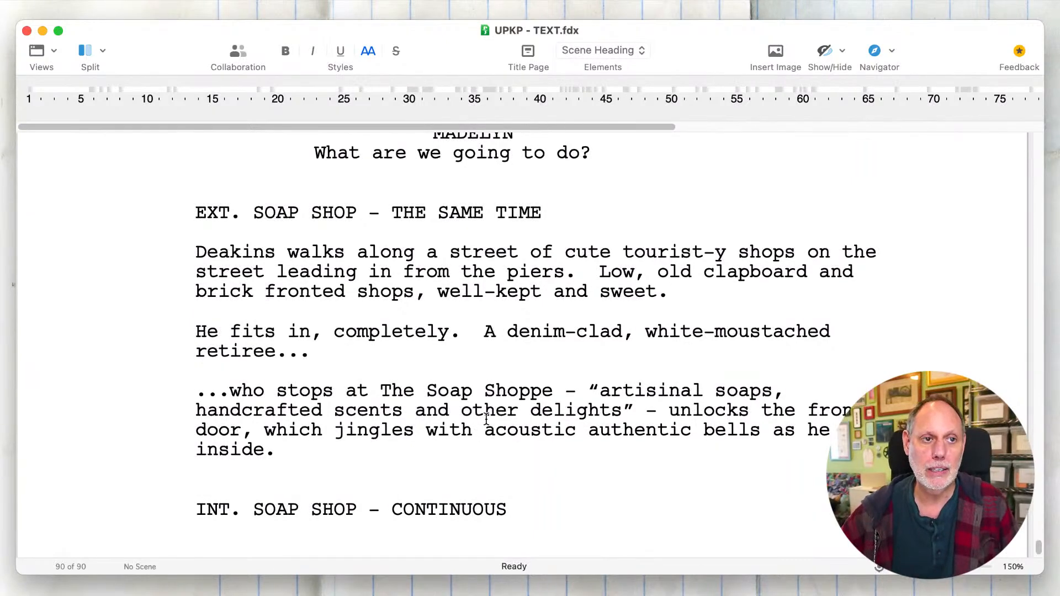
scroll(486, 423, "down", 2)
left_click(514, 478)
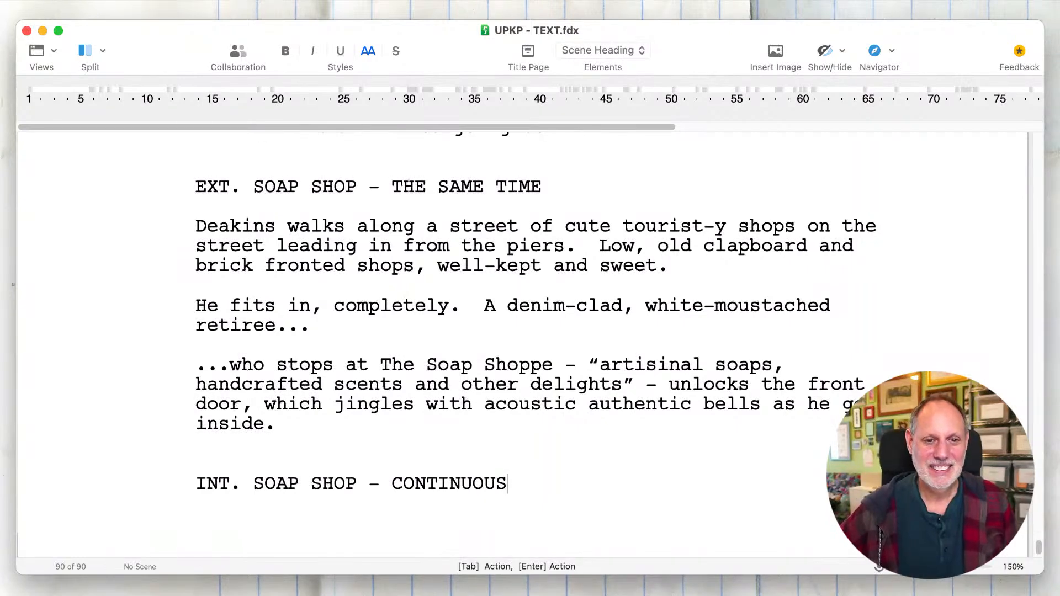
- Start the action under the interior soap shop heading with "The shop is marvelously home-y and"
left_click(516, 533)
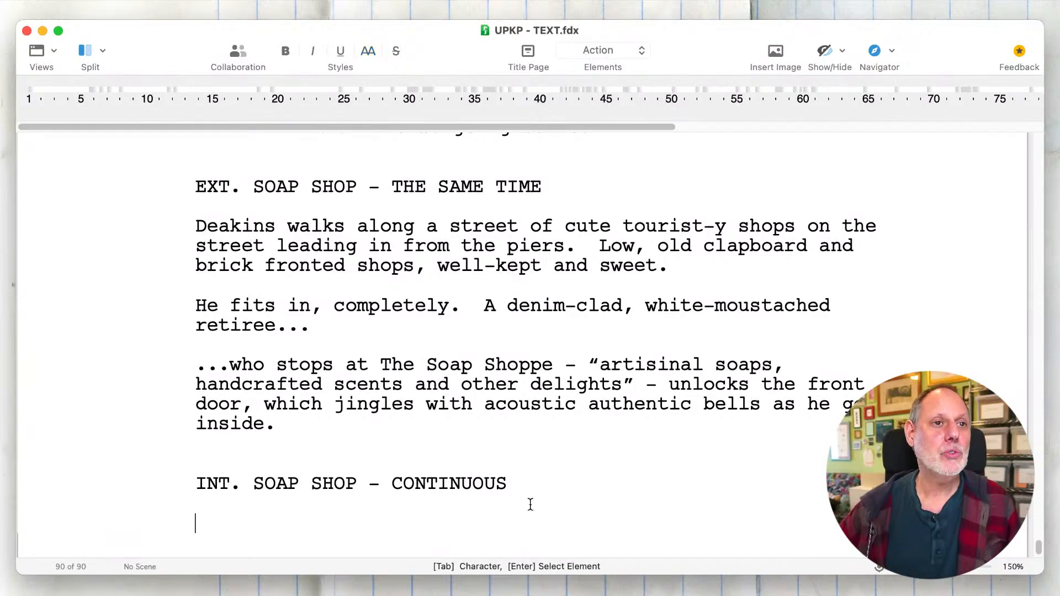
left_click(549, 481)
scroll(543, 486, "down", 1)
left_click(526, 476)
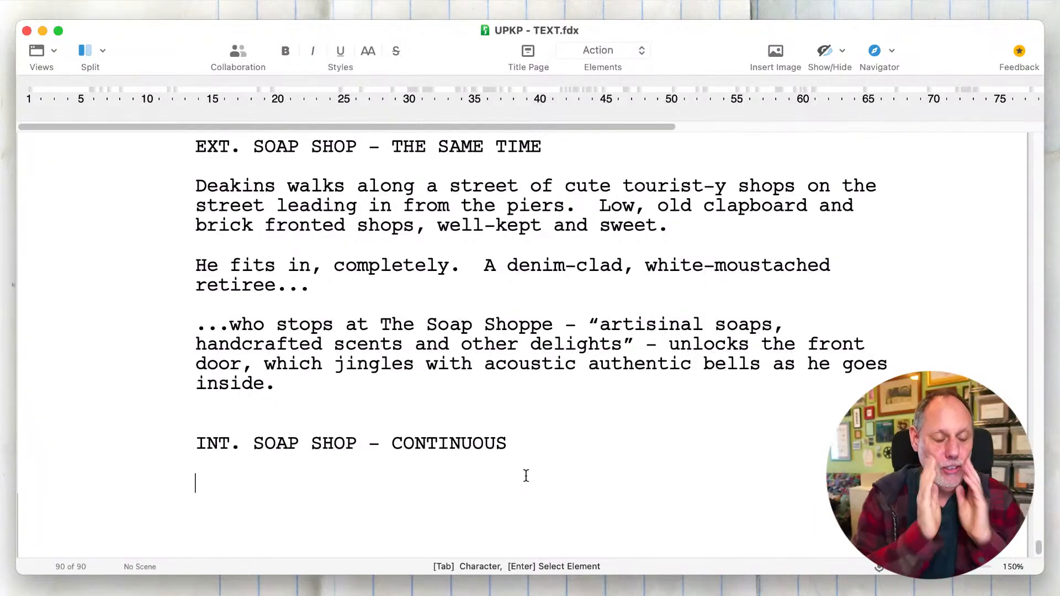
type("Th")
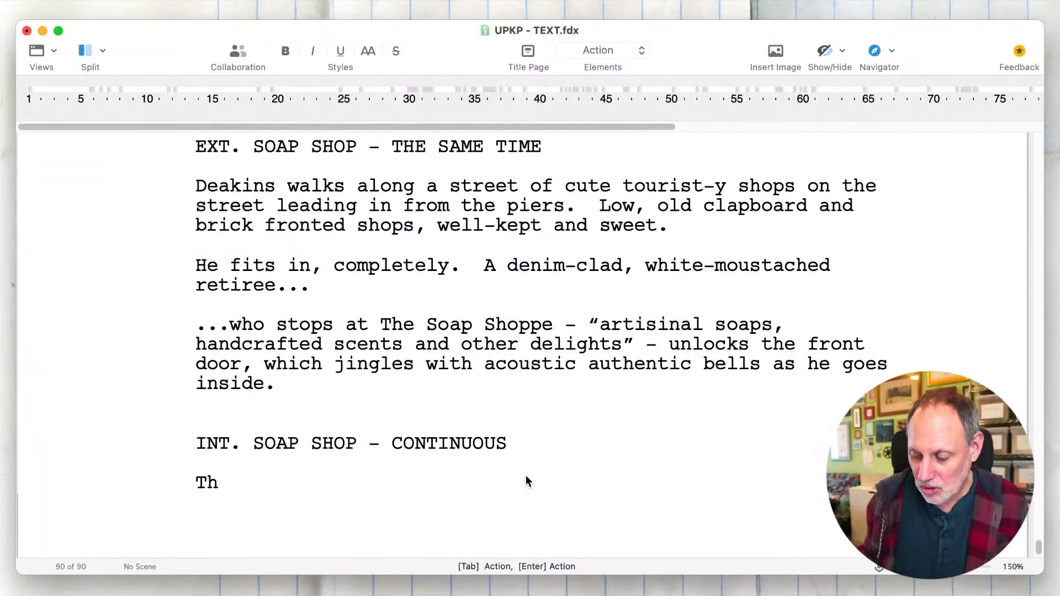
type("e shop is")
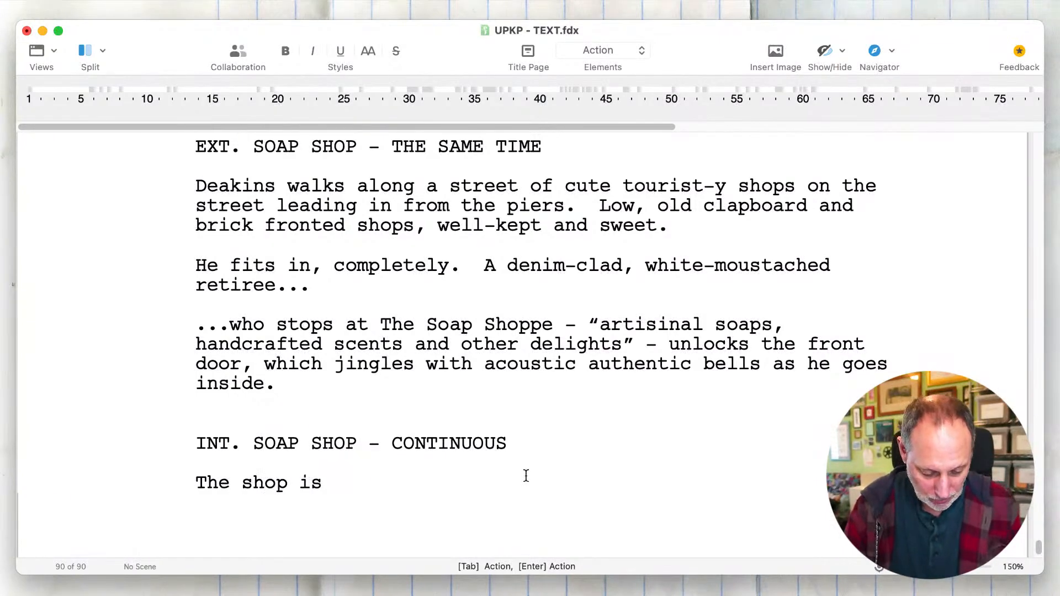
type(" marvelousl")
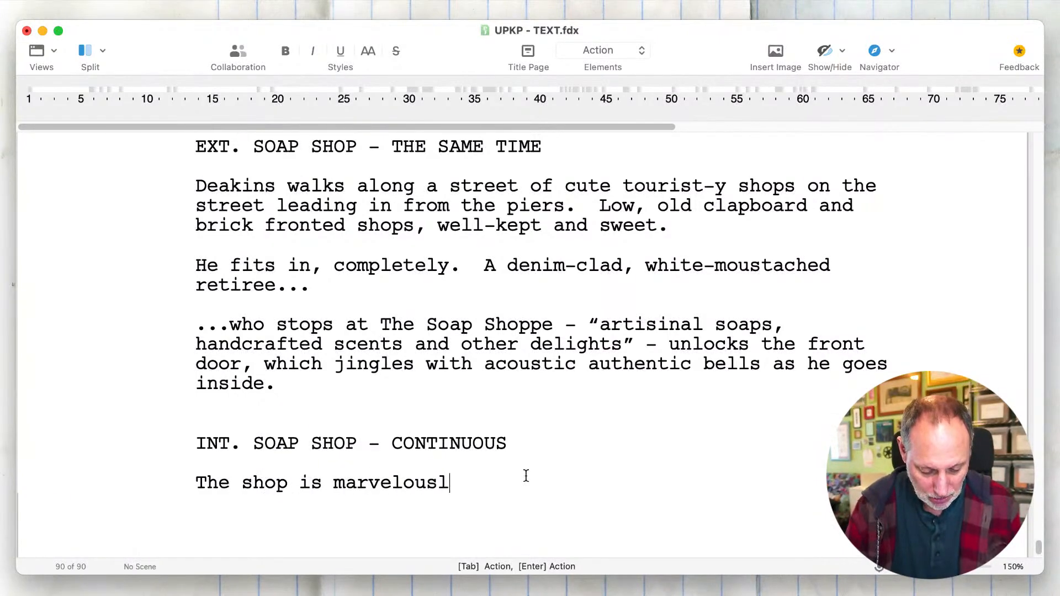
type("y home-y and ")
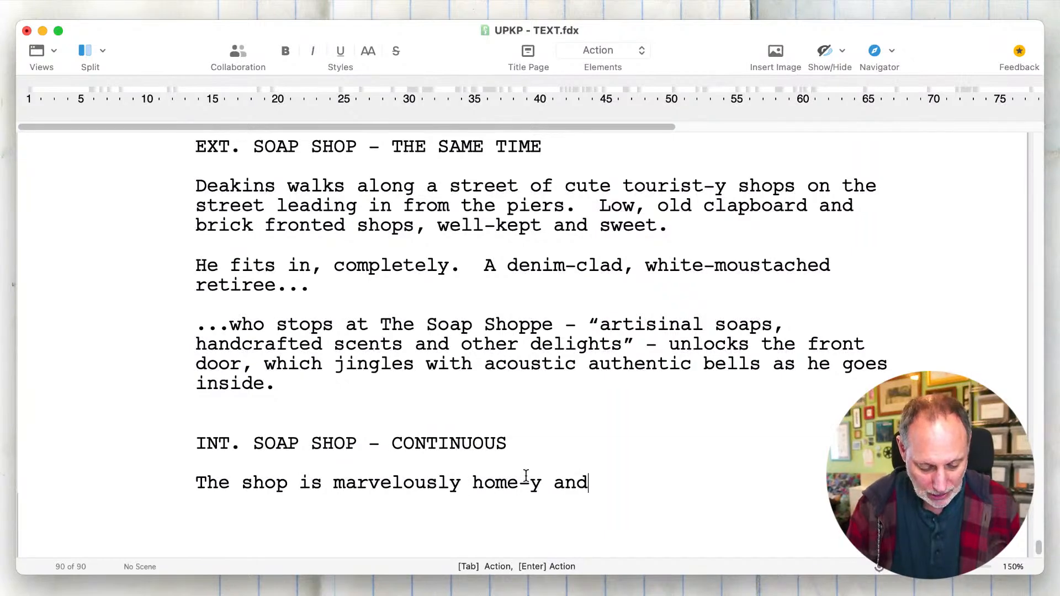
type("full ")
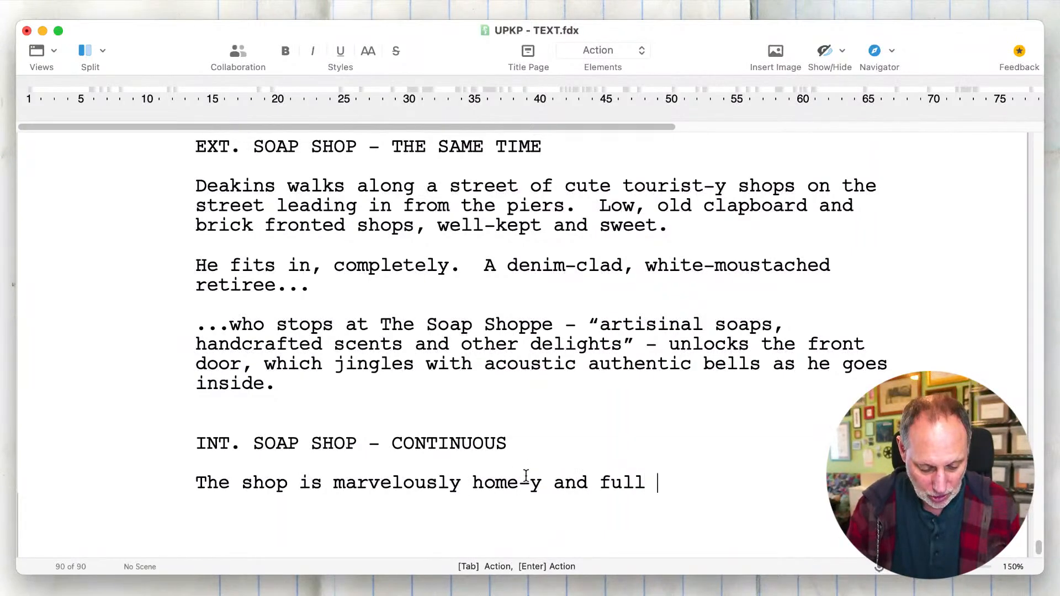
type("of g")
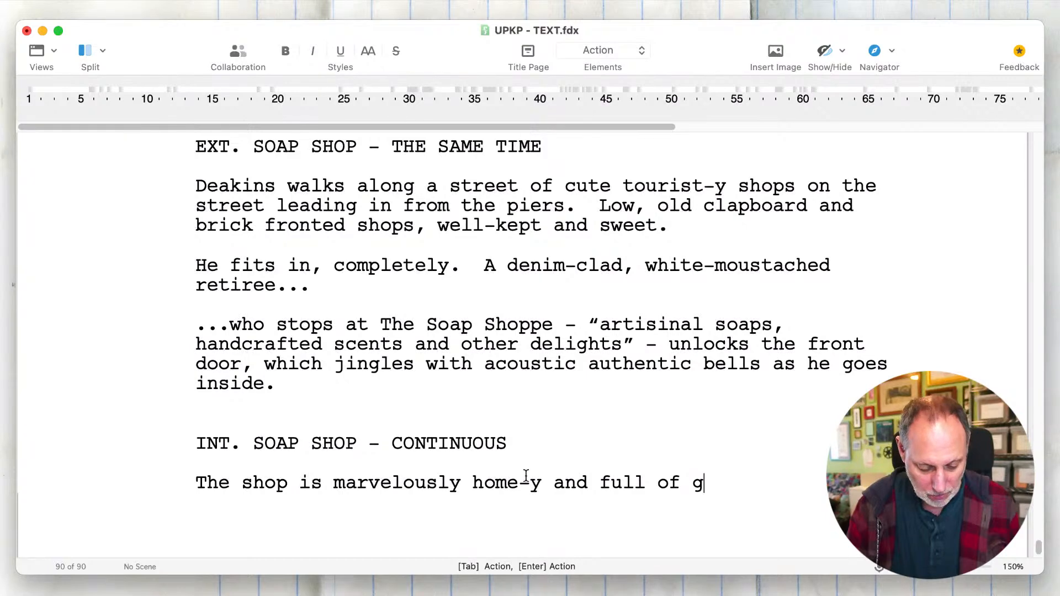
- Continue the shop description with "full of richly-colored soaps in baskets and other"
key("BackSpace")
type("richly-color")
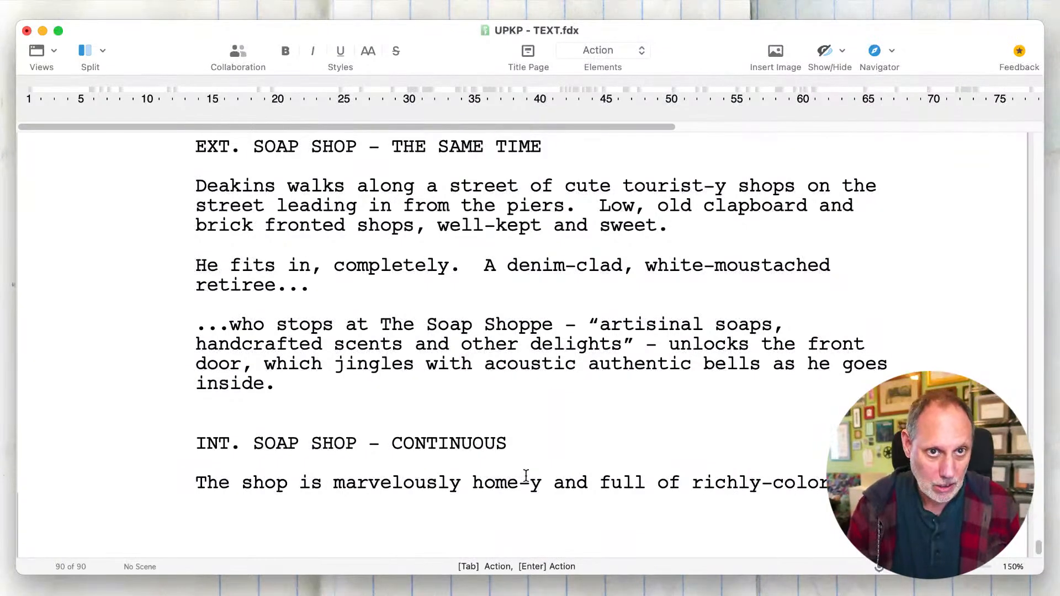
type("soap")
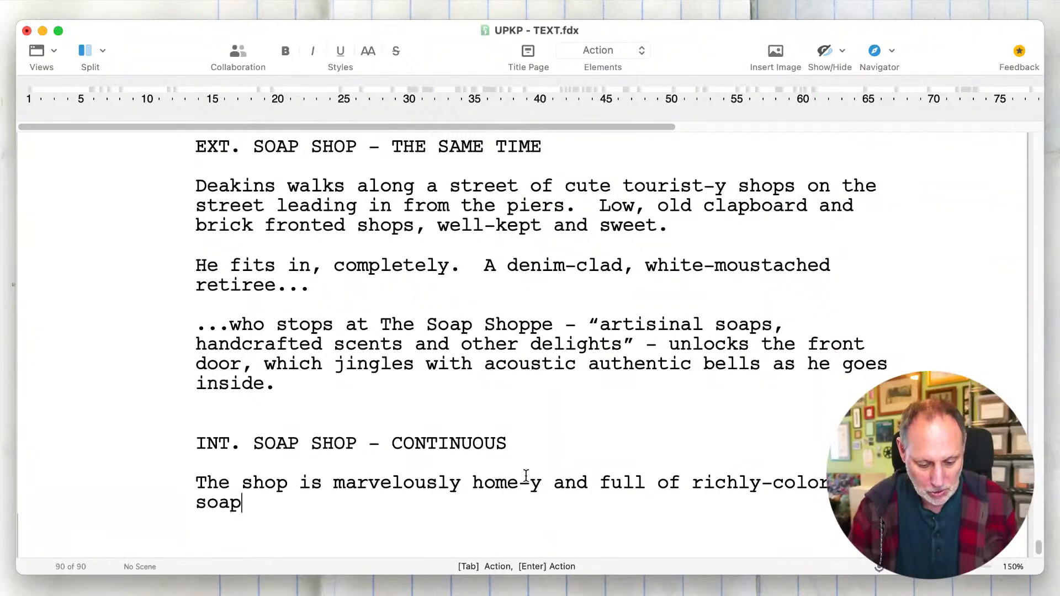
type("s in baskets")
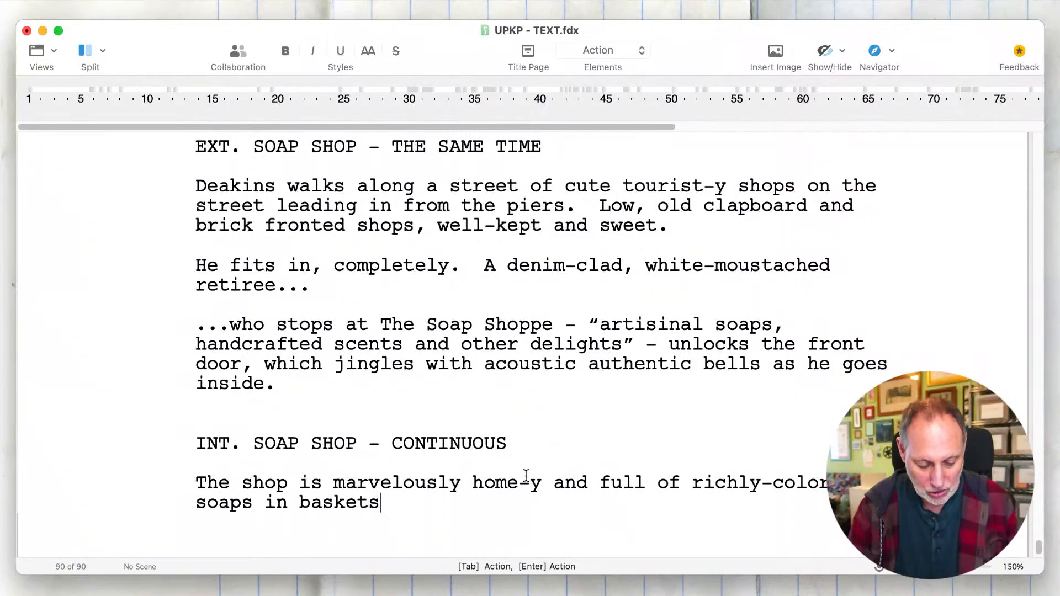
type(" and other ")
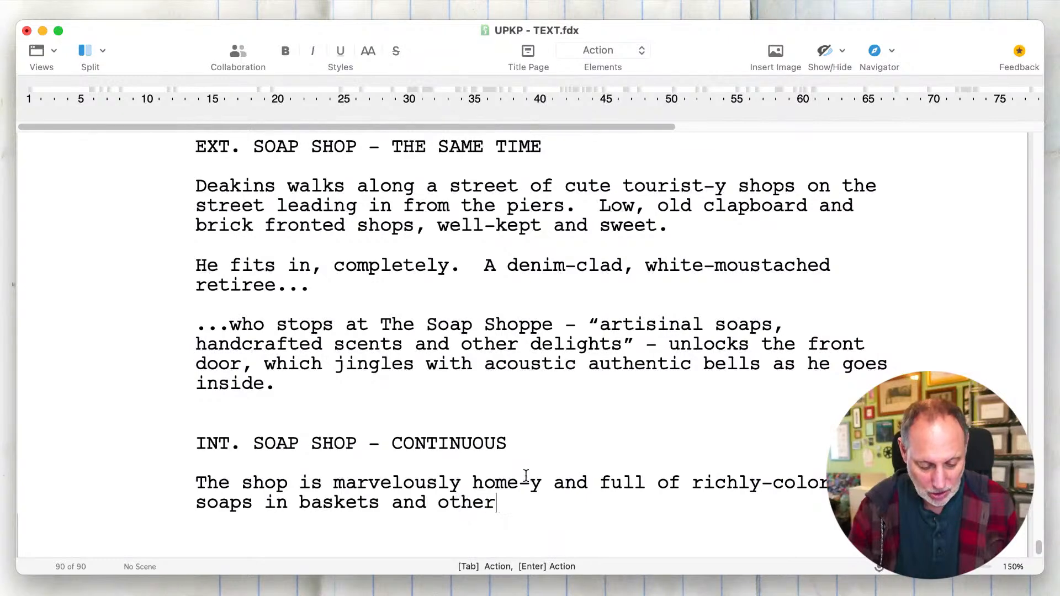
type("old-")
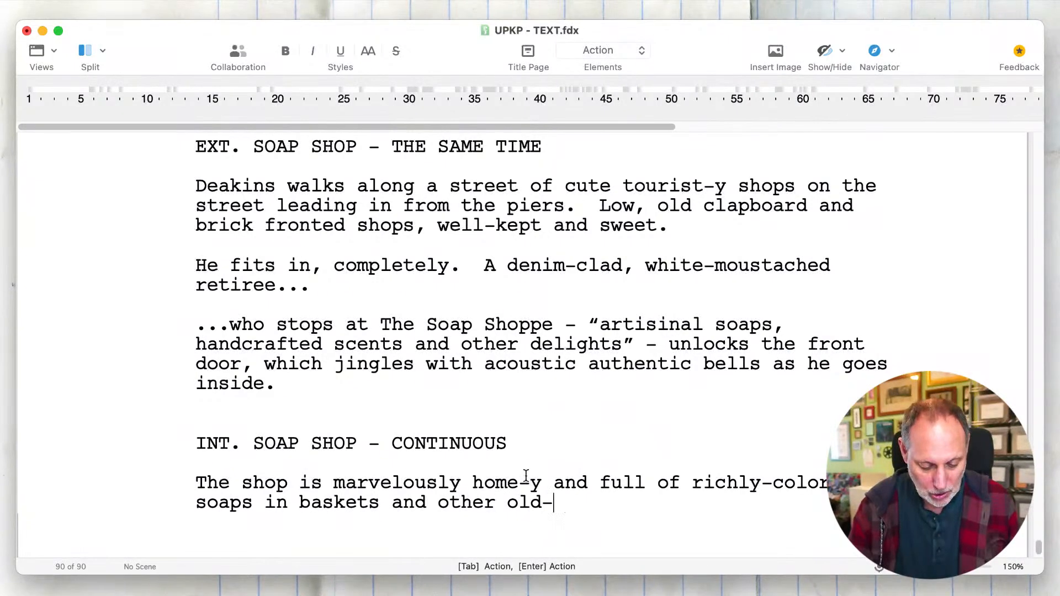
type("timey display ")
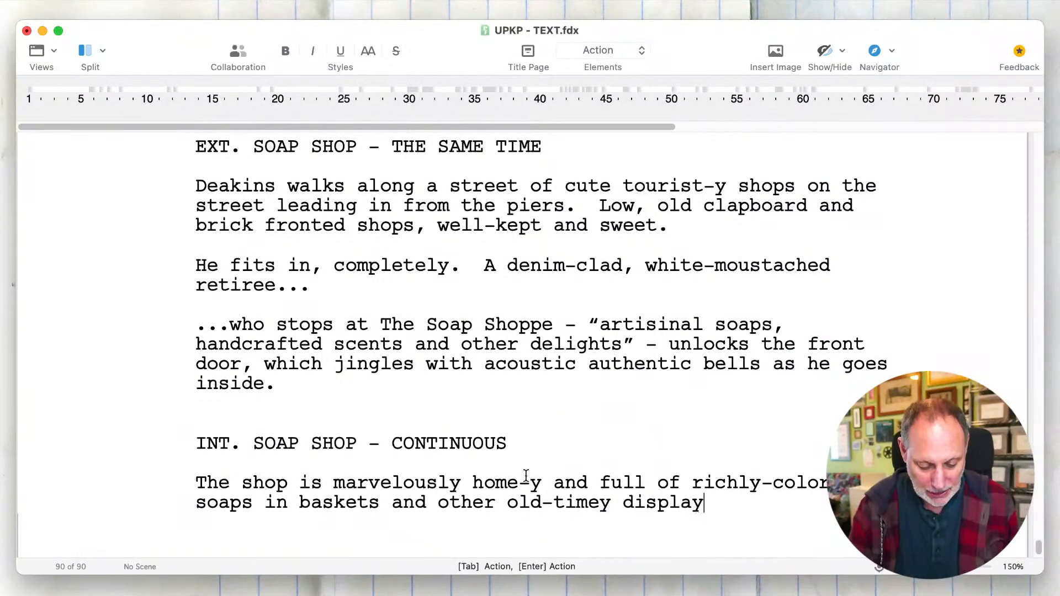
type("she")
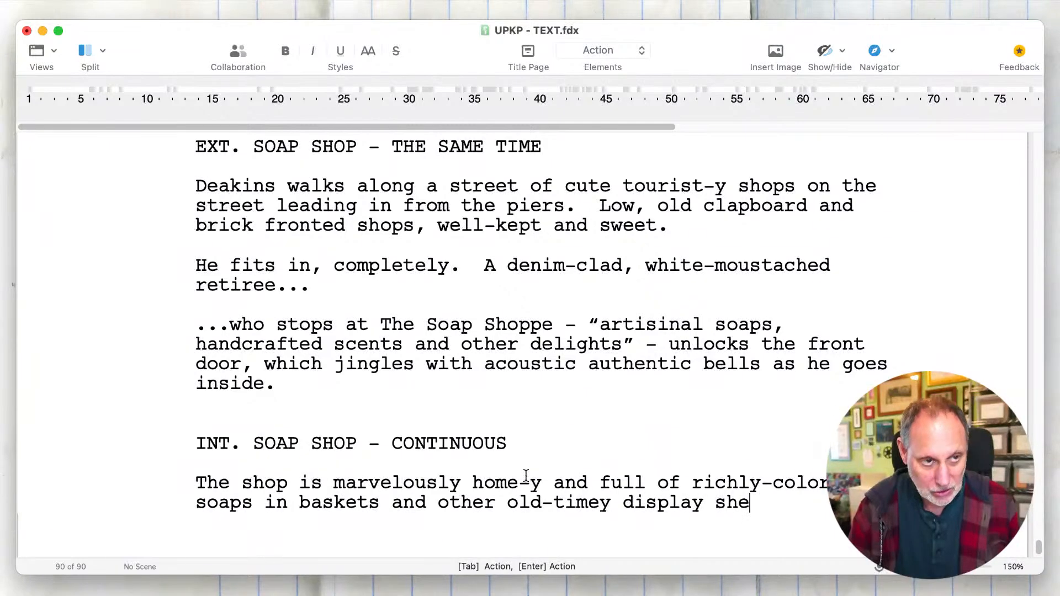
- Complete the phrase after "baskets and other" with "old-timey displays"
key("BackSpace")
key("BackSpace")
key("BackSpace")
key("BackSpace")
type("s")
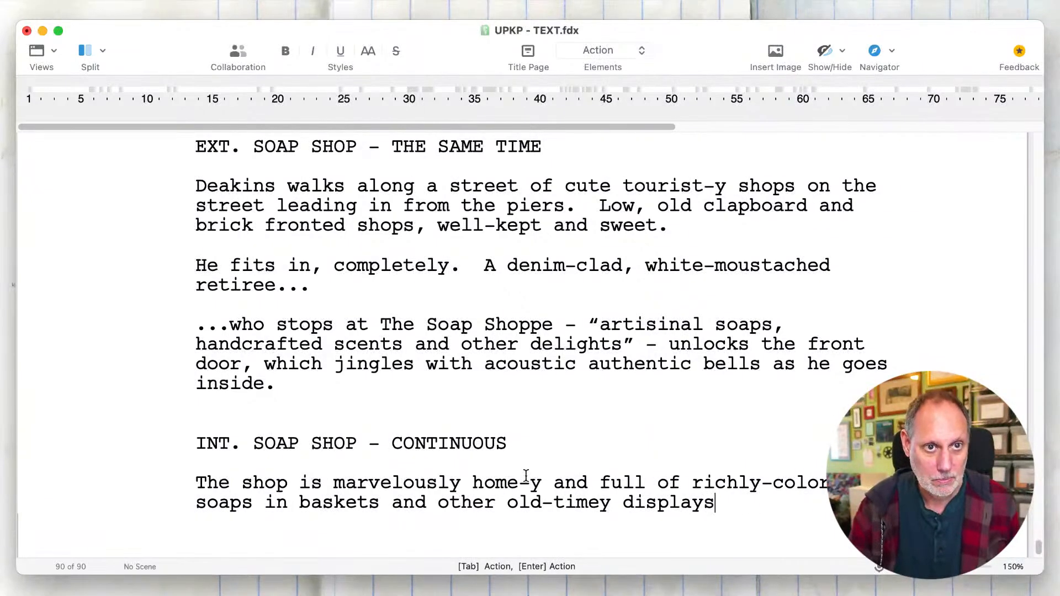
type(".  Y")
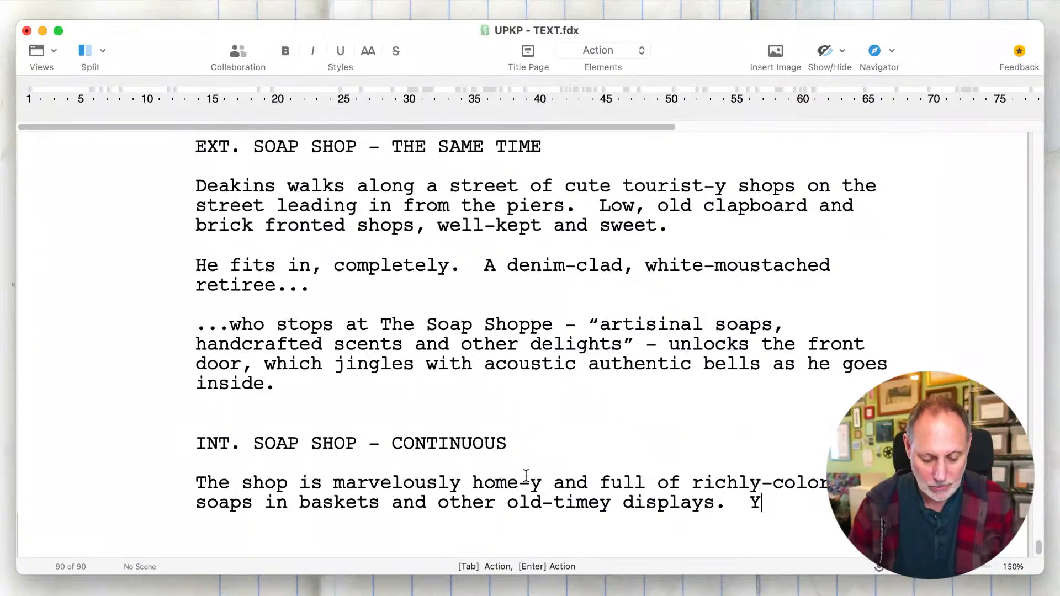
type("ou can")
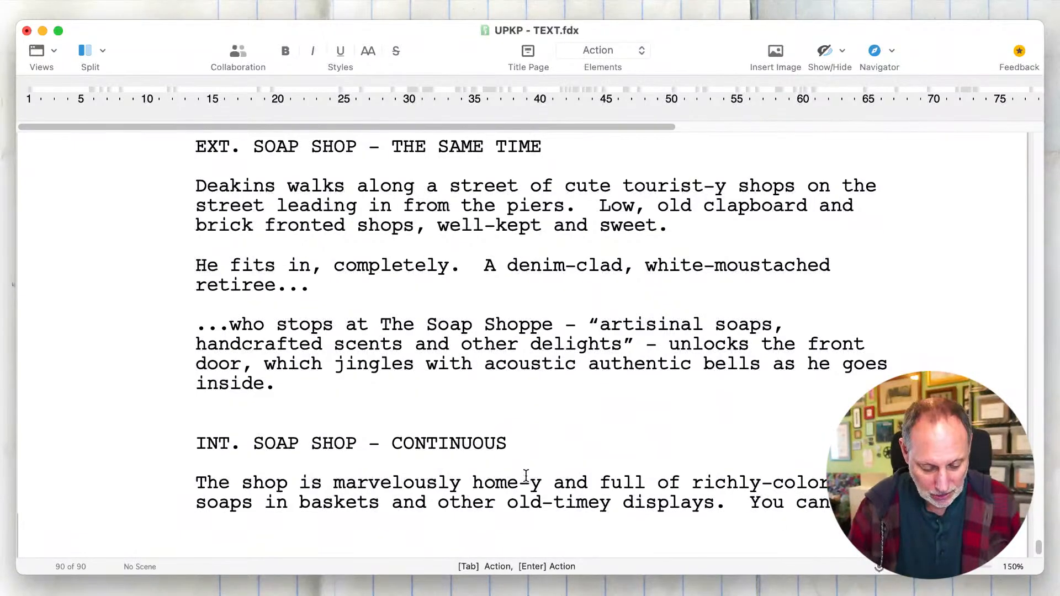
type(" the ")
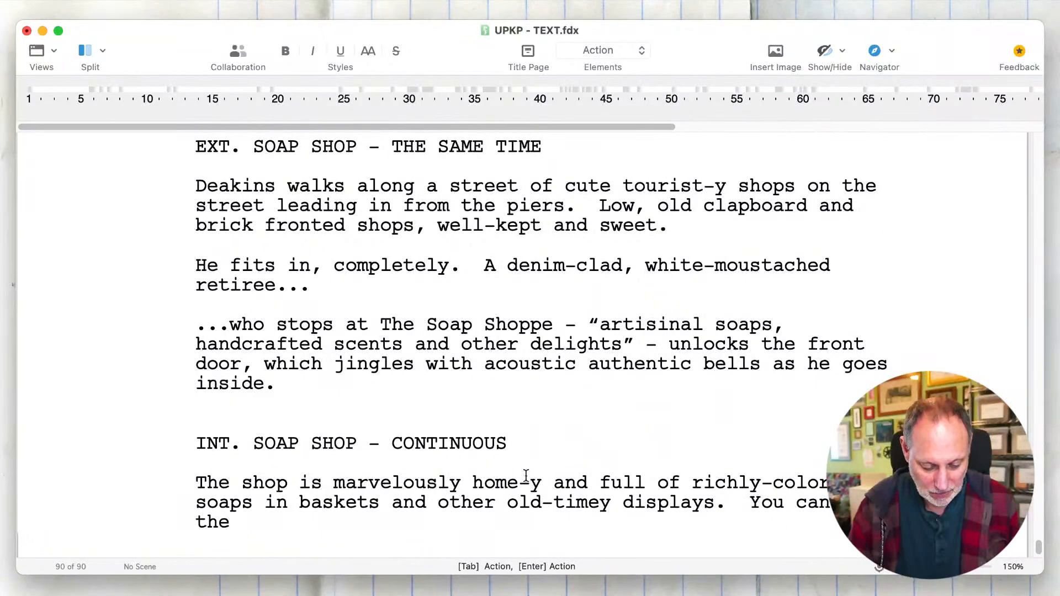
type("floral a")
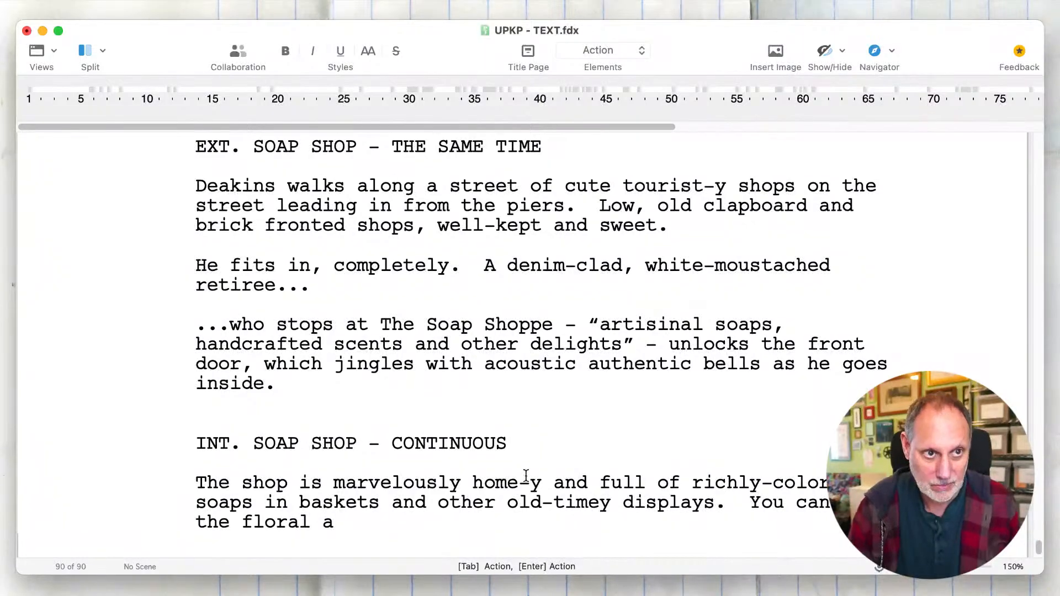
type("n")
- End the sentence after "displays" with a period and begin a second one with "You can smell the floral"
key("BackSpace")
key("BackSpace")
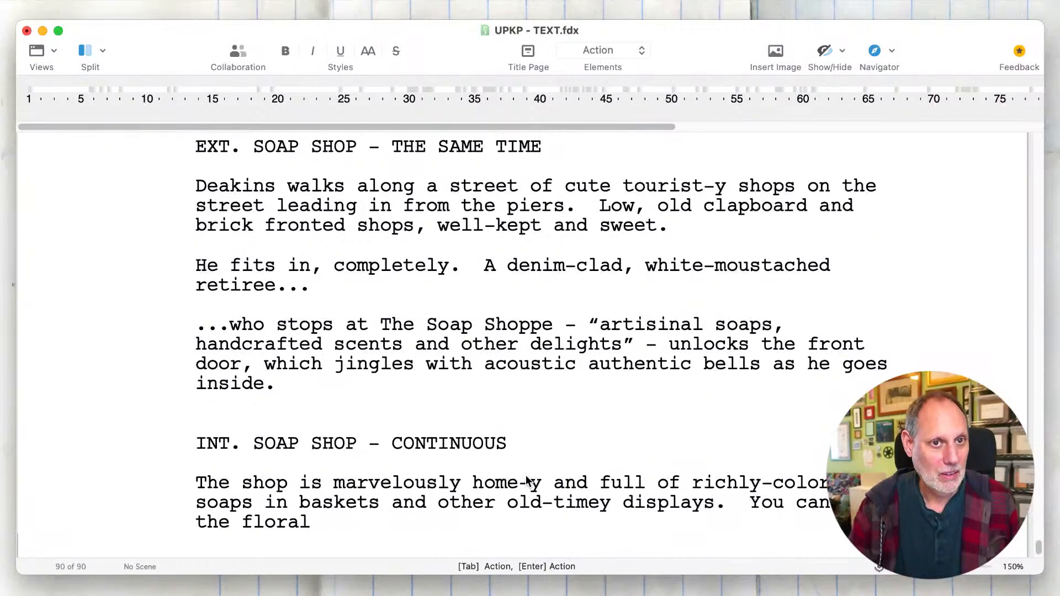
type("scent")
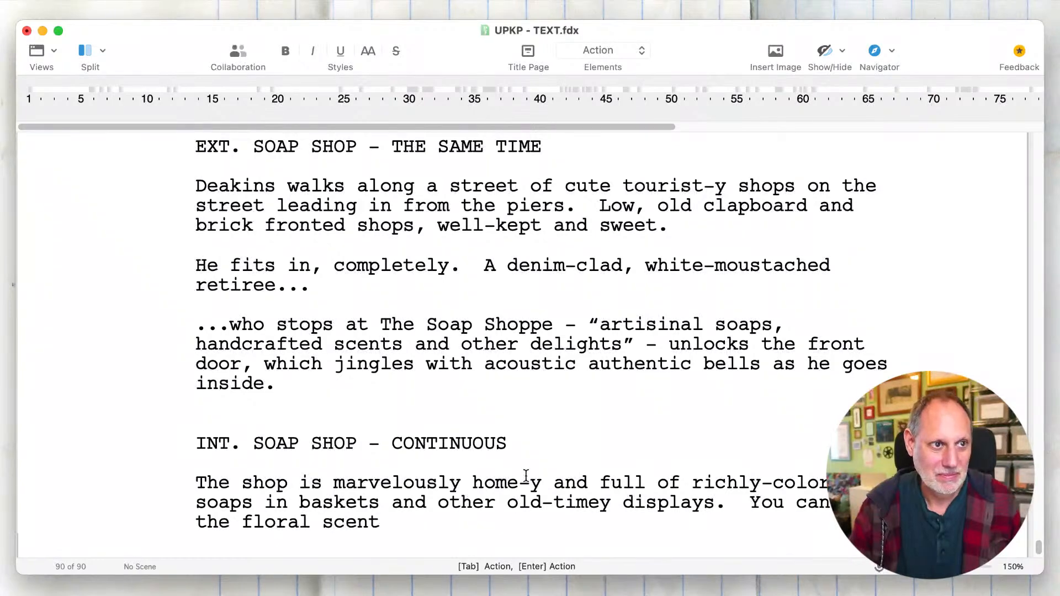
key("BackSpace")
key("BackSpace")
key("BackSpace")
key("BackSpace")
key("BackSpace")
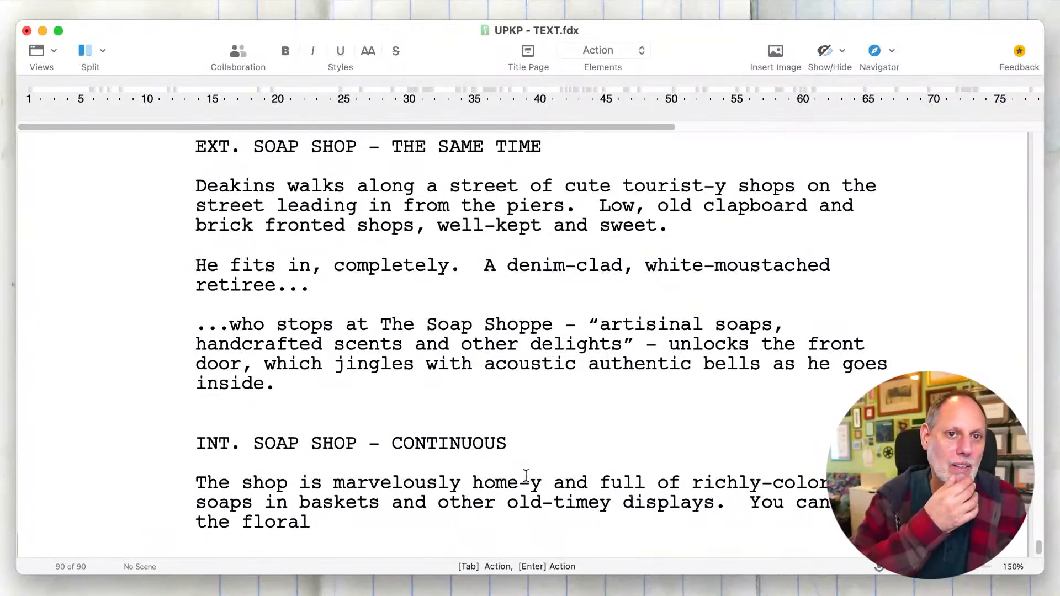
- Replace "You" at the start of the second sentence with "They're so pretty you"
double_click(767, 502)
type("They're")
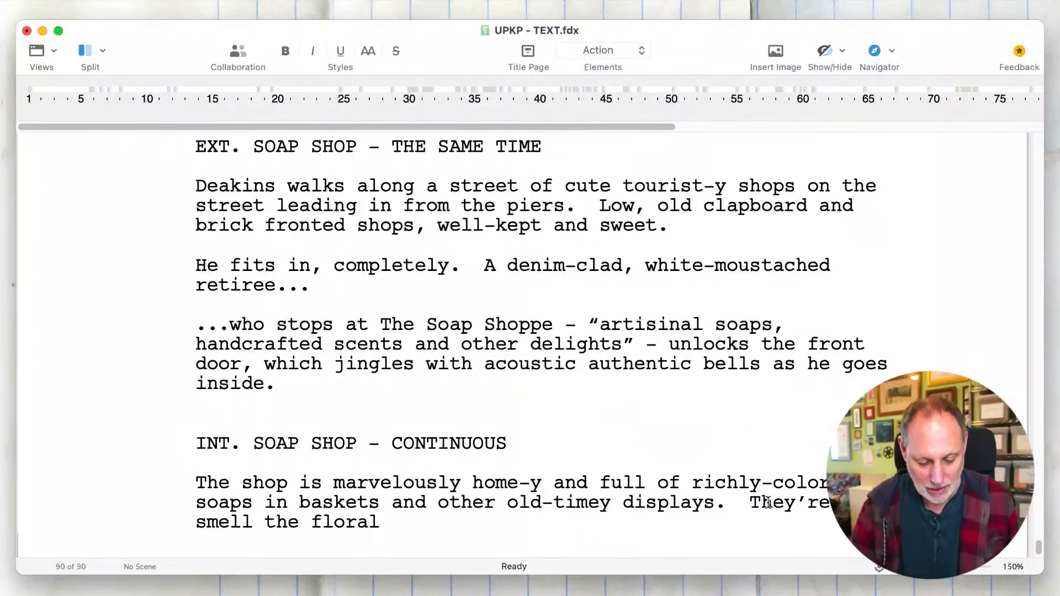
type(" pretty you can")
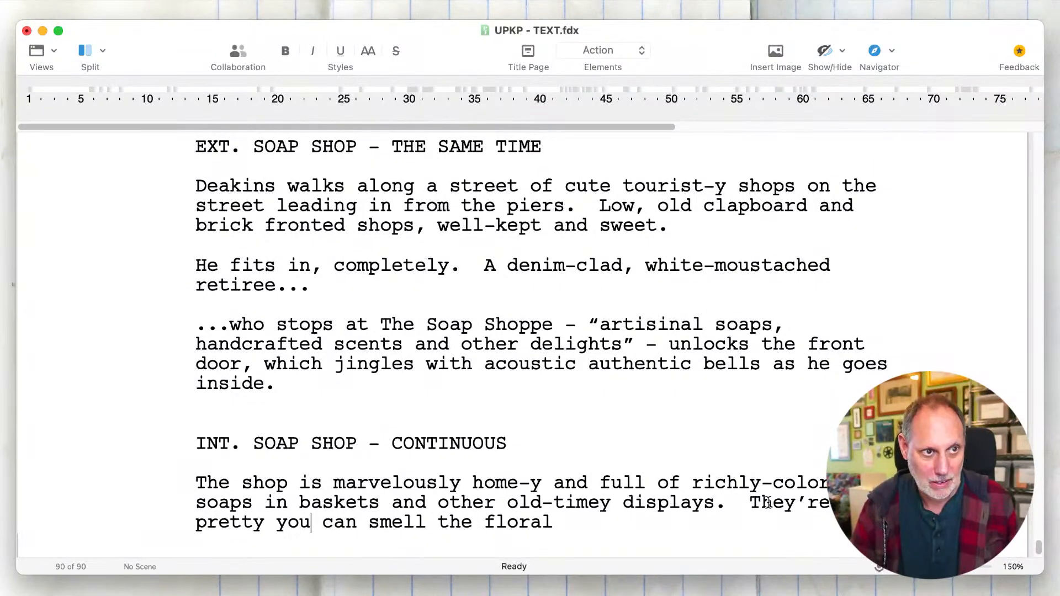
- Insert "almost" before "smell" in the second sentence of the shop description
left_click(366, 524)
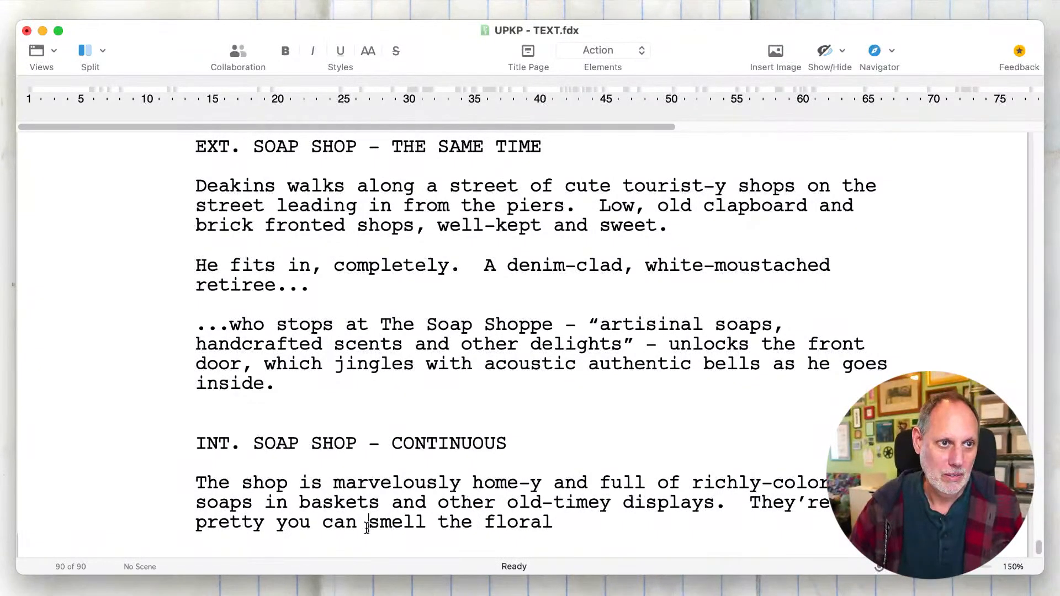
type("akmo")
key("BackSpace")
key("BackSpace")
key("BackSpace")
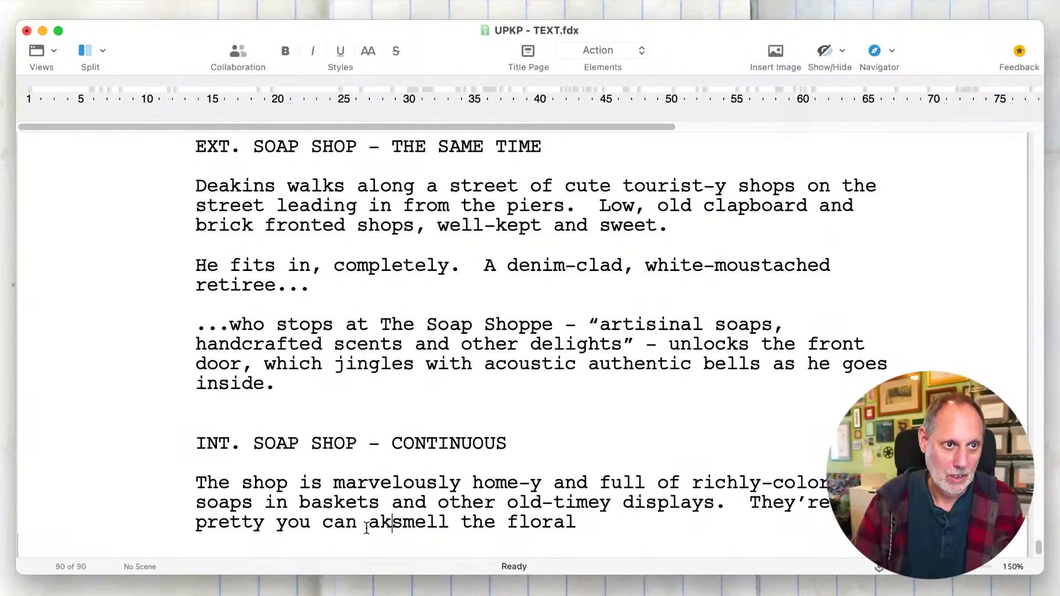
type("lmost")
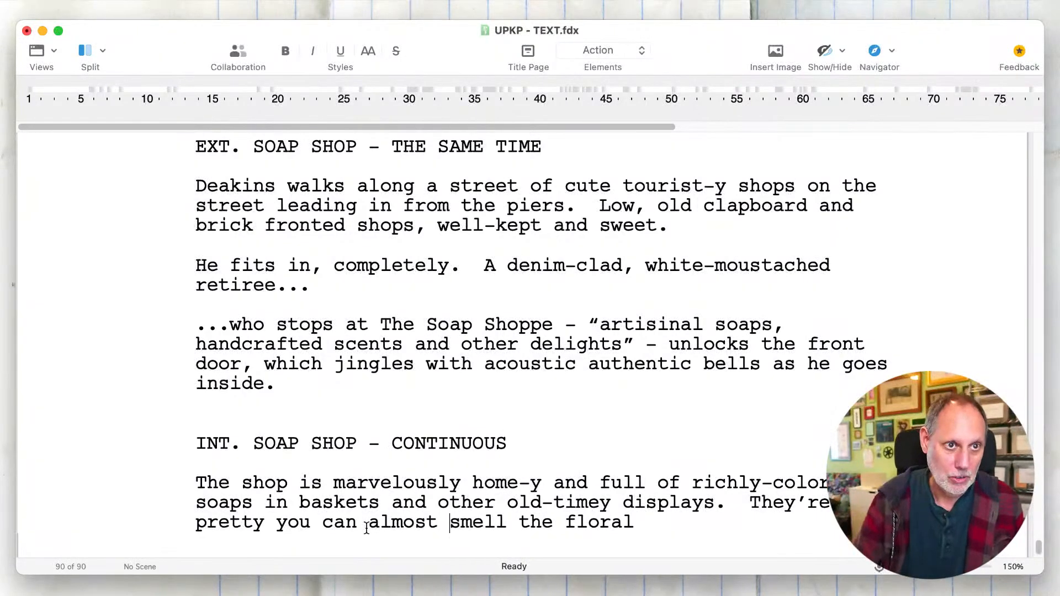
- Finish the sentence after "the floral" with "delicacy through the screen."
left_click(646, 523)
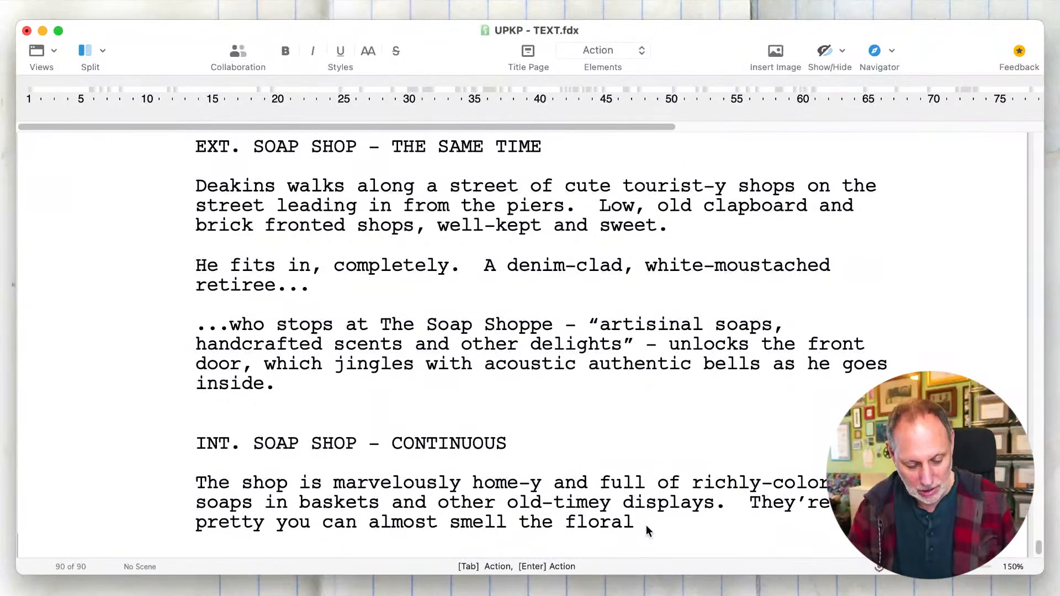
type("delicacy t")
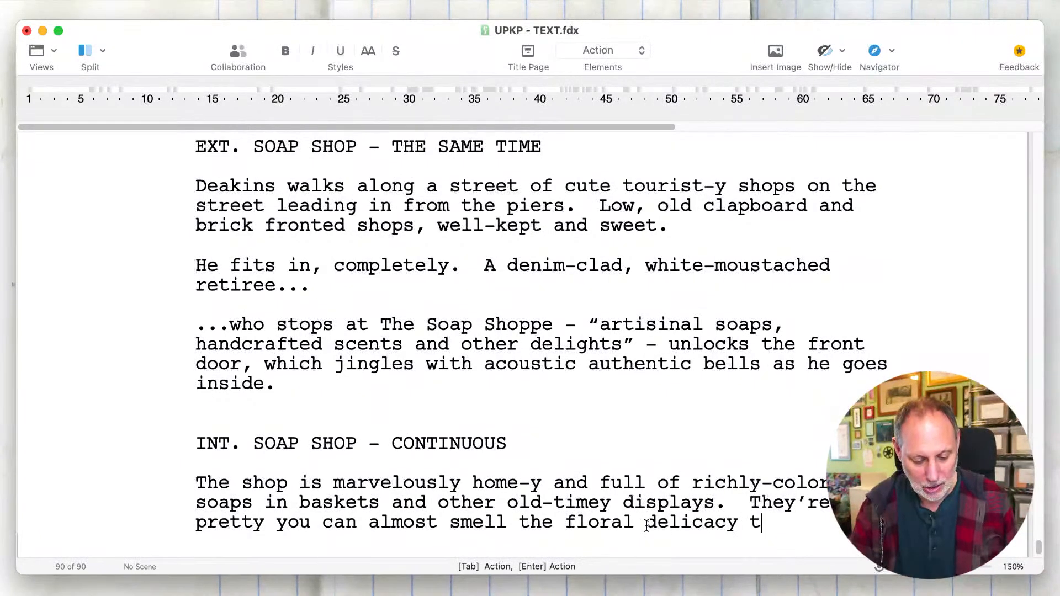
type("hrough the screen.")
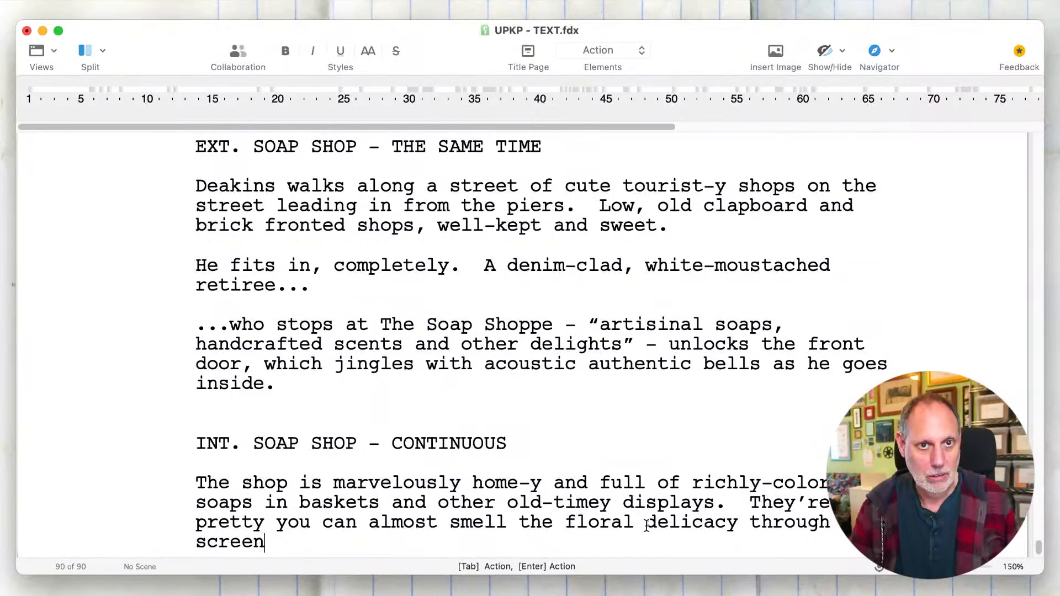
- Start a new action paragraph below the shop description reading "Deakins opens up his shop, distracted"
key("Return")
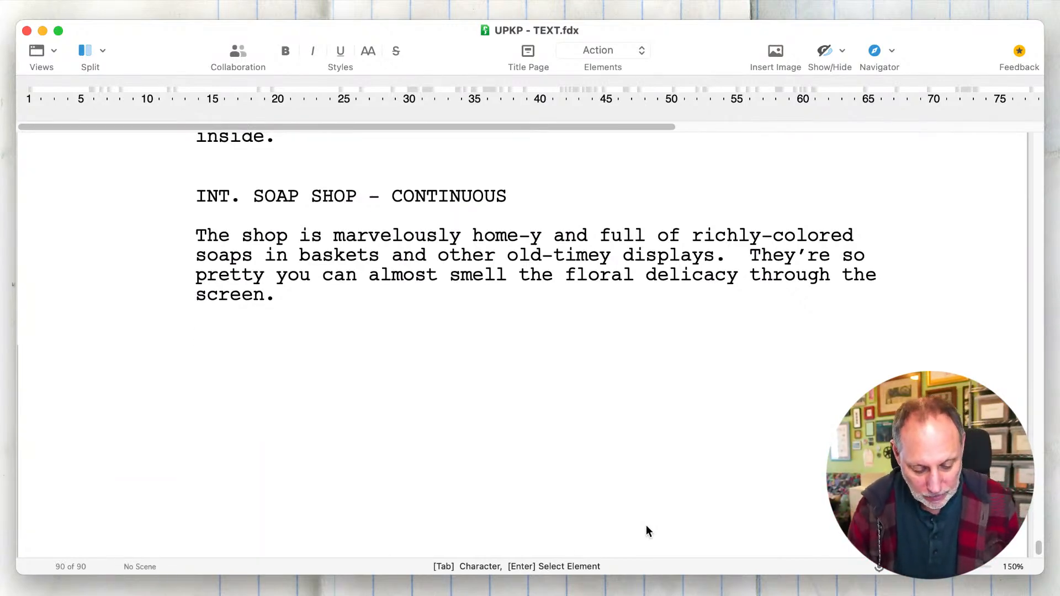
type("Deakins opens up his ")
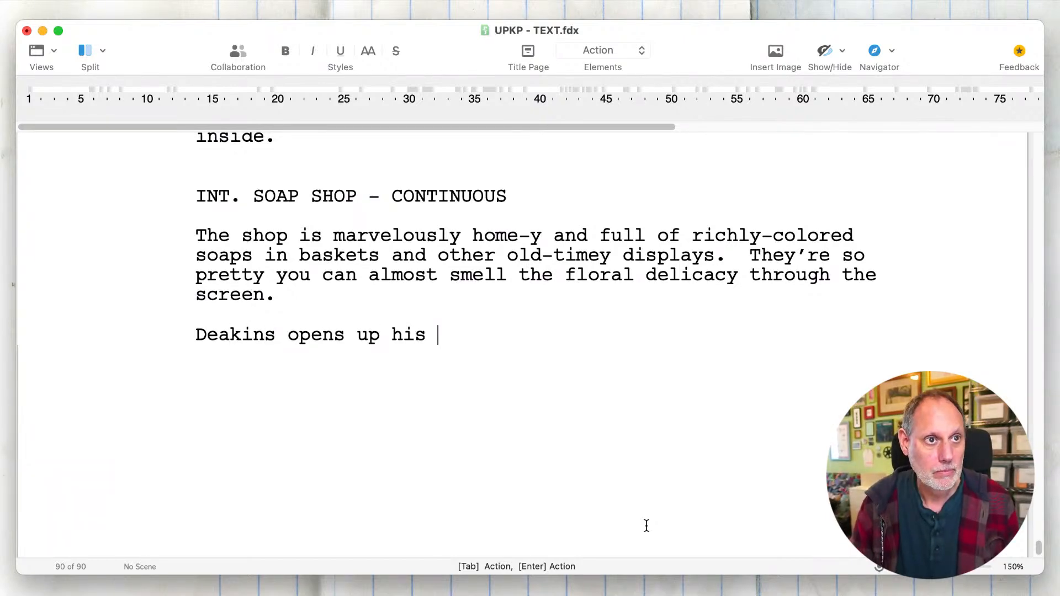
type("shop")
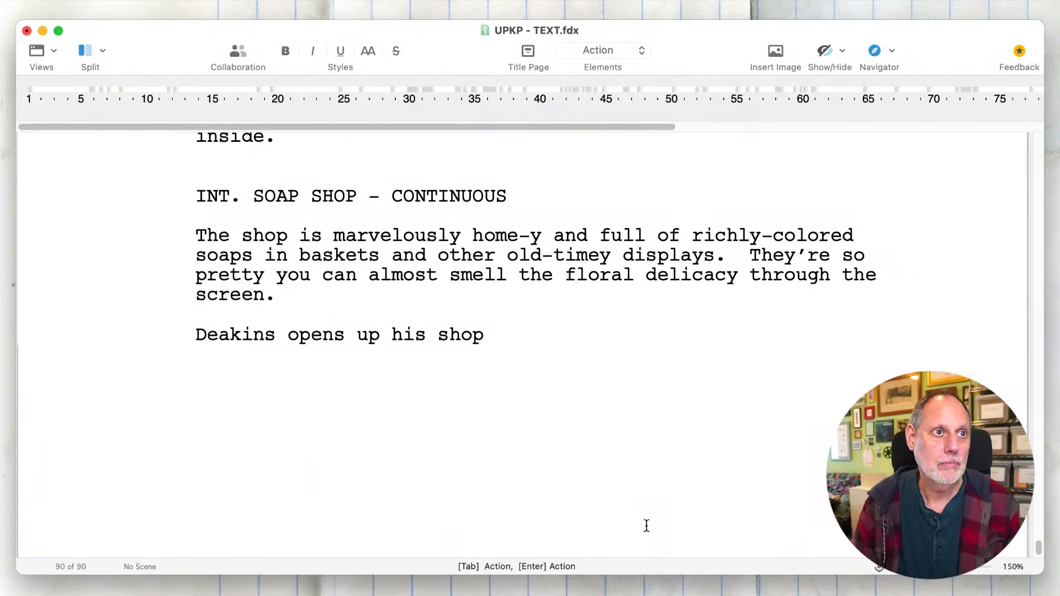
type(", ")
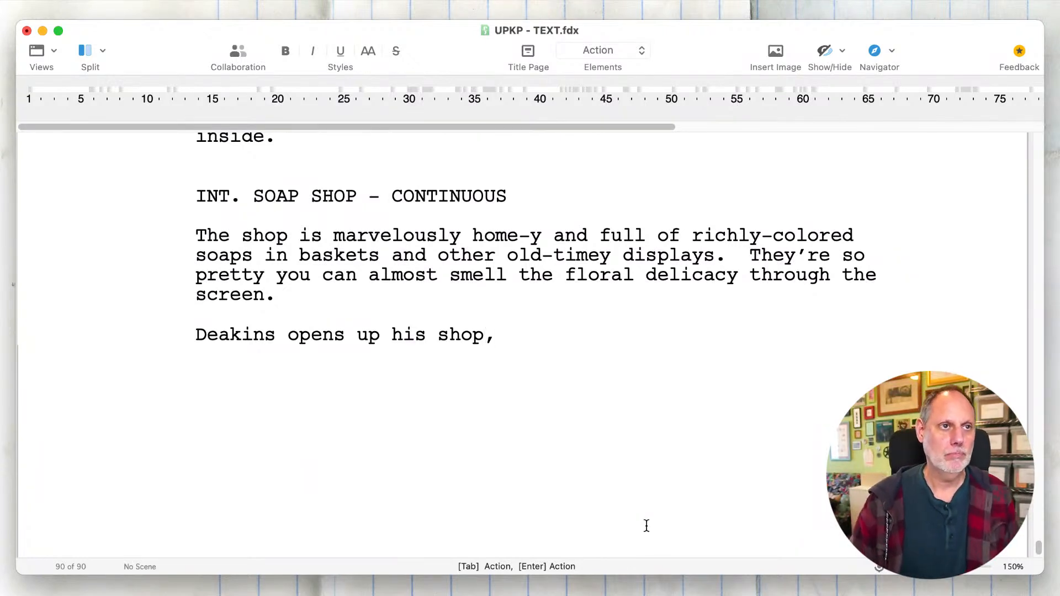
type("distracted")
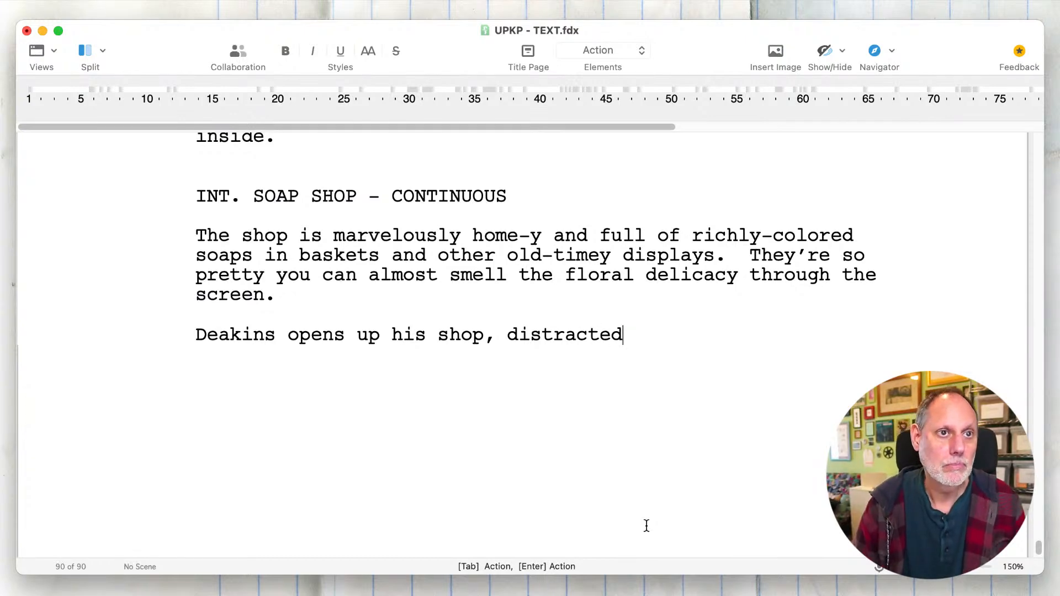
type(": tu")
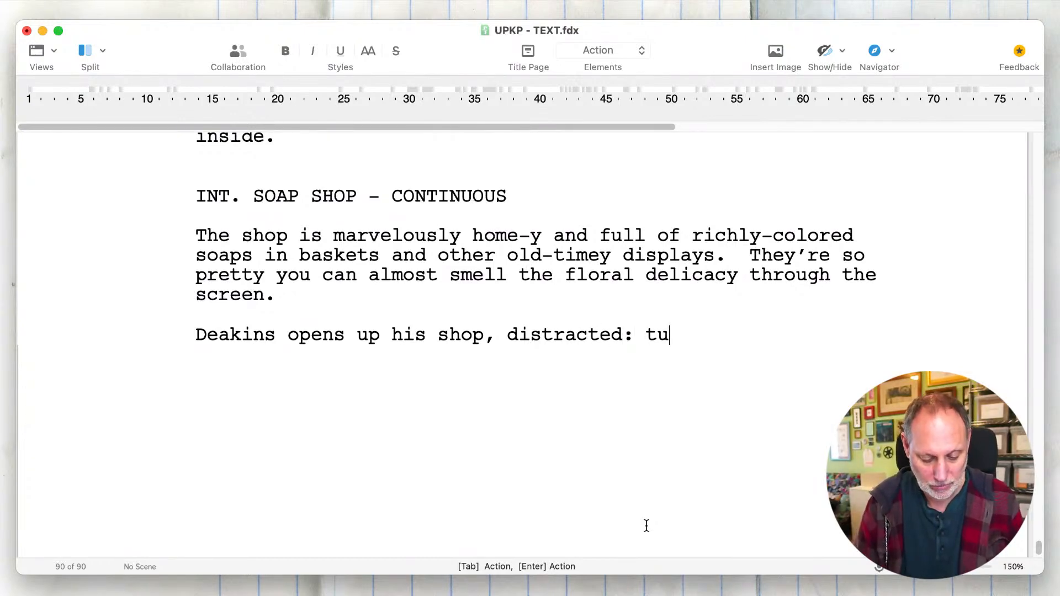
type("rns on the cash regist")
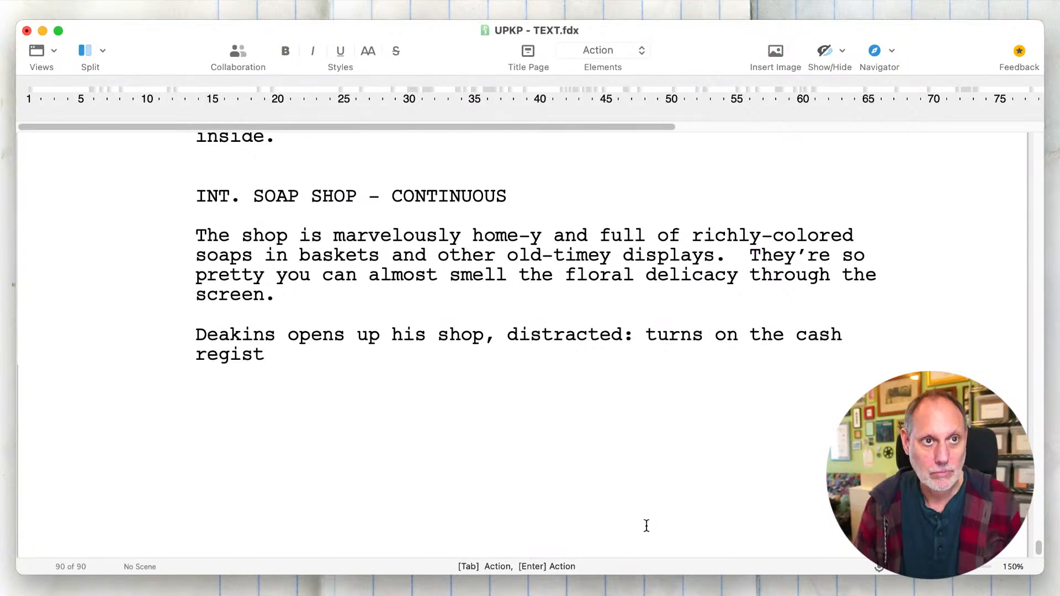
- Continue the Deakins sentence with ": turns on the cash registers"
key("BackSpace")
type("ters")
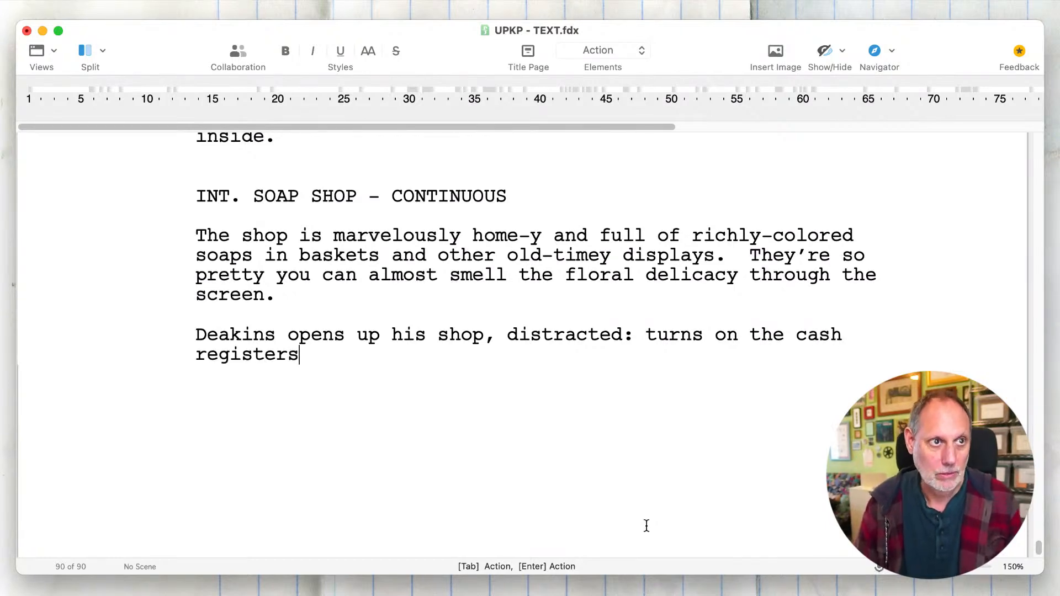
- Insert "turns off the alarm systen, turns on the lights and" after "distracted:" and delete the duplicate "turns on" before "the cash registers"
left_click(645, 335)
type("turns off th")
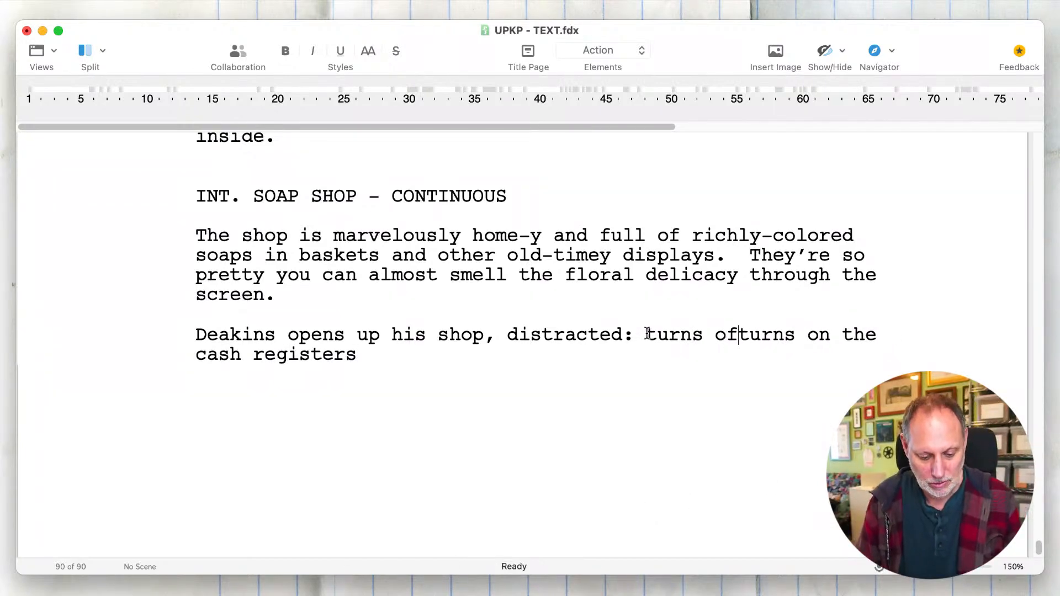
type("e alarm syste")
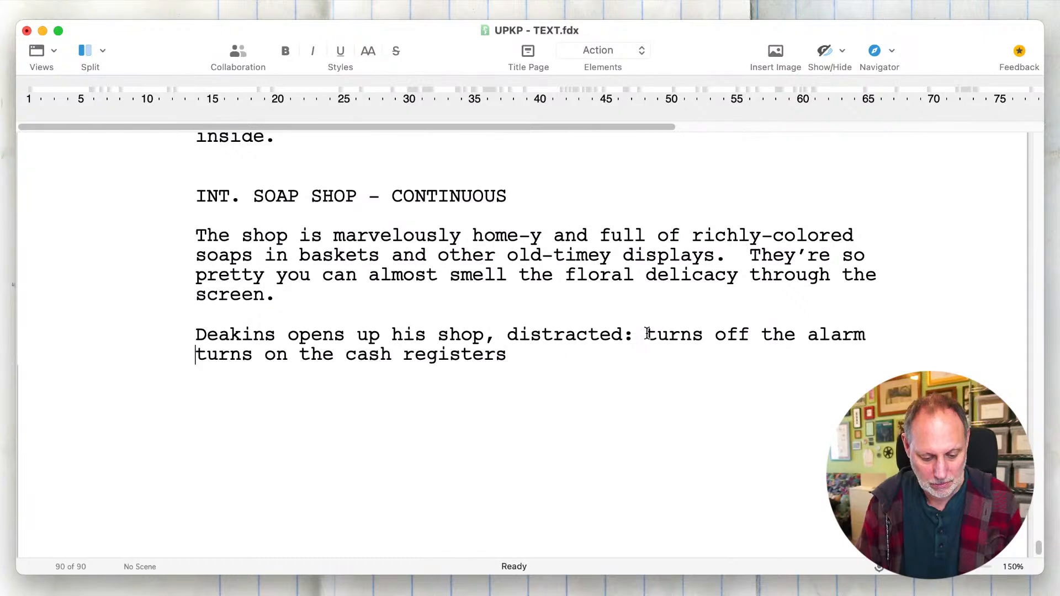
type("n")
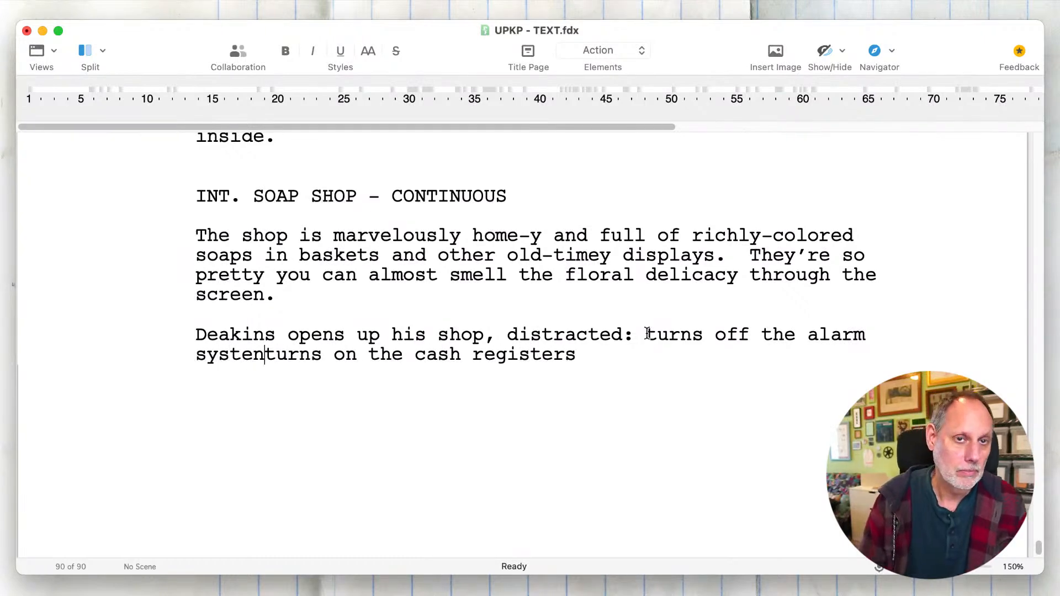
type(", turns on t")
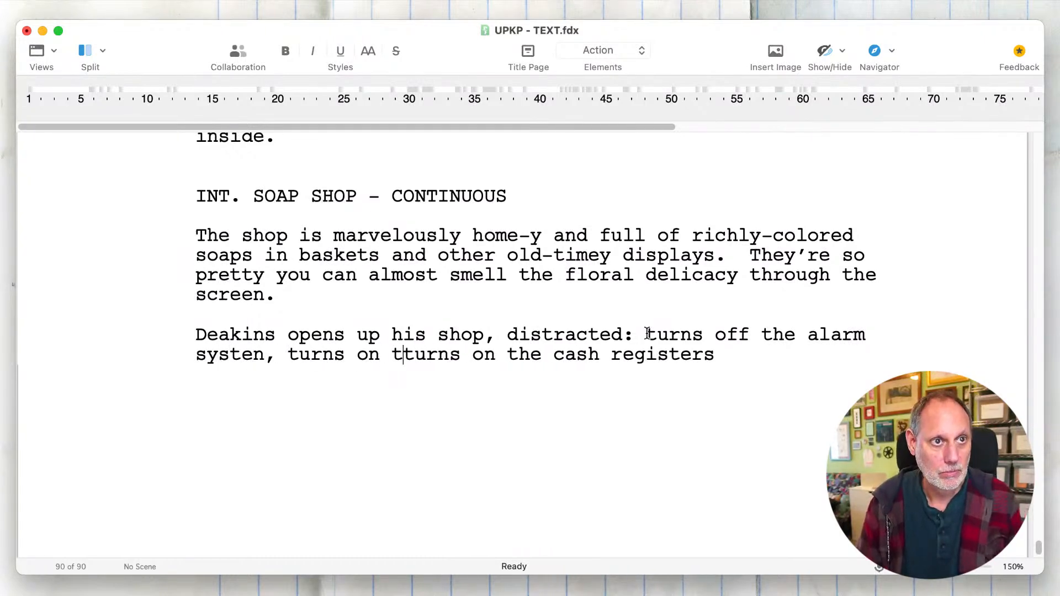
type("he lights and")
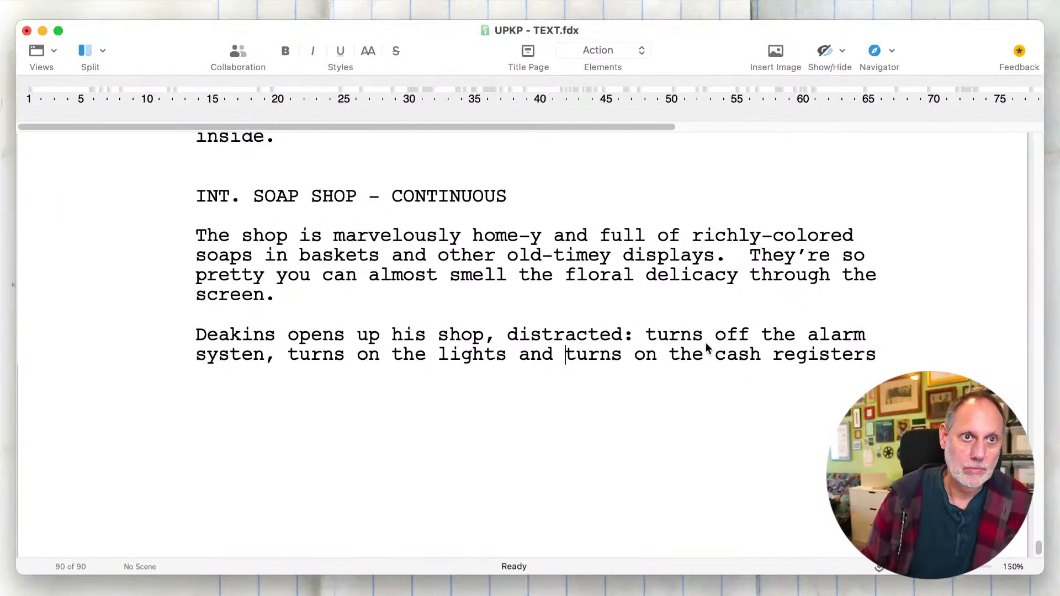
left_click_drag(669, 354, 569, 352)
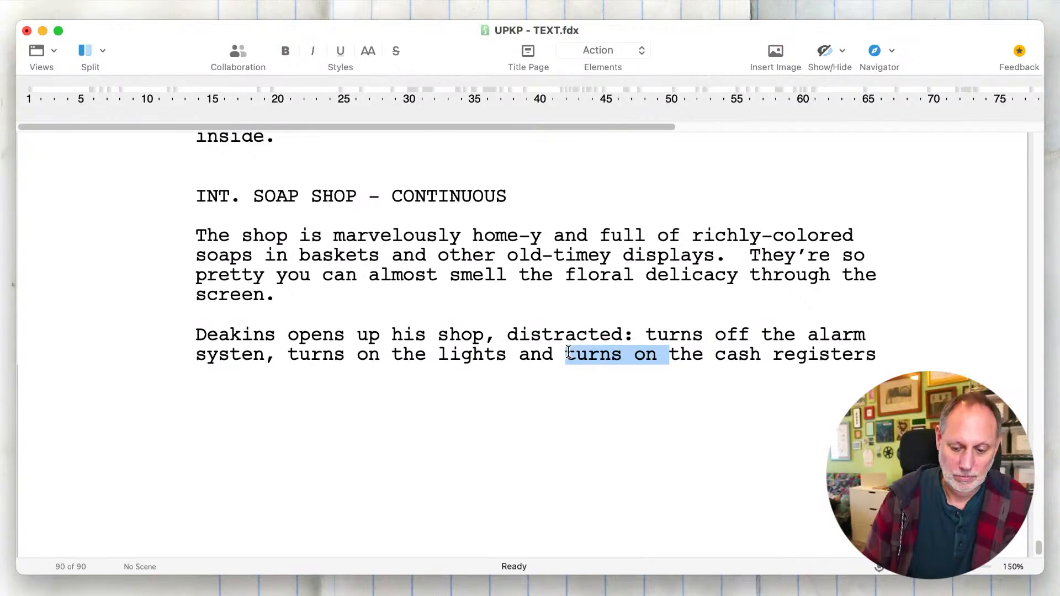
key("BackSpace")
- Change "registers" to "register" and finish the sentence with "and the acoustic folk Americana music."
left_click(797, 356)
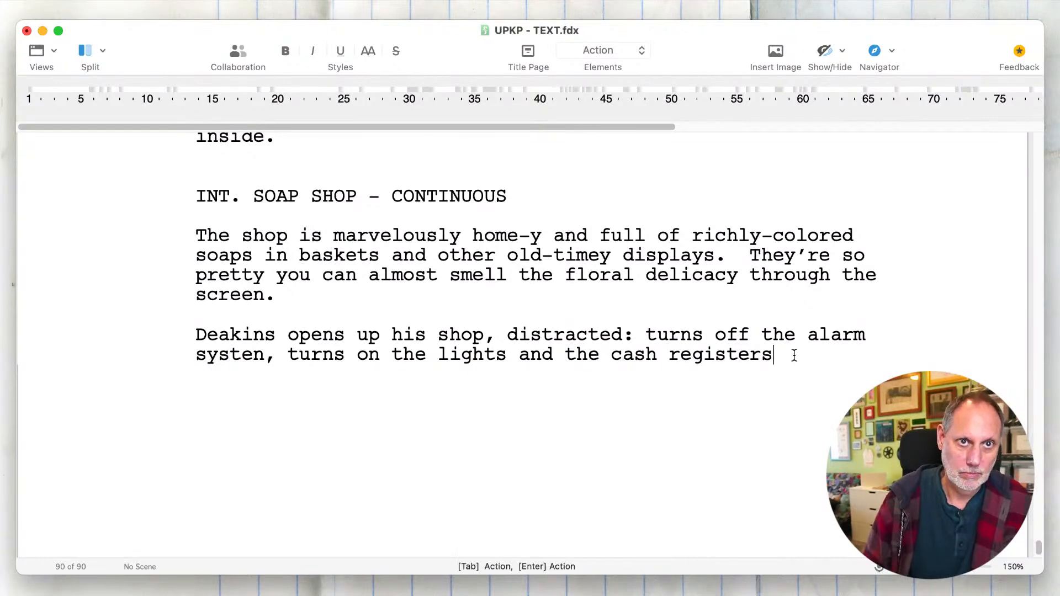
key("BackSpace")
type("and the ")
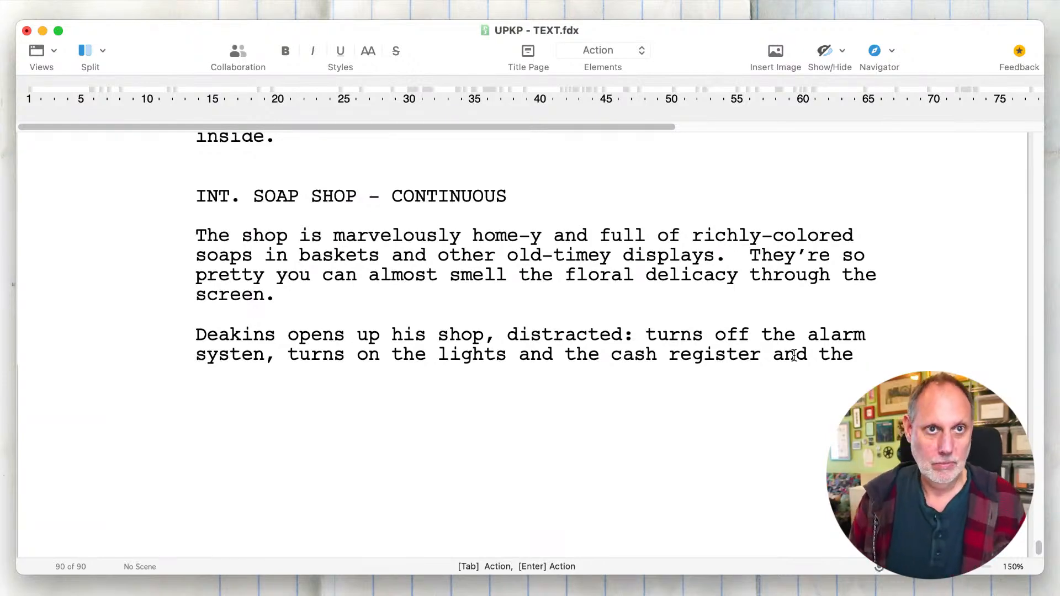
type("acou")
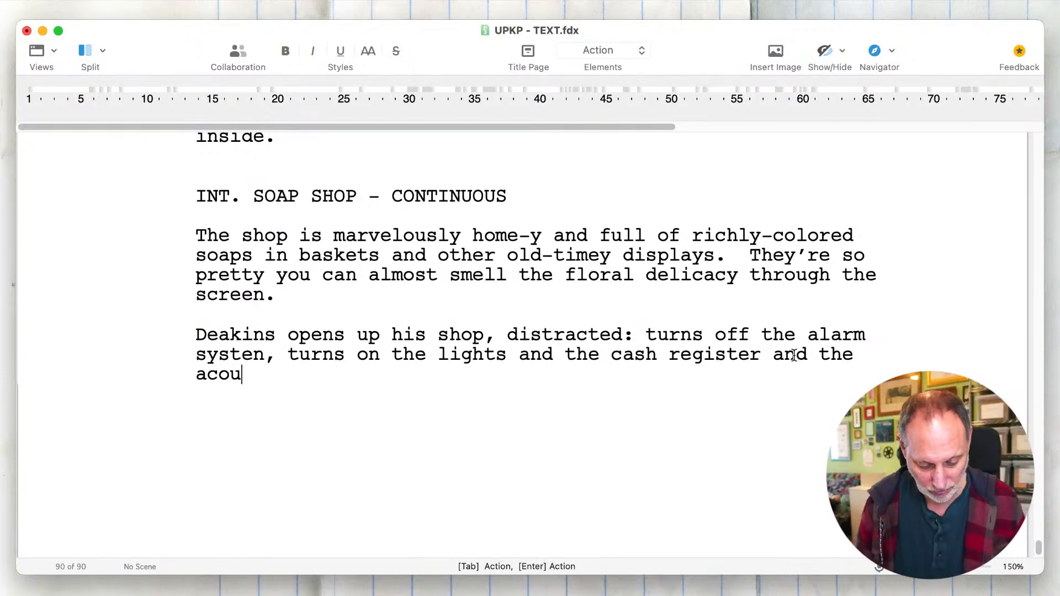
type("stic folk")
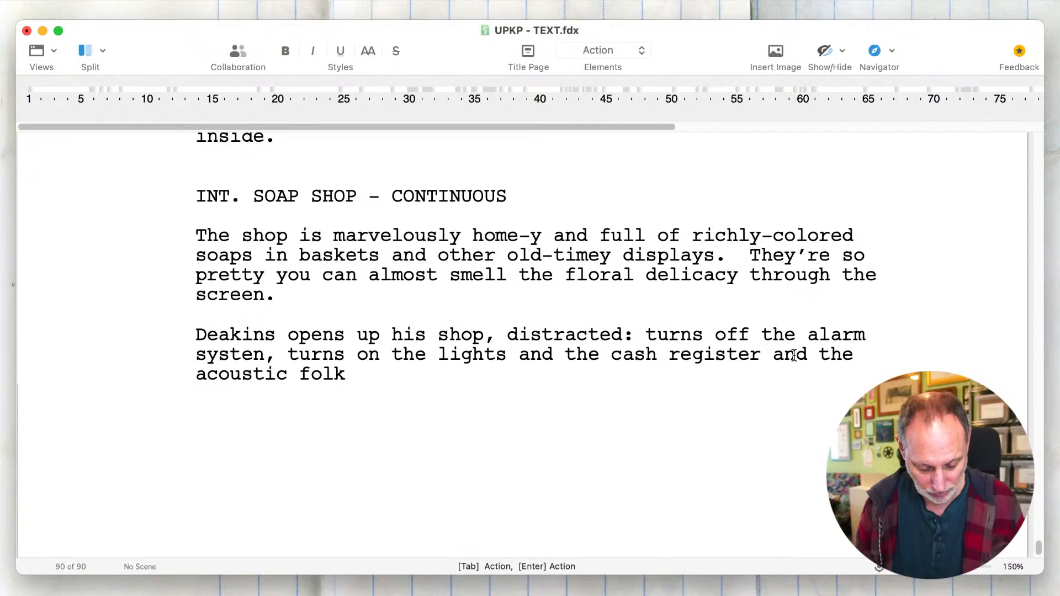
type(" A")
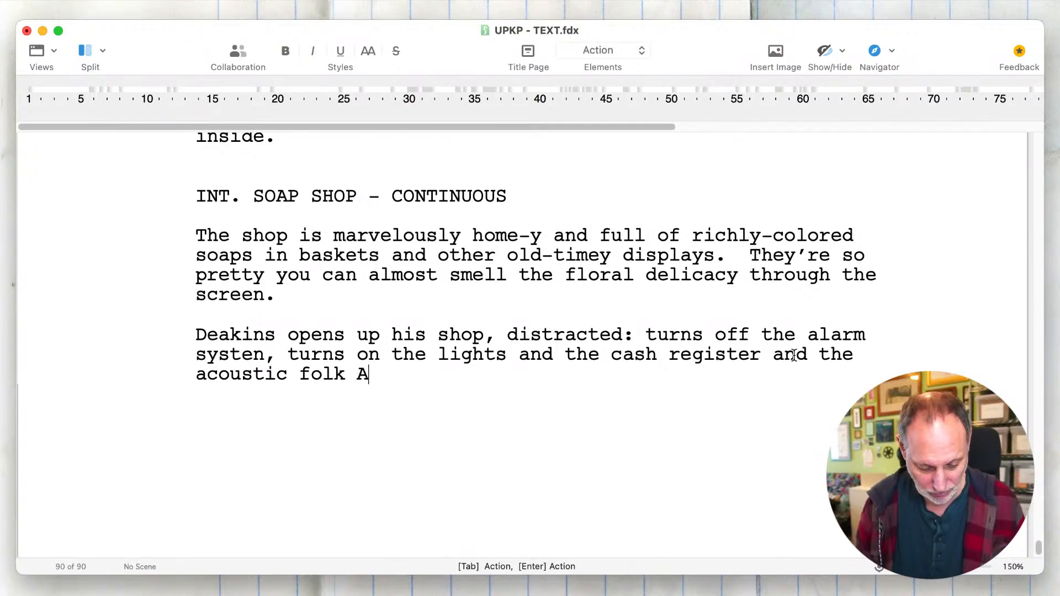
type("mericana music.")
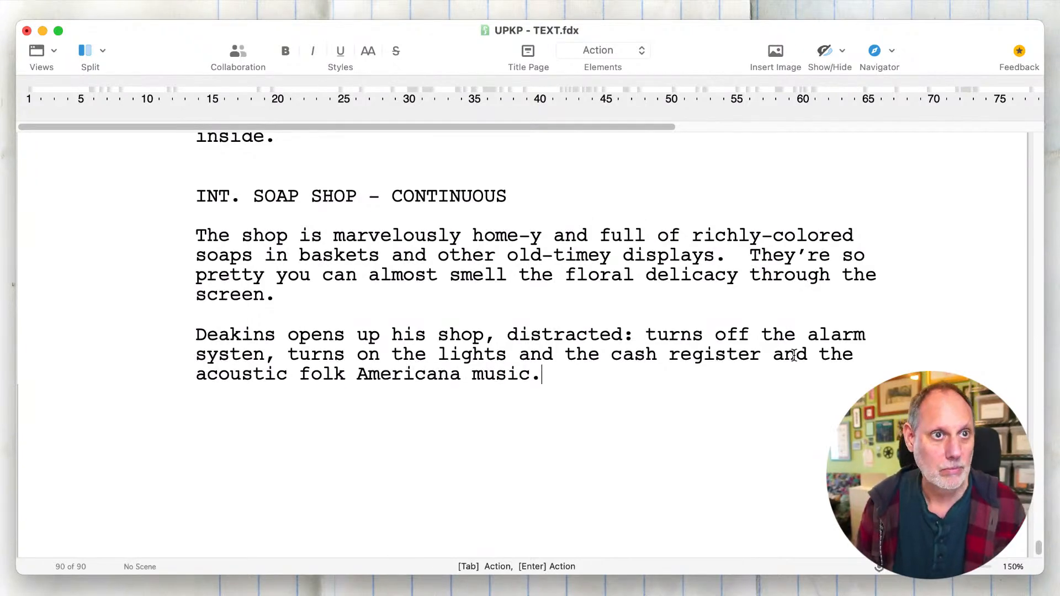
- Add a new action paragraph reading "But he is distracted."
key("Return")
key("BackSpace")
key("Return")
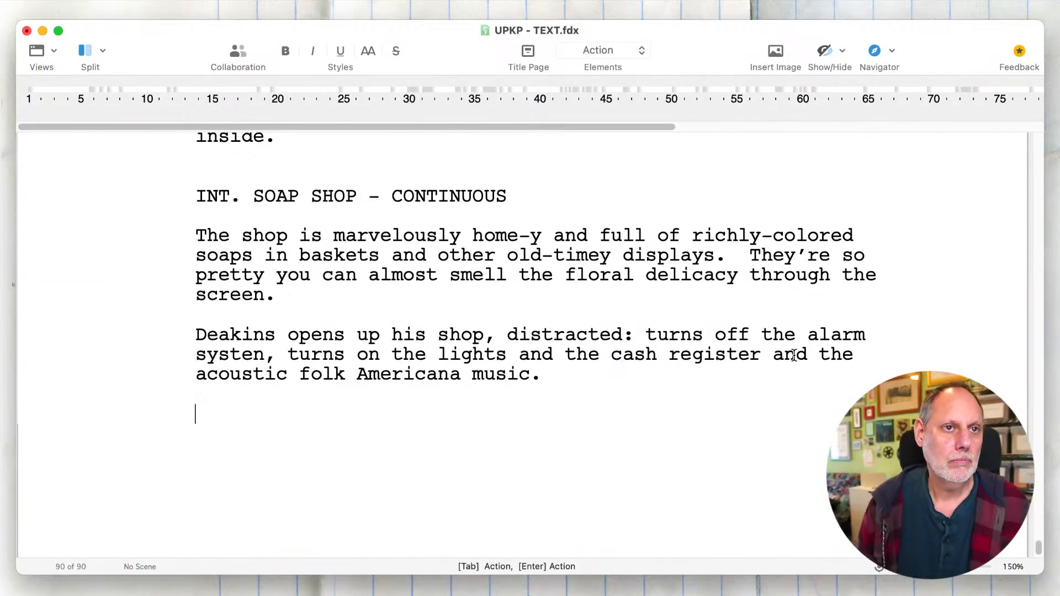
type("But he i")
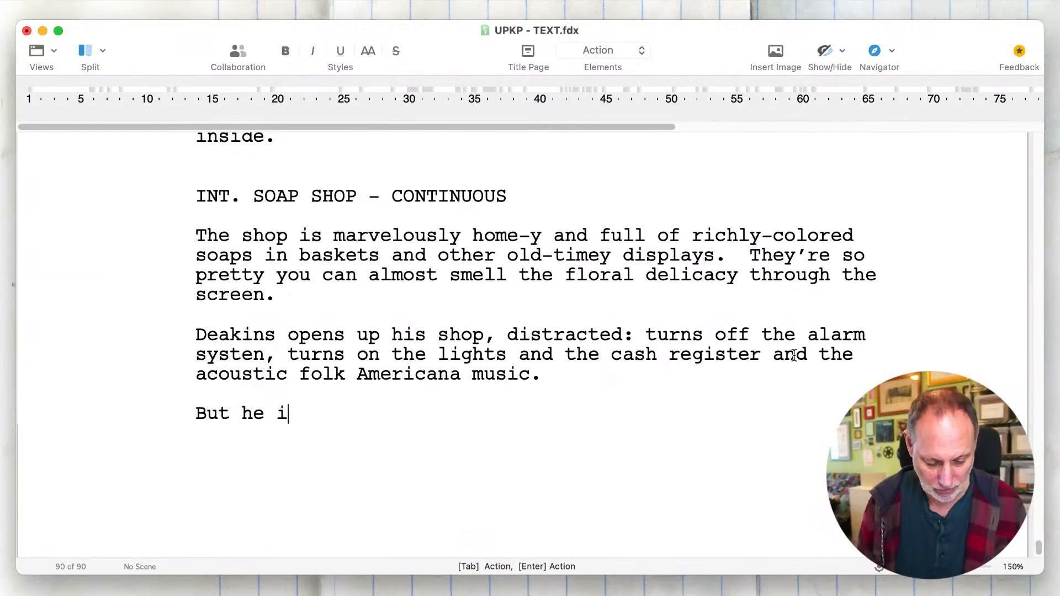
type("s distracted,")
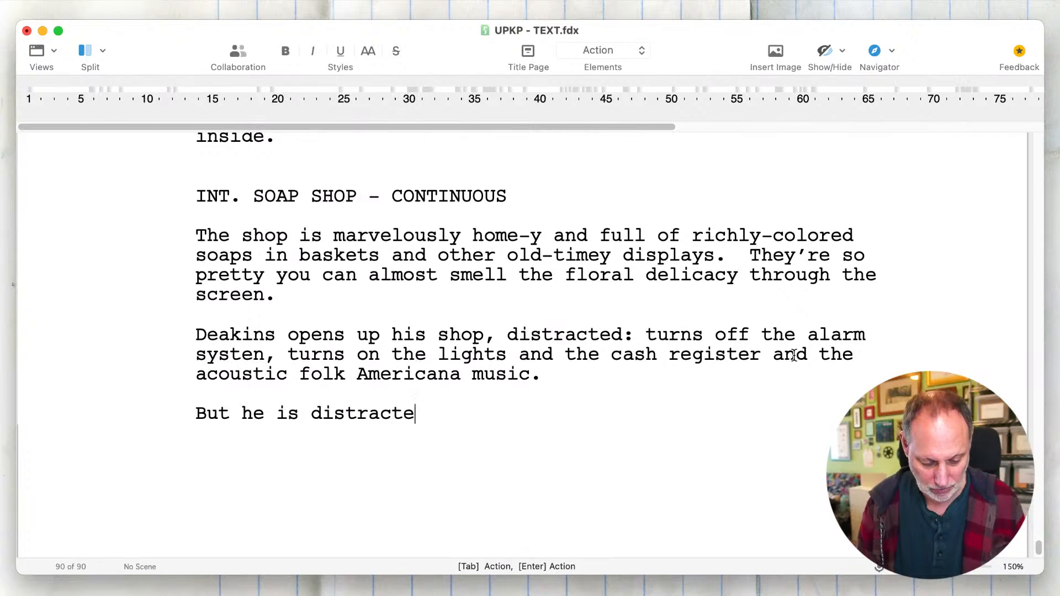
key("BackSpace")
key("BackSpace")
type(".")
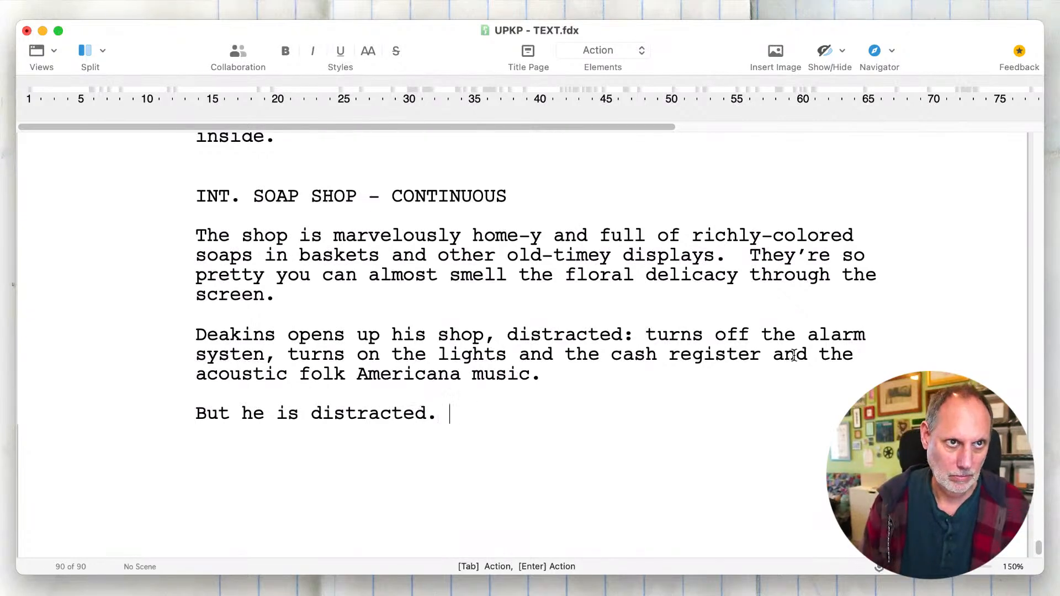
- Remove ", distracted" from the sentence about Deakins opening up his shop and return to the end of the last paragraph
double_click(558, 327)
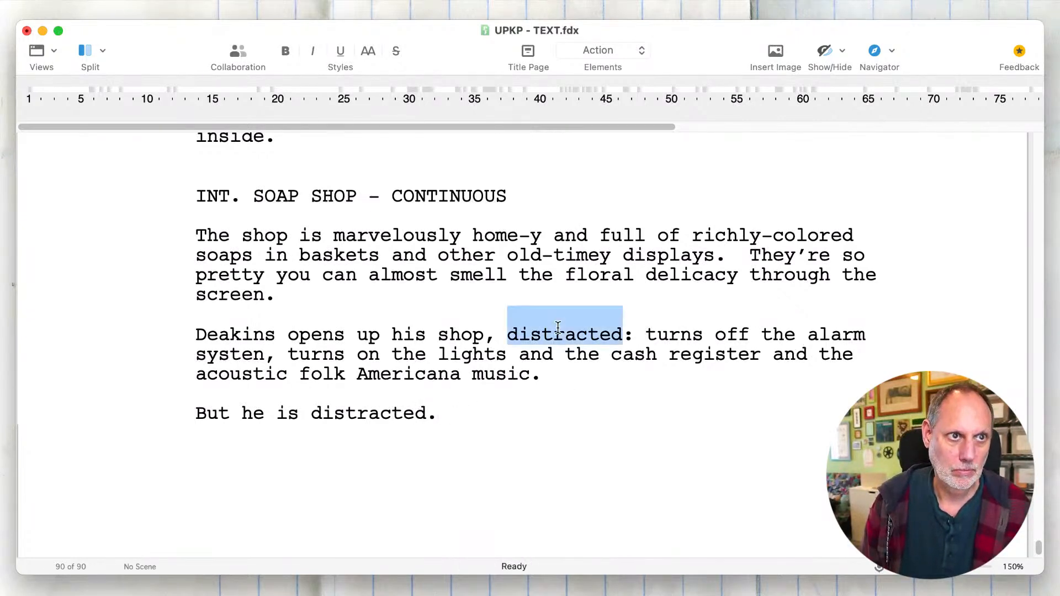
key("BackSpace")
key("BackSpace")
left_click(482, 404)
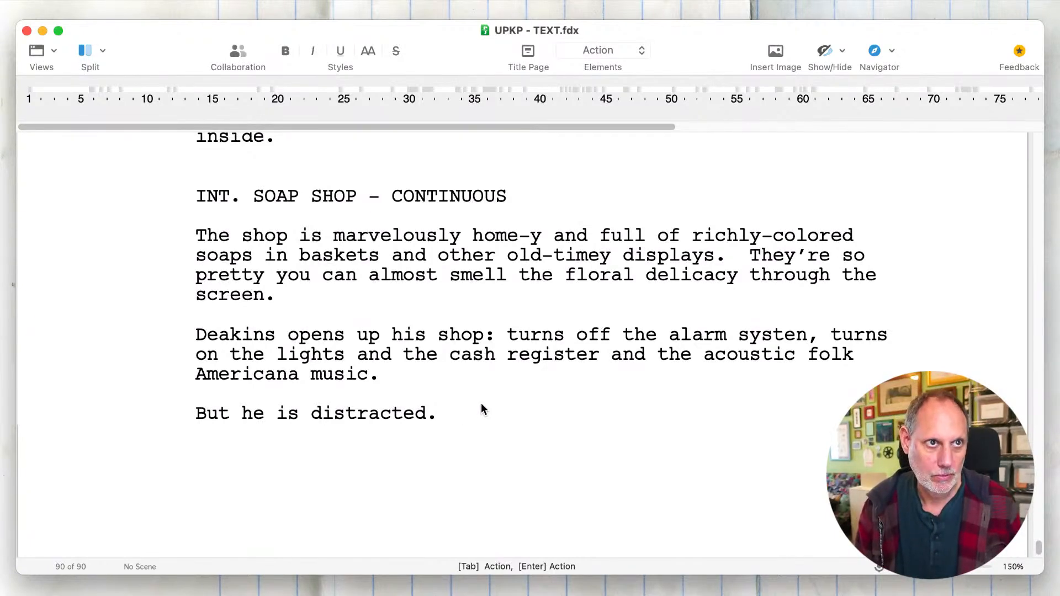
key("Return")
type("Haunt")
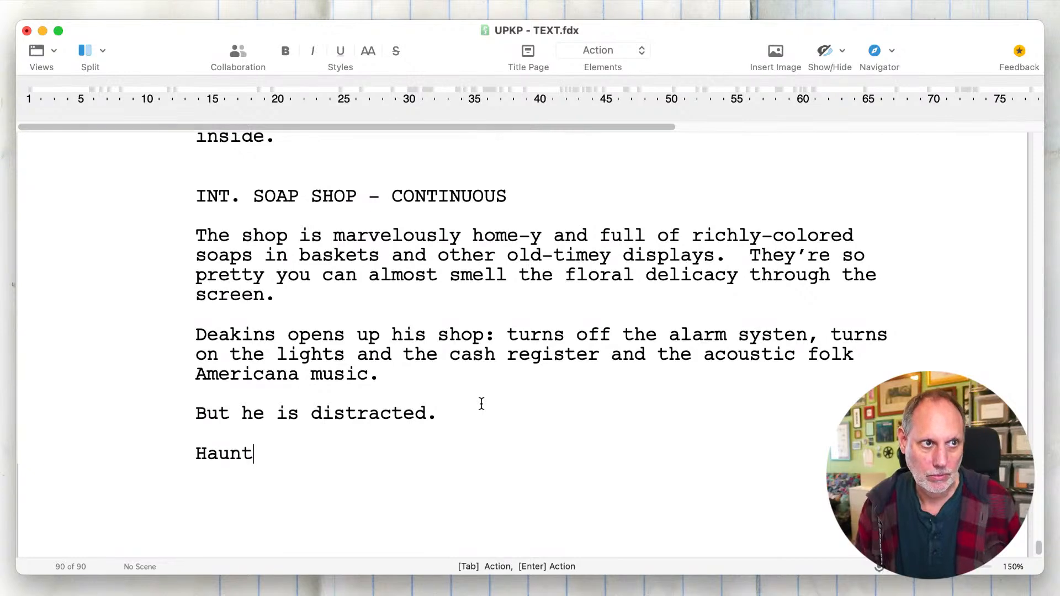
key("BackSpace")
key("BackSpace")
key("BackSpace")
key("BackSpace")
key("BackSpace")
key("BackSpace")
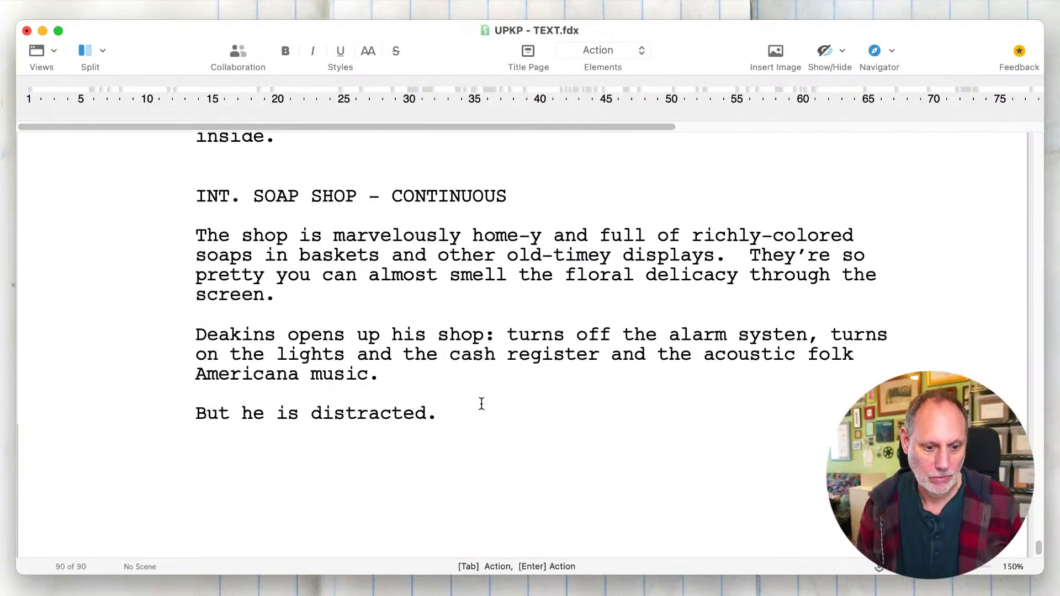
type("Haunted")
key("BackSpace")
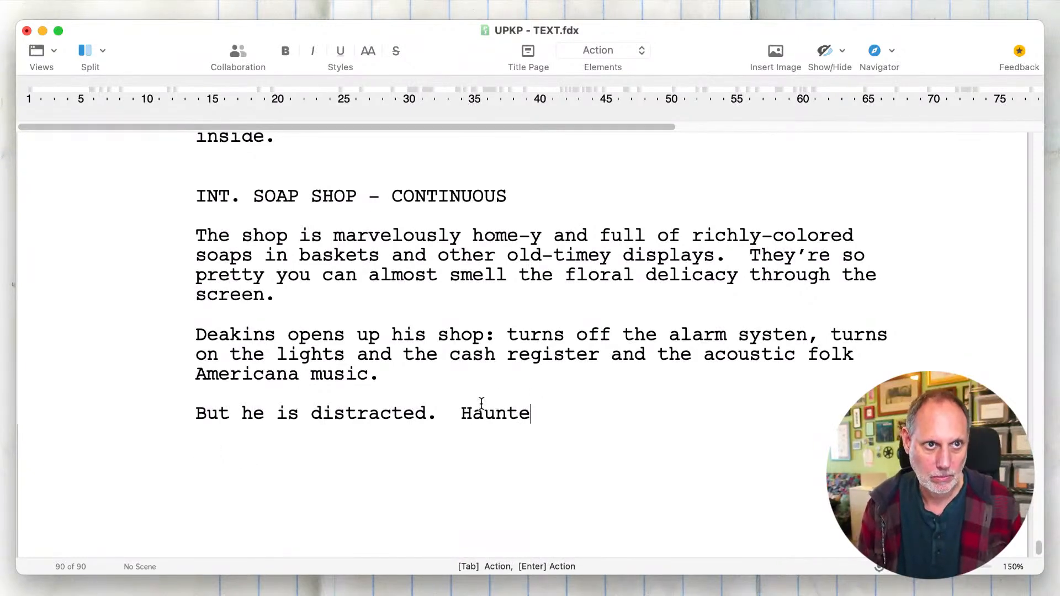
type("d.")
key("BackSpace")
key("BackSpace")
key("BackSpace")
key("BackSpace")
key("BackSpace")
key("BackSpace")
key("BackSpace")
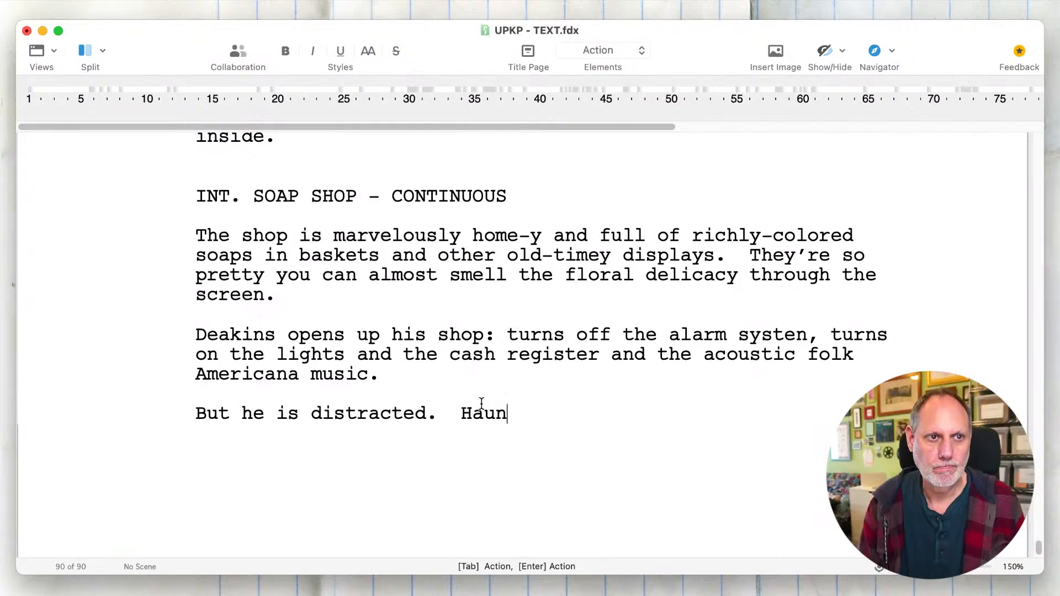
key("BackSpace")
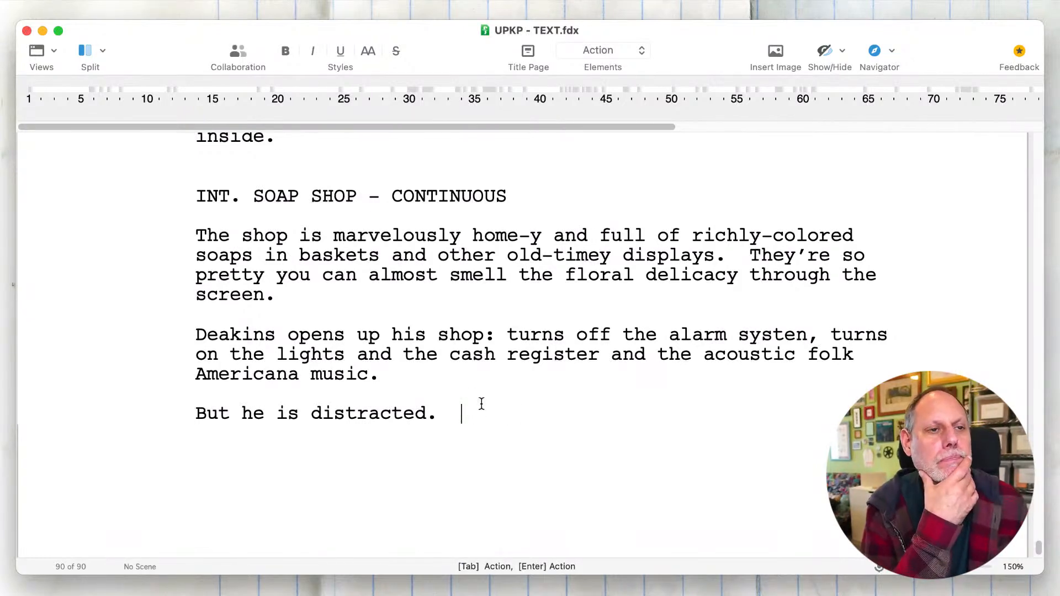
type("His mind o")
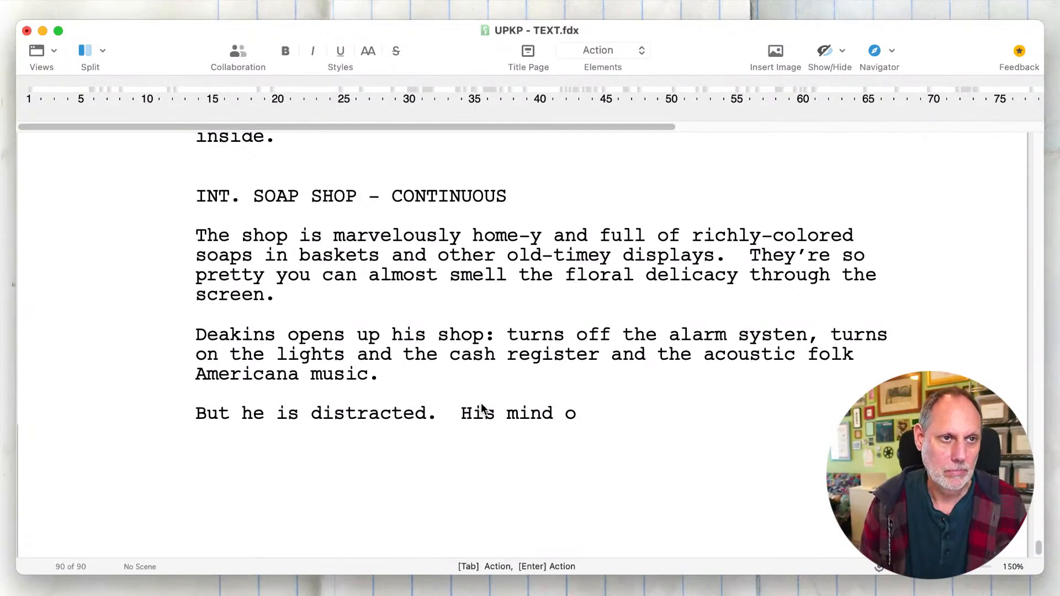
key("BackSpace")
key("BackSpace")
key("BackSpace")
key("BackSpace")
key("BackSpace")
key("BackSpace")
key("BackSpace")
key("BackSpace")
key("BackSpace")
key("BackSpace")
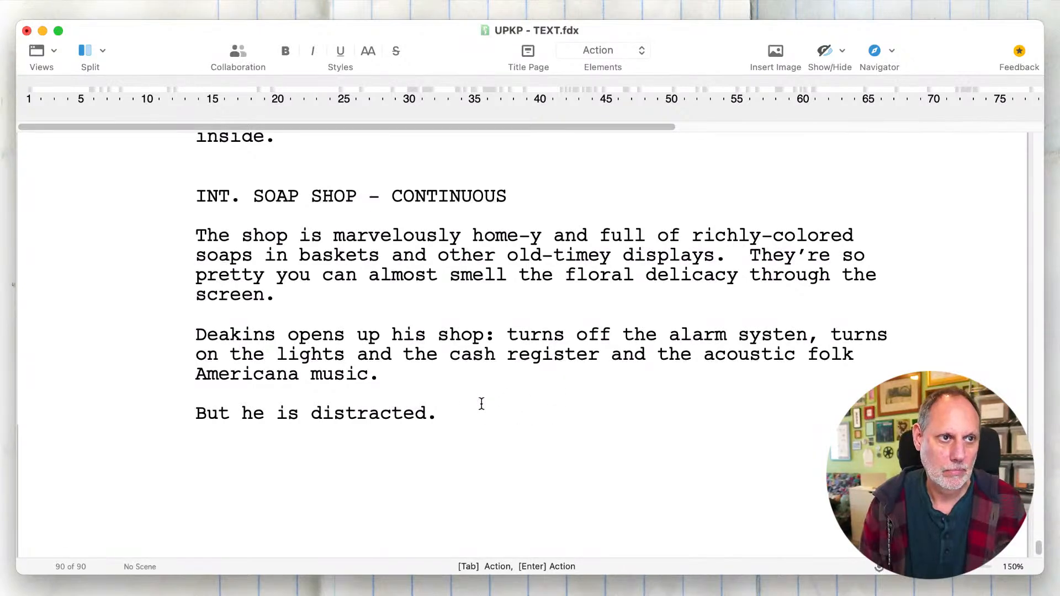
- Add the scene heading "INT. GEORGE'S HOUSE - LIVING ROOM - THE SAME TIME" after "But he is distracted."
key("Return")
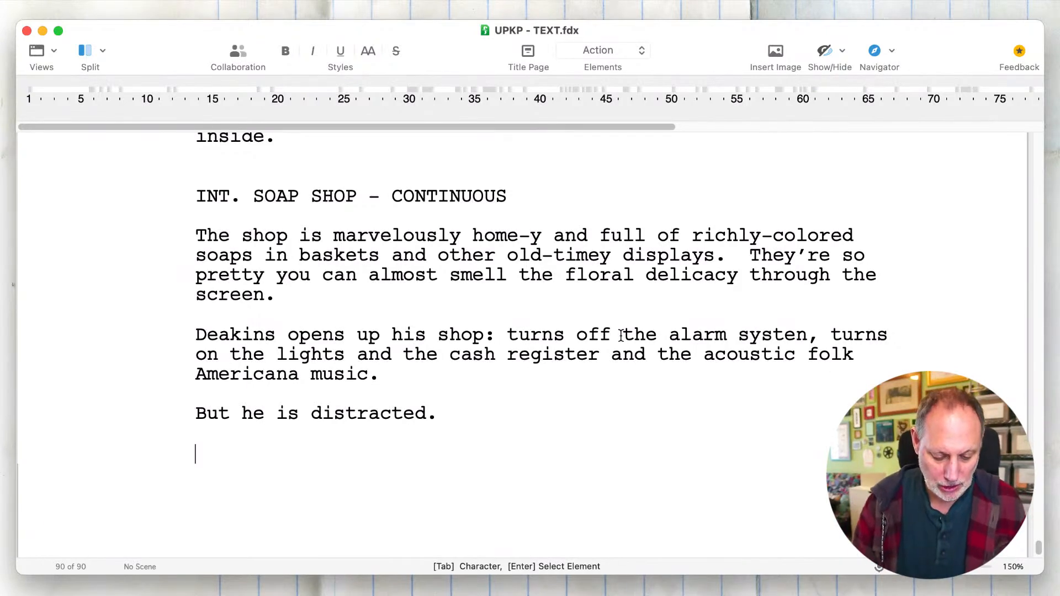
type("int. g")
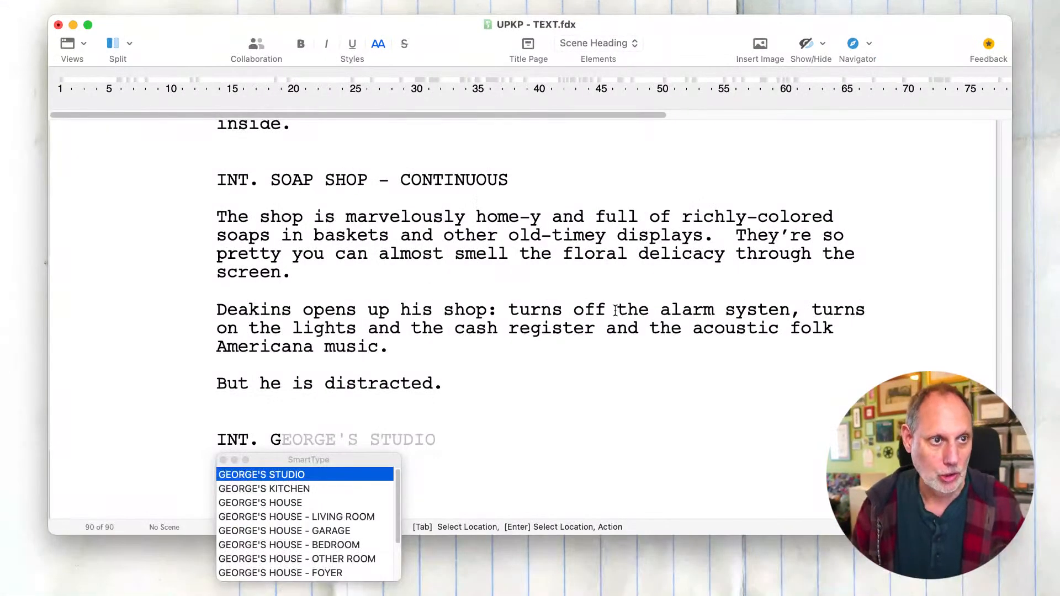
key("Down")
key("Down")
key("Down")
key("Tab")
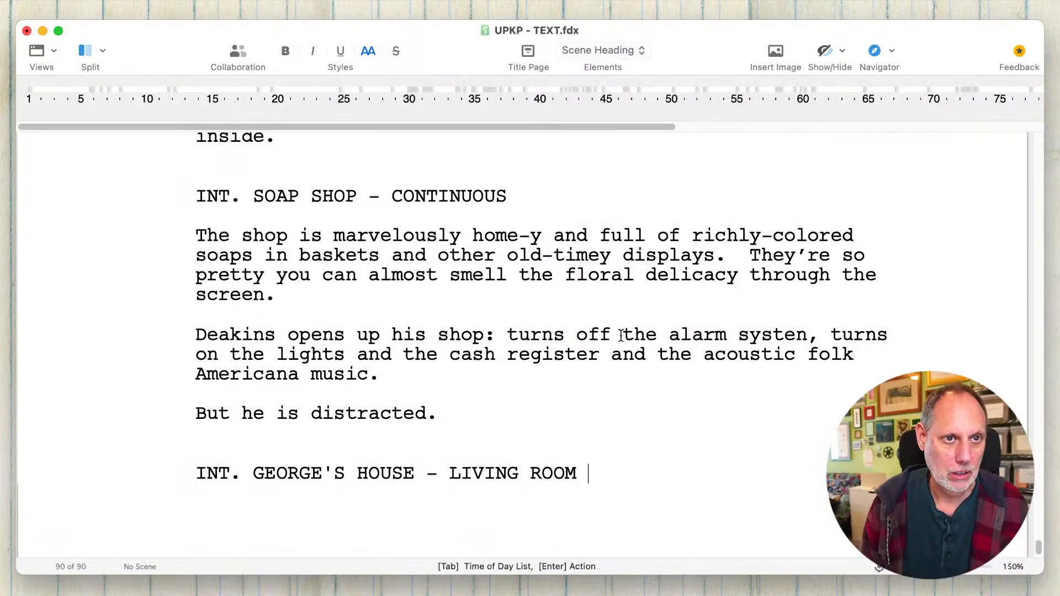
type("- ")
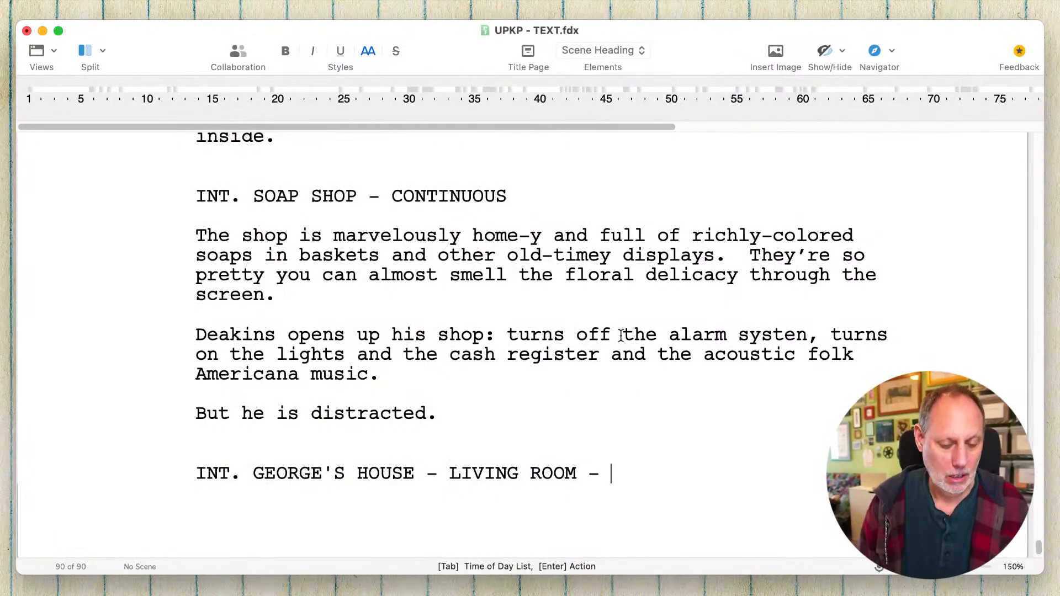
type("t")
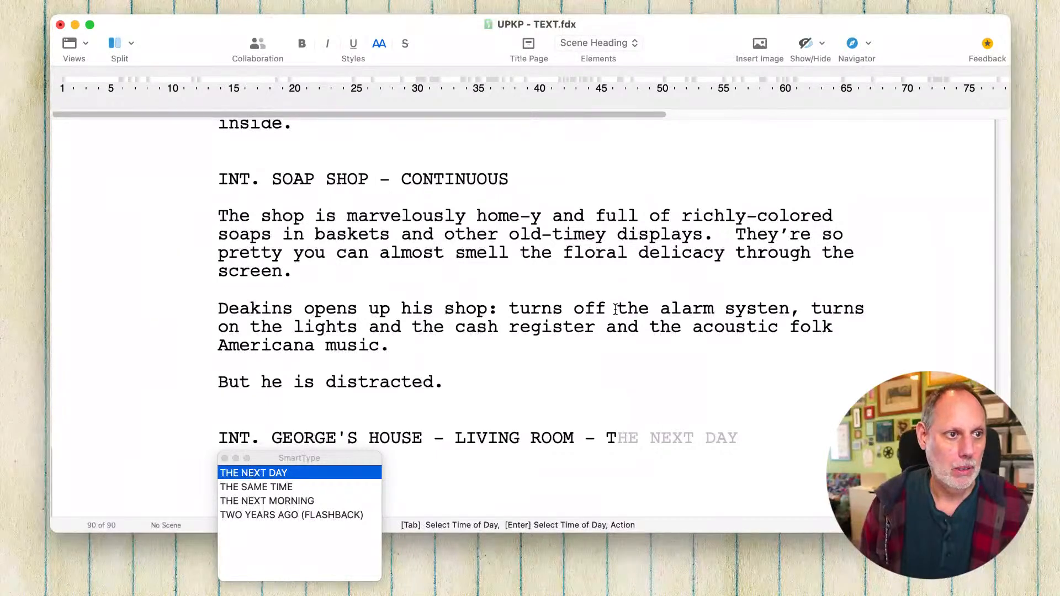
key("Down")
key("Return")
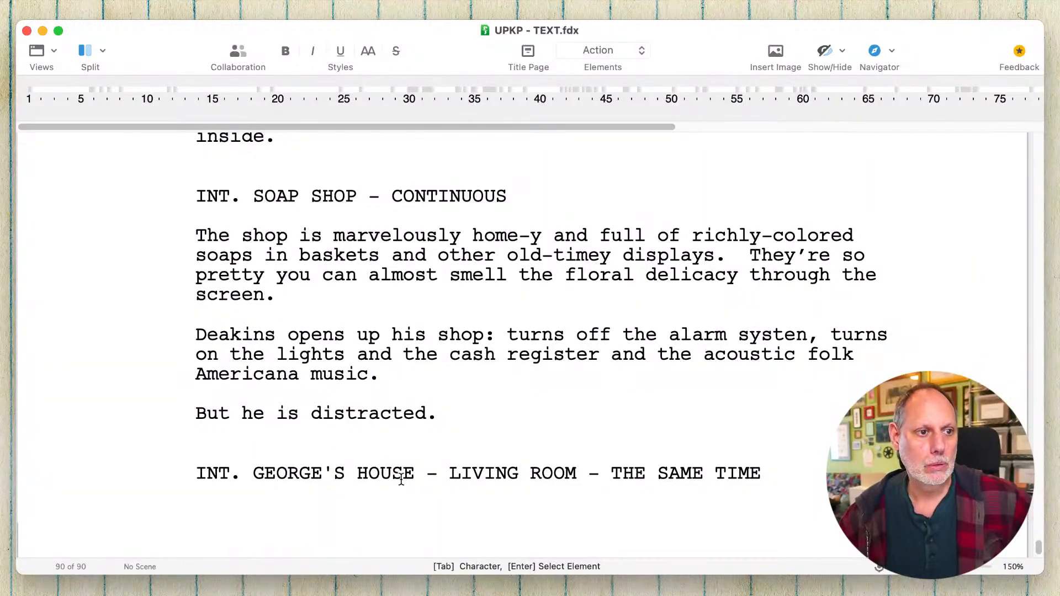
- Switch to the Pages outline and delete the note about the artisinal-soap maker listening to "Americana" and folk music, including its empty line
scroll(400, 478, "down", 3)
scroll(401, 479, "up", 6)
scroll(401, 478, "up", 5)
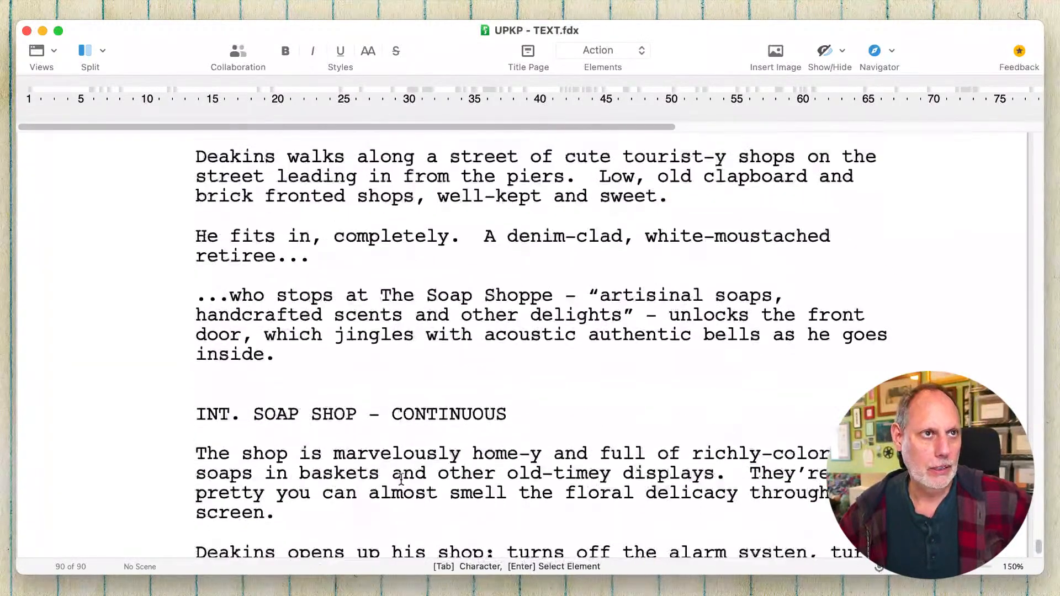
scroll(401, 478, "down", 8)
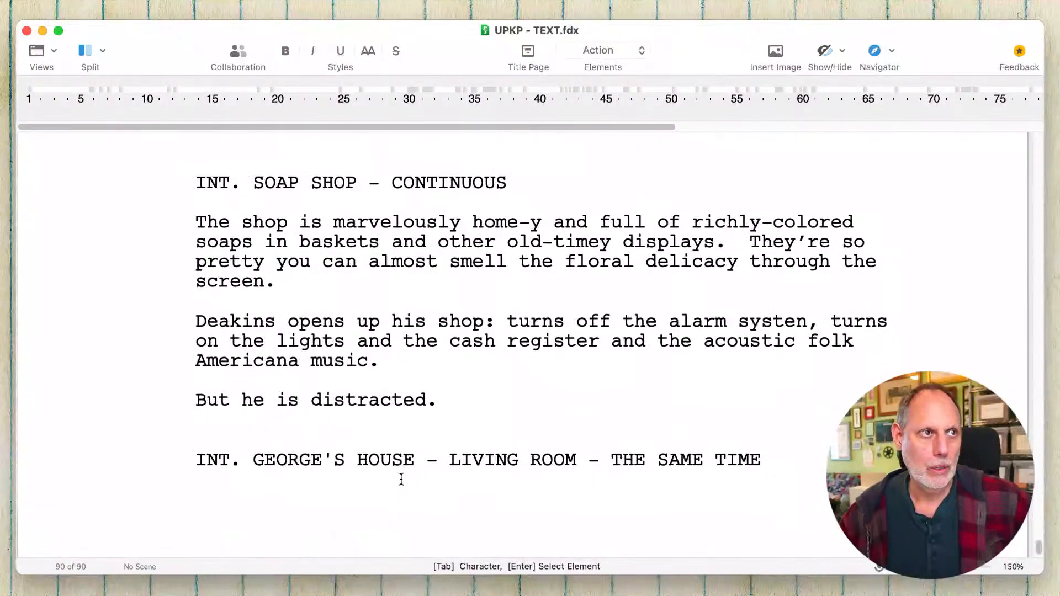
key("super+Tab")
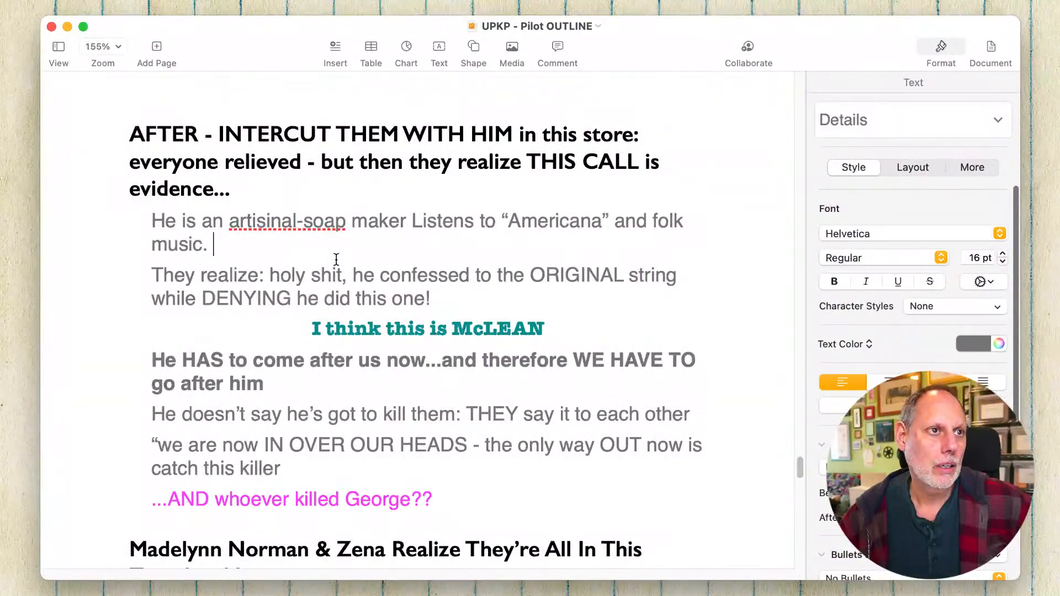
left_click_drag(306, 247, 70, 232)
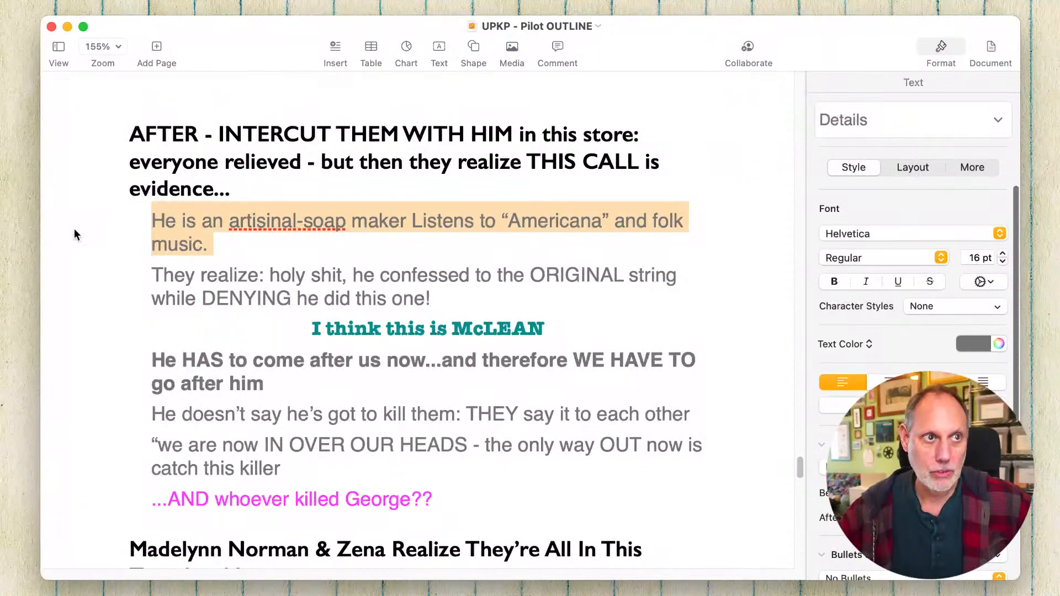
key("BackSpace")
key("Down")
key("BackSpace")
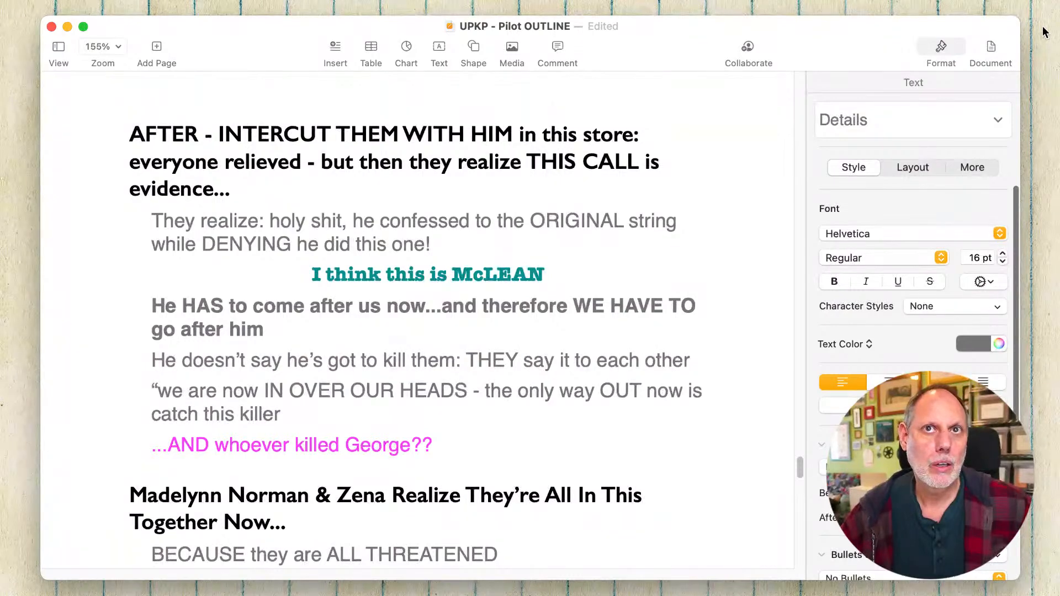
- Return to the Final Draft script and give NORMAN the dialogue "We have evidence that might help the police catch a serial killer."
key("super+Tab")
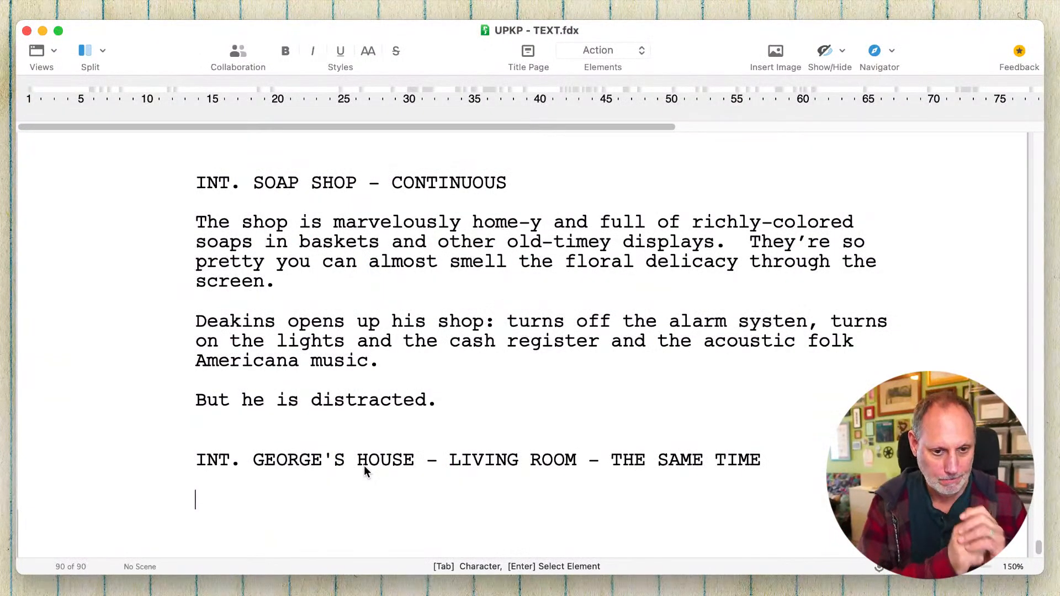
key("Tab")
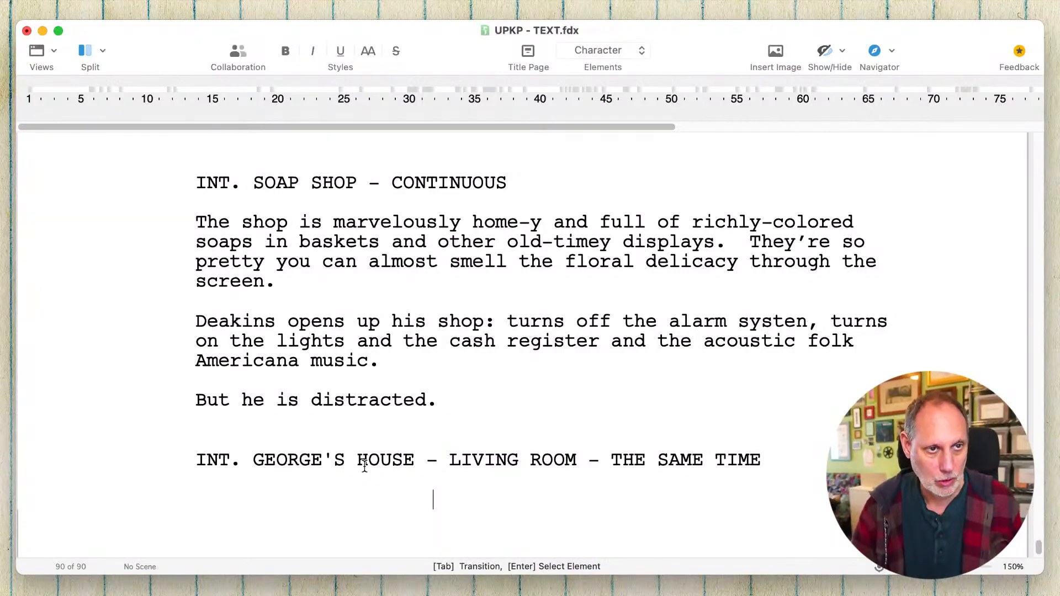
type("N")
key("Return")
type("W")
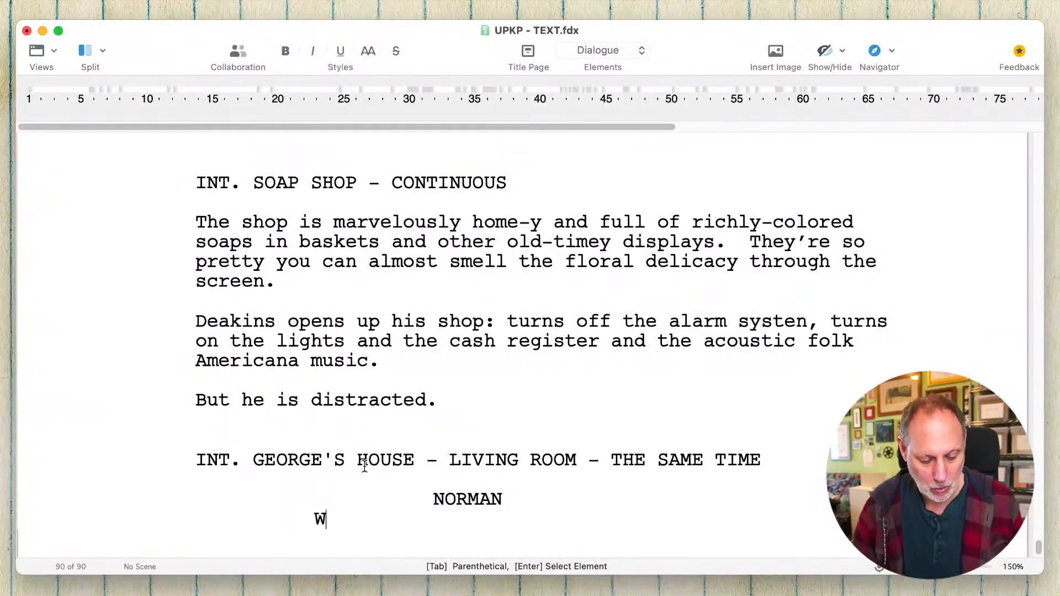
type("e ha")
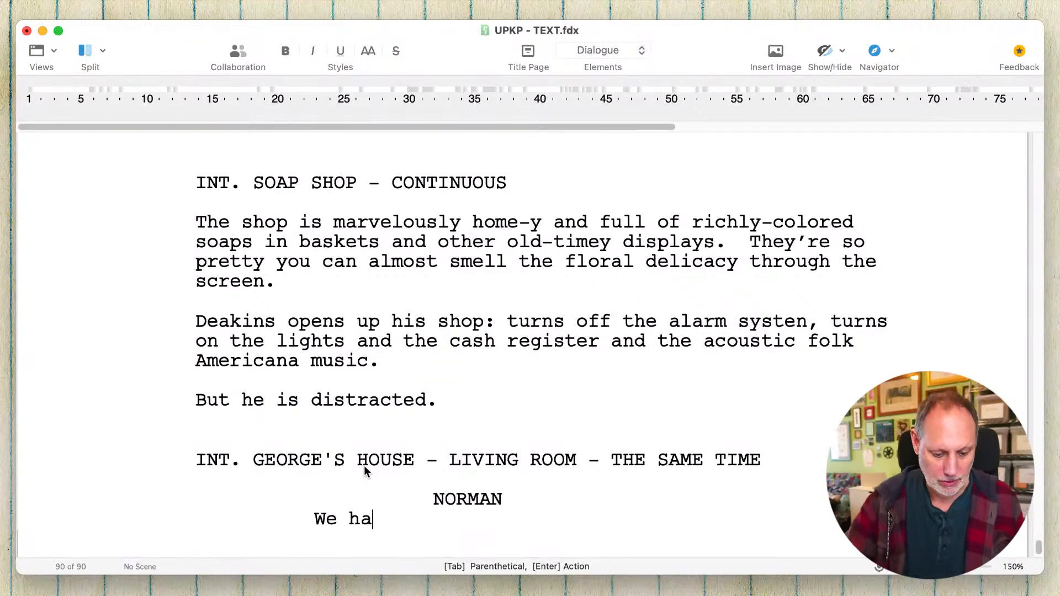
type("ve evid")
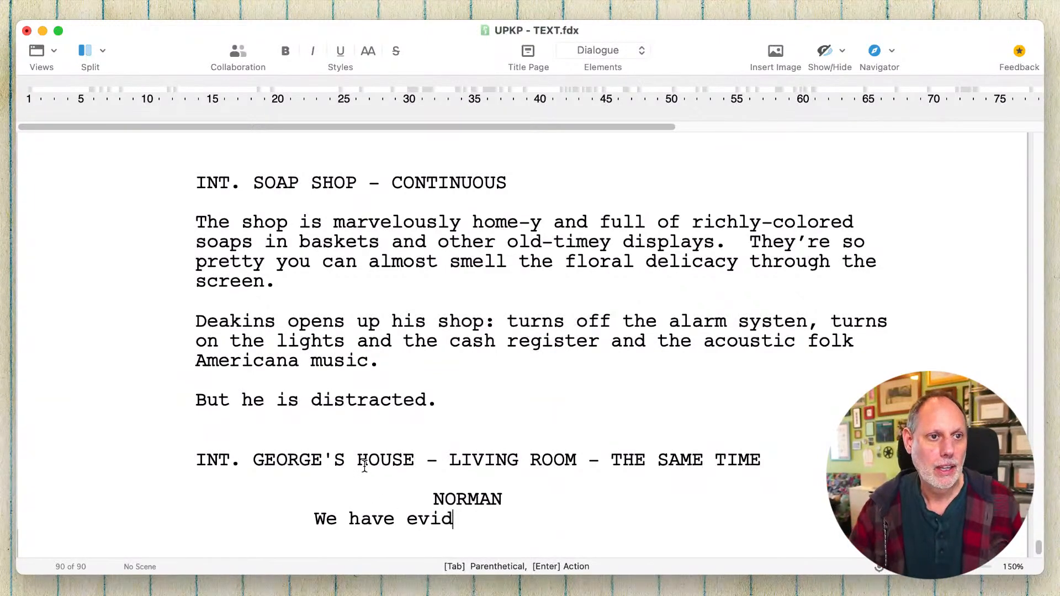
type("ence")
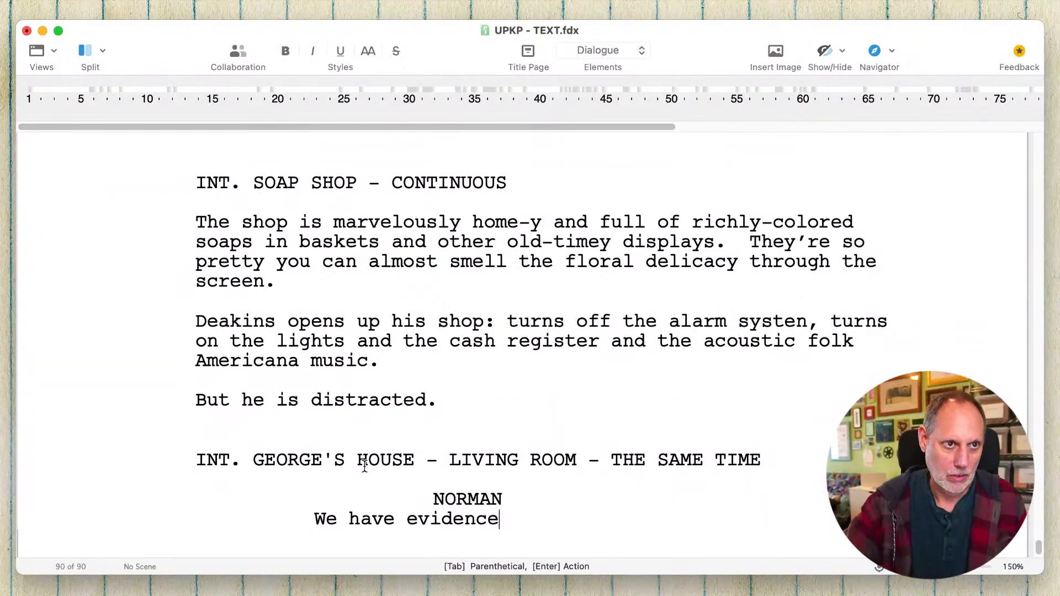
type(" that migh")
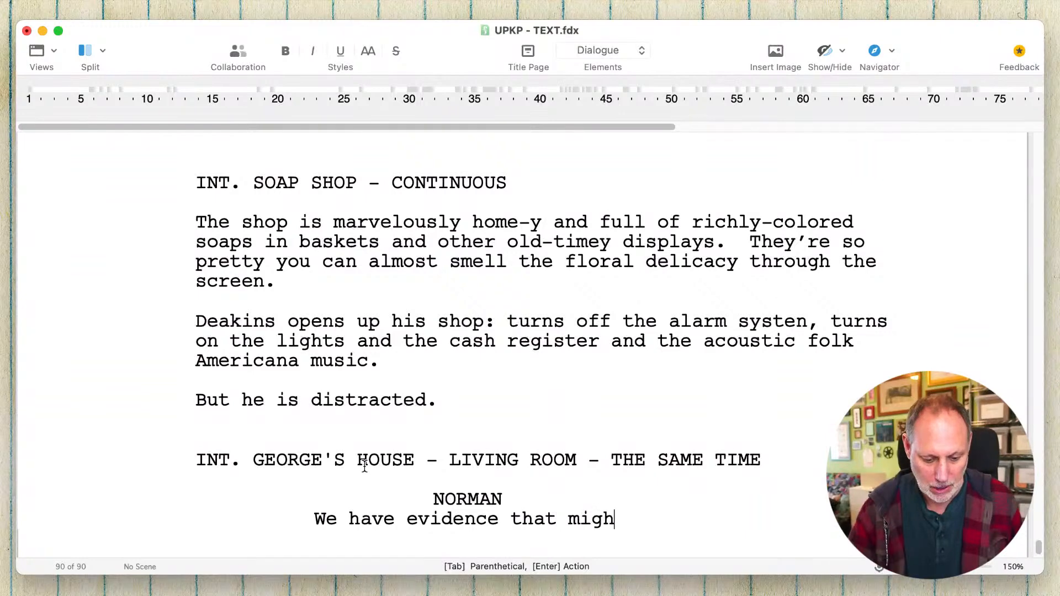
type("t help t")
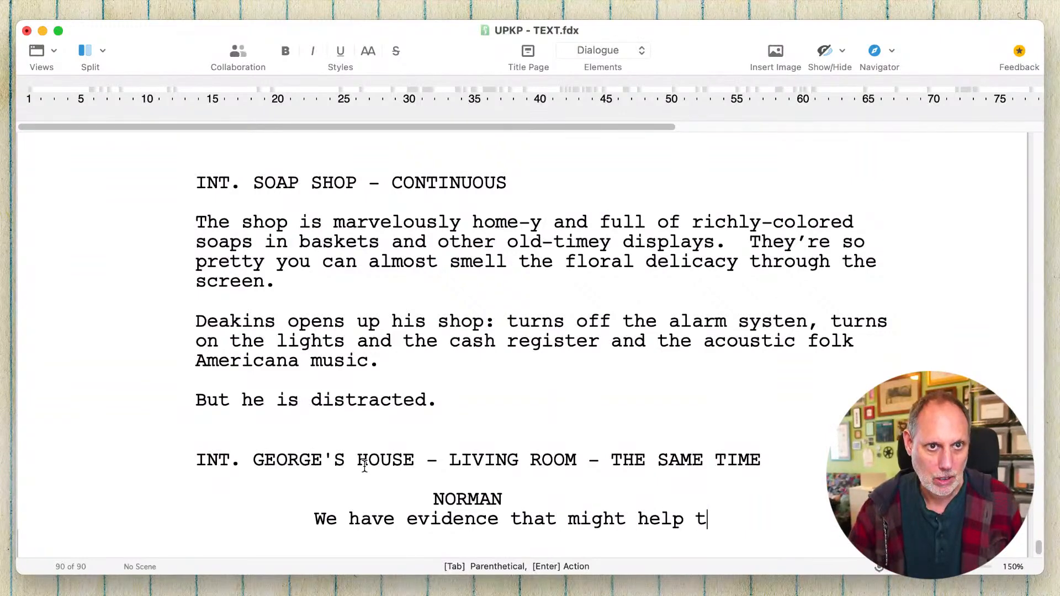
type("he police ")
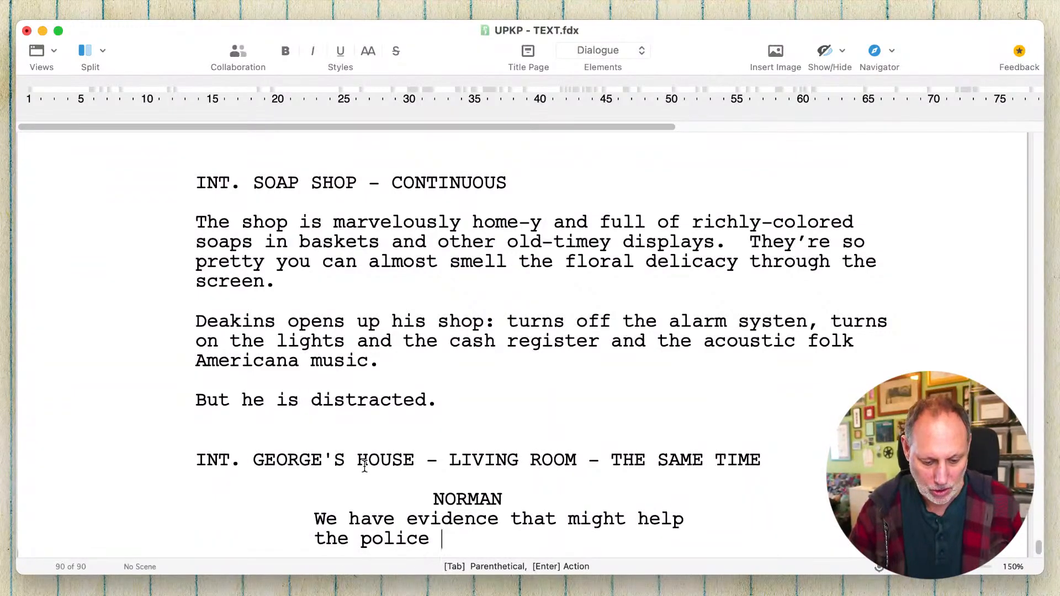
type("catch a seri")
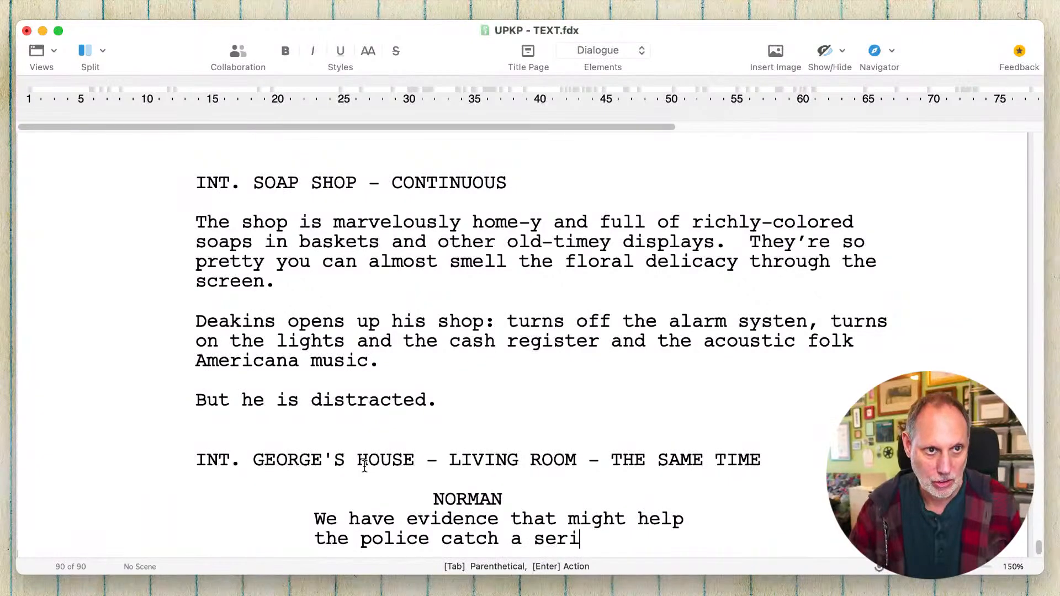
type("al killer.")
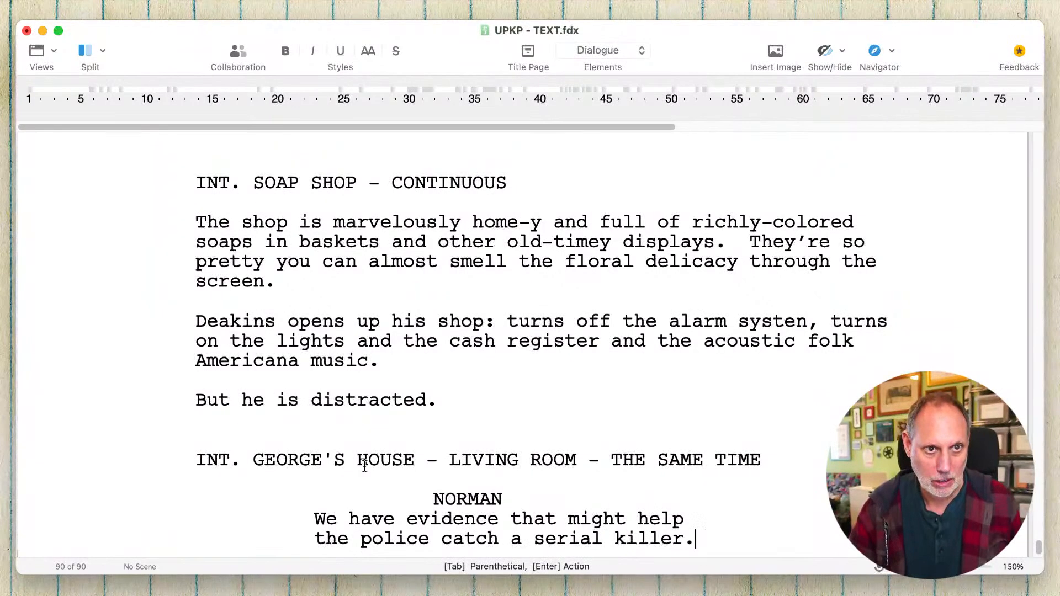
- Add MADELYN's reply "Retired serial killer." after Norman's dialogue and start a new character cue below it
key("Return")
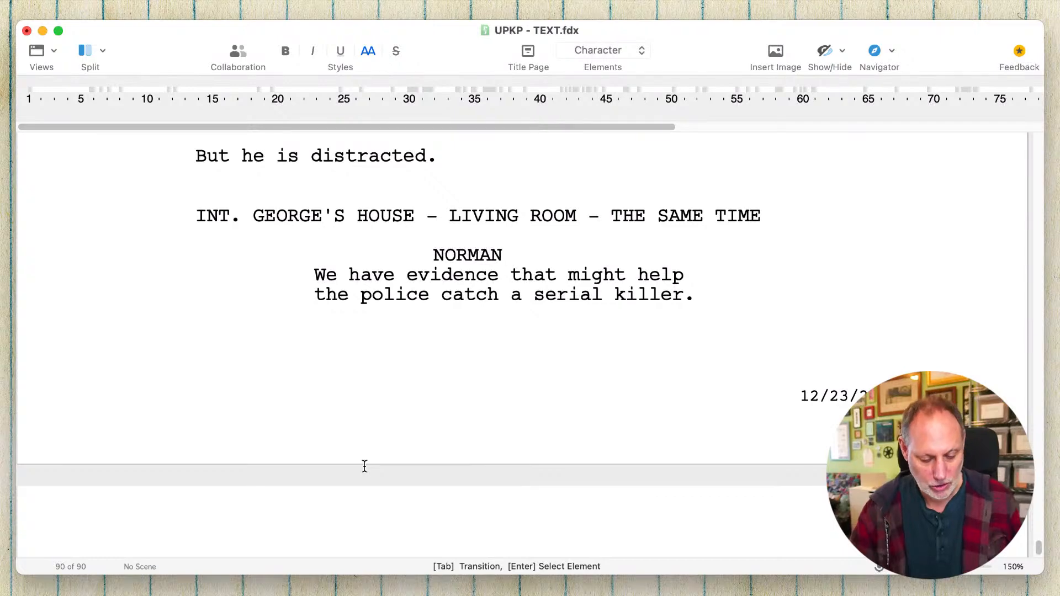
type("MA")
key("Return")
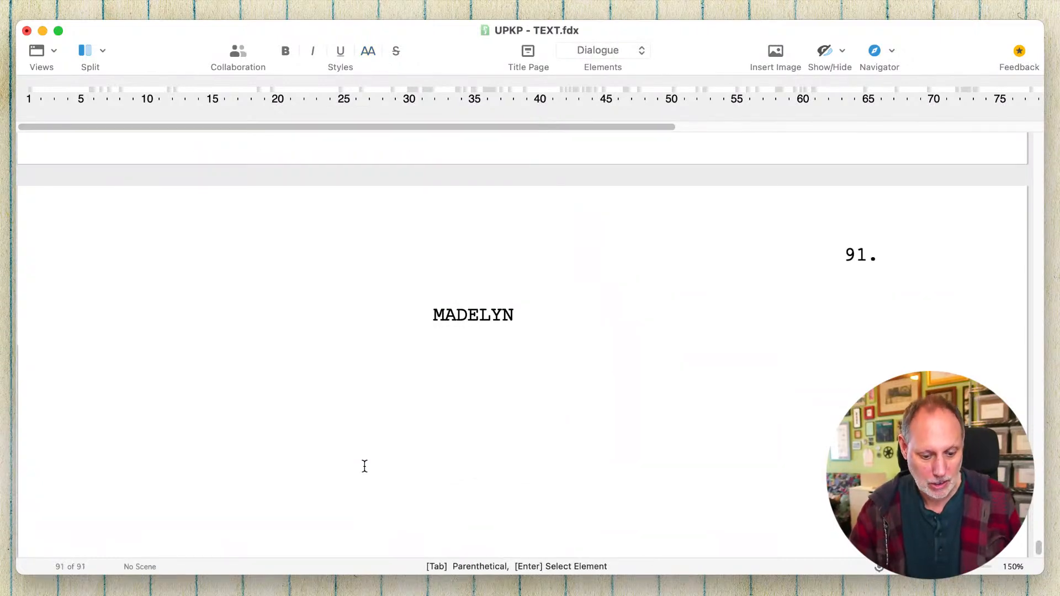
type("Retired s")
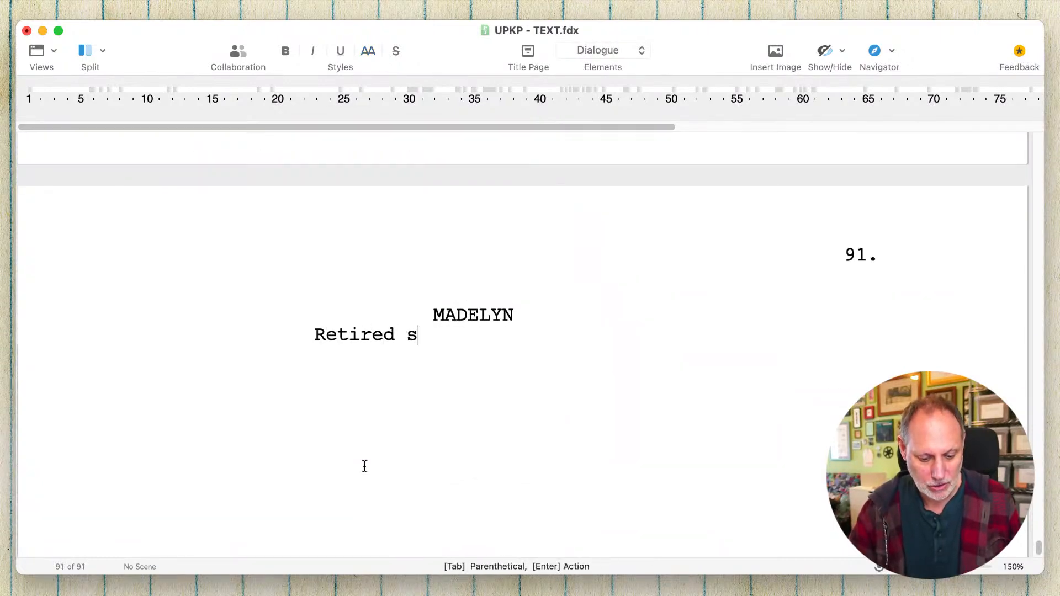
type("erial killer.")
key("Return")
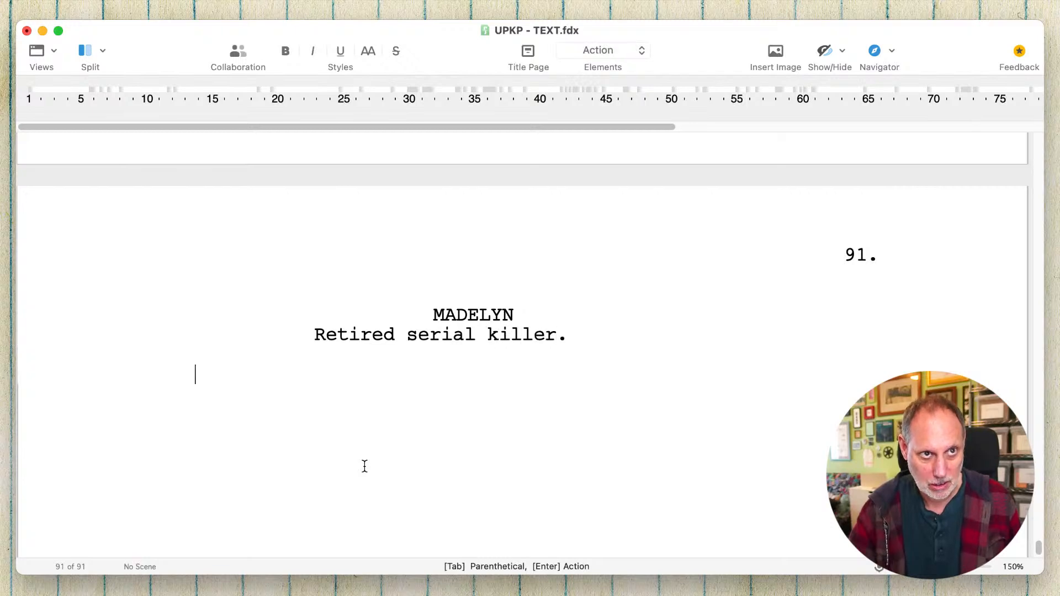
key("Tab")
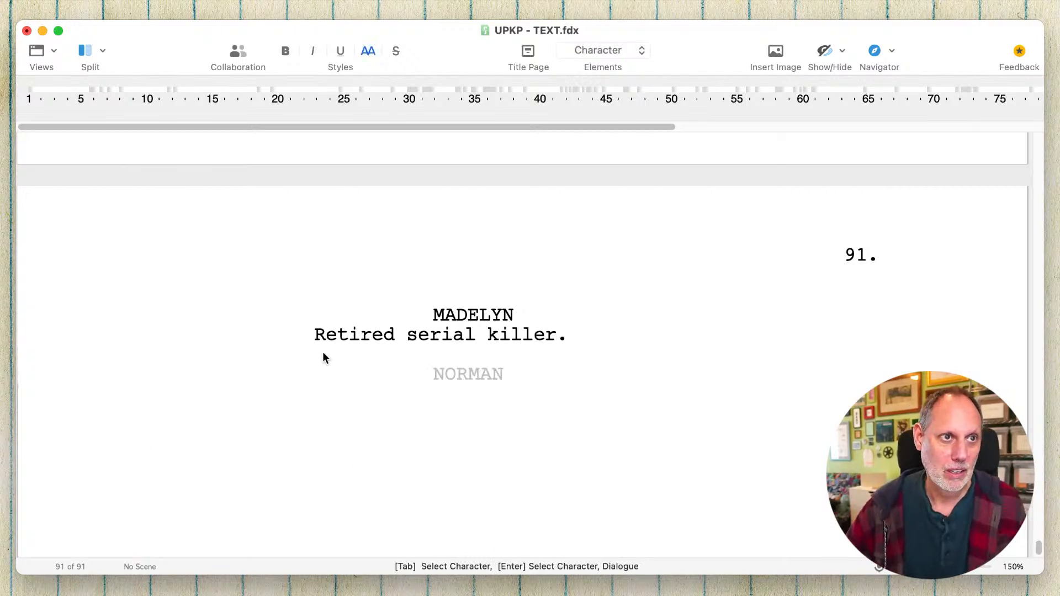
- Underline the word "Retired" in Madelyn's dialogue and place the cursor at the end of her line
double_click(332, 338)
key("super+u")
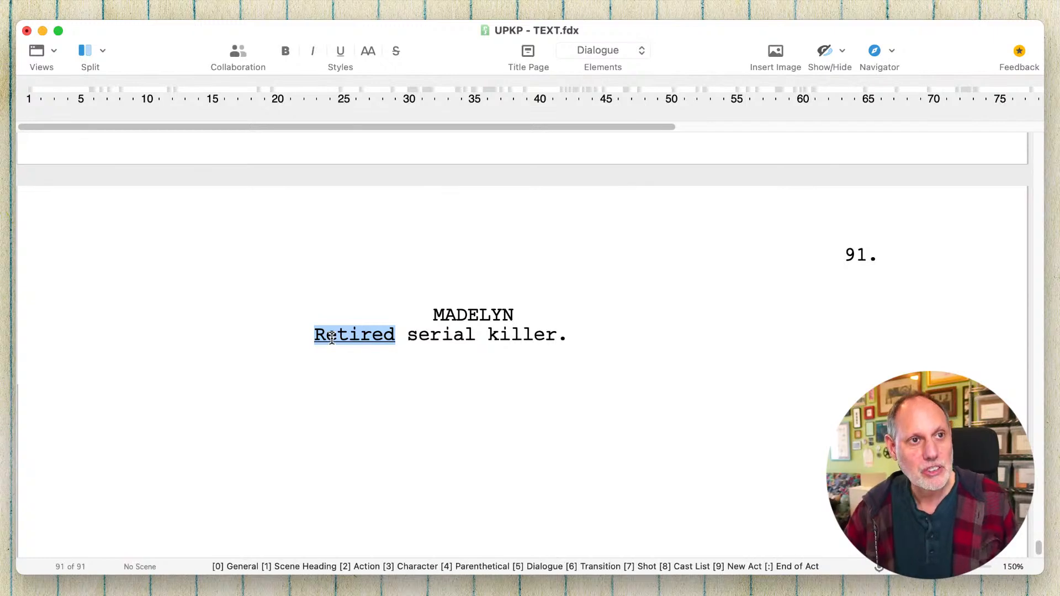
left_click(332, 338)
left_click(532, 352)
scroll(533, 352, "up", 5)
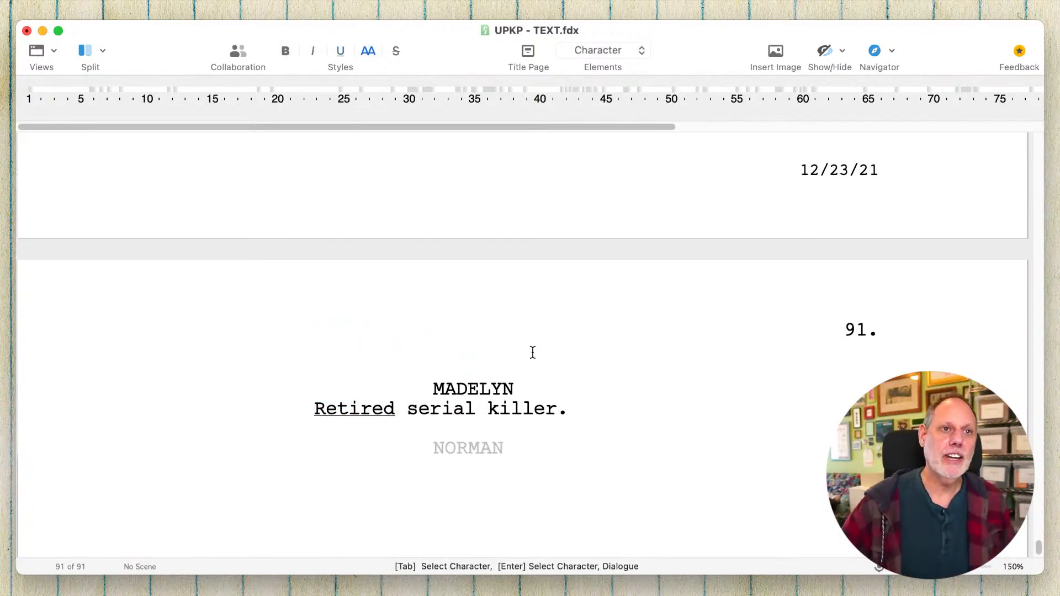
scroll(533, 352, "up", 2)
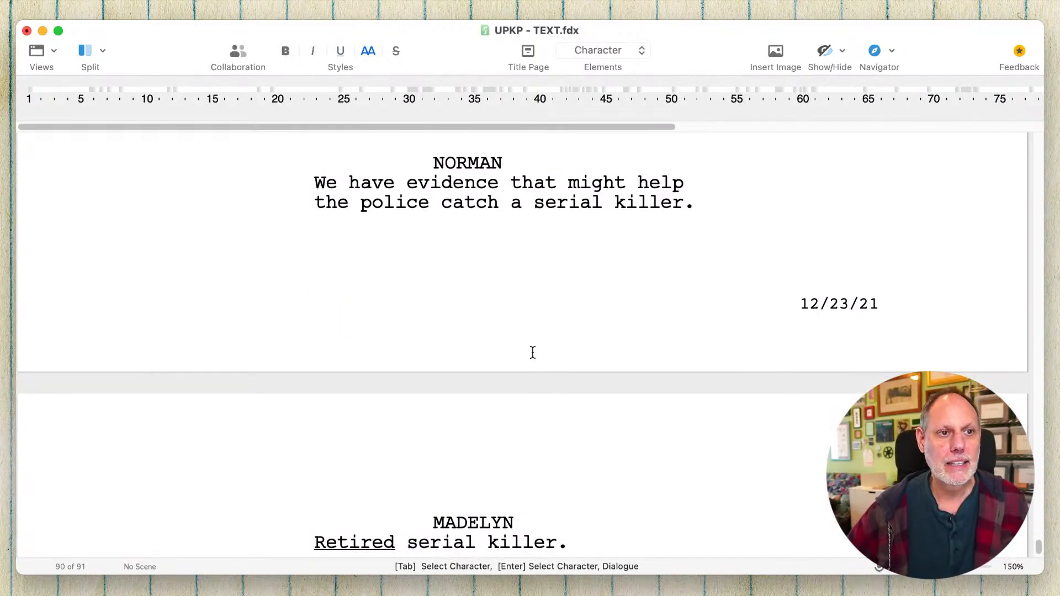
scroll(533, 352, "down", 6)
left_click(575, 333)
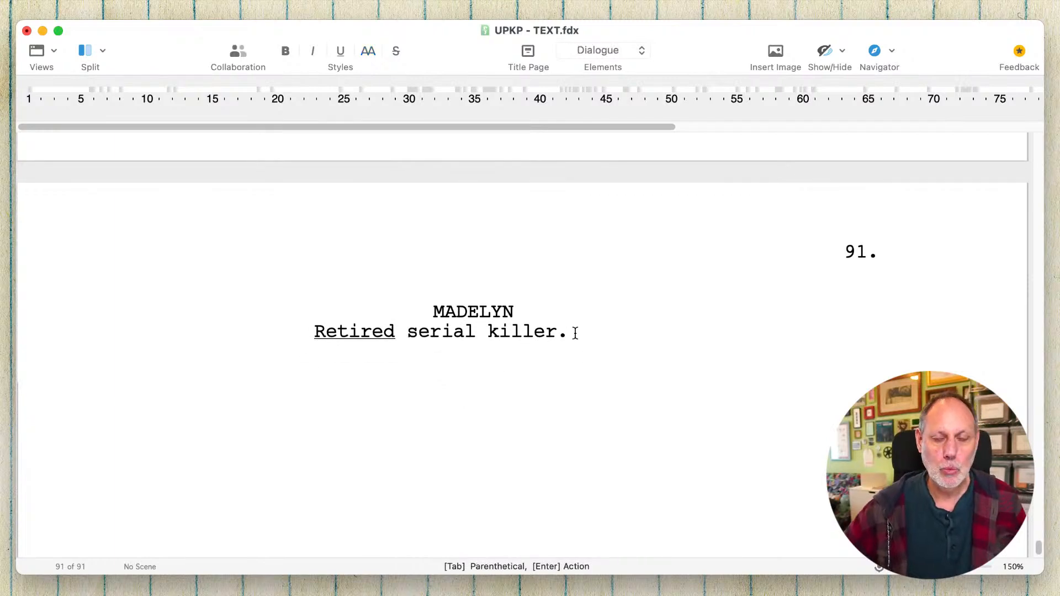
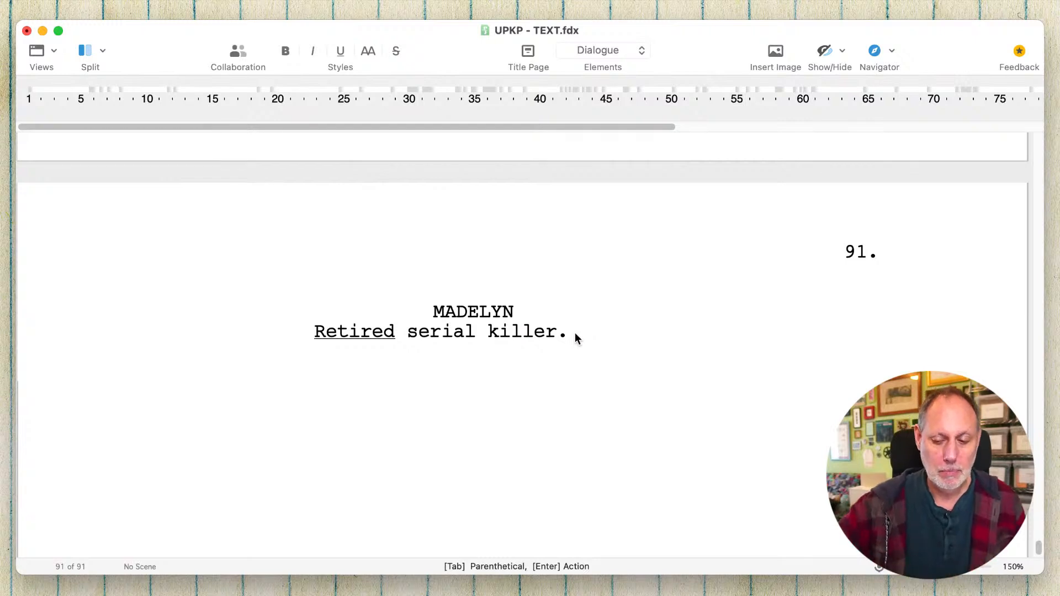
- Add a DUNDOSKI cue below Madelyn's line with the dialogue "Is there such a thing?"
scroll(575, 332, "up", 5)
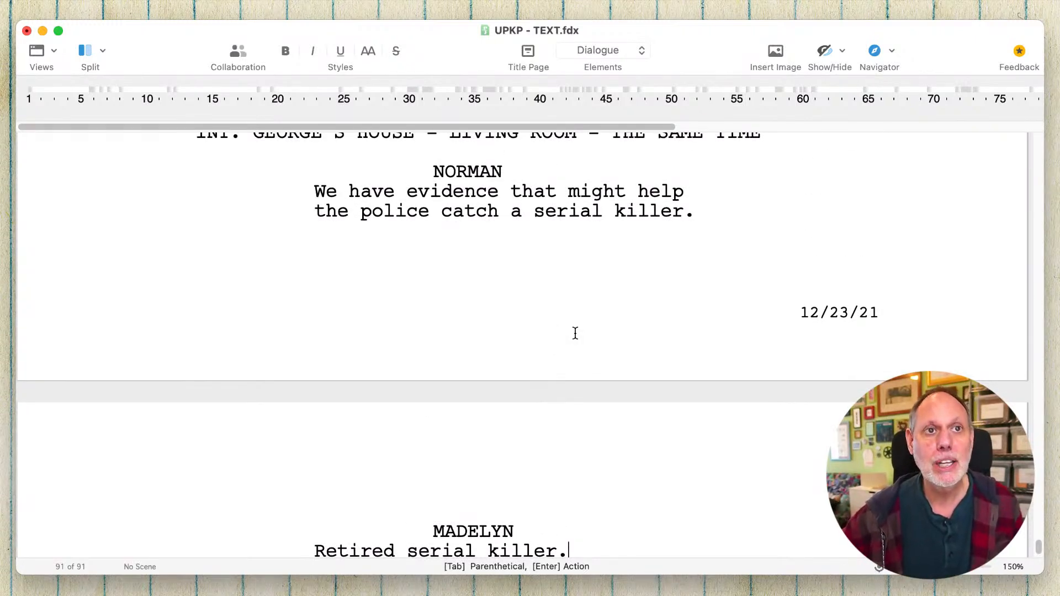
scroll(575, 333, "down", 4)
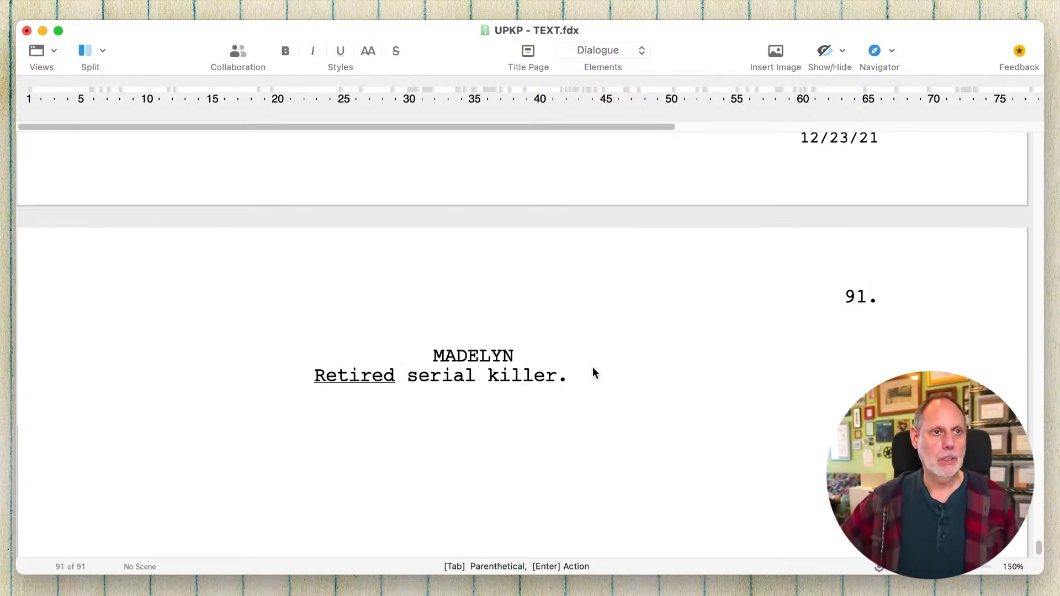
scroll(593, 369, "up", 3)
scroll(593, 367, "down", 1)
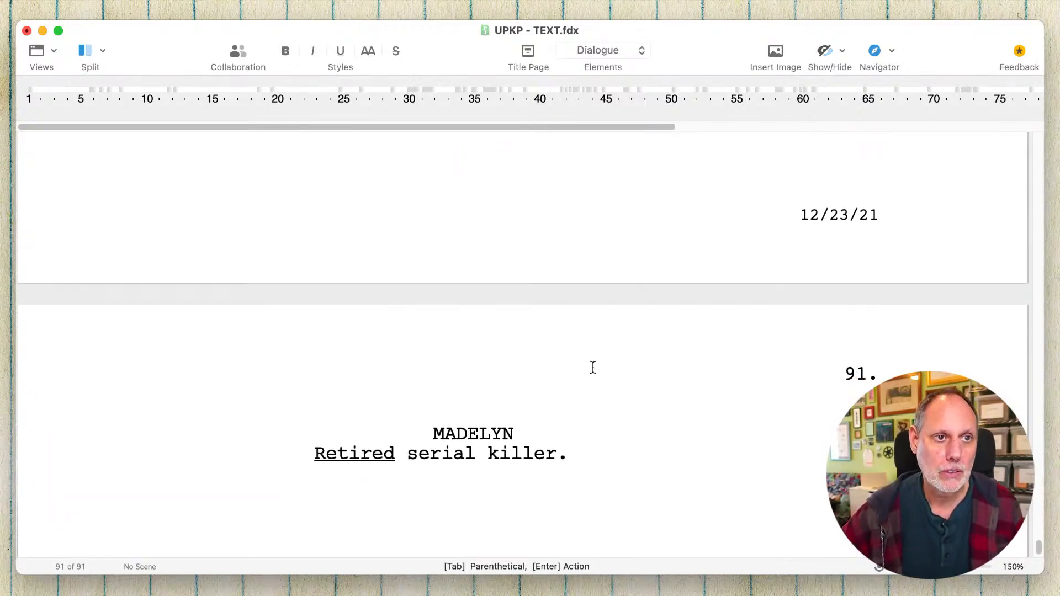
key("Return")
key("Tab")
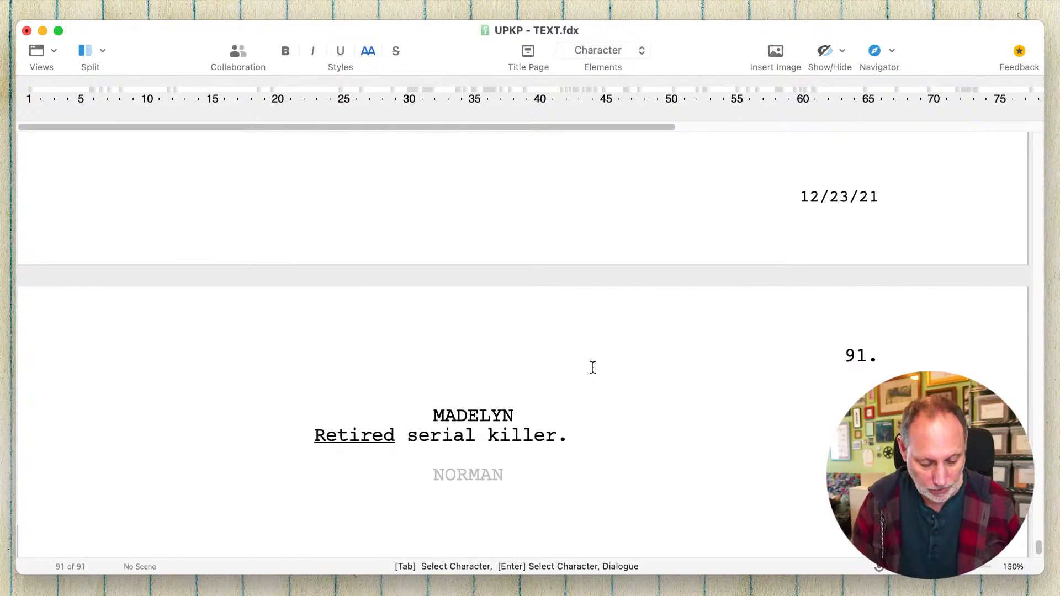
type("DU")
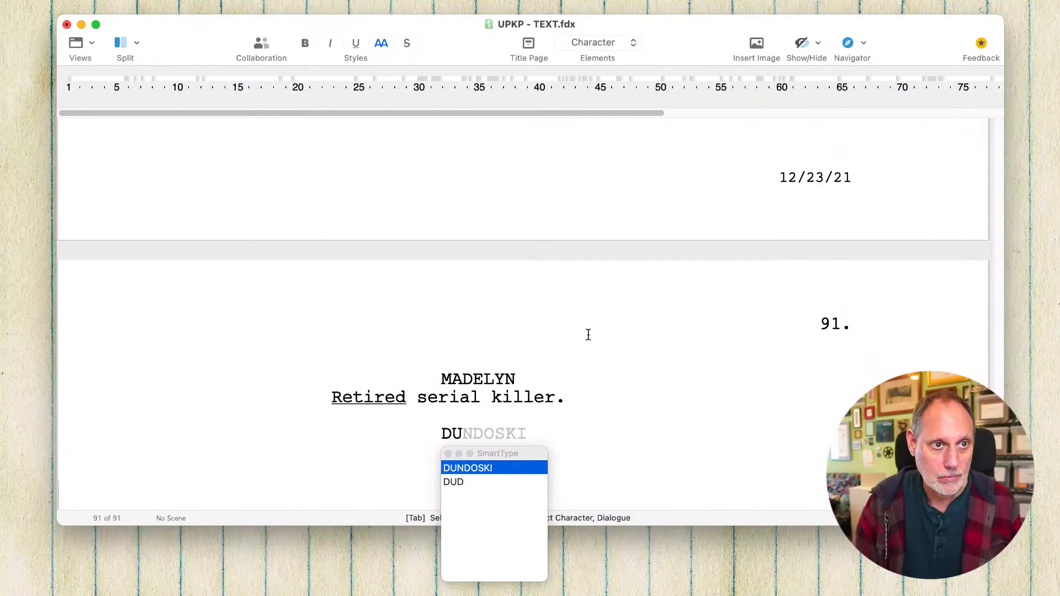
key("Return")
type("Is ther")
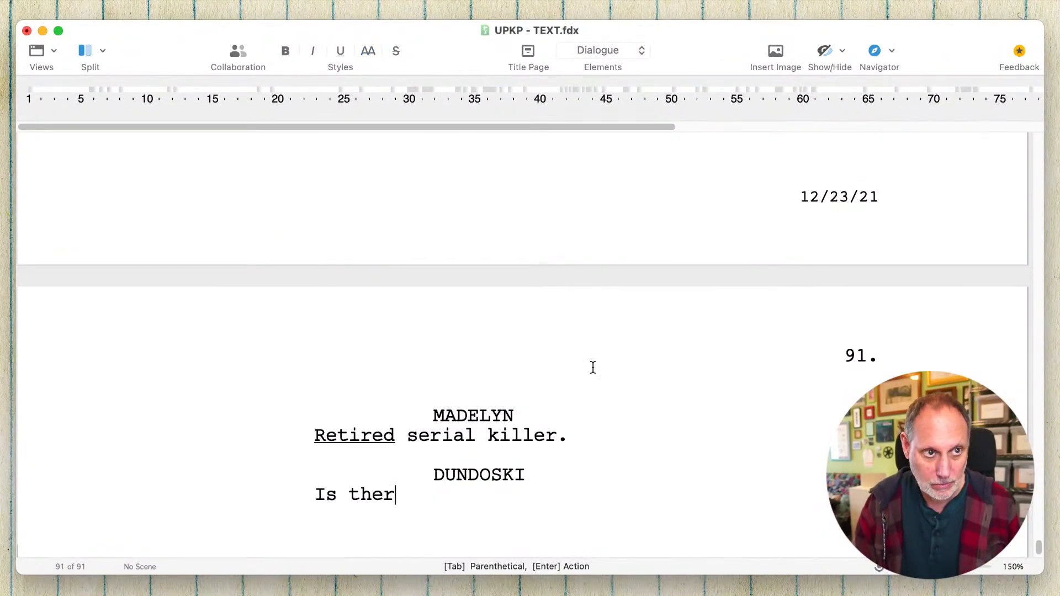
type("e such a thing?")
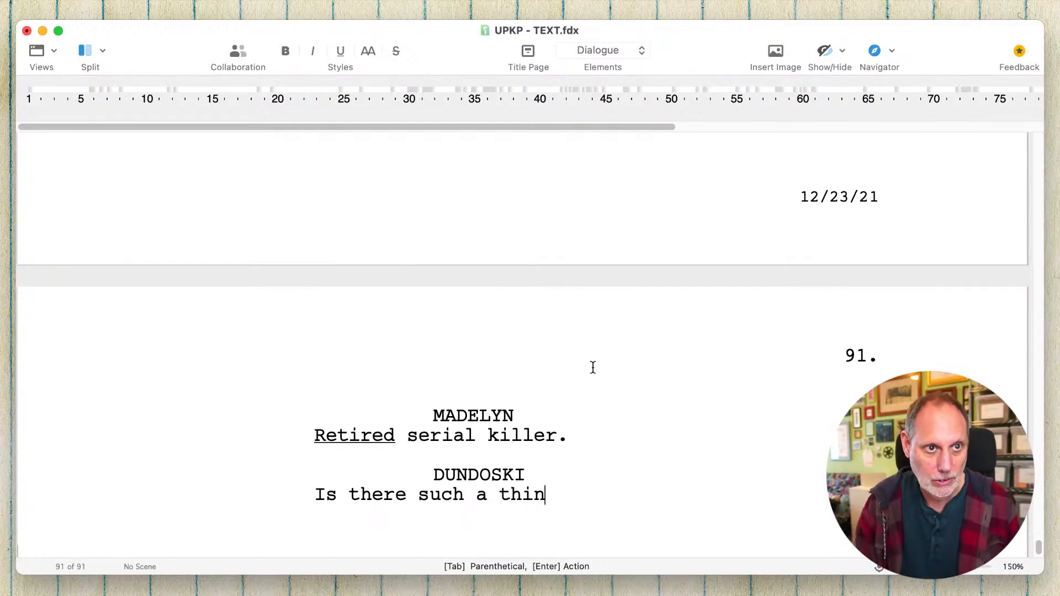
- Change the speaker of "Is there such a thing?" to MCLEAN
double_click(494, 479)
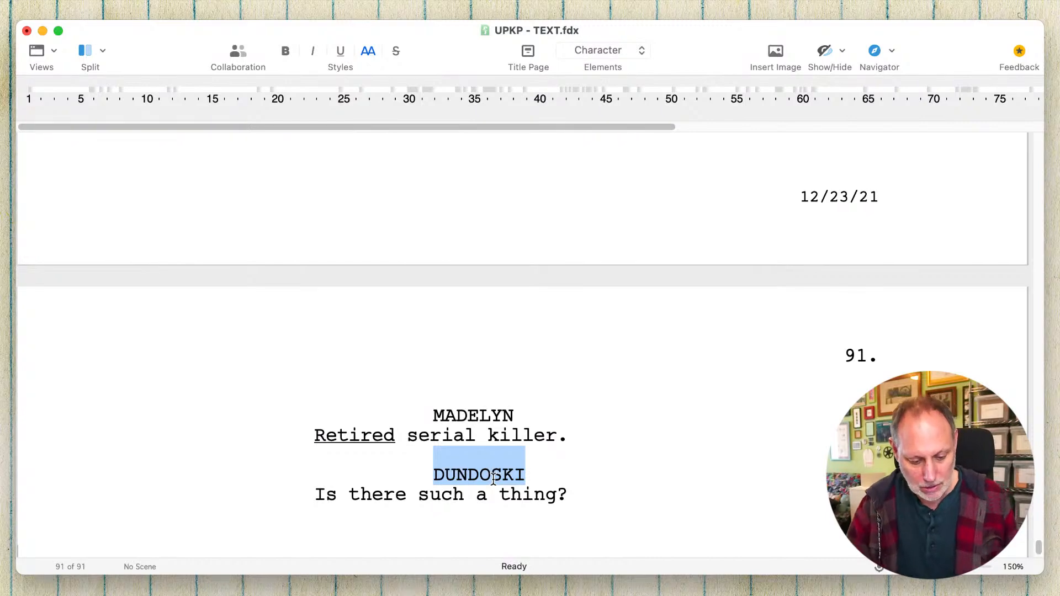
type("MCLEAN")
key("Return")
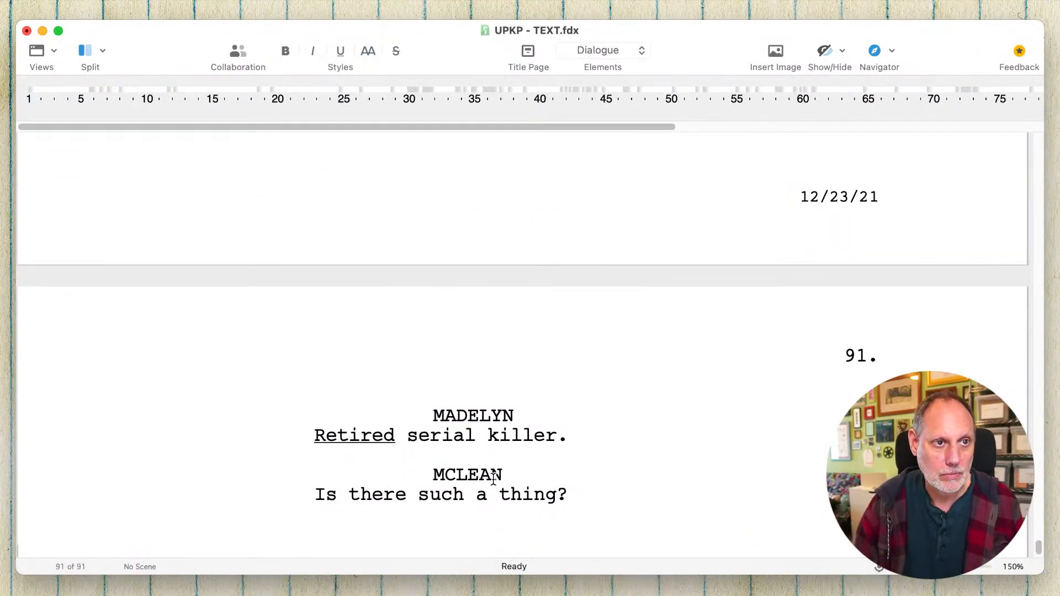
- Add DUNDOSKI's dialogue "And even if there is: doesn't he have to pay for what he did?" and save the script
key("Down")
key("Return")
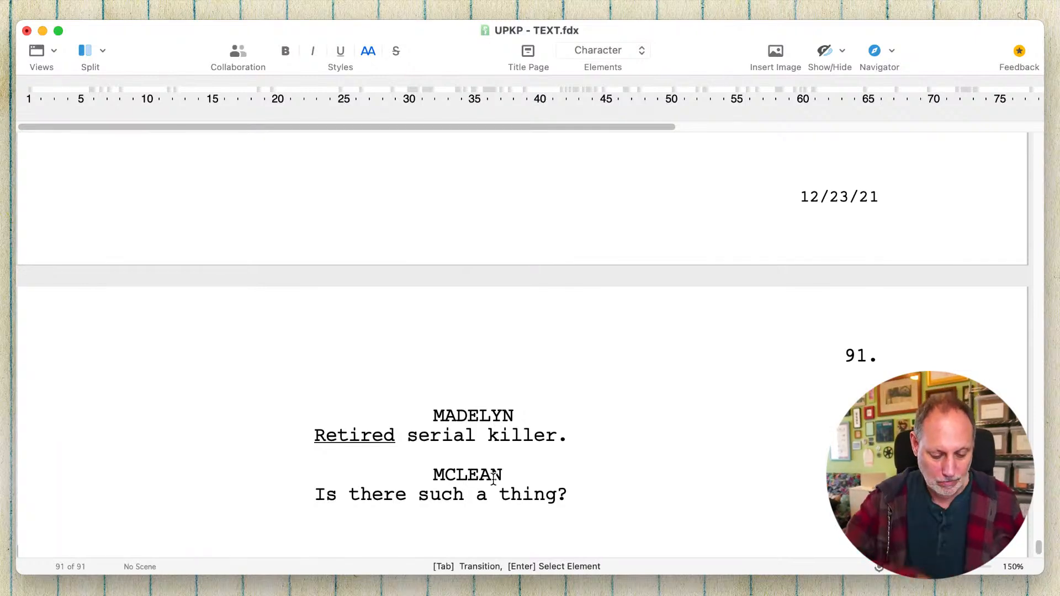
type("DU")
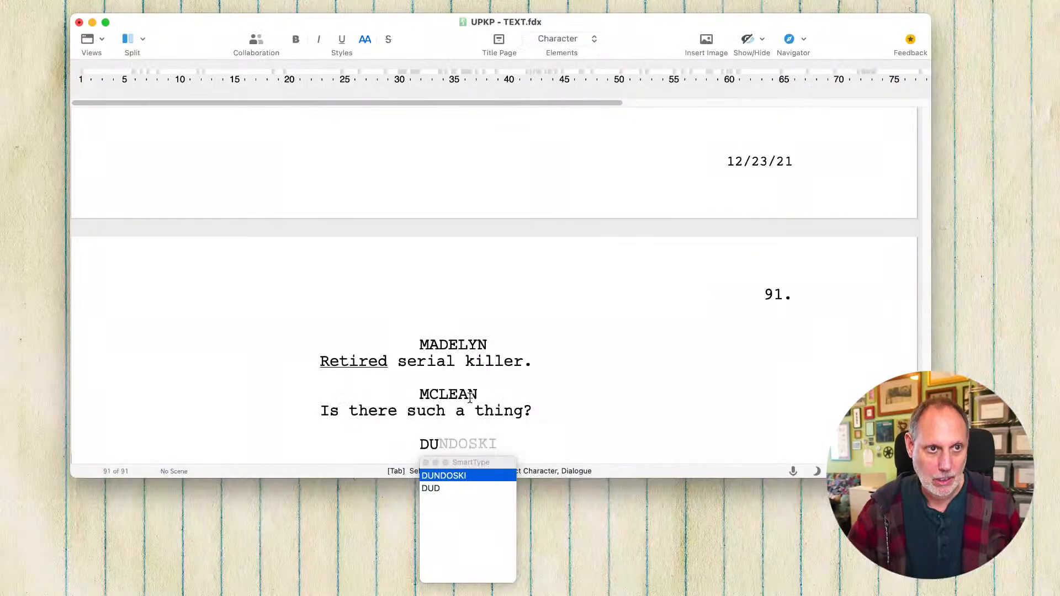
key("Return")
type("And ev")
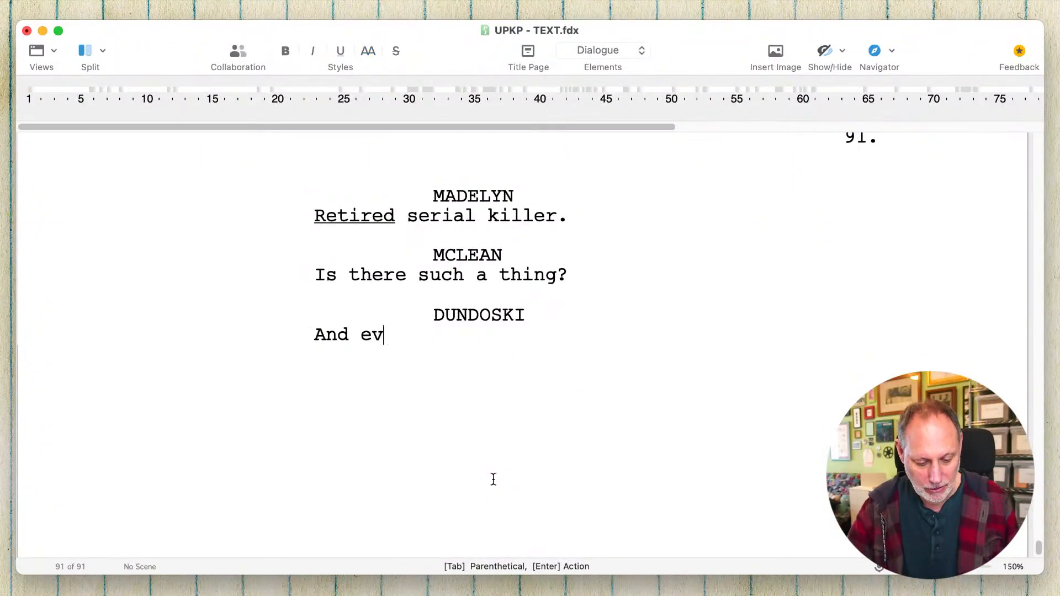
type("en if t")
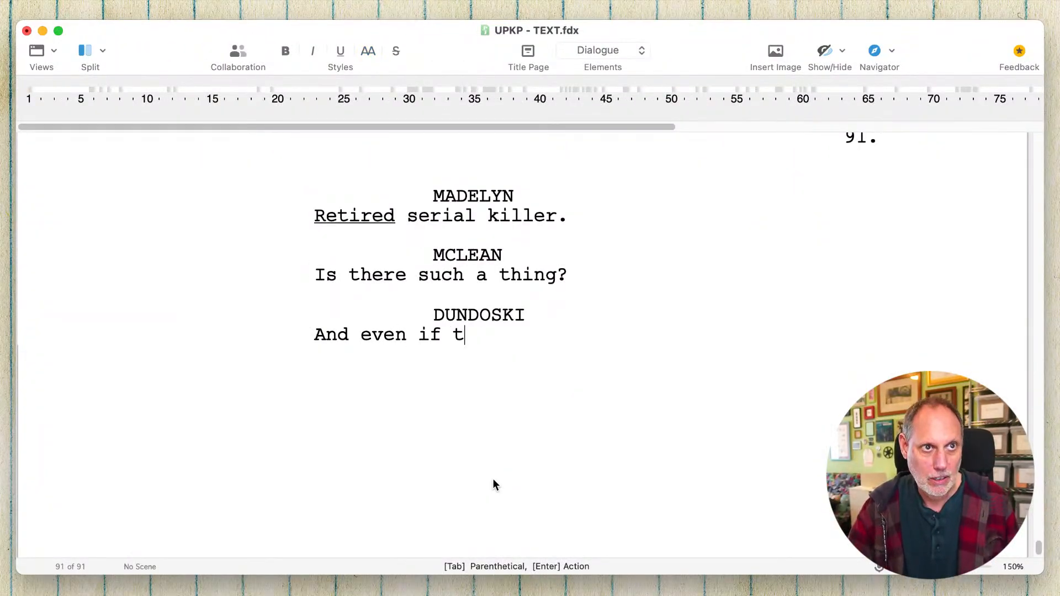
type("here is: w")
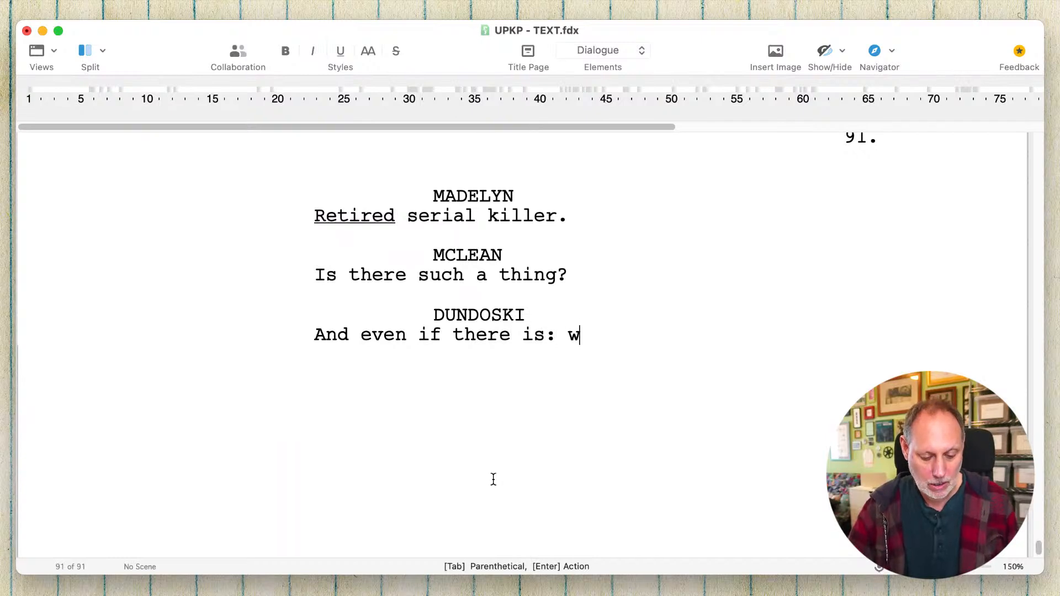
key("BackSpace")
type("doesn't he have t")
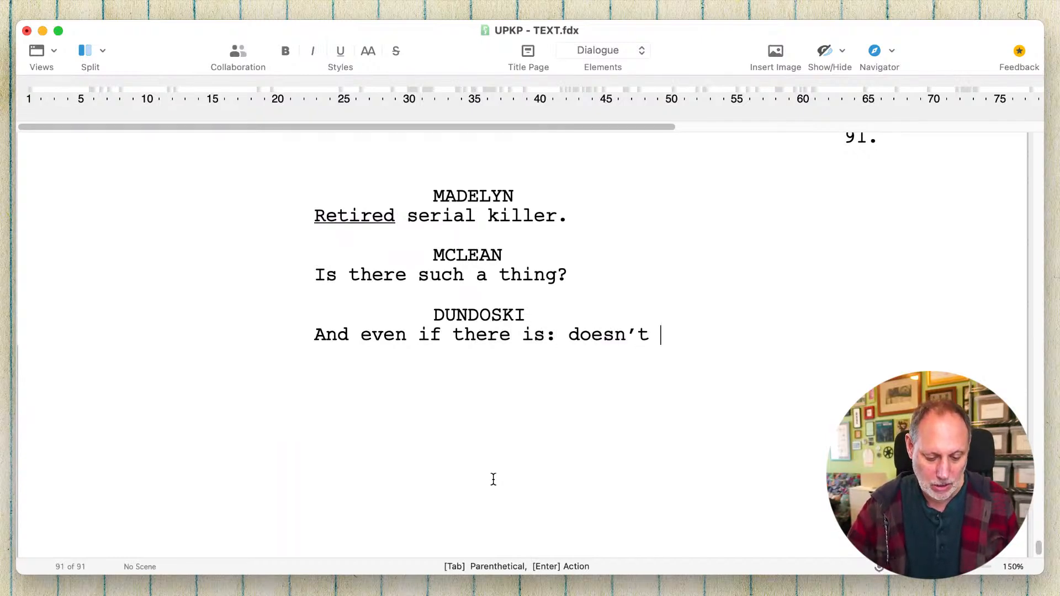
type("o pay")
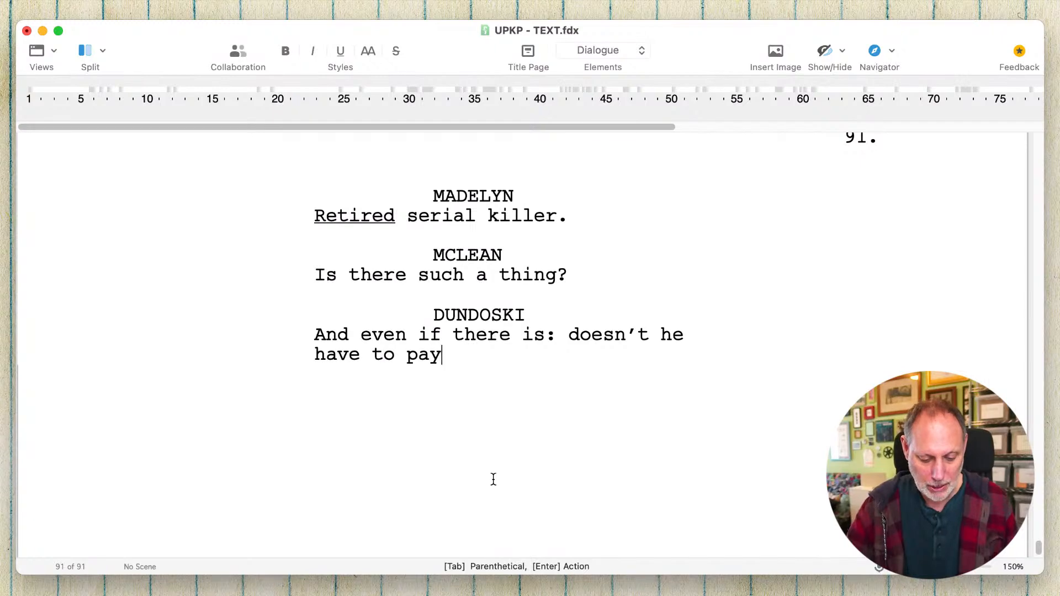
type(" for what he did?")
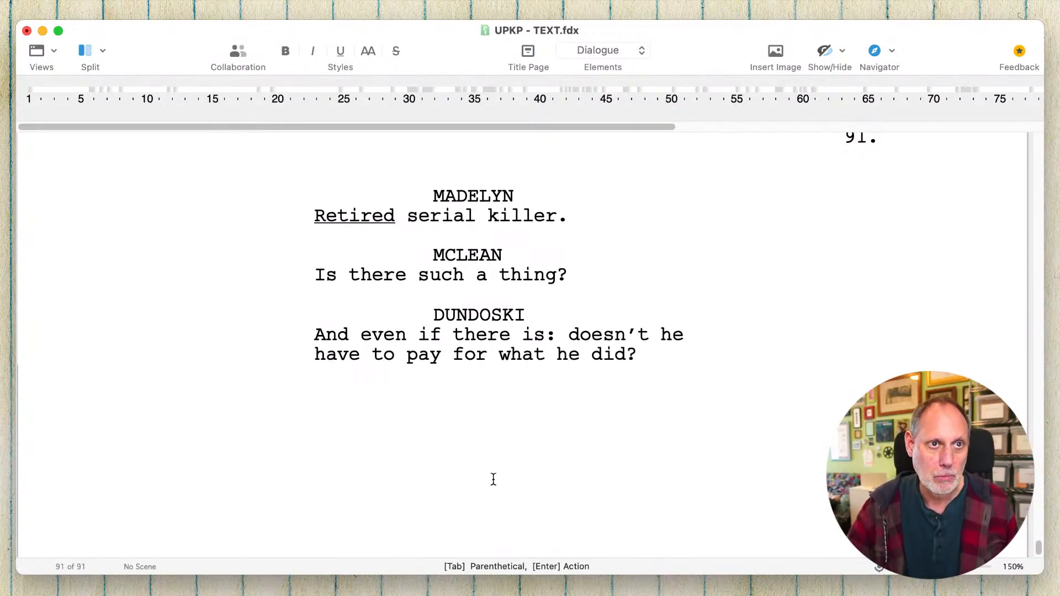
key("Return")
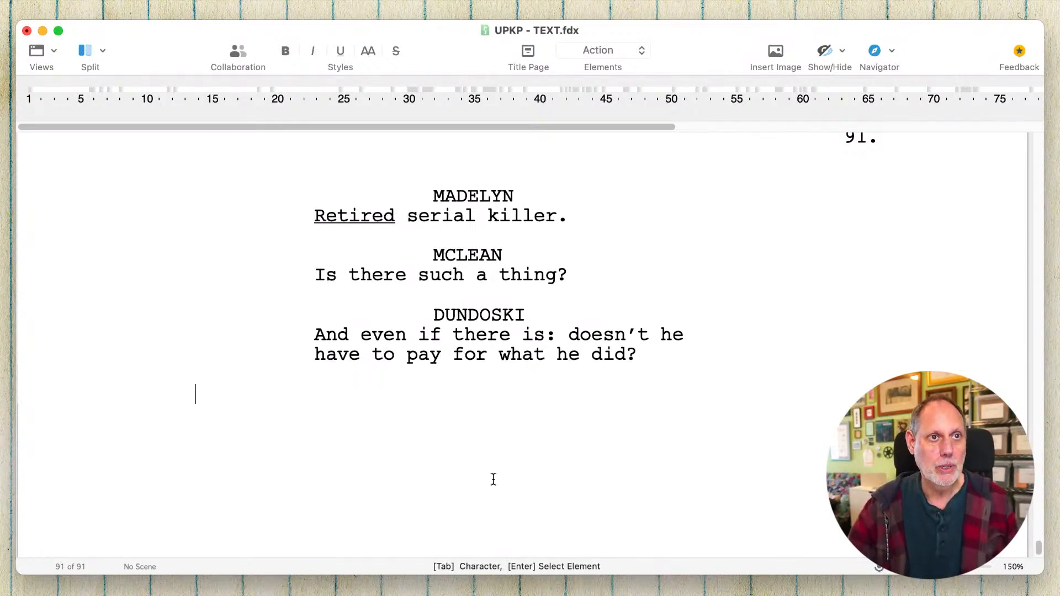
key("super+s")
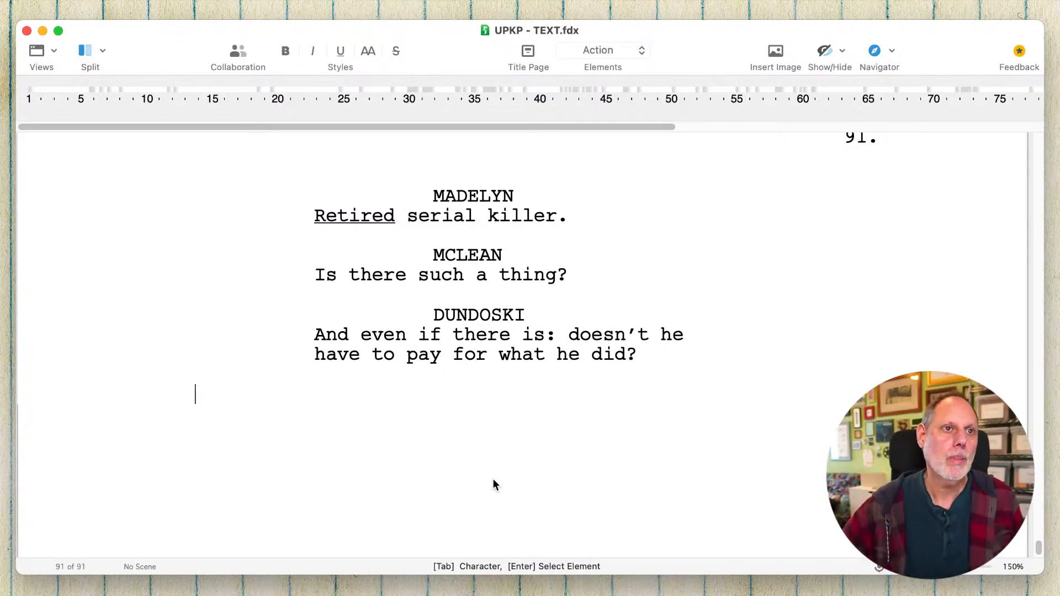
- Change the speaker of "Is there such a thing?" to SHRIMPTON
double_click(476, 256)
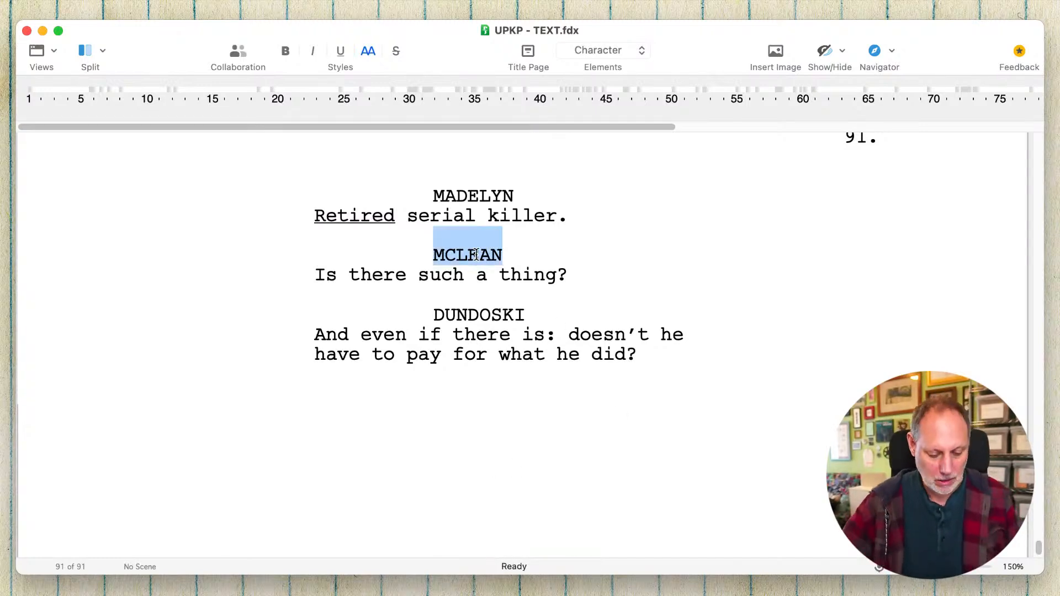
type("SH")
key("Return")
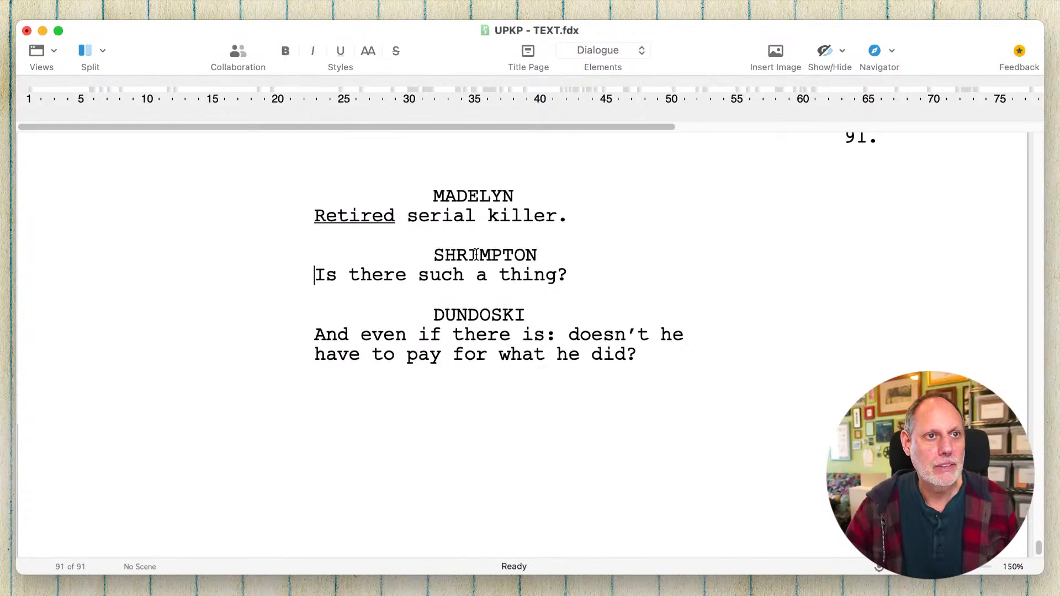
- Add a MCLEAN character cue below Dundoski's dialogue
left_click(479, 381)
key("Return")
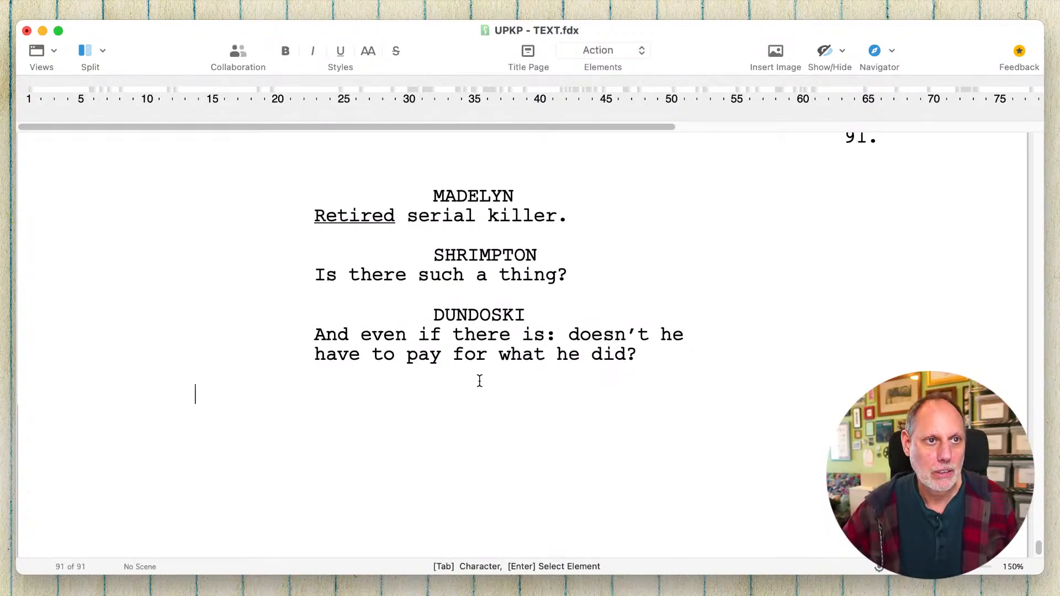
key("Tab")
type("MC")
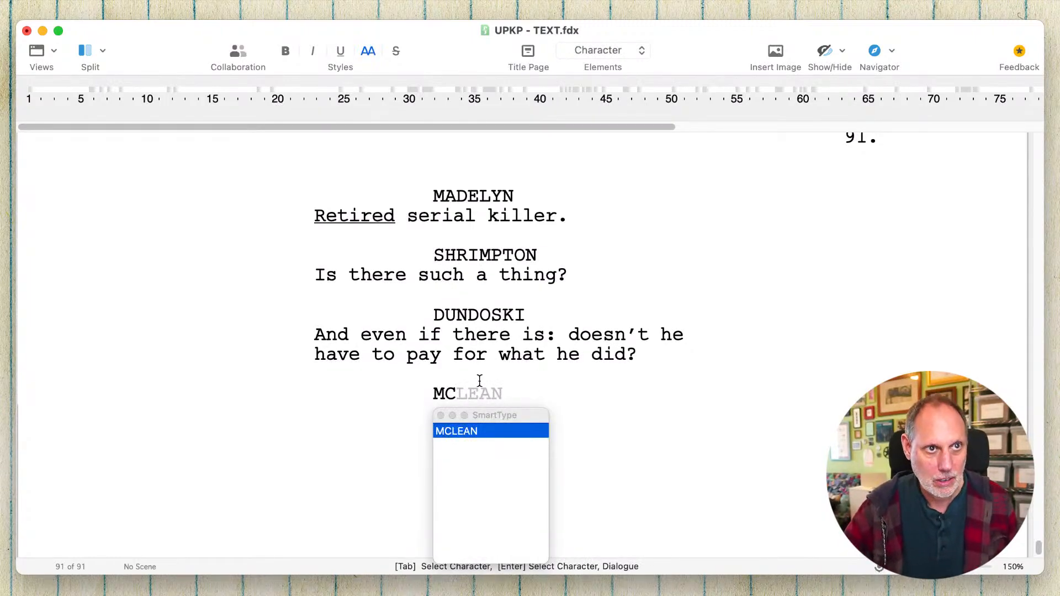
key("Return")
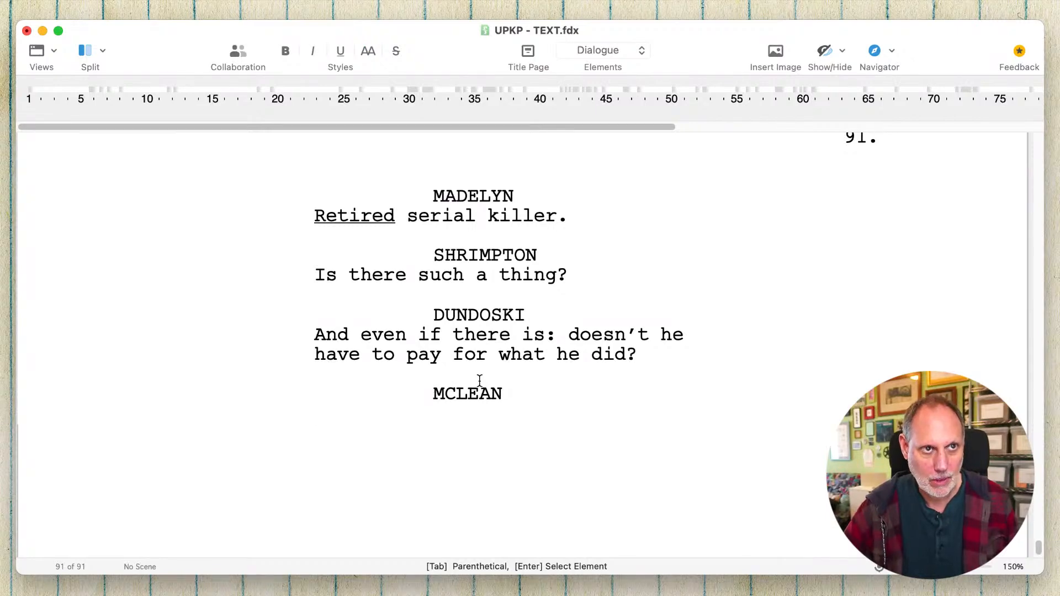
type("And more ")
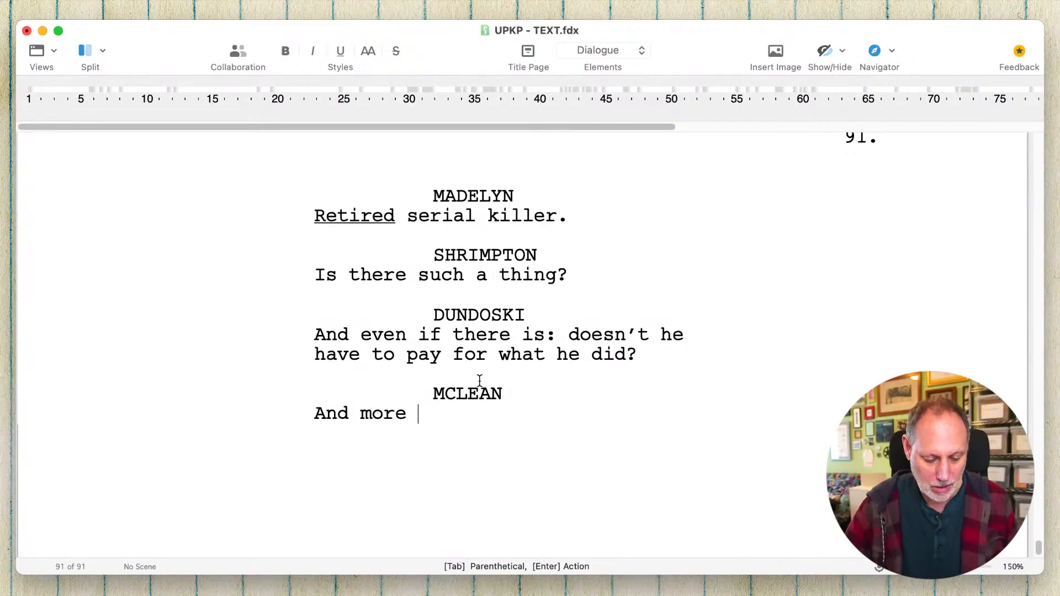
type("important")
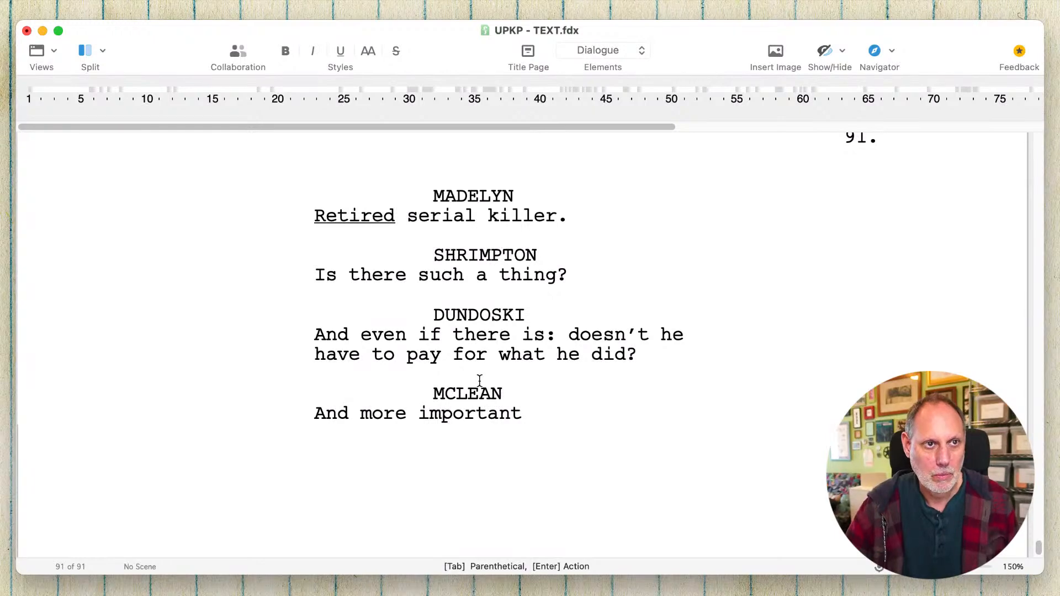
key("BackSpace")
key("BackSpace")
key("BackSpace")
key("BackSpace")
key("BackSpace")
key("BackSpace")
key("BackSpace")
key("BackSpace")
key("BackSpace")
key("BackSpace")
key("BackSpace")
key("BackSpace")
key("BackSpace")
key("BackSpace")
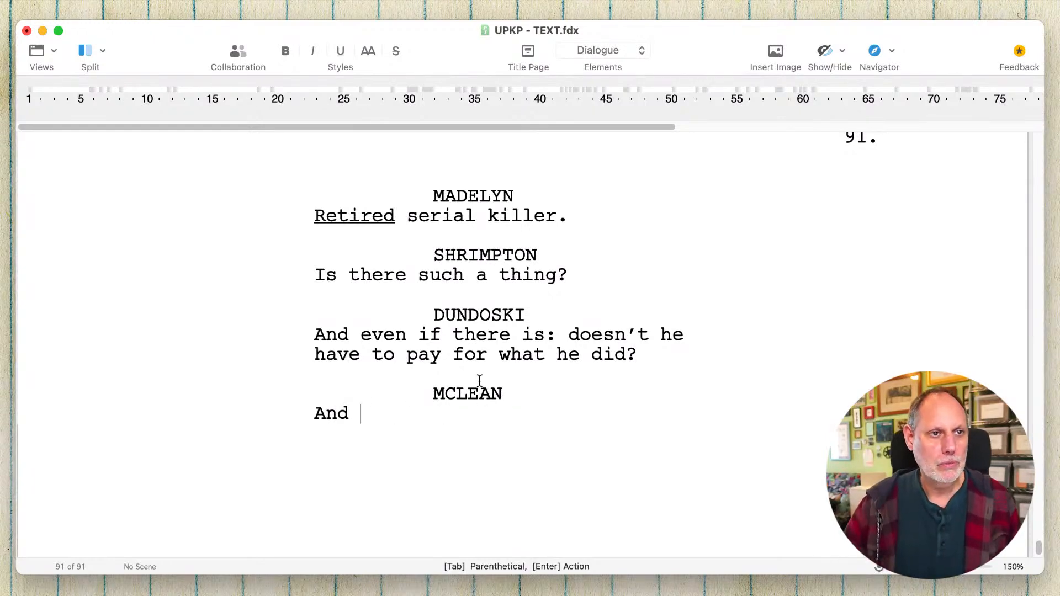
key("BackSpace")
key("BackSpace")
key("BackSpace")
key("BackSpace")
- Give MCLEAN the dialogue "What do you mean, “evidence”?" with the word evidence in quotation marks
type("What")
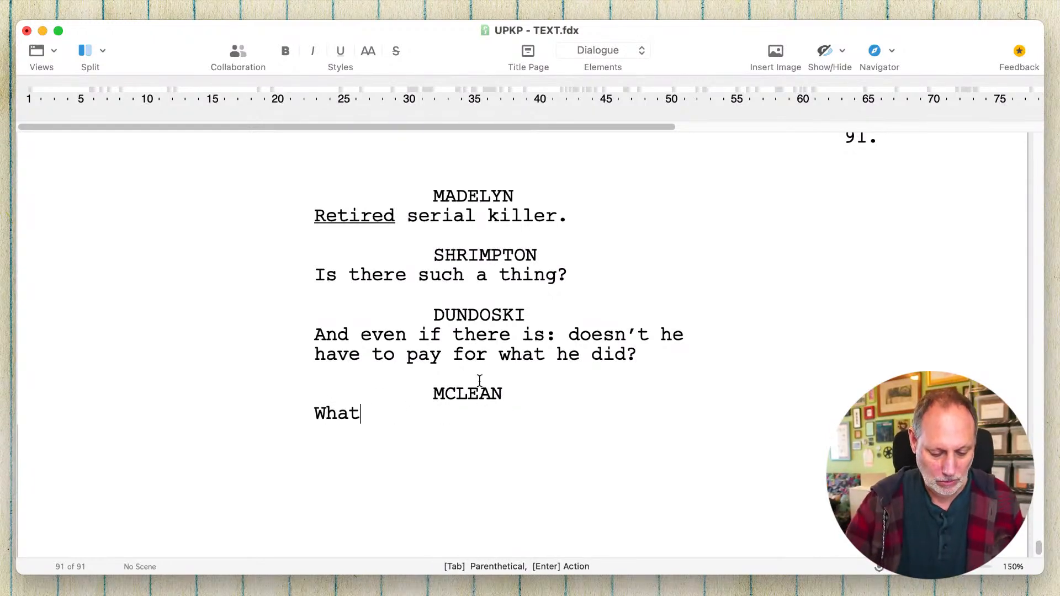
type(" do you mean, ")
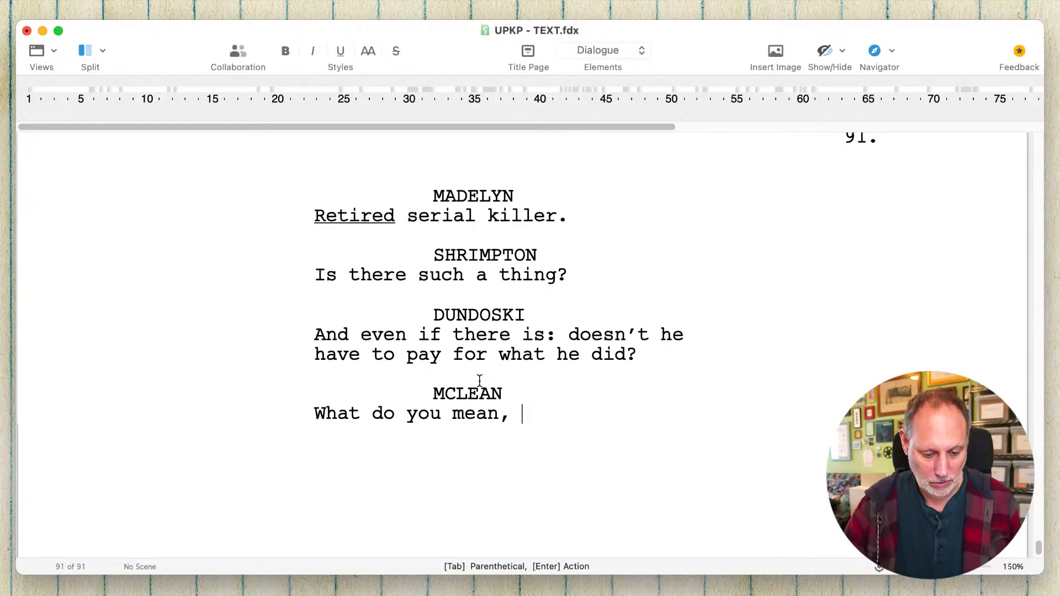
type("“ev")
key("BackSpace")
key("BackSpace")
type("\"evi")
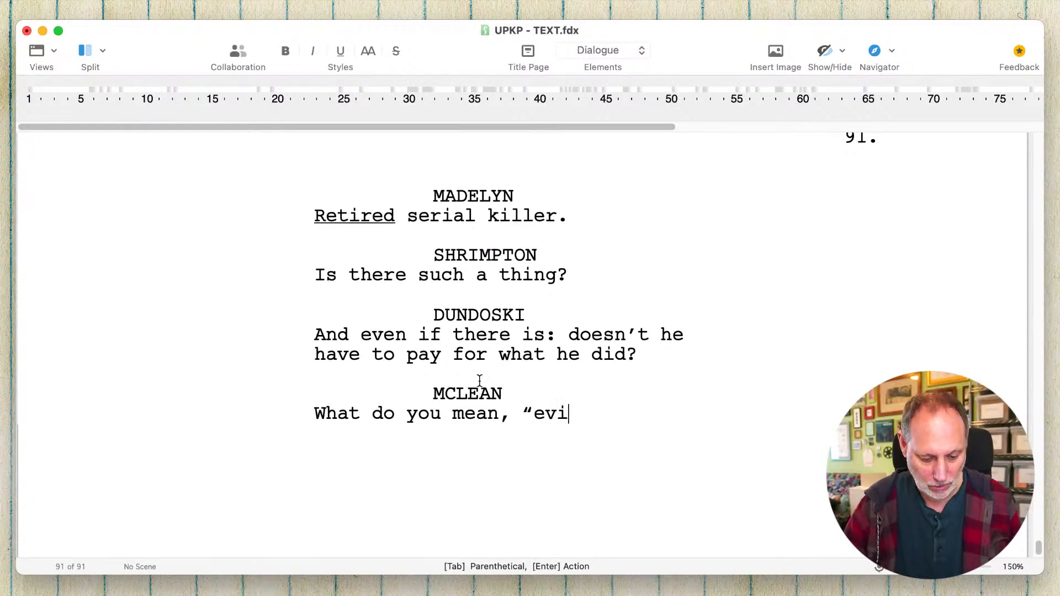
type("dence\"")
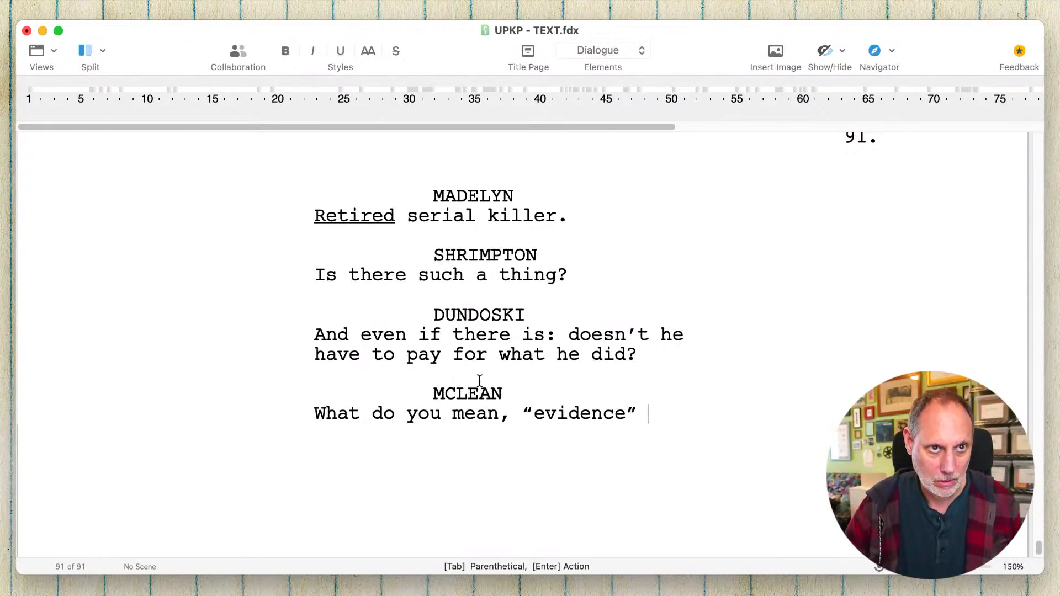
key("BackSpace")
type("?")
- Add a NORMAN character cue below McLean's dialogue
key("Return")
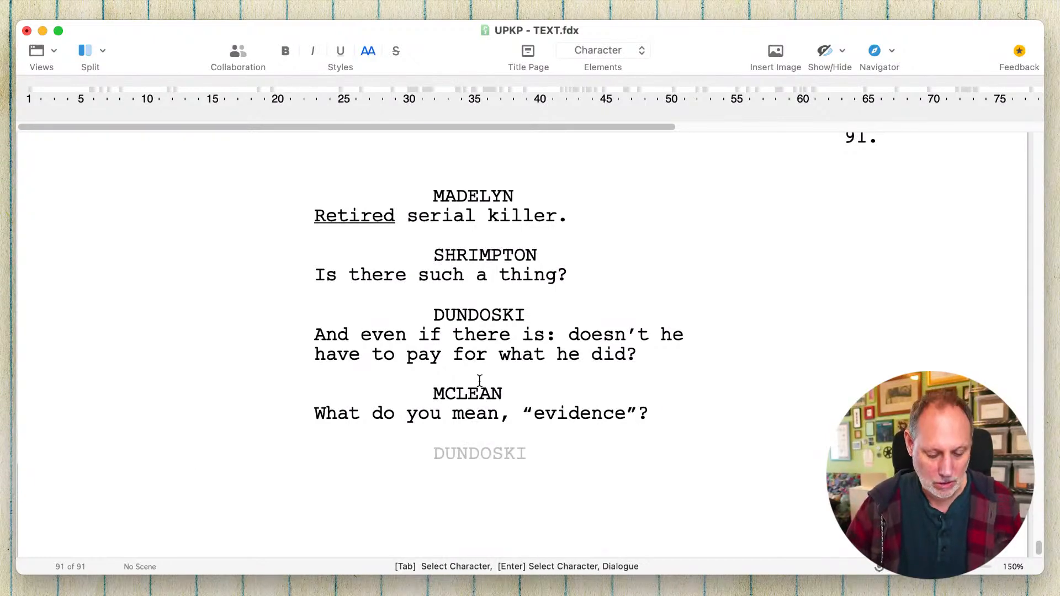
type("NOR")
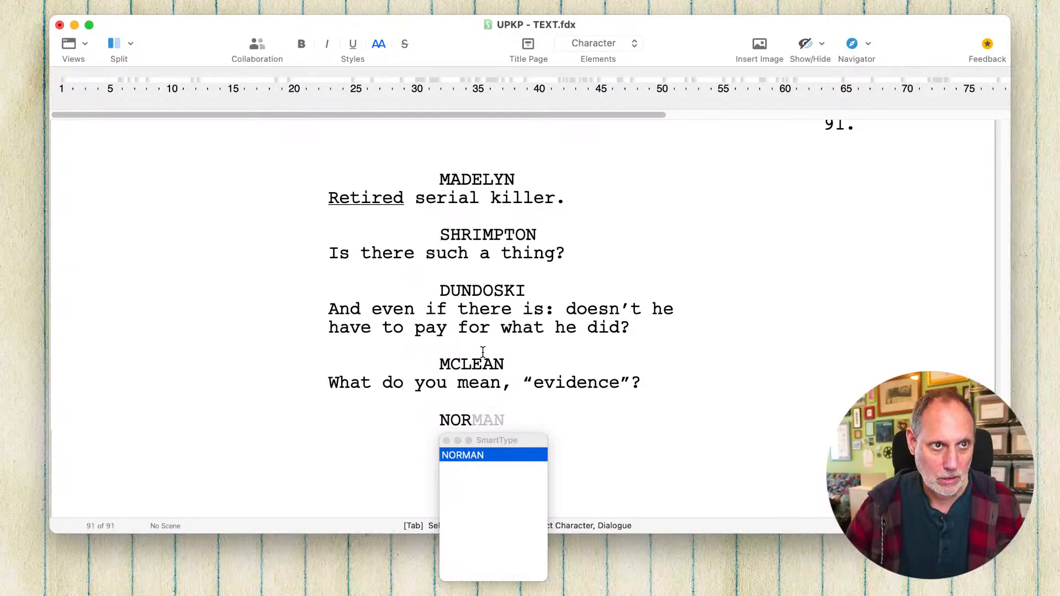
key("Return")
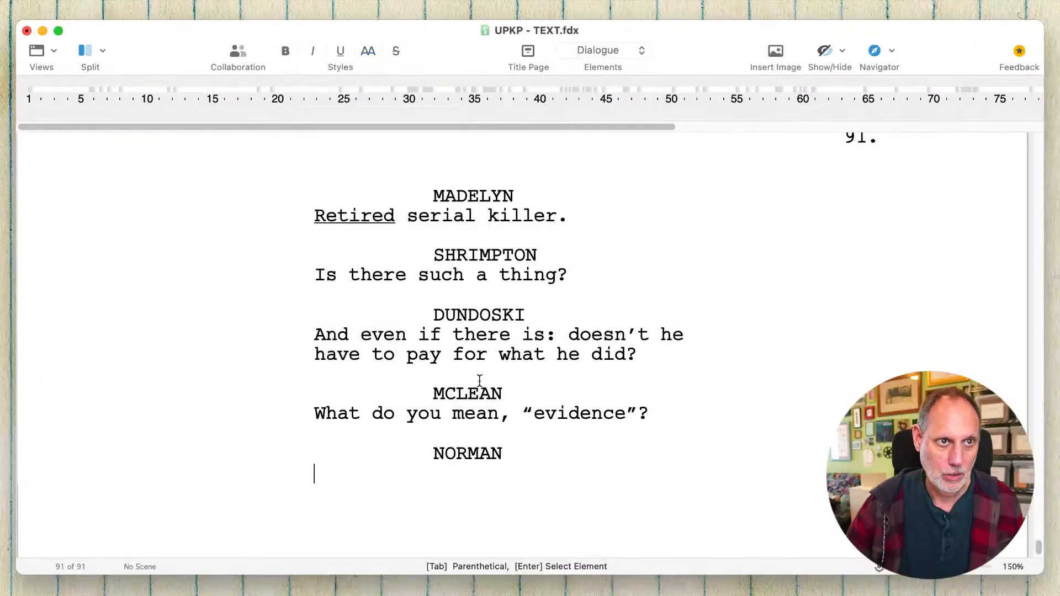
- Extend McLean's dialogue about the “evidence” with the question "Did he give something away in the call?"
left_click(677, 413)
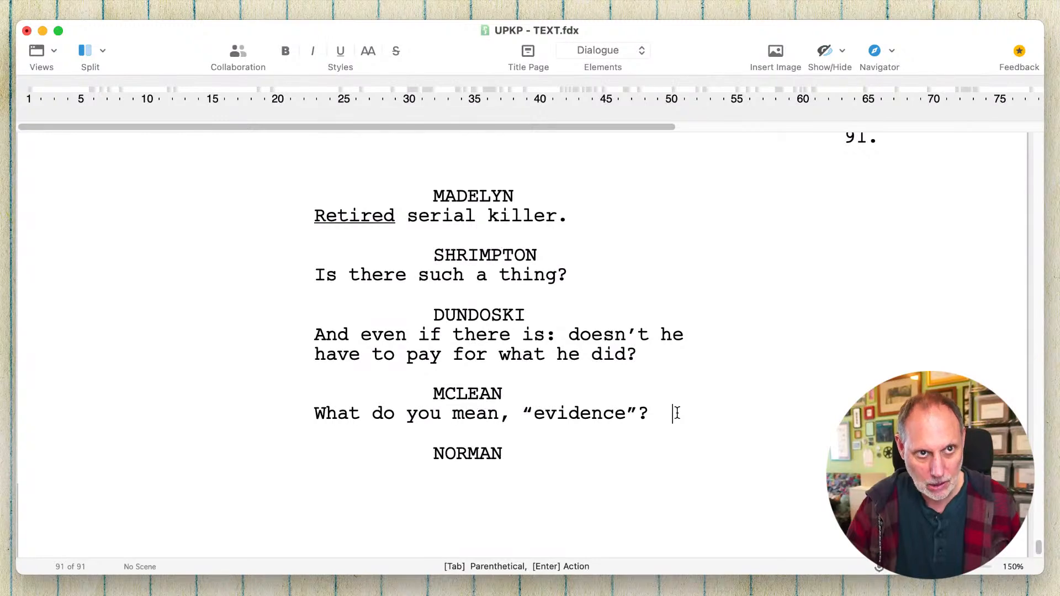
type("Did he g")
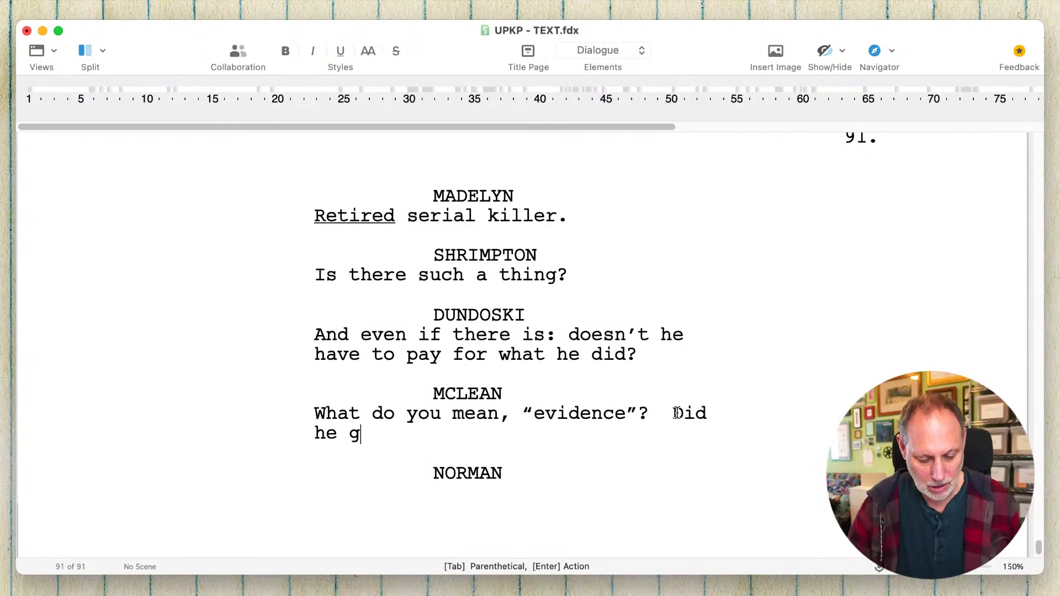
type("ive something awa")
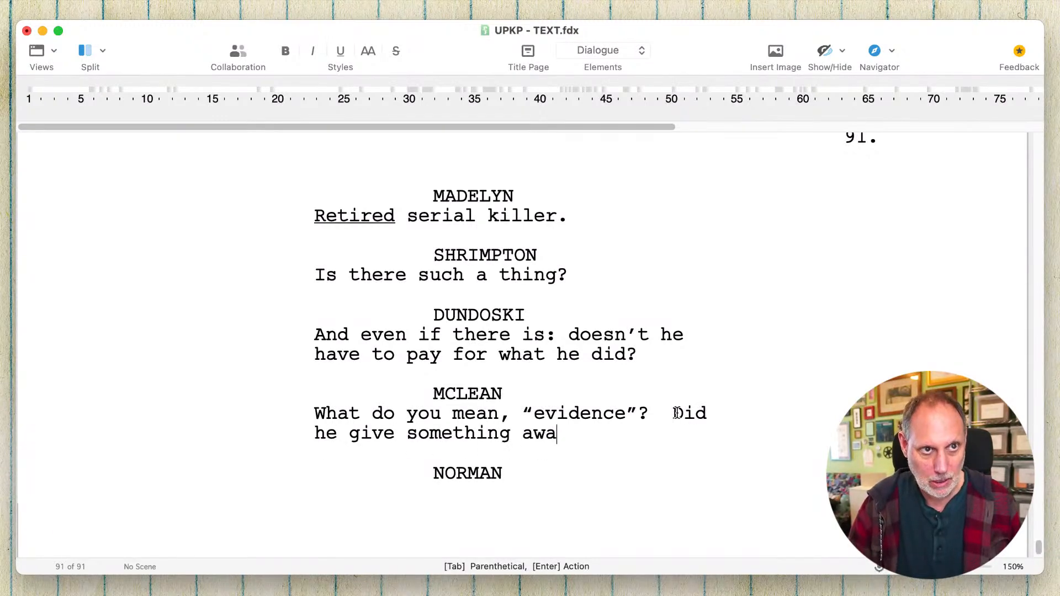
type("y in the call")
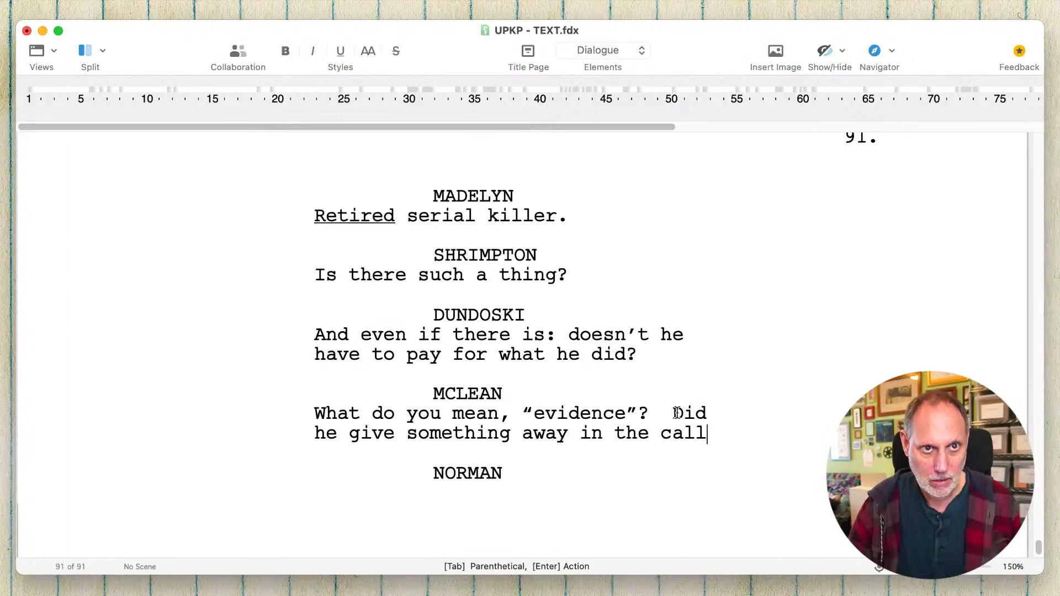
type("?")
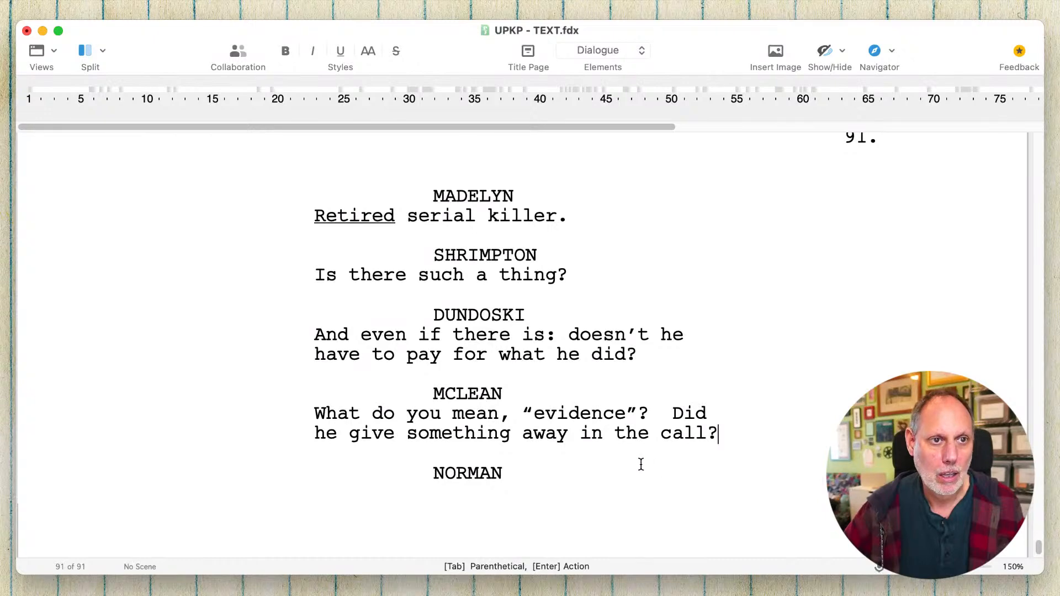
- Give NORMAN the dialogue "The call is evidence." with the word "is" underlined
left_click(582, 500)
type("The c")
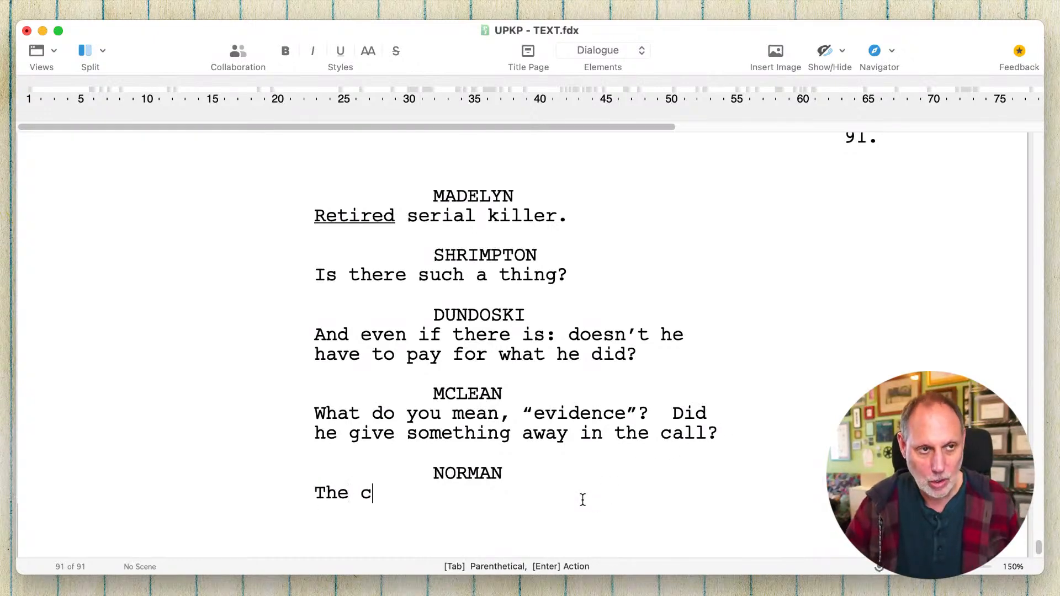
type("all is evidence.")
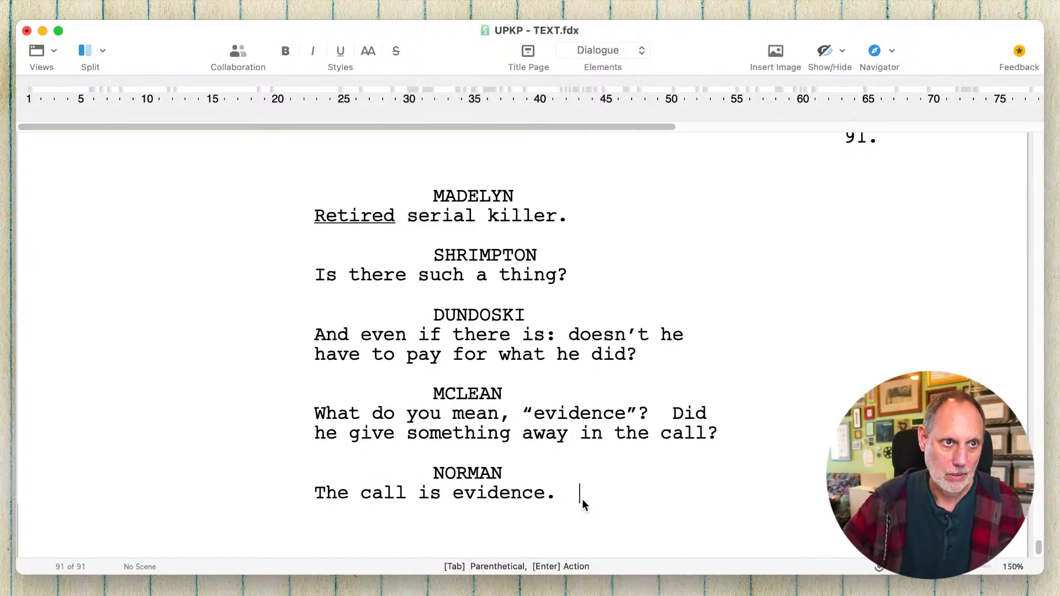
double_click(432, 497)
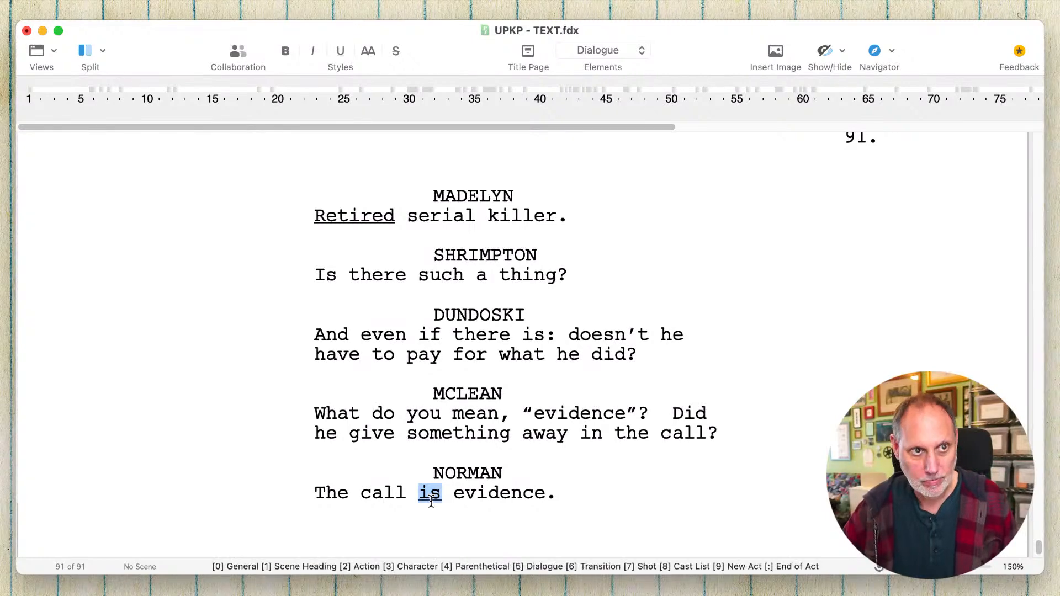
key("super+u")
- Add the sentence "He confessed." to the end of Norman's dialogue
left_click(595, 495)
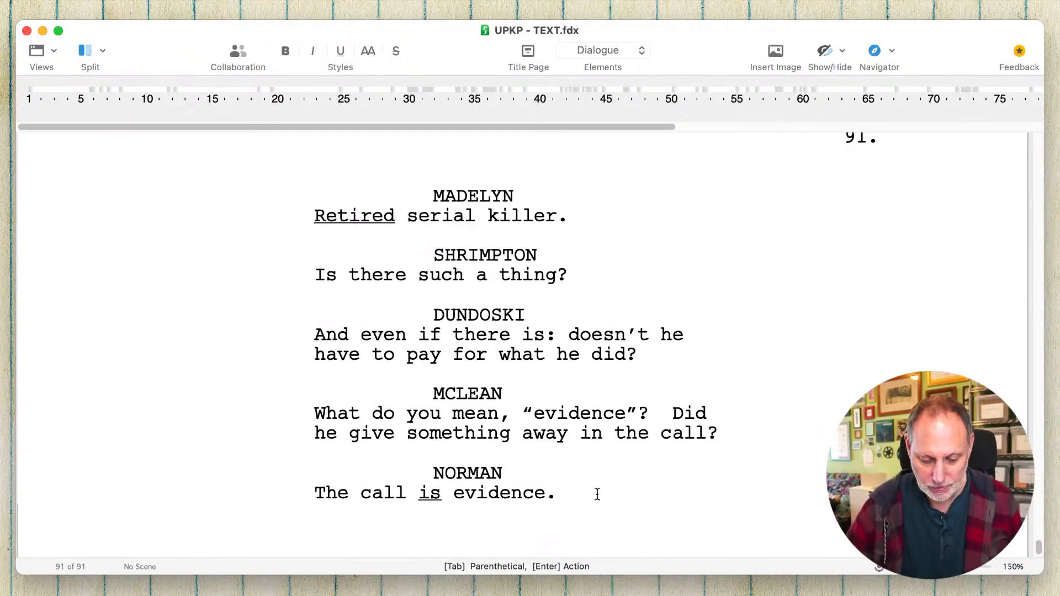
type("He's alive")
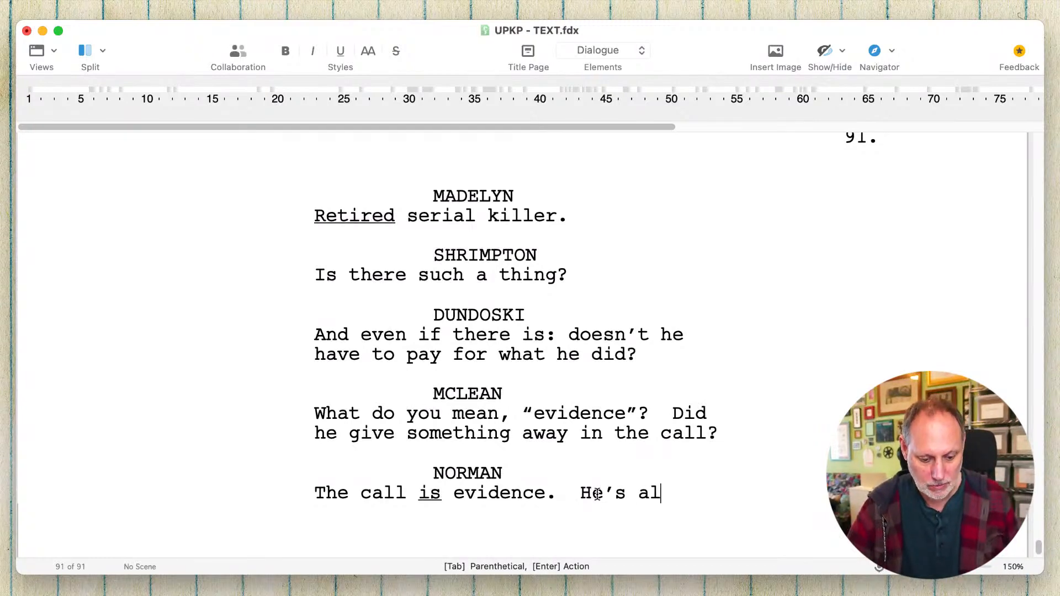
key("BackSpace")
key("BackSpace")
key("BackSpace")
key("BackSpace")
key("BackSpace")
key("BackSpace")
key("BackSpace")
key("BackSpace")
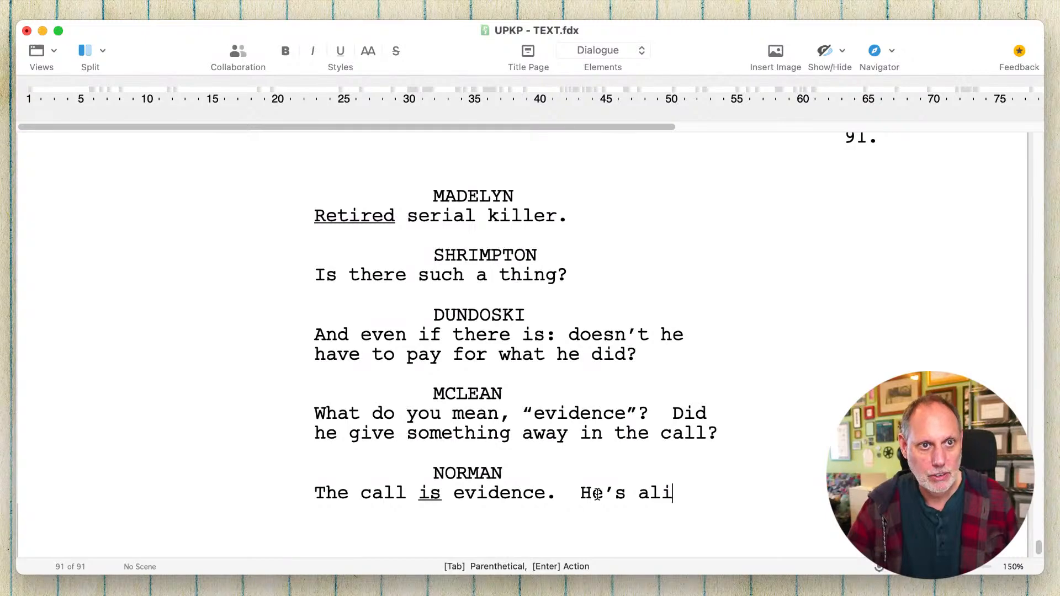
type("confessed.  ")
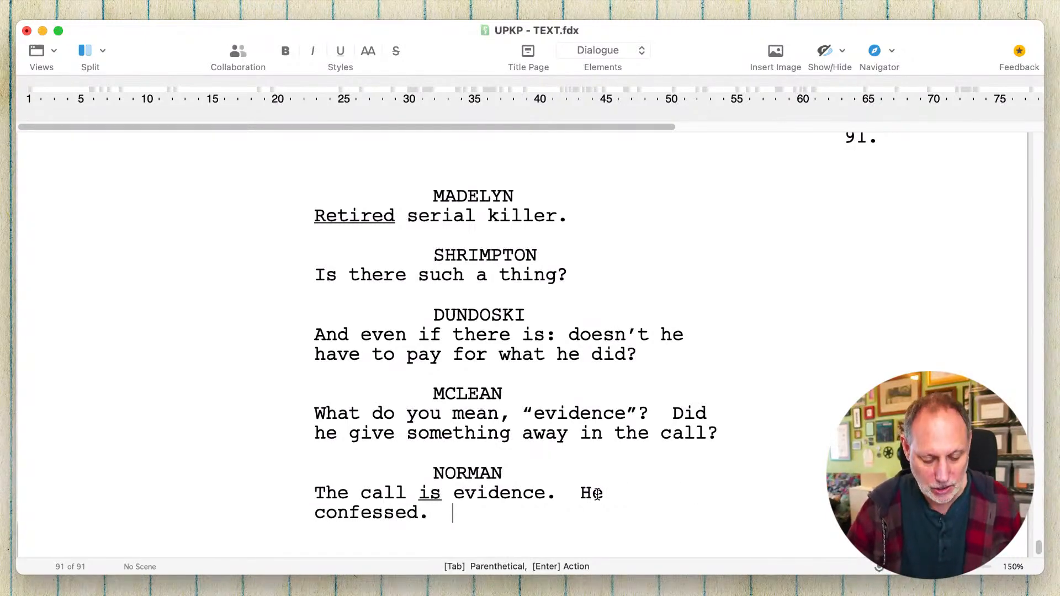
type("He told us")
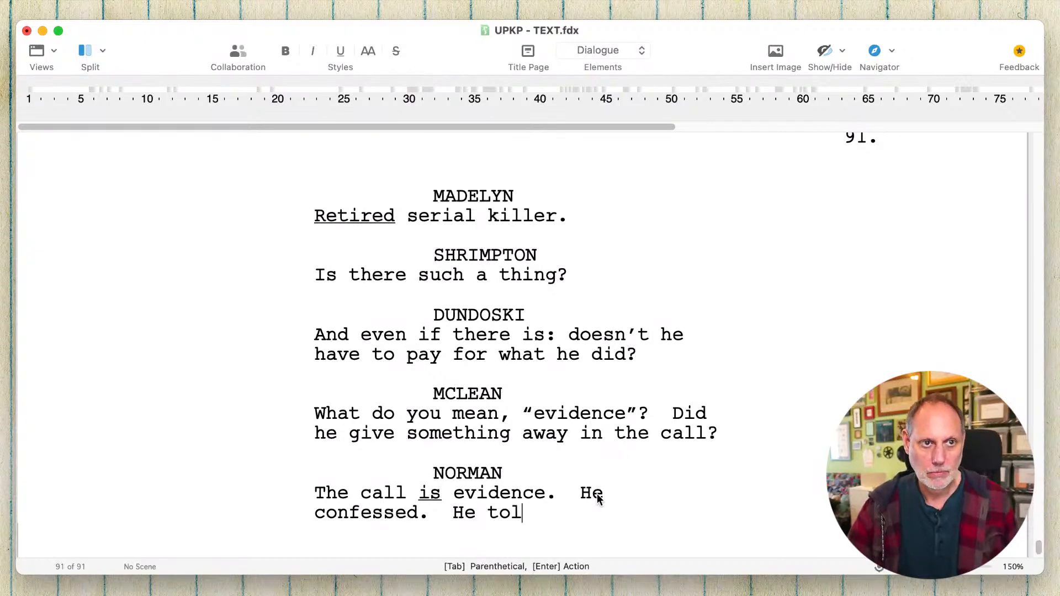
key("BackSpace")
key("BackSpace")
key("BackSpace")
key("BackSpace")
key("BackSpace")
key("BackSpace")
key("BackSpace")
key("BackSpace")
key("BackSpace")
key("BackSpace")
key("BackSpace")
key("BackSpace")
key("BackSpace")
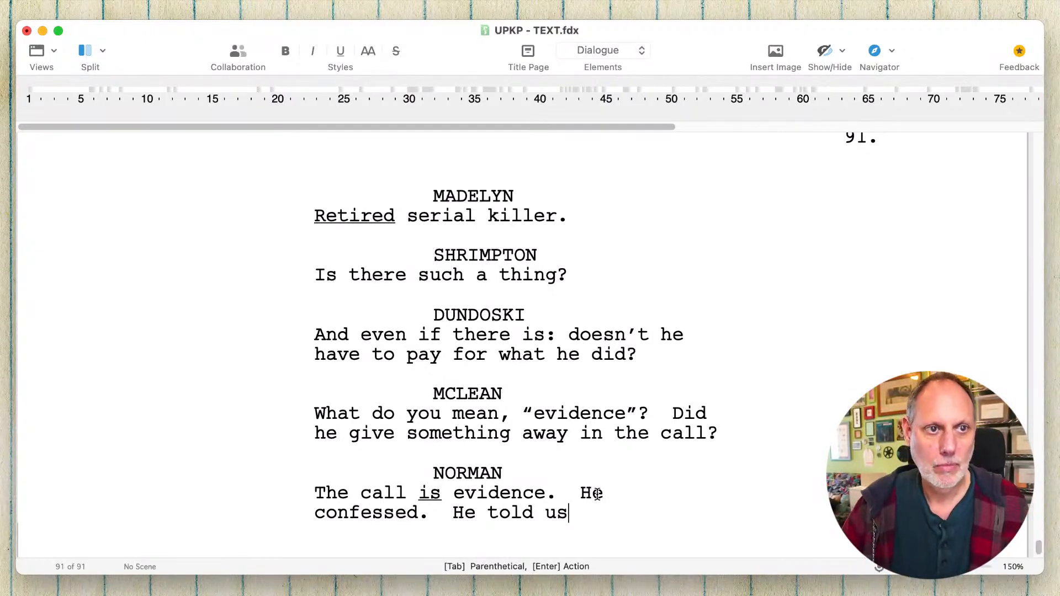
- Add a ZENA cue with the dialogue "Oh yes. Yes he did. Why wasn't I recording that?!" and save the script
key("Return")
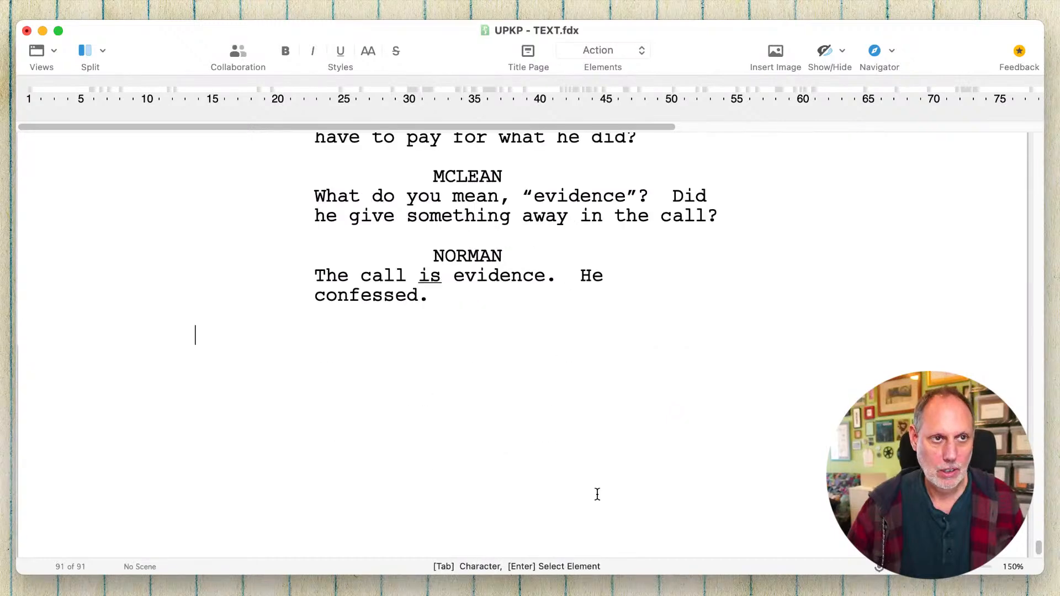
key("Tab")
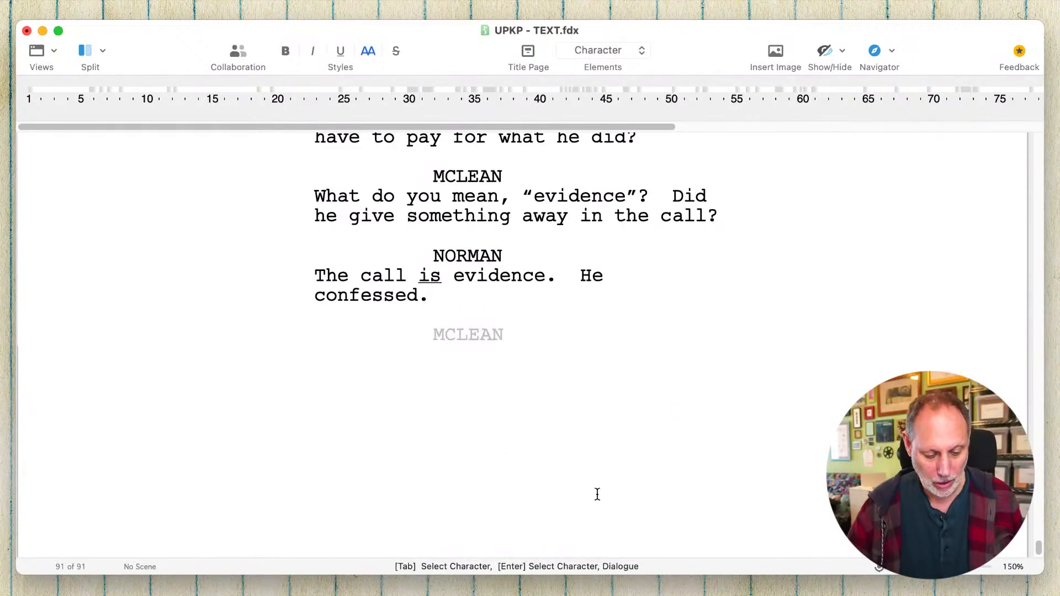
type("Z")
key("Return")
type("Oh yes")
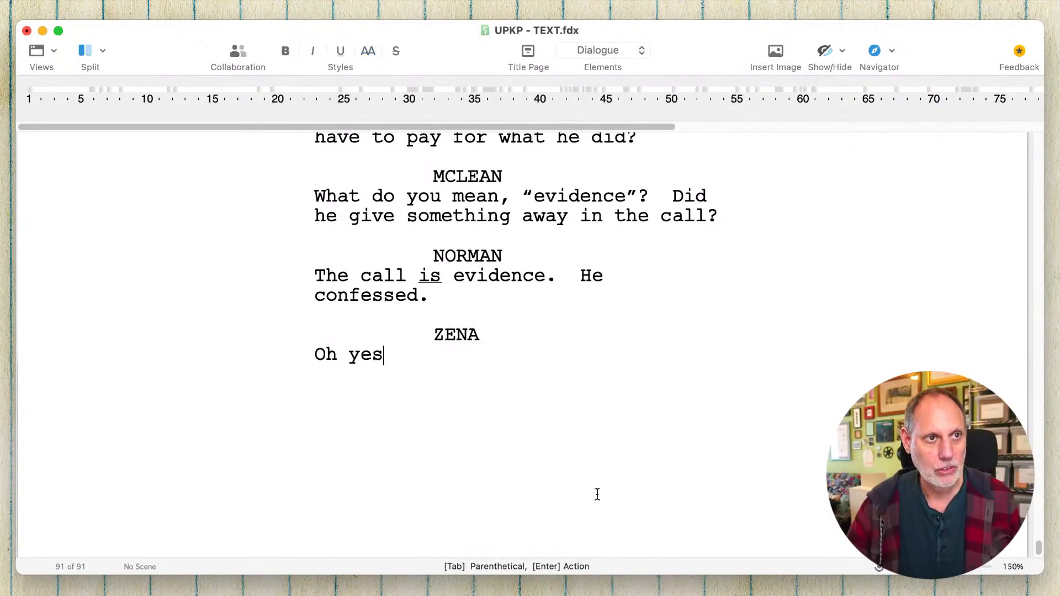
type(".  Y")
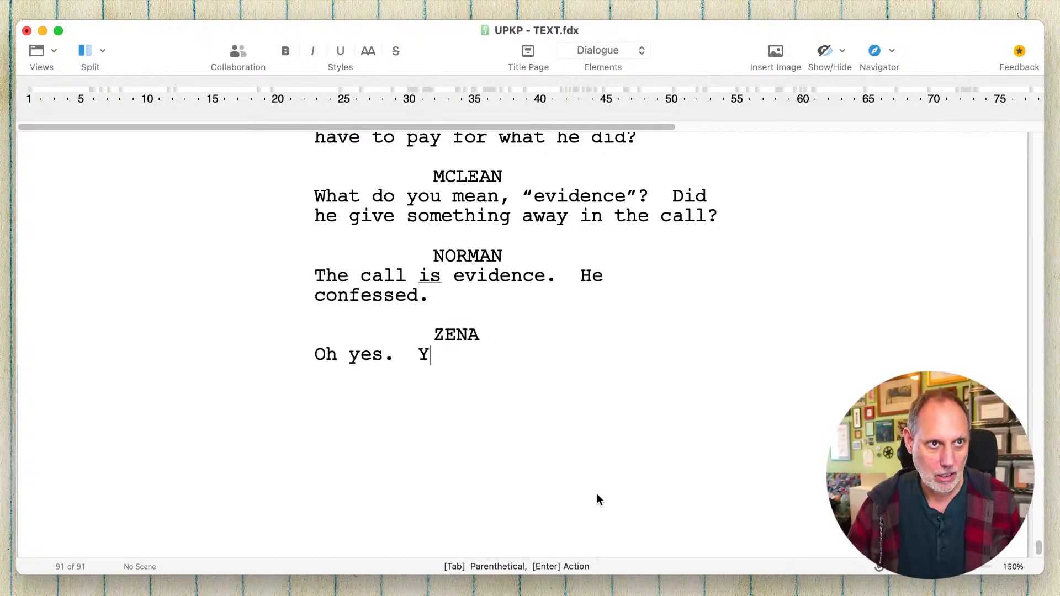
type("es he did.  ")
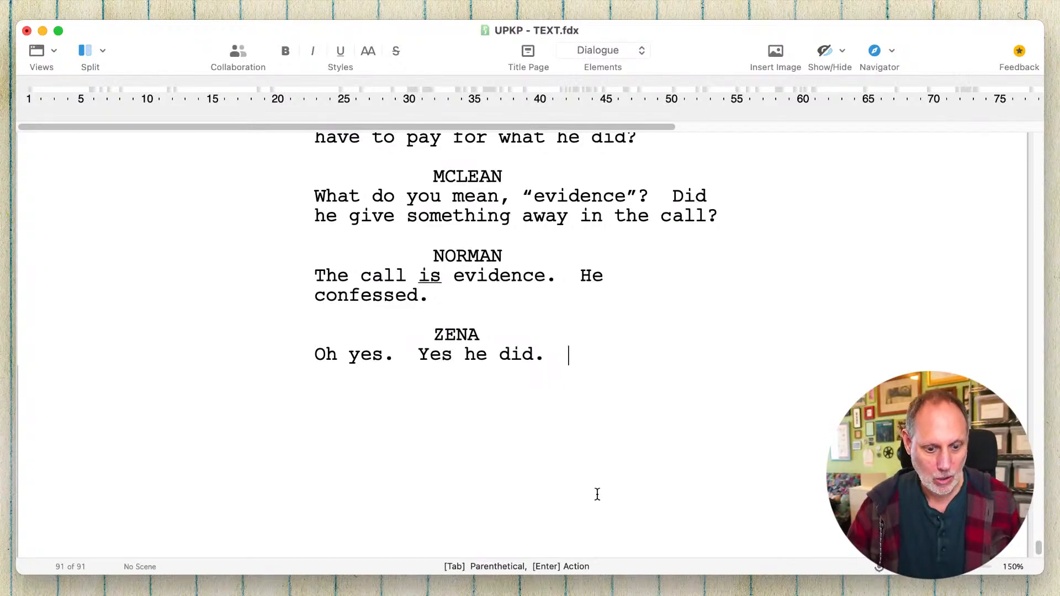
type("Why wasn't I r")
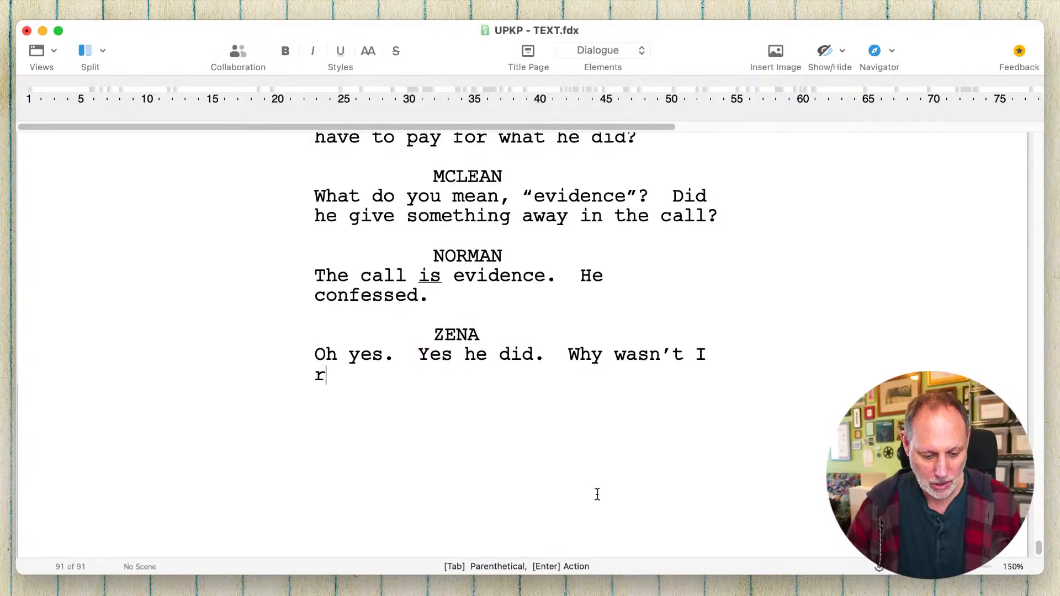
type("ecording that?!")
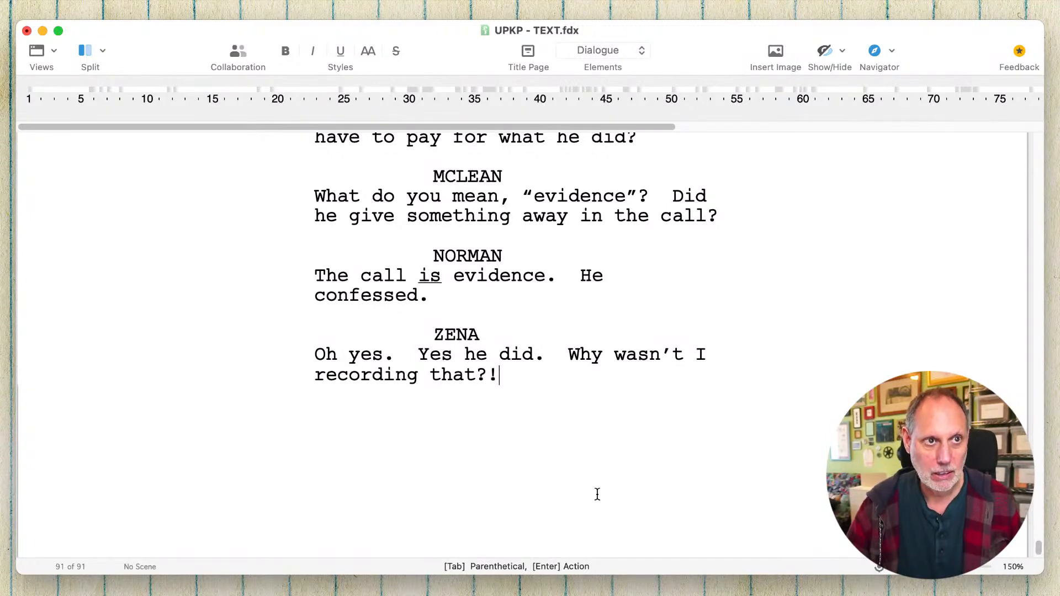
key("super+s")
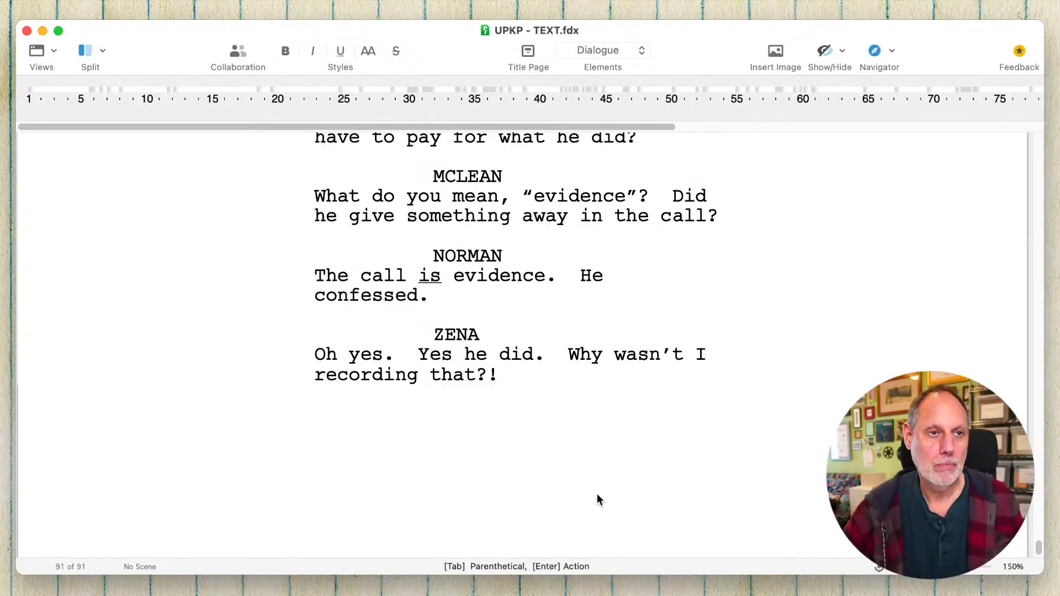
- Add a DUNDOSKI cue below Zena's line with the dialogue "But we don't know who he is. Where he is."
key("Return")
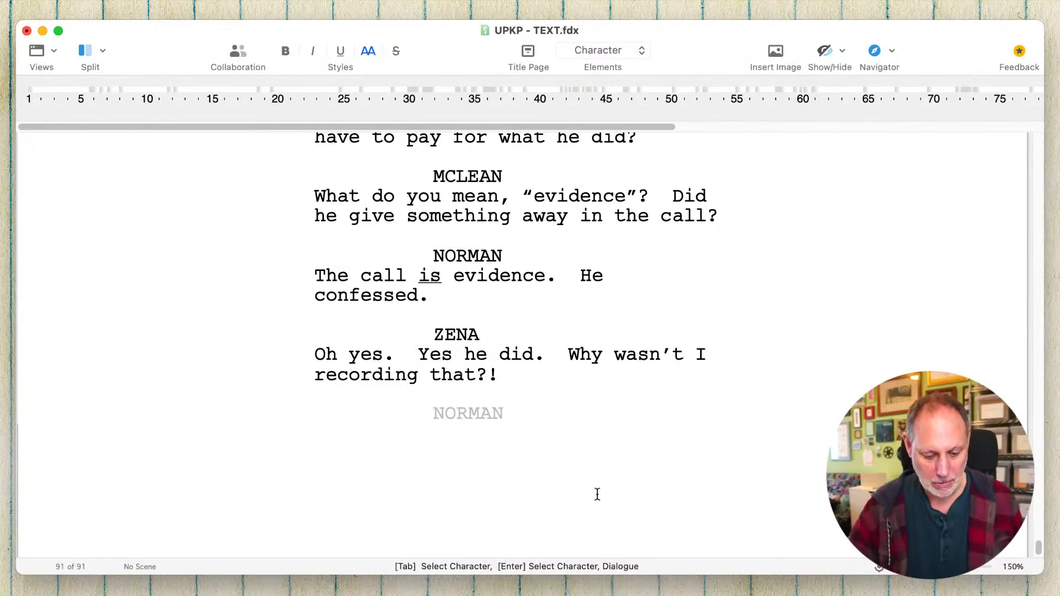
type("M")
key("BackSpace")
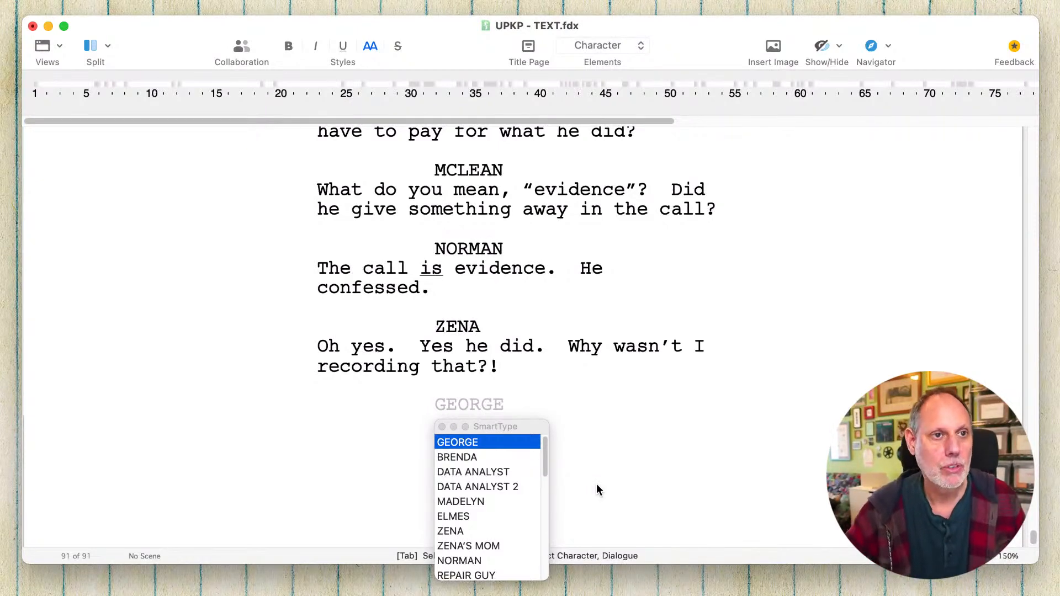
type("DU")
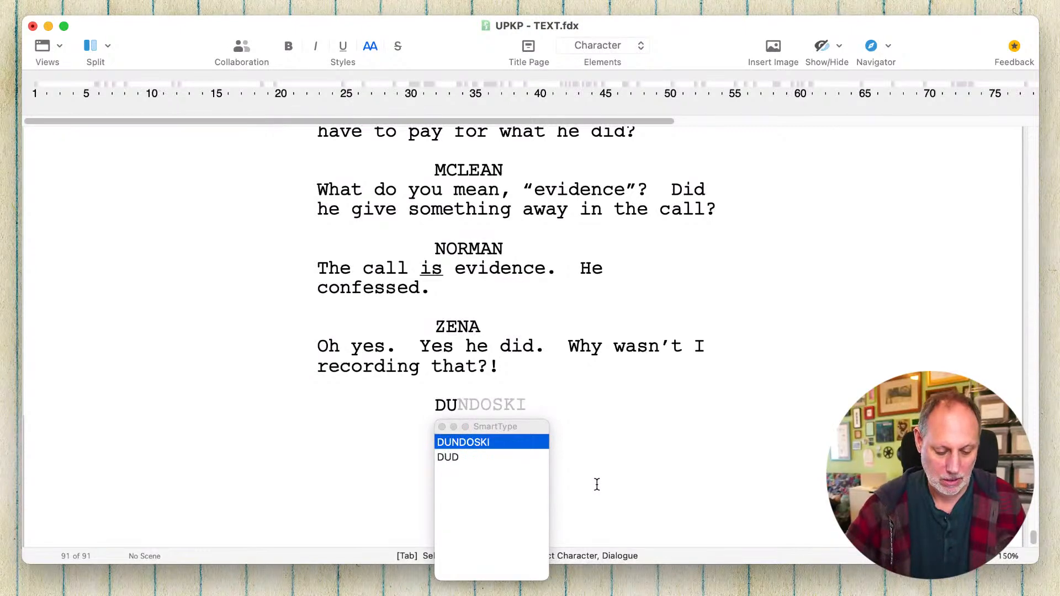
key("Return")
type("But ")
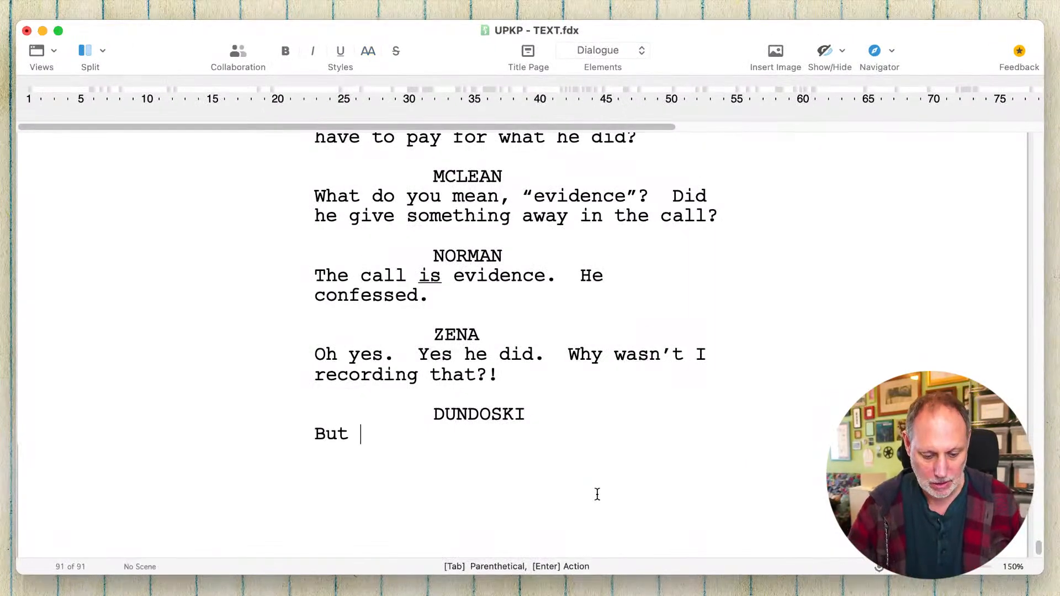
type("we don't know who ")
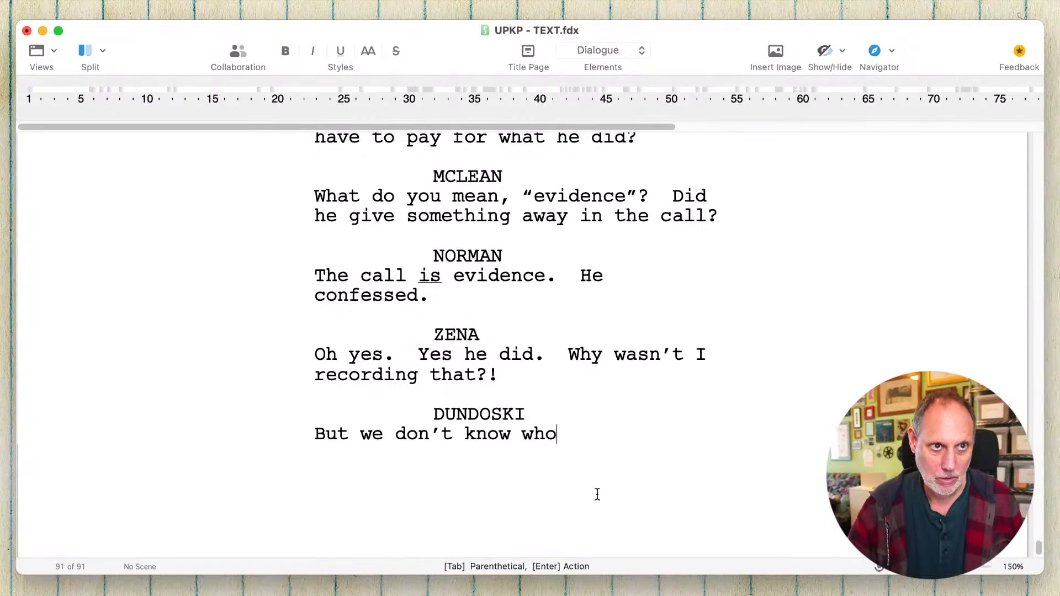
type("he is.  W")
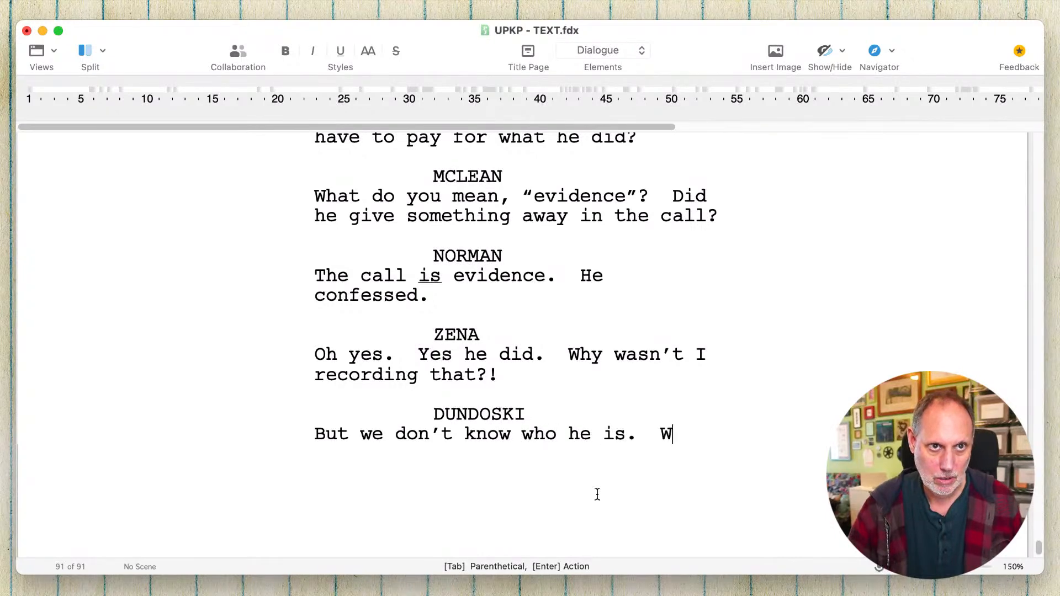
type("here he is.")
- Add a MCLEAN cue below Dundoski's line with the dialogue "We can figure it out."
key("Return")
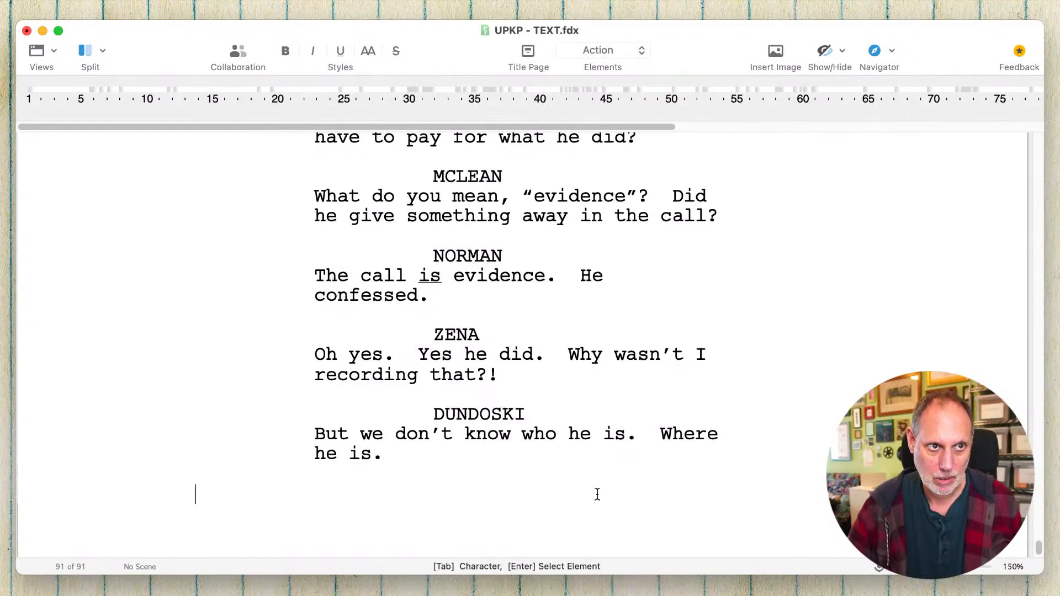
key("Tab")
type("MC")
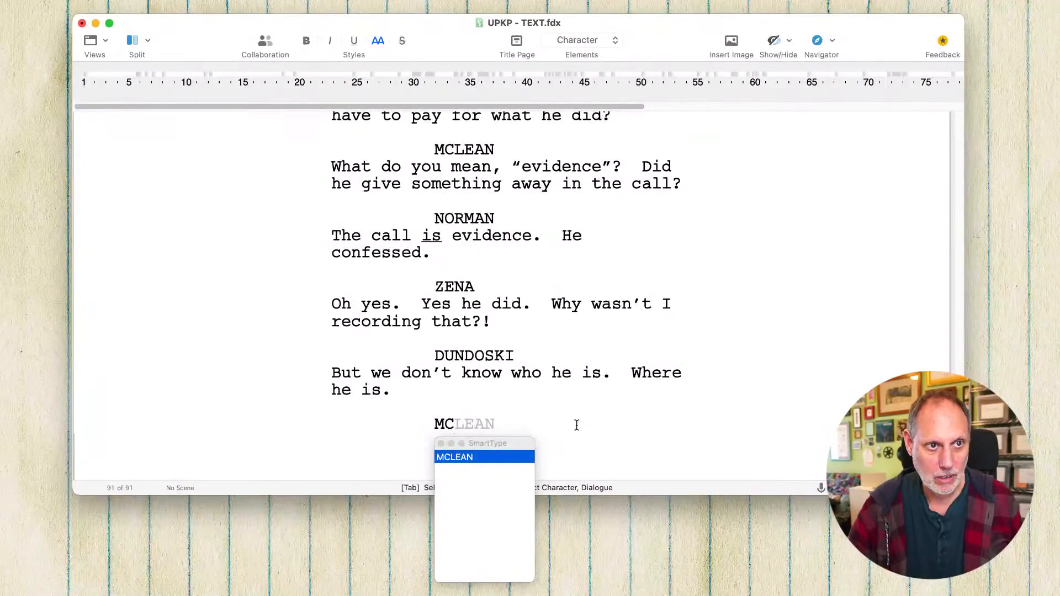
key("Return")
type("We can figu")
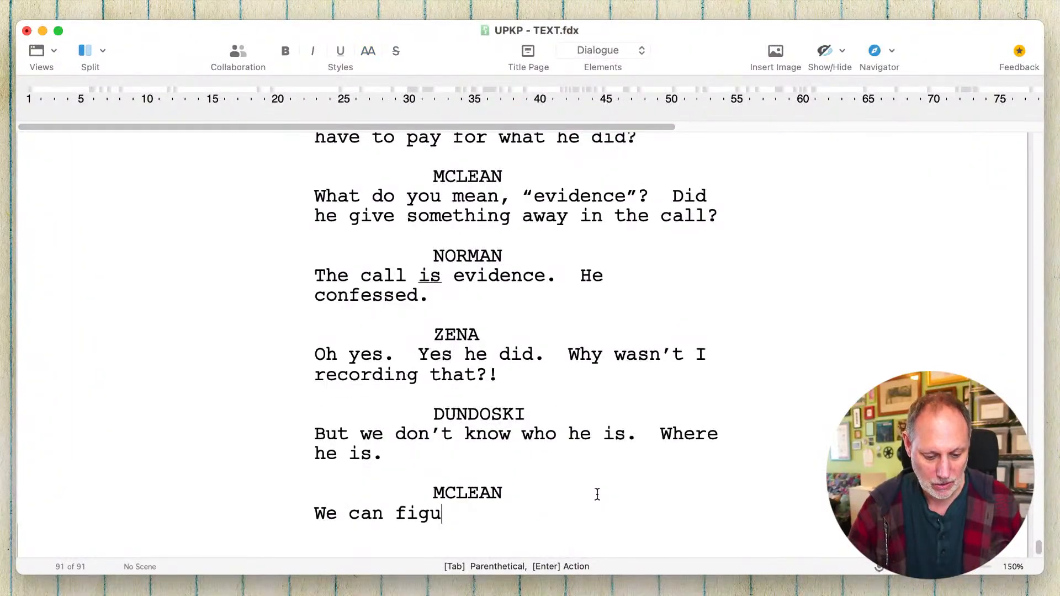
type("re it out.")
- Add a ZENA cue below McLean's line with the dialogue "Hellz yeah we can! That's what we do. That's who we are."
key("Return")
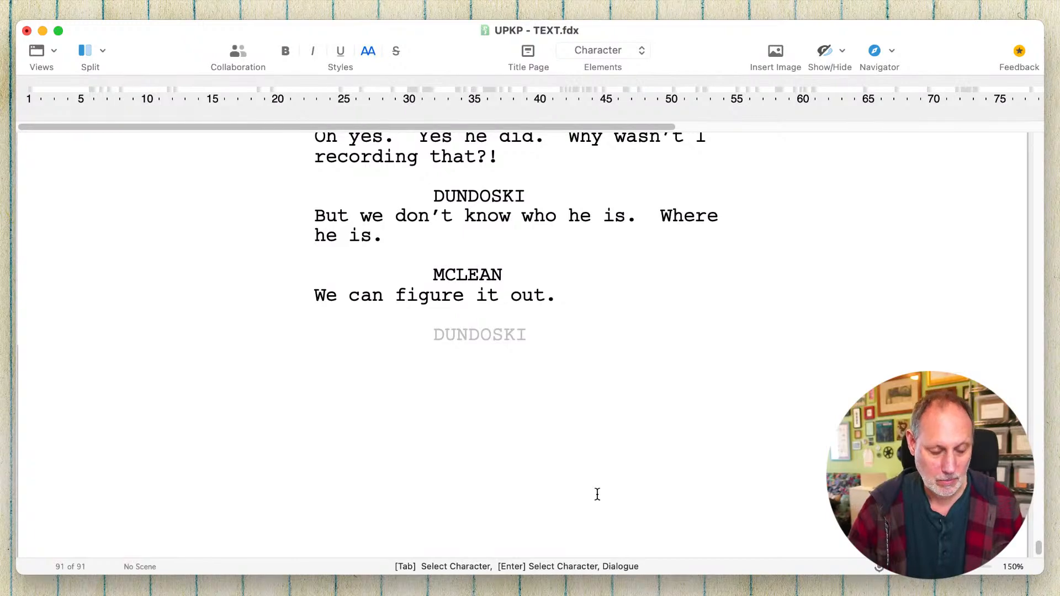
type("ZE")
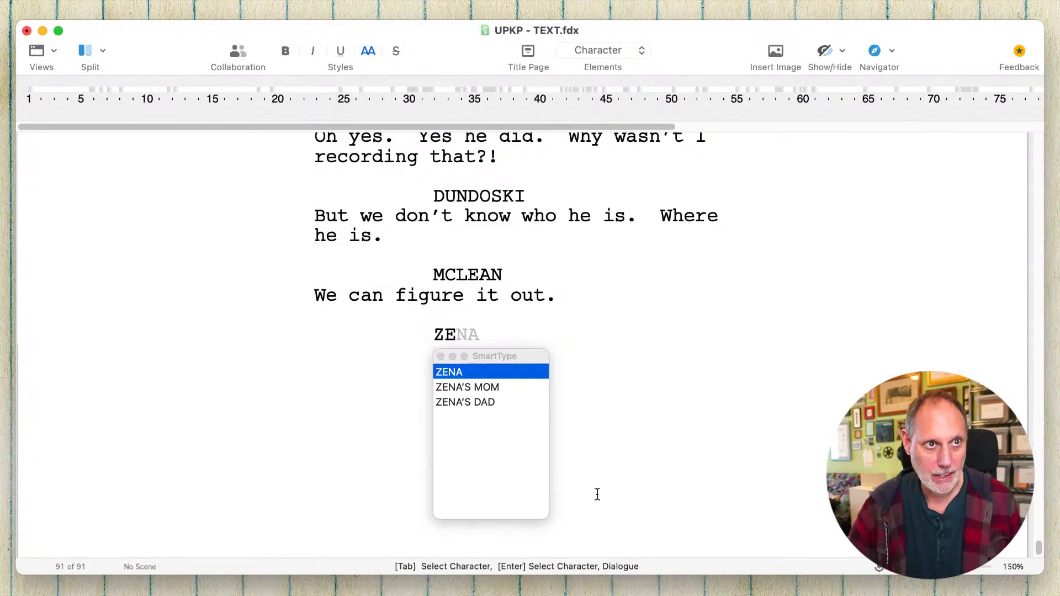
key("Return")
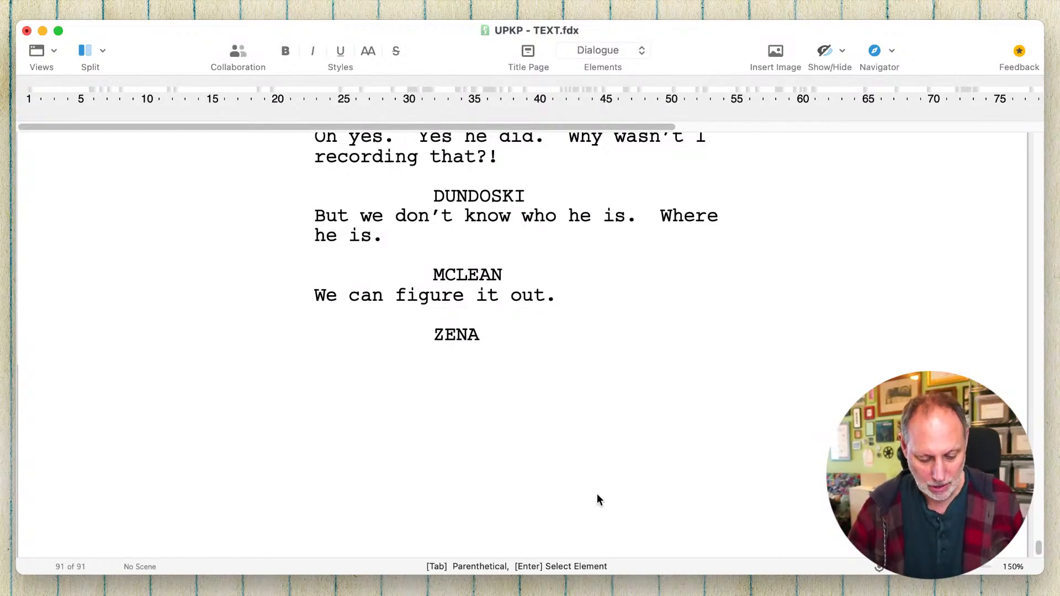
type("Hell")
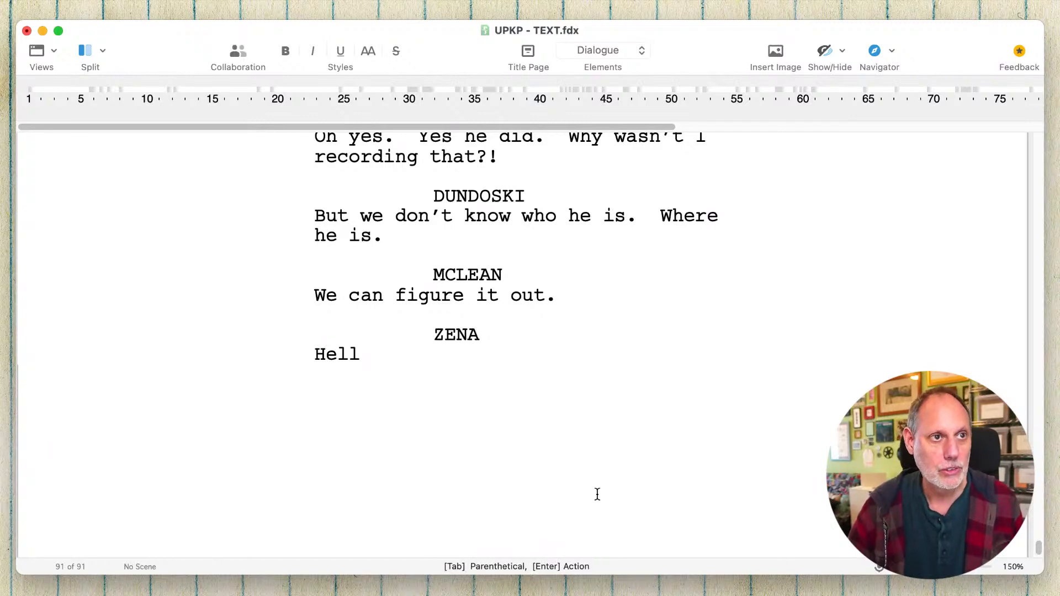
type("z yeah we")
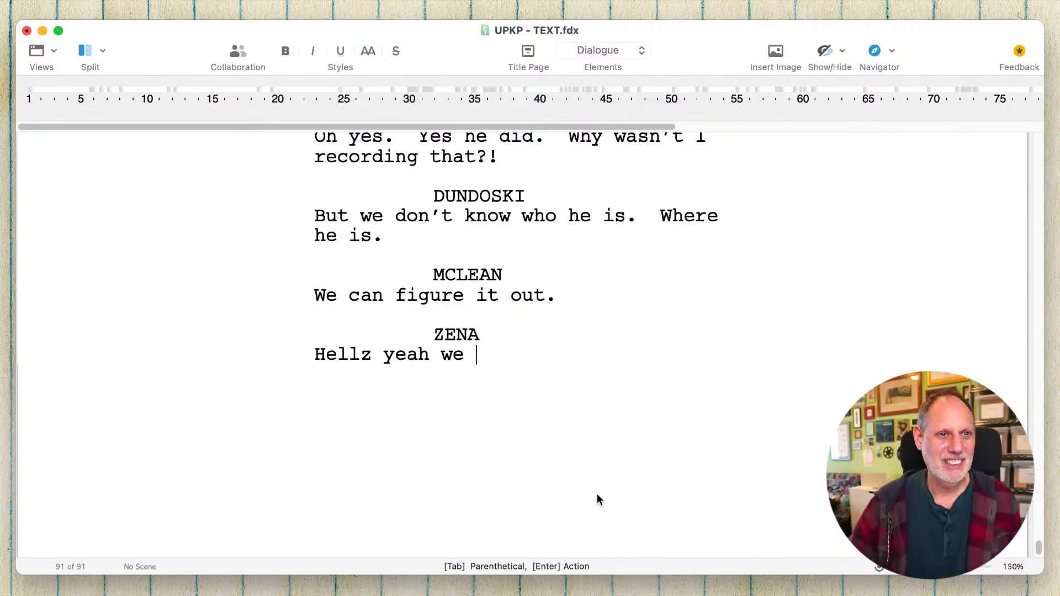
type("can!  ")
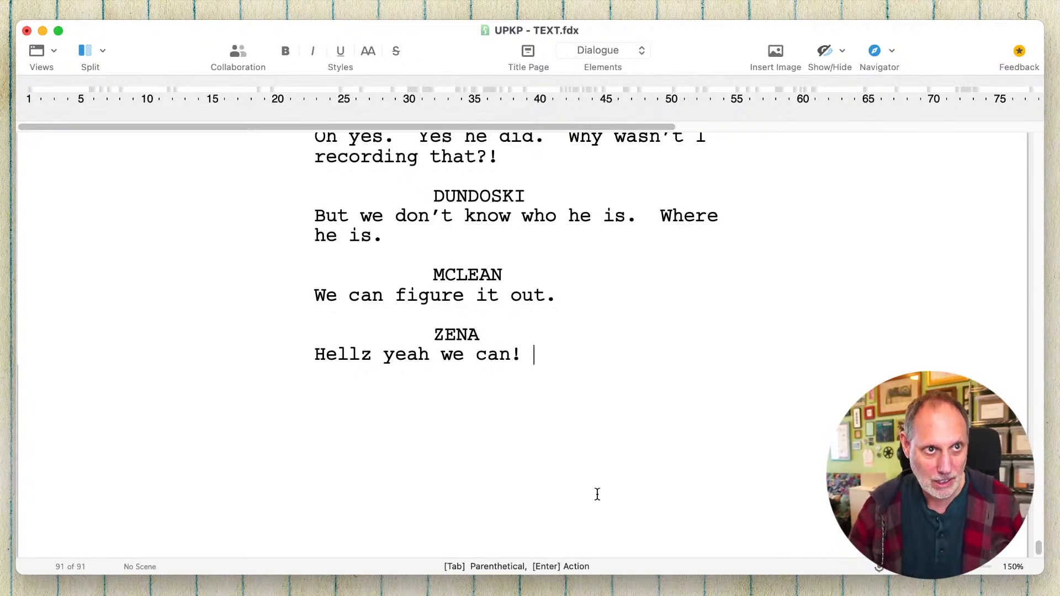
type("That's what we d")
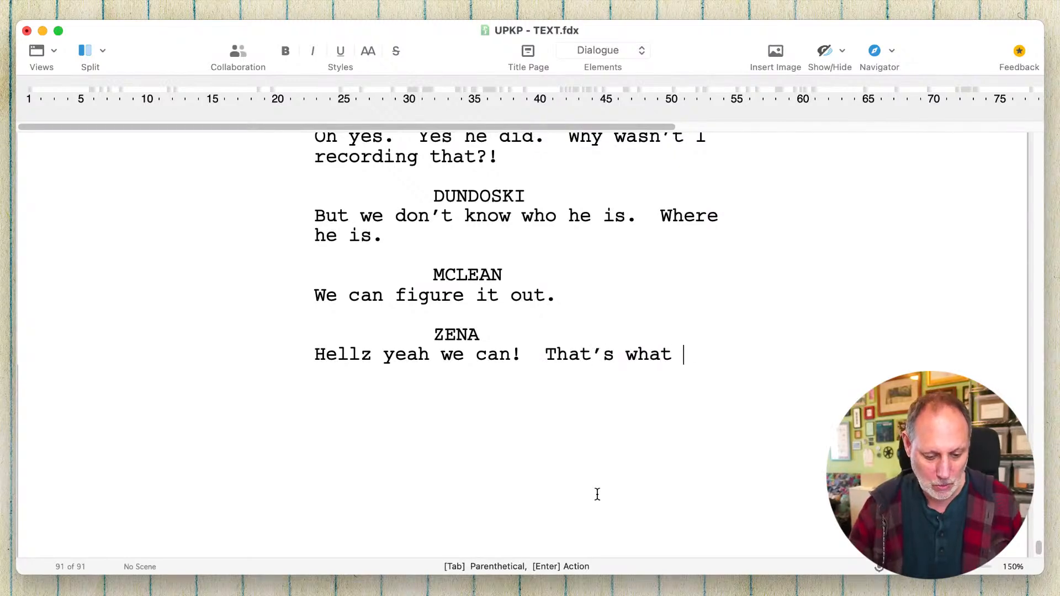
type("o.  ")
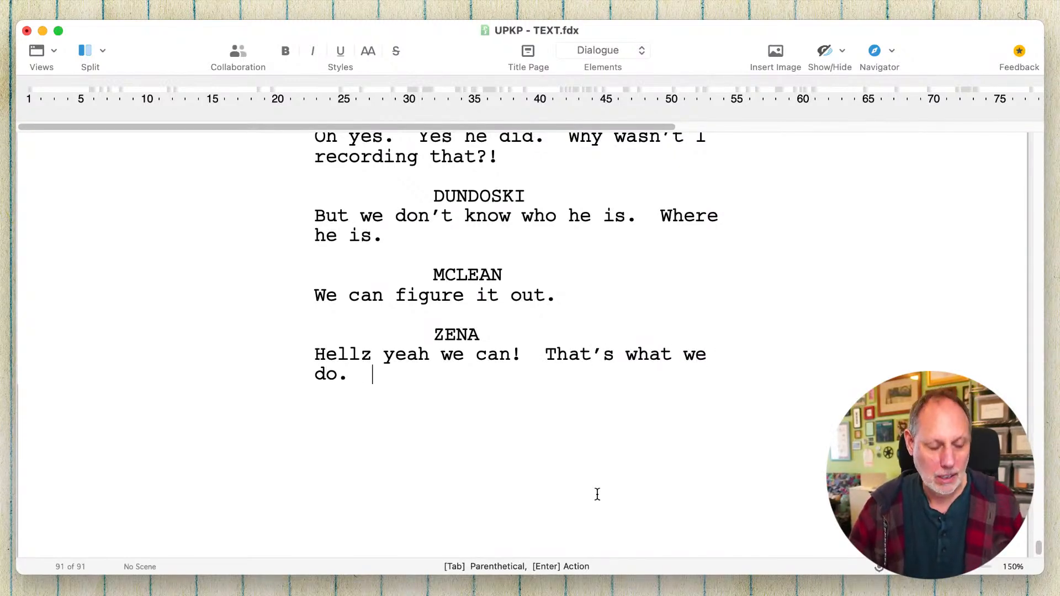
type("That's who we a")
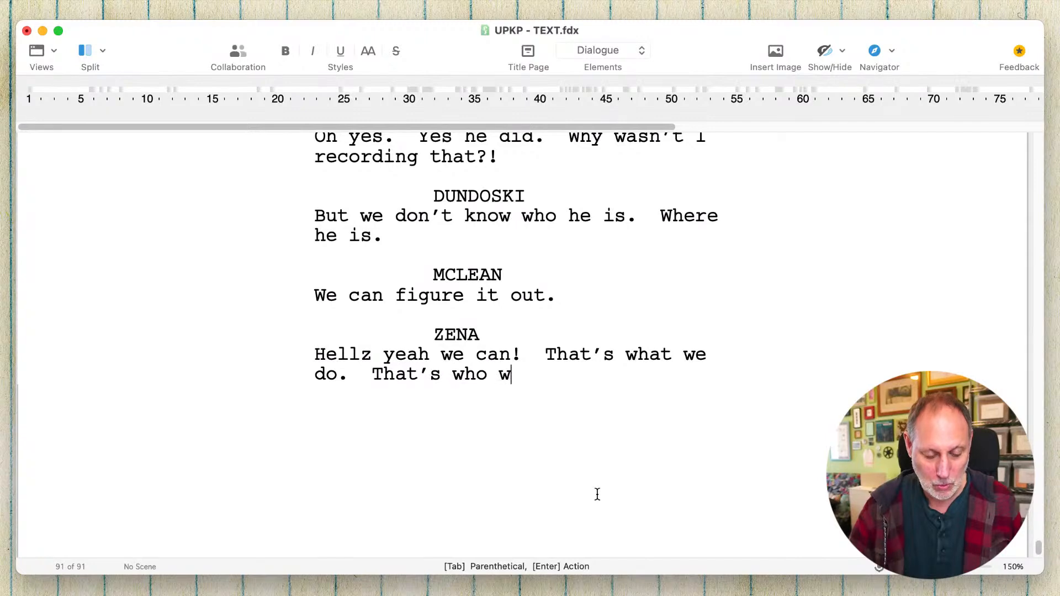
type("re.  ")
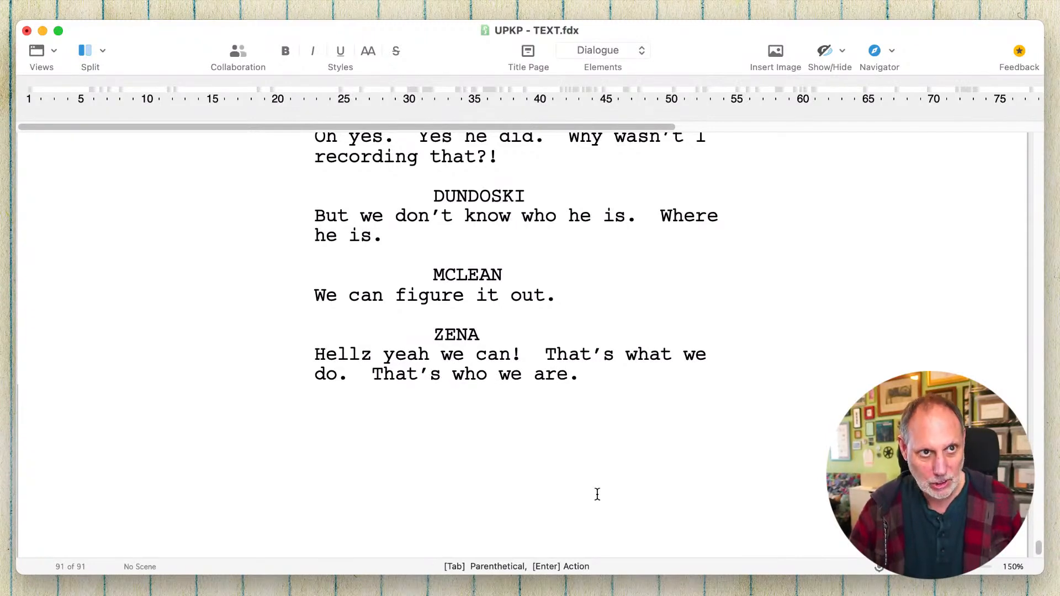
type("S")
key("BackSpace")
type("C")
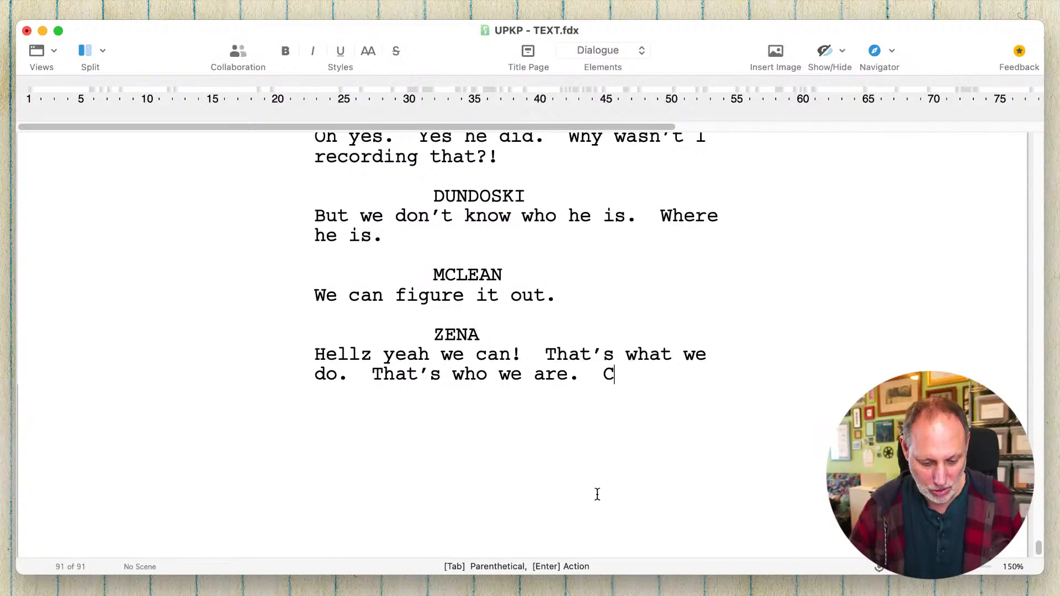
key("BackSpace")
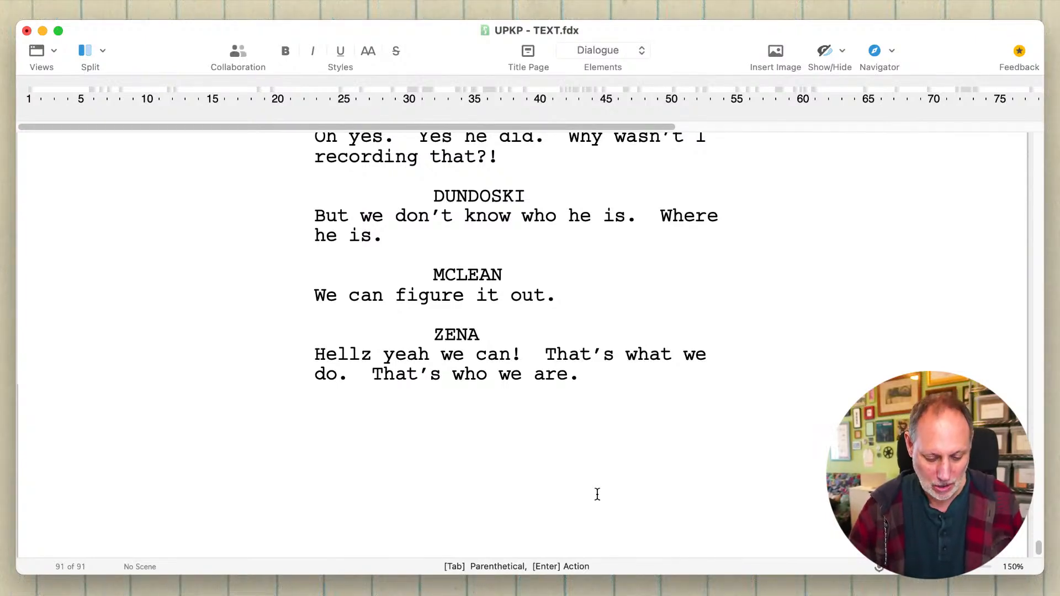
type("Online de")
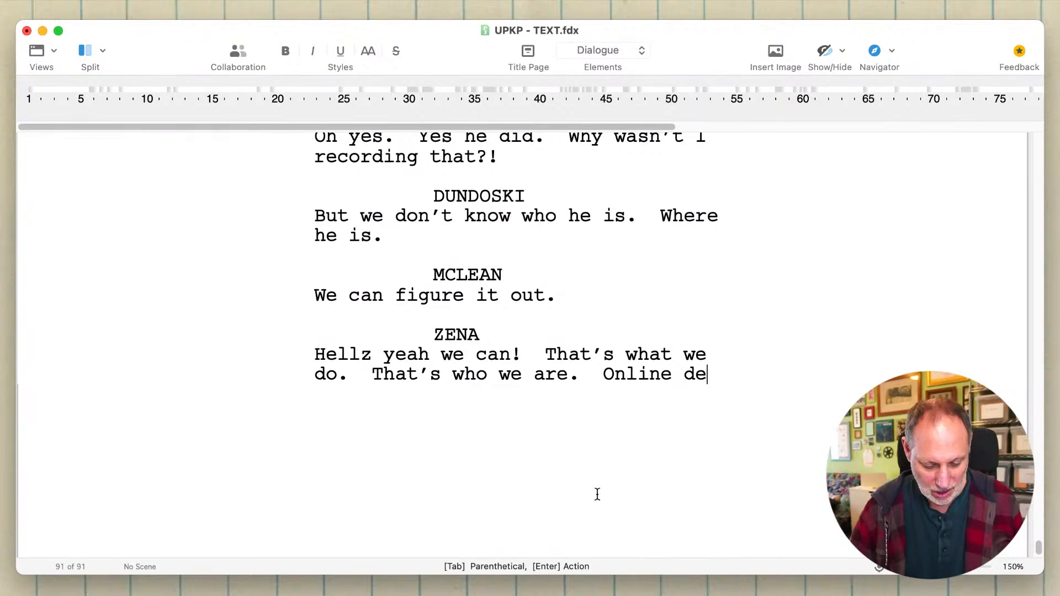
type("te")
key("BackSpace")
key("BackSpace")
key("BackSpace")
key("BackSpace")
key("BackSpace")
key("BackSpace")
key("BackSpace")
key("BackSpace")
key("BackSpace")
key("BackSpace")
key("BackSpace")
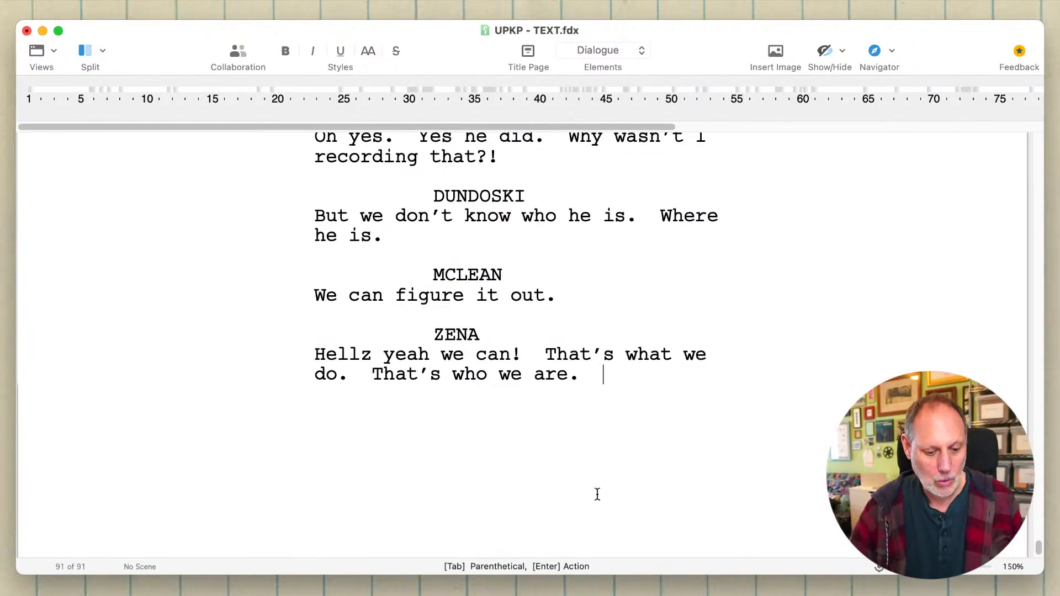
- End Zena's dialogue with the one-word sentence "Websleuths."
type("Websleuths")
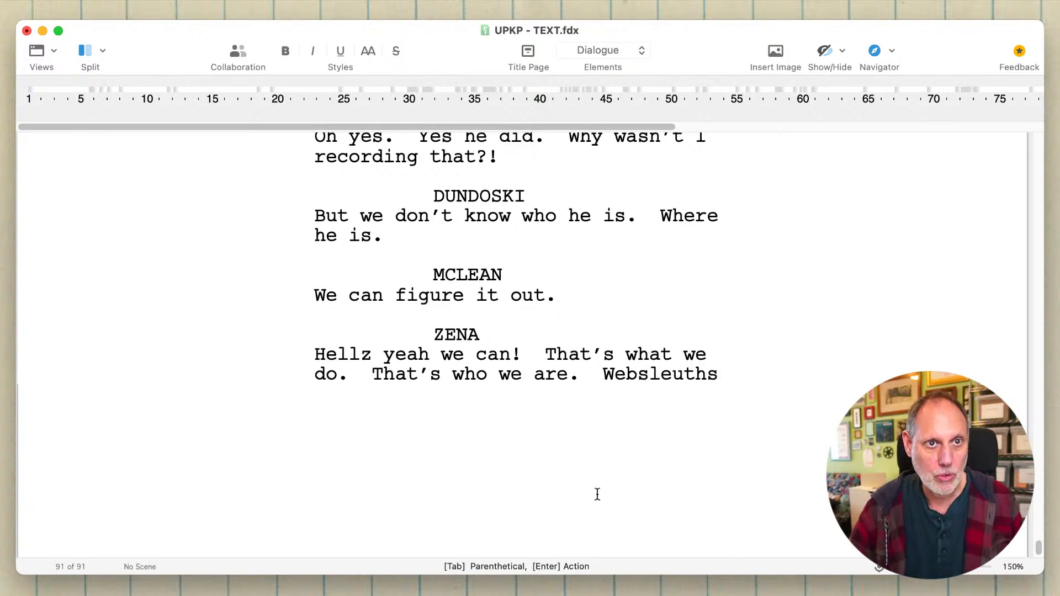
type(".")
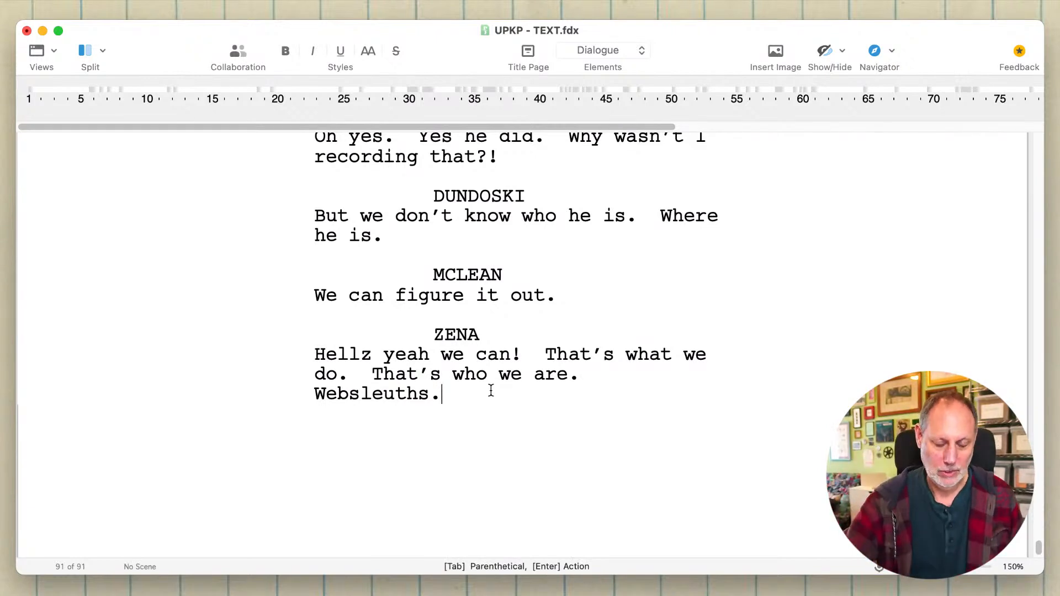
- Add a MADELYN cue below Zena's line with the dialogue "Even if we could..."
key("Tab")
key("Tab")
key("Return")
key("Tab")
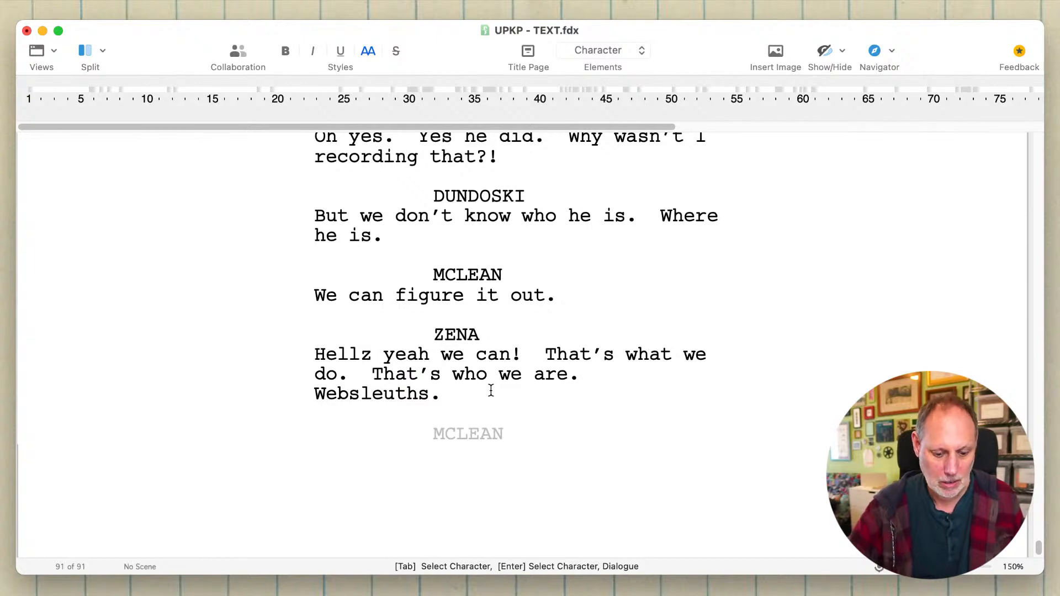
type("ma")
key("Return")
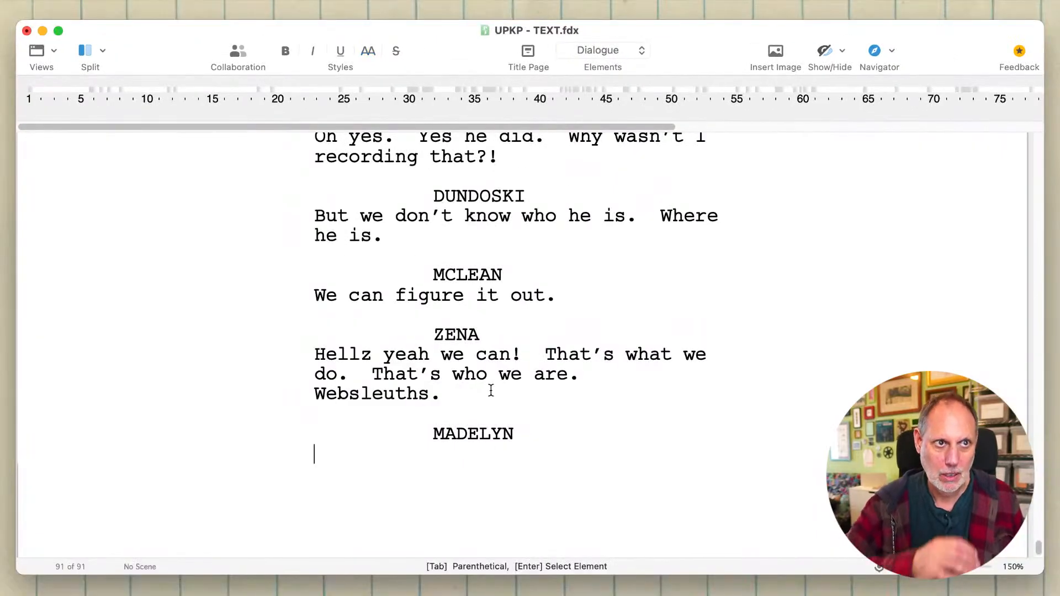
type("Even if we")
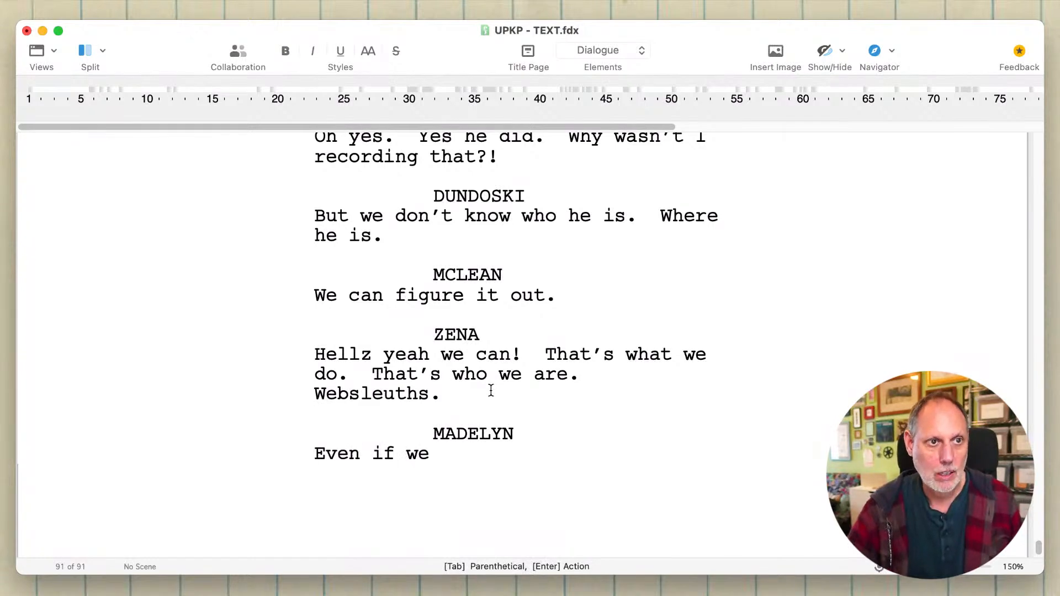
type(" could...sh")
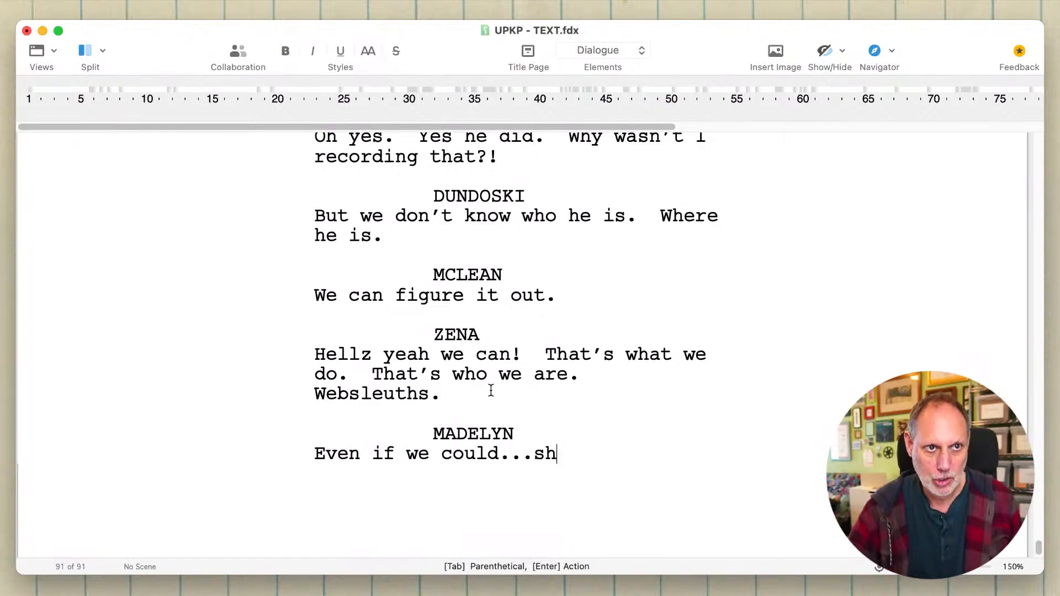
type("ou")
key("BackSpace")
key("BackSpace")
key("BackSpace")
key("BackSpace")
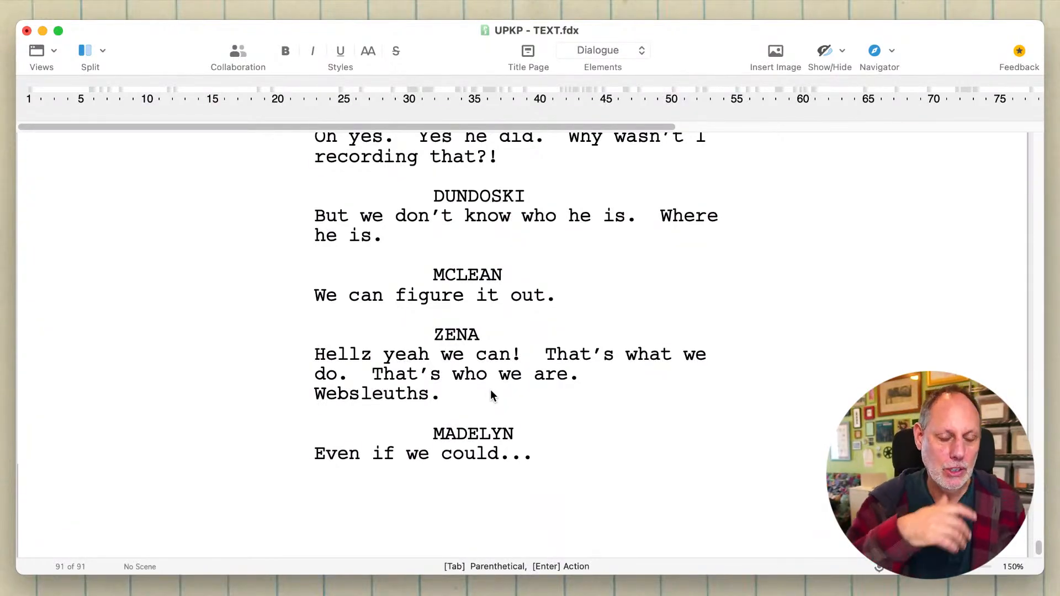
type("is")
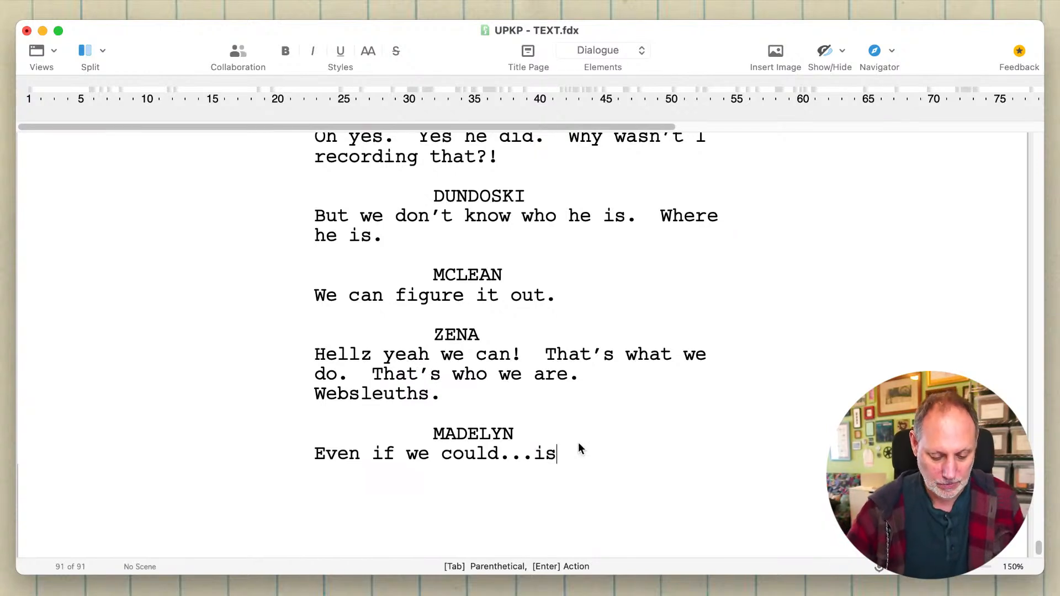
type(" It right?")
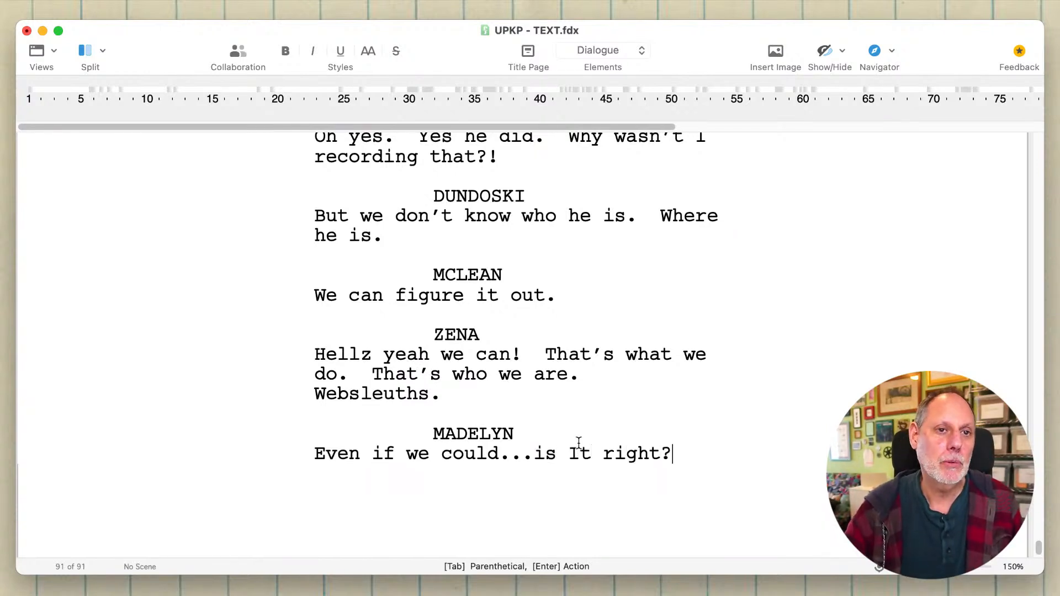
key("Left")
key("Left")
key("Left")
key("Left")
key("Left")
key("Left")
key("Left")
key("Left")
key("Left")
key("Right")
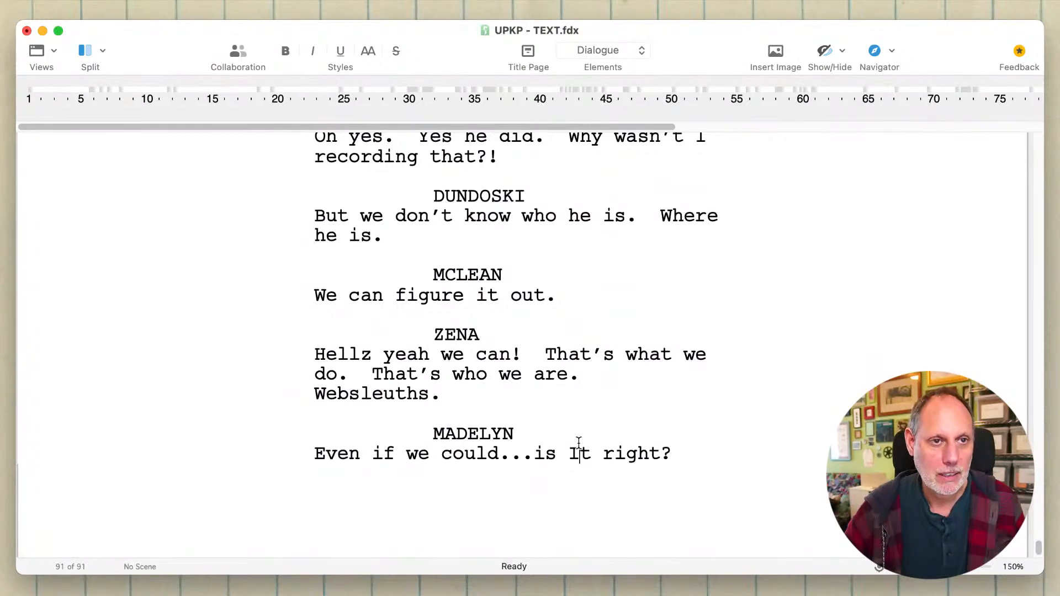
key("BackSpace")
type("i")
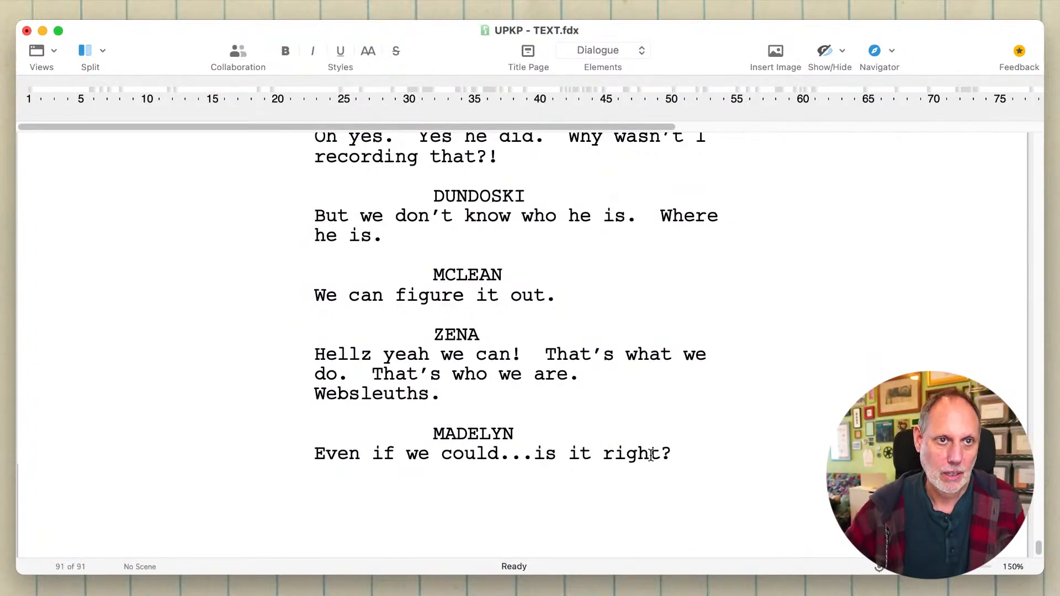
left_click(681, 457)
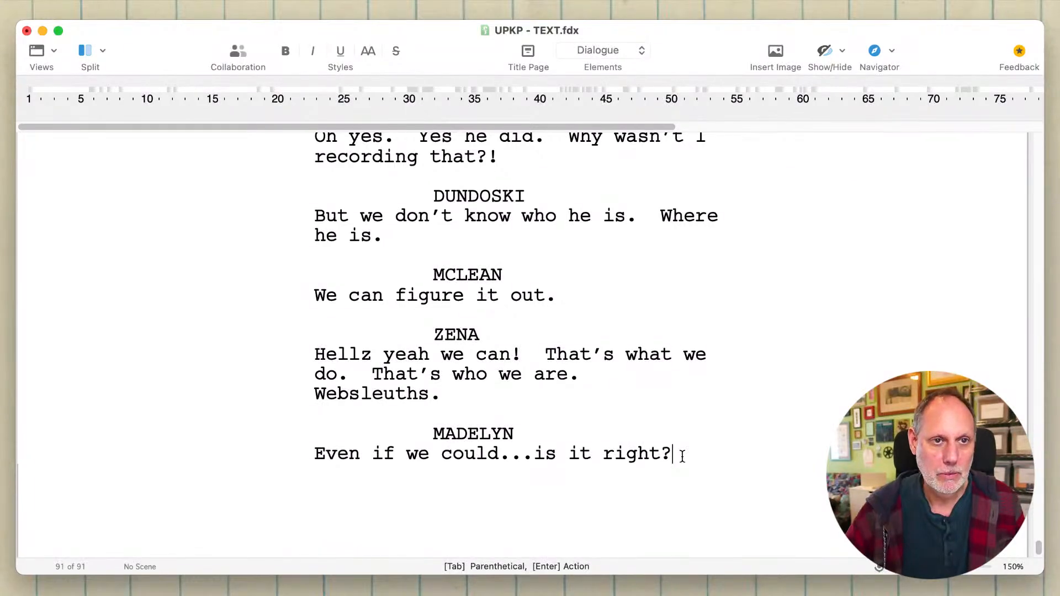
key("BackSpace")
key("BackSpace")
key("BackSpace")
key("BackSpace")
key("BackSpace")
key("BackSpace")
key("BackSpace")
key("BackSpace")
key("BackSpace")
key("BackSpace")
key("BackSpace")
key("BackSpace")
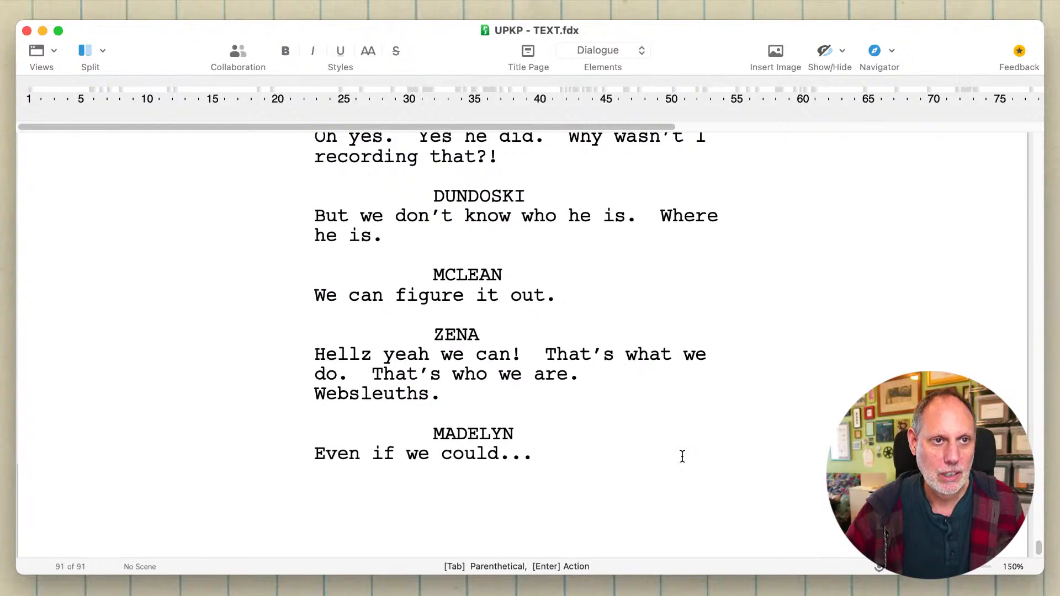
- Reword the start of Madelyn's dialogue to "But even if we could..." and begin an empty character cue below it
key("Up")
key("Right")
type("But")
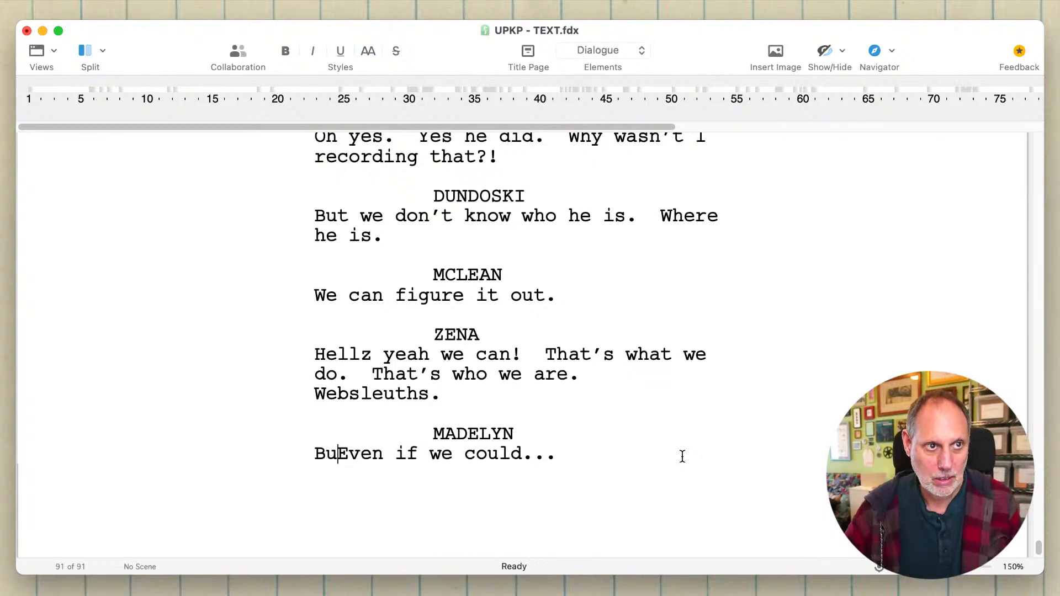
key("Delete")
type("e")
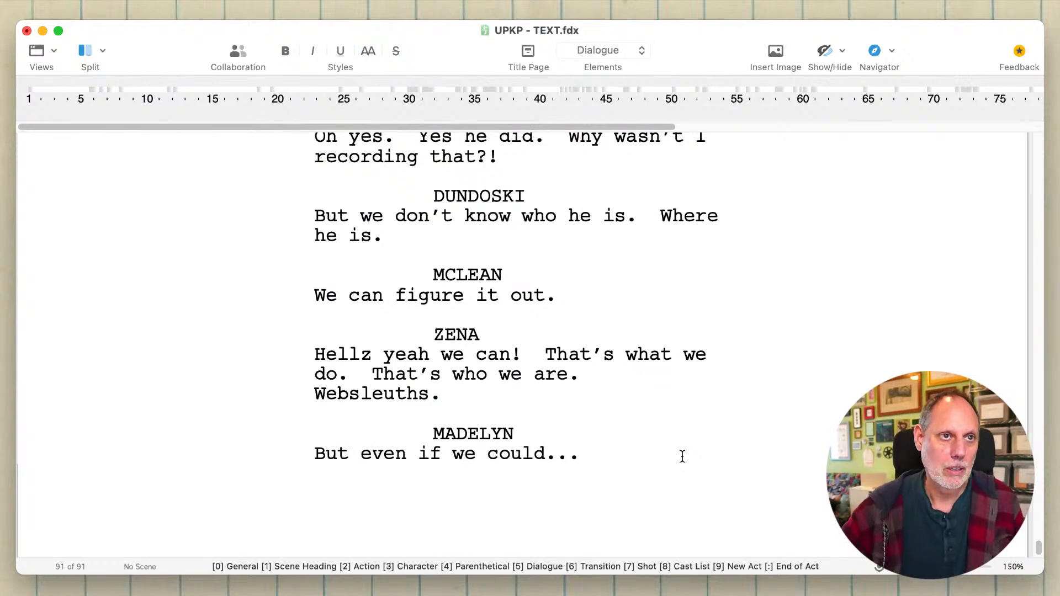
left_click(616, 461)
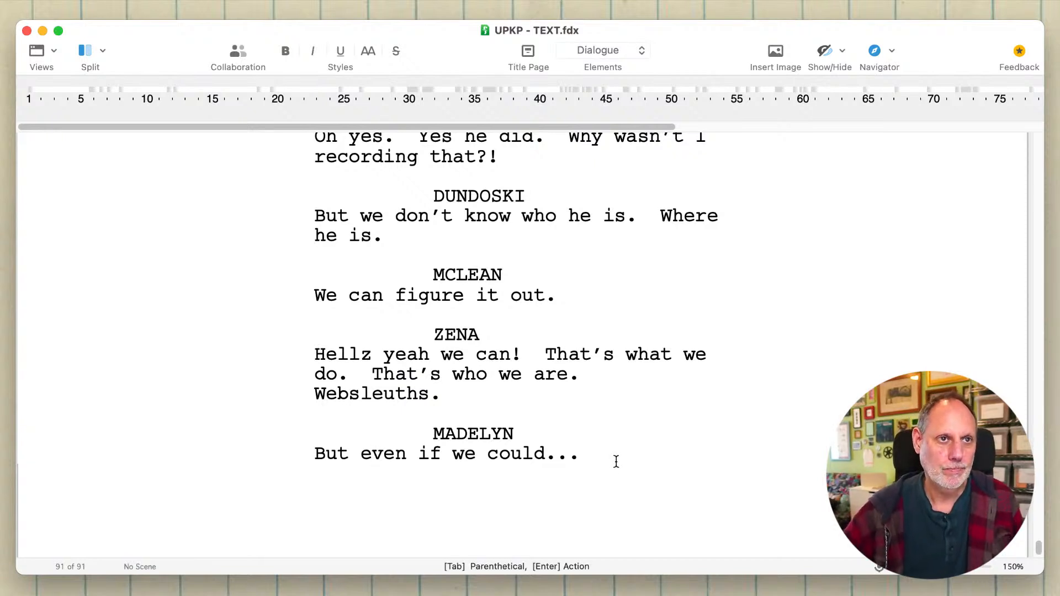
key("Return")
key("Tab")
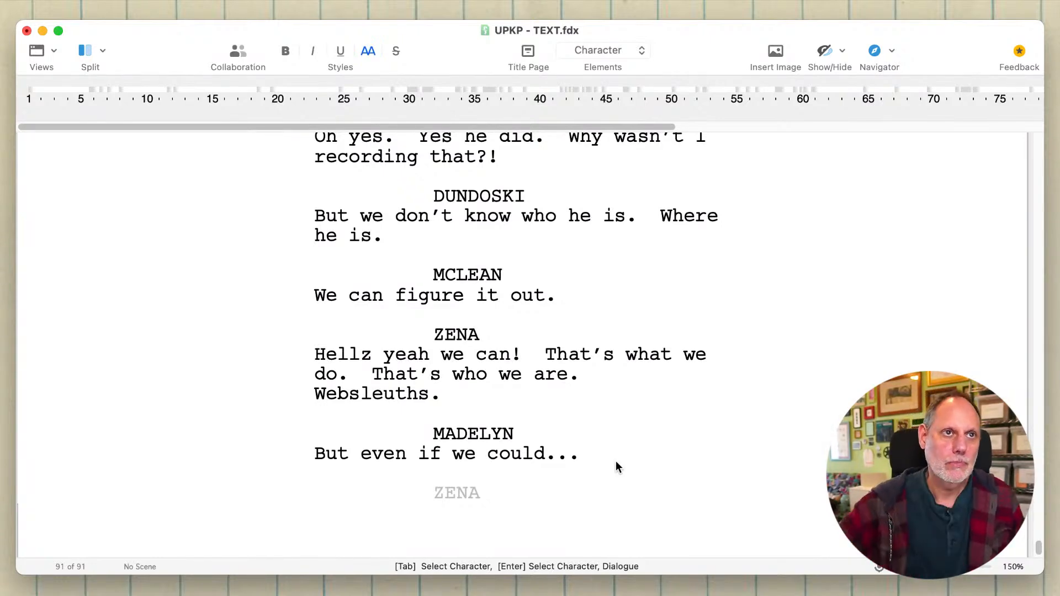
- Replace Zena's "Why wasn't I recording that?!" with "This is pure gold." after "Yes he did."
scroll(617, 464, "up", 6)
left_click(581, 328)
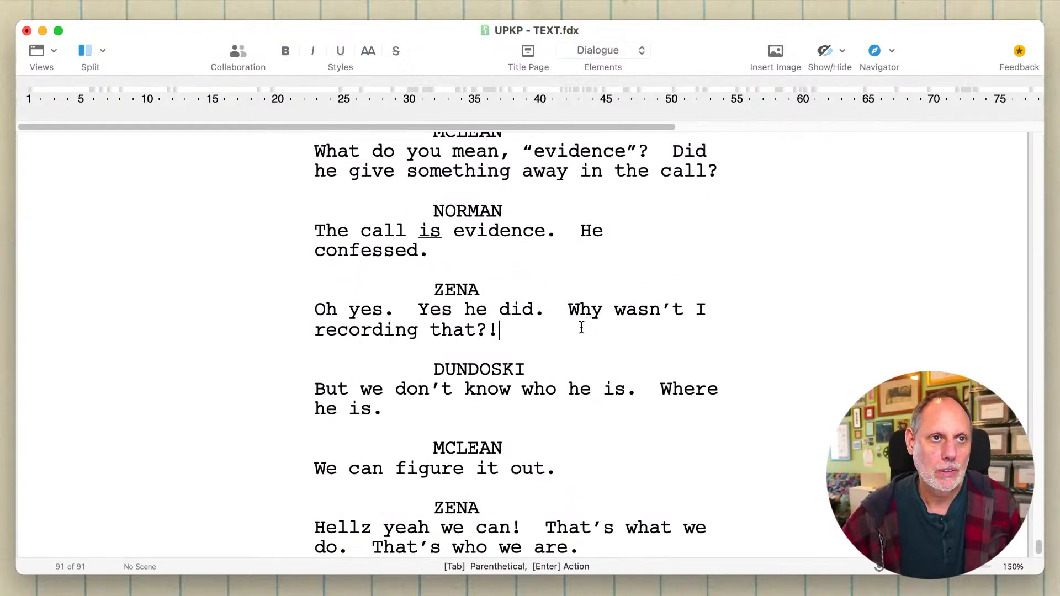
left_click_drag(581, 327, 569, 310)
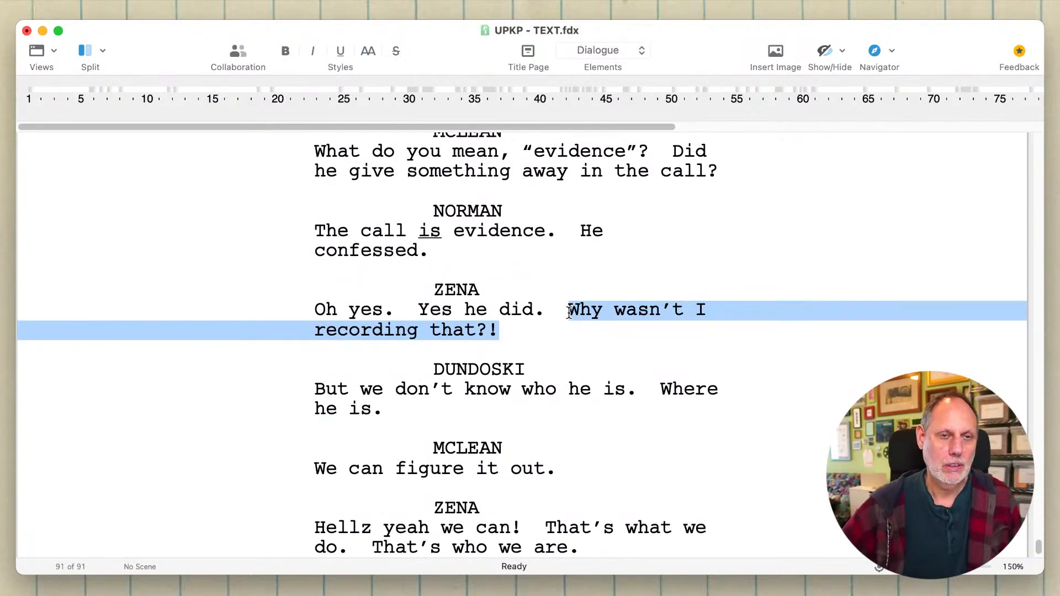
key("BackSpace")
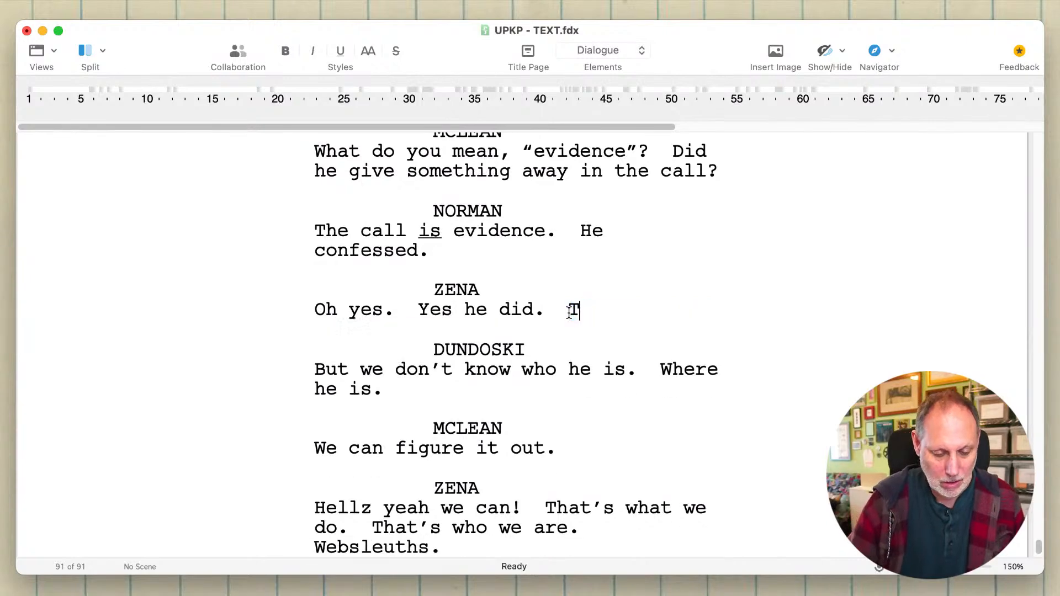
type("This is ")
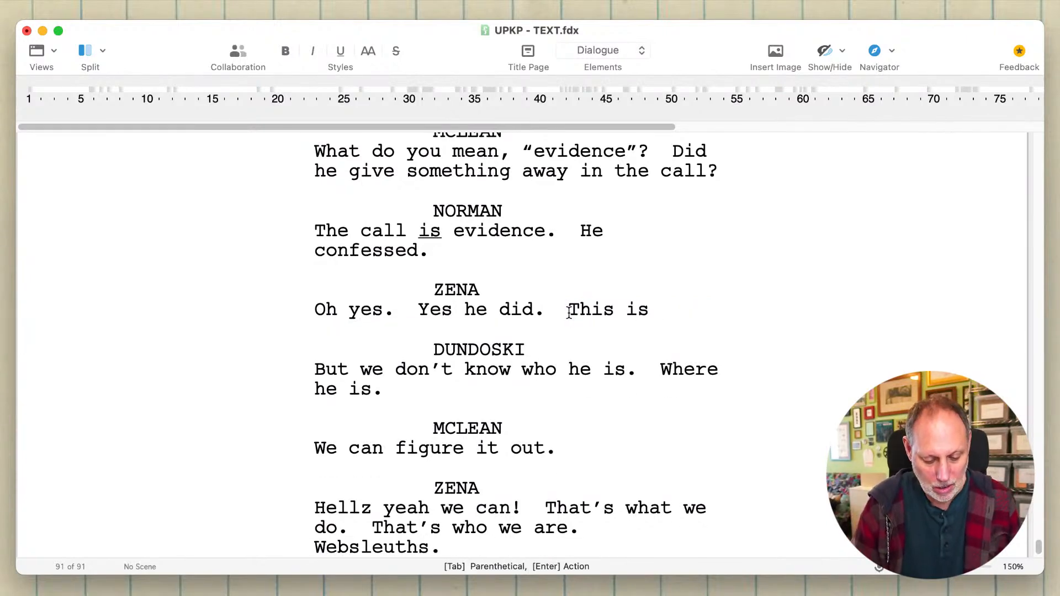
type("pure gold.")
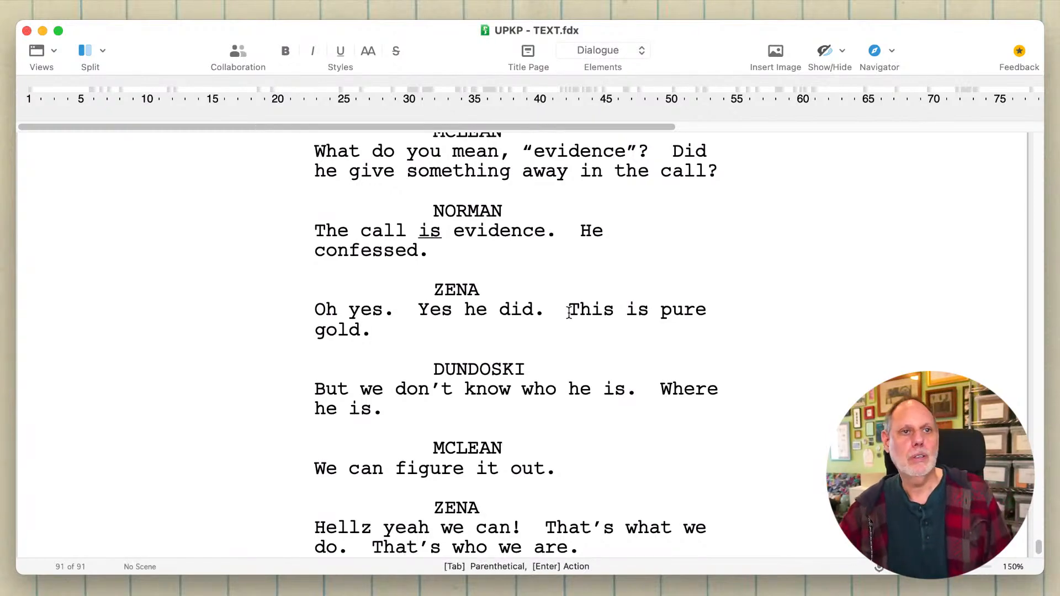
- Add a ZENA cue below Madelyn's "But even if we could..." line with the dialogue "We can."
scroll(570, 313, "down", 5)
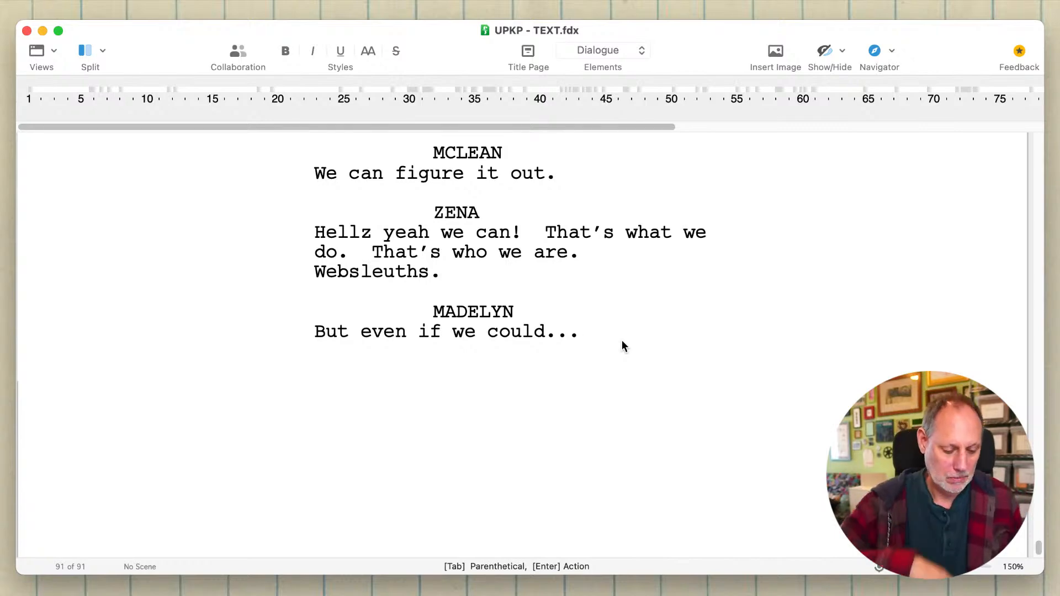
key("Return")
key("Tab")
type("ZE")
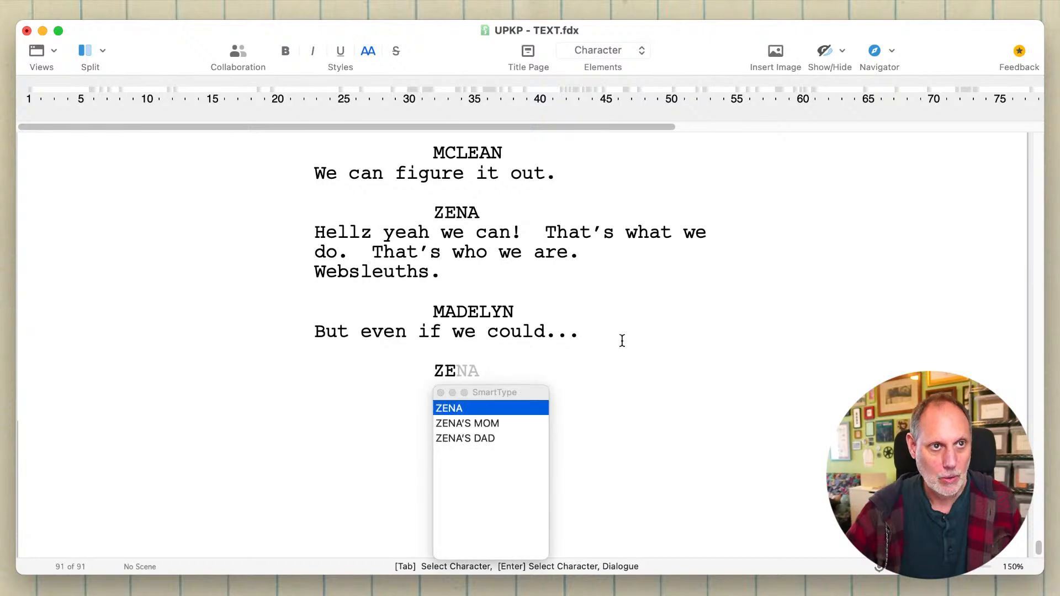
key("Return")
type("We can.")
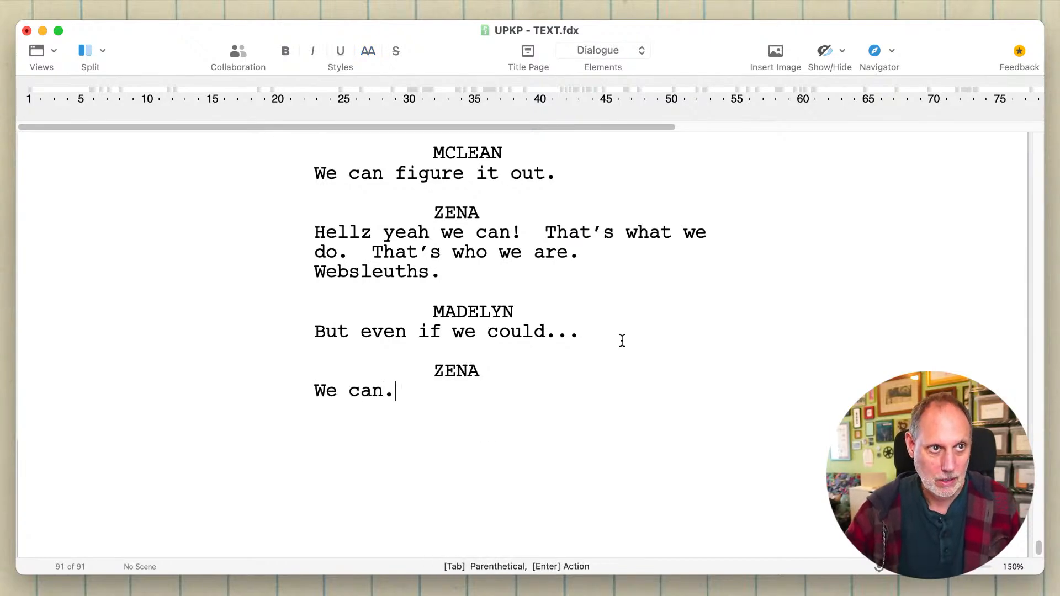
- Add a DUNDOSKI cue below Zena's "We can." with the dialogue "We should."
key("Return")
type("DU")
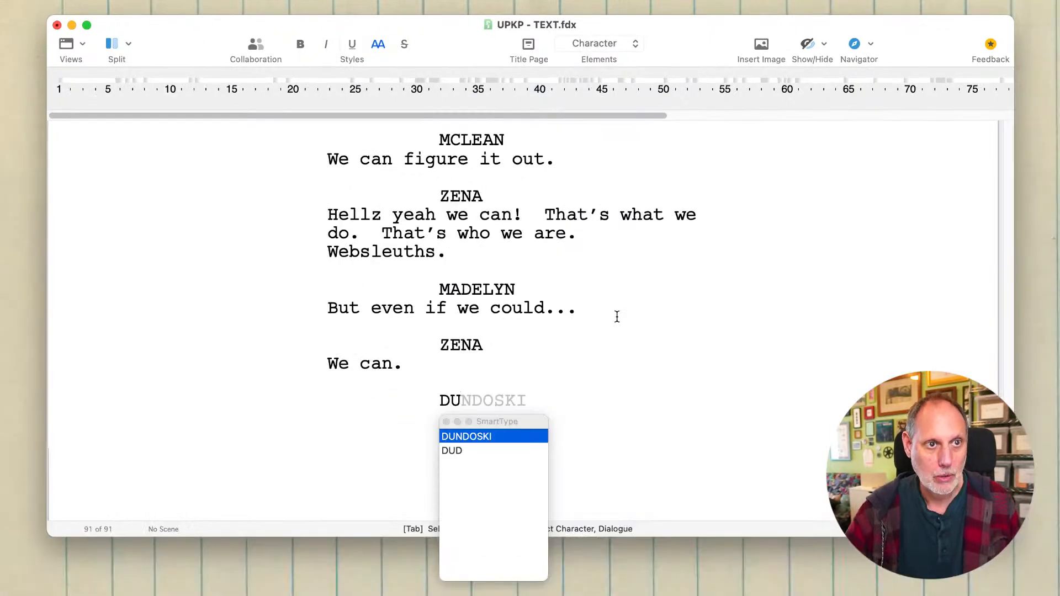
key("Return")
type("We should.")
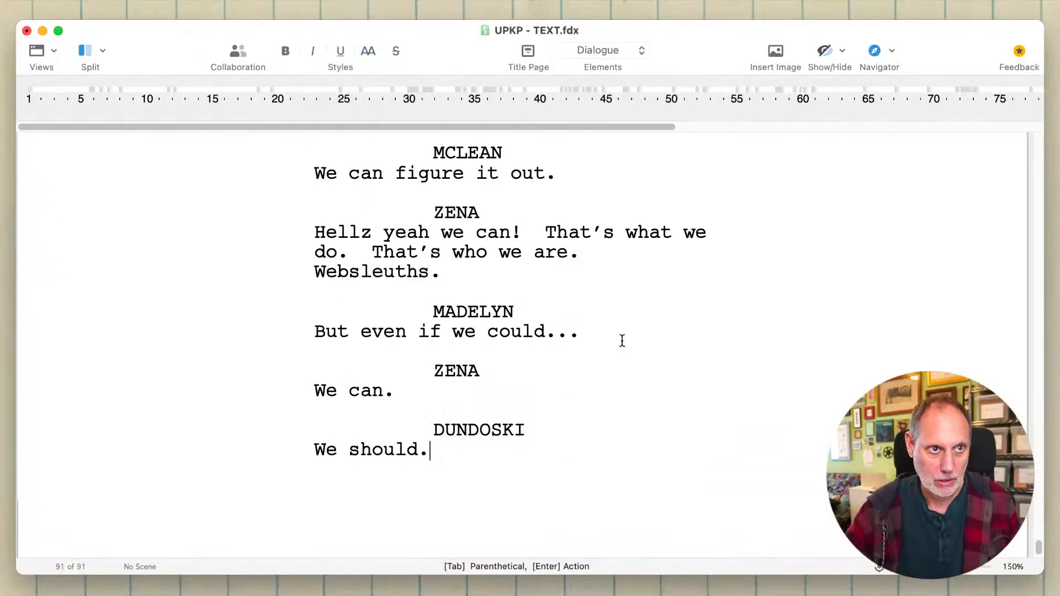
key("Return")
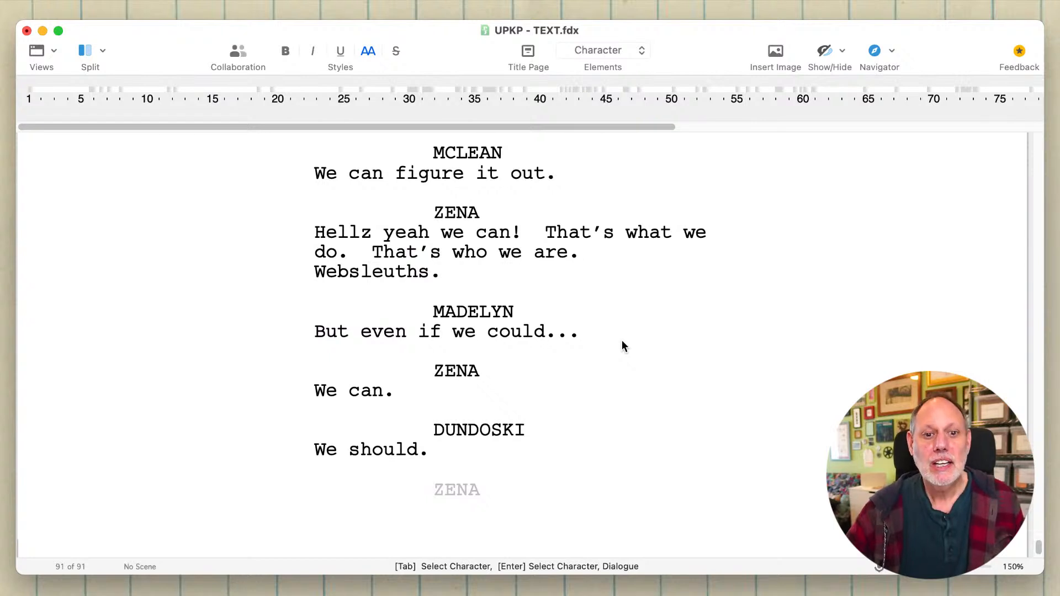
key("Escape")
- Extend Madelyn's dialogue after "But even if we could..." with "Just because we can -- doesn't mean we should."
left_click(590, 330)
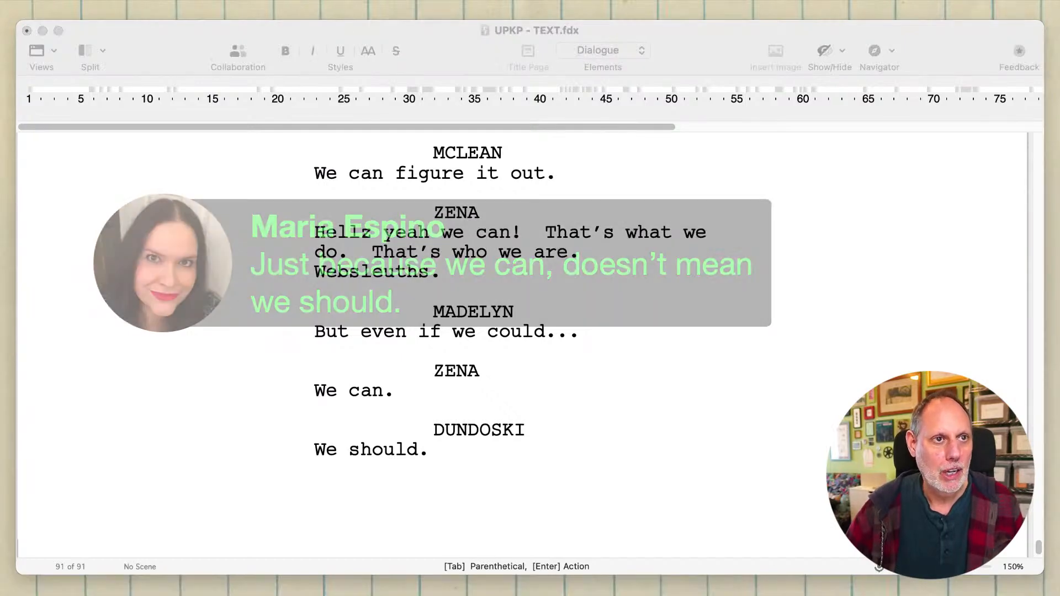
left_click(540, 318)
left_click(589, 330)
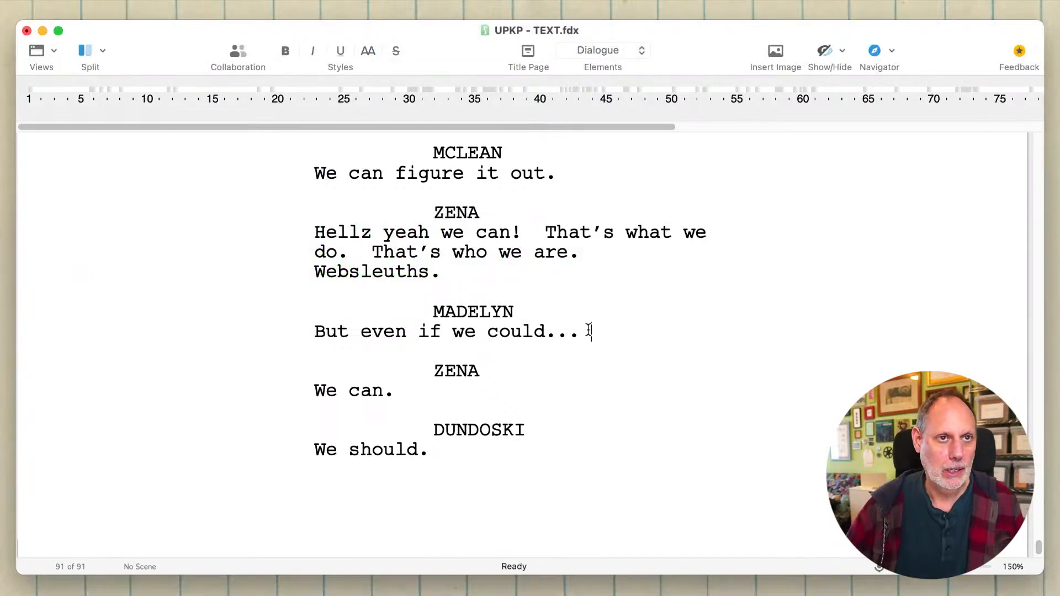
type("Just be")
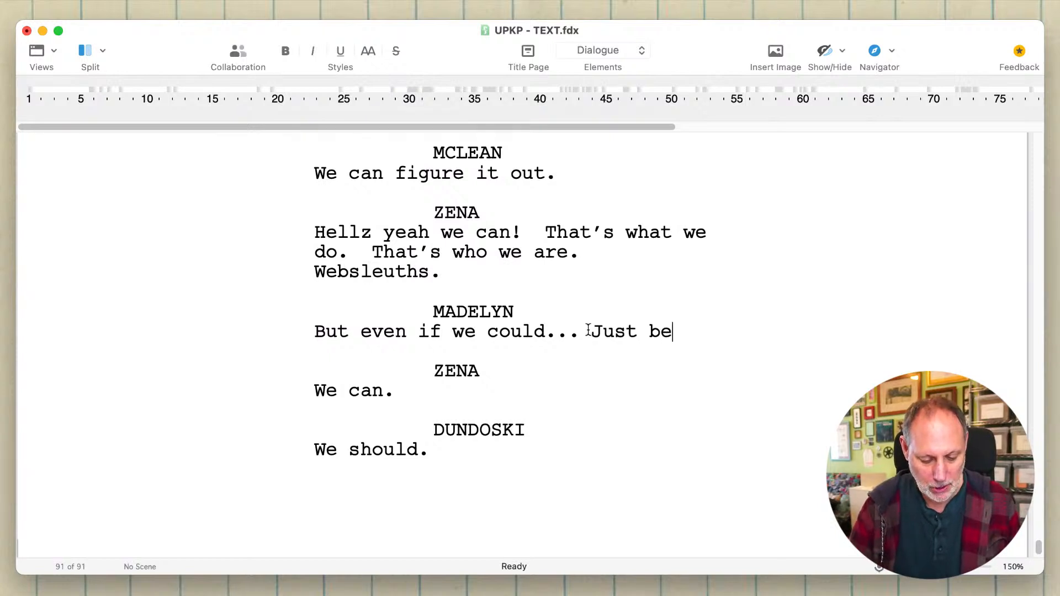
type("cause we can ")
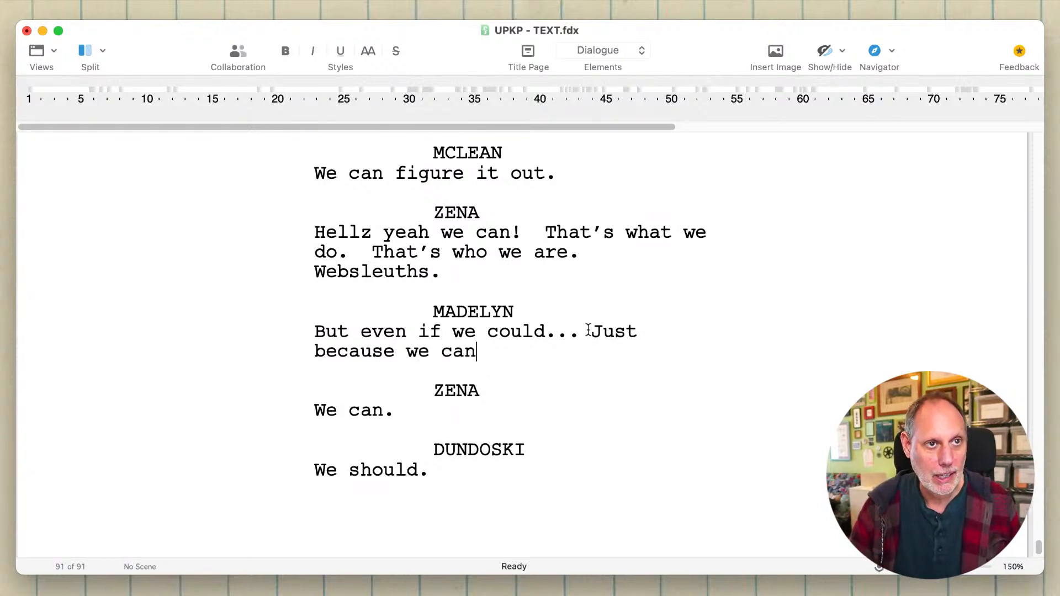
type("- - ")
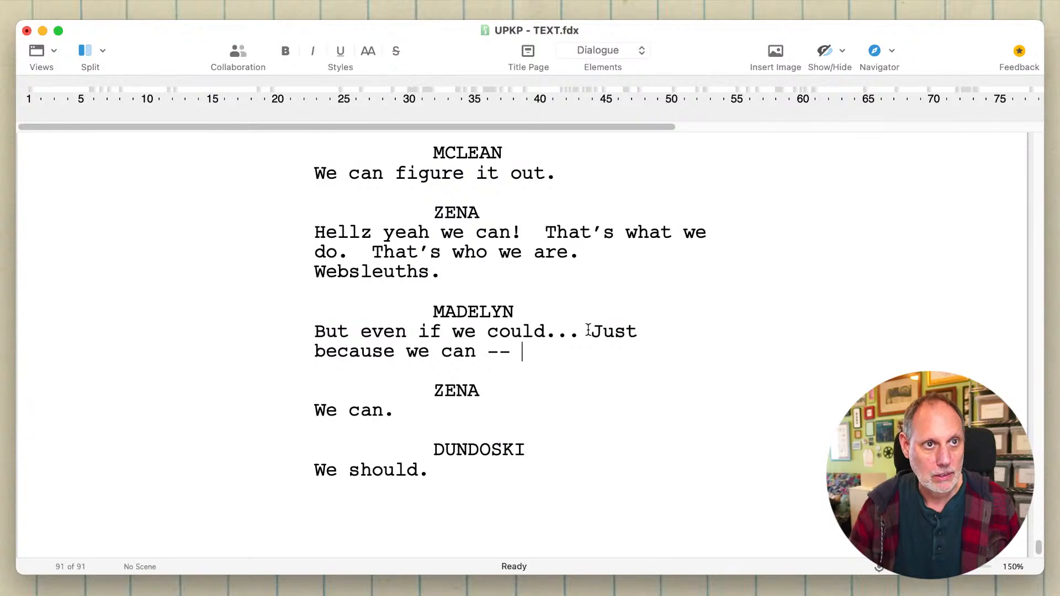
type("doesn't mean we shoiuld")
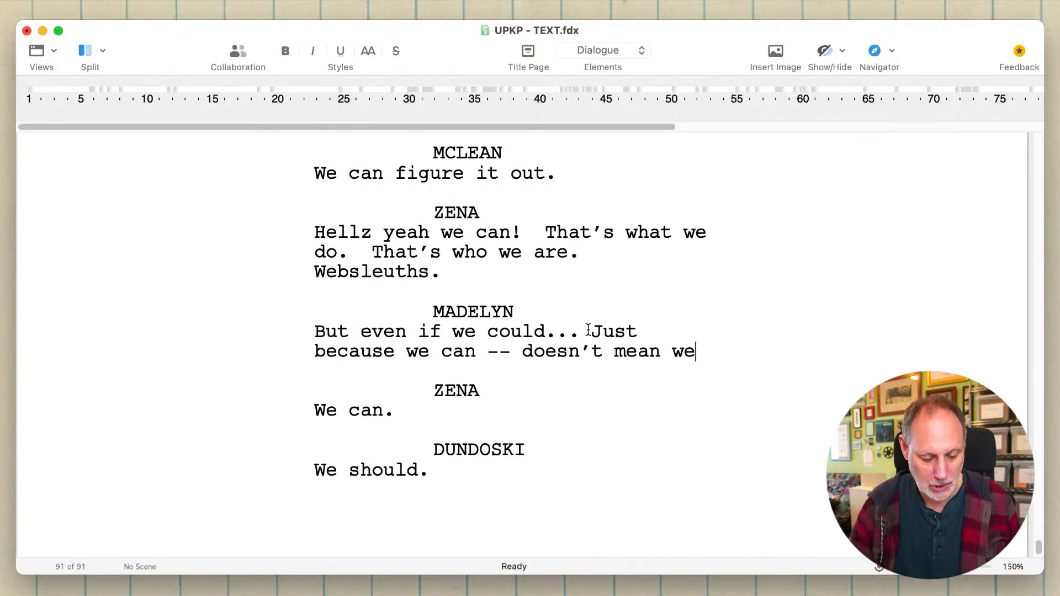
key("BackSpace")
key("BackSpace")
key("BackSpace")
key("BackSpace")
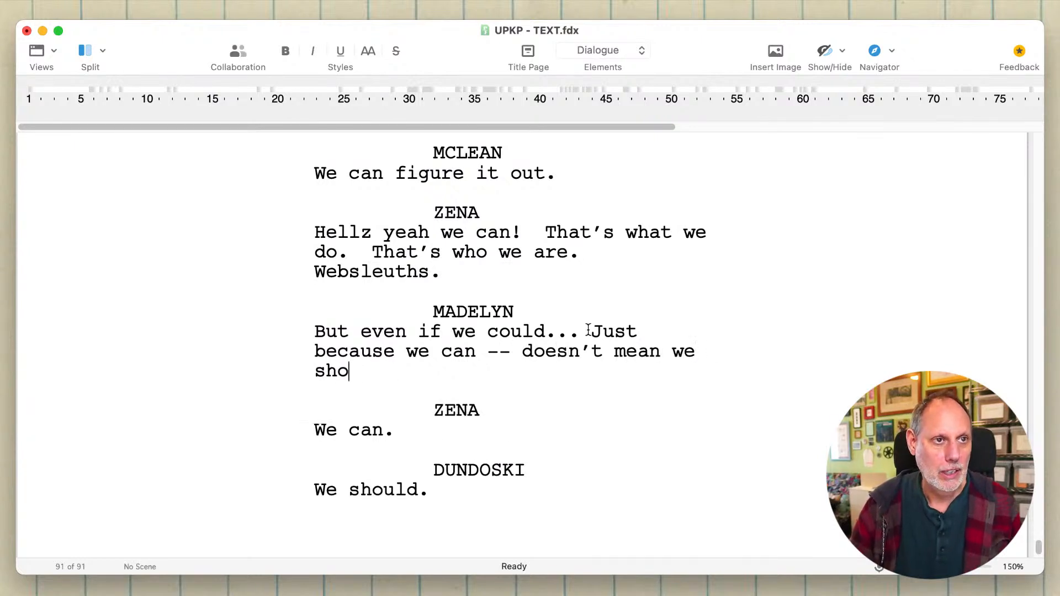
type("uld.")
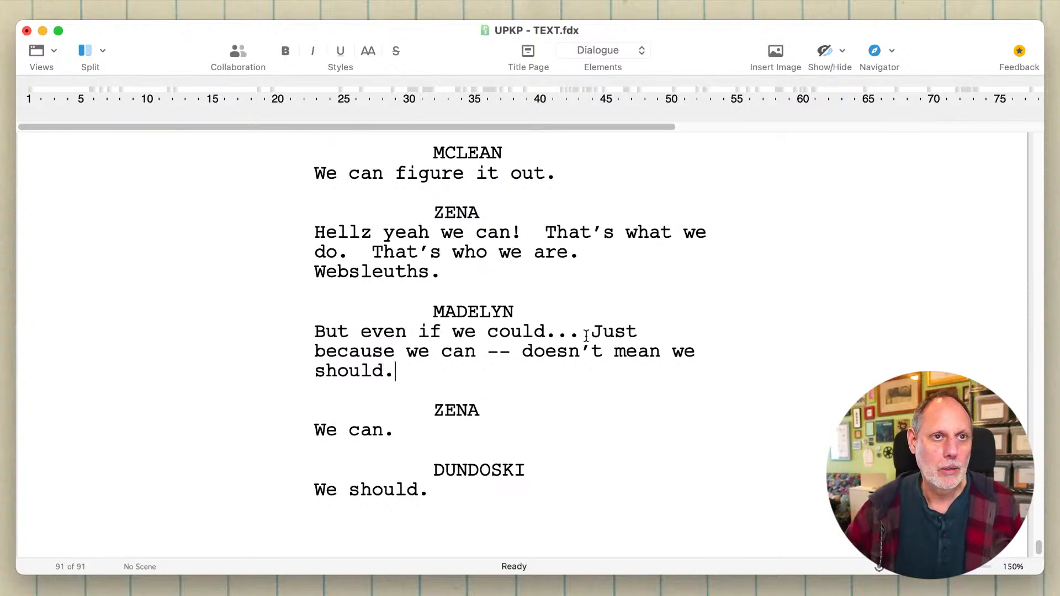
- Delete the opening "But even if we could..." from Madelyn's dialogue
left_click_drag(592, 334, 299, 330)
key("BackSpace")
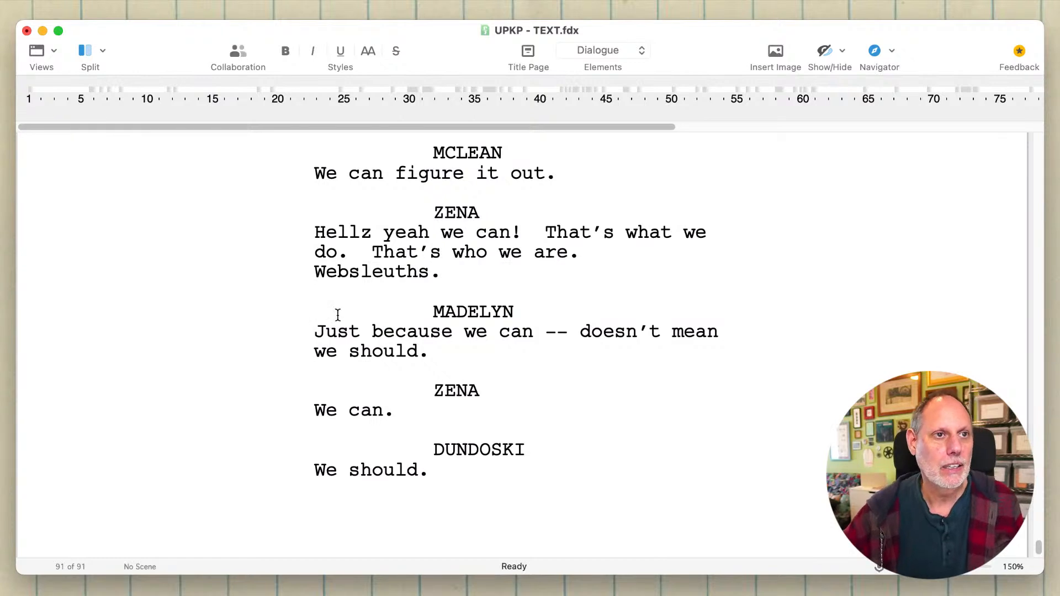
left_click(407, 270)
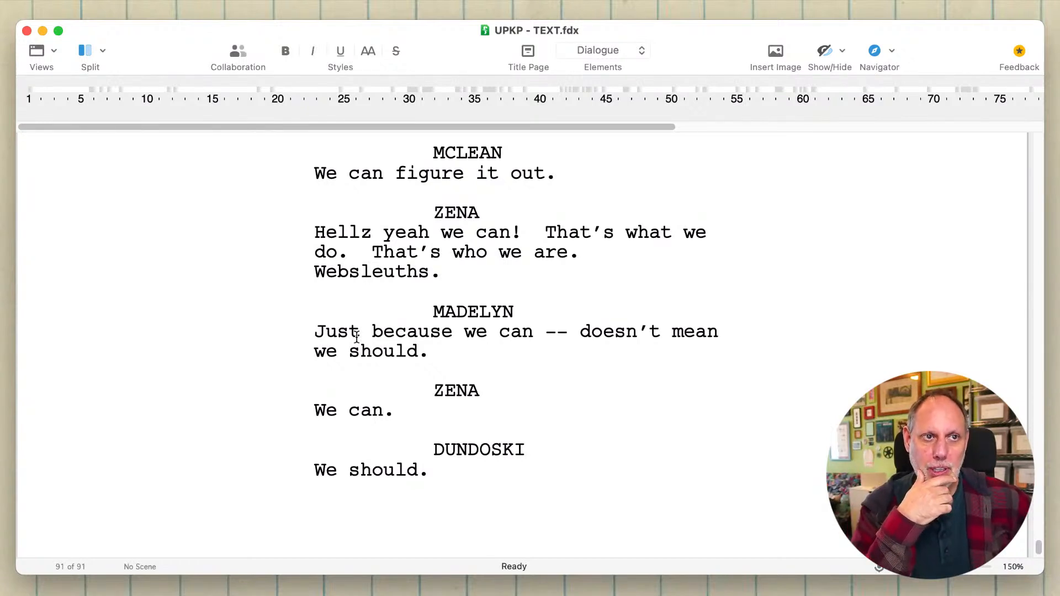
left_click(374, 385)
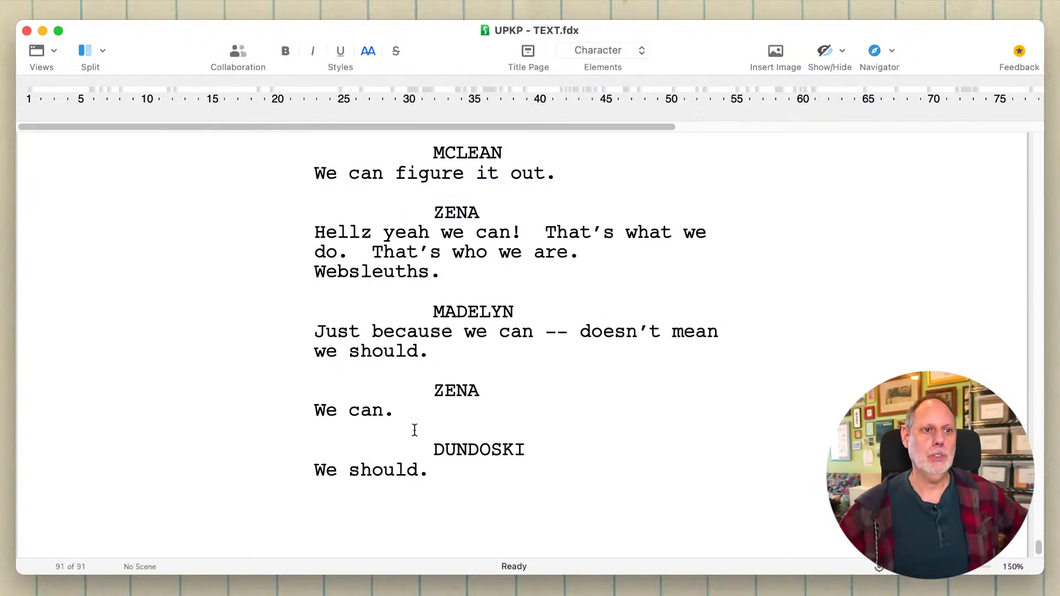
- Add a MCLEAN cue below Dundoski's "We should." with the dialogue "And he knows that."
left_click(449, 481)
left_click(443, 469)
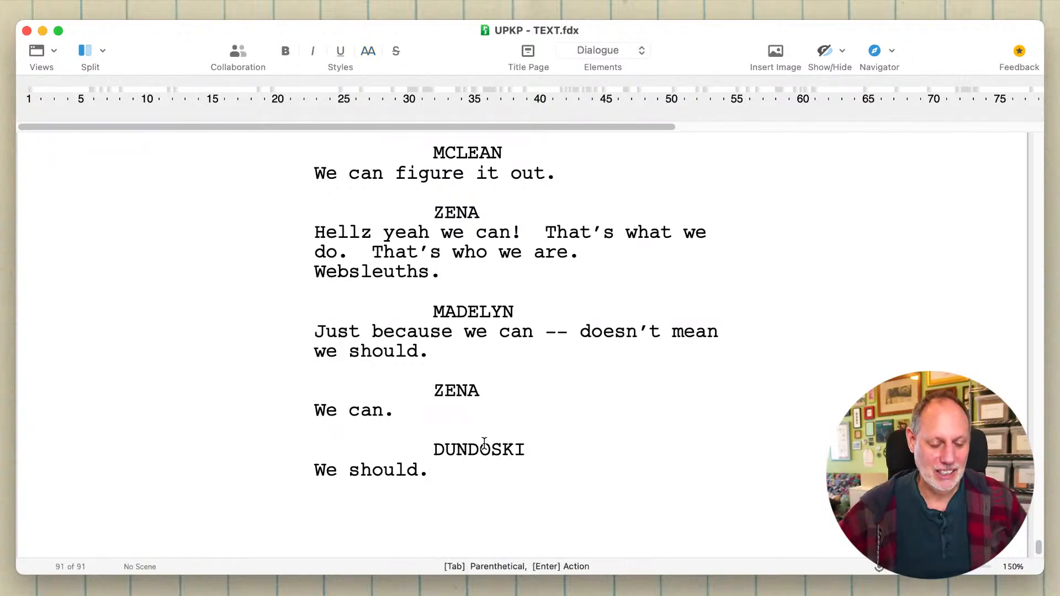
key("Return")
key("Tab")
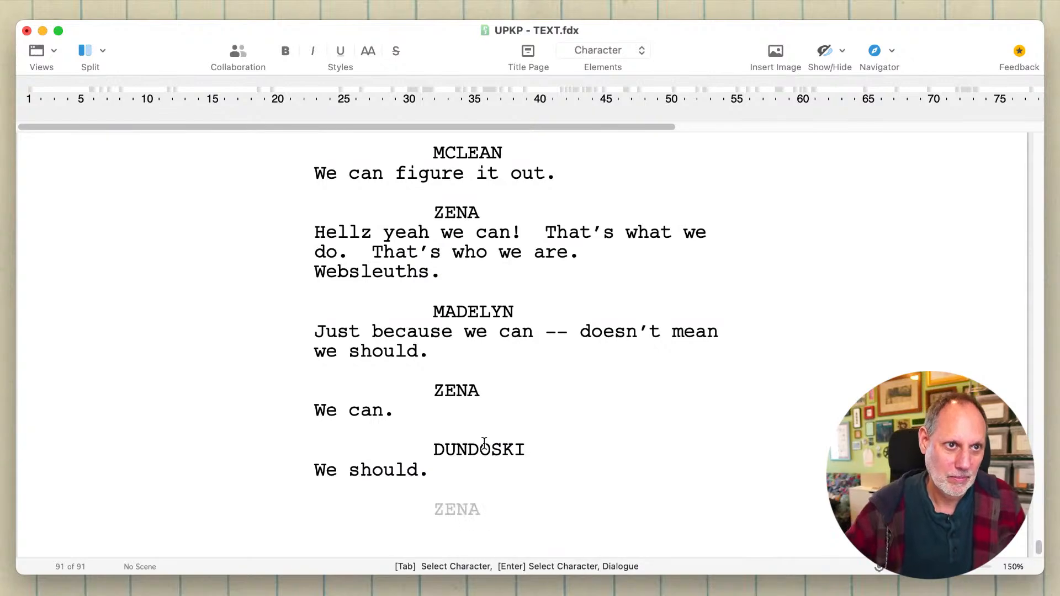
type("MC")
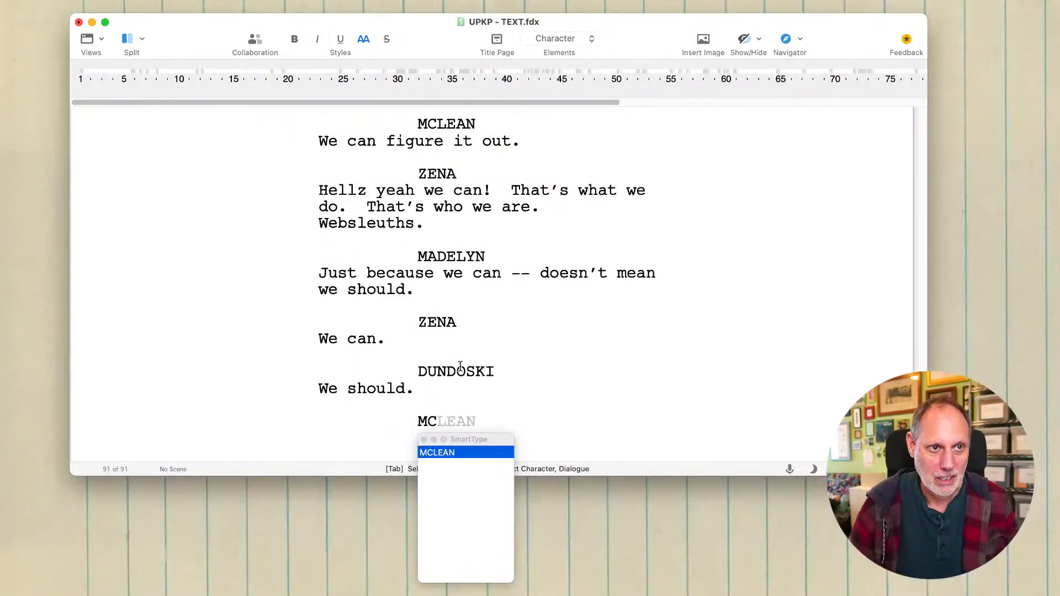
key("Return")
type("An")
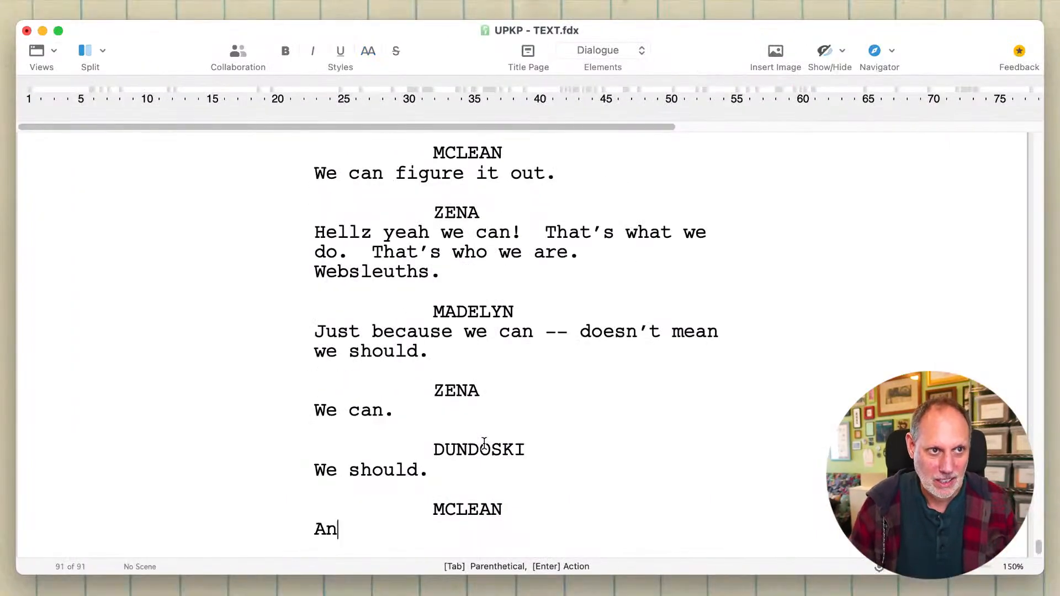
type("d he knows that.")
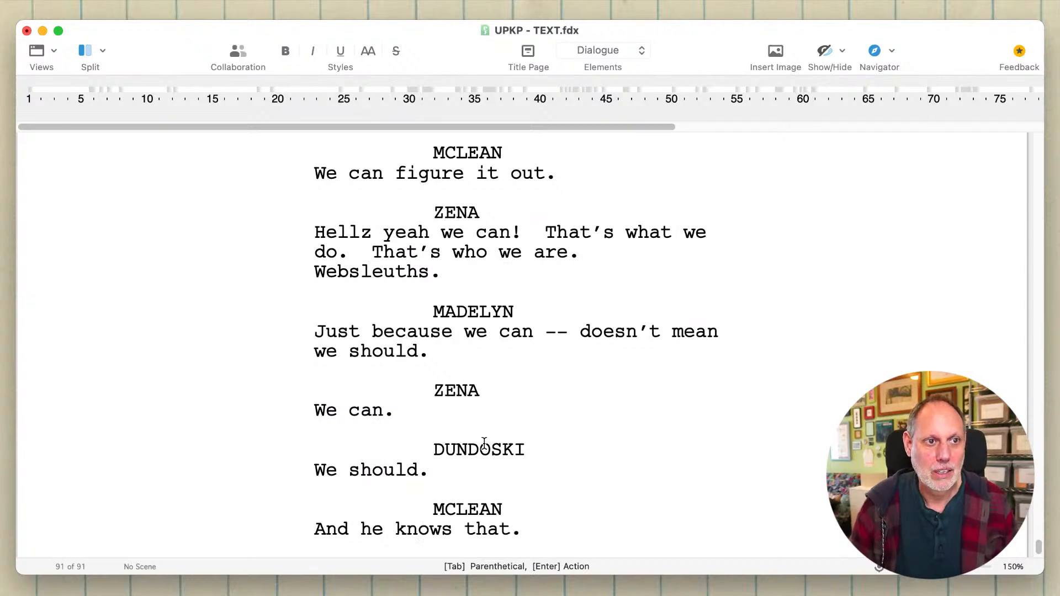
- Add the action line "Shocked silence." below McLean's dialogue
key("Return")
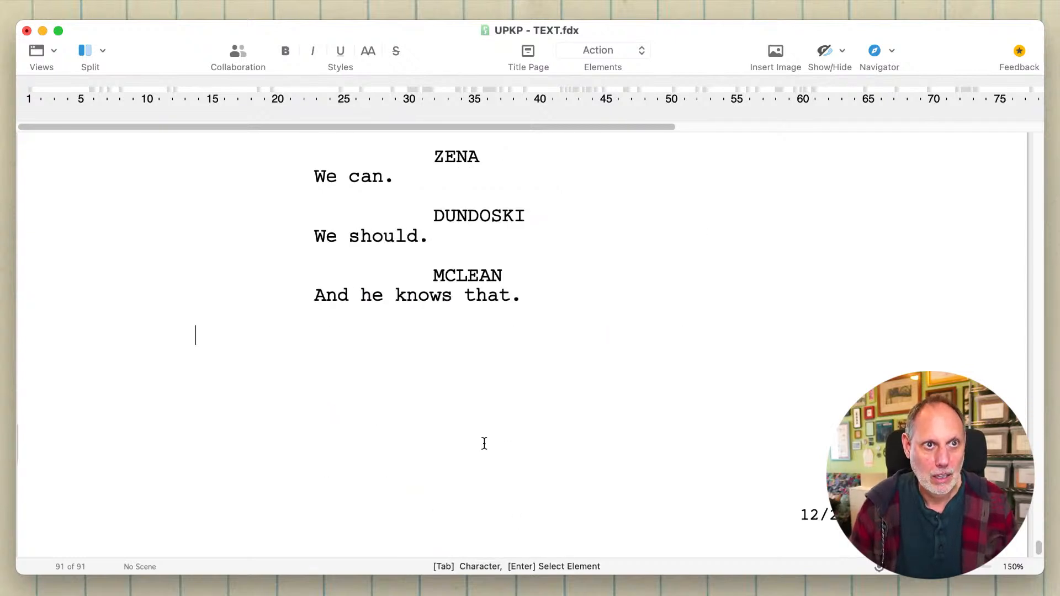
type("Sho")
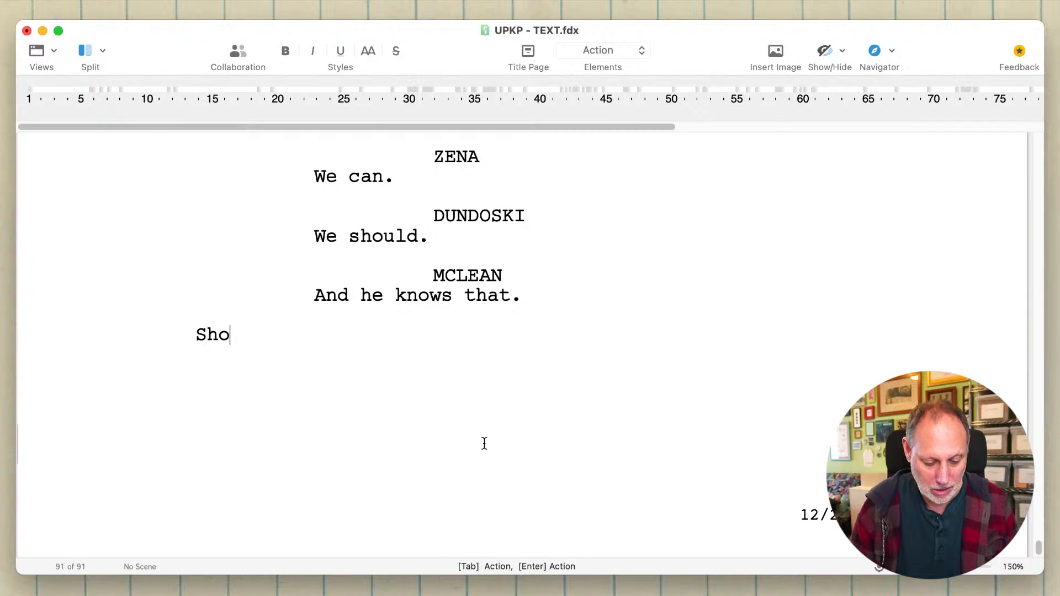
type("cked silence.")
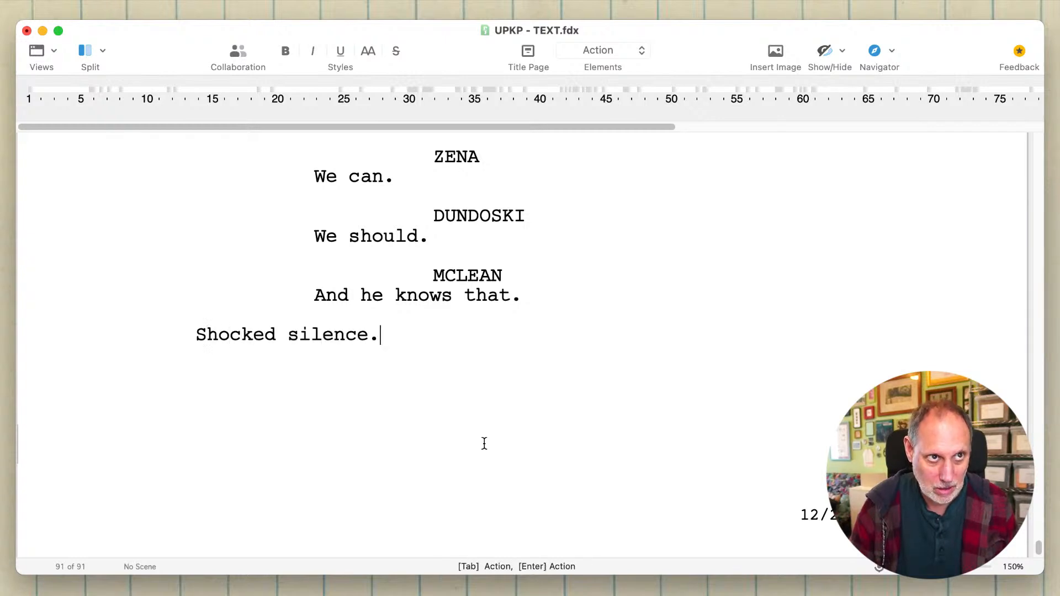
- Add a ZENA cue below the "Shocked silence." action line with the dialogue "Wait: what?"
key("Return")
type("Z")
key("Return")
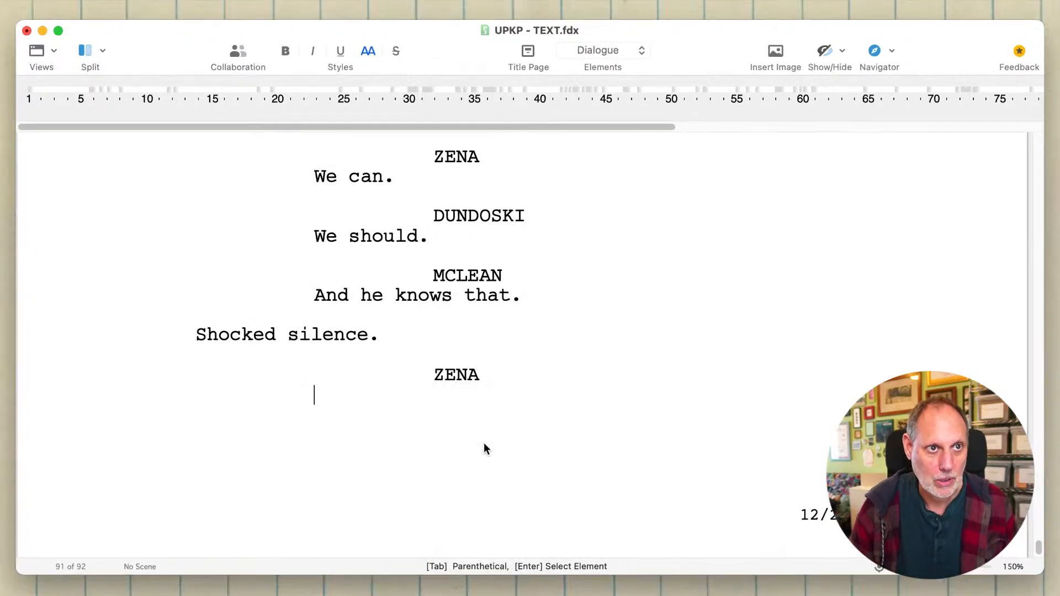
type("Wait: what?")
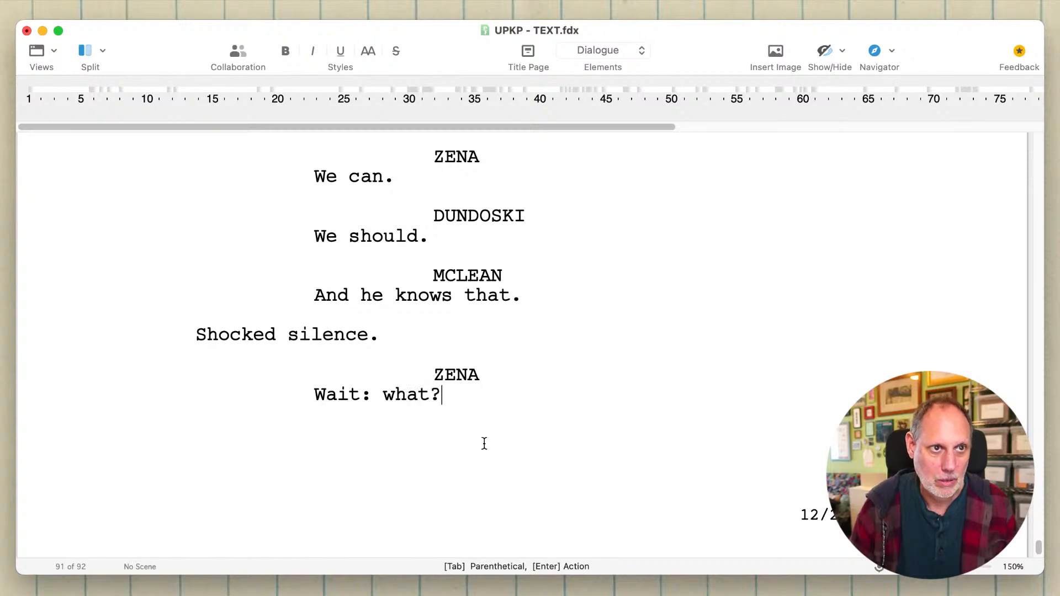
- Add the scene heading "INT. SOAP SHOP - THE SAME TIME" after Zena's "Wait: what?"
key("Return")
key("Return")
key("Escape")
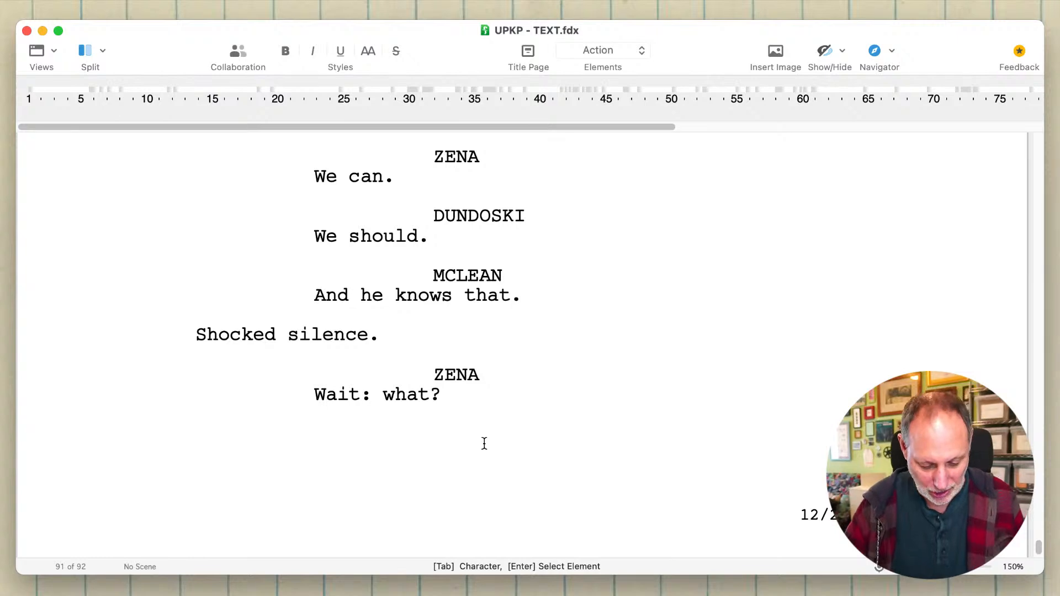
type("INT. SOA")
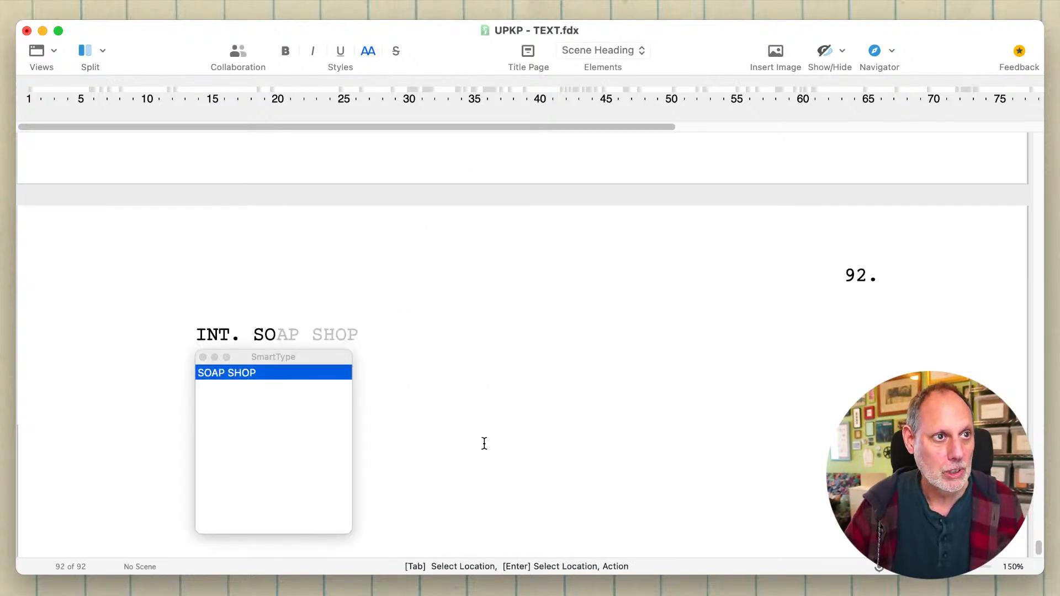
key("Return")
type("- T")
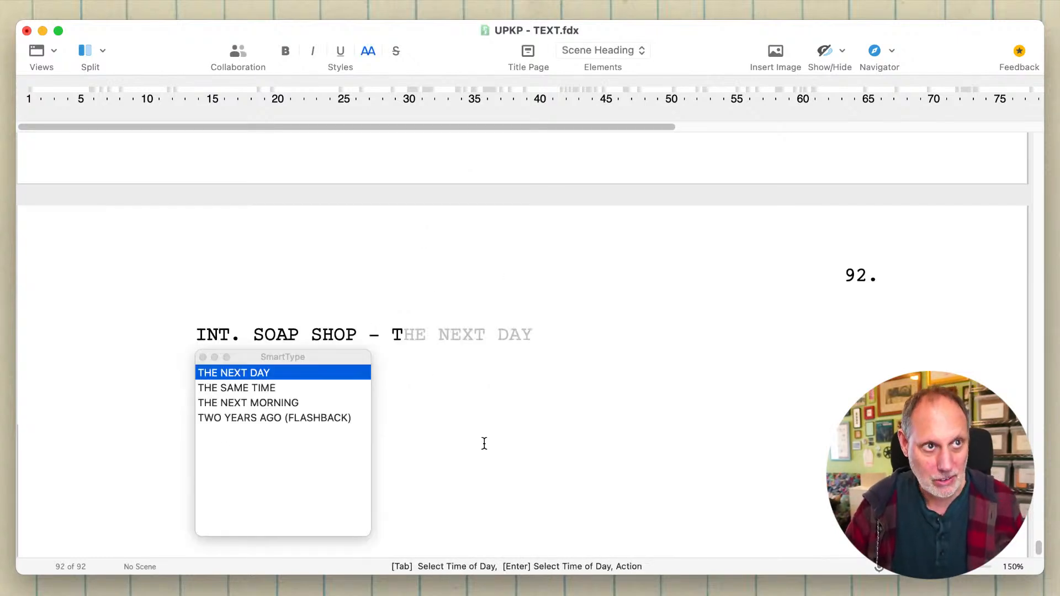
key("Tab")
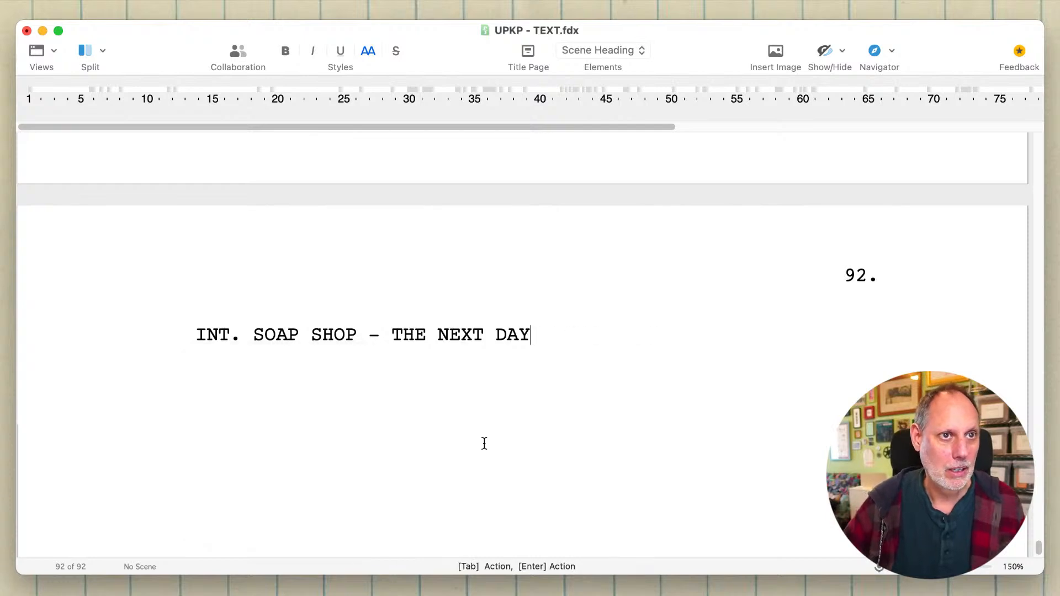
key("BackSpace")
key("BackSpace")
key("BackSpace")
key("BackSpace")
key("BackSpace")
key("BackSpace")
key("BackSpace")
key("BackSpace")
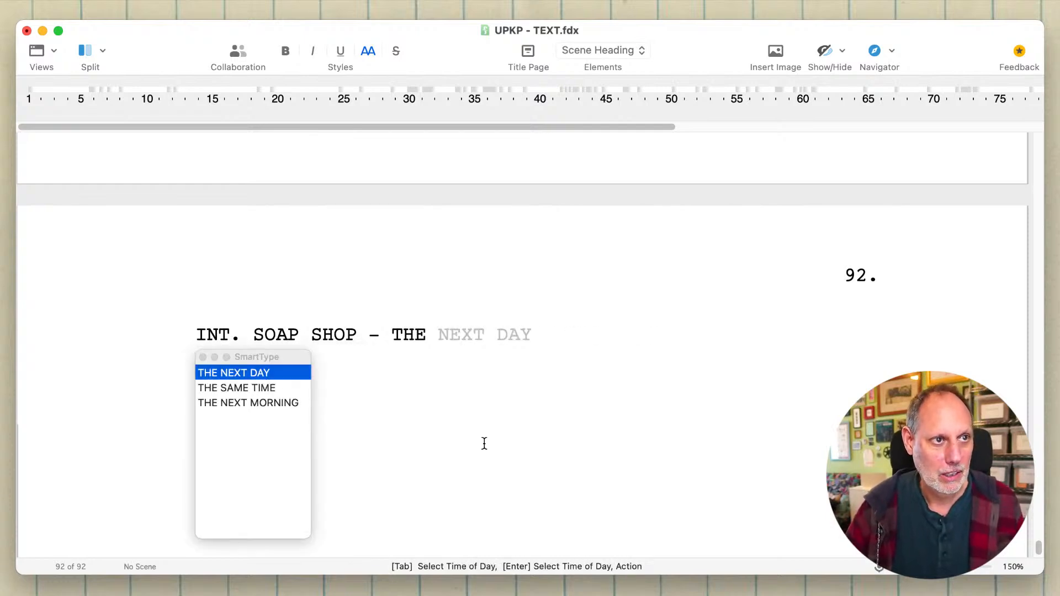
key("Down")
key("Return")
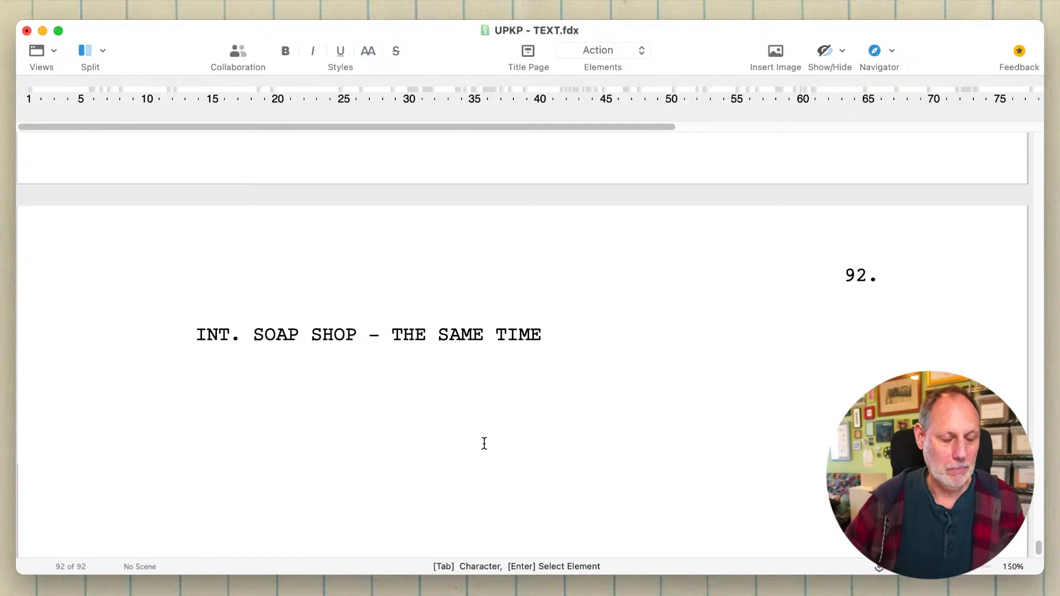
- Start the action line "Deakins stops setting out" below the soap shop scene heading
type("Deakins i")
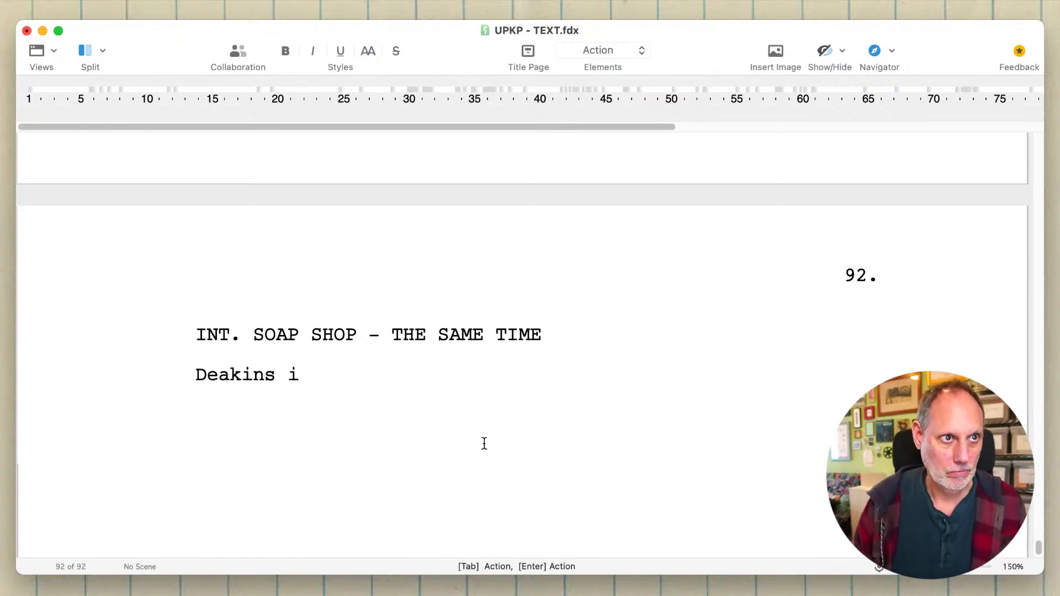
key("BackSpace")
type("stops ")
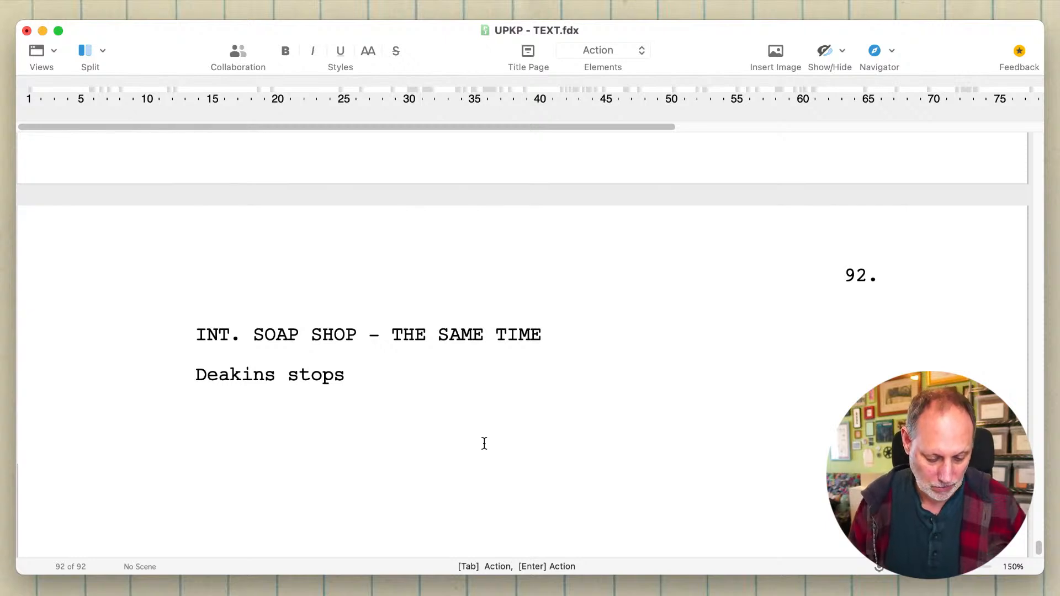
type("setting out")
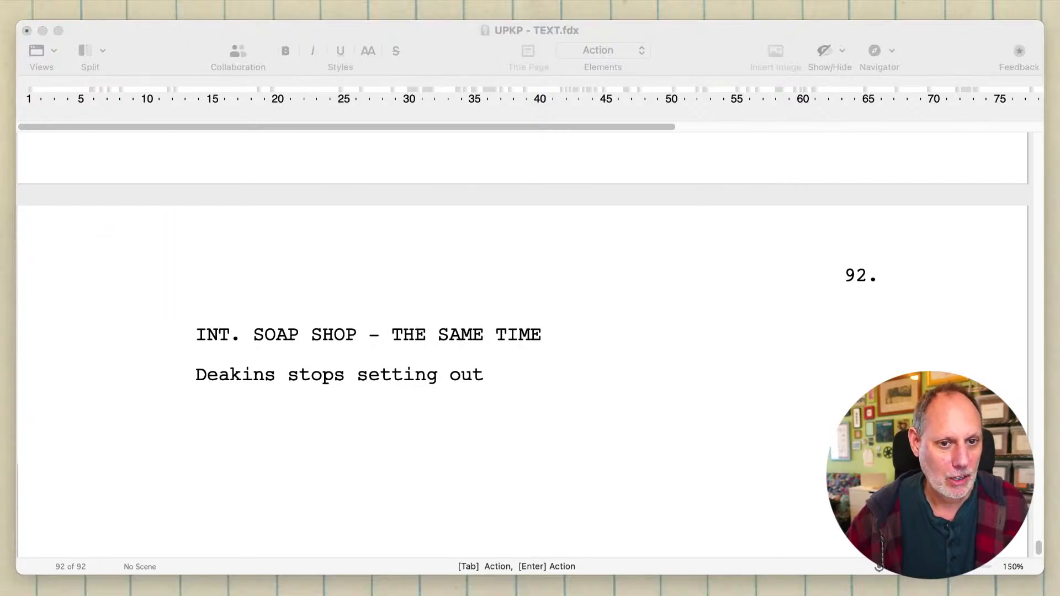
- Review the closing exchange between Zena, Madelyn, Dundoski and McLean before the soap shop scene
left_click(610, 343)
left_click(597, 362)
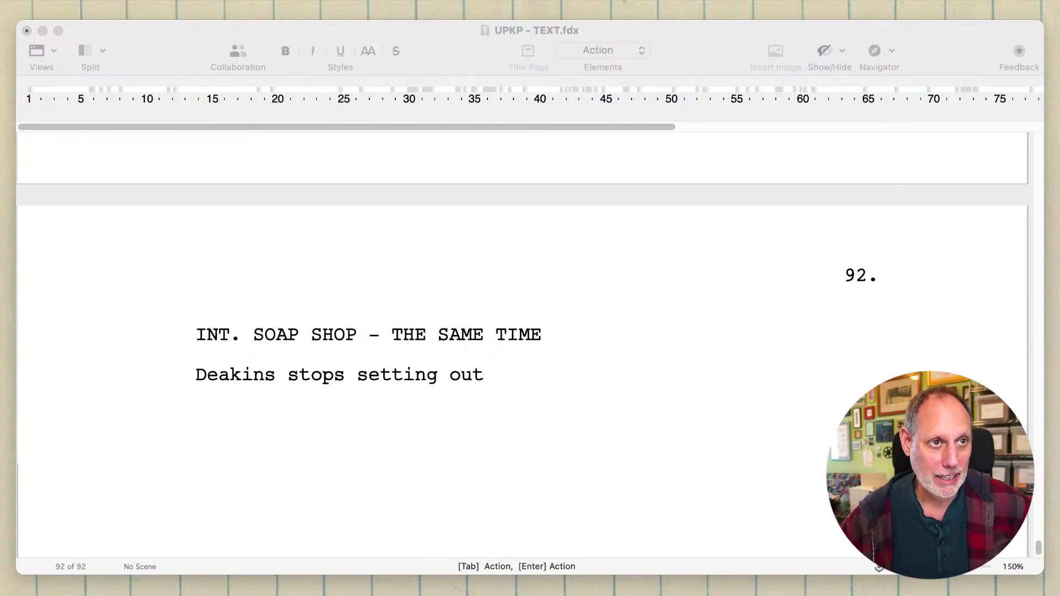
left_click(618, 430)
scroll(619, 432, "up", 9)
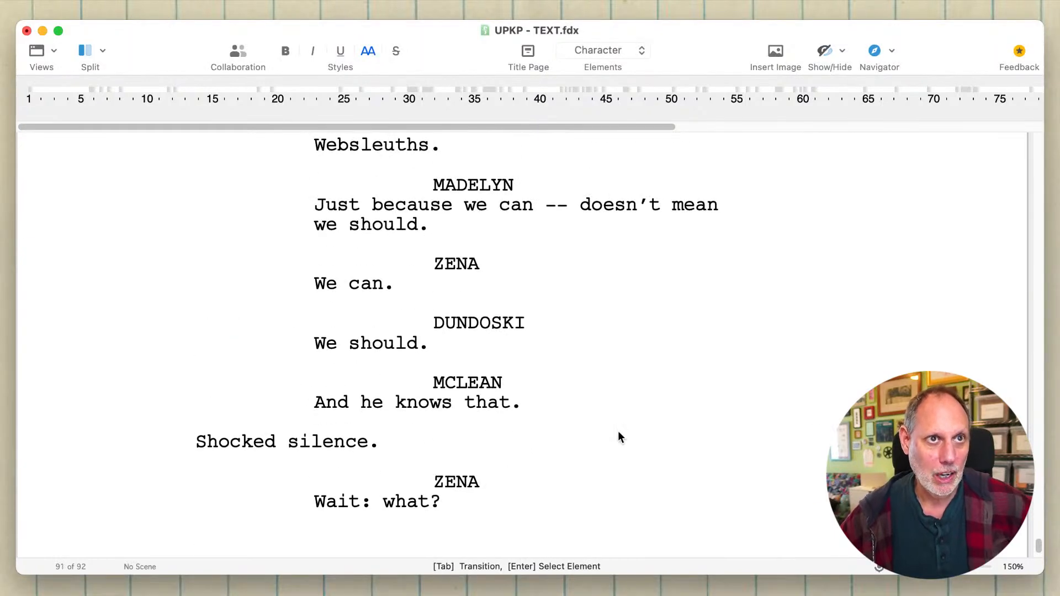
scroll(618, 437, "up", 3)
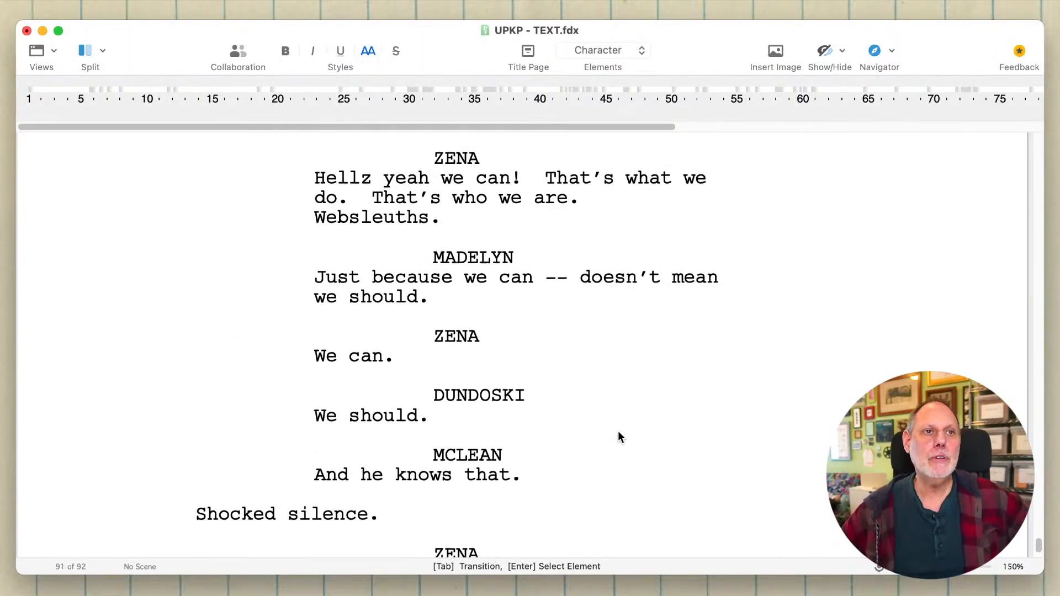
left_click(525, 273)
left_click(524, 248)
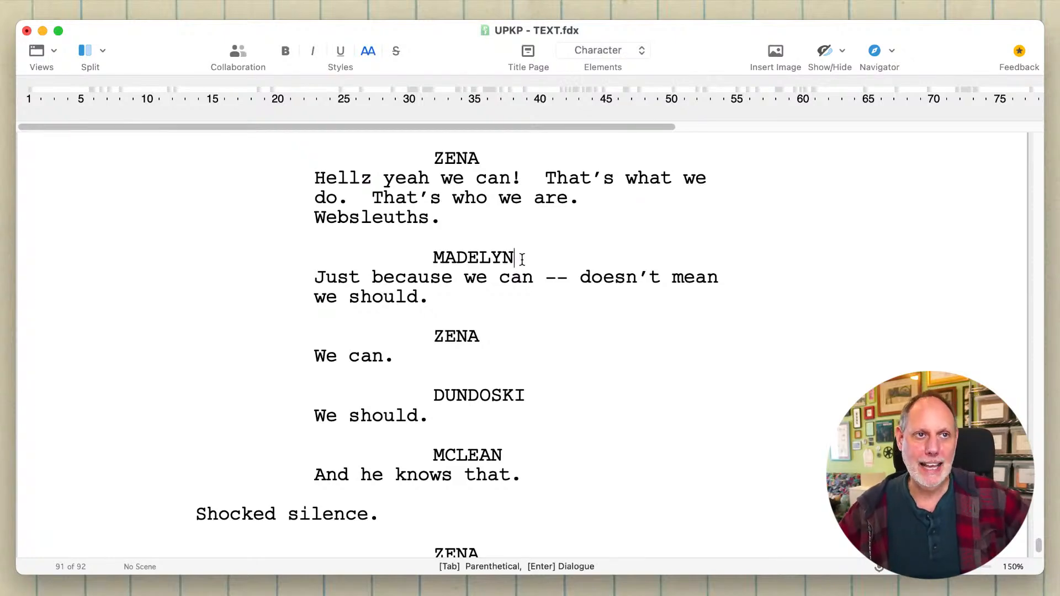
scroll(522, 259, "down", 10)
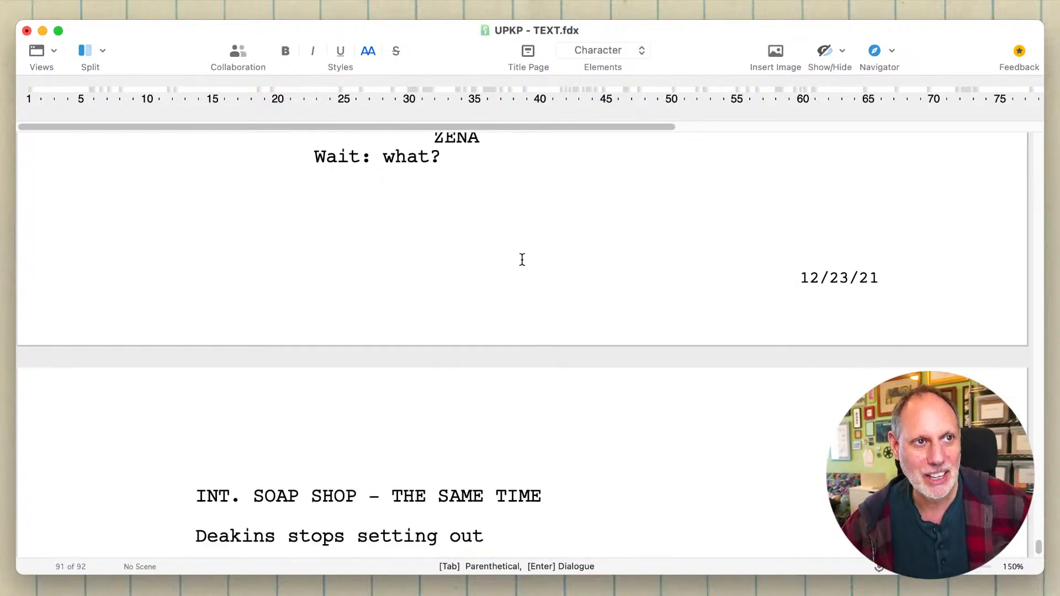
- Delete "stops setting out" from the soap shop action line, keeping only "Deakins"
left_click(515, 319)
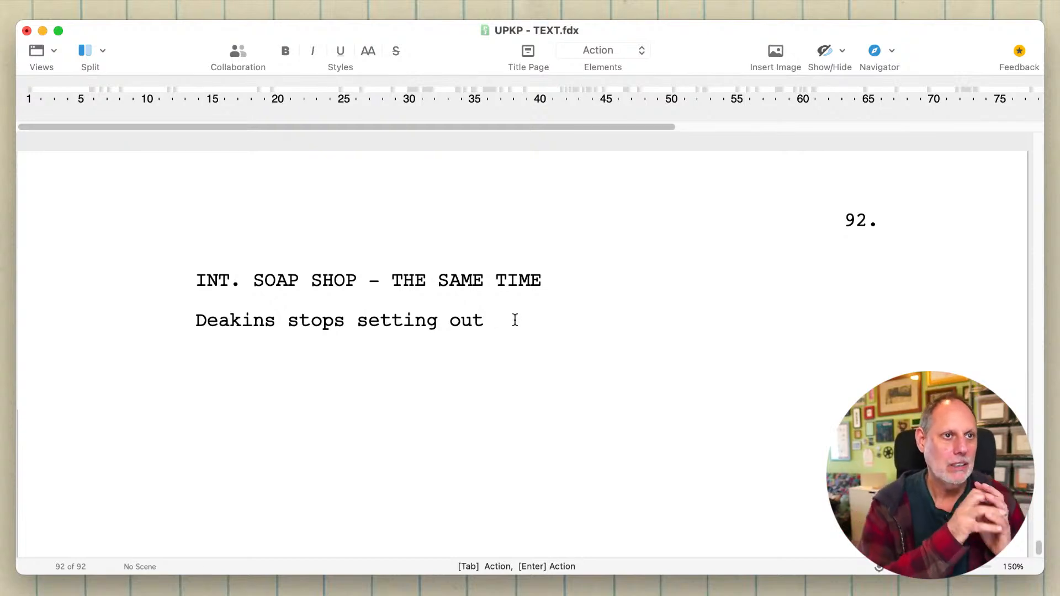
key("BackSpace")
key("BackSpace")
key("BackSpace")
key("BackSpace")
key("BackSpace")
key("BackSpace")
key("BackSpace")
key("BackSpace")
key("BackSpace")
key("BackSpace")
key("BackSpace")
key("BackSpace")
key("BackSpace")
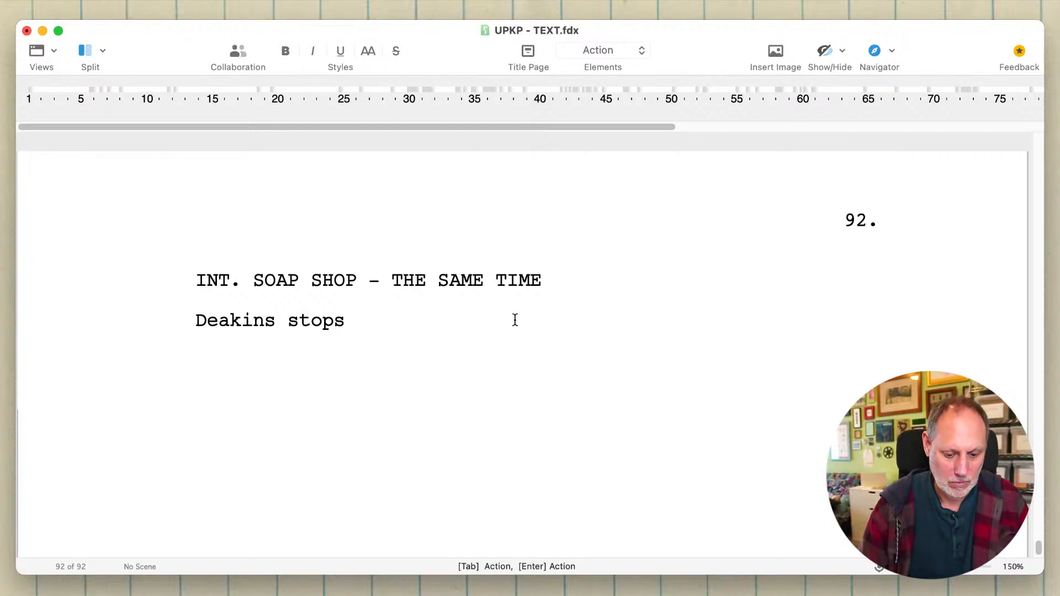
key("BackSpace")
key("BackSpace")
key("BackSpace")
key("BackSpace")
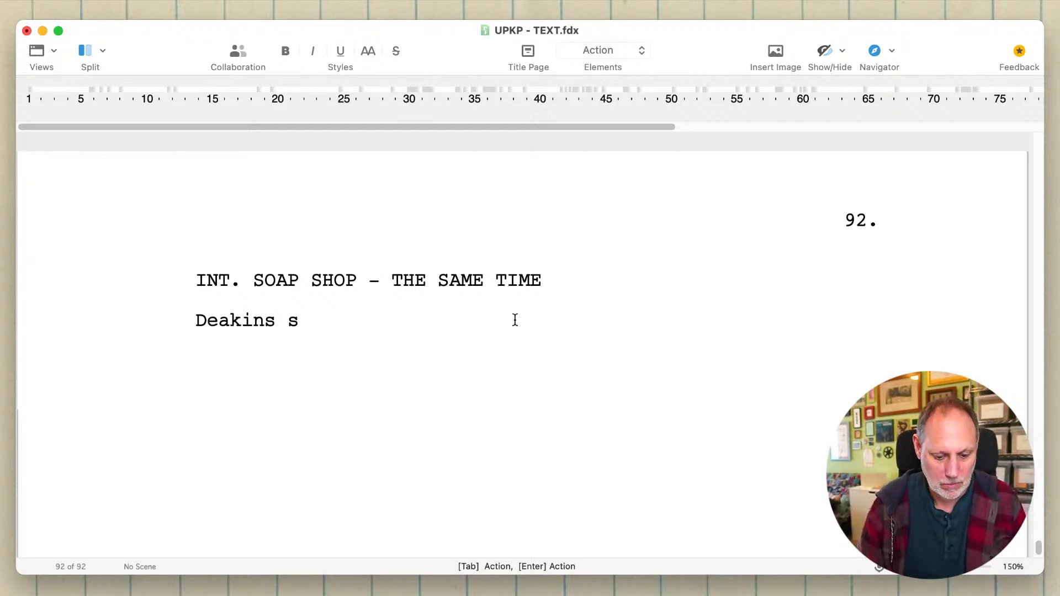
key("BackSpace")
type("i")
key("BackSpace")
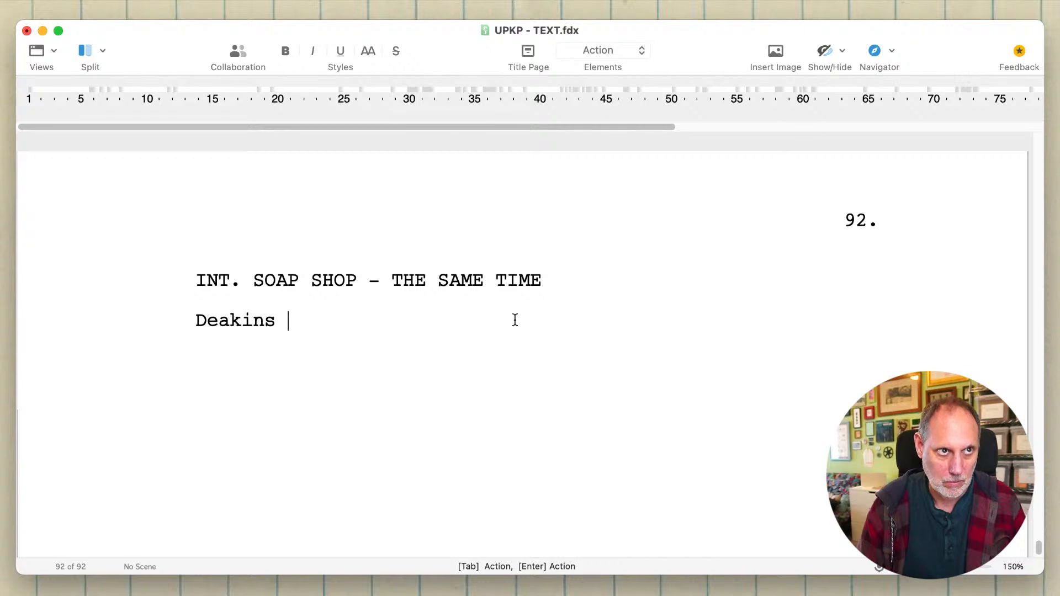
- Continue the action line after "Deakins" with "stops, in mid-gesture, polishing a display case."
type("stops, in ")
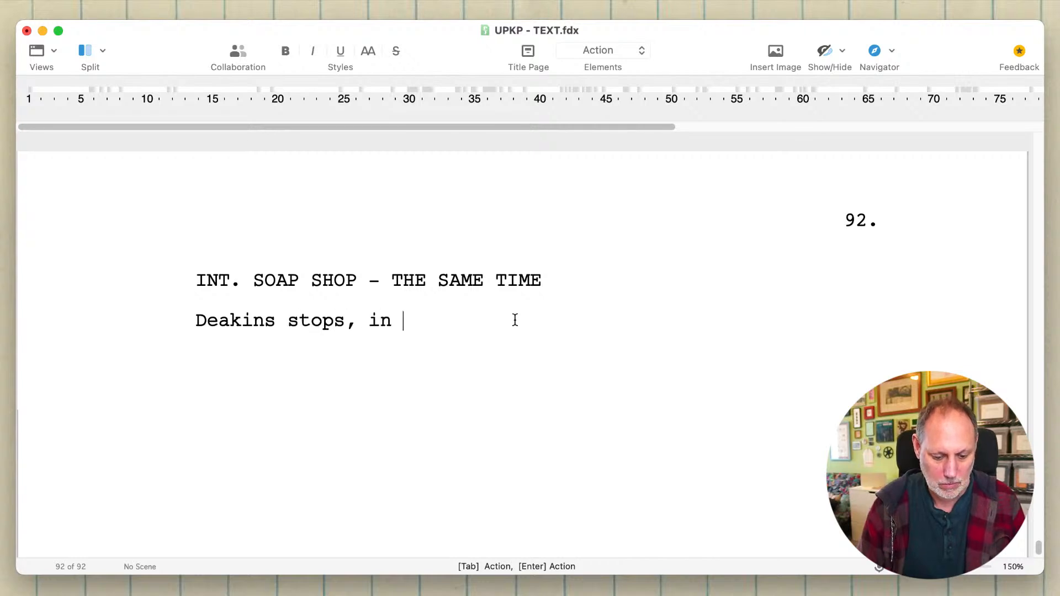
type("mid-gesture,")
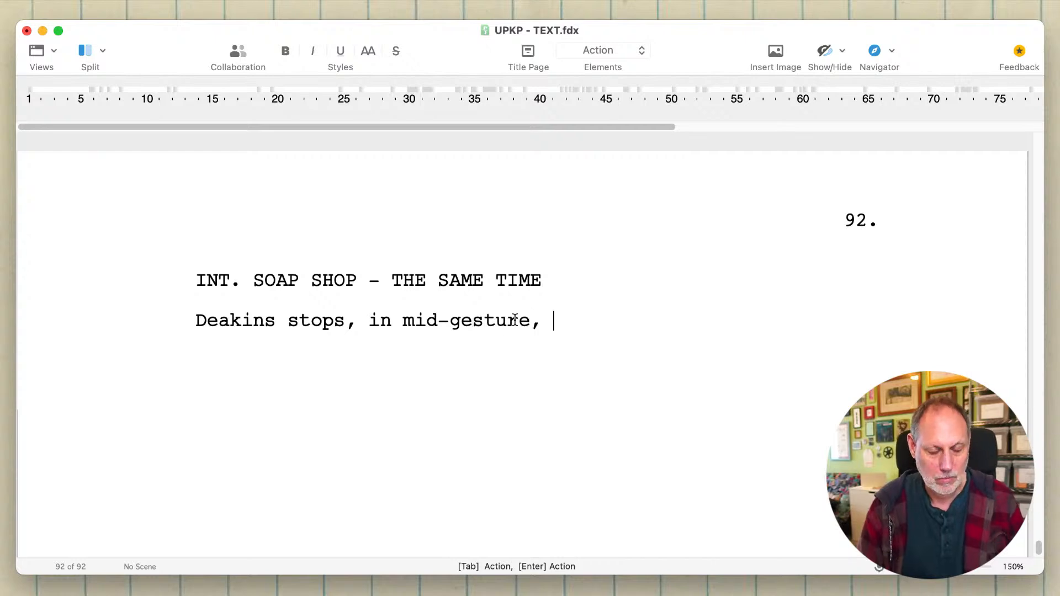
type(" pol")
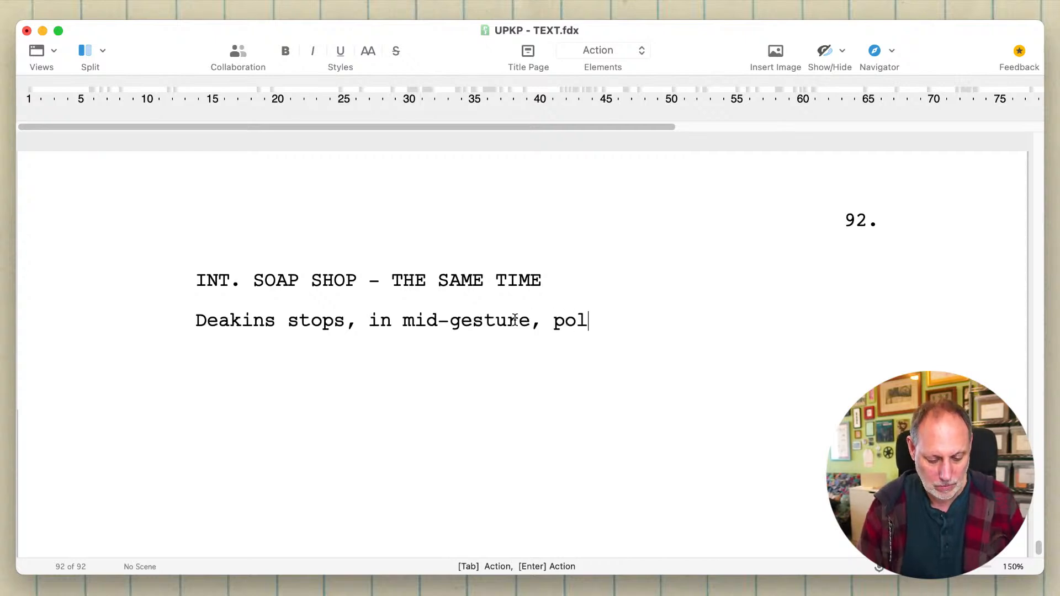
type("ishing a display")
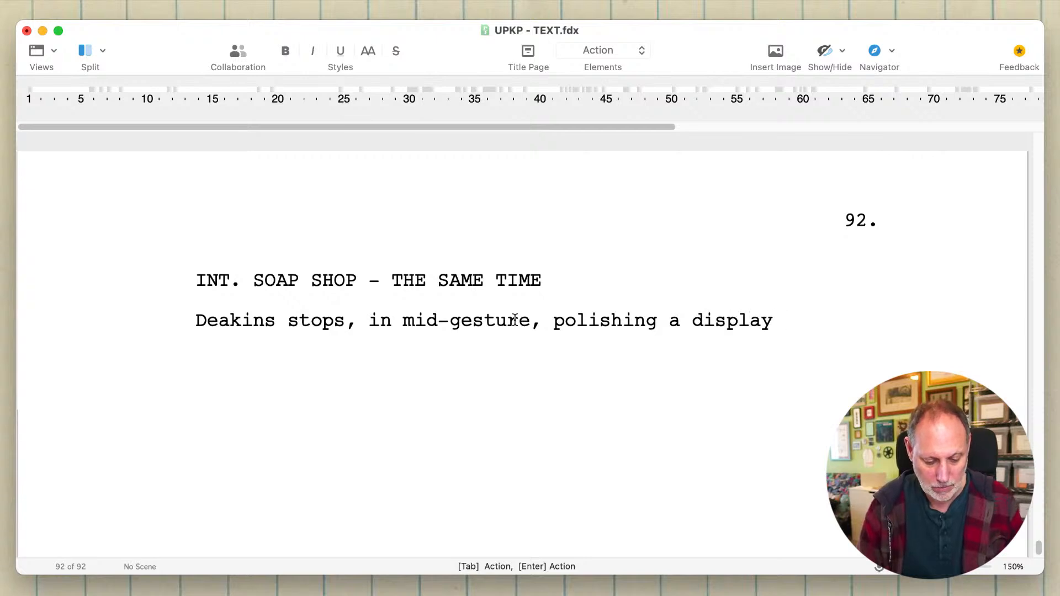
type(" case.")
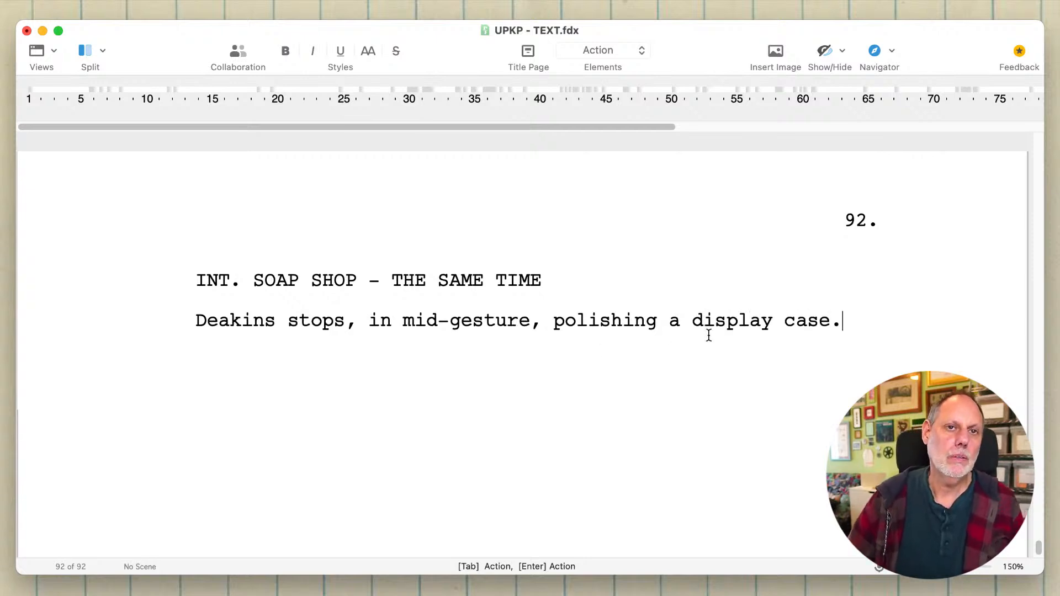
key("Return")
- Delete "stops, in mid-gesture, polishing a display case." from the action line, keeping only "Deakins"
left_click_drag(840, 320, 557, 327)
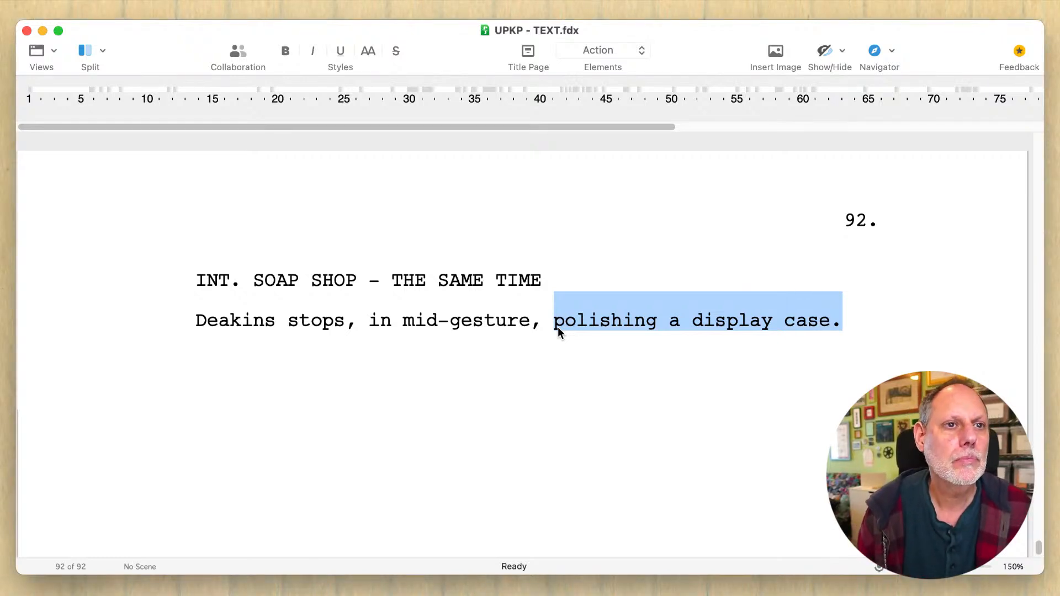
key("BackSpace")
key("BackSpace")
key("BackSpace")
key("BackSpace")
key("BackSpace")
key("BackSpace")
key("BackSpace")
key("BackSpace")
key("BackSpace")
key("BackSpace")
key("BackSpace")
key("BackSpace")
key("BackSpace")
key("BackSpace")
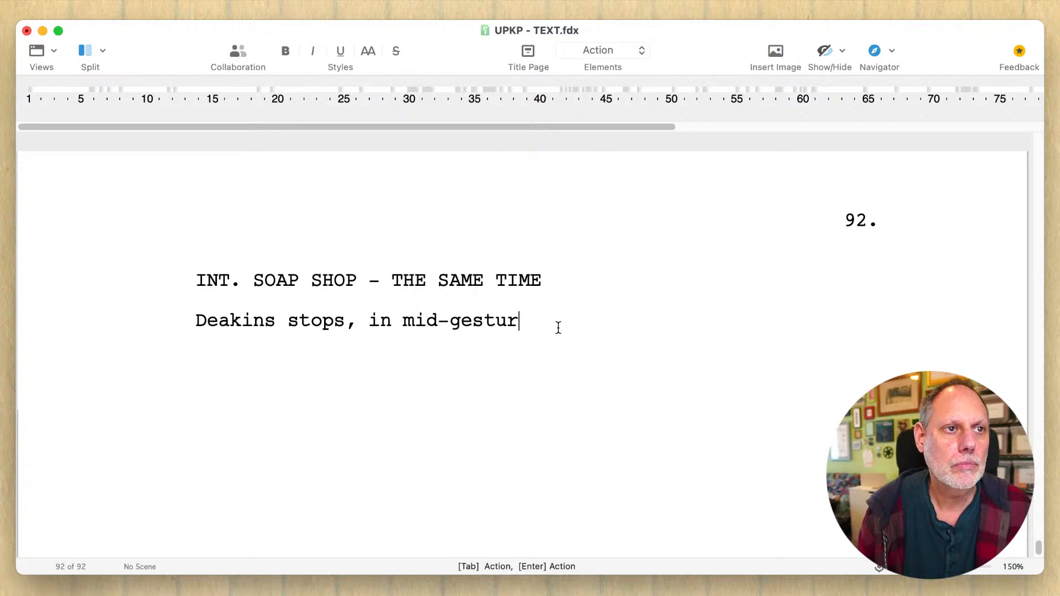
key("BackSpace")
key("BackSpace")
key("BackSpace")
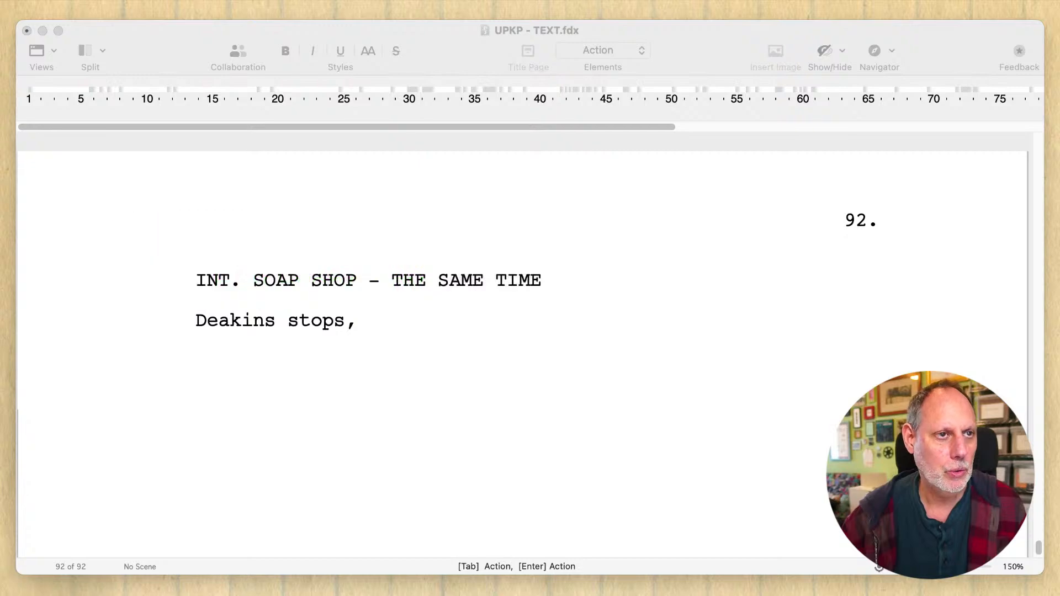
left_click(434, 316)
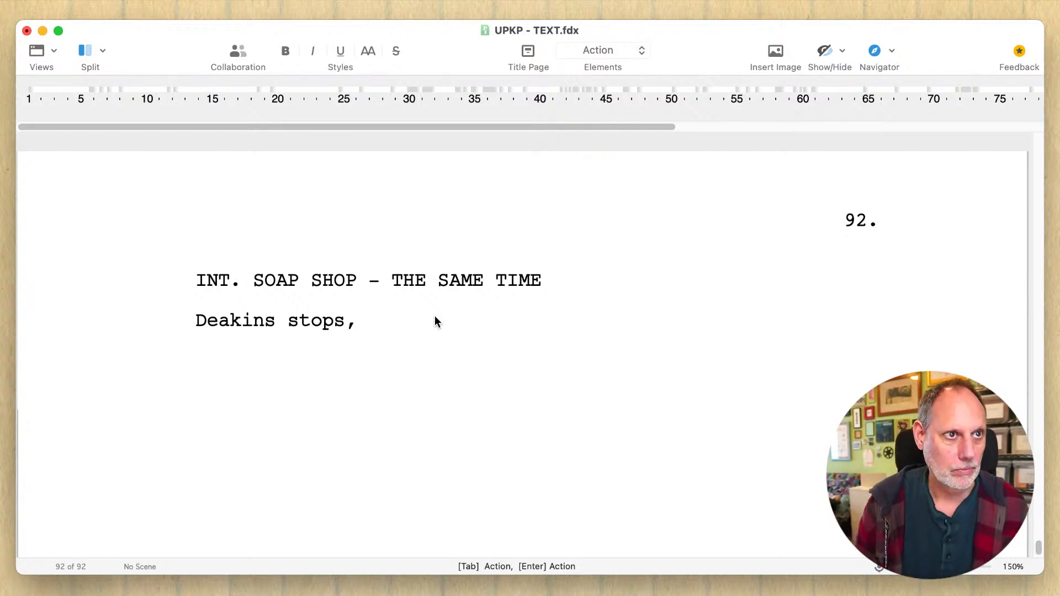
key("BackSpace")
key("BackSpace")
key("BackSpace")
key("BackSpace")
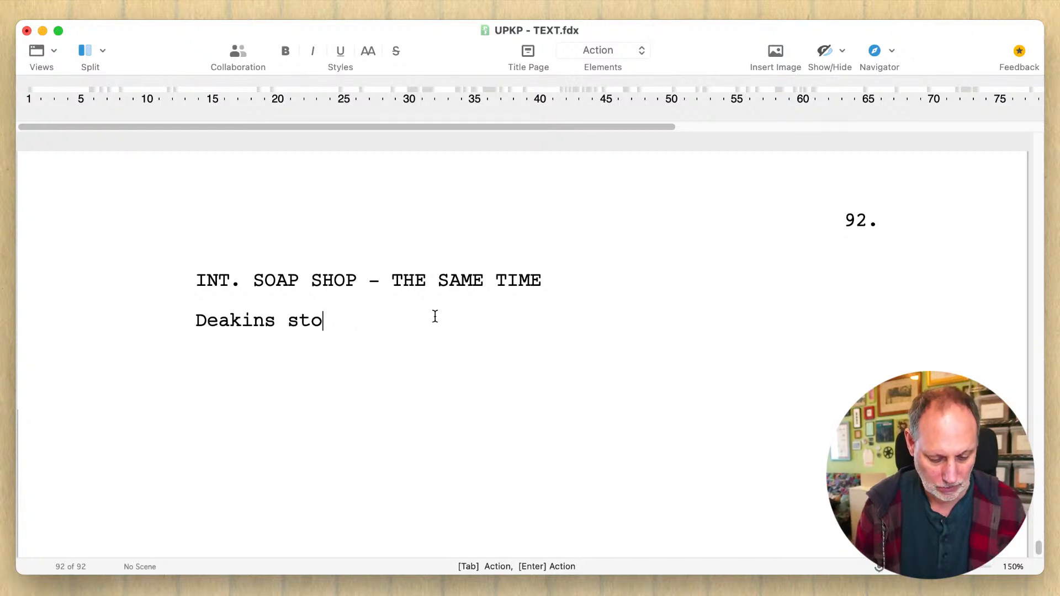
key("BackSpace")
key("BackSpace")
key("BackSpace")
- Continue the action line after "Deakins" with "is writing the Specials Of The Day on a chalkboard"
type("is w")
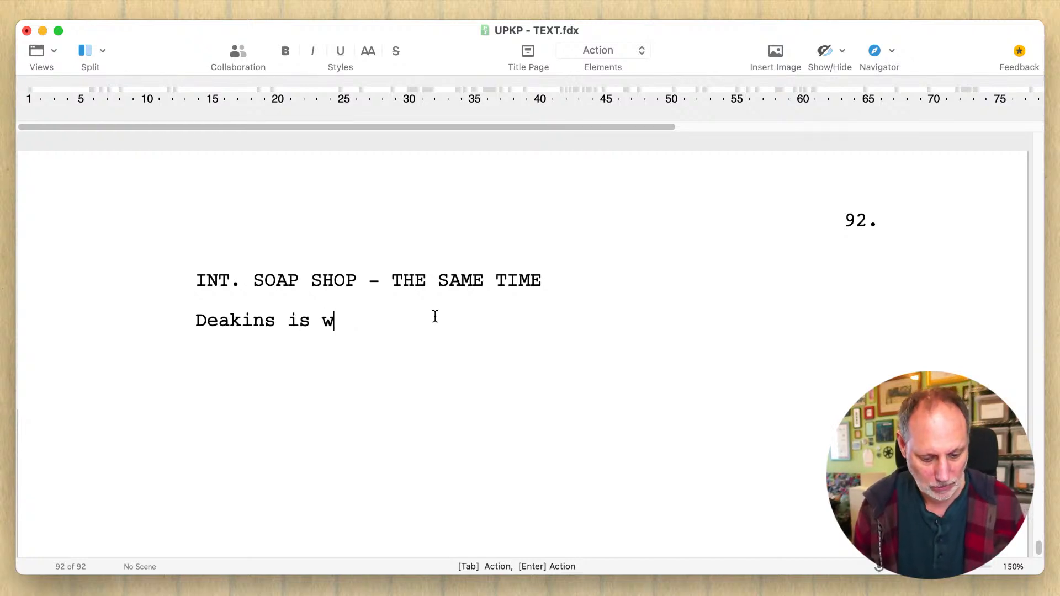
type("riting o")
key("BackSpace")
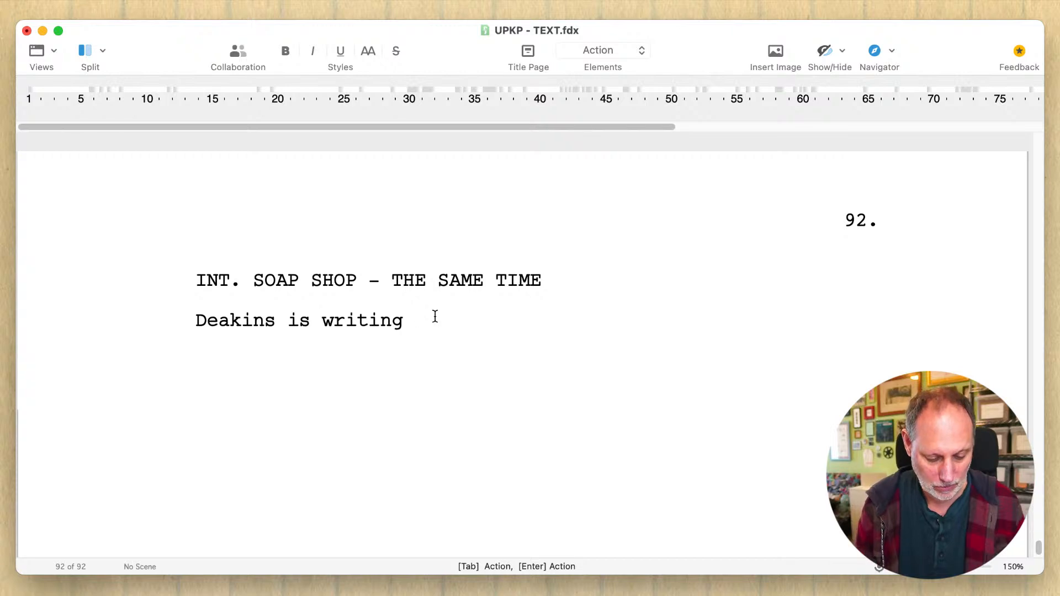
type("the Specials Of ")
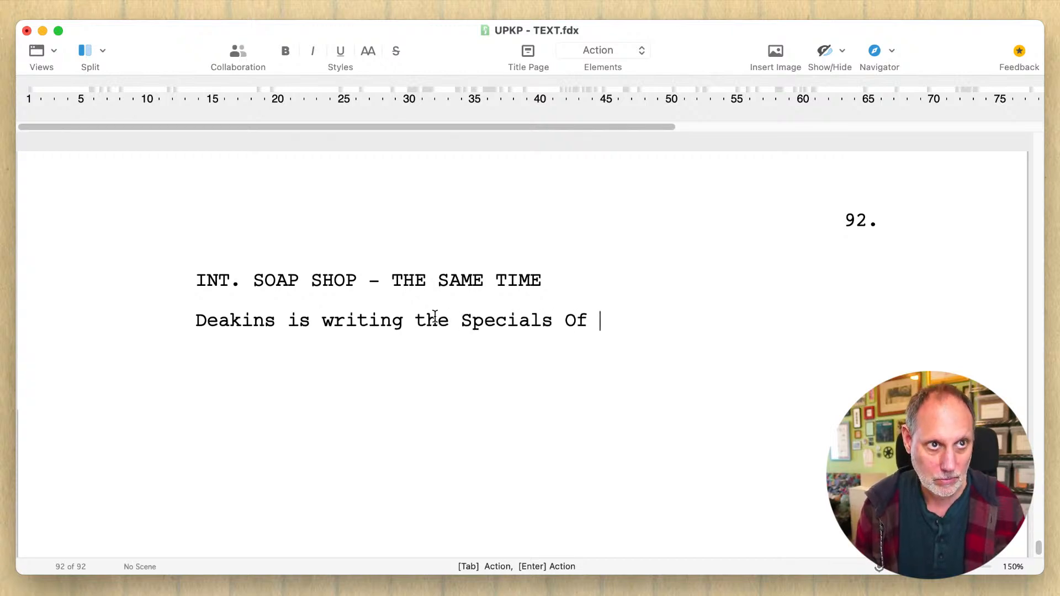
type("The Day ")
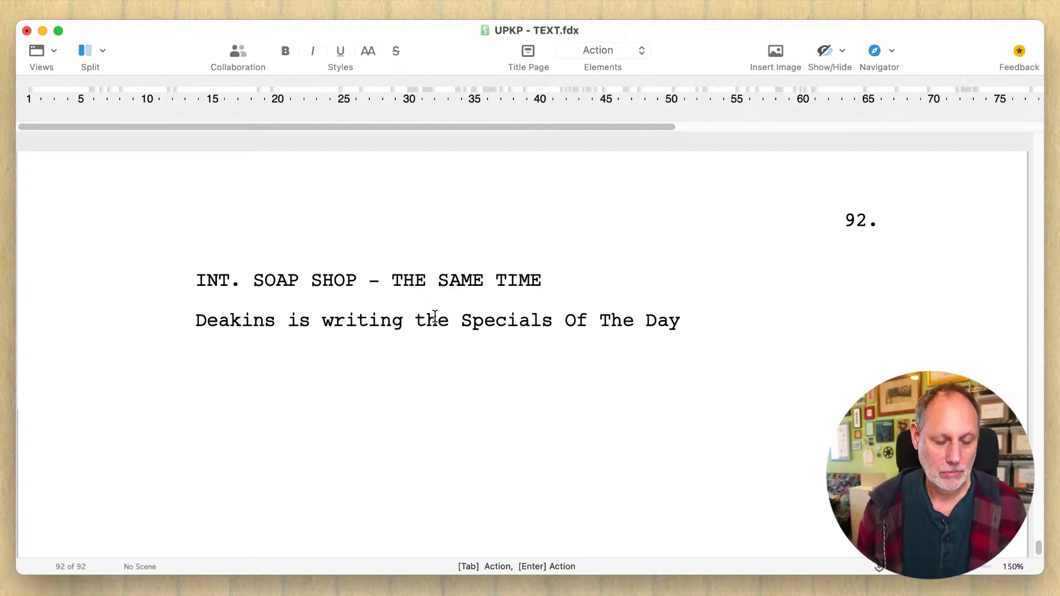
type("on a chalk")
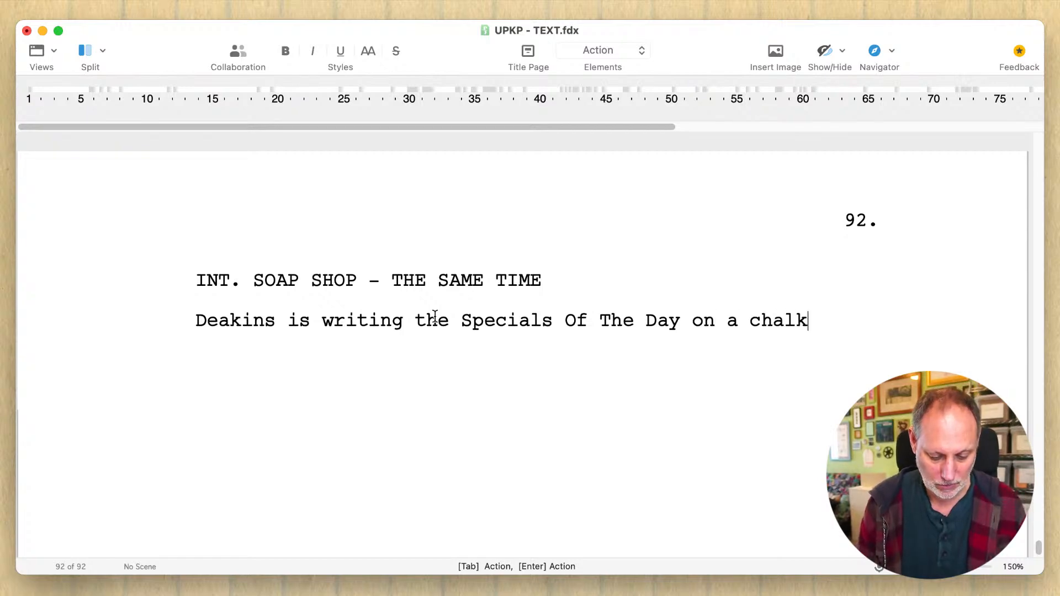
type("board")
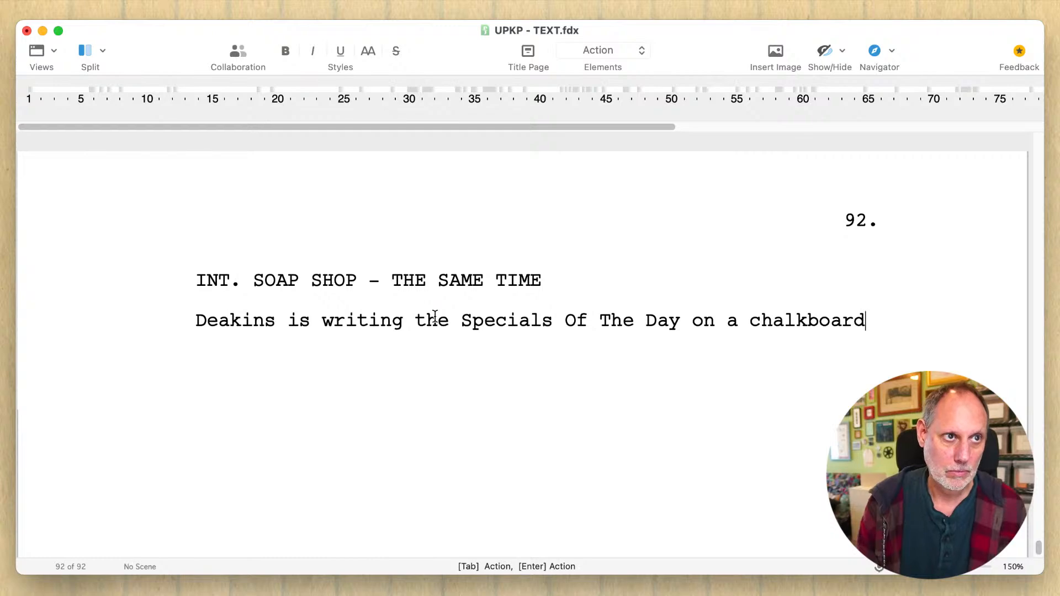
type(" in impecc")
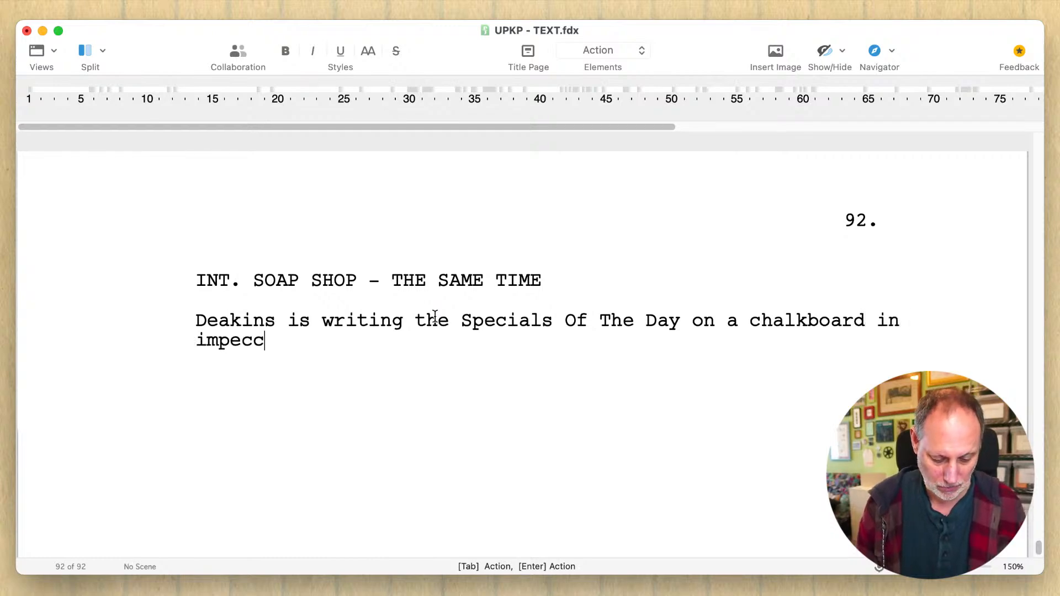
type("able ")
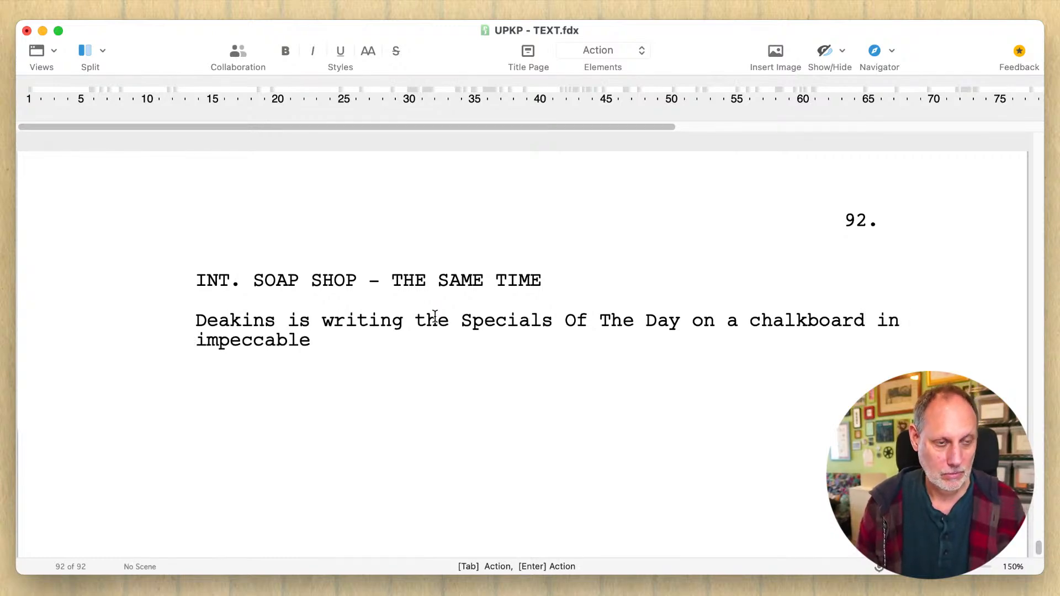
type("calligra")
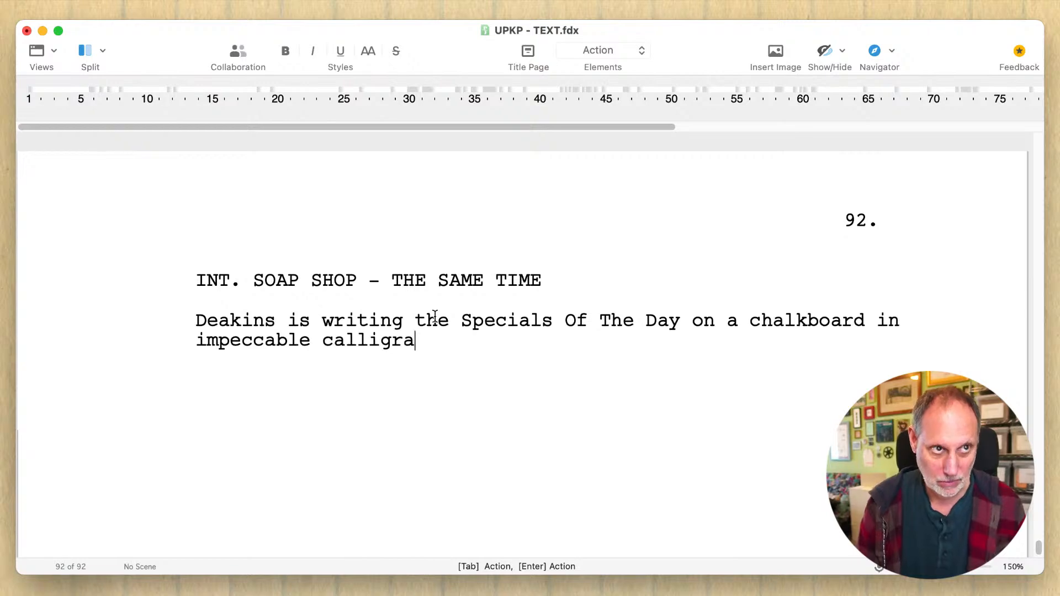
type("phy --")
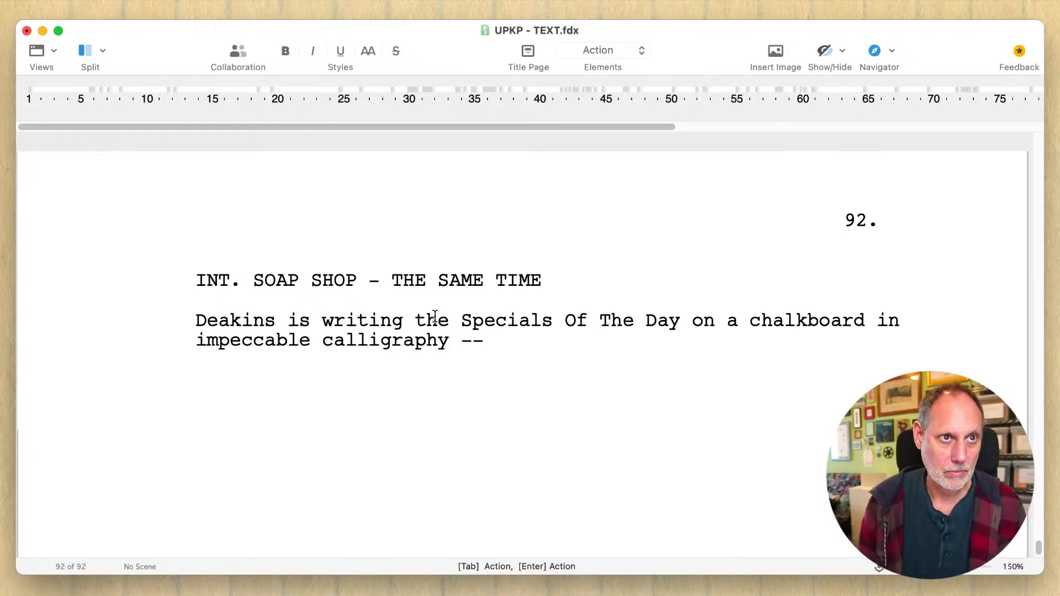
- Add a new action paragraph reading "-- when he stops, halfway through the word “rosemary” --"
key("Return")
type("-- when")
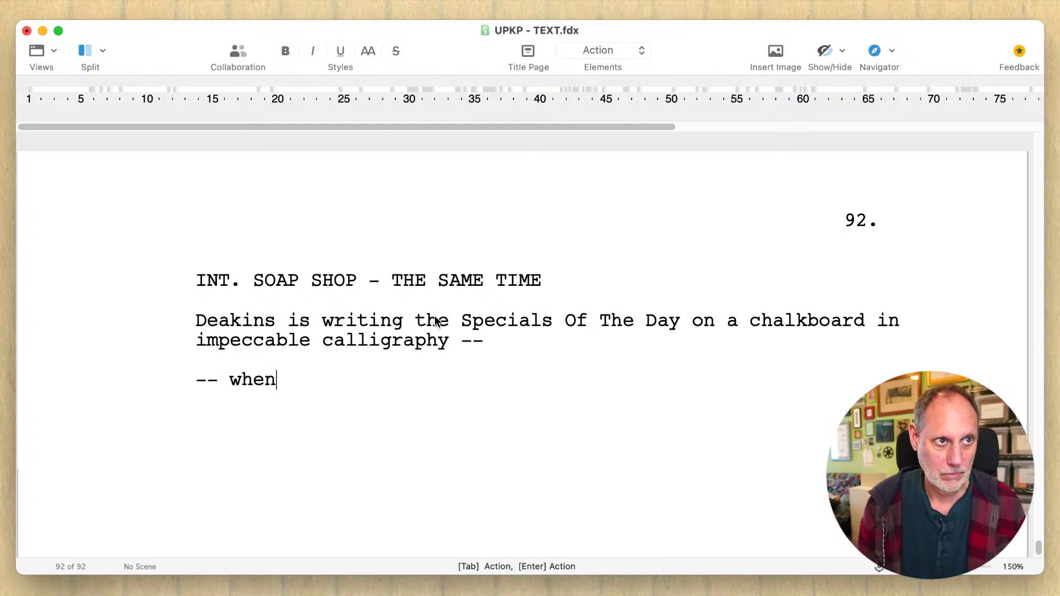
type(" he stops, ")
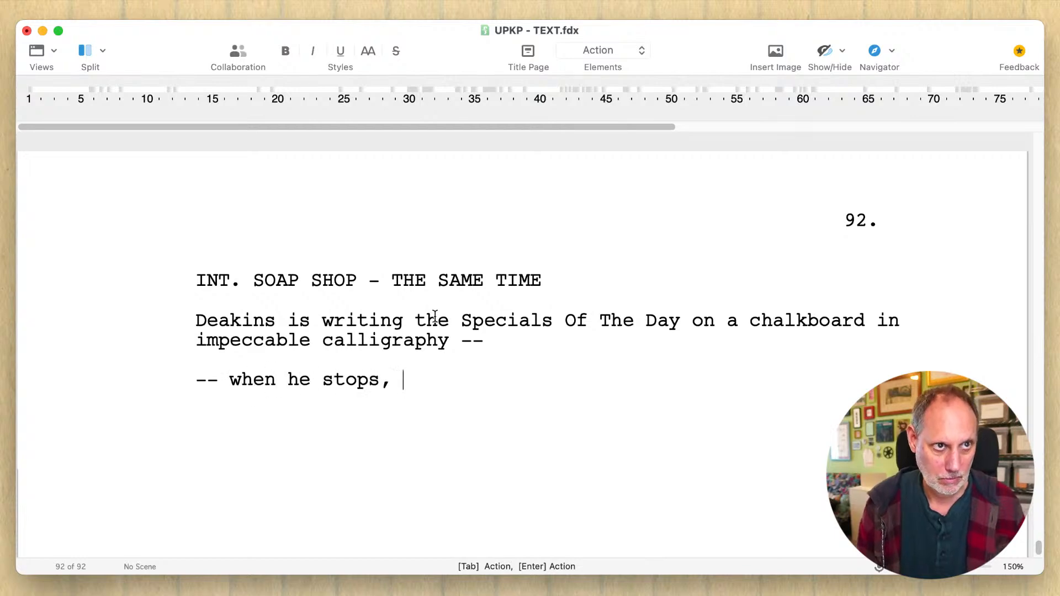
type("halfway thr")
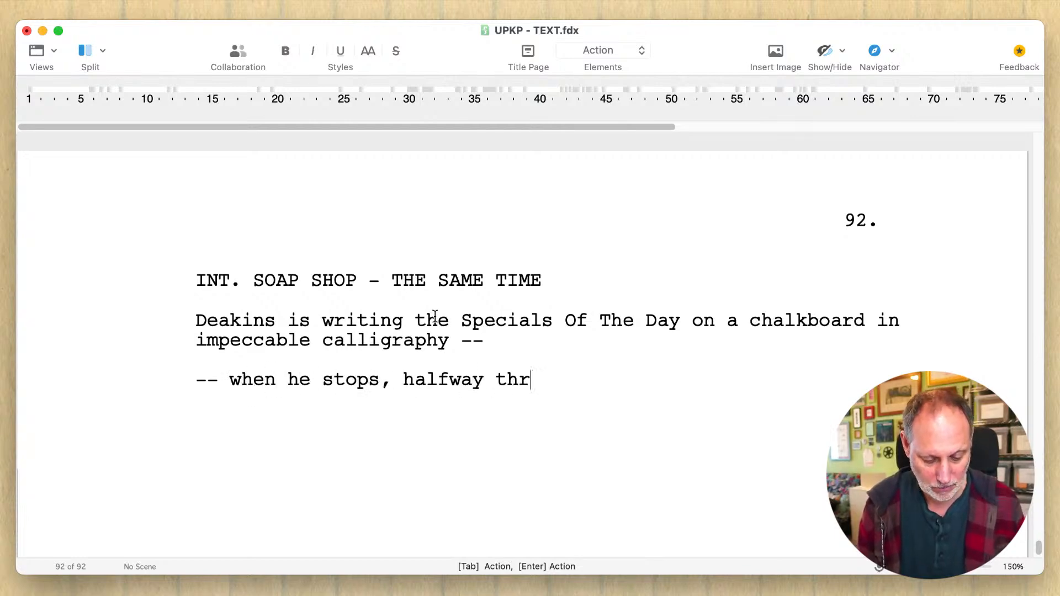
type("ough the world")
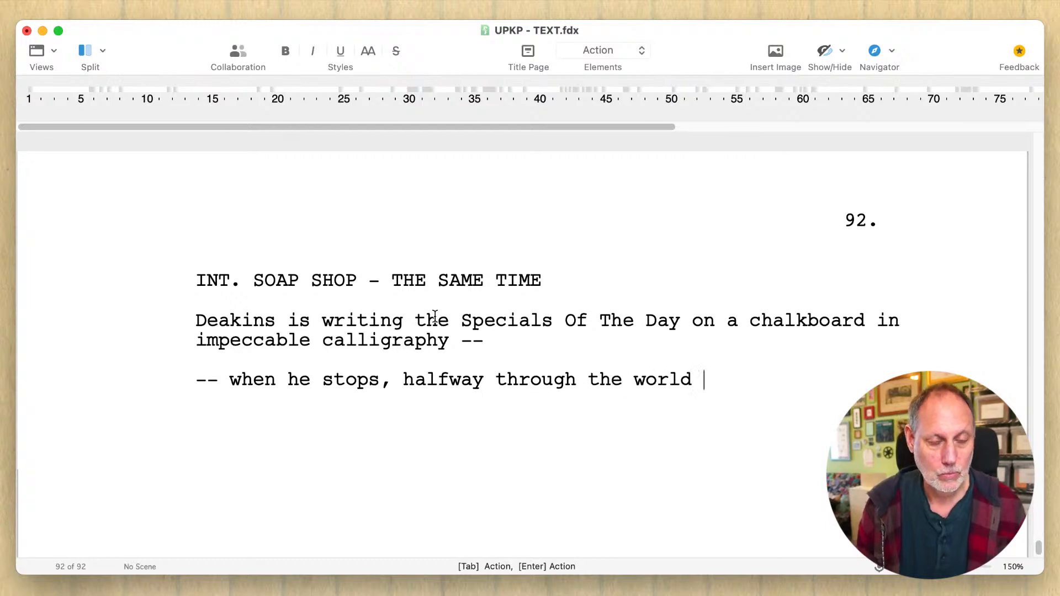
key("BackSpace")
key("BackSpace")
key("BackSpace")
type("d \"")
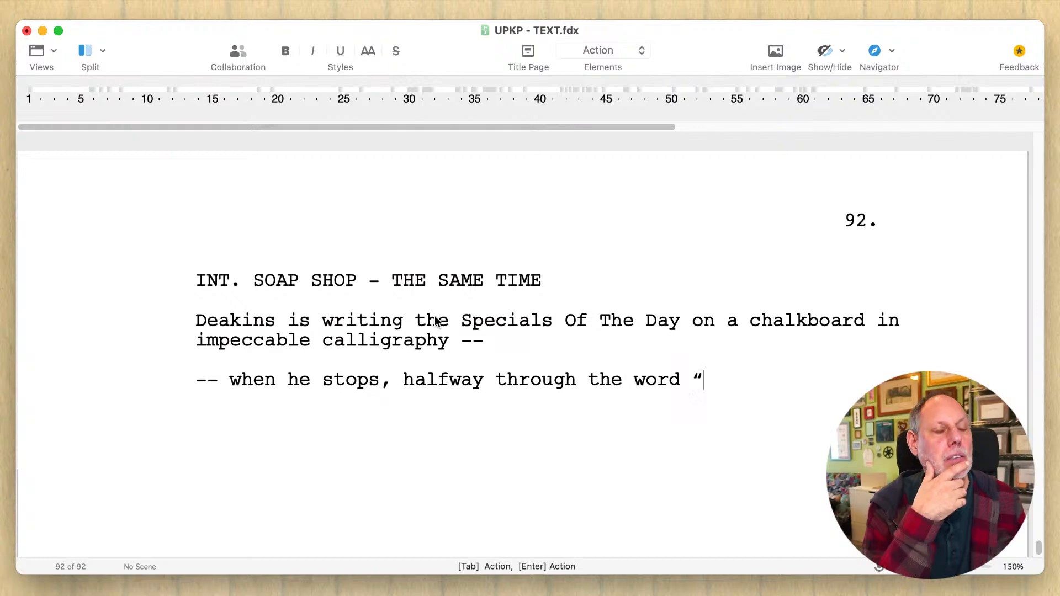
type("rosemary")
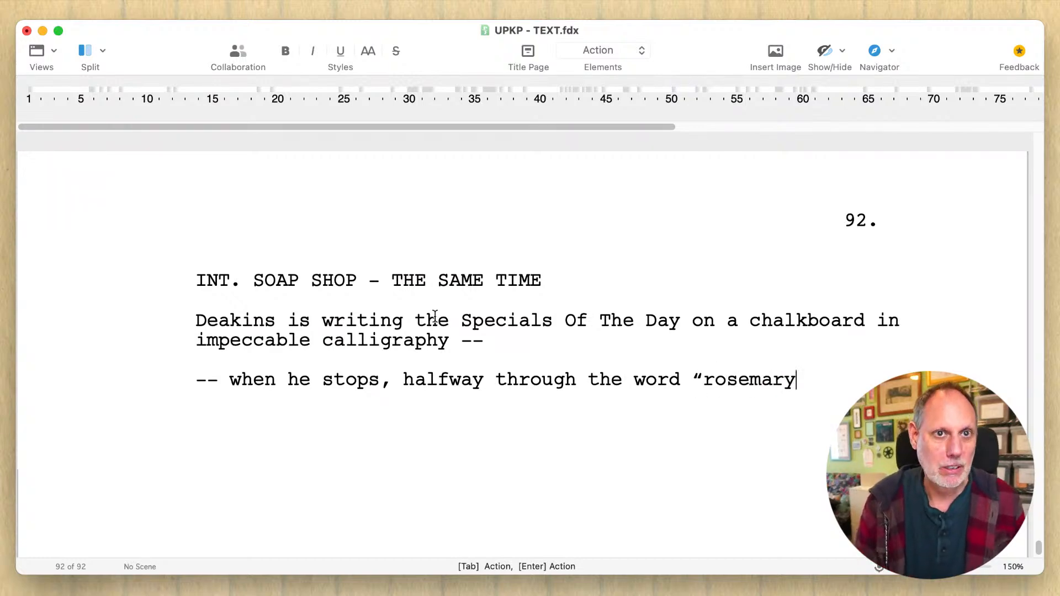
type("\" --")
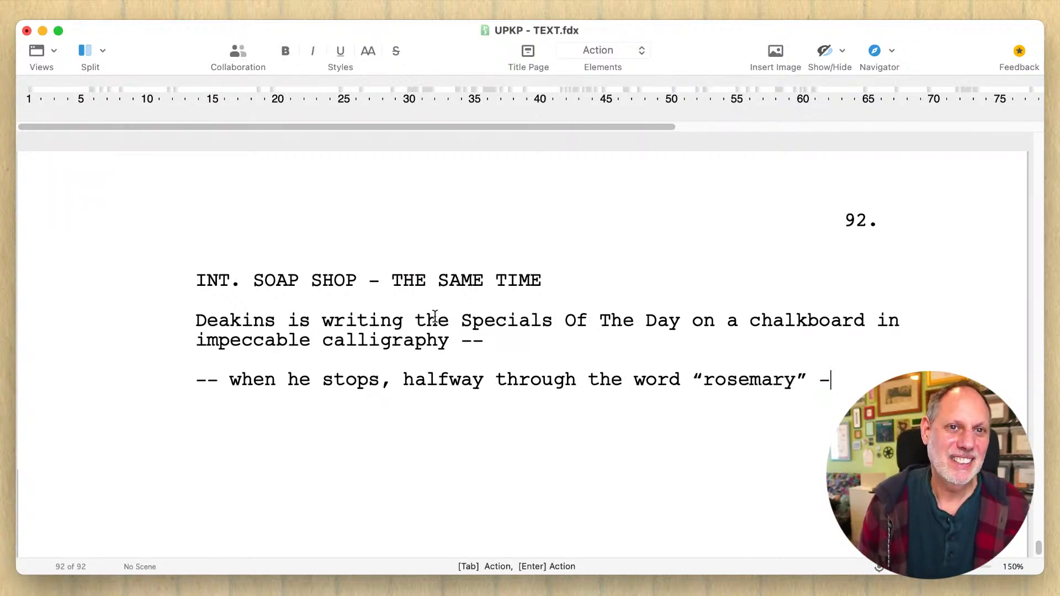
- Add the action paragraph "-- realizing." below the interrupted line and start a fresh paragraph under it
key("Return")
type("-- ")
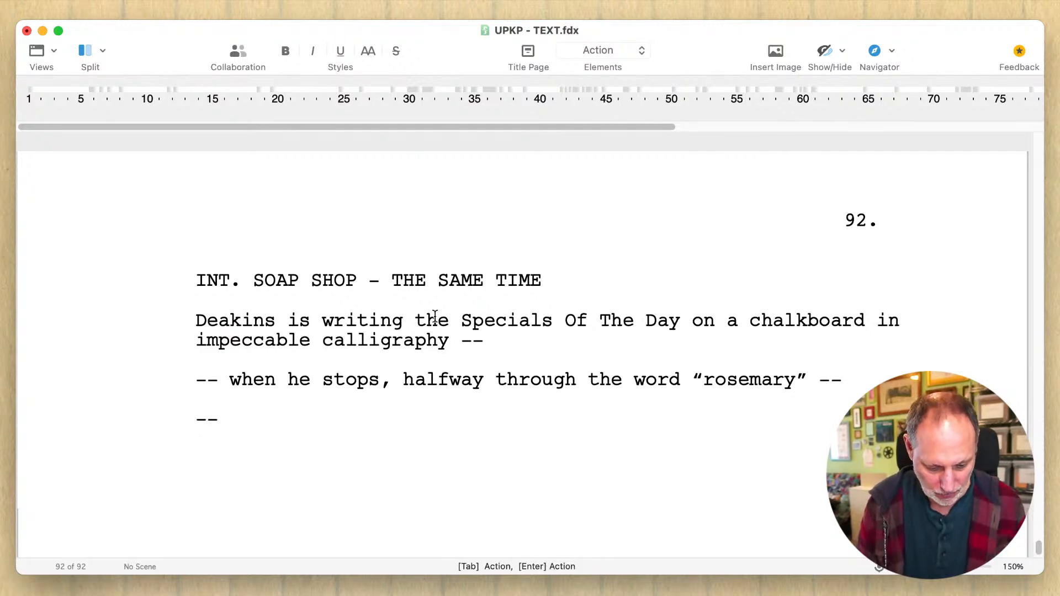
type("realizing.")
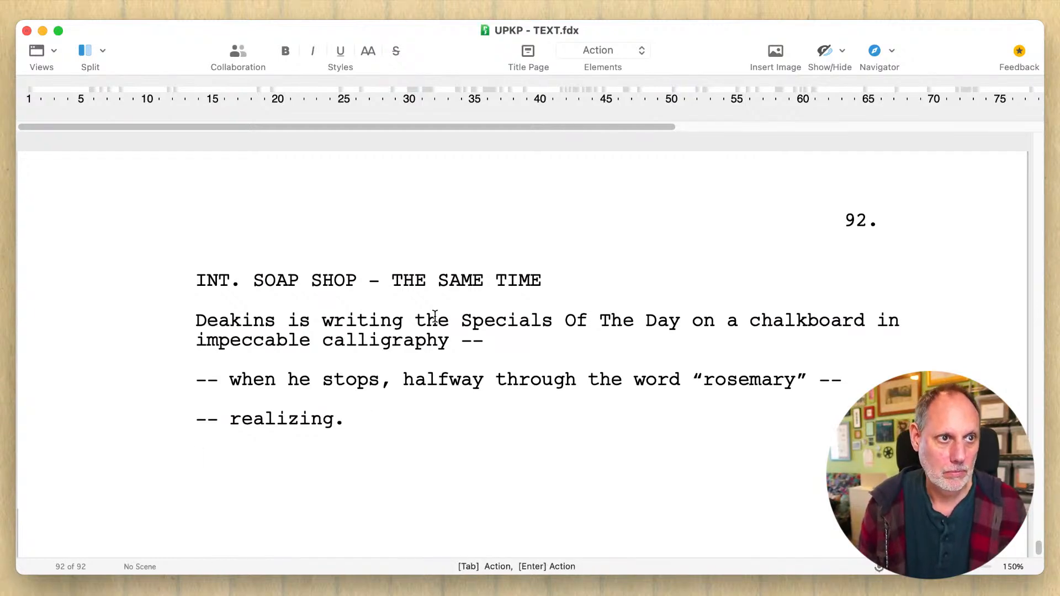
key("Return")
type("T")
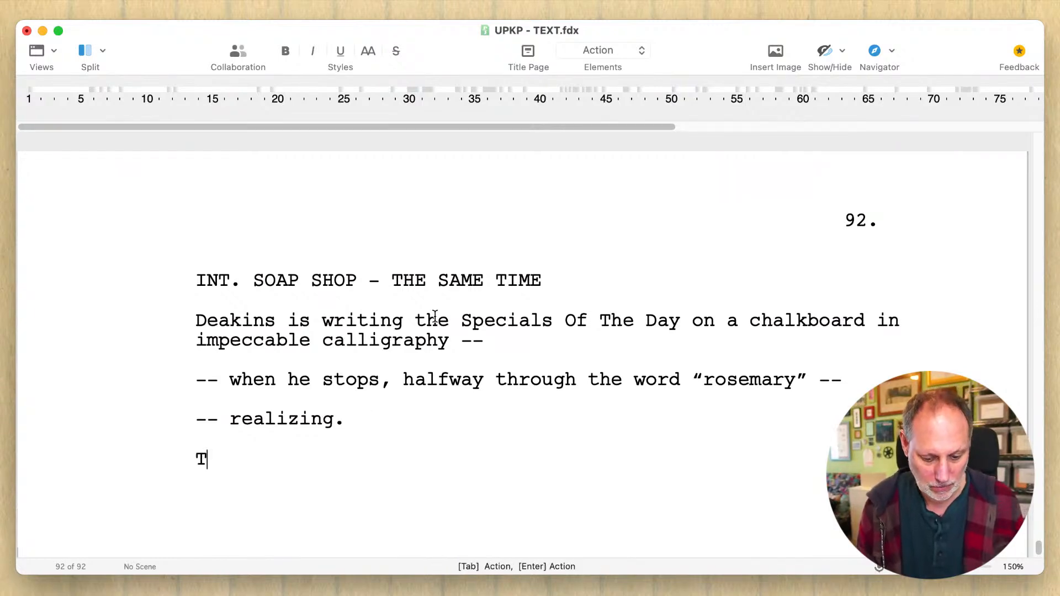
type("hey a")
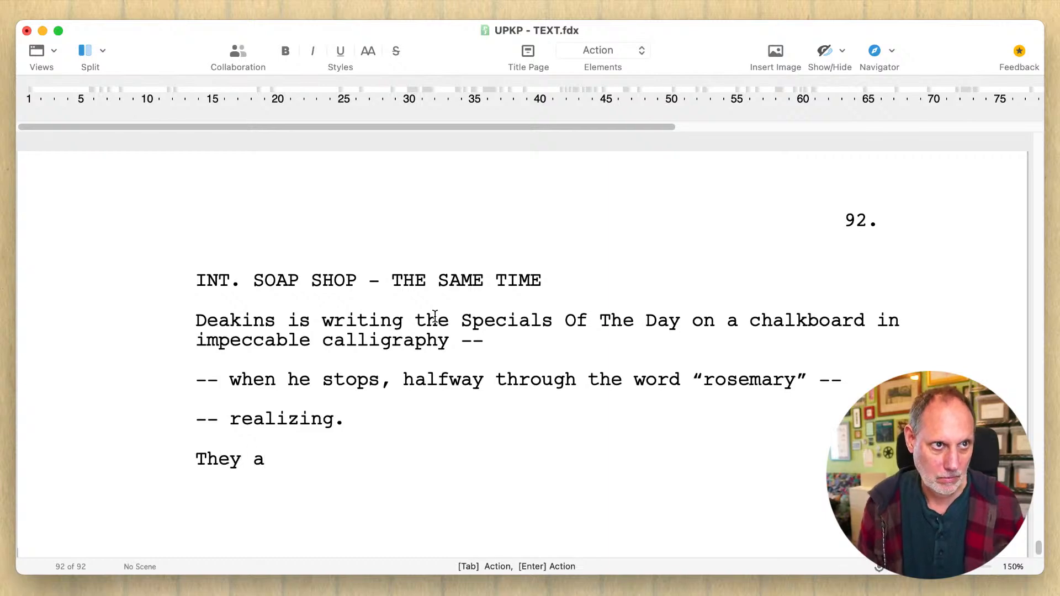
type("re")
key("BackSpace")
key("BackSpace")
key("BackSpace")
key("BackSpace")
key("BackSpace")
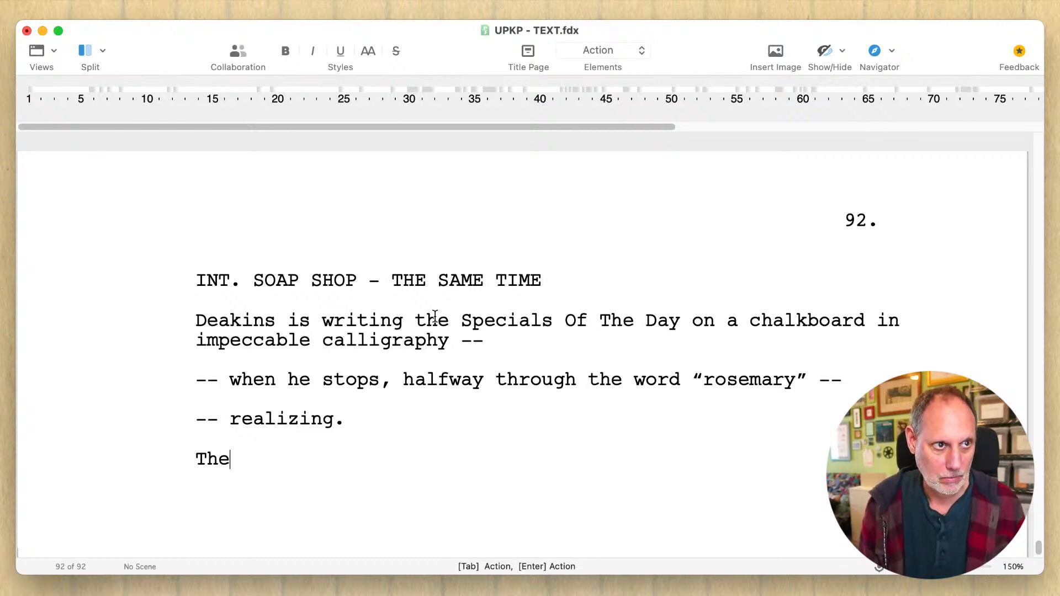
type("call is")
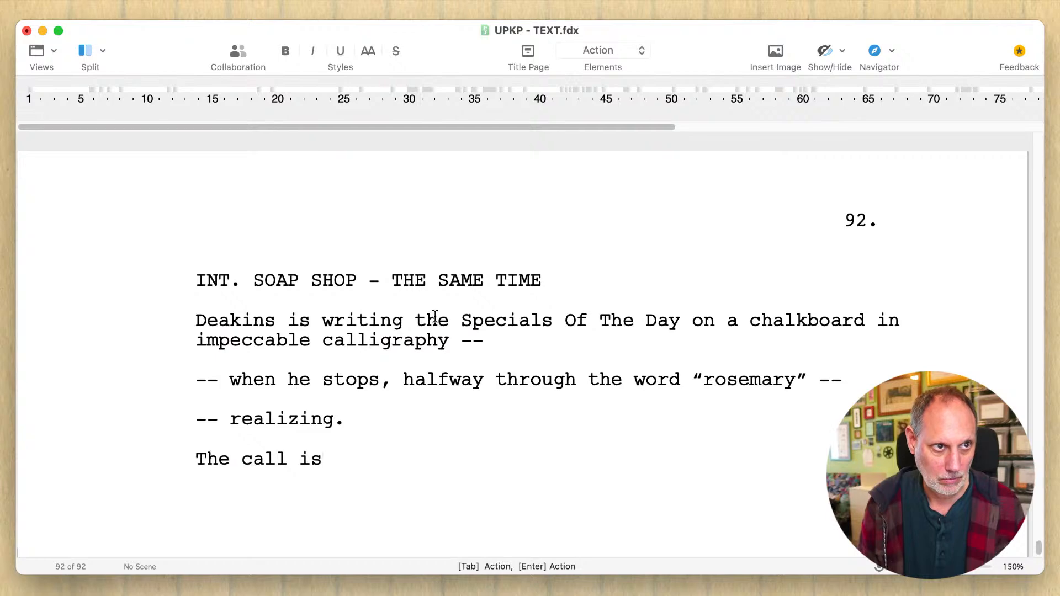
key("BackSpace")
key("BackSpace")
key("BackSpace")
key("BackSpace")
key("BackSpace")
key("BackSpace")
key("BackSpace")
key("BackSpace")
key("BackSpace")
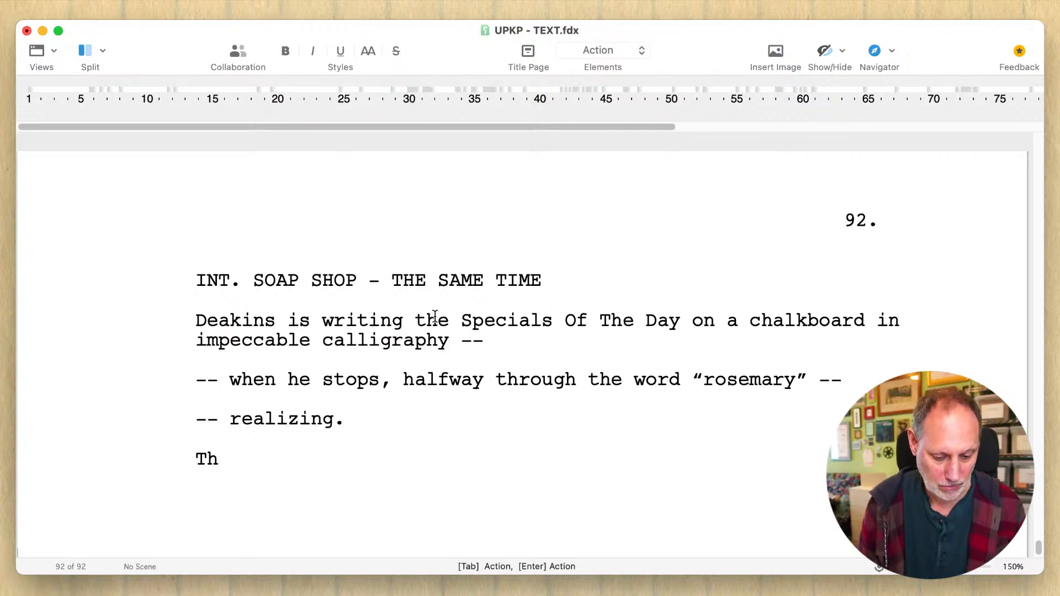
- Write the action paragraph "They are going to come after him." beneath "-- realizing."
type("ey are goi")
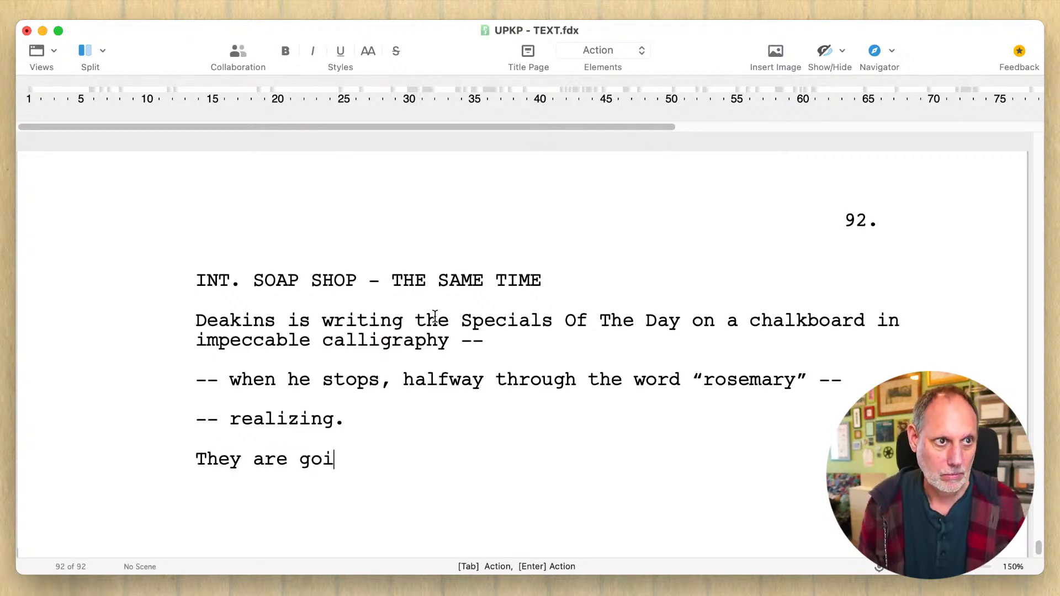
type("ng to come a")
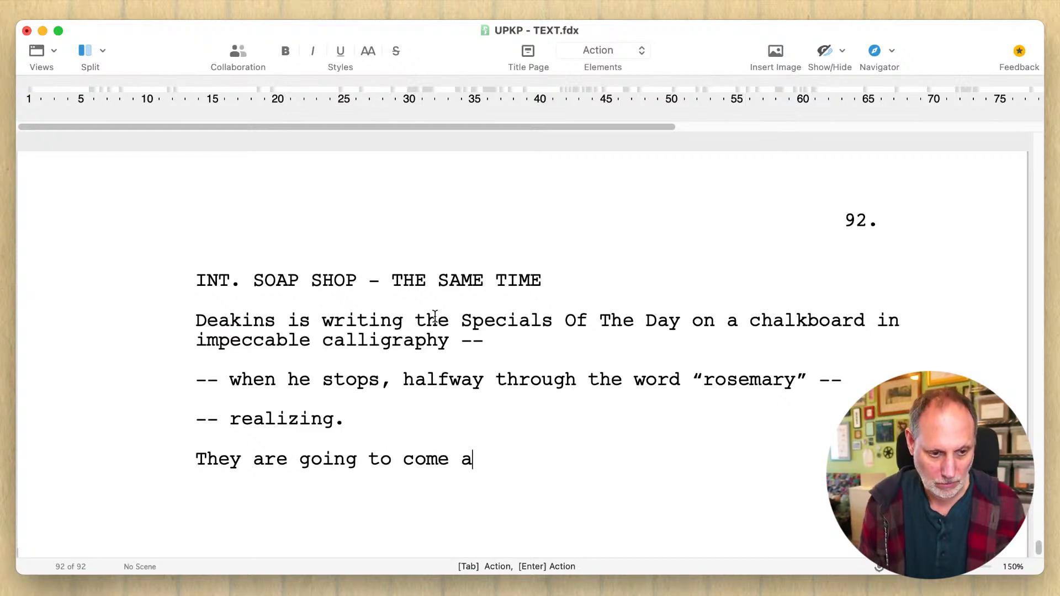
type("fter him.")
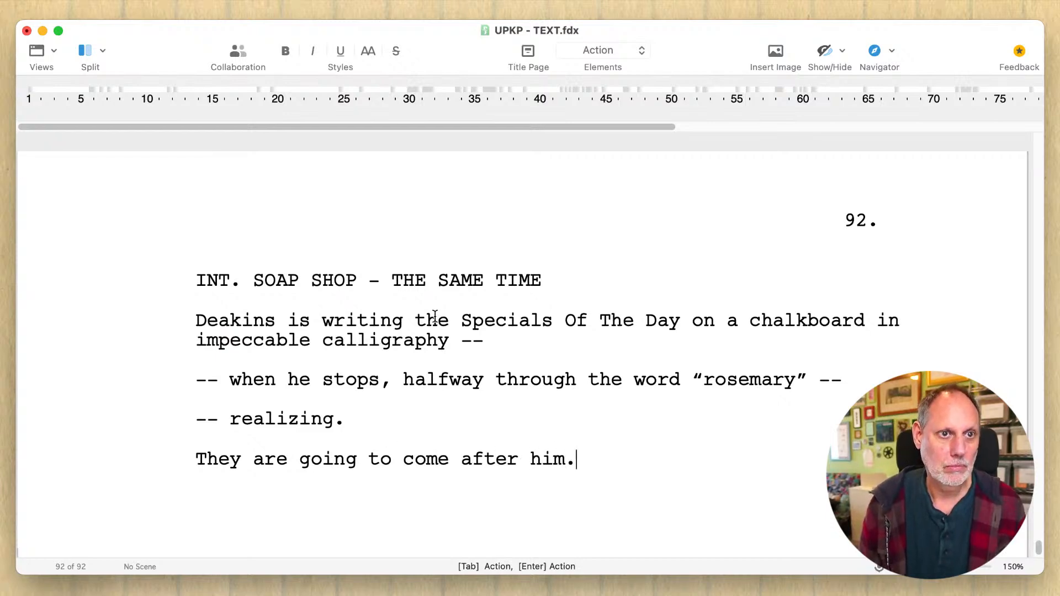
key("Return")
key("BackSpace")
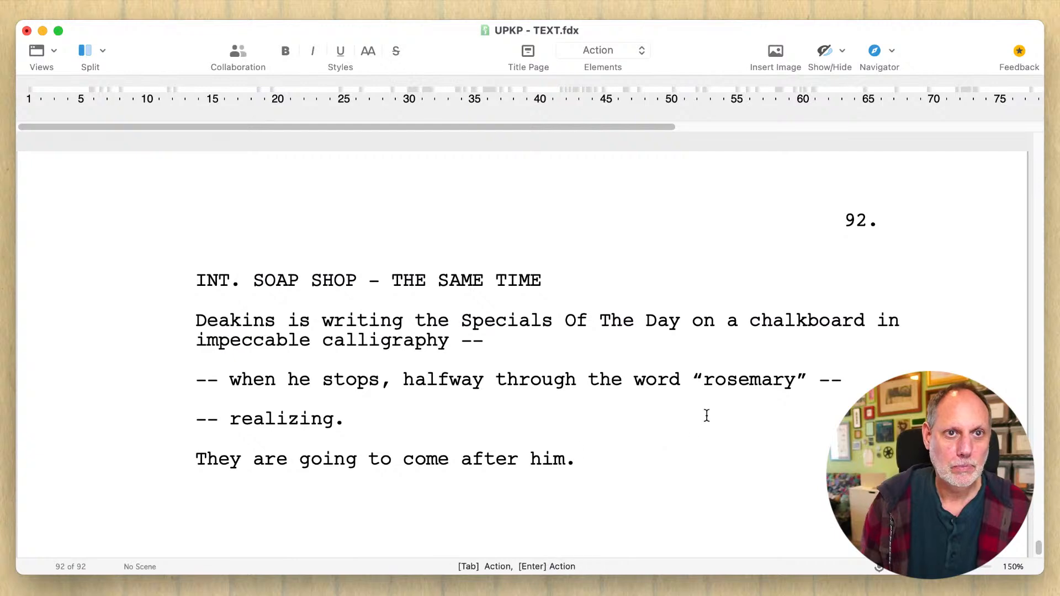
- Replace the word "rosemary" with "lavender" in the line where Deakins stops writing
double_click(720, 382)
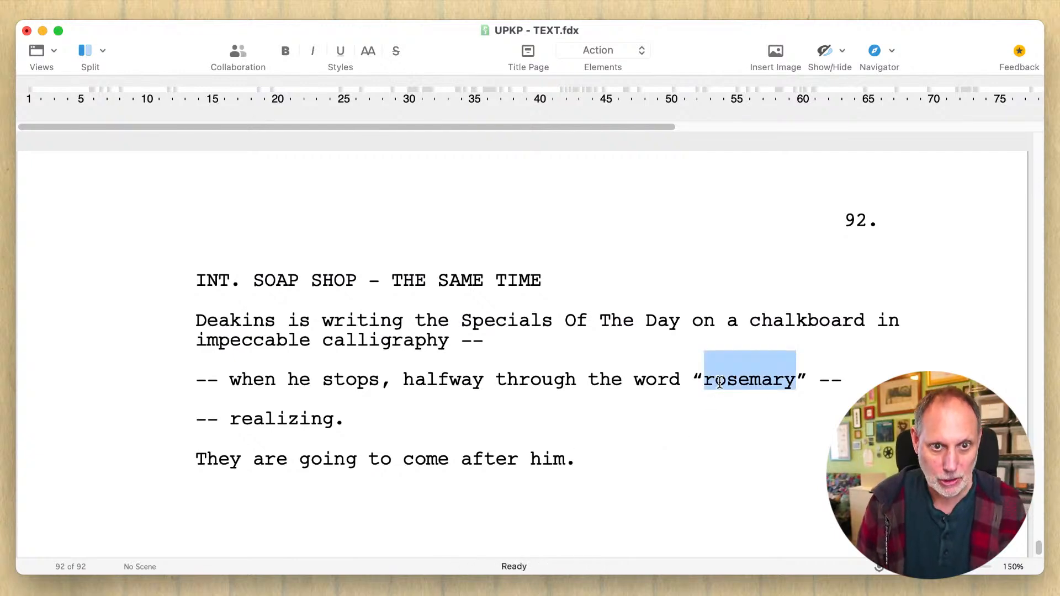
type("la")
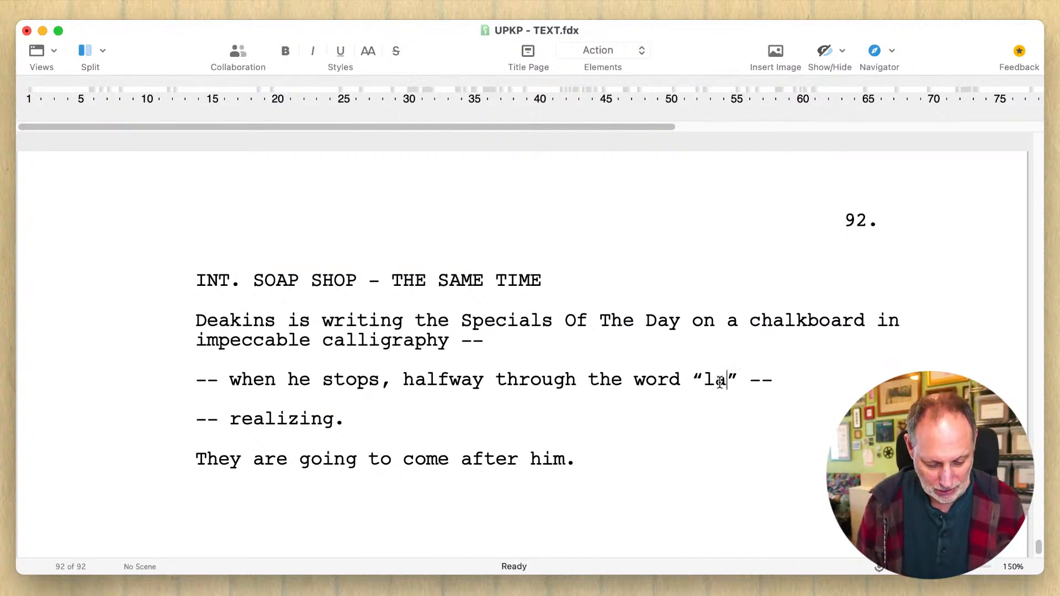
type("vender")
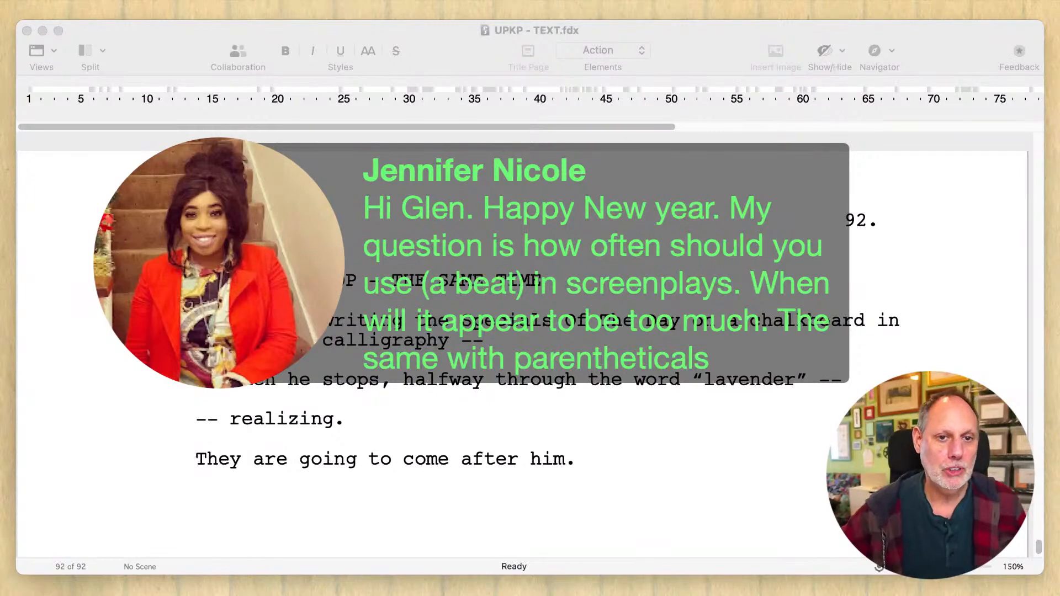
- Start a new interior scene heading (INT.) below the action line "They are going to come after him."
left_click(558, 458)
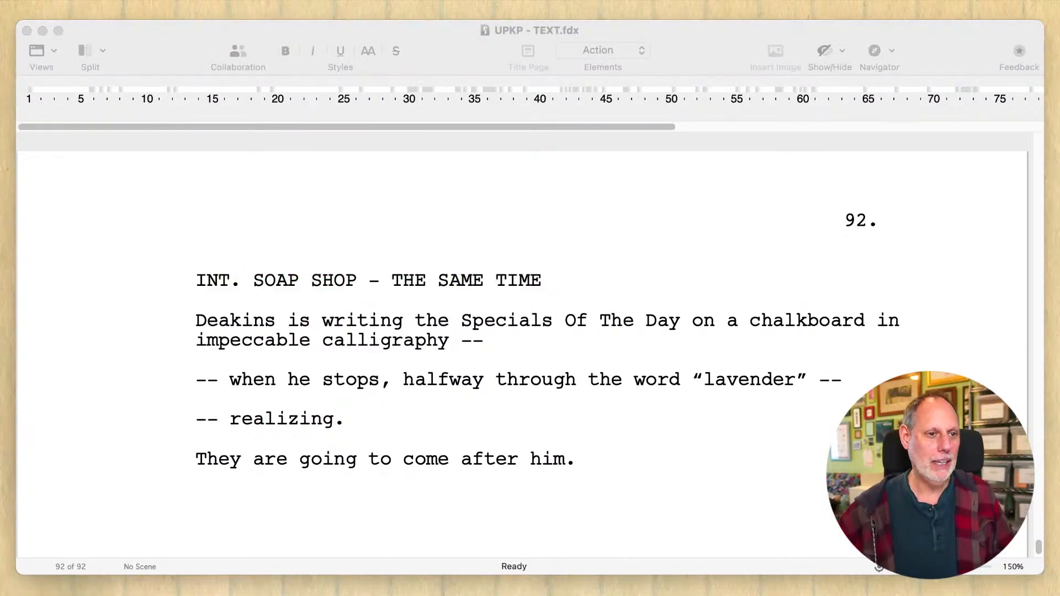
left_click(580, 343)
scroll(580, 343, "down", 1)
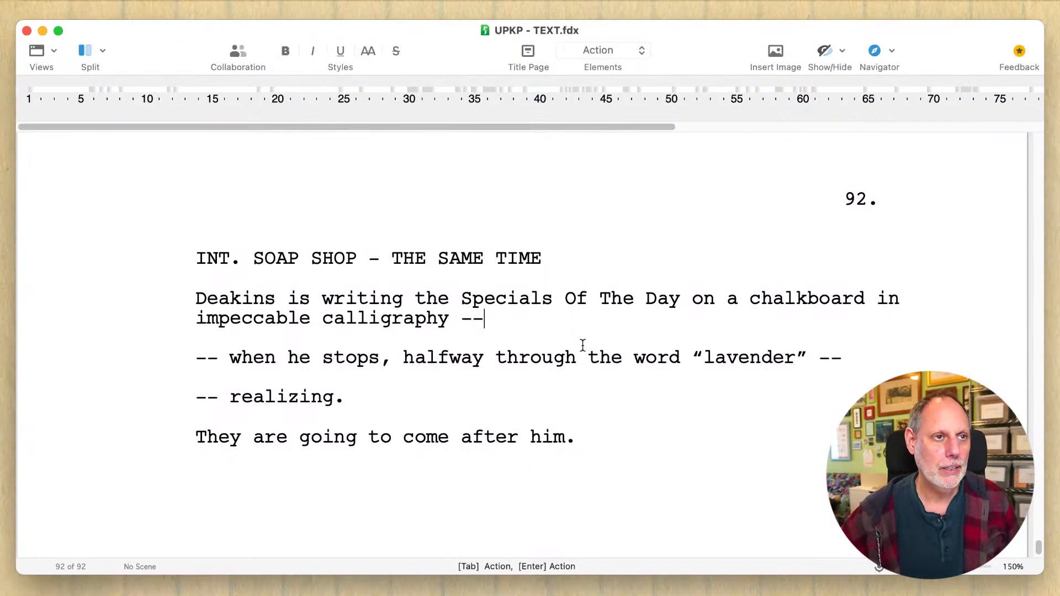
left_click(377, 410)
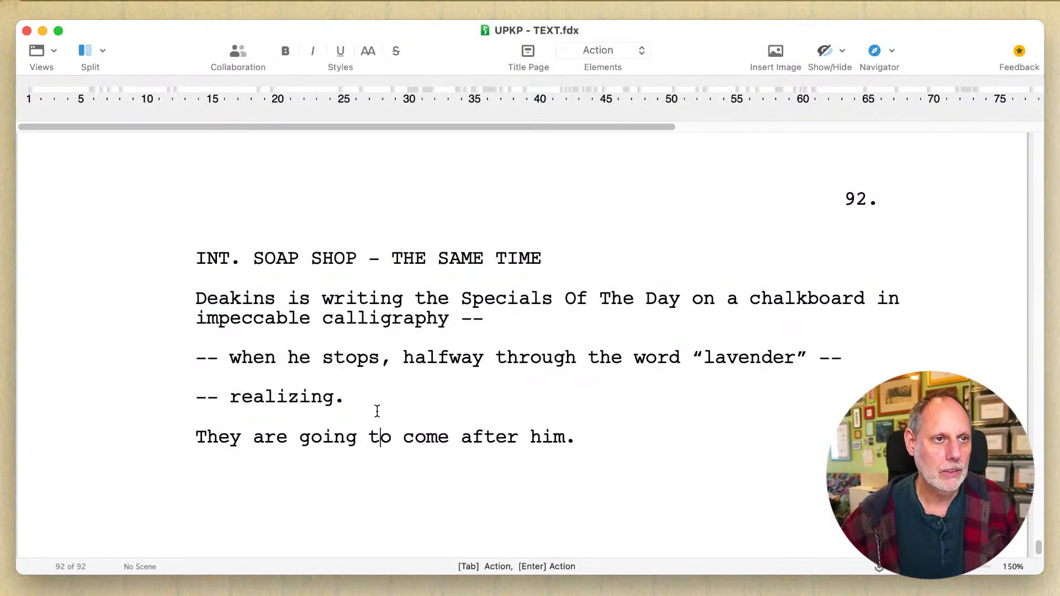
left_click(632, 439)
key("Return")
key("Return")
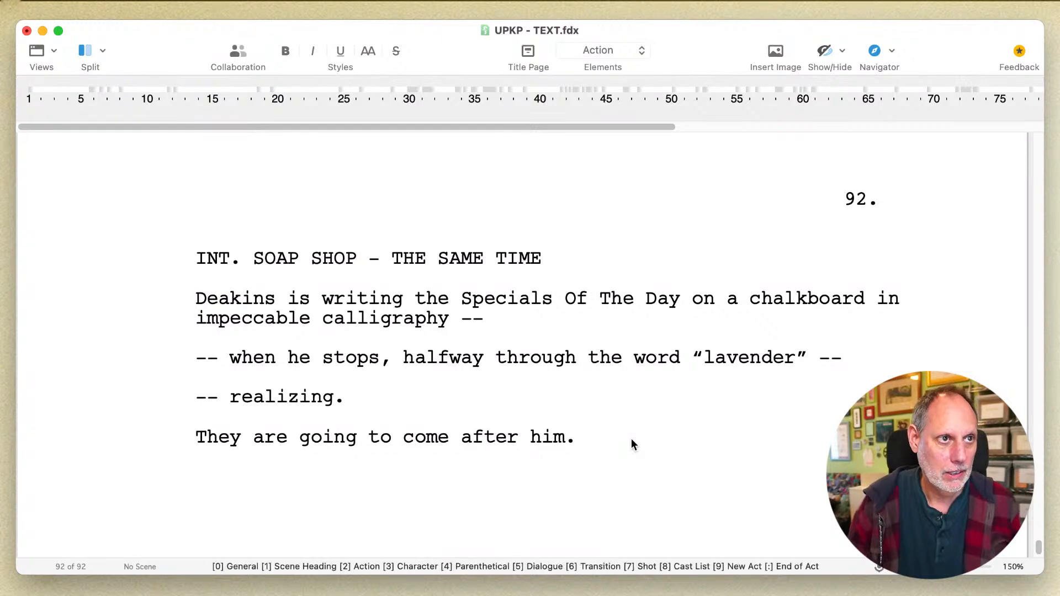
key("Escape")
type("INT. ")
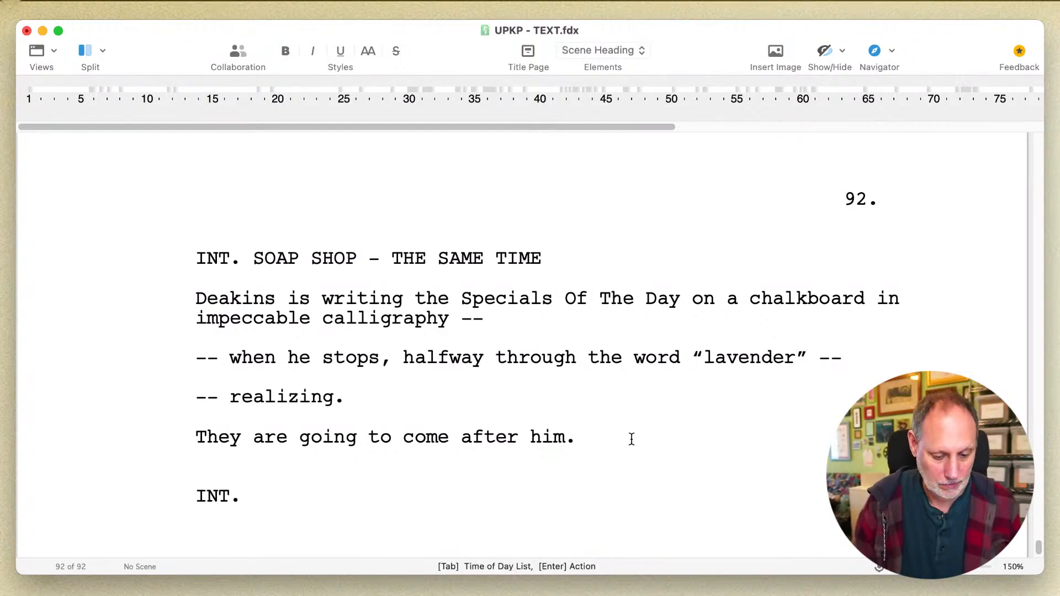
type("G")
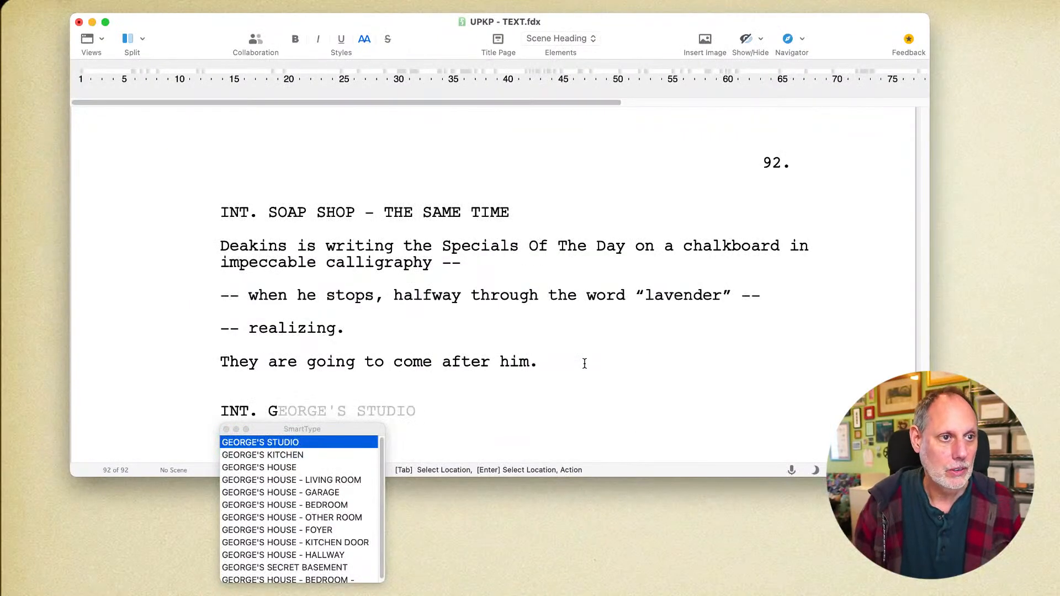
- Complete the scene heading as "INT. GEORGE'S HOUSE - LIVING ROOM - THE SAME TIME" and start an action paragraph beneath it
key("Down")
key("Down")
key("Down")
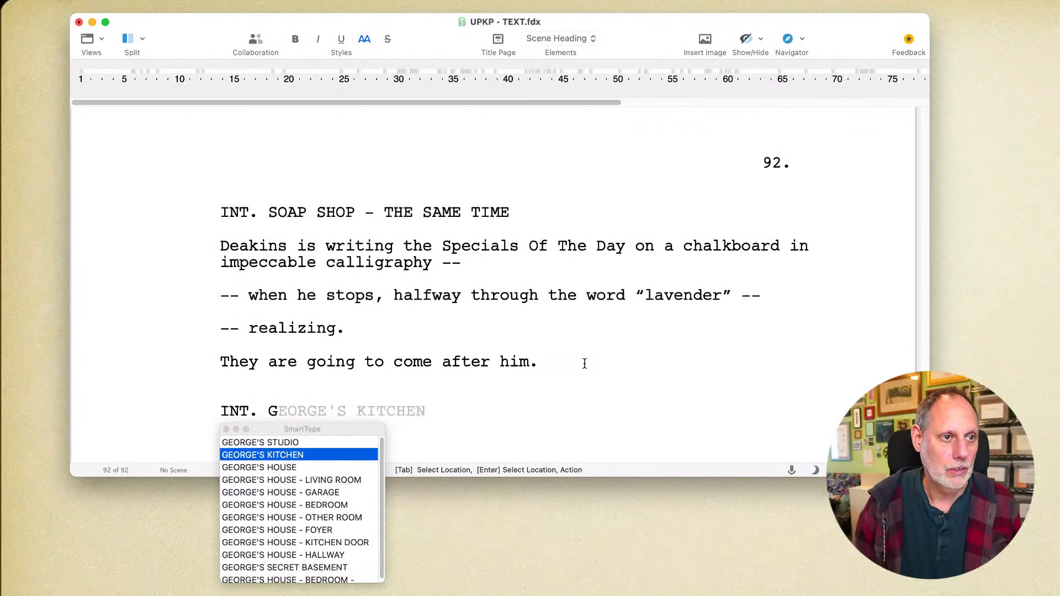
key("Tab")
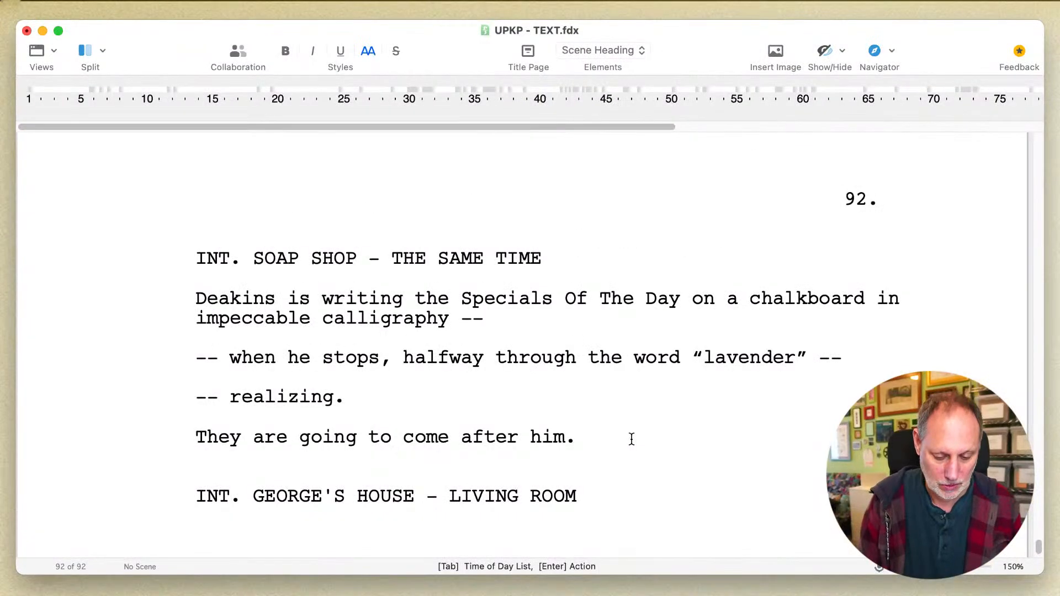
type("- TH")
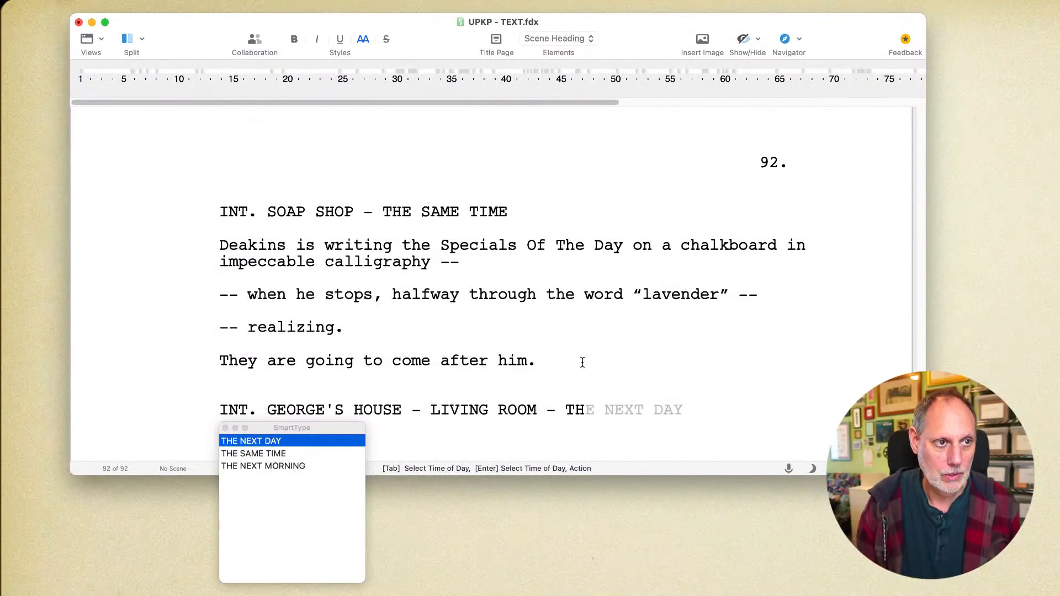
key("Down")
key("Return")
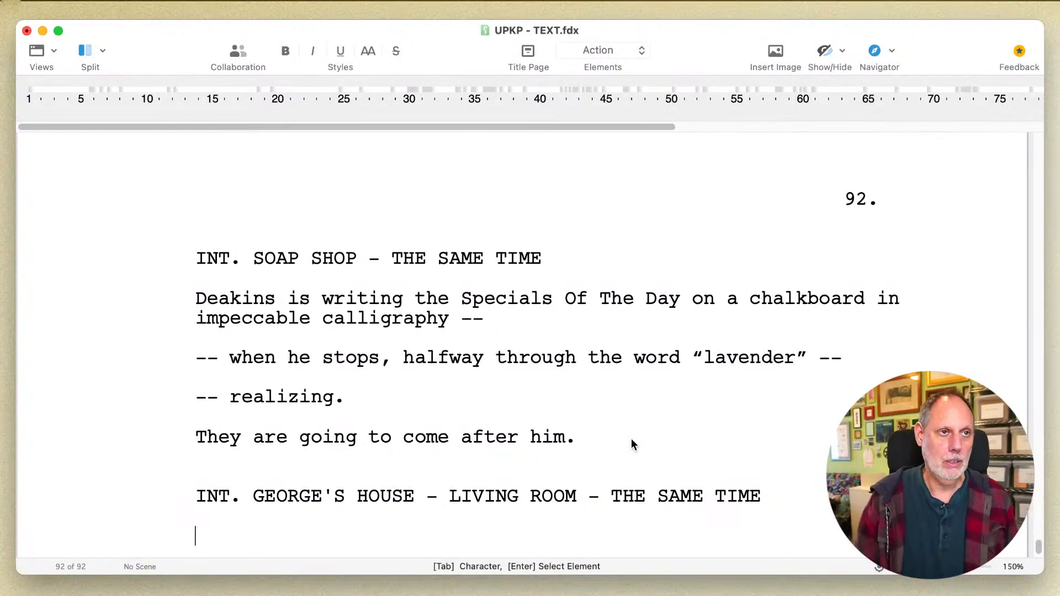
type("Norm")
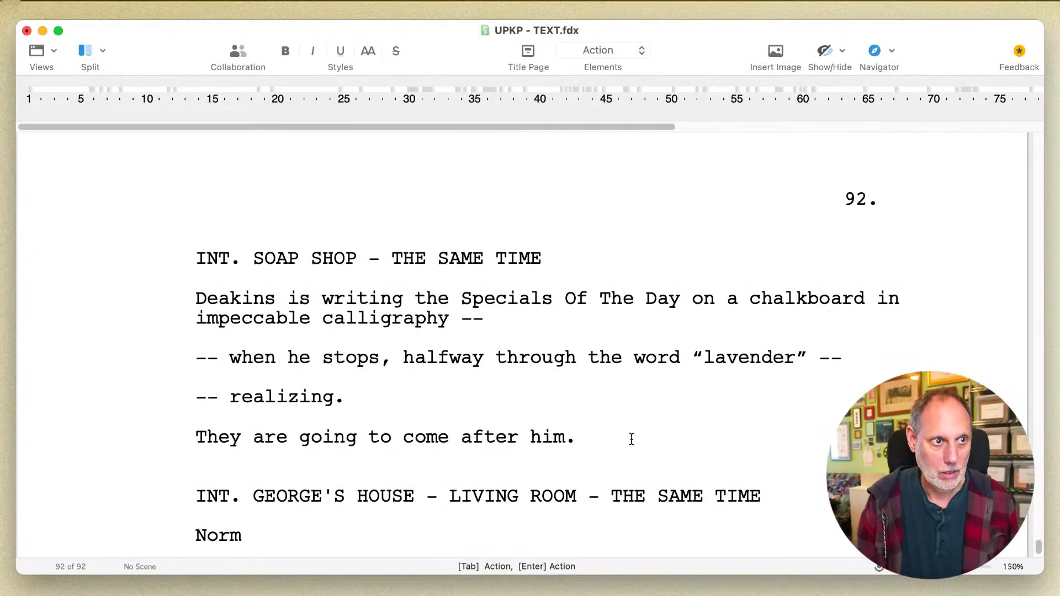
key("BackSpace")
key("BackSpace")
key("BackSpace")
key("BackSpace")
- Begin the action paragraph under the living room heading with "Madelyn looks at Norman, realizing they have just"
type("Madelyn ")
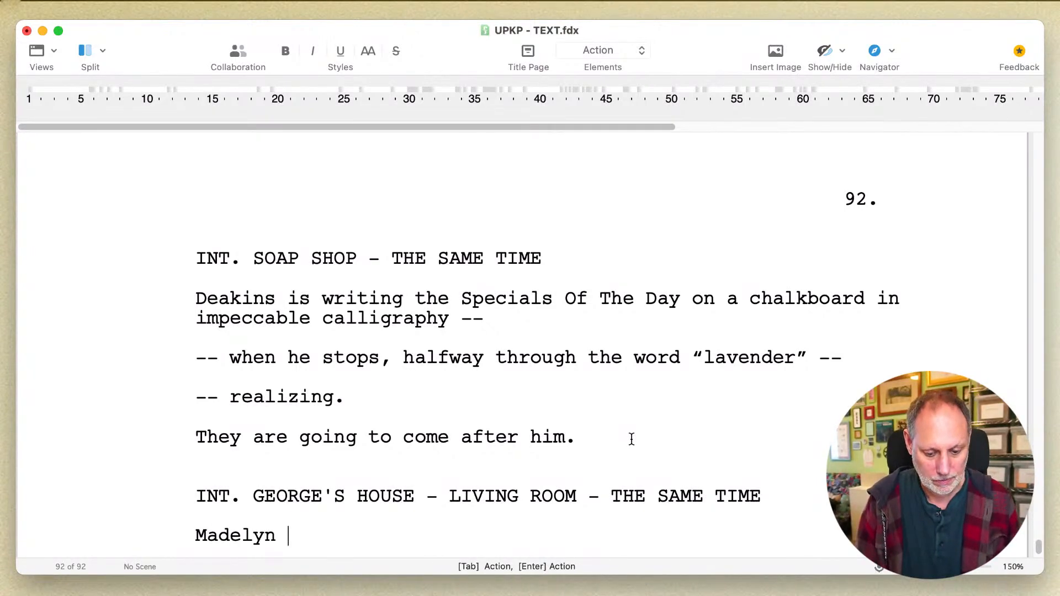
type("looks at Norm")
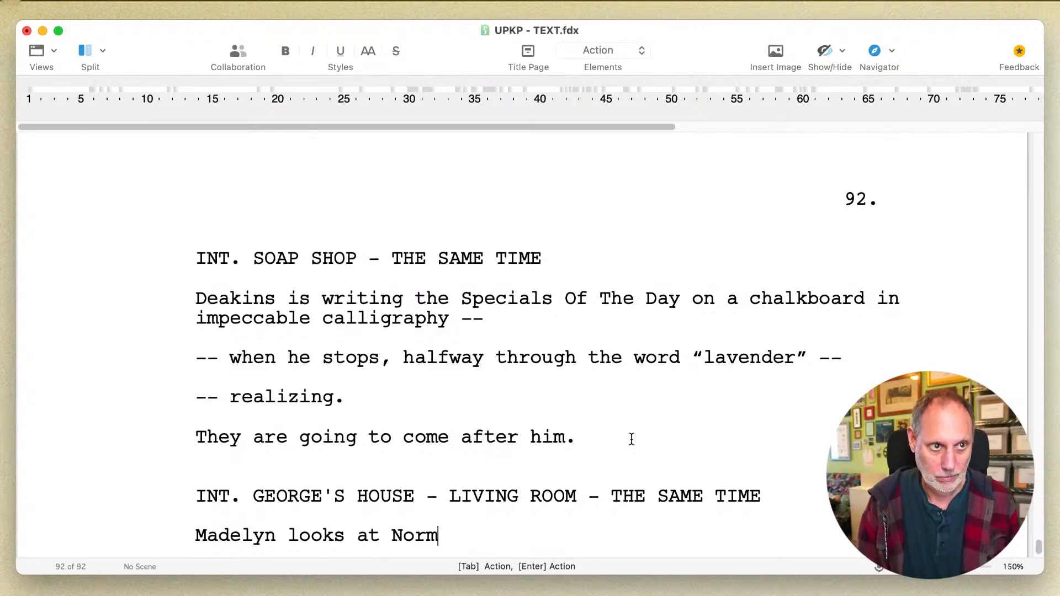
type("an,")
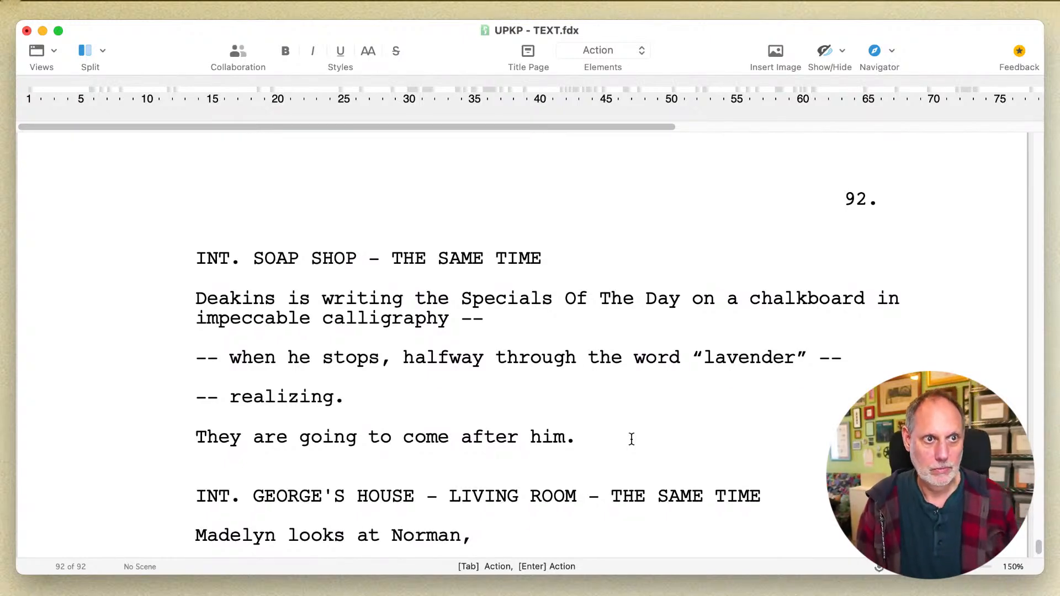
type(" realizing ")
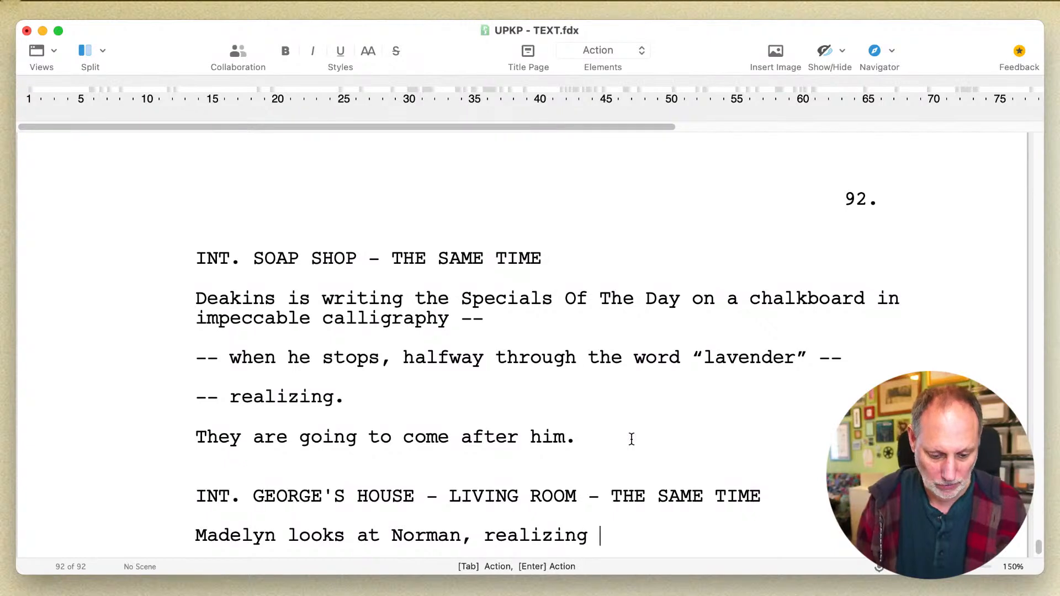
type("they have just")
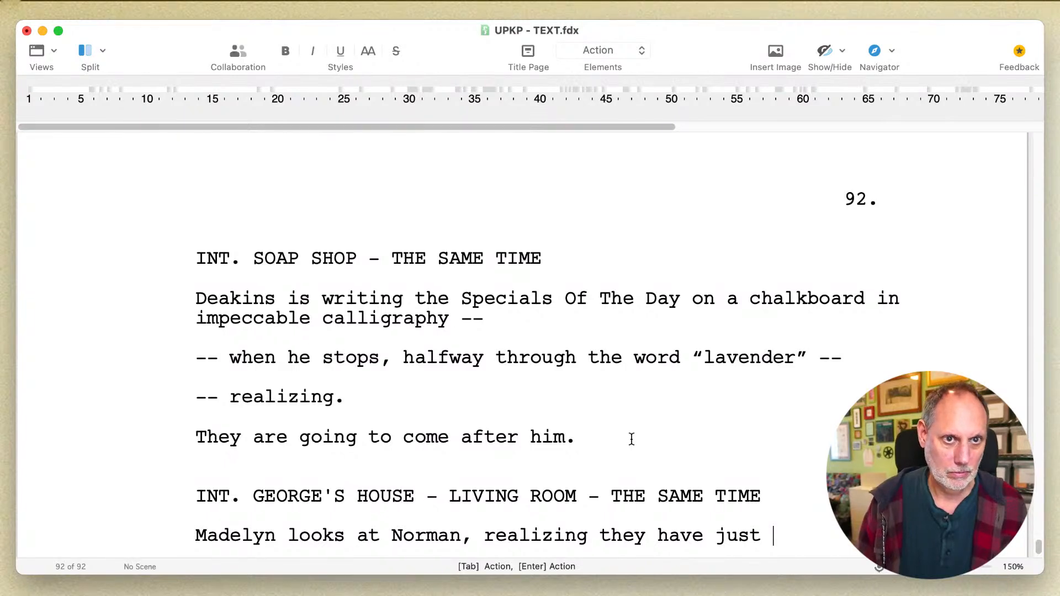
- Replace the word "just" at the end of the unfinished Madelyn sentence with "somehow"
key("BackSpace")
key("BackSpace")
key("BackSpace")
key("BackSpace")
key("BackSpace")
type("spome")
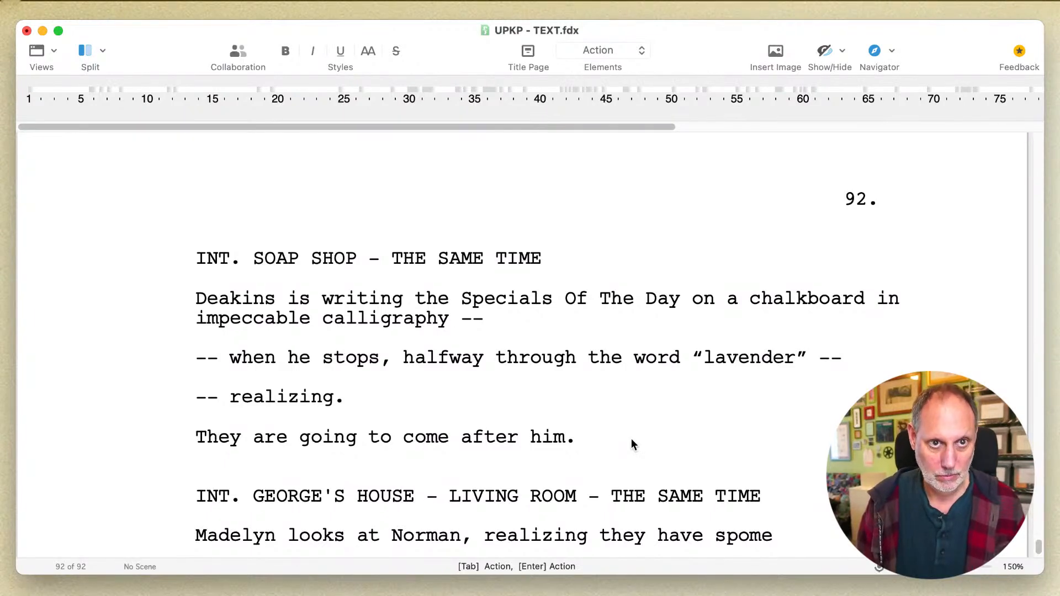
key("BackSpace")
key("BackSpace")
key("BackSpace")
key("BackSpace")
type("omehow ")
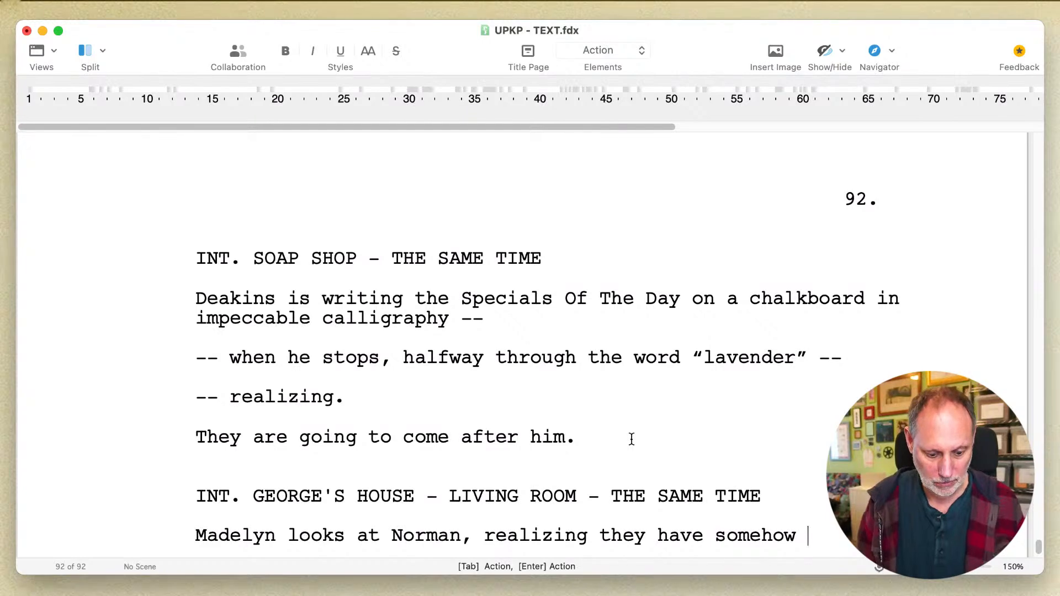
type("got themselve")
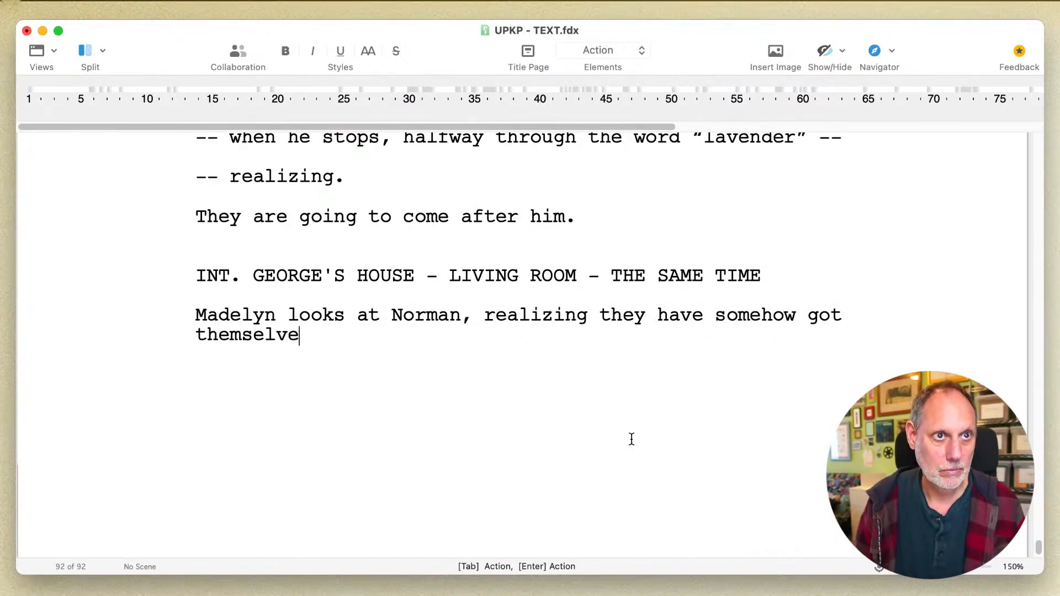
type("s int")
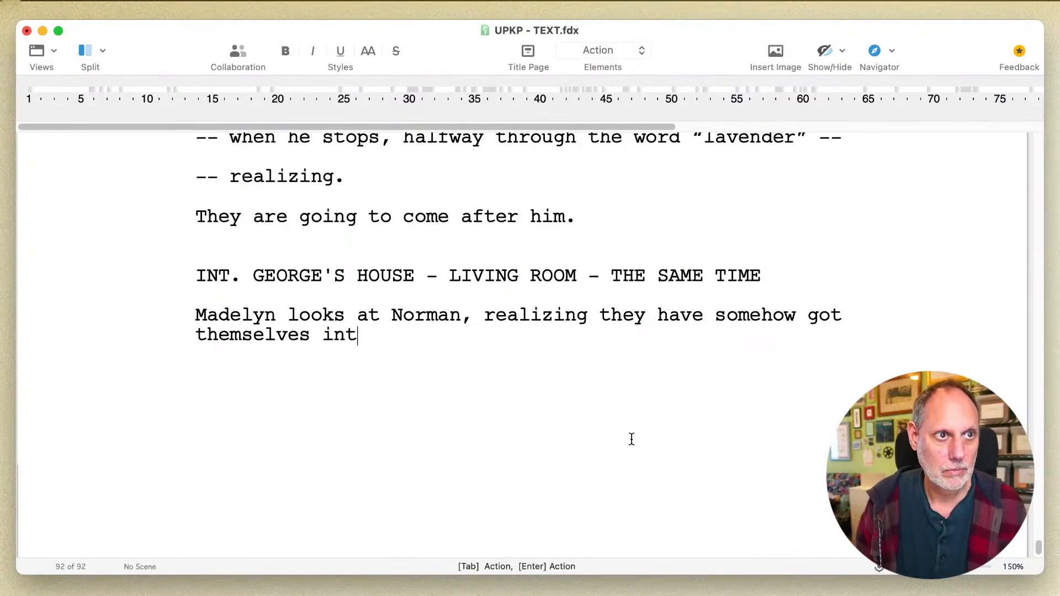
type("o a")
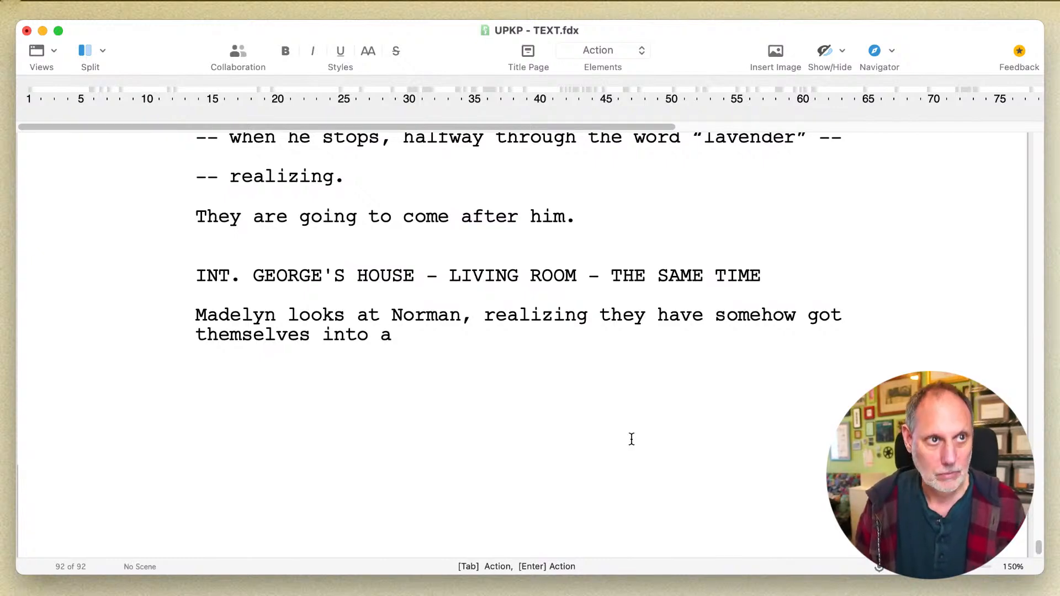
- Finish the Madelyn sentence with "got themselves into hunting a serial killer."
key("BackSpace")
key("BackSpace")
type("huntin")
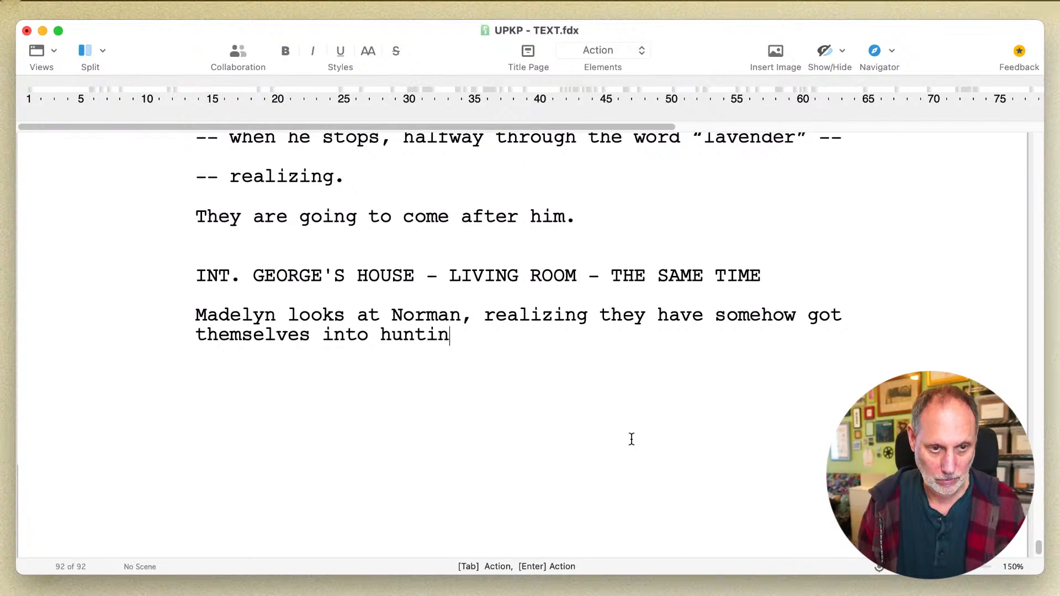
type("g a serial ")
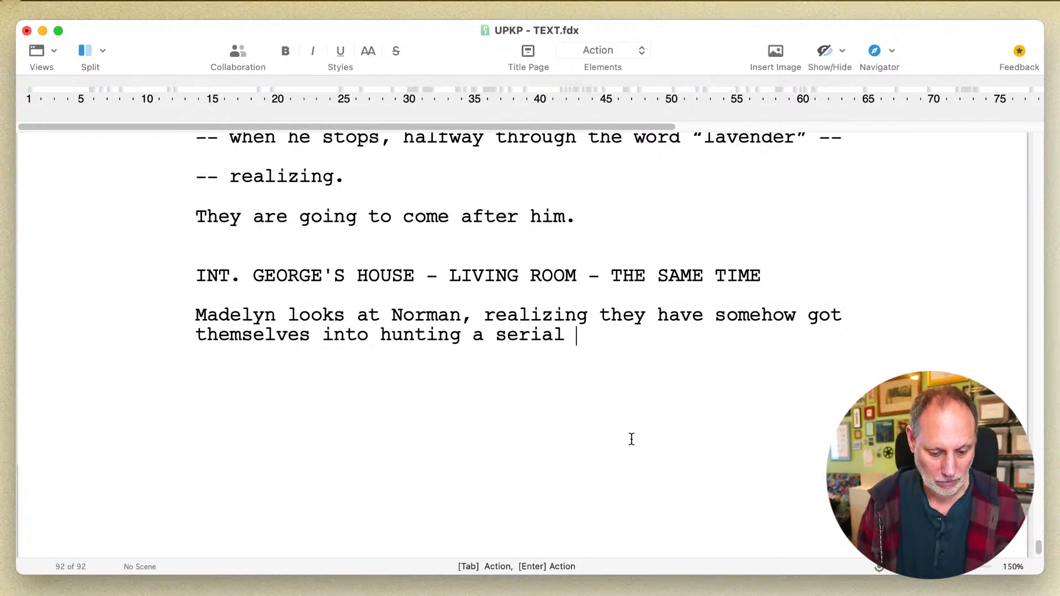
type("killer.")
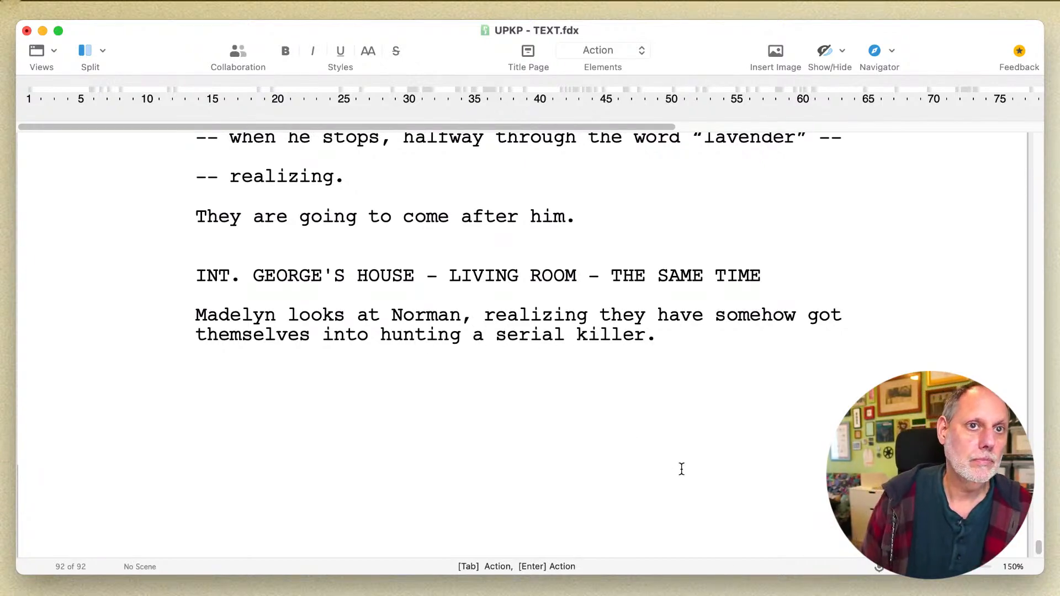
- Insert the aside "-- reluctantly, unintentionally --" between "somehow" and "got themselves" in the Madelyn paragraph
left_click(807, 309)
type("-- rel")
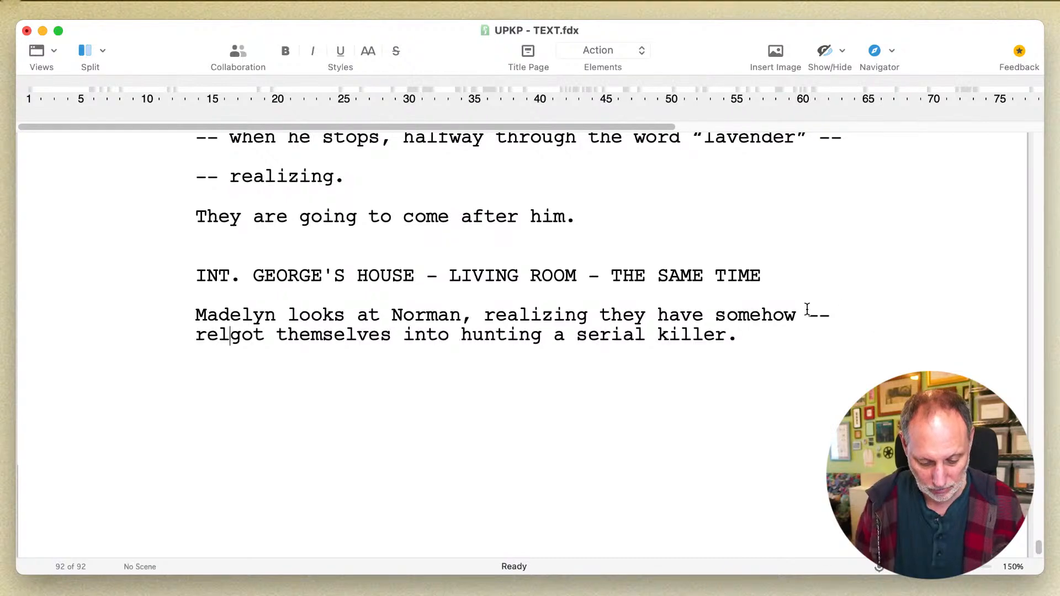
type("uctantly, unin")
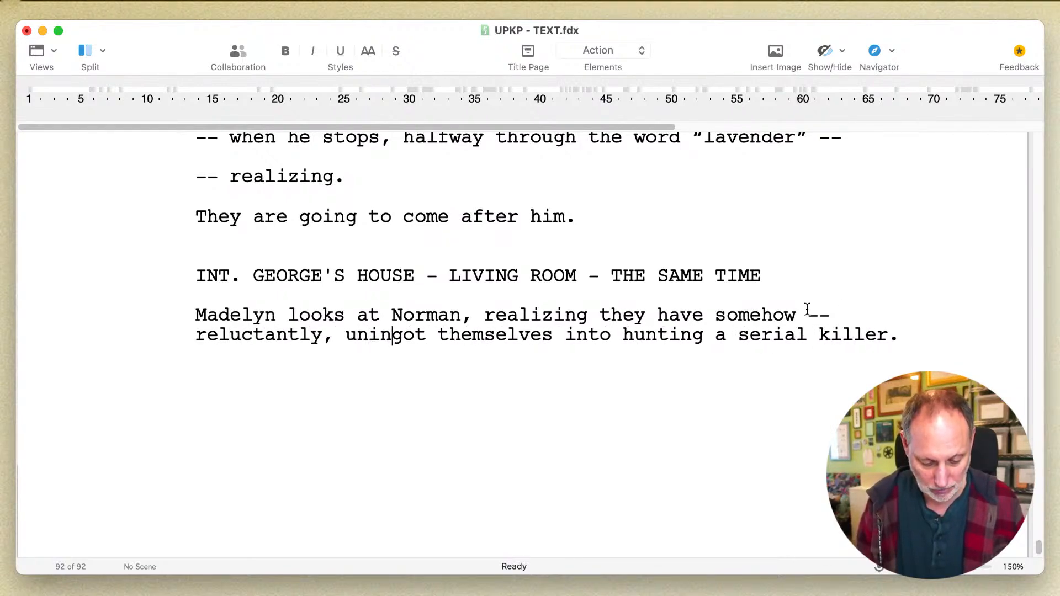
type("tentionally -")
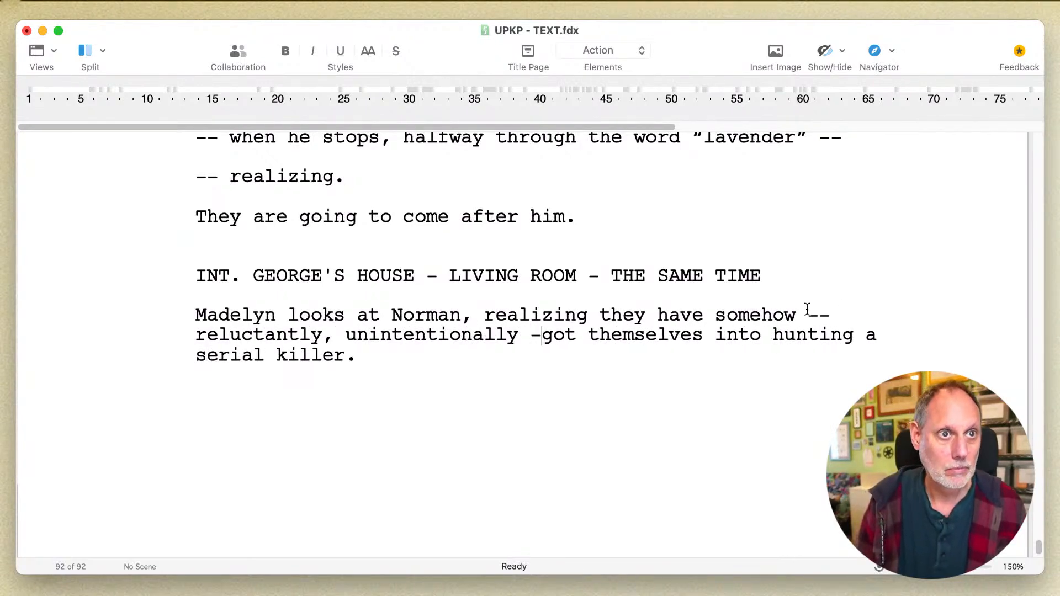
type("-")
key("super+Down")
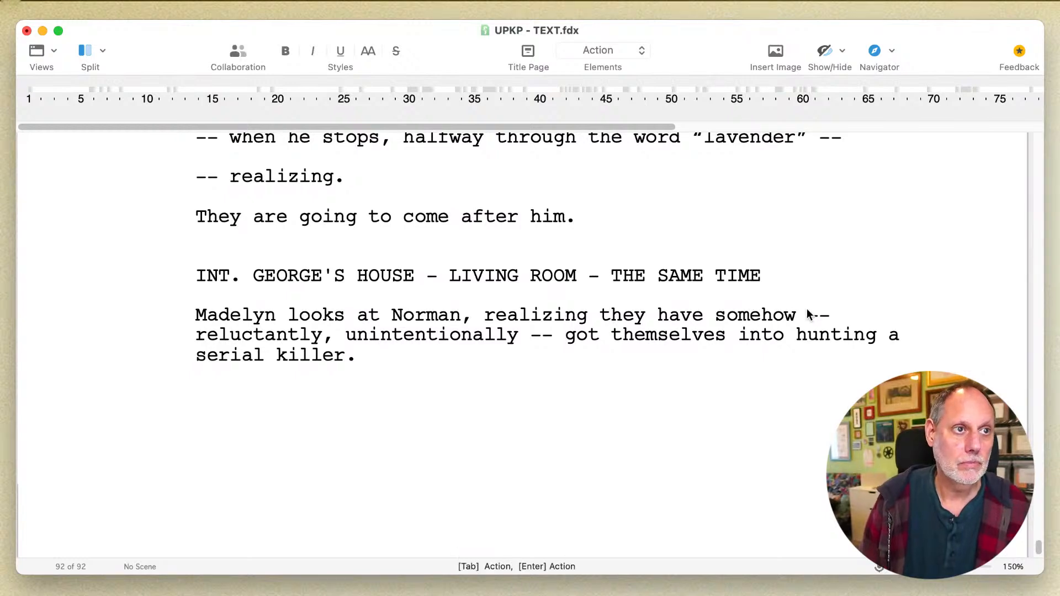
- Reword "into hunting a serial killer" to "into the hunt for a serial killer" in the Madelyn paragraph
left_click(752, 338)
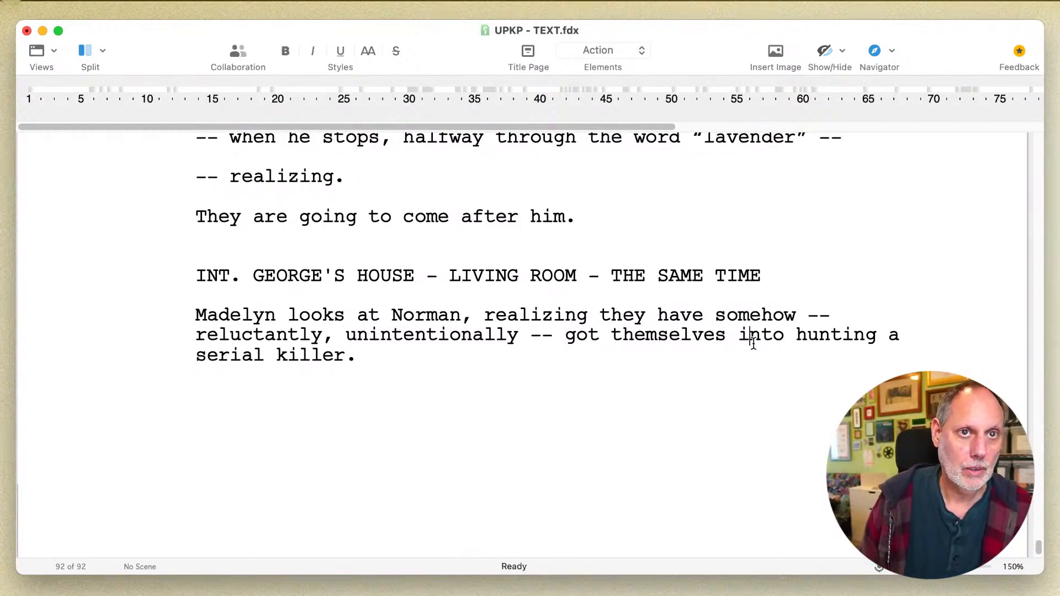
double_click(754, 337)
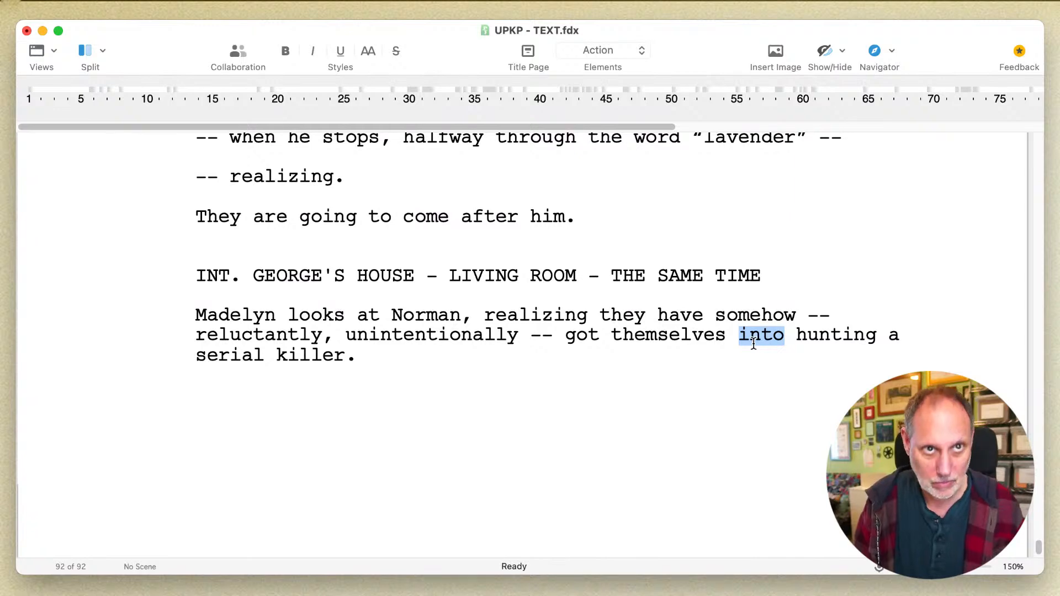
key("Right")
key("Right")
type("the ")
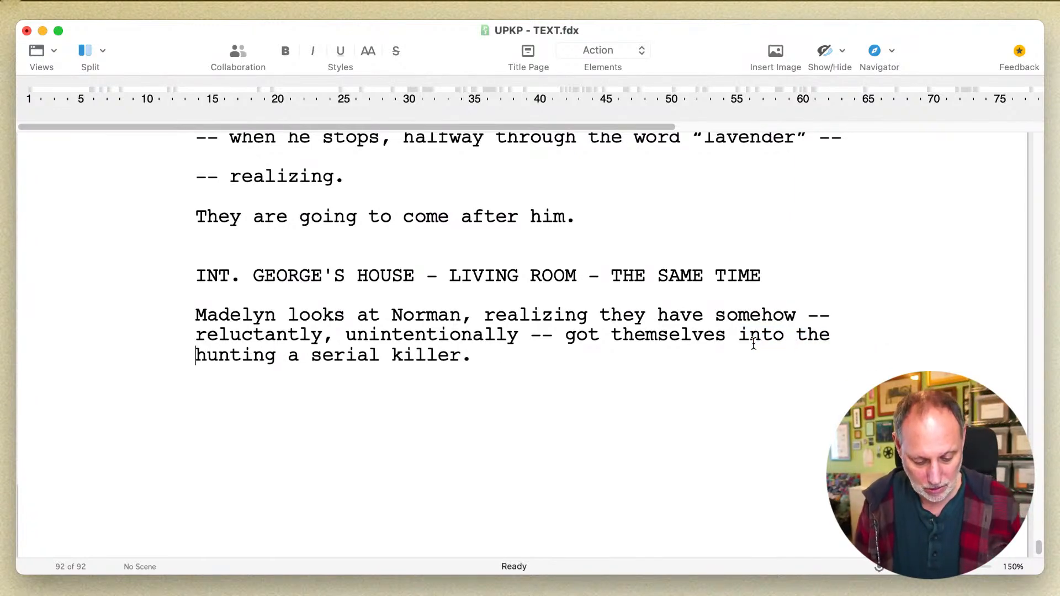
type("hunt for")
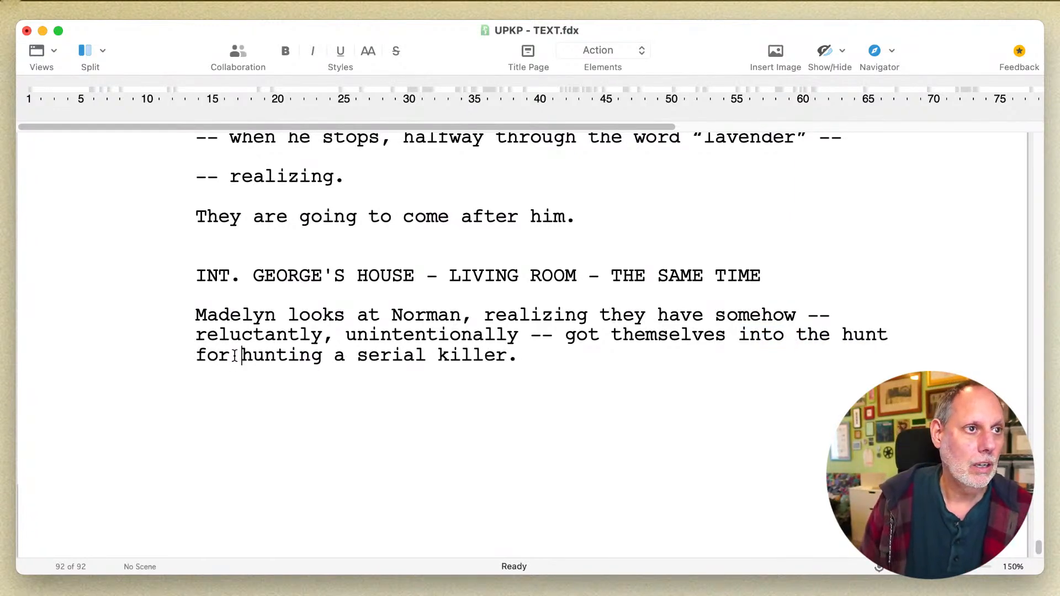
key("Delete")
key("Delete")
key("Delete")
key("Delete")
key("Delete")
key("Delete")
key("Delete")
key("Delete")
- Add a MADELYN dialogue block below the living room action paragraph with the line "I don't think -- we want to --"
left_click(475, 357)
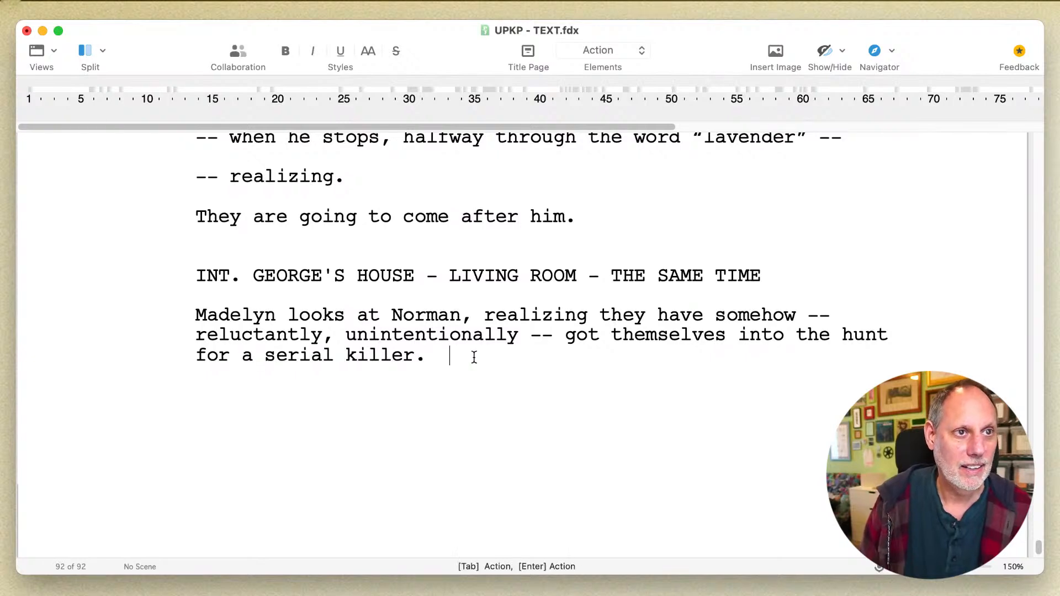
key("Return")
type("An")
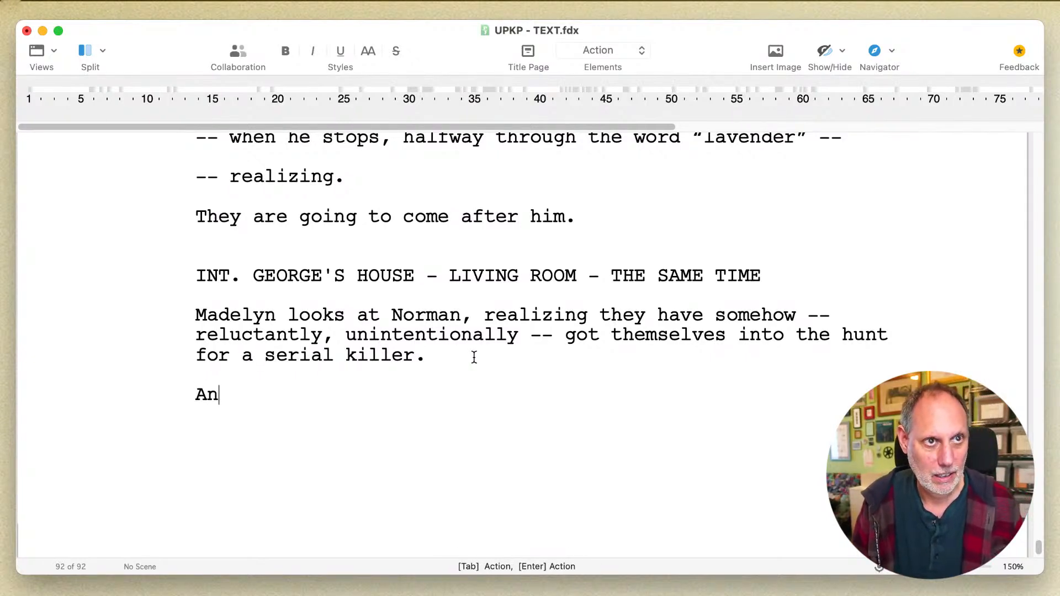
key("BackSpace")
key("BackSpace")
key("Tab")
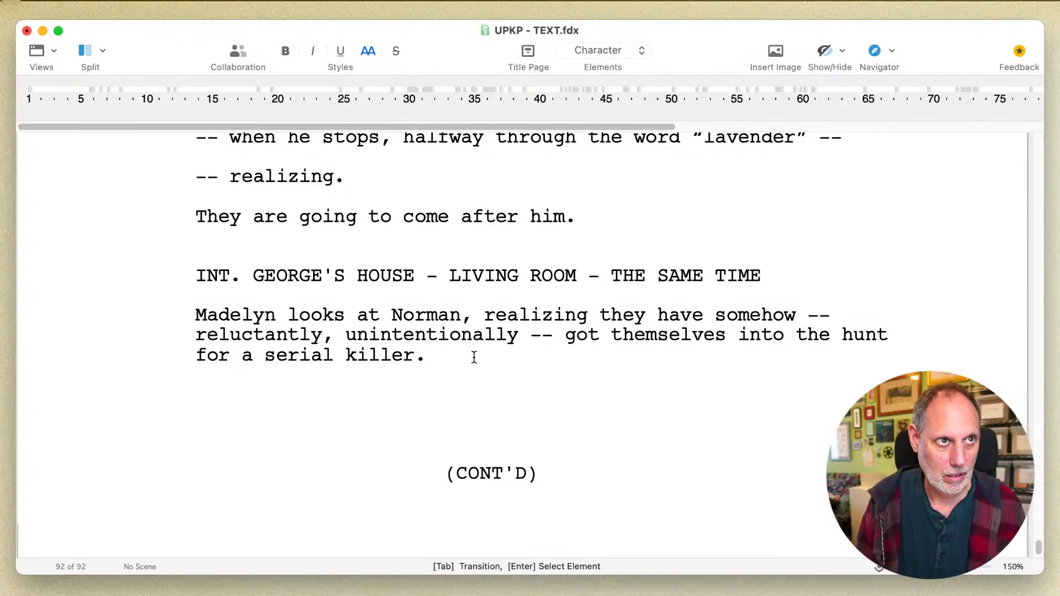
type("MA")
key("Return")
type("I")
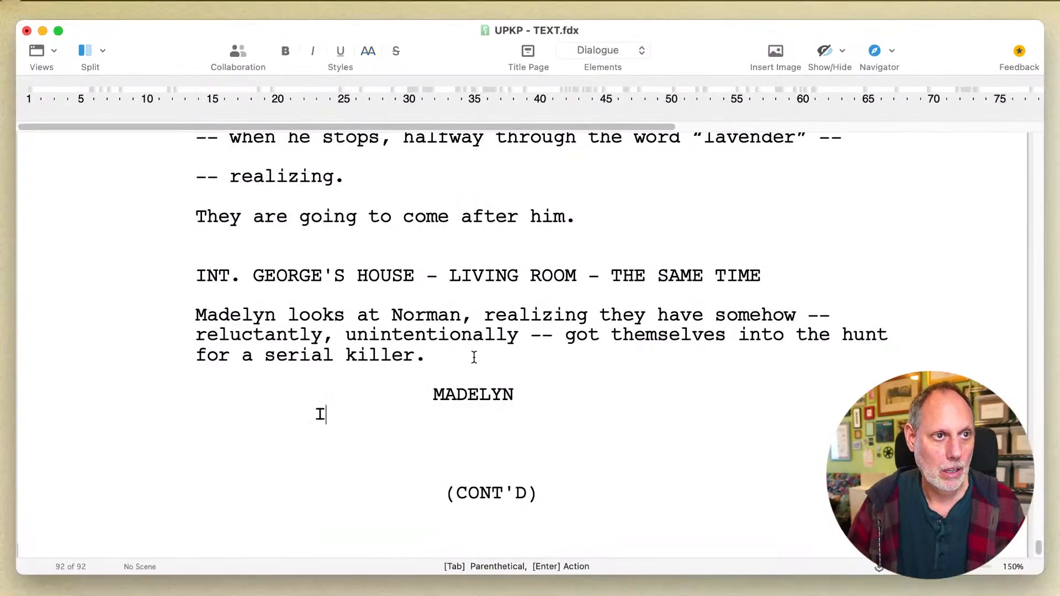
type(" don't think --")
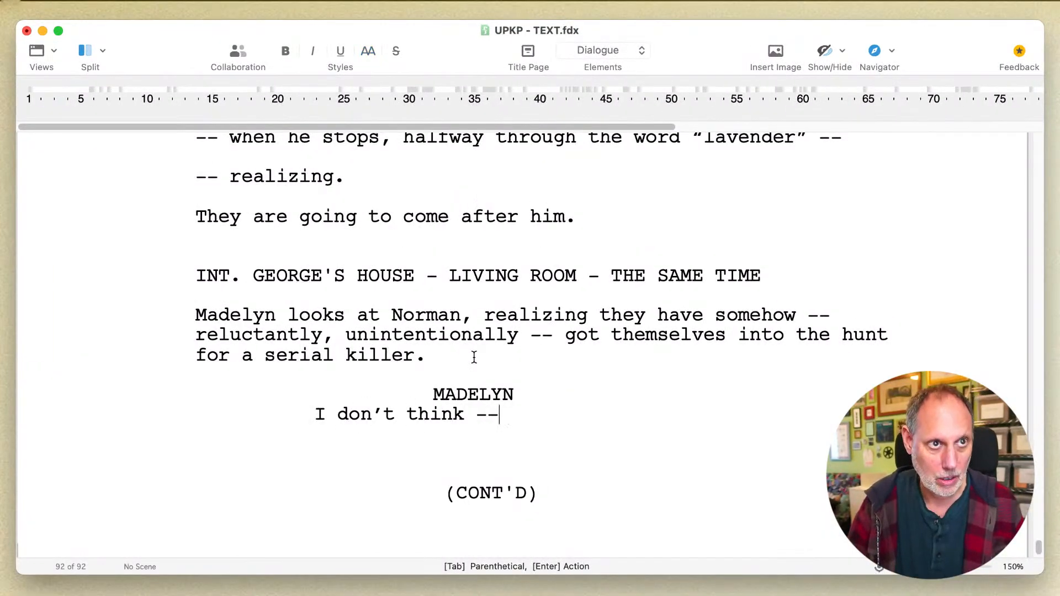
type(" we want to -")
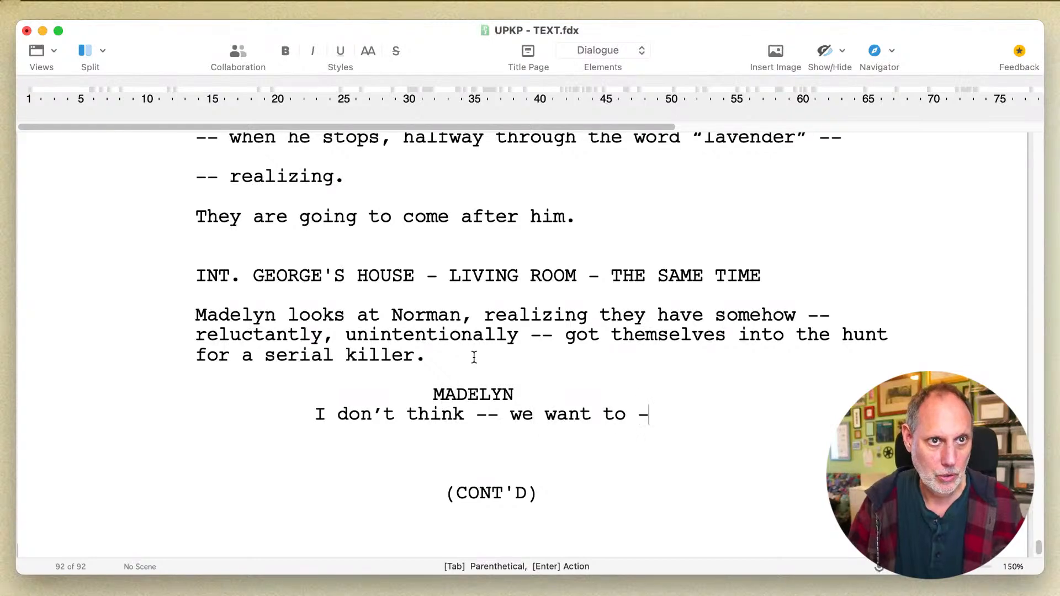
type("-")
- Add NORMAN's reply below Madelyn's line with the dialogue "It doesn't matter what we want."
key("Return")
key("Tab")
type("NO")
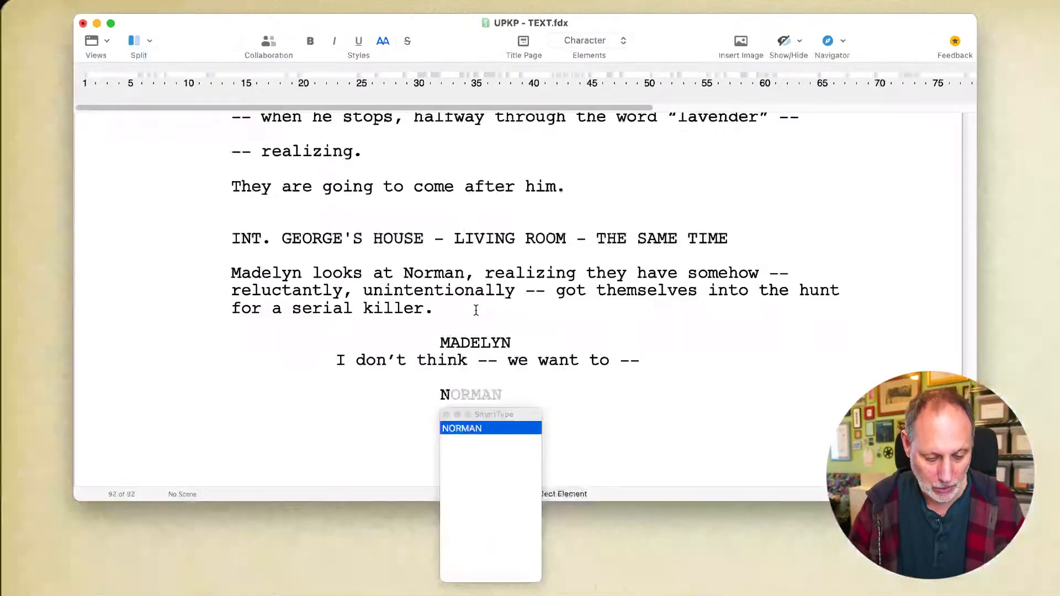
type("R")
key("BackSpace")
key("Return")
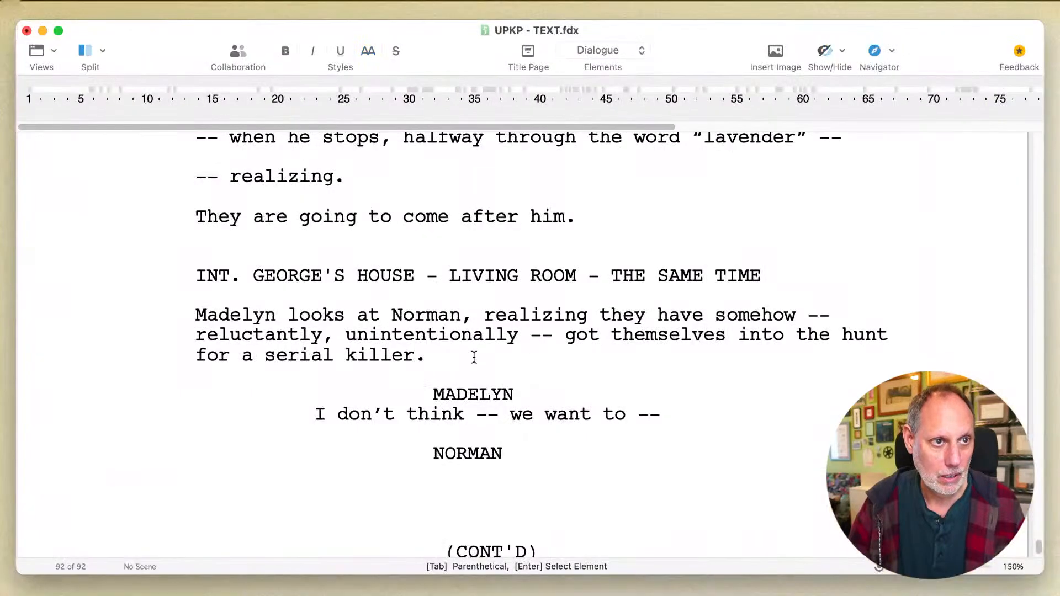
type("It doesn't matt")
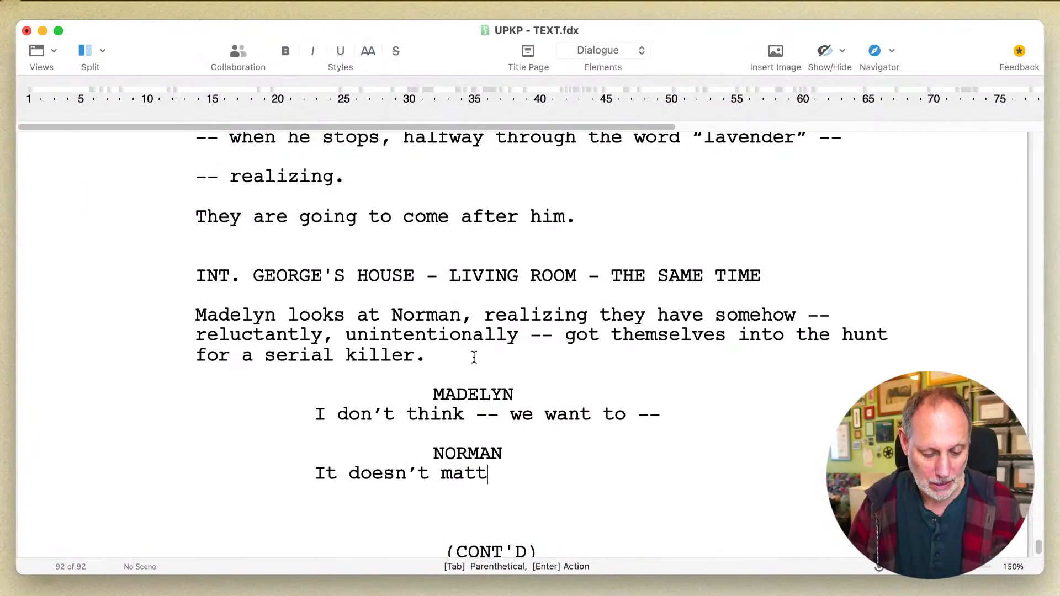
type("er what we want.")
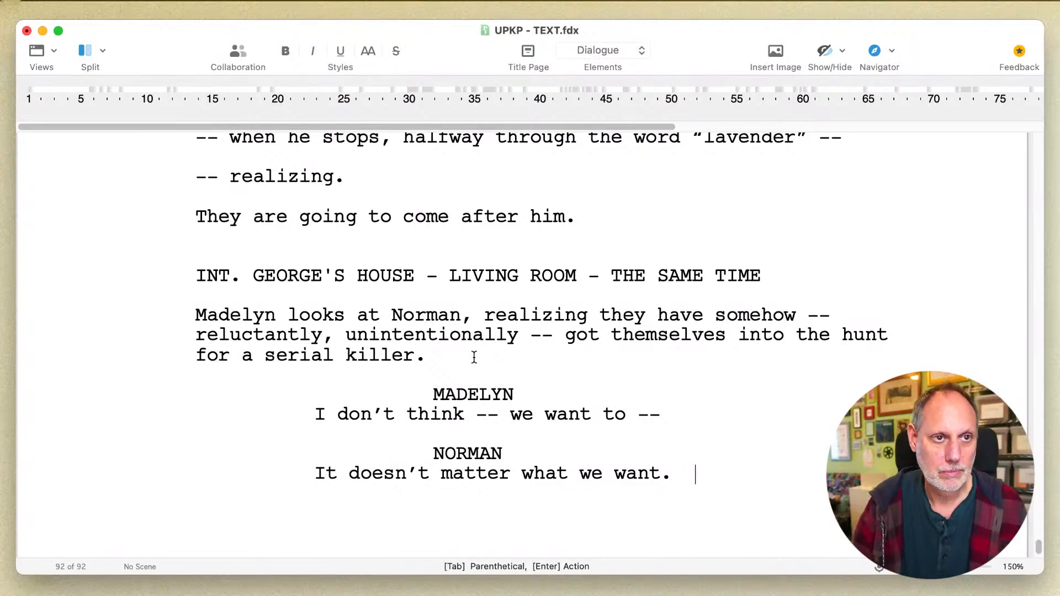
key("Return")
key("Tab")
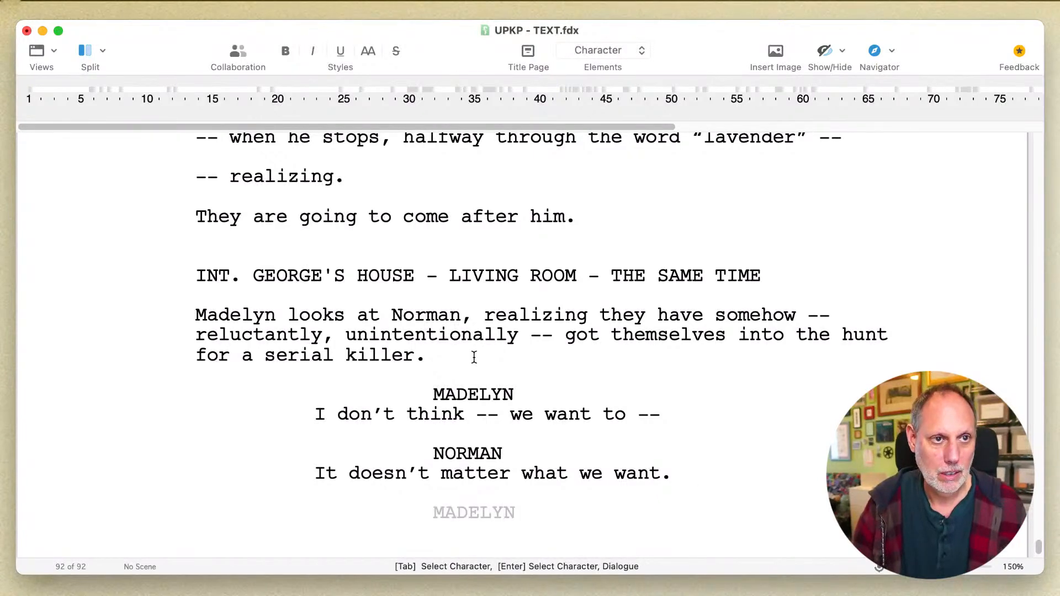
key("BackSpace")
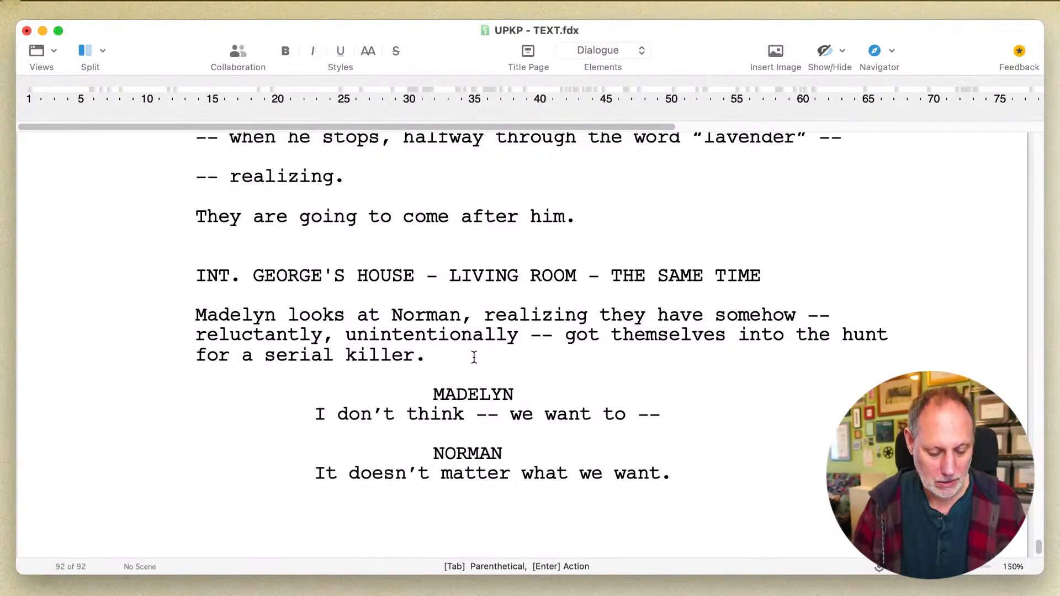
type("He's")
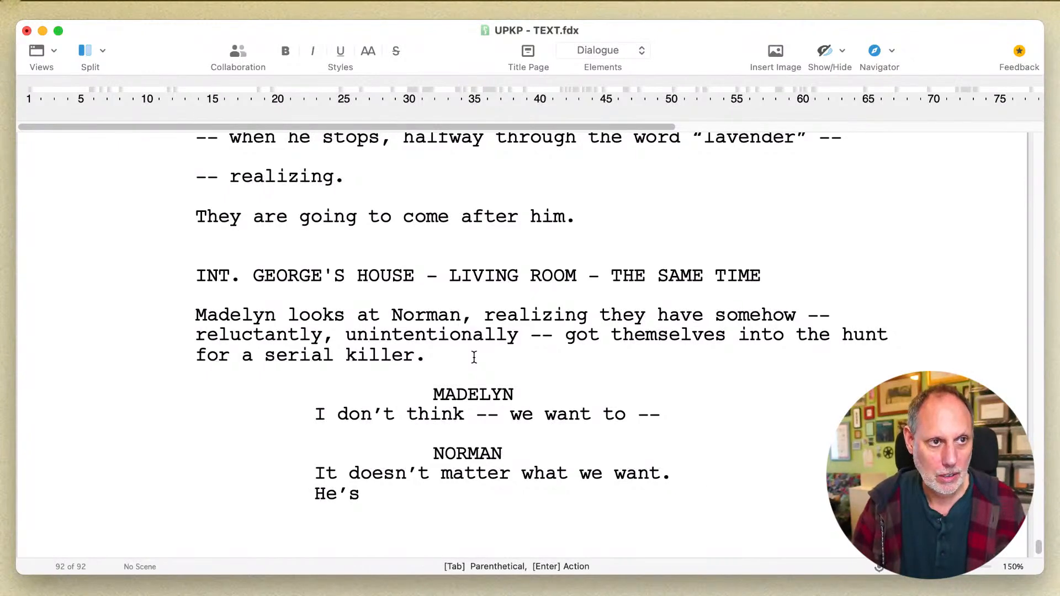
key("BackSpace")
key("BackSpace")
key("BackSpace")
key("BackSpace")
- Continue Norman's speech with the parenthetical "(re: McLean)" followed by the line "He's right."
key("Tab")
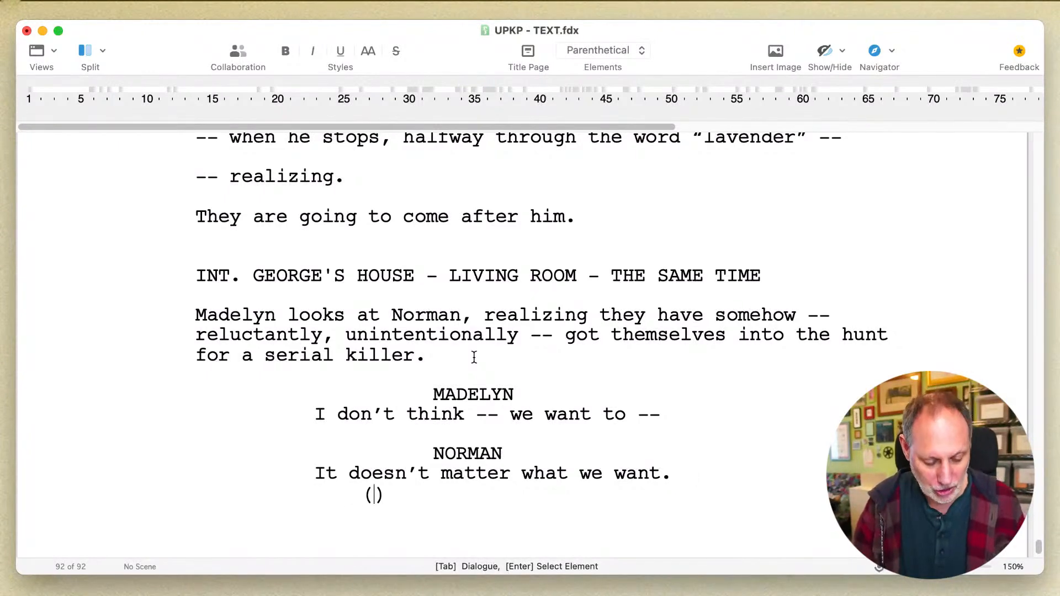
type("re: McLean")
key("Return")
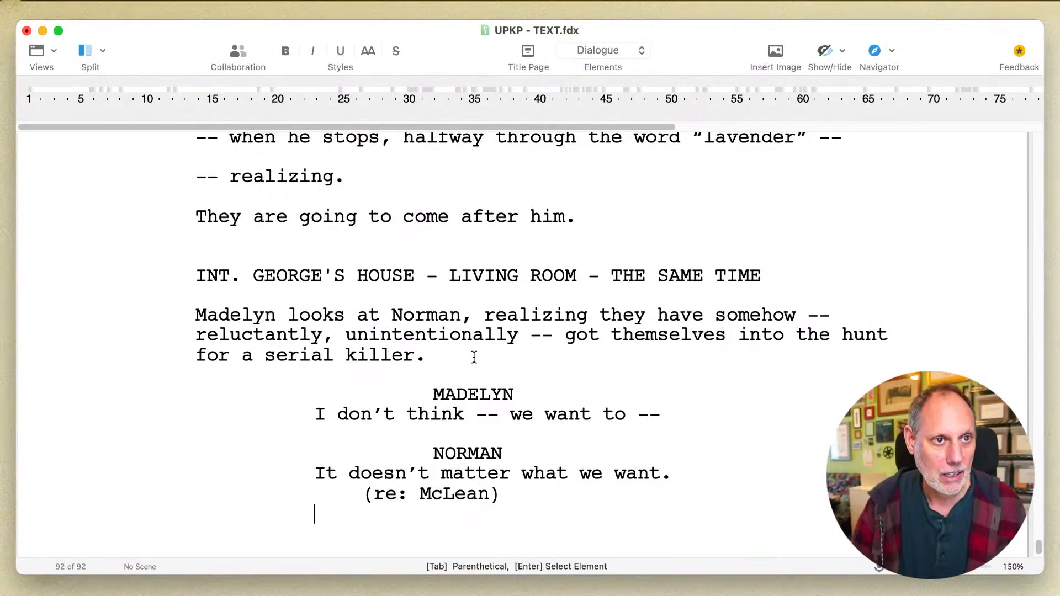
type("He's right.")
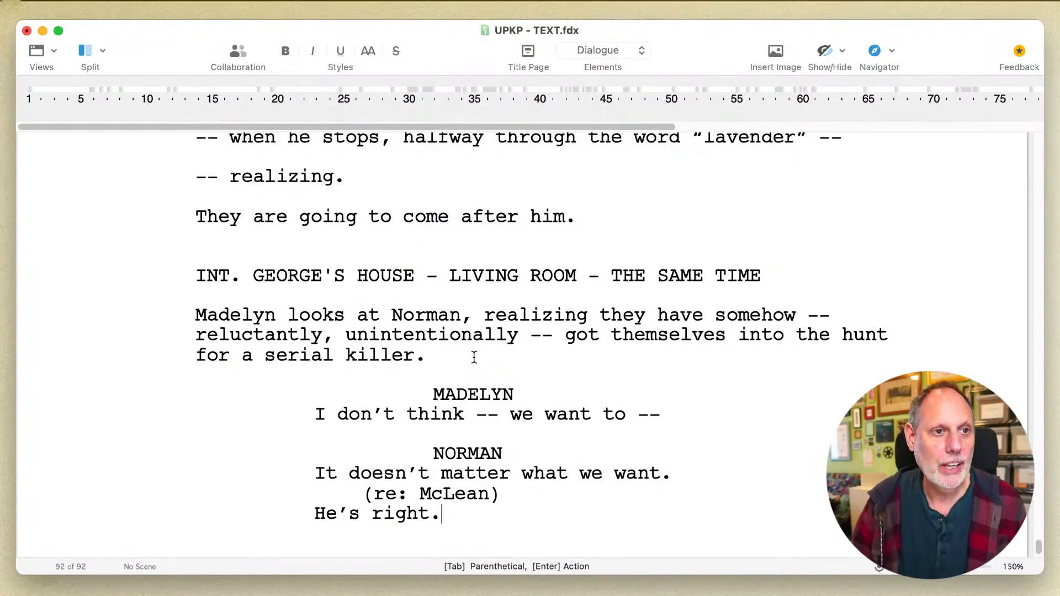
left_click_drag(501, 500, 363, 495)
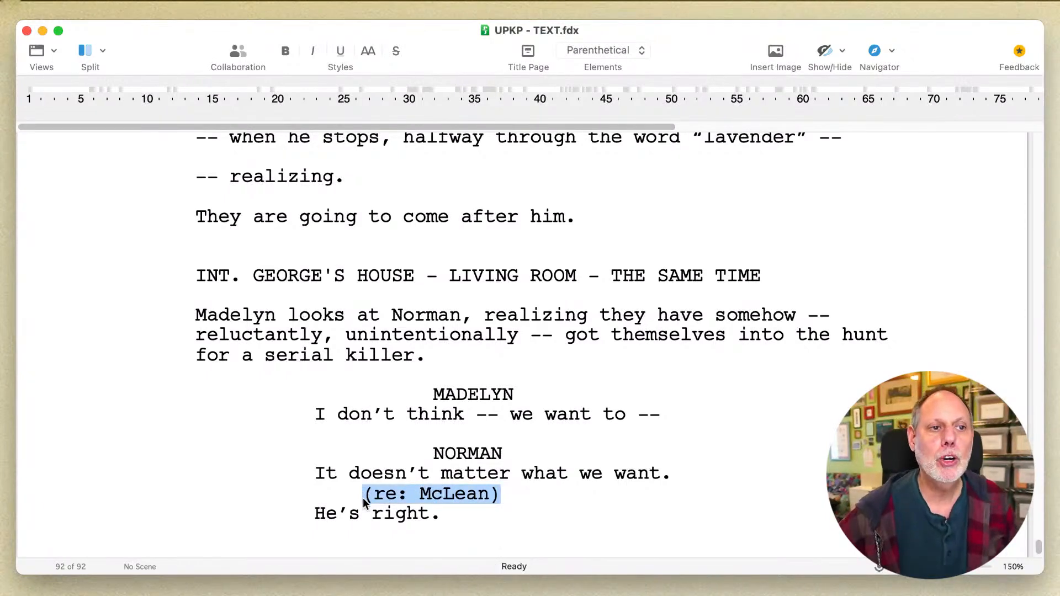
left_click(357, 508)
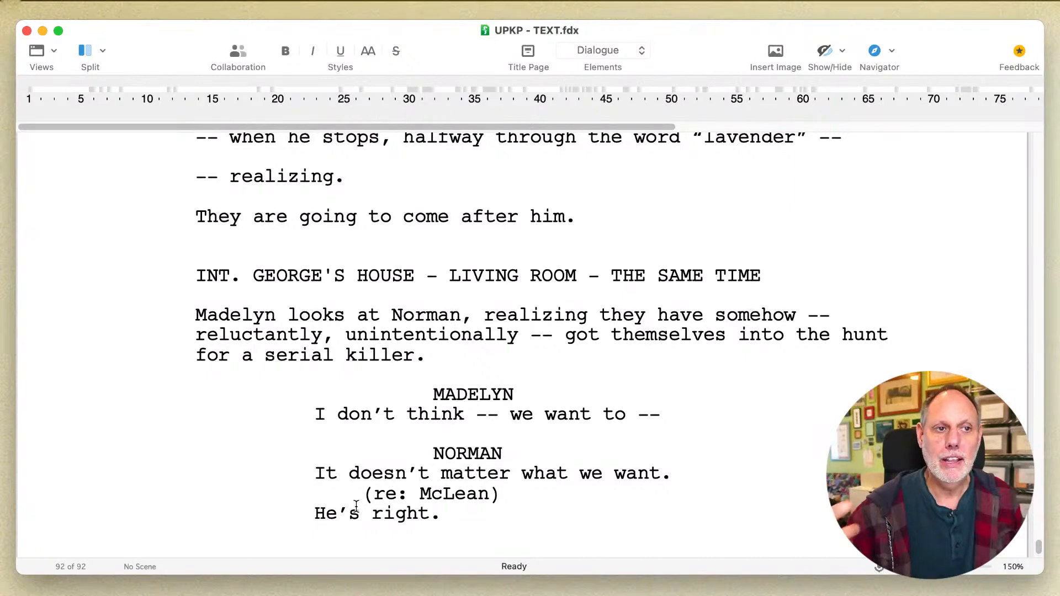
double_click(323, 515)
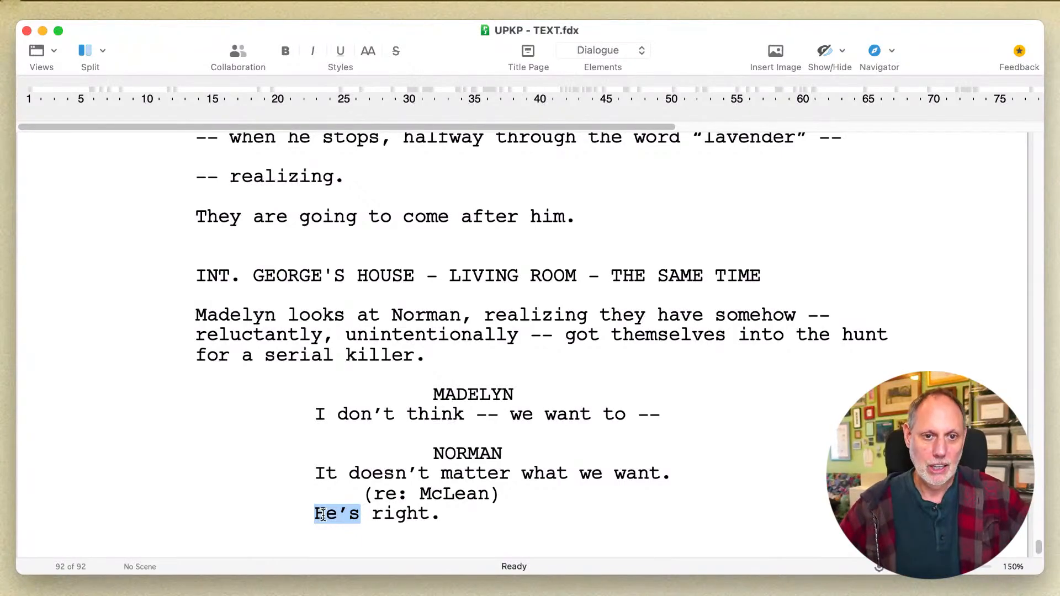
left_click(323, 514)
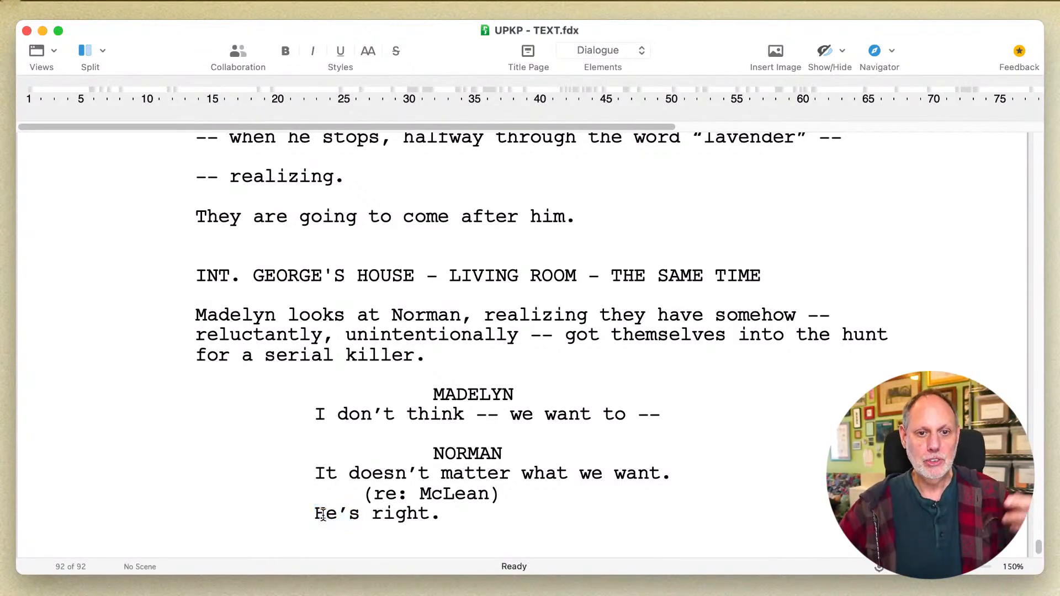
left_click(418, 514)
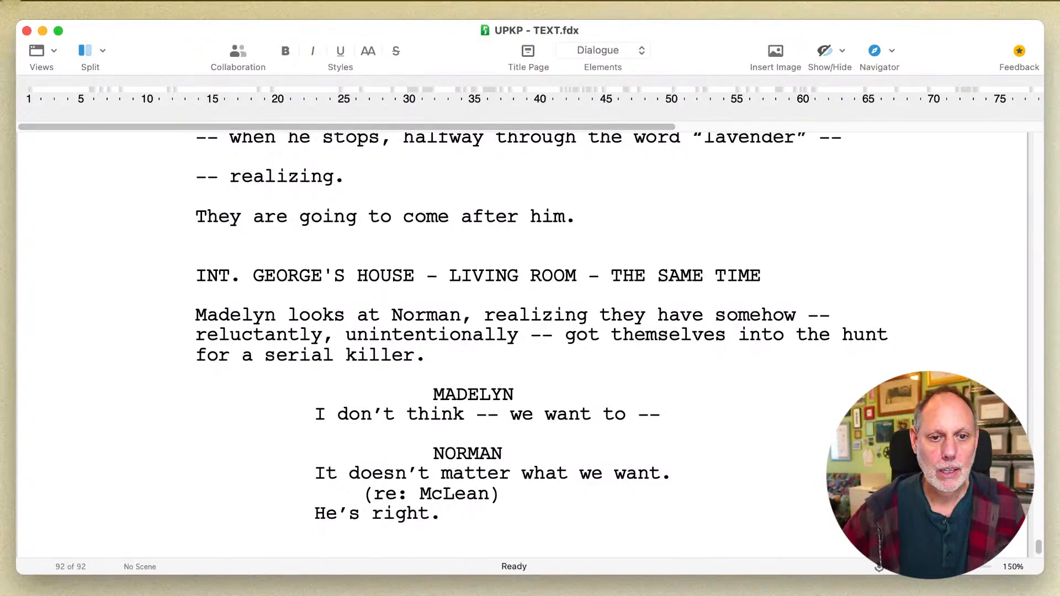
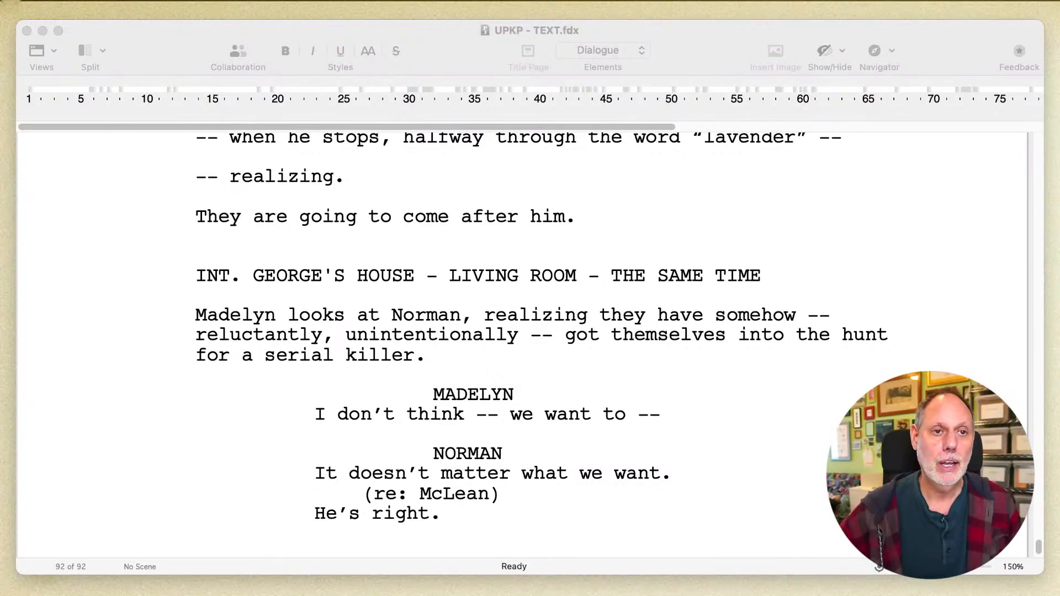
- Extend Norman's line after "He's right." with the words "The killer knows we"
left_click(663, 438)
scroll(663, 431, "down", 3)
left_click(497, 436)
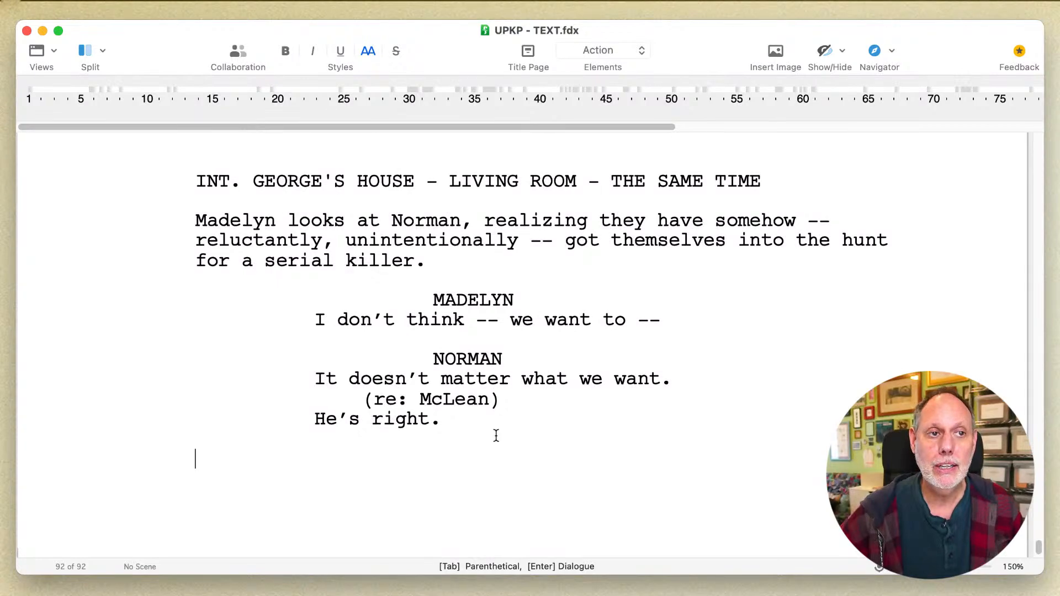
key("BackSpace")
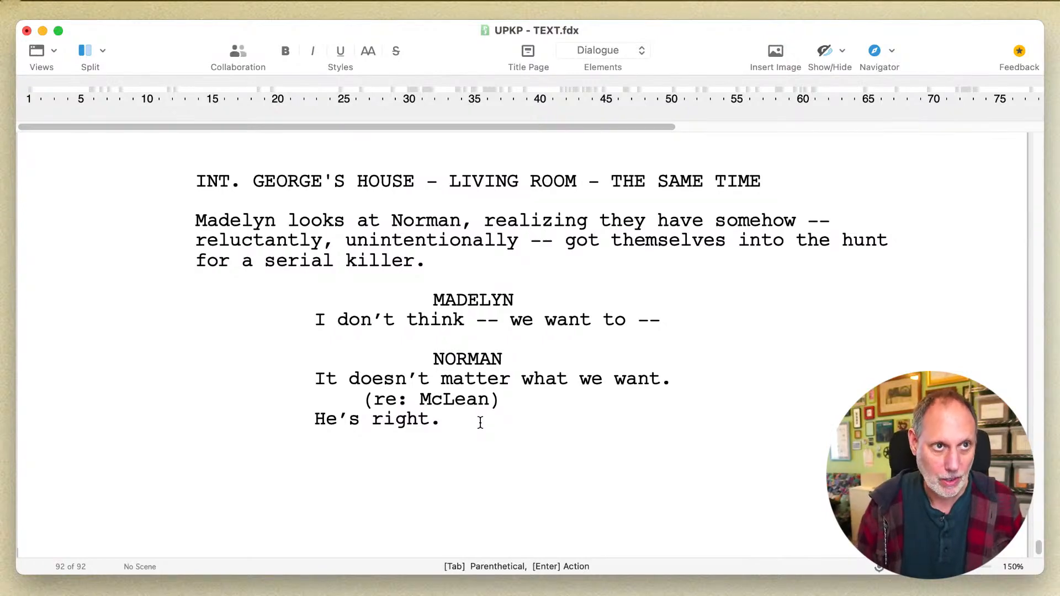
type("T")
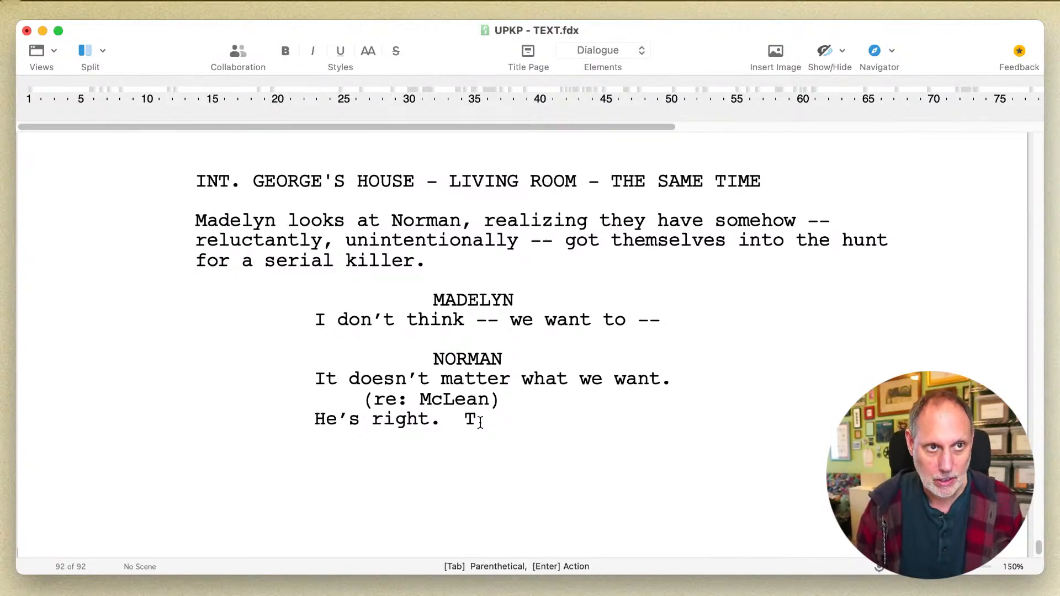
type("he")
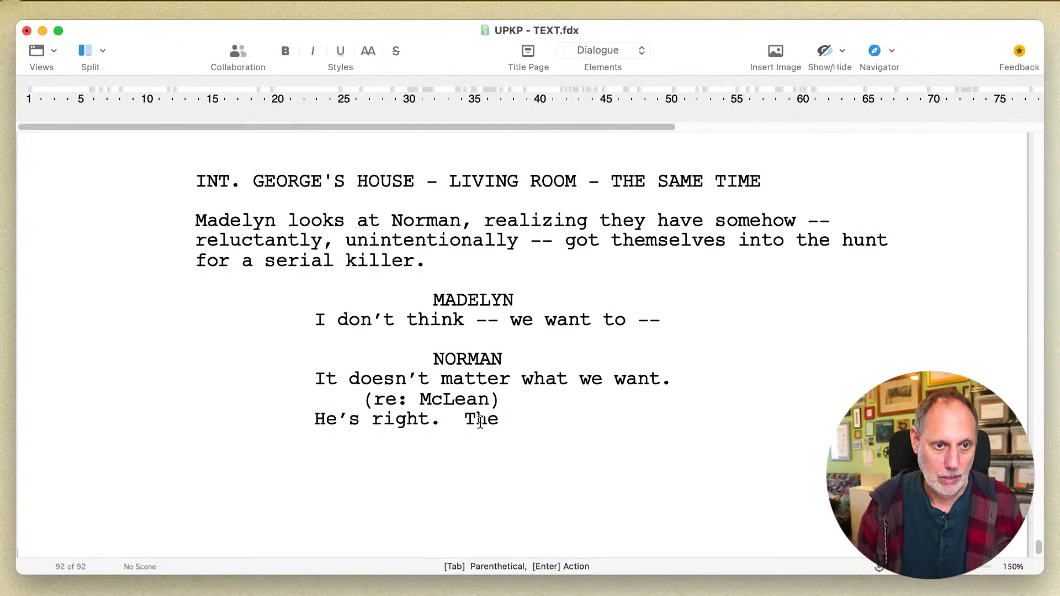
type(" killer")
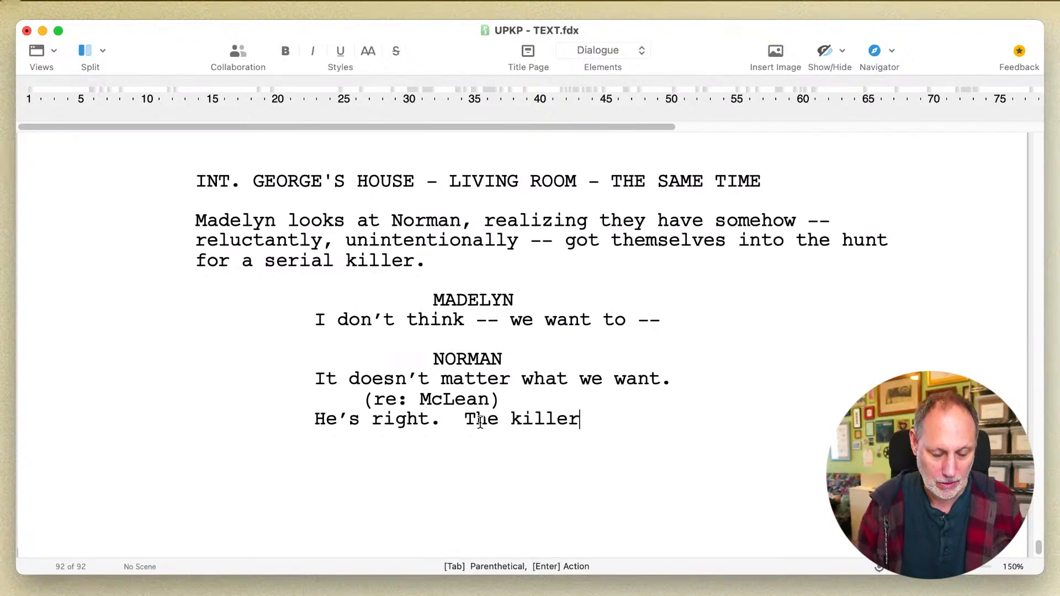
type(" knows")
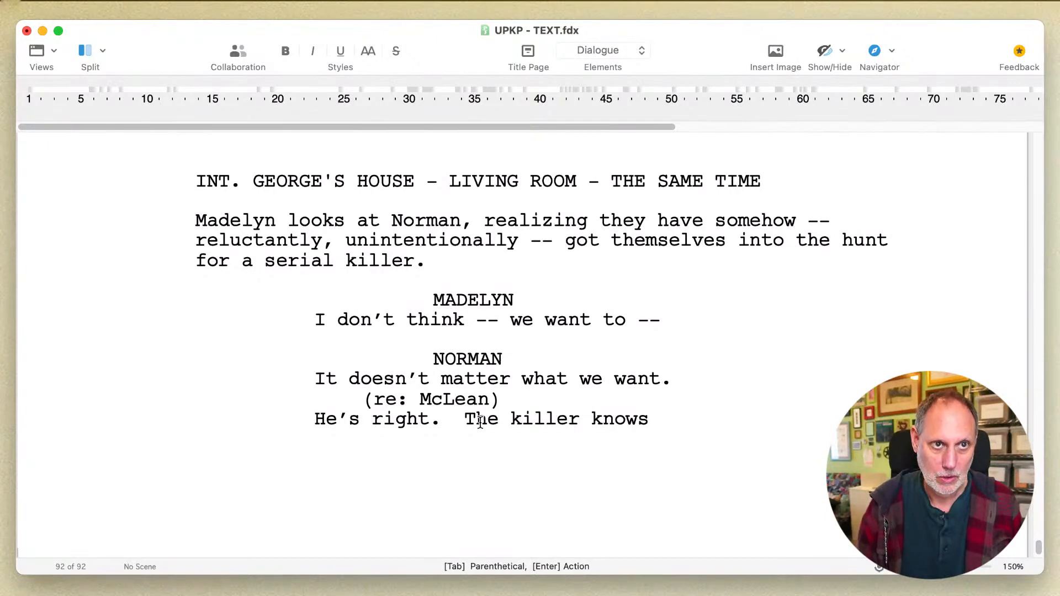
type(" we")
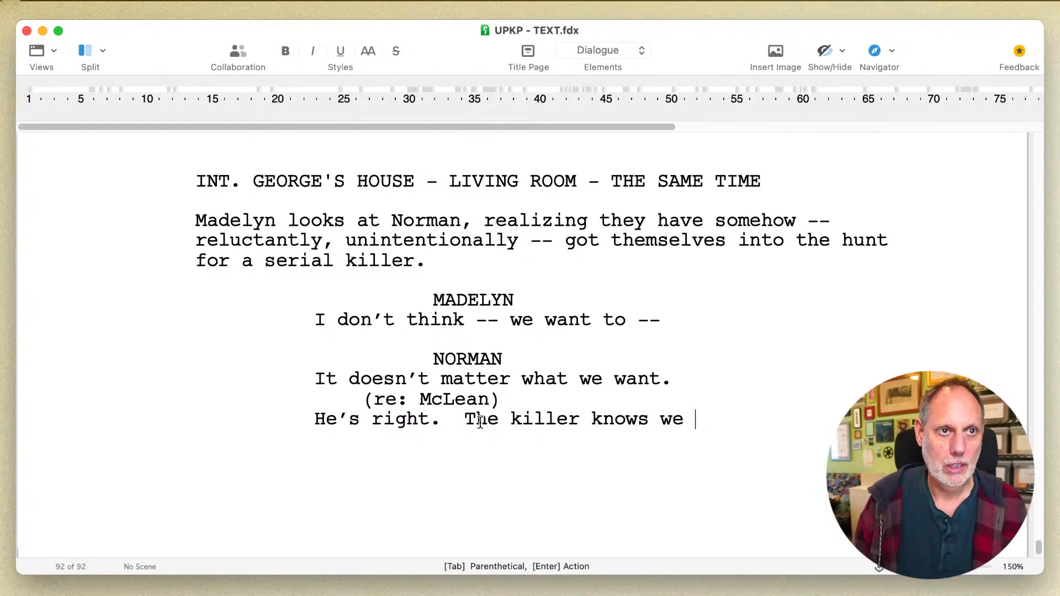
- Replace "knows we" in Norman's line so the sentence reads "The killer's going to realize that"
key("BackSpace")
key("BackSpace")
key("BackSpace")
key("BackSpace")
key("BackSpace")
key("BackSpace")
key("BackSpace")
key("BackSpace")
key("BackSpace")
key("BackSpace")
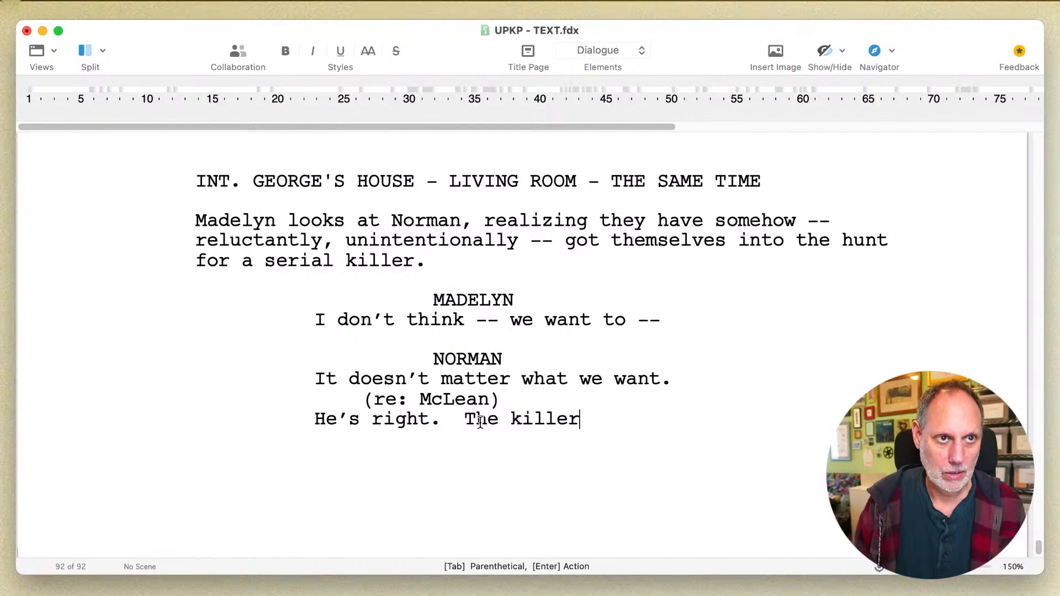
key("BackSpace")
key("BackSpace")
key("BackSpace")
key("BackSpace")
type("ller")
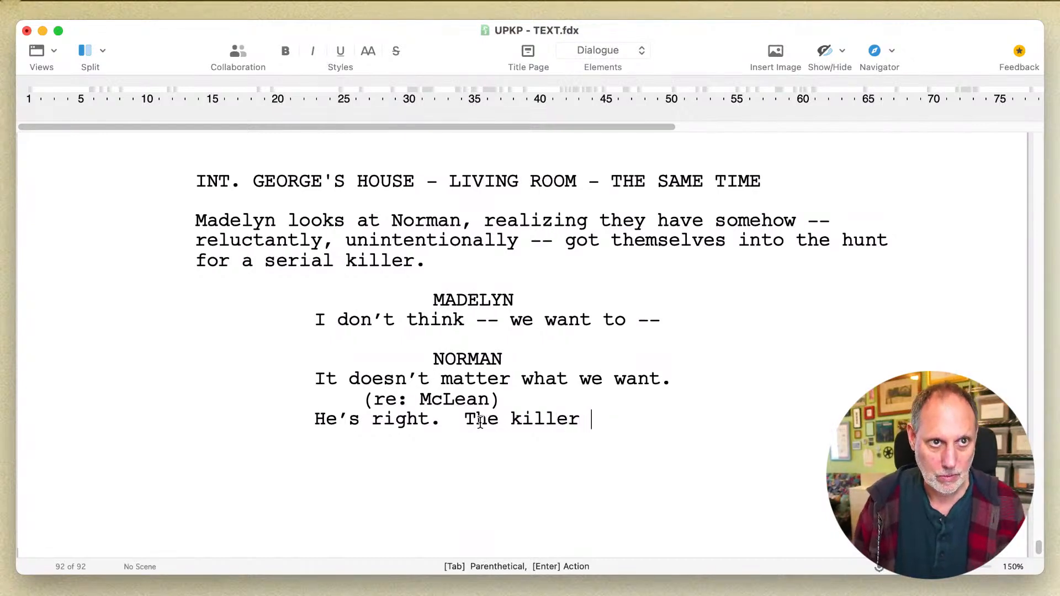
key("BackSpace")
type("'s ")
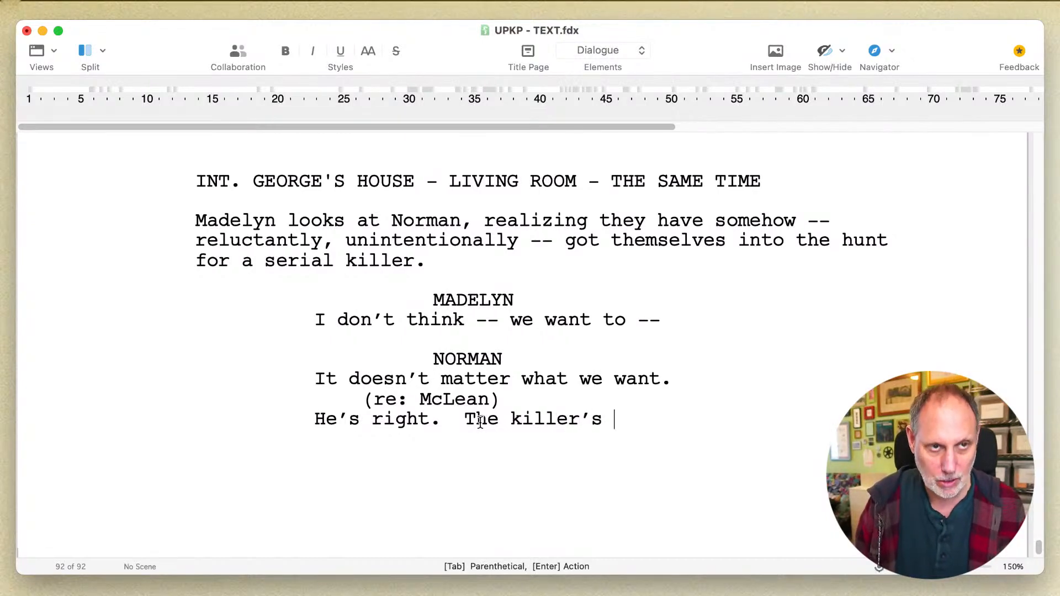
type("going to re")
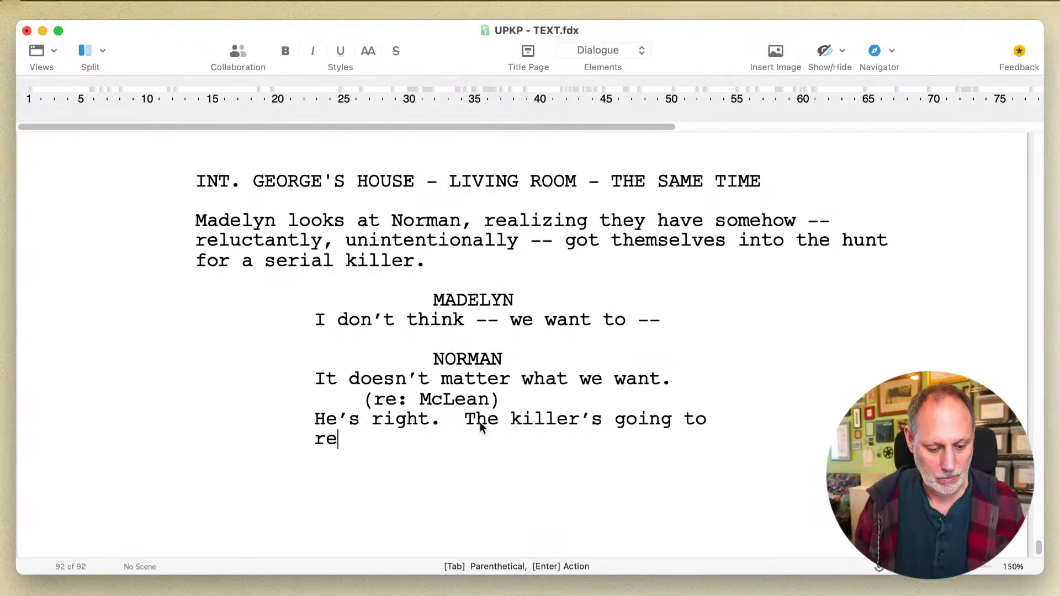
type("alize that ")
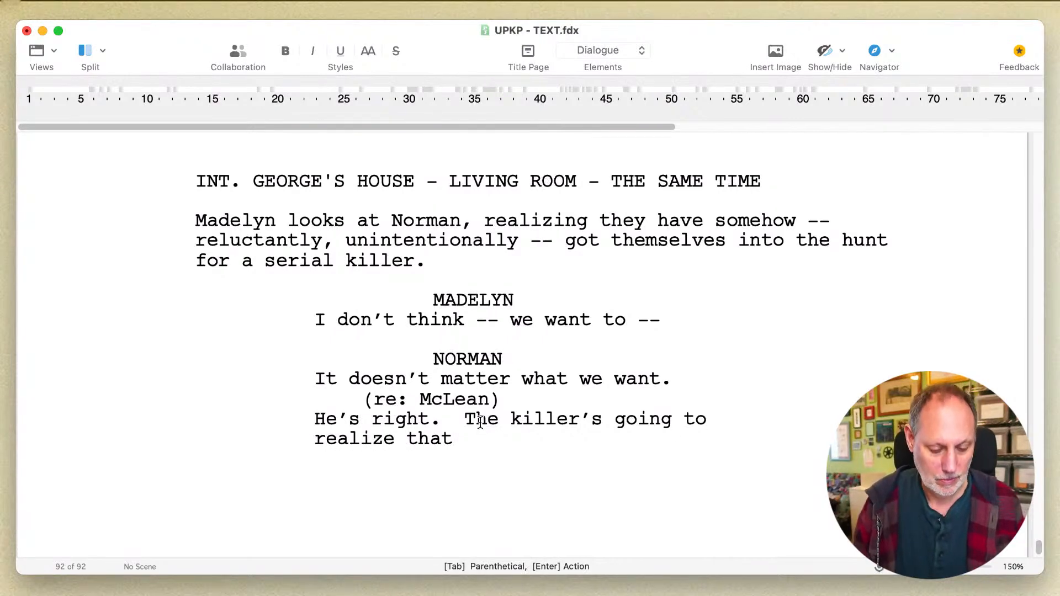
type("he gave us")
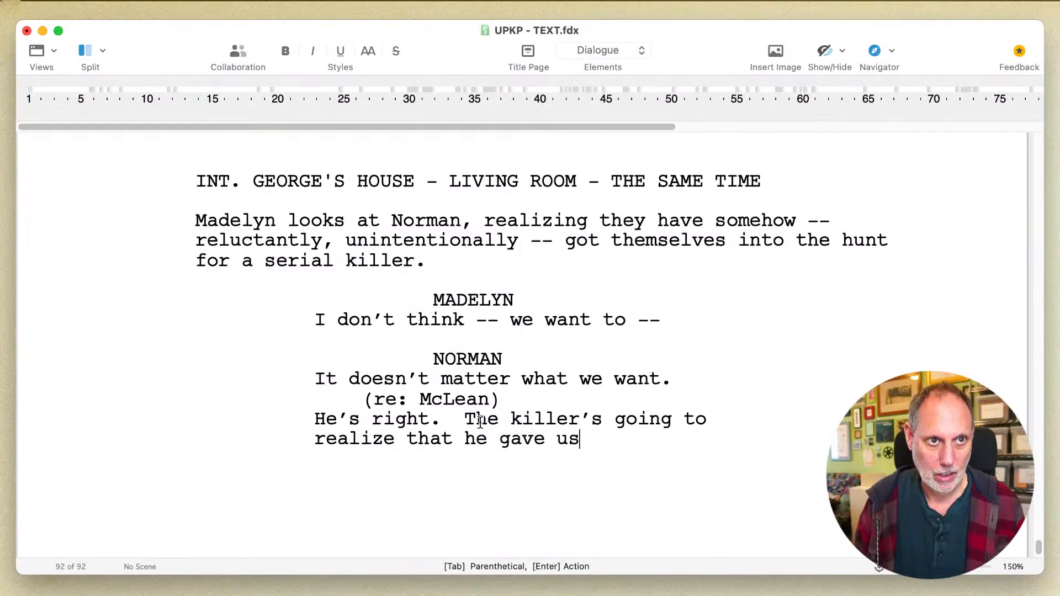
type(" a reaso")
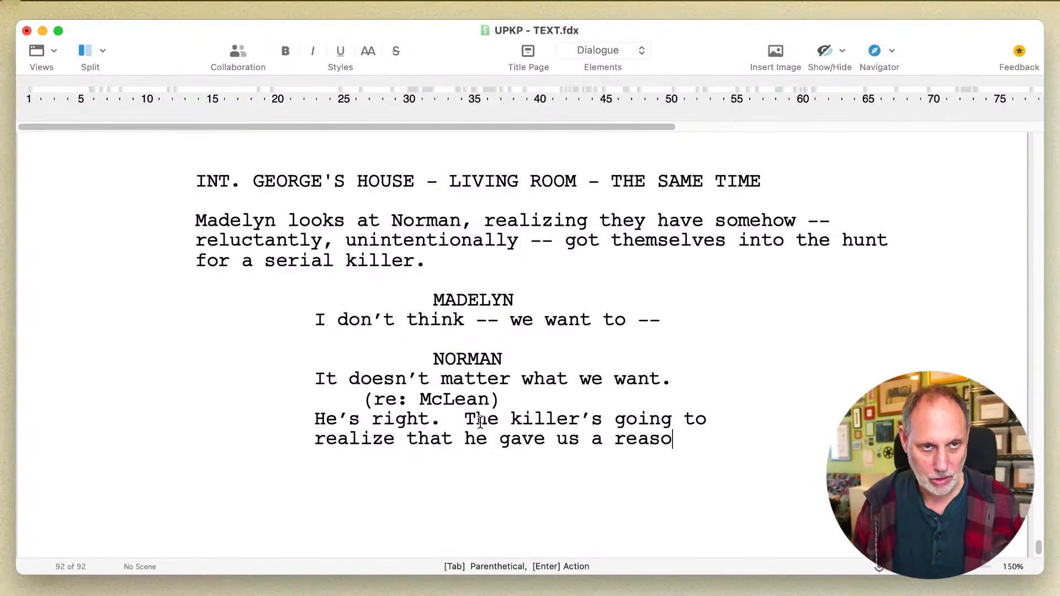
type("n to ")
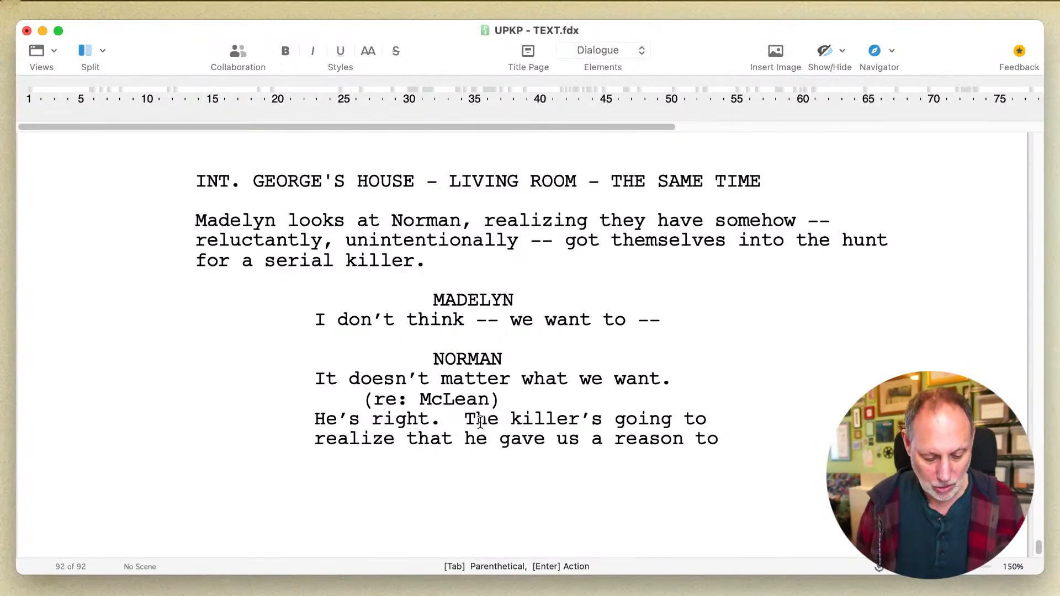
type("wor")
- Continue Norman's sentence with "he gave us a reason to hunt him"
key("BackSpace")
key("BackSpace")
key("BackSpace")
type("hu")
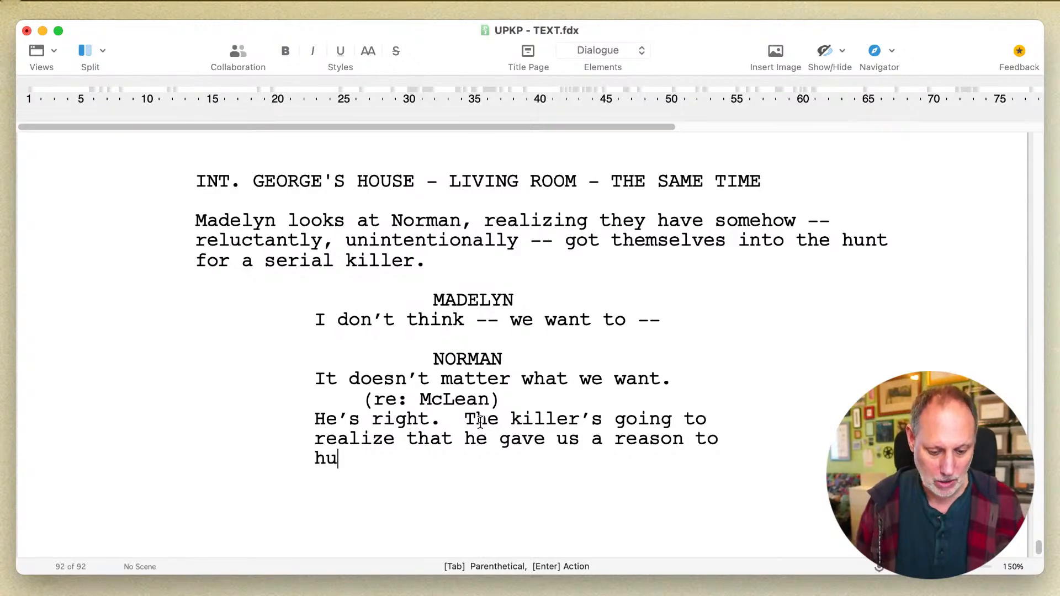
type("nt him")
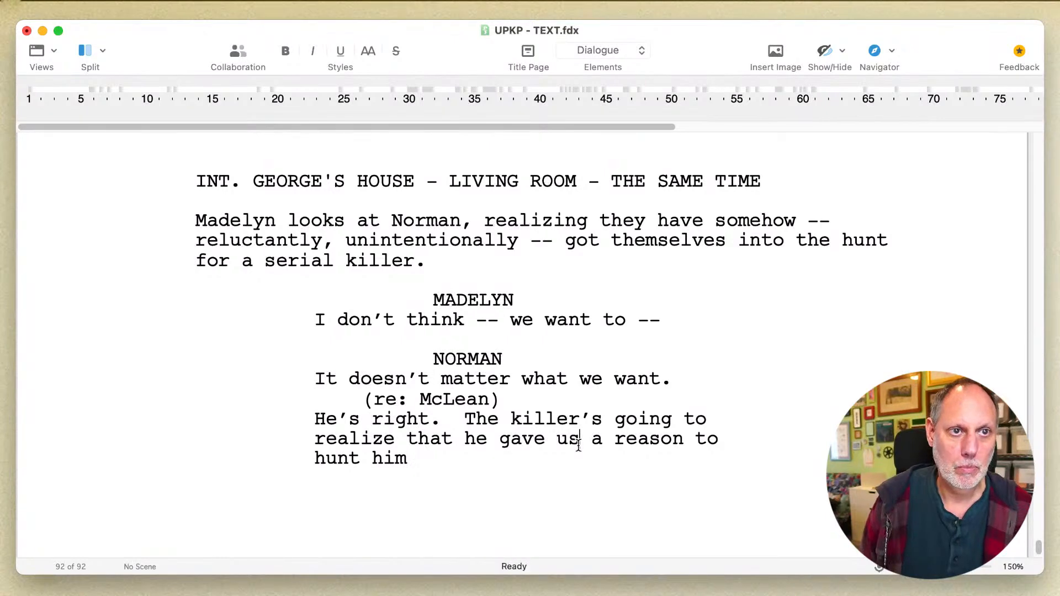
- Change "a reason" to "more reason" in Norman's speech and end it with ". And clues."
double_click(597, 440)
type("more")
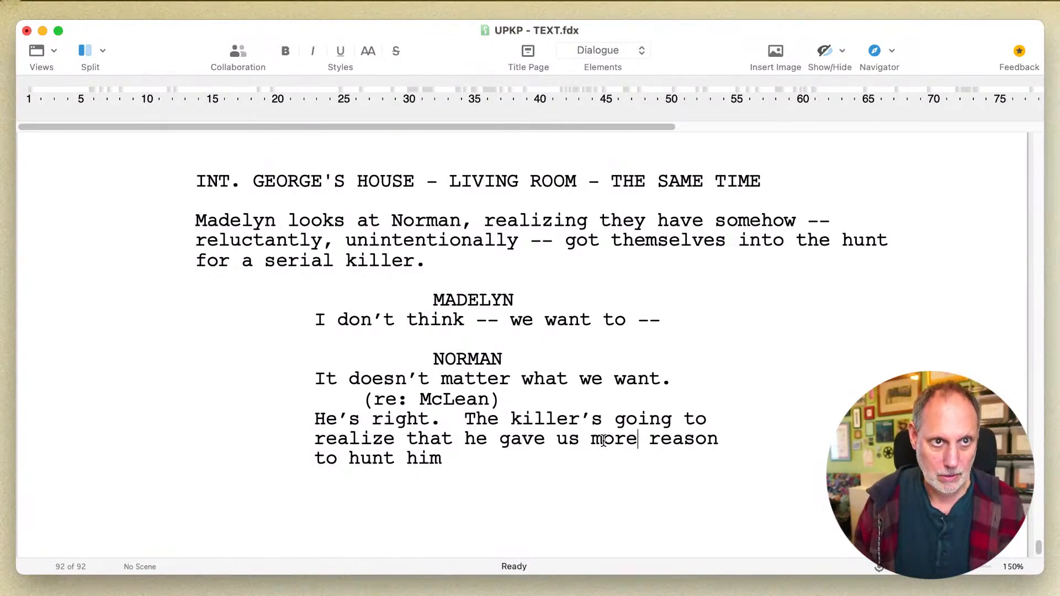
key("Down")
key("Return")
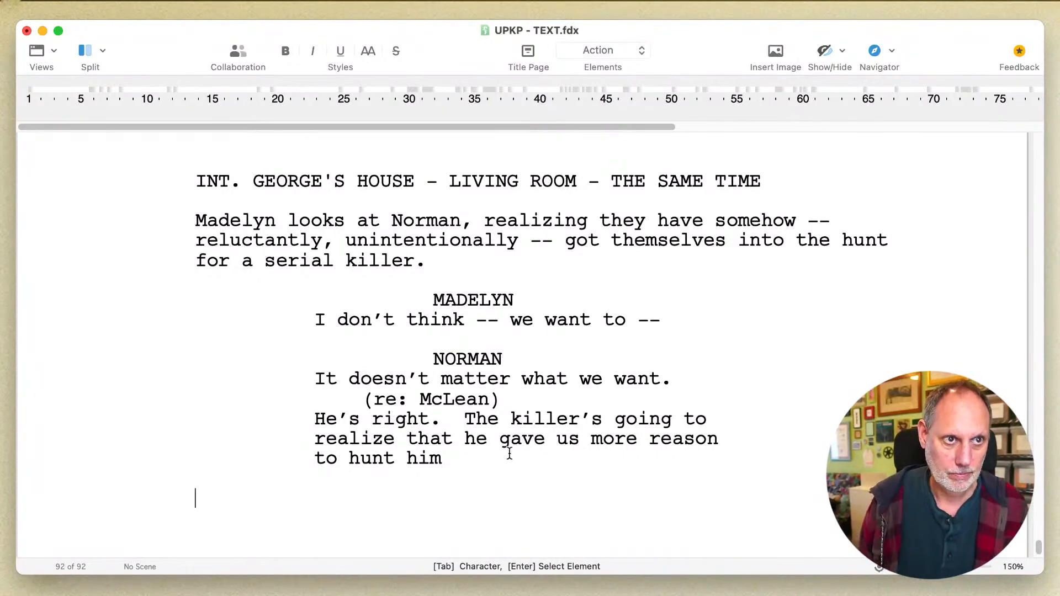
key("BackSpace")
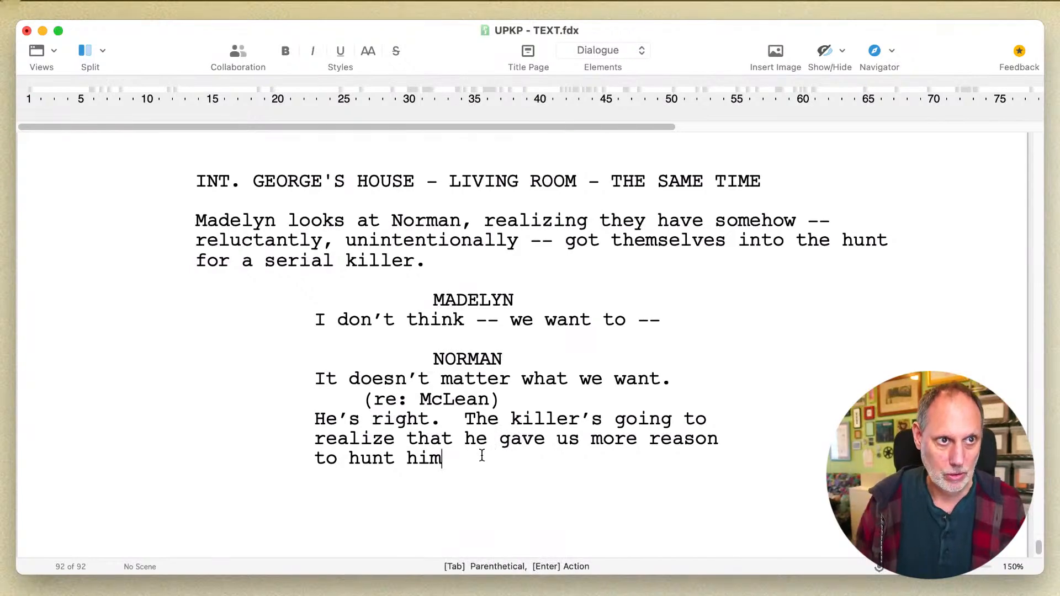
type("And clues.")
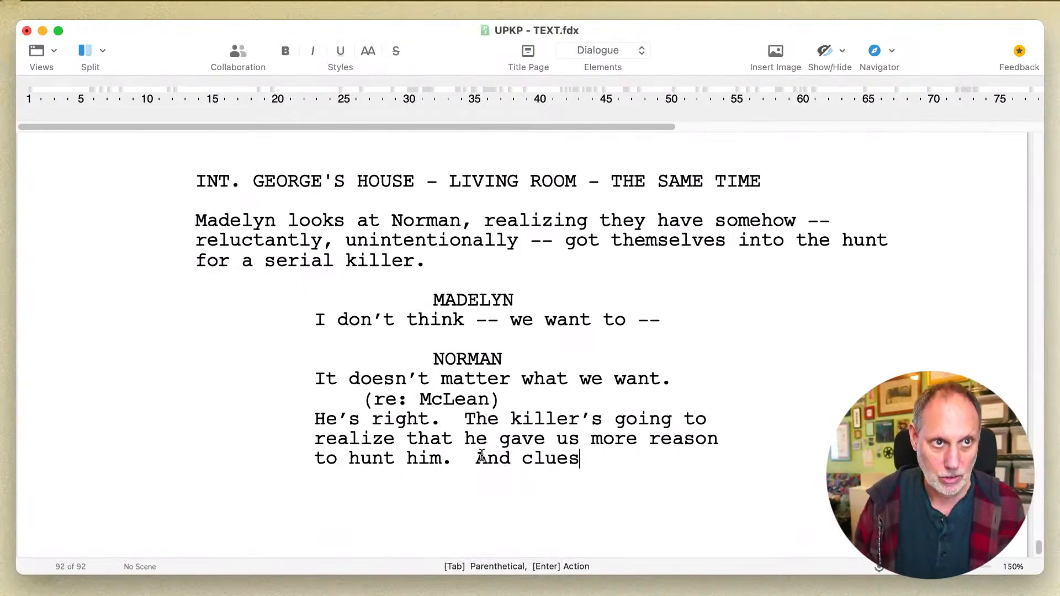
- Add a MCLEAN dialogue block below Norman's speech with the line "There's always clues."
key("Return")
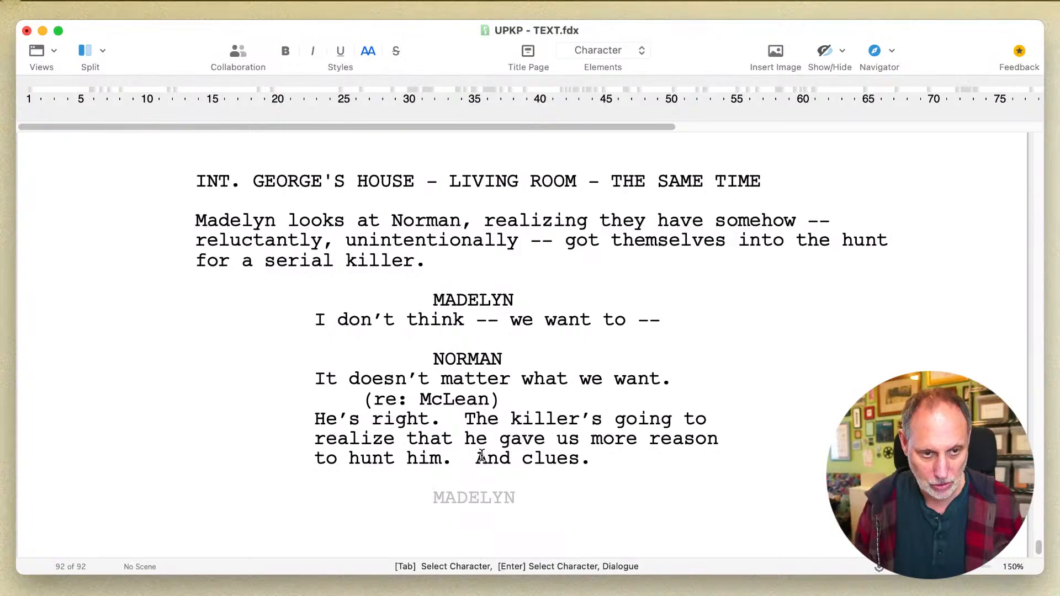
type("Mc")
key("Return")
type("There")
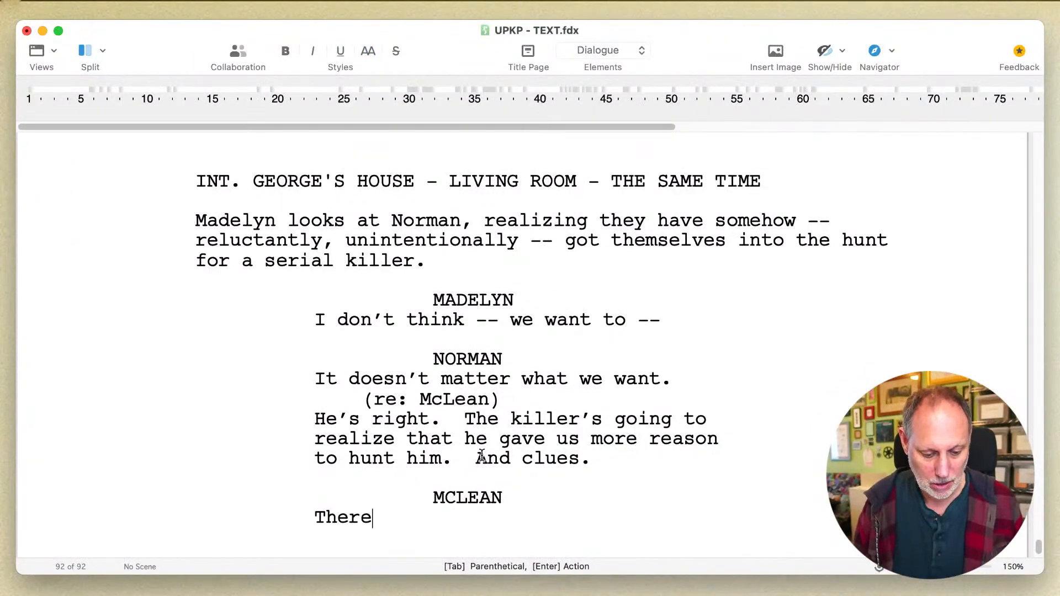
type("'s always clues.")
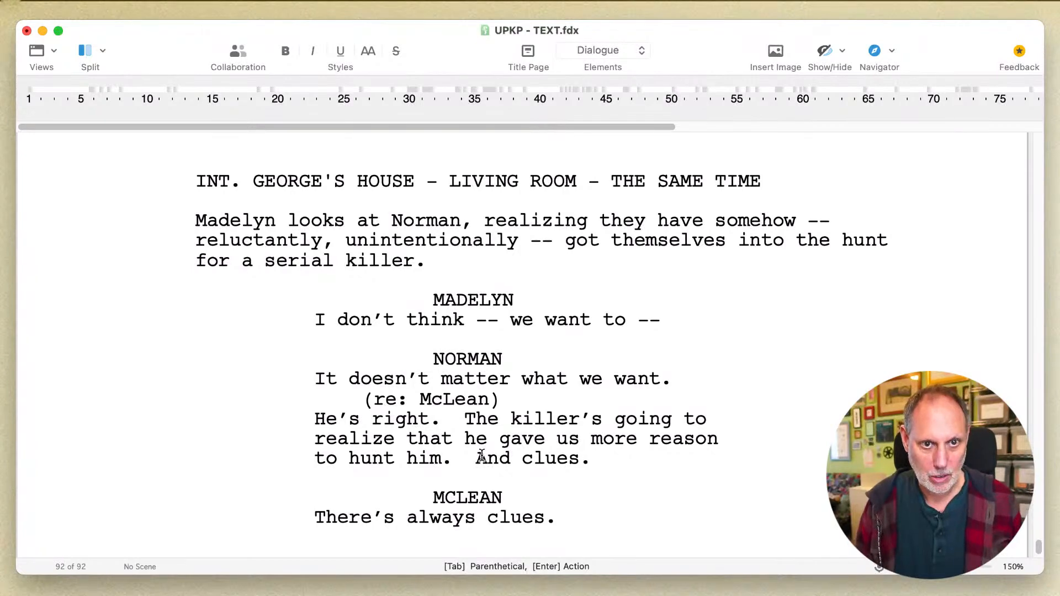
- Add a NORMAN dialogue block below McLean's line with the sentence "So the killer knows who we are."
key("Return")
key("Tab")
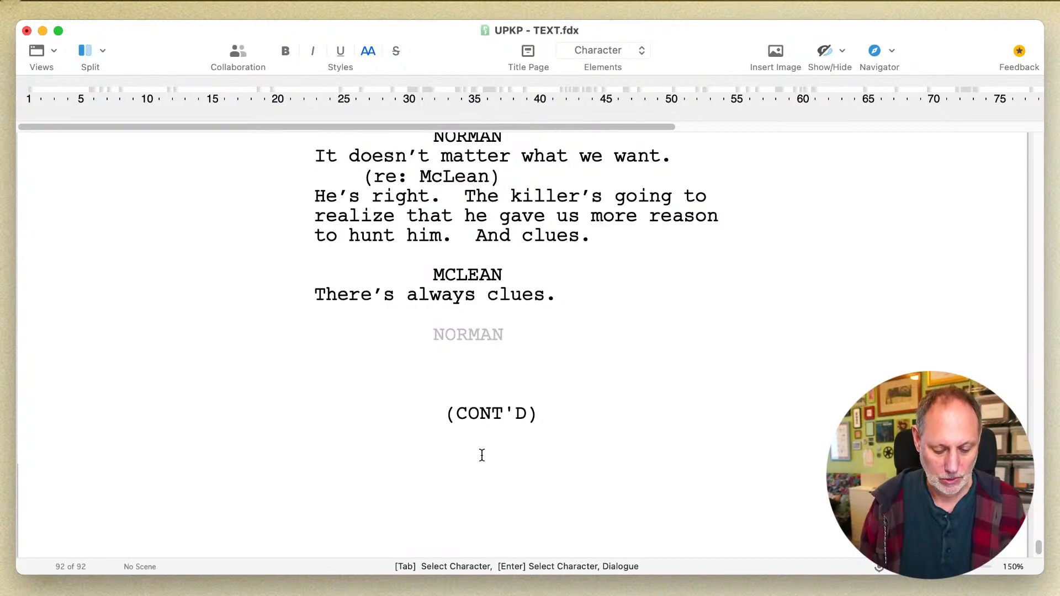
key("Return")
type("So ")
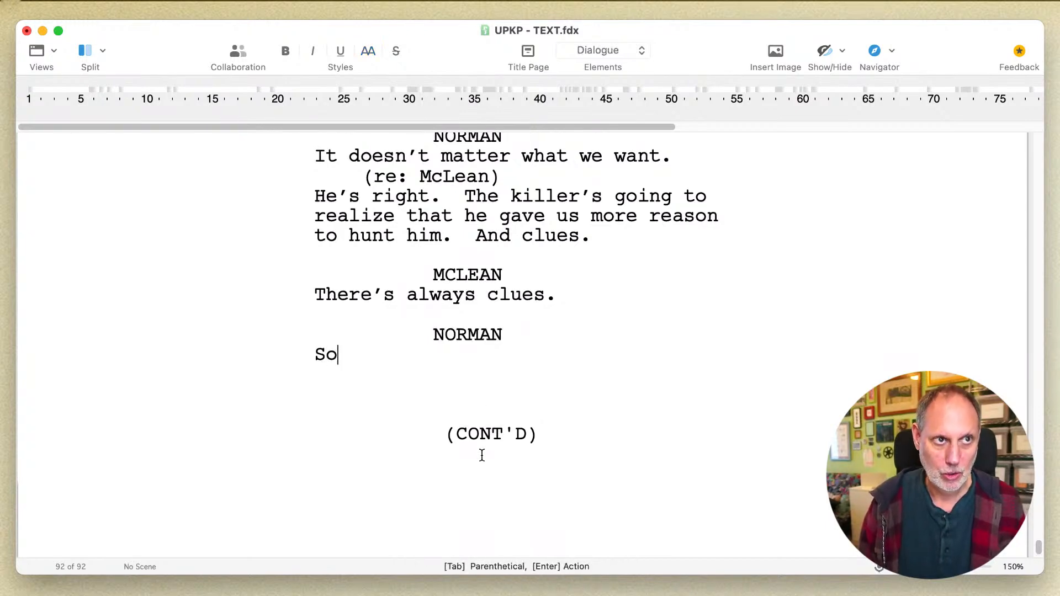
type("th")
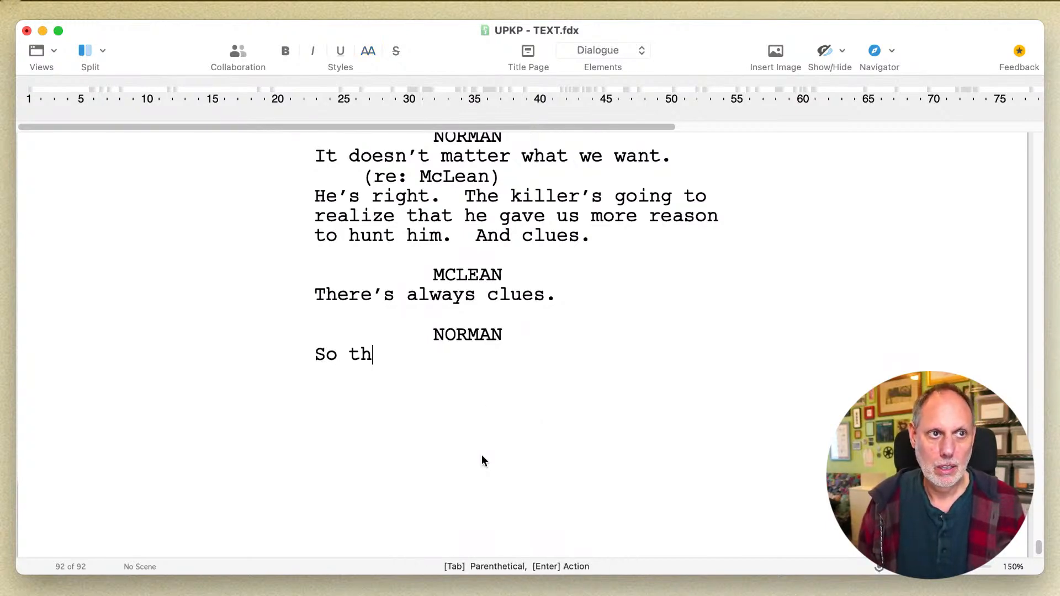
type("e killer")
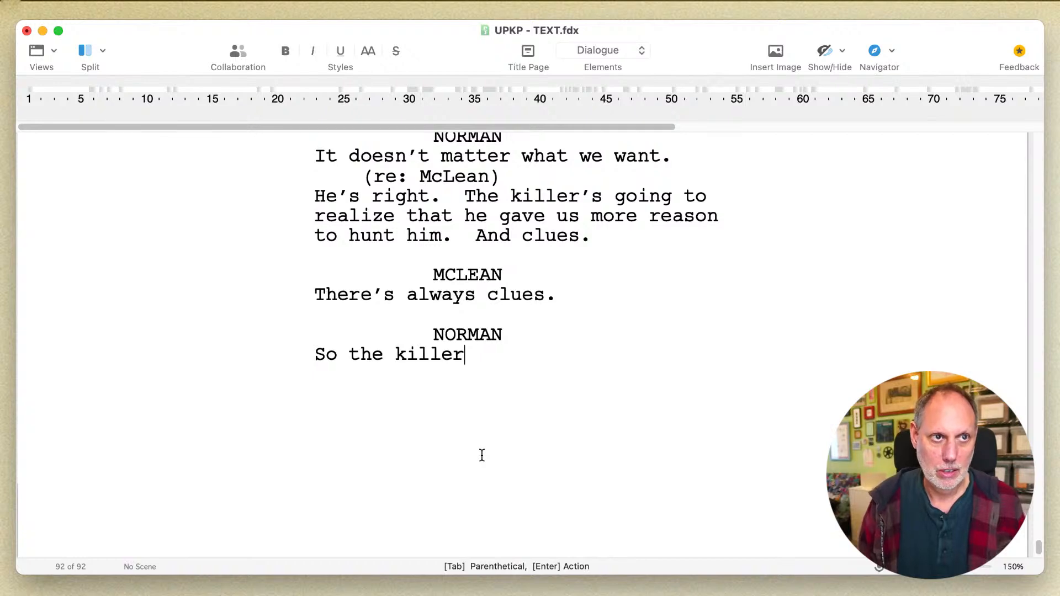
type(" knows who we")
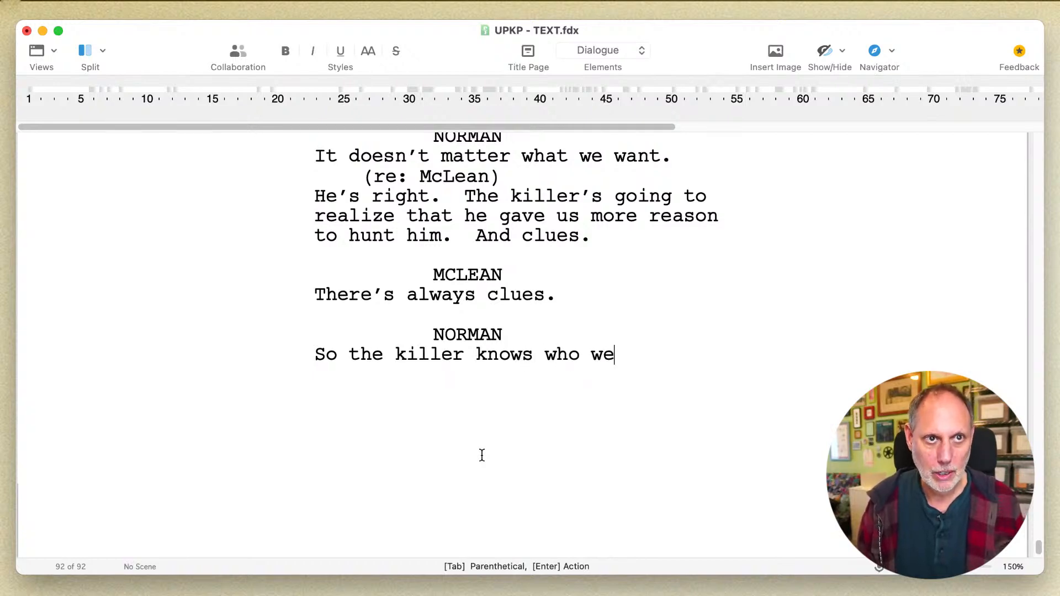
type(" are.  And he knows")
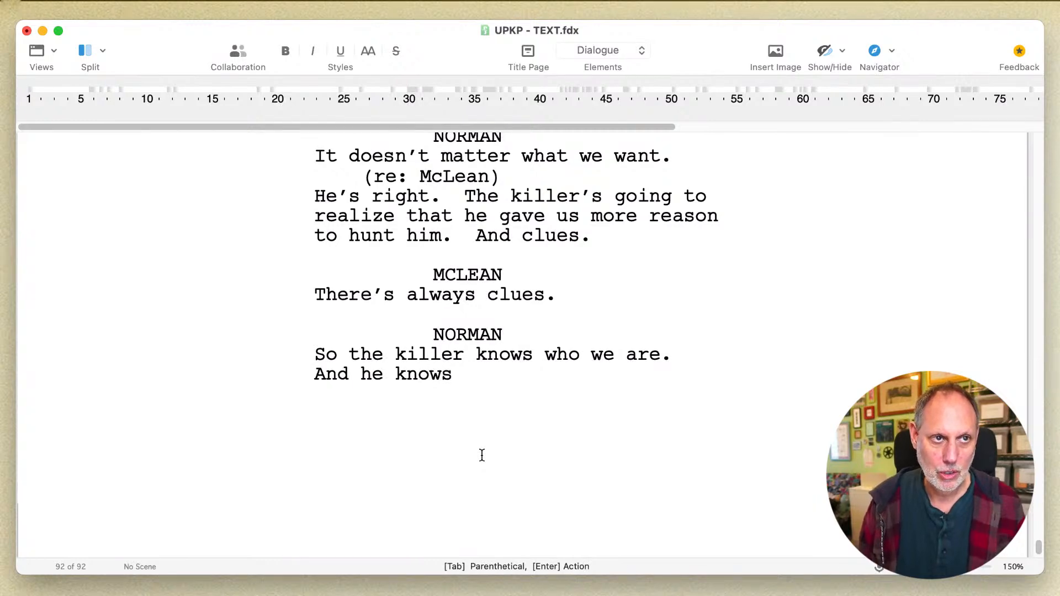
type(" we")
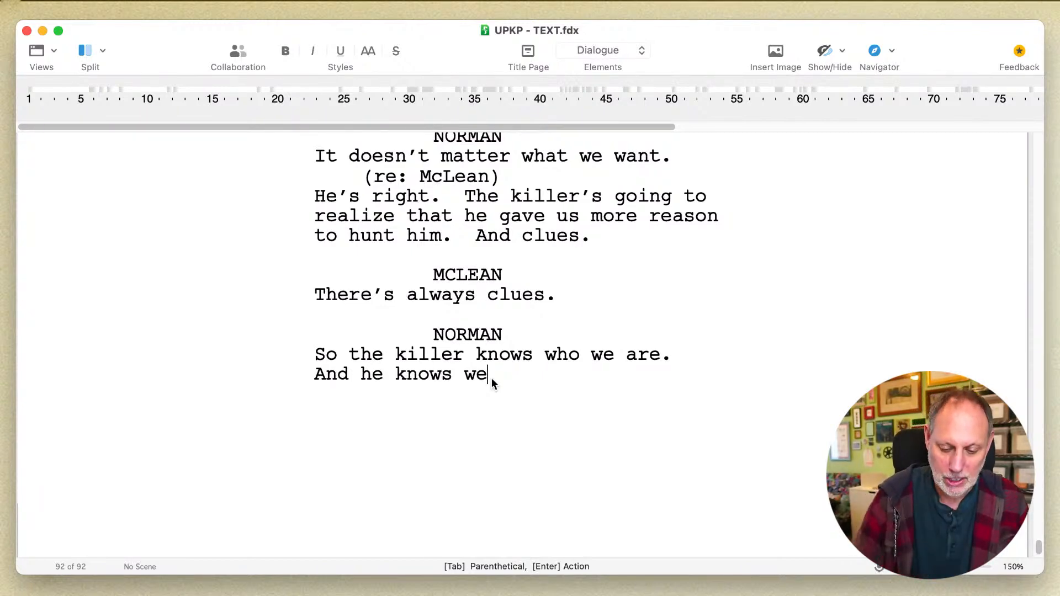
- Continue Norman's new speech with the sentence "And he knows he made a mistake."
key("BackSpace")
key("BackSpace")
type("he made ")
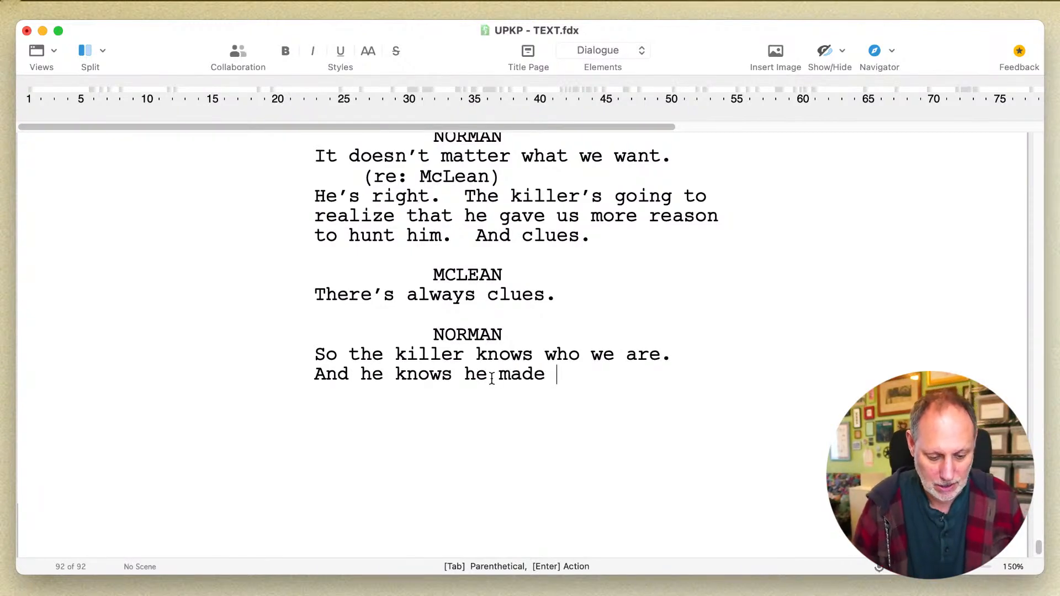
type("a mistake.")
- Add a MADELYN dialogue block below Norman's last speech reading "Maybe he was just -- reaching out. Like a person."
key("Return")
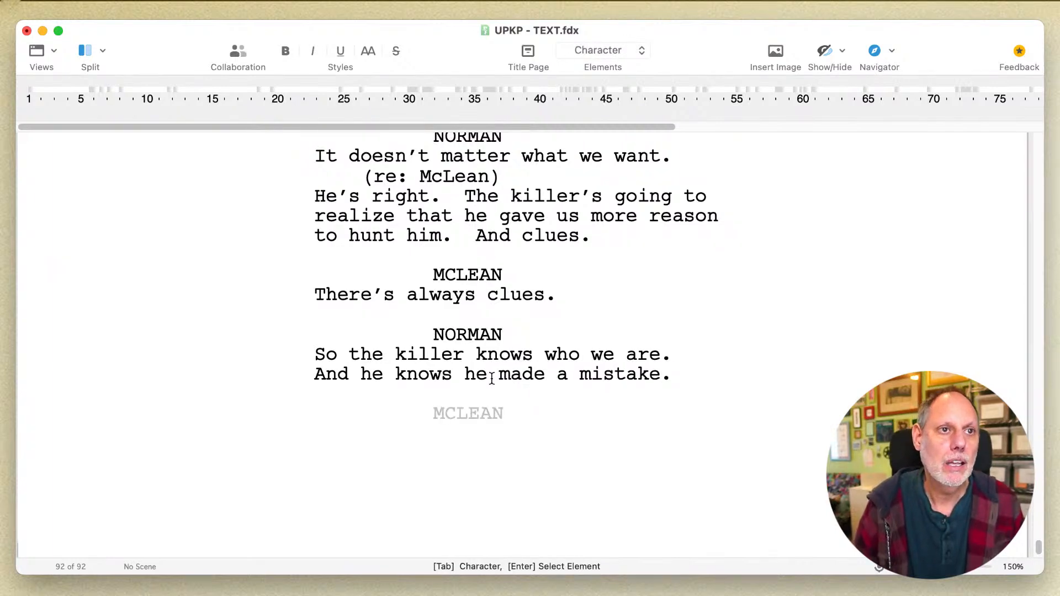
type("MA")
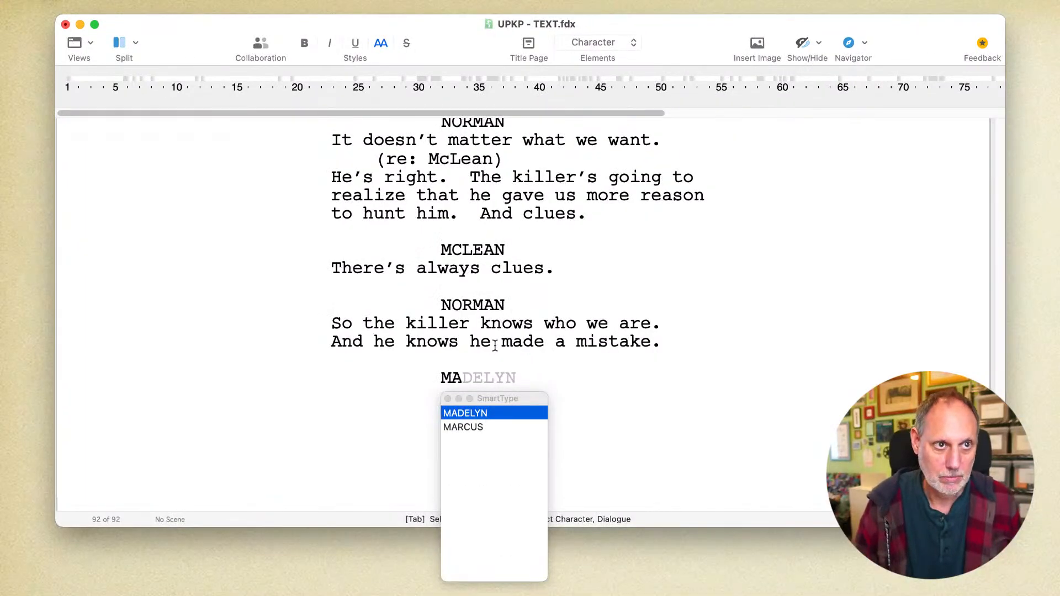
key("Return")
type("Maybe he w")
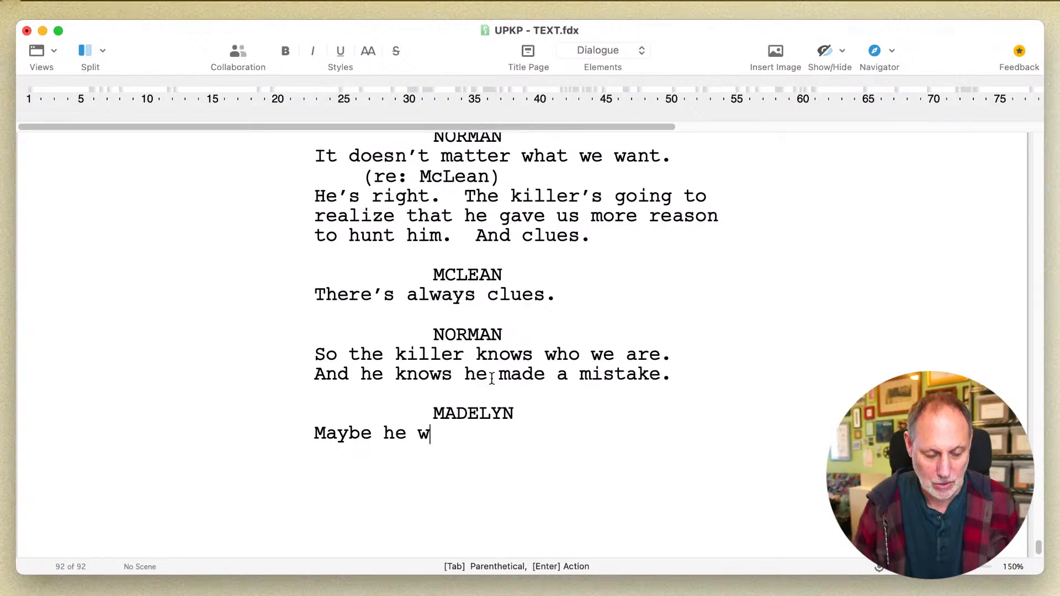
type("as just --")
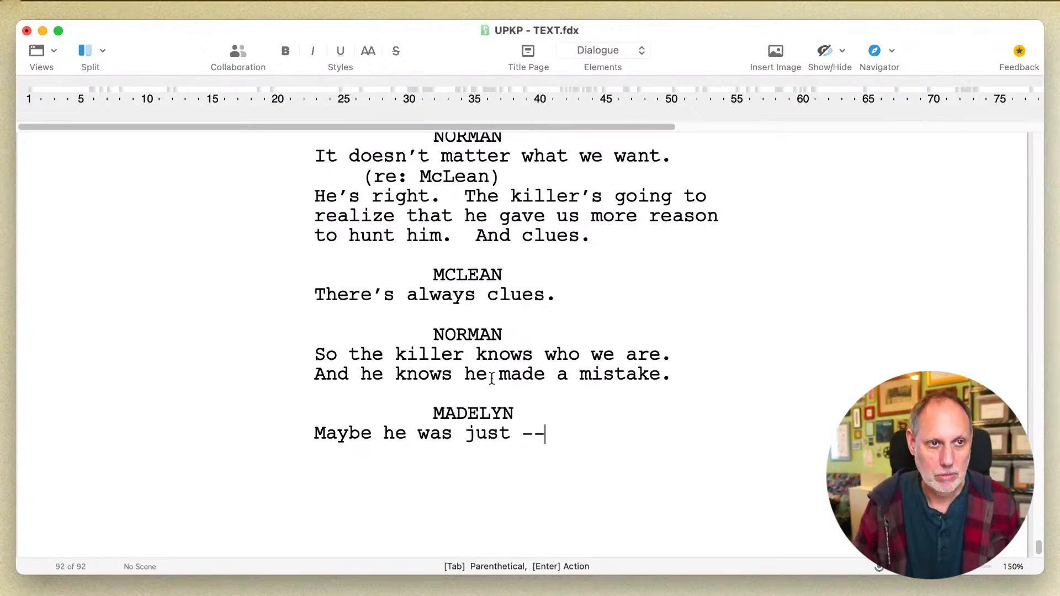
type(" being")
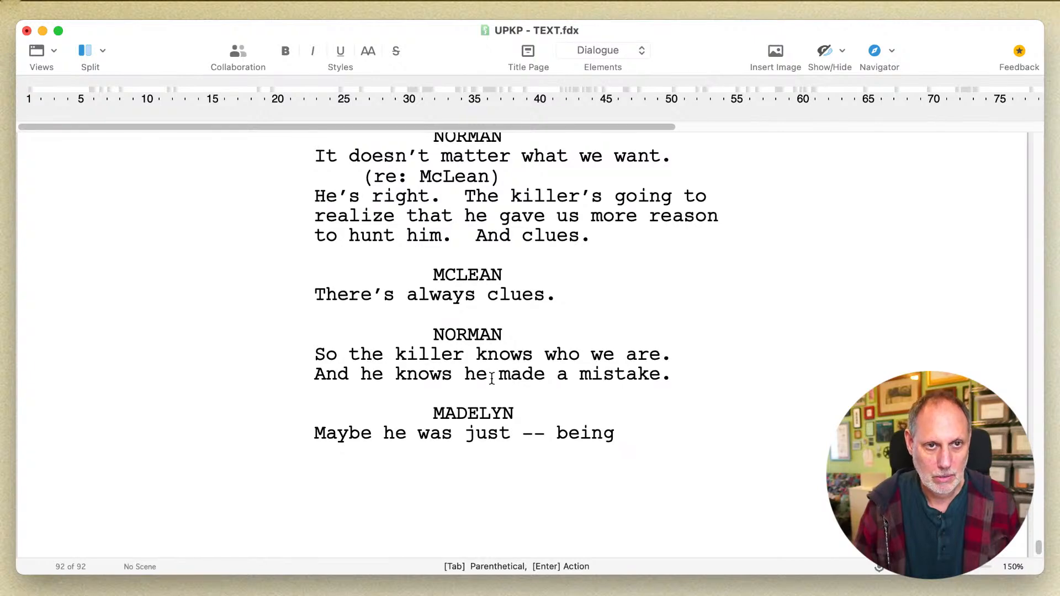
key("BackSpace")
key("BackSpace")
key("BackSpace")
key("BackSpace")
key("BackSpace")
type("reac")
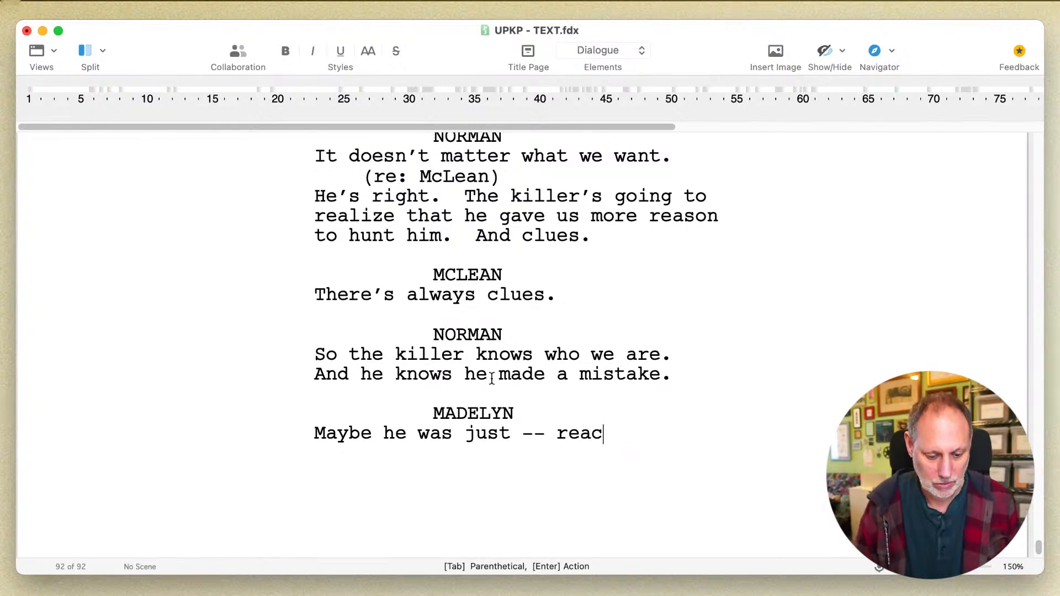
type("hing out. Like a person.")
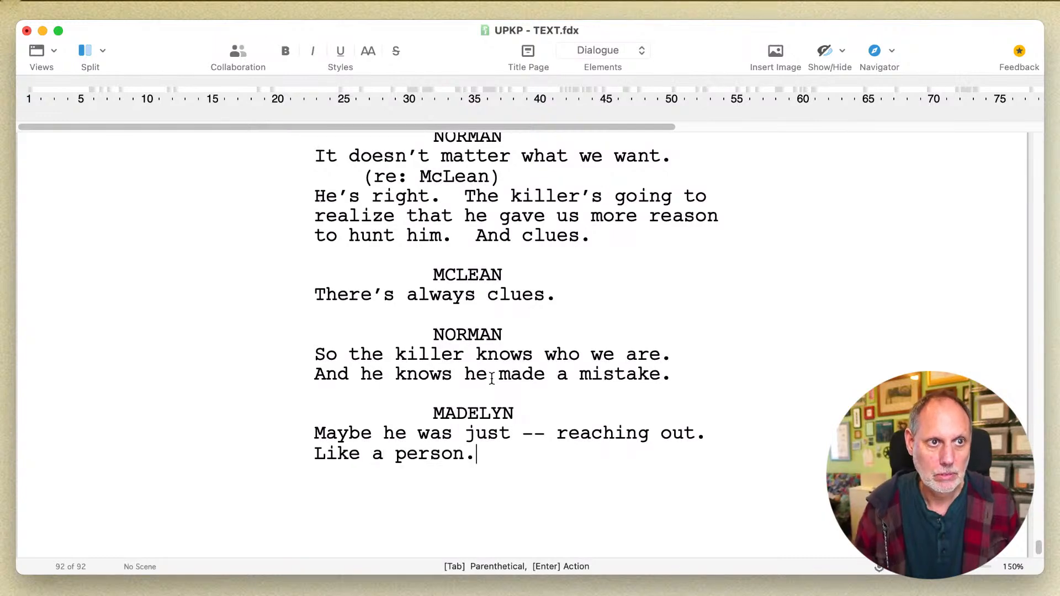
- Add a dialogue block with the line "Maybe he was." below Madelyn's speech and make DUNDOSKI its speaker
key("Return")
key("Tab")
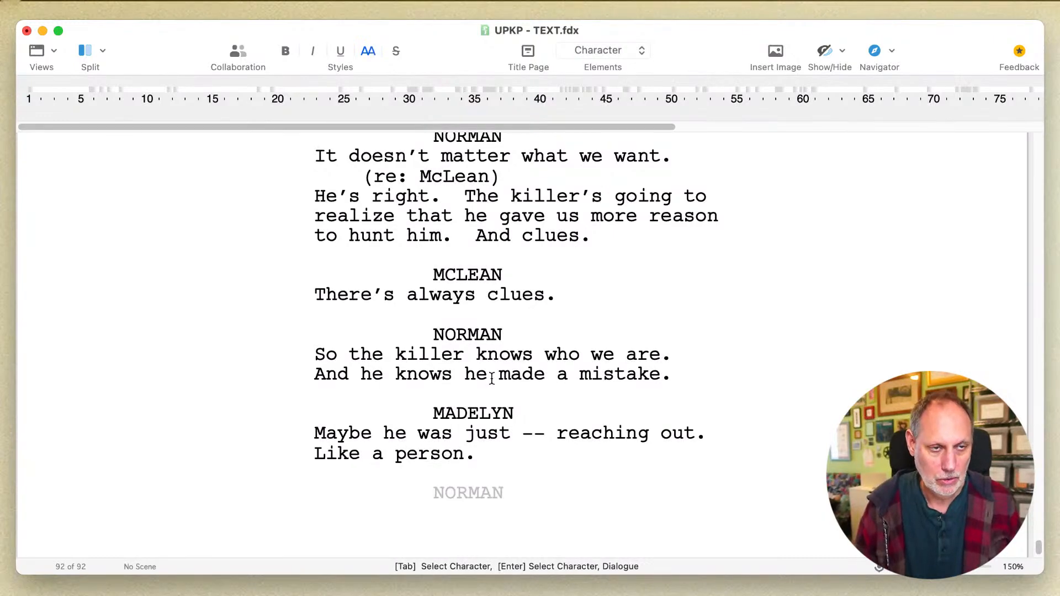
key("Return")
type("Maybe he was.")
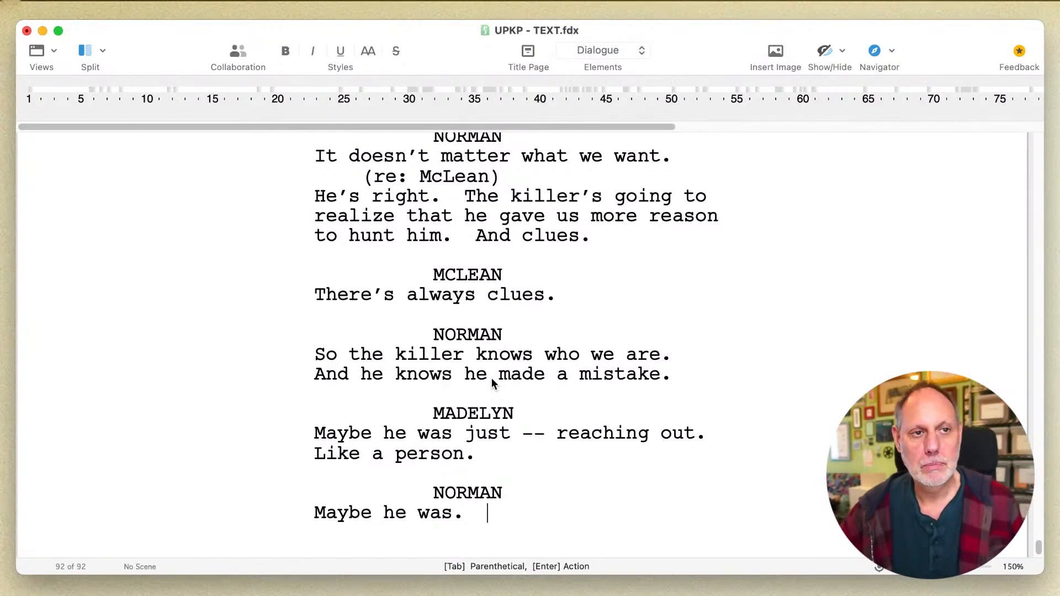
double_click(450, 489)
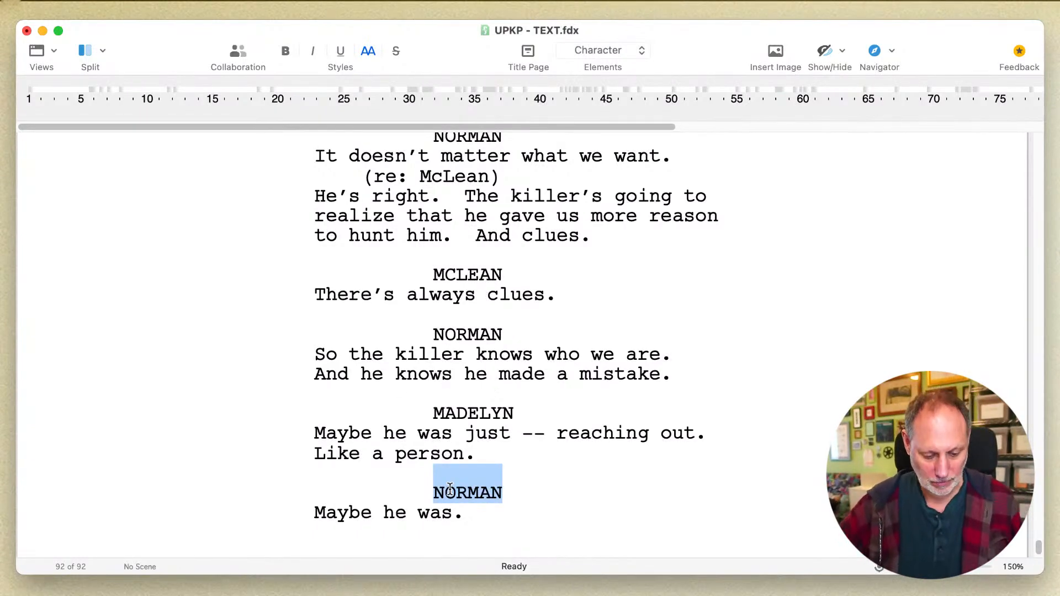
type("DU")
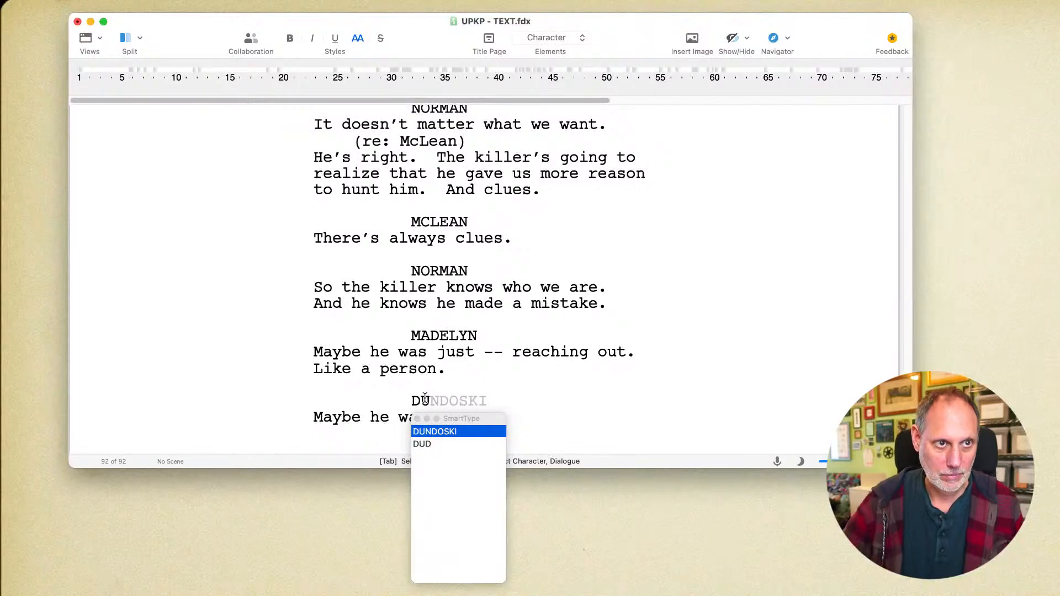
key("Return")
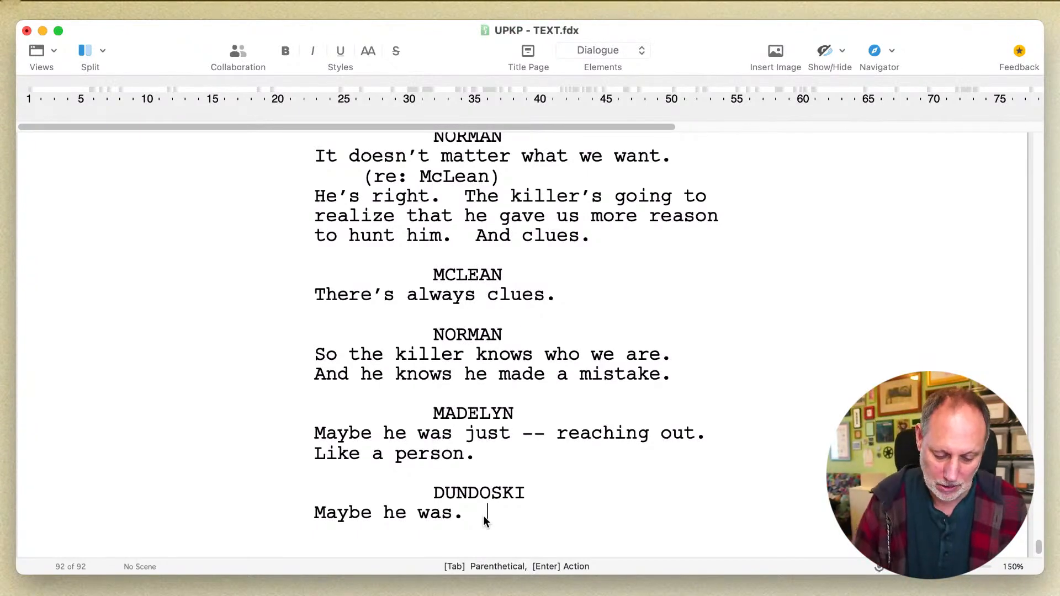
- Continue Dundoski's speech with the sentence "Maybe that was a big fuckin' mistake."
type("Maybe that ")
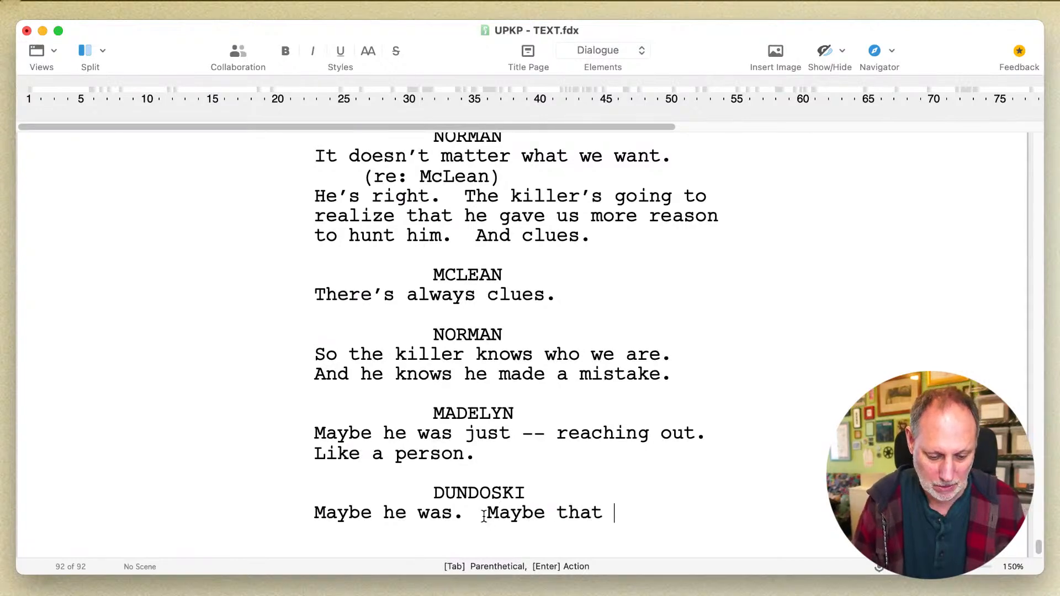
type("was a b")
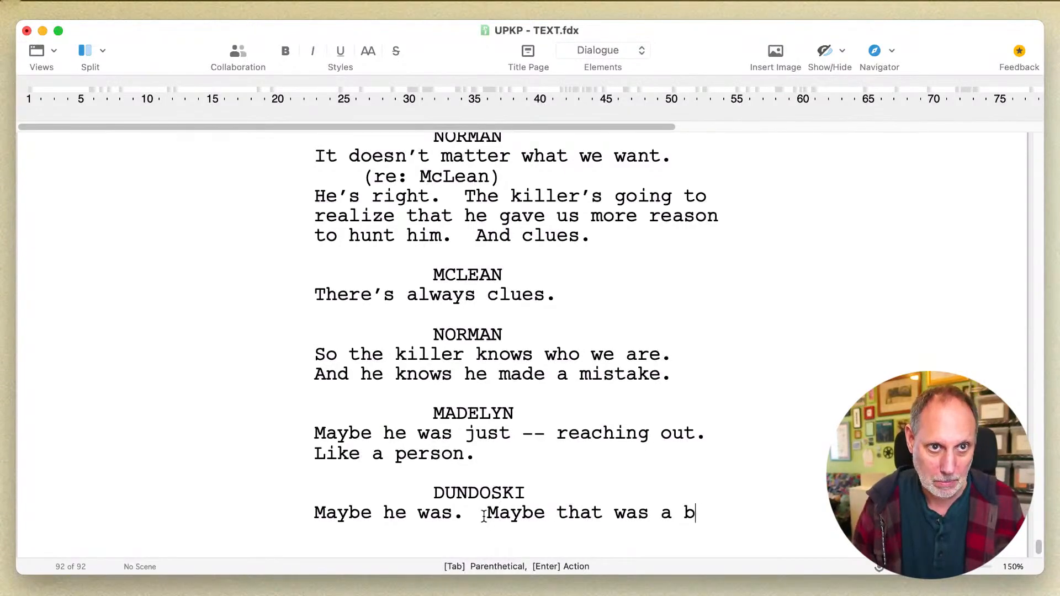
type("ig fuck")
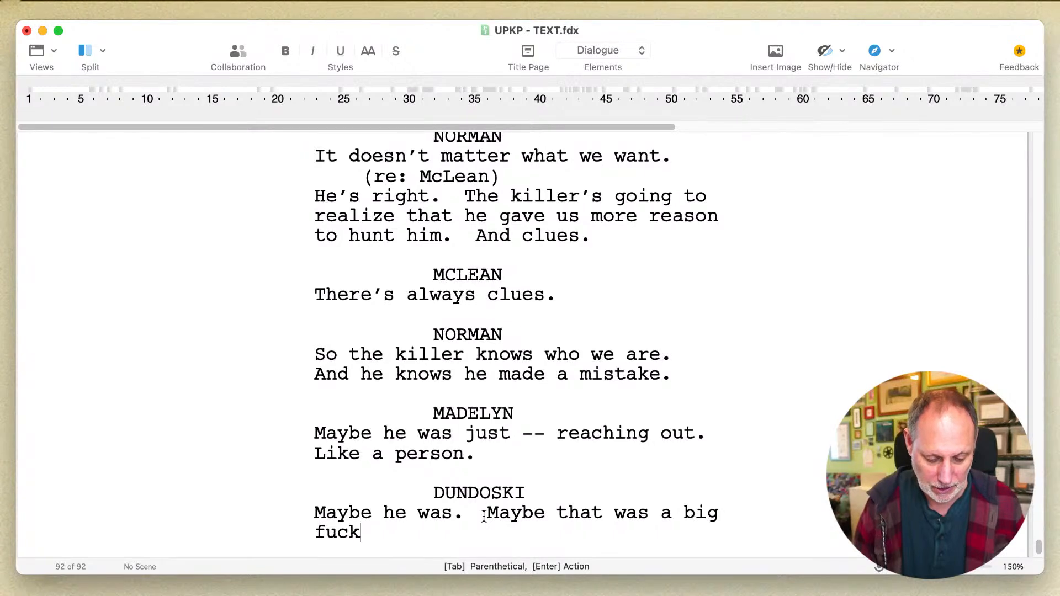
type("in' mistake.")
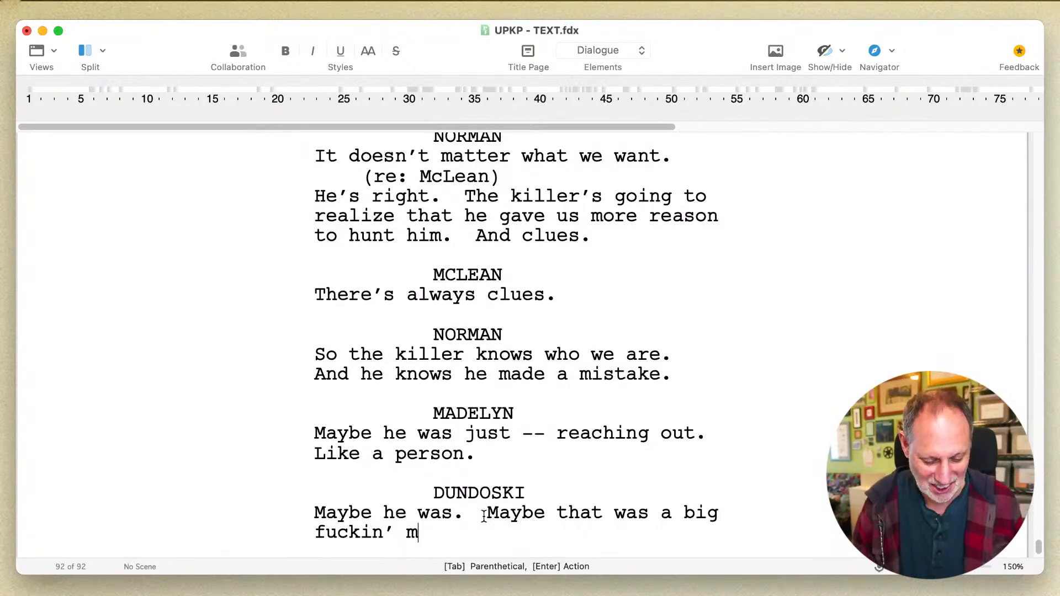
- Add a MCLEAN dialogue block below Dundoski's speech with the line "He's not stupid."
key("Return")
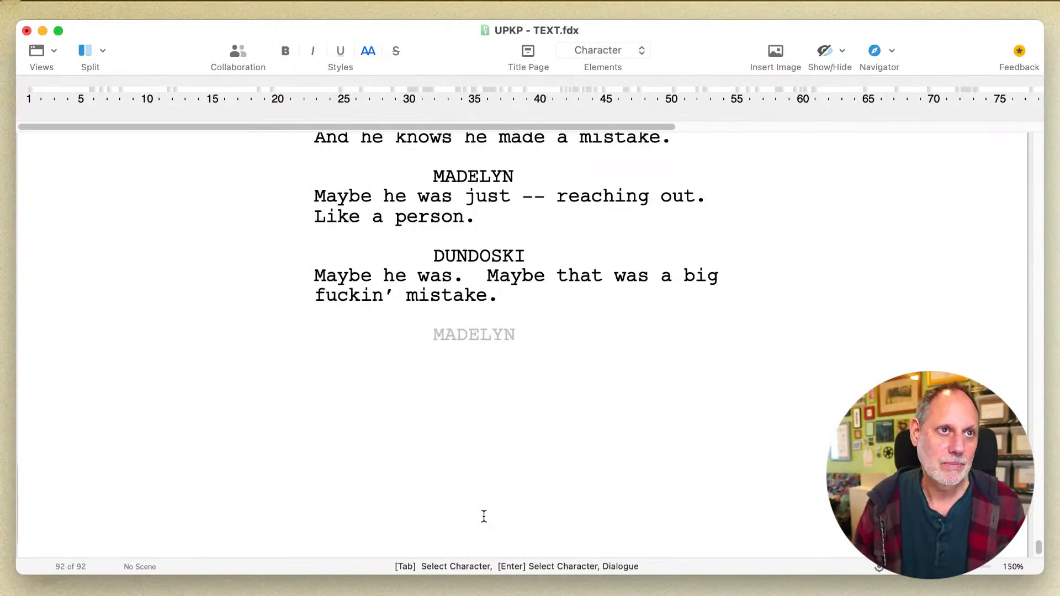
type("MC")
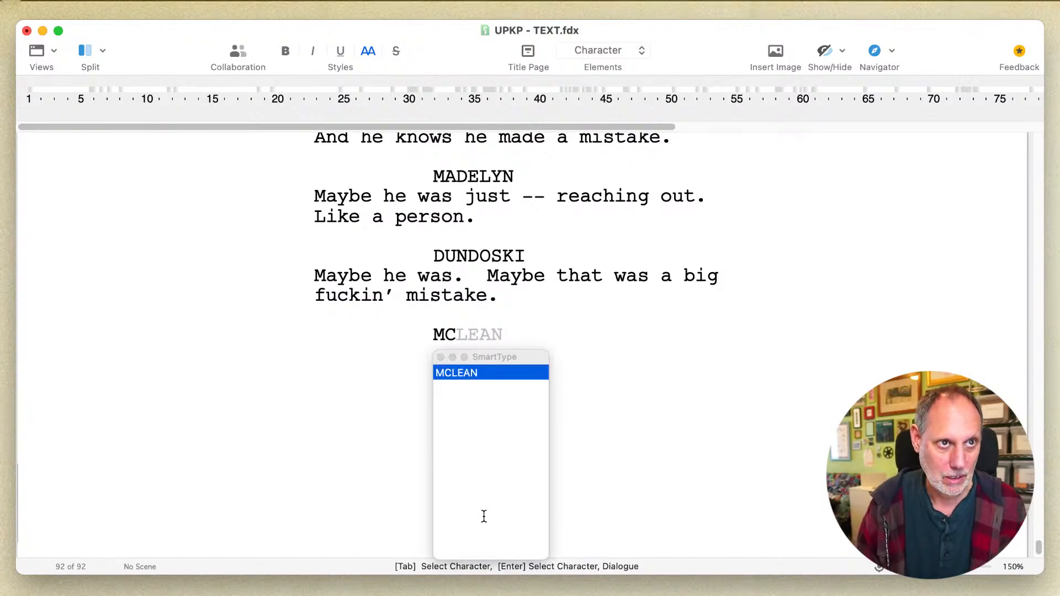
key("Return")
type("He's not stupid.")
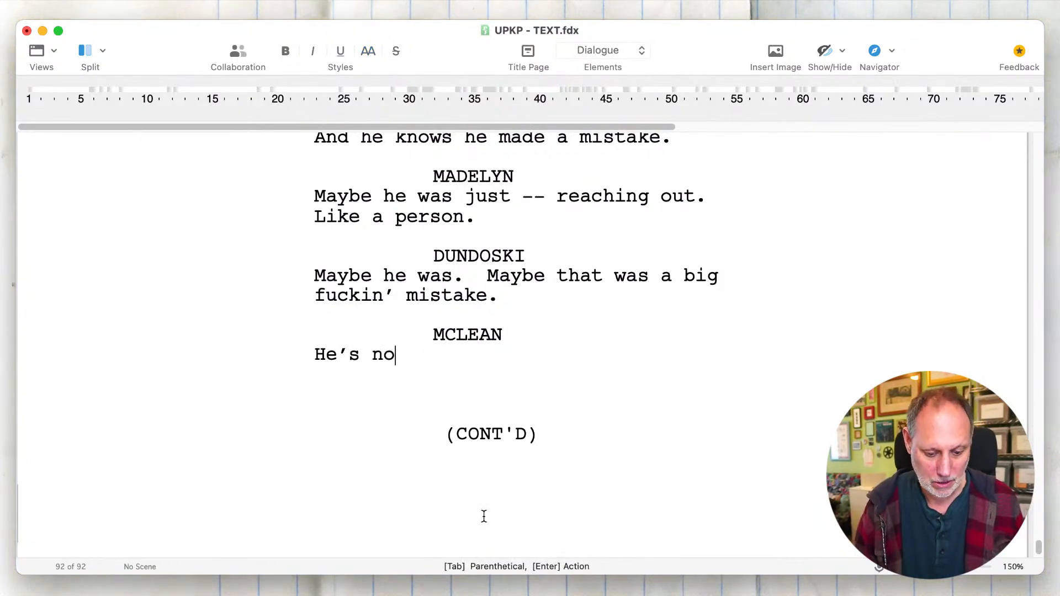
- Add a NORMAN dialogue block below McLean's line reading "No. But we might be."
key("Return")
key("Tab")
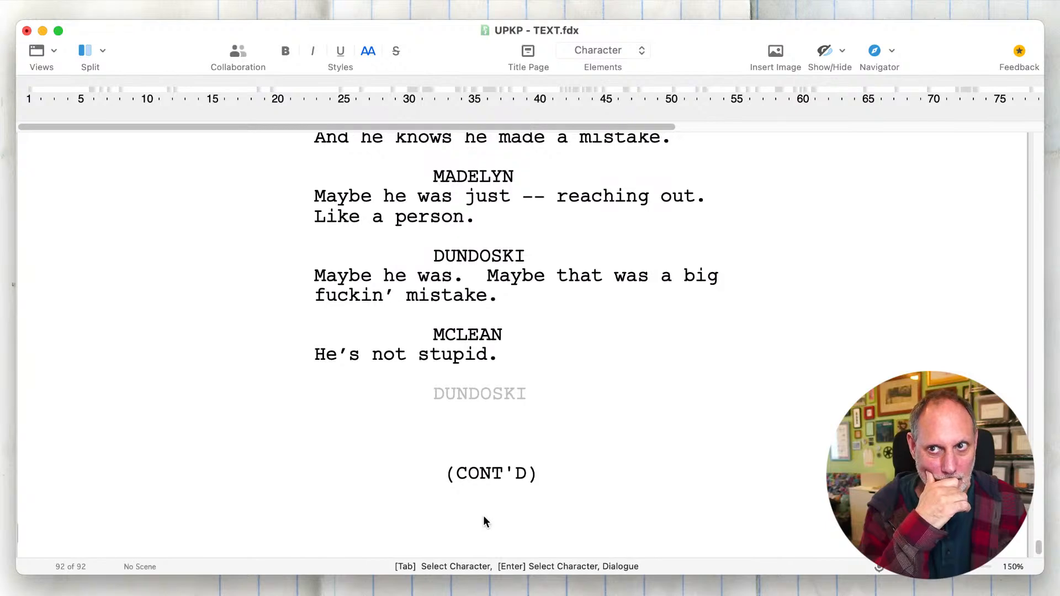
type("N")
key("Return")
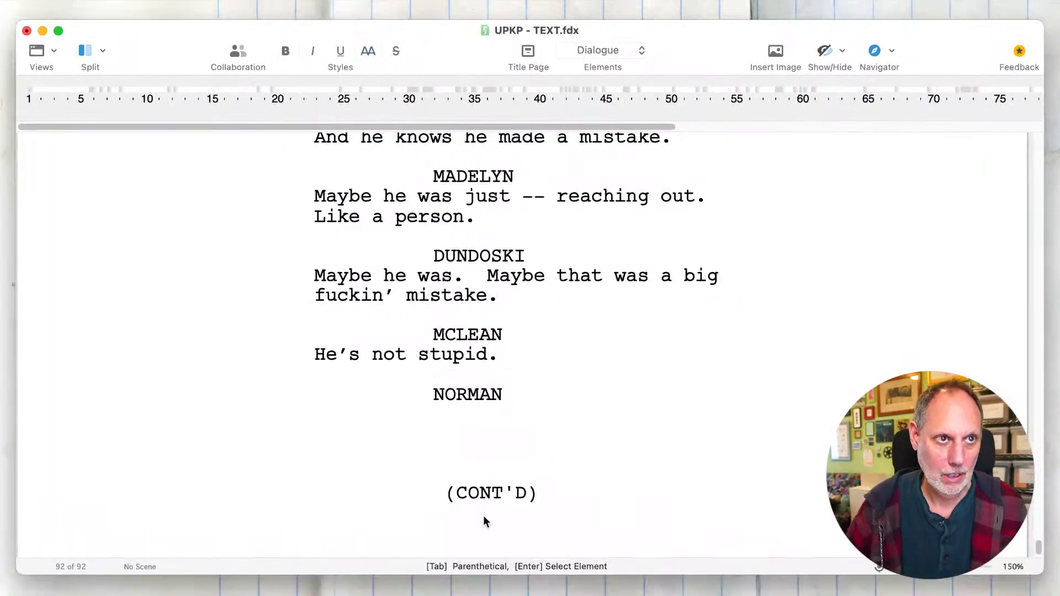
type("No.  But")
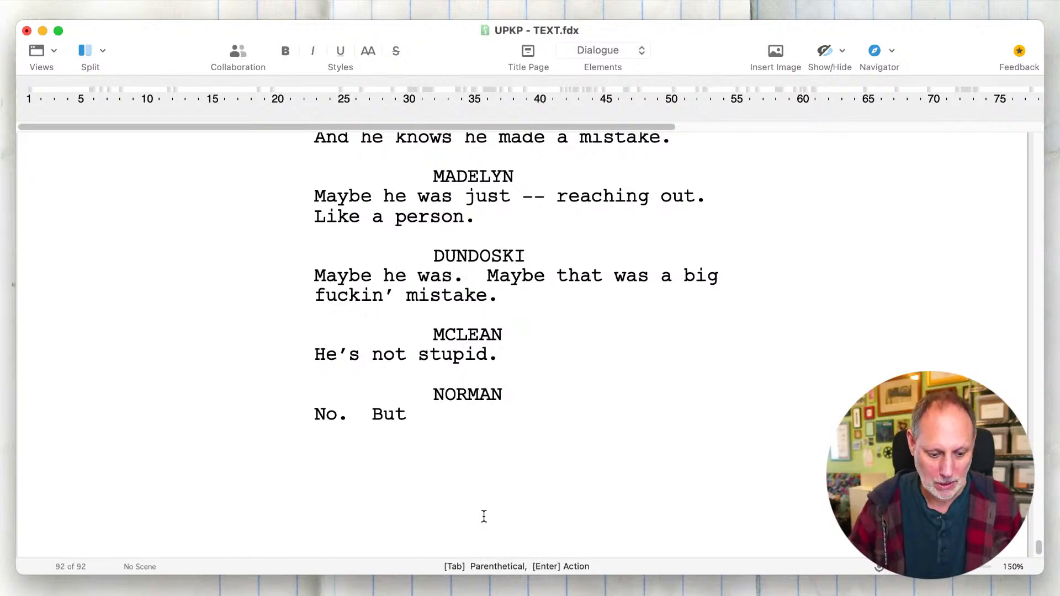
type(" we might be.")
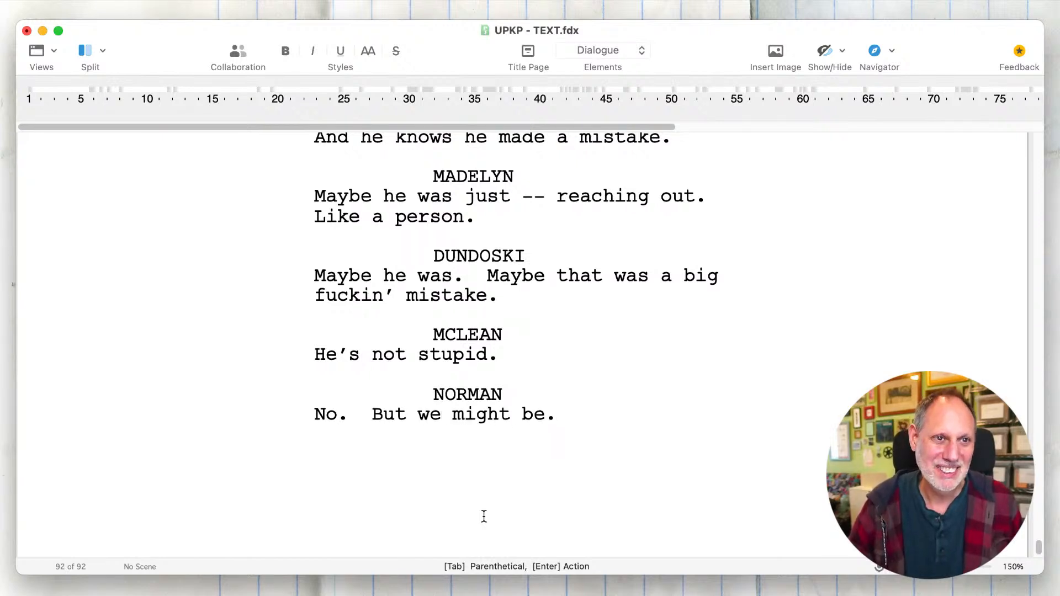
- Add a MADELYN dialogue block below Norman's reply with the line "What if we just -- walk away."
key("Return")
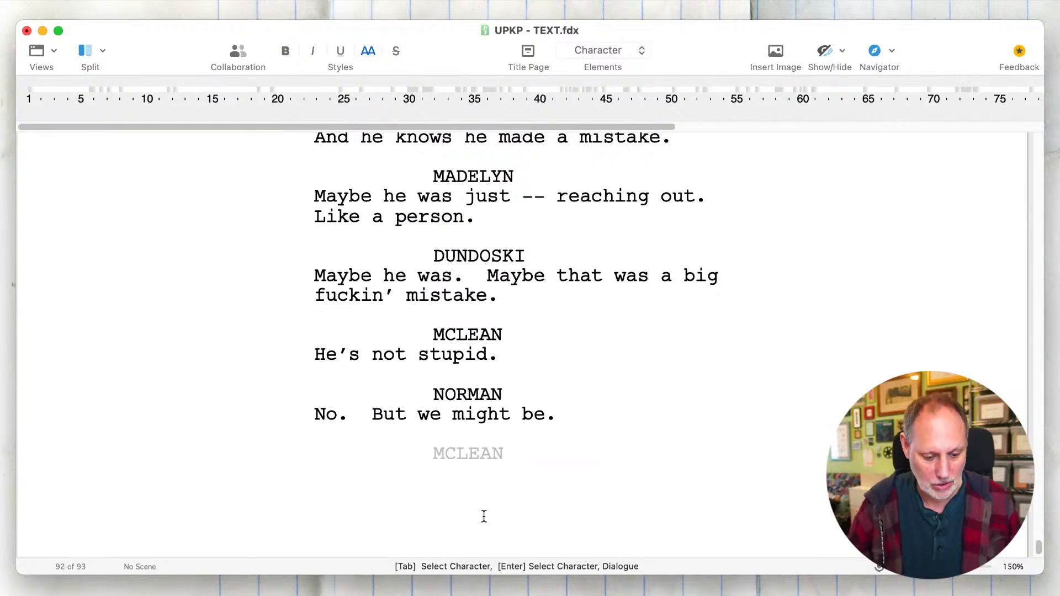
type("M")
key("Return")
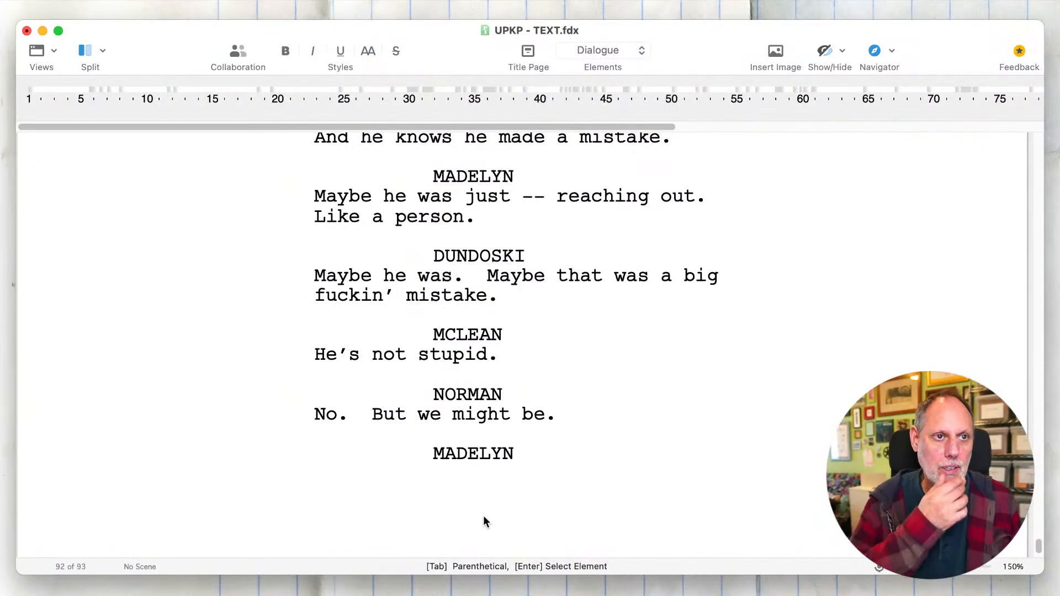
type("What if ")
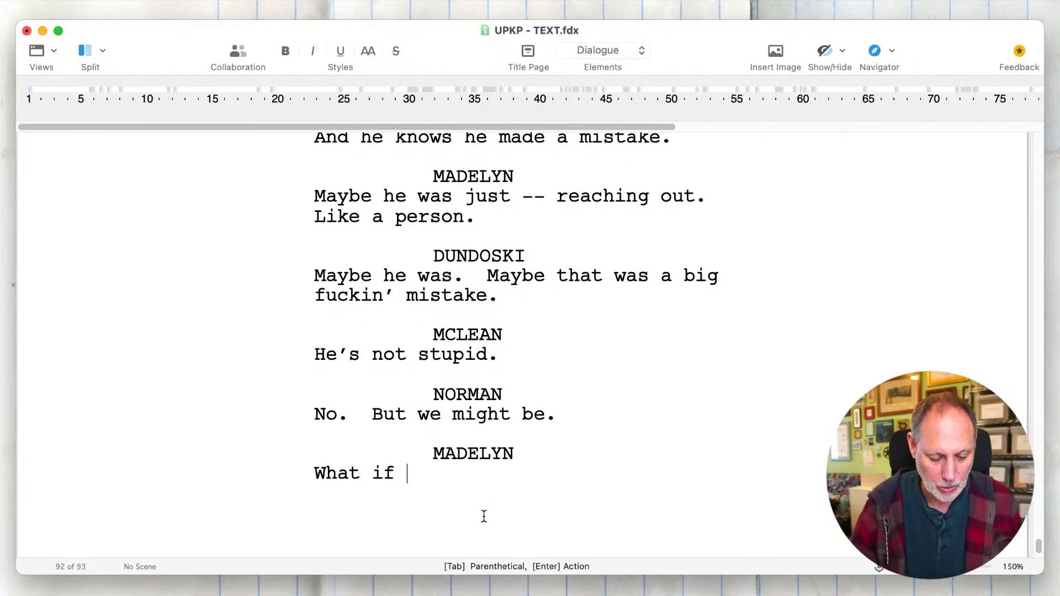
type("we just -- ")
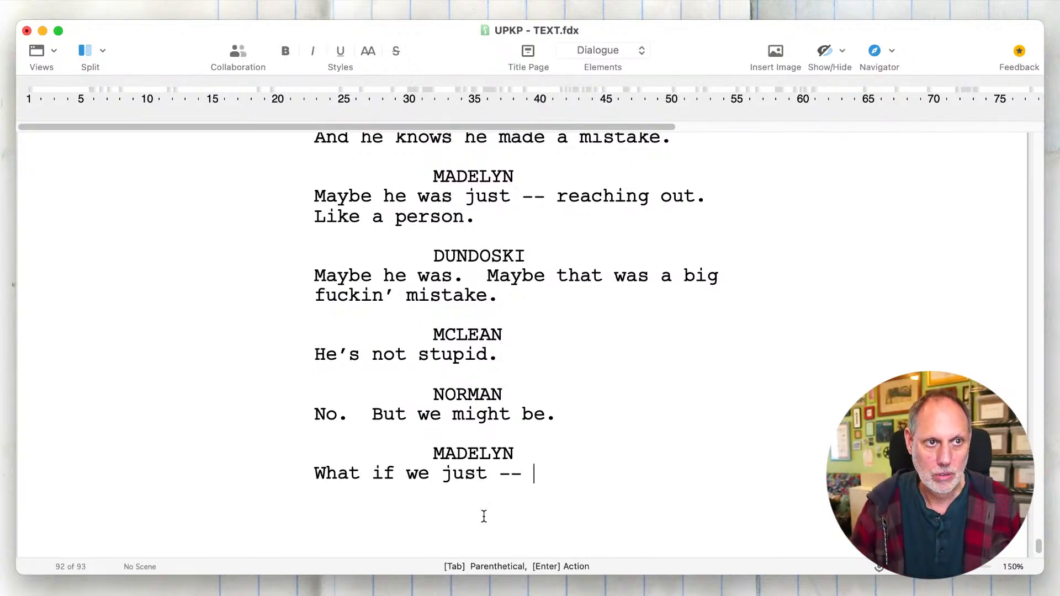
type("walk away.")
- Add a ZENA dialogue block below Madelyn's line with the words "We can't. No way."
key("Return")
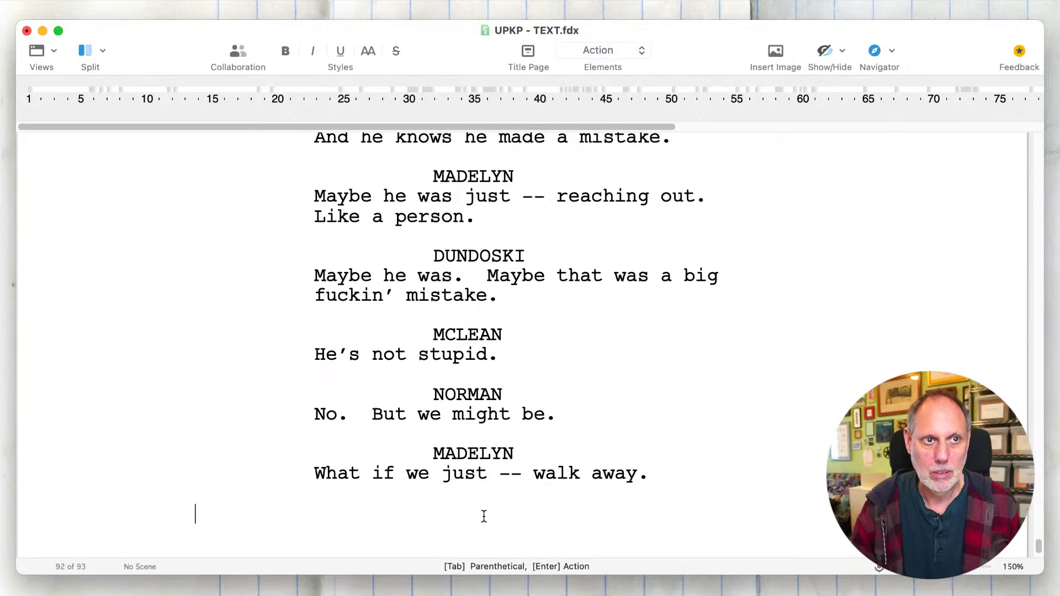
key("Tab")
type("Z")
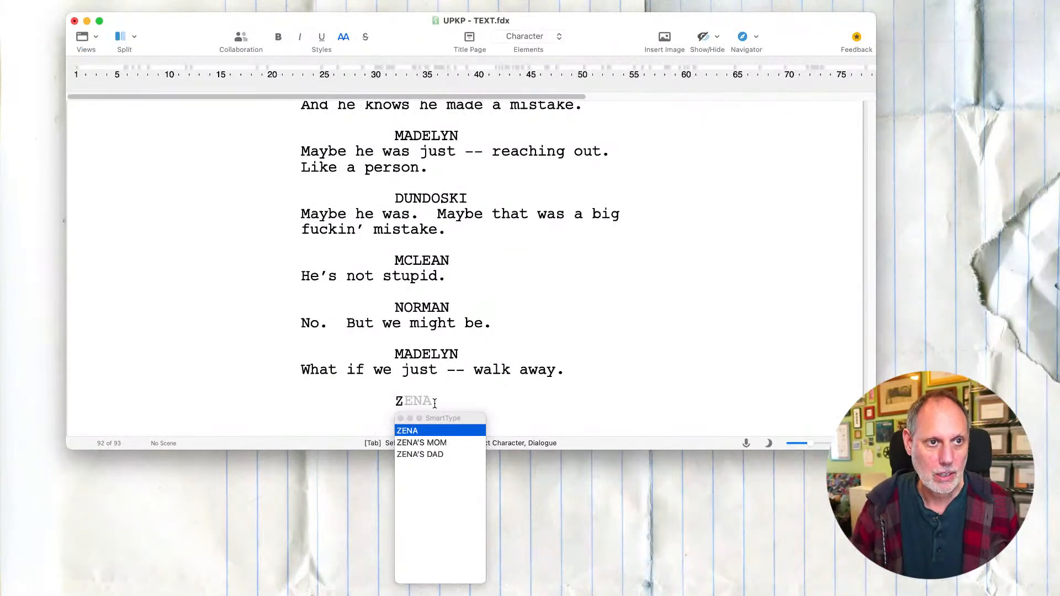
key("Return")
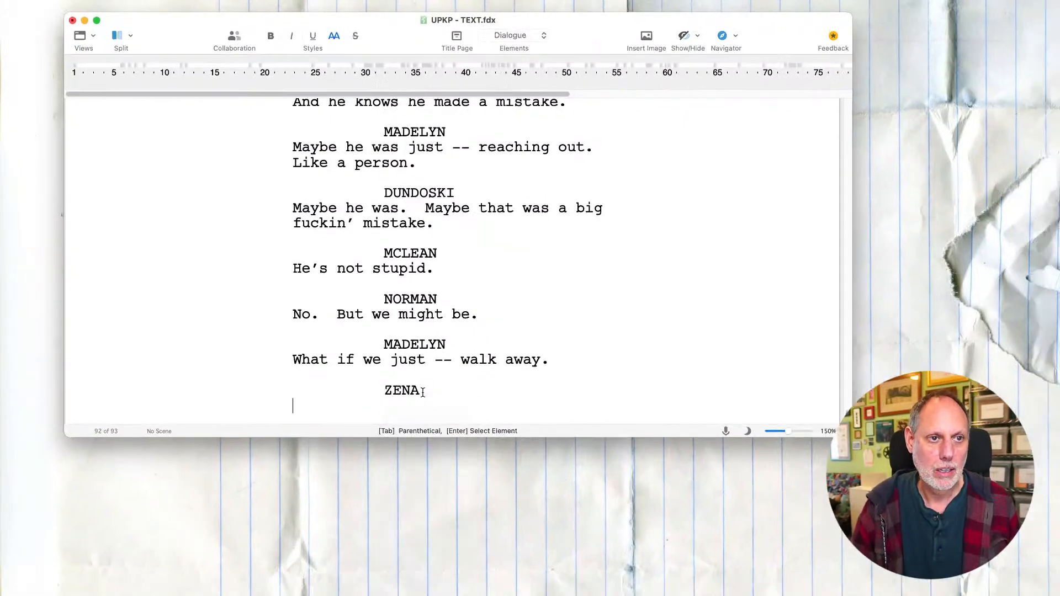
type("How can he")
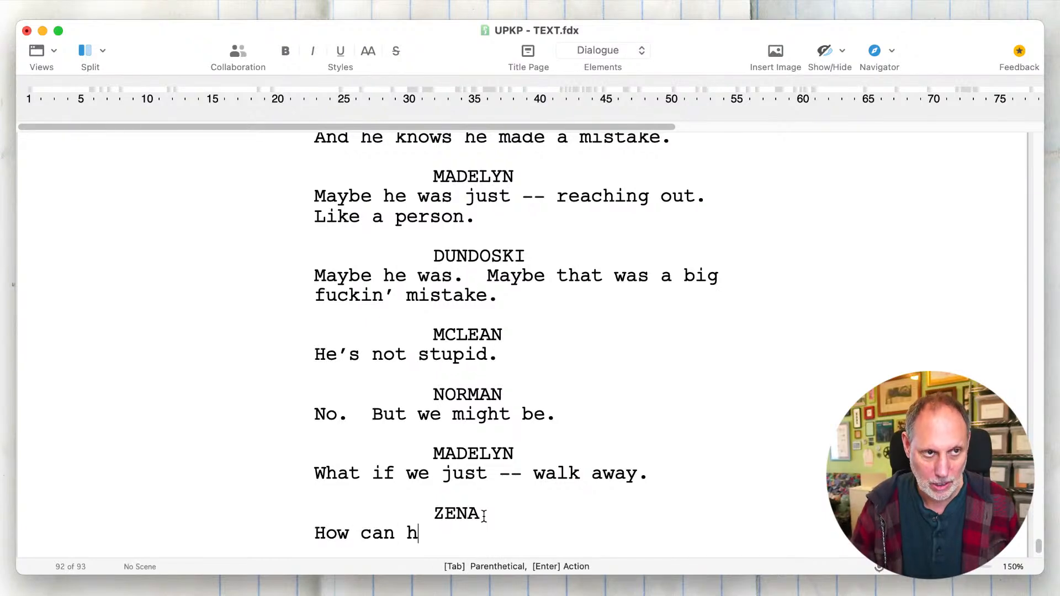
key("BackSpace")
key("BackSpace")
key("BackSpace")
key("BackSpace")
key("BackSpace")
key("BackSpace")
key("BackSpace")
key("BackSpace")
key("BackSpace")
key("BackSpace")
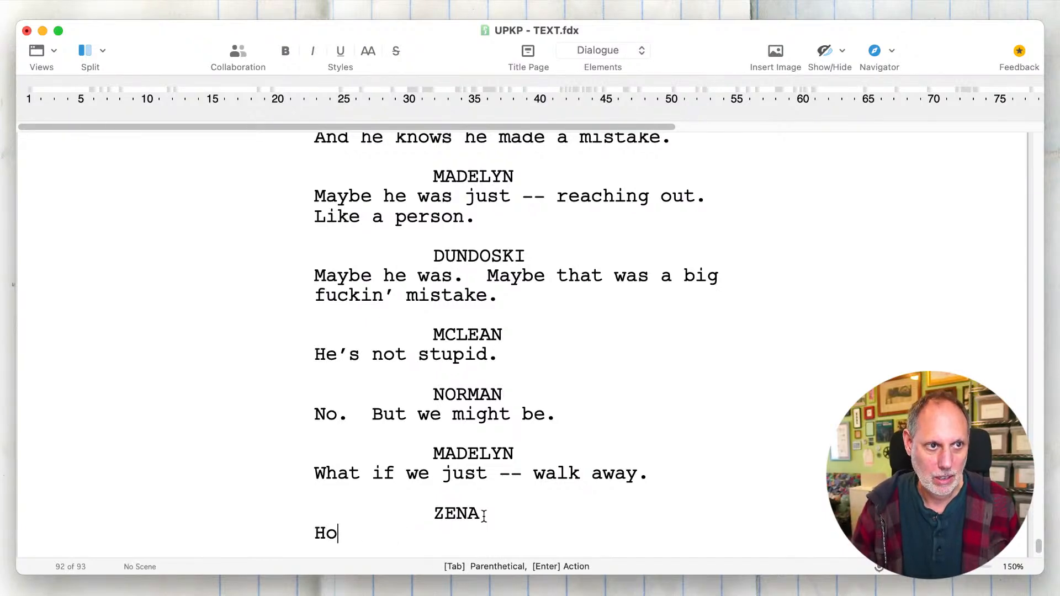
type("We can't.  ")
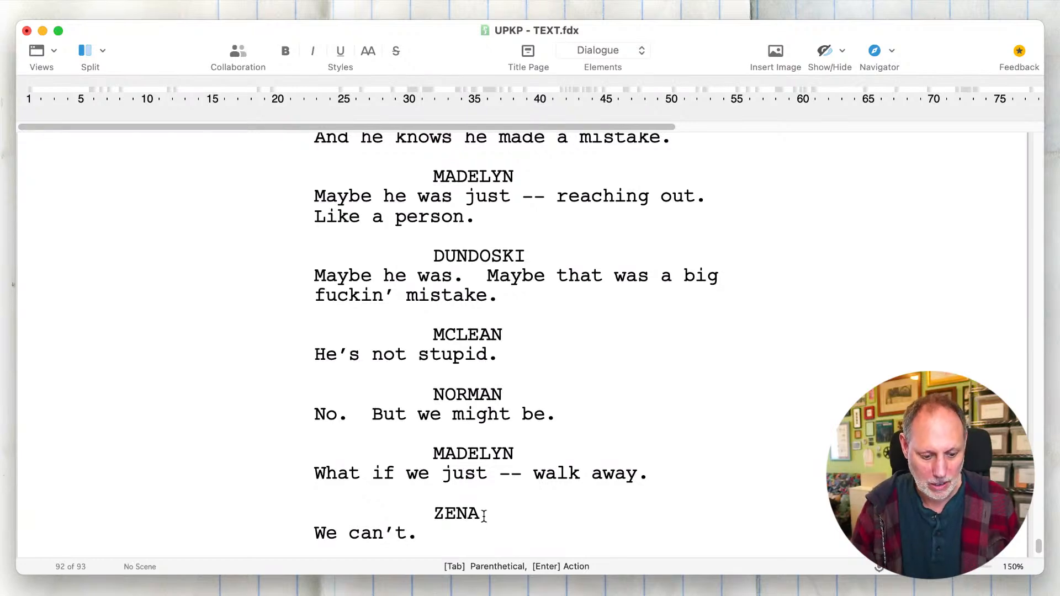
type("No way.  ")
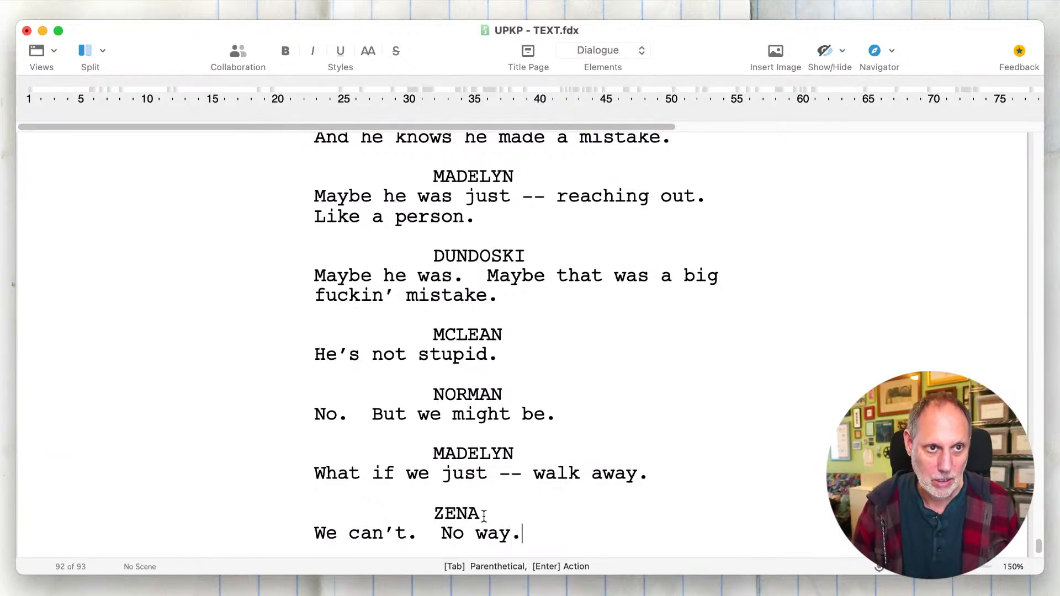
type("George")
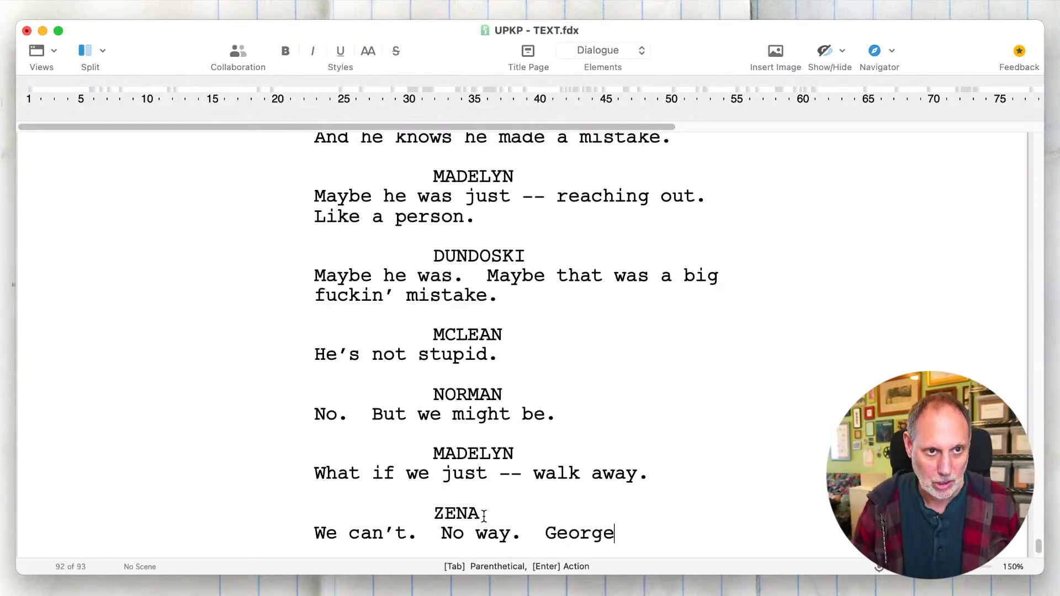
type("!  Geor")
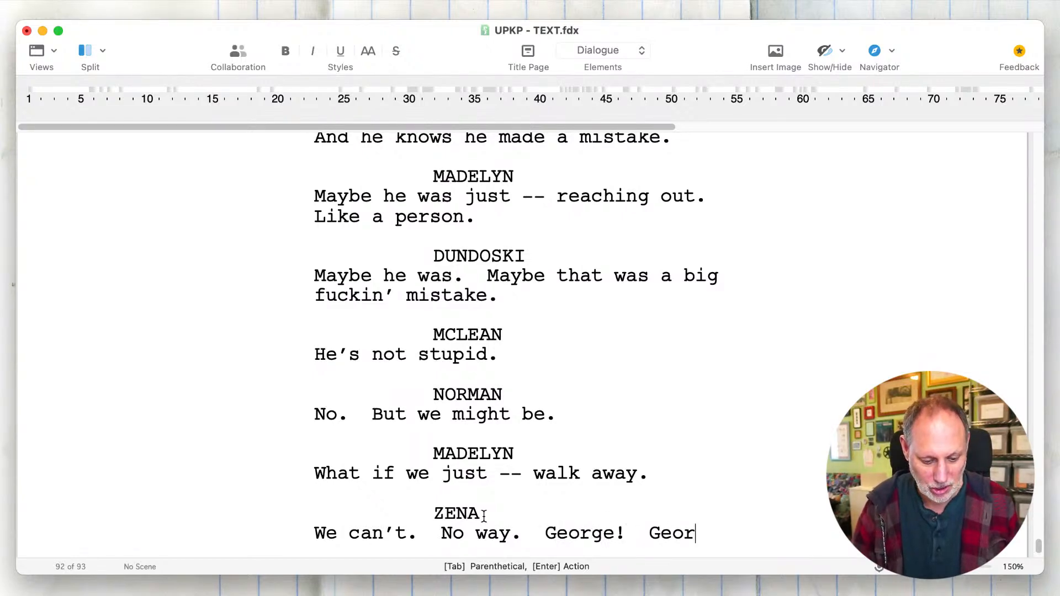
type("ge's -- sp")
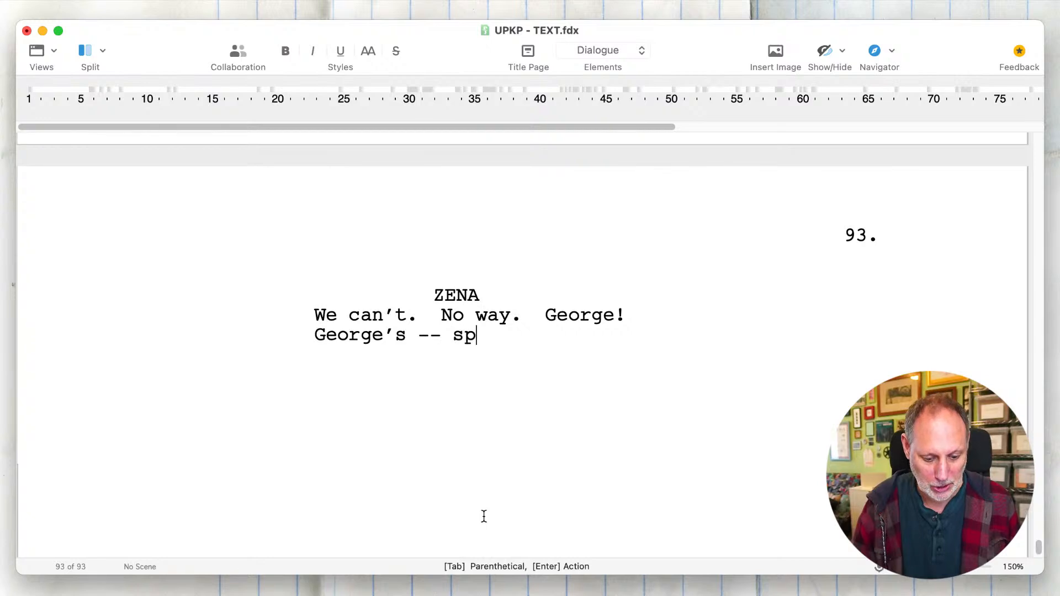
type("irit --")
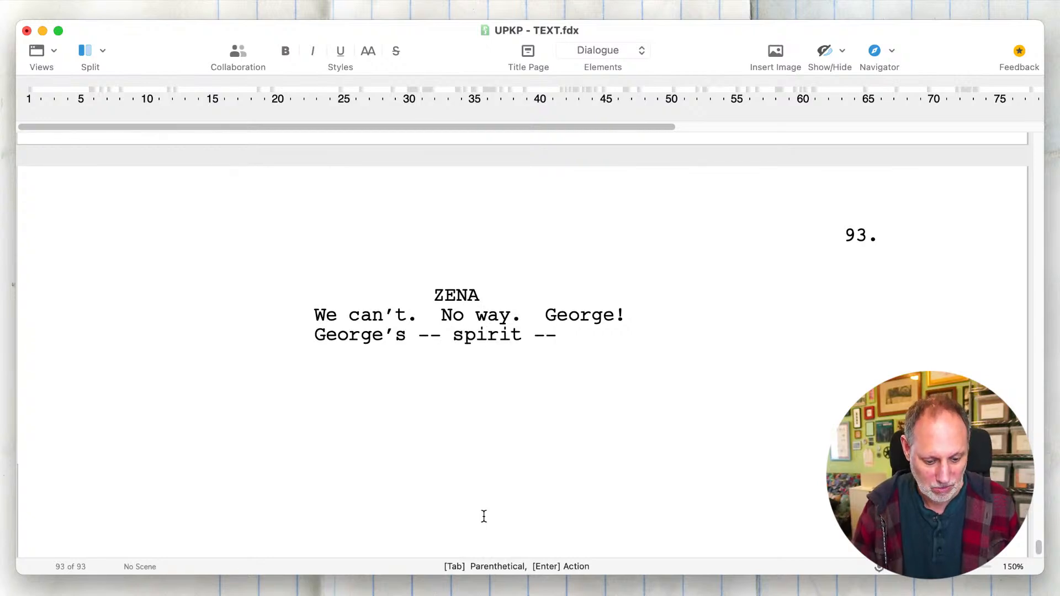
type(" cries out to us")
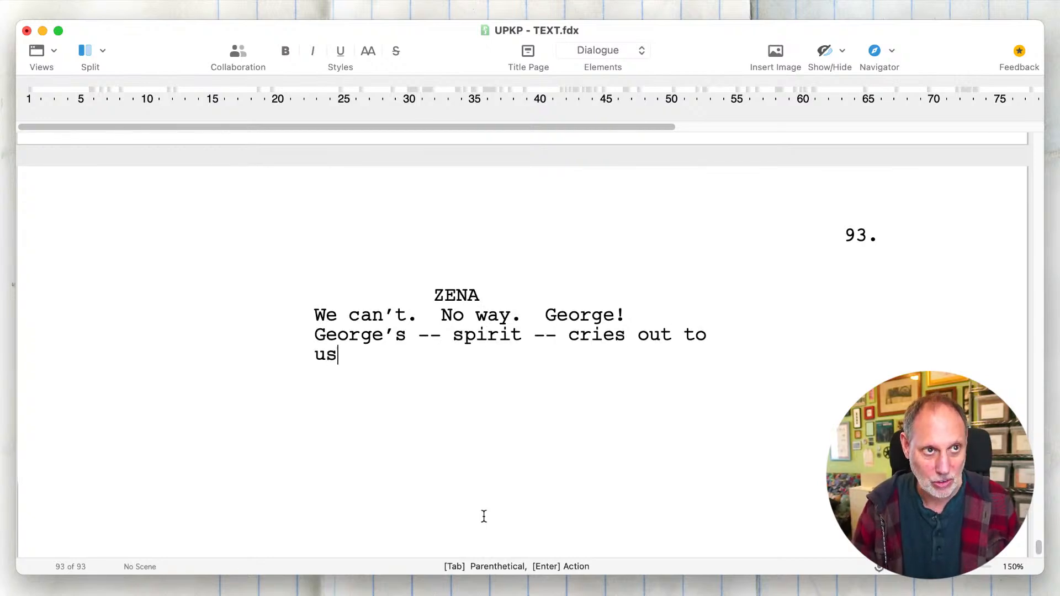
type(" -- from ")
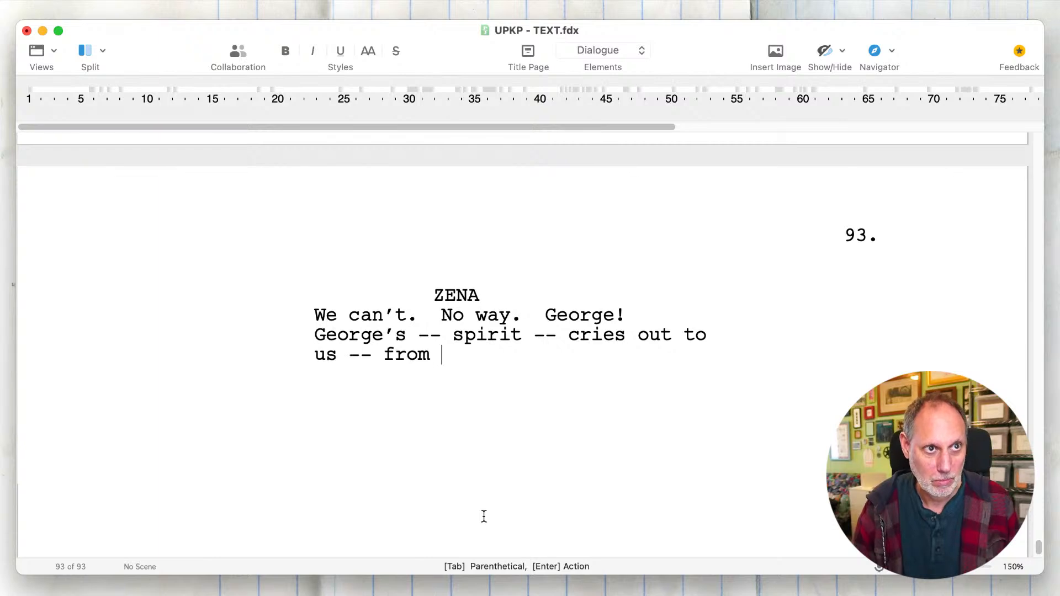
type("beyond the g")
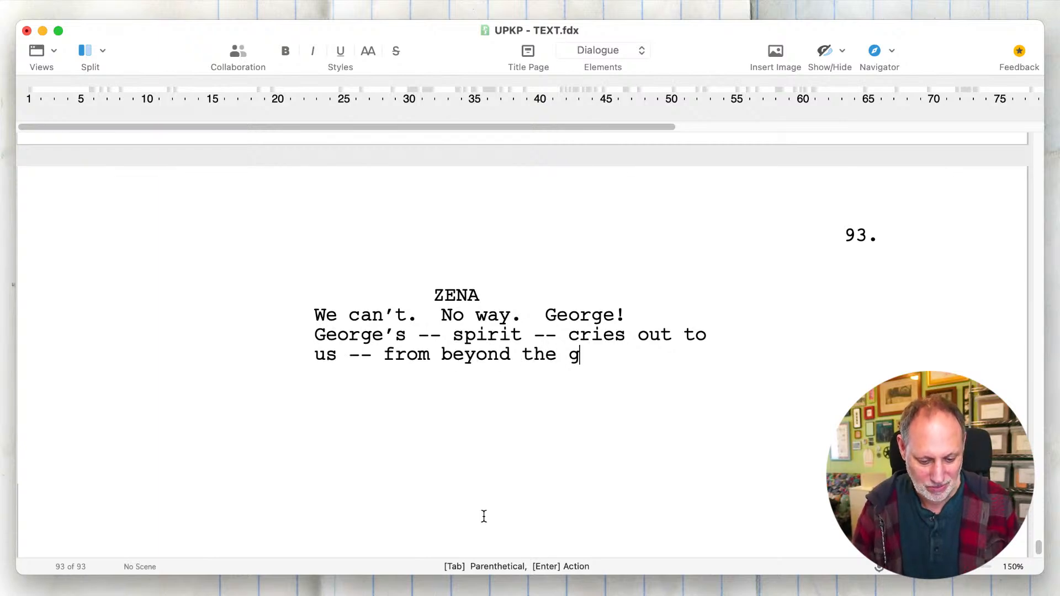
type("rave.")
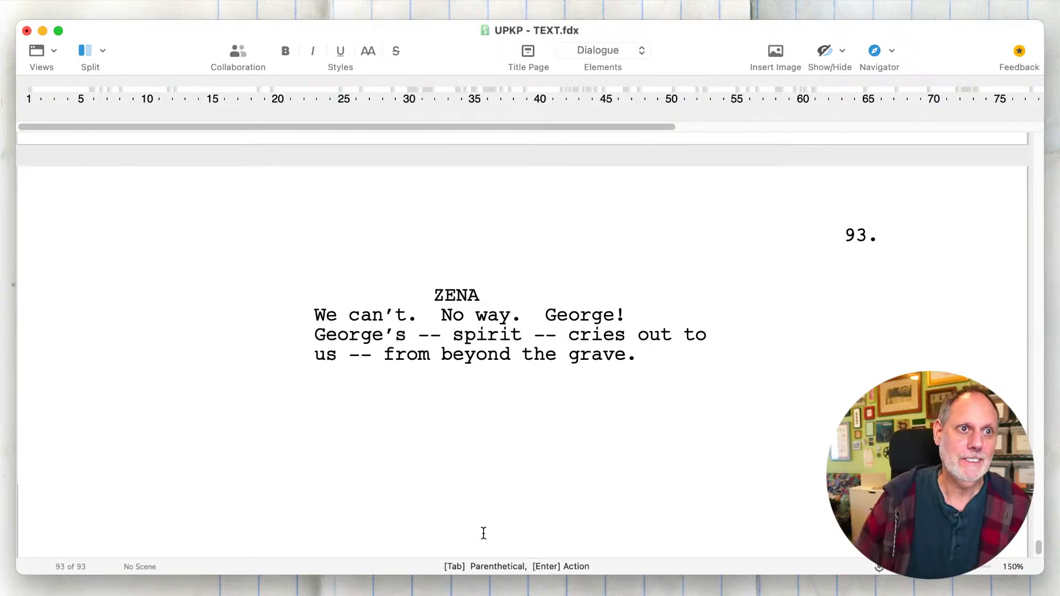
- Split Zena's speech before "George!" and insert the parenthetical "(frantic)" there
left_click(546, 313)
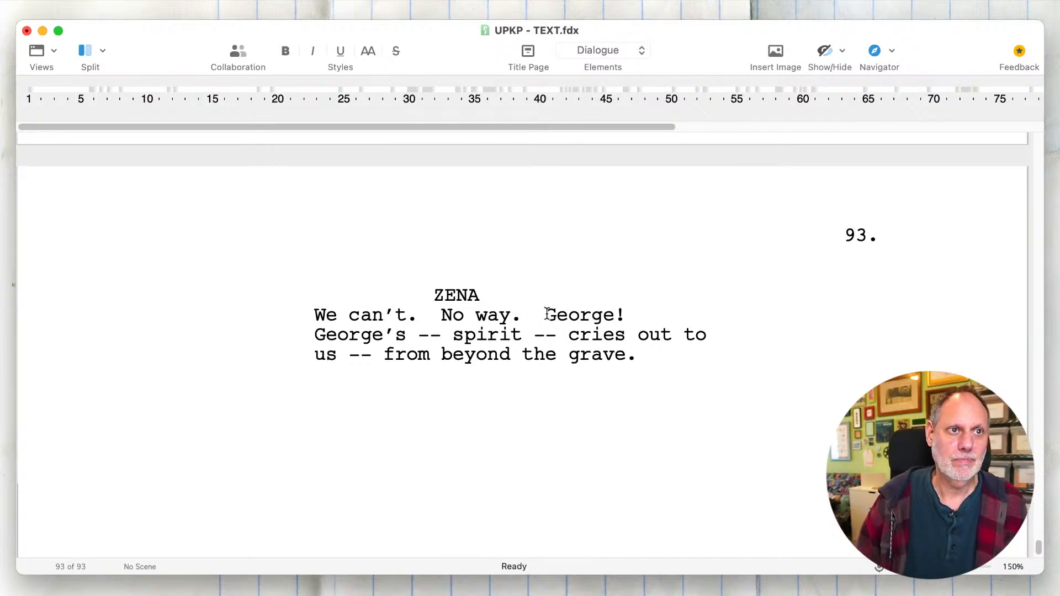
key("Return")
key("Up")
key("Tab")
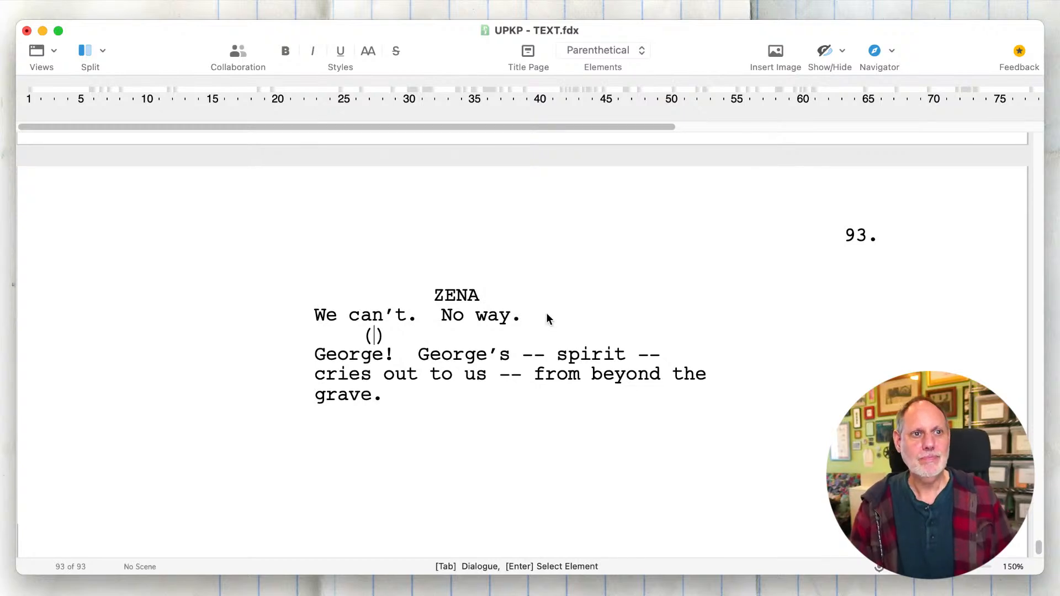
type("fr")
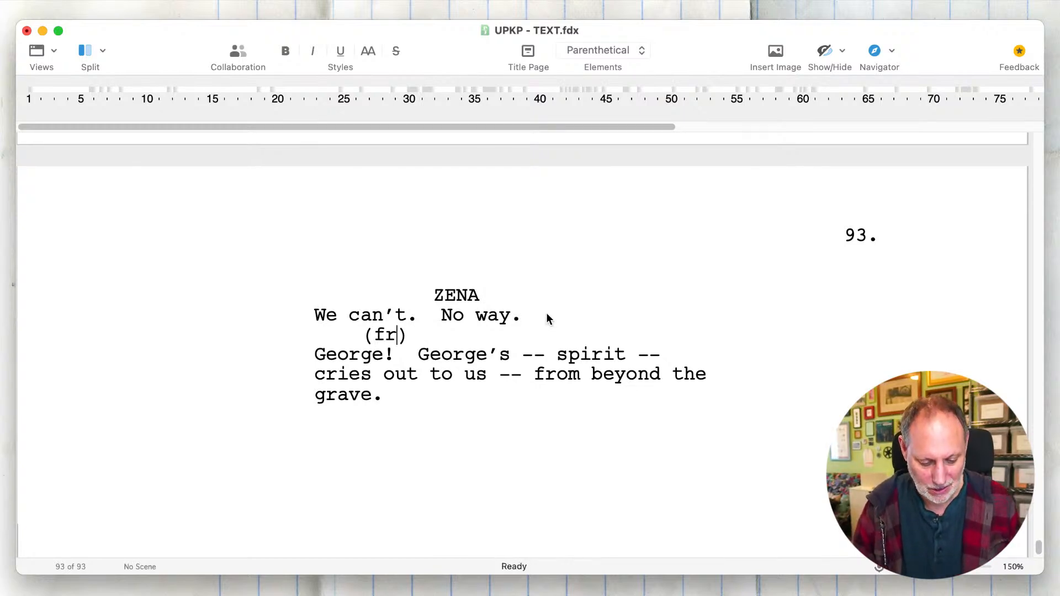
type("antic")
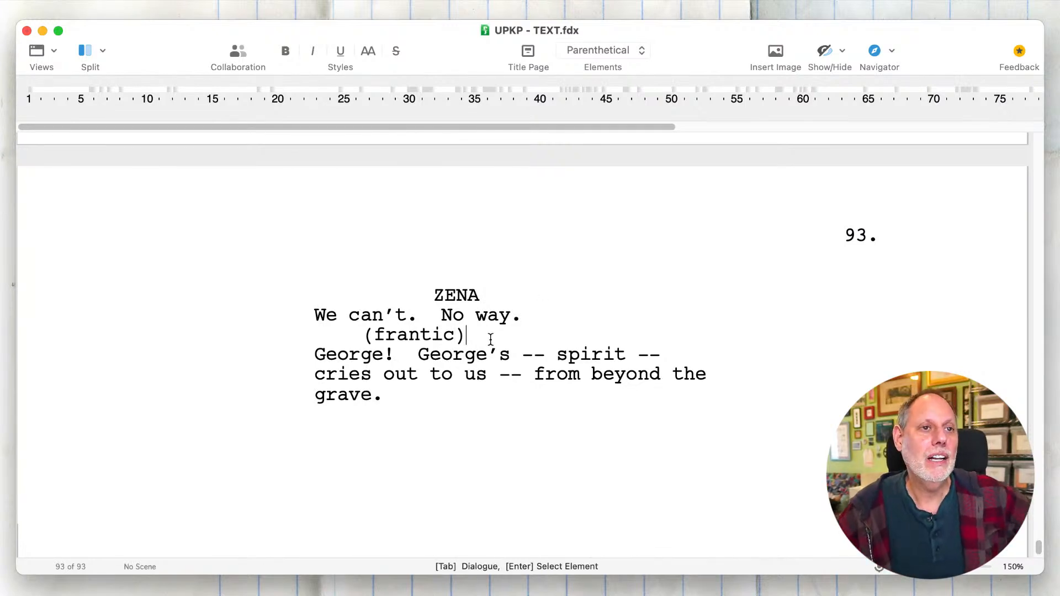
left_click_drag(489, 337, 365, 332)
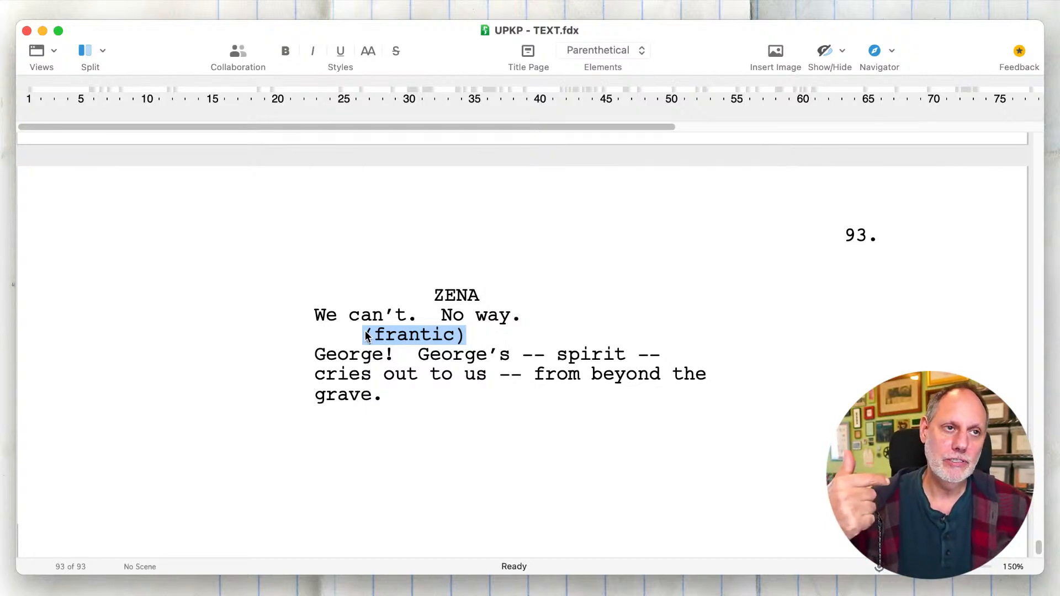
left_click(385, 355)
left_click(462, 338)
left_click_drag(462, 338, 356, 336)
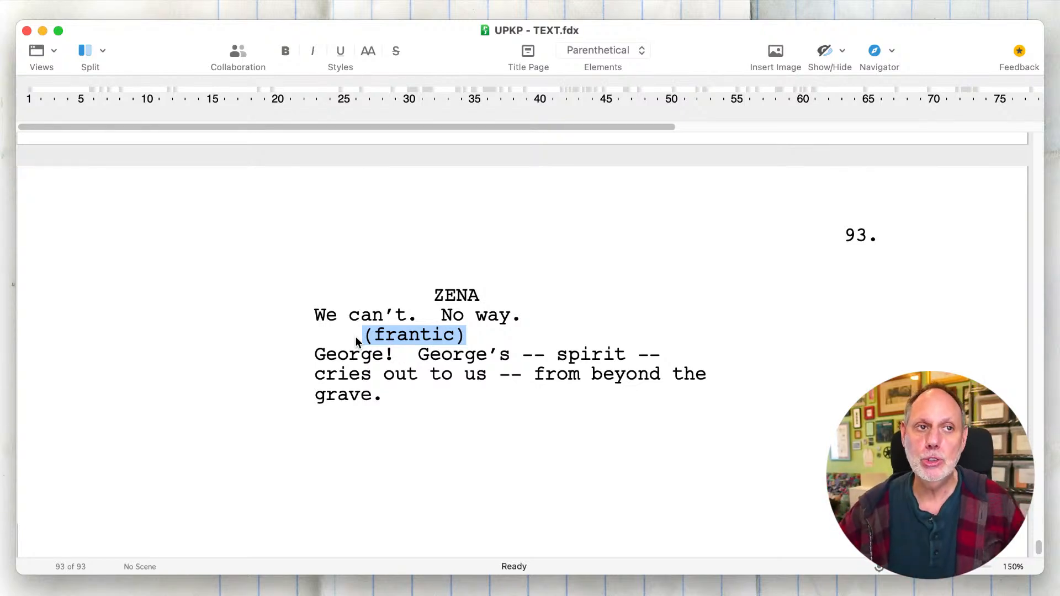
left_click(359, 336)
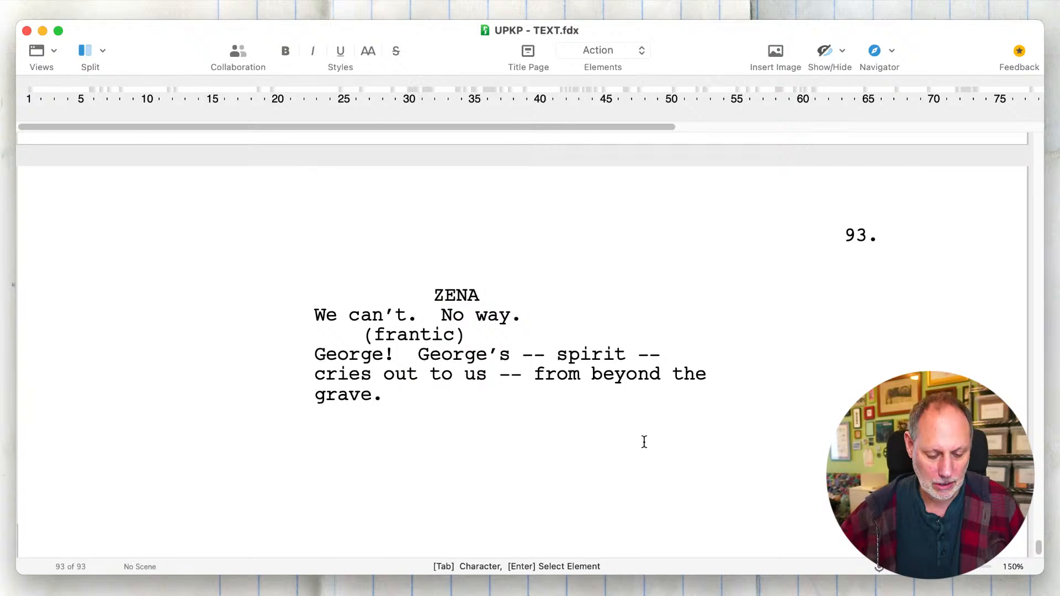
- Add the scene heading "EXT. ARTEMIS 12 - DAY" below Zena's speech
type("EXT. ")
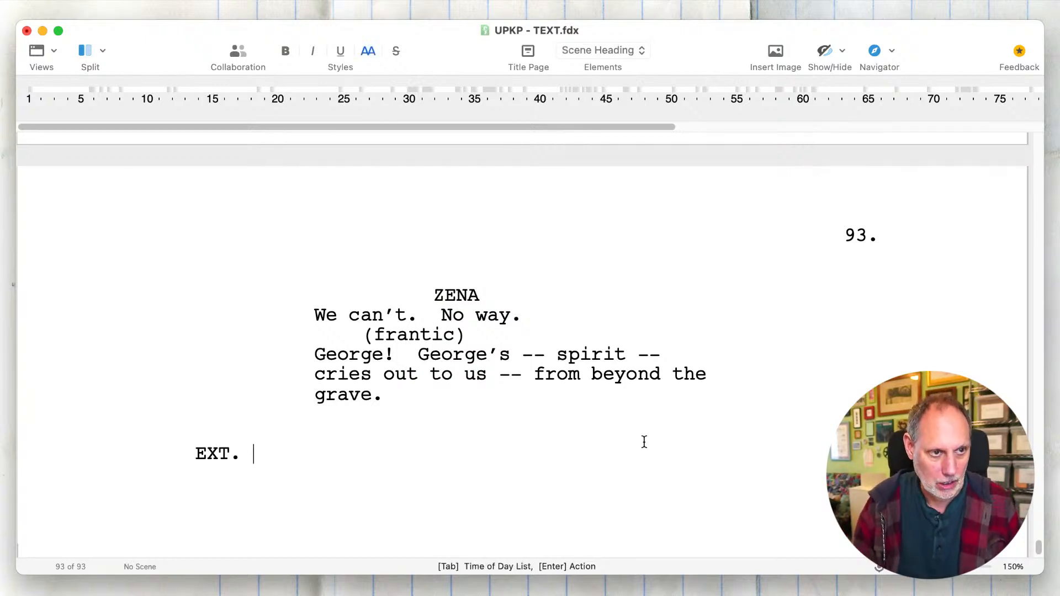
type("ART")
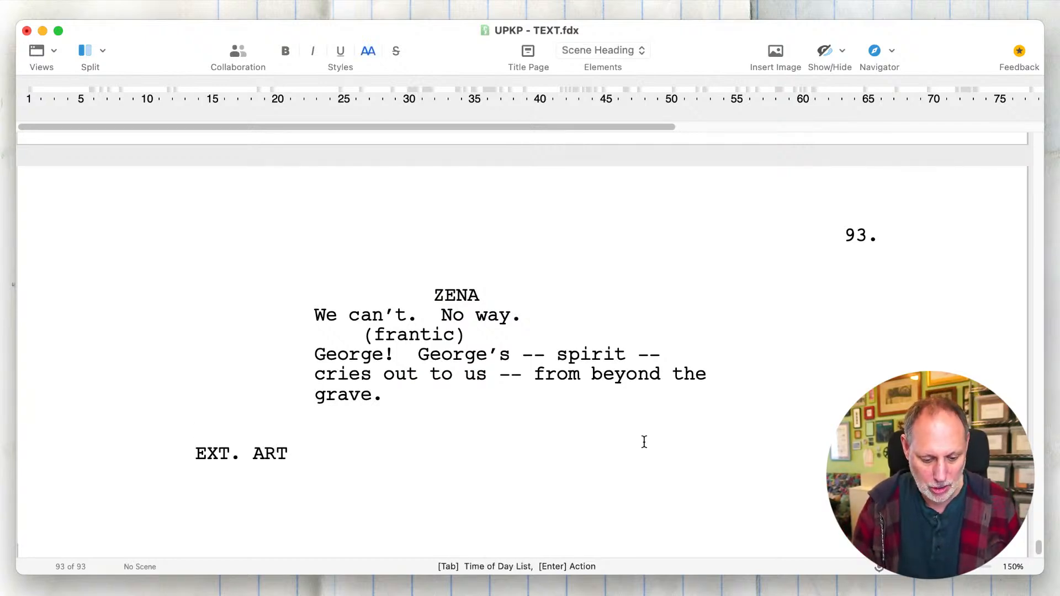
type("EMIS 12 -")
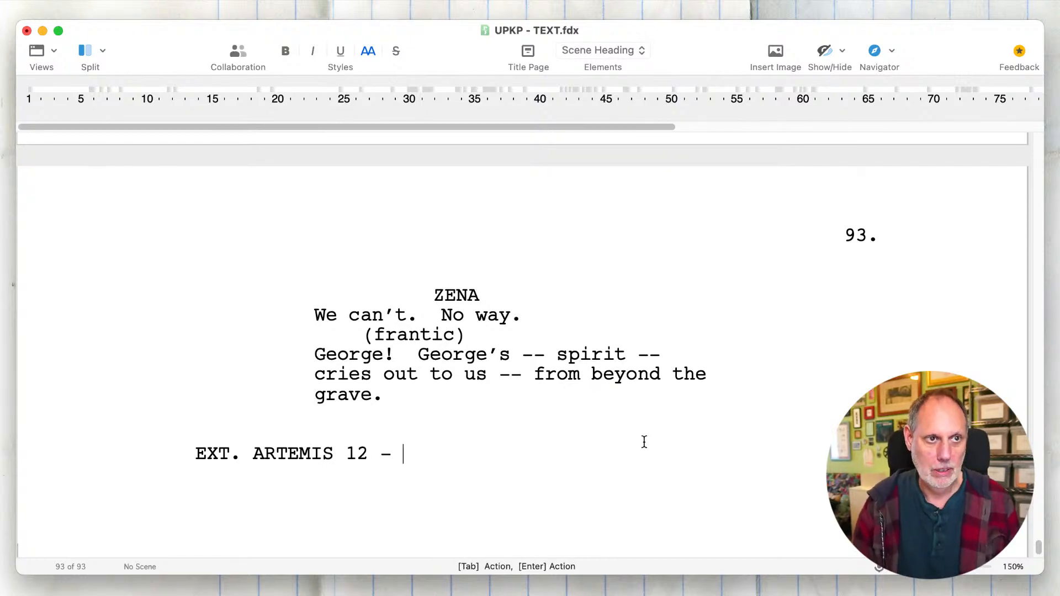
type(" DAY")
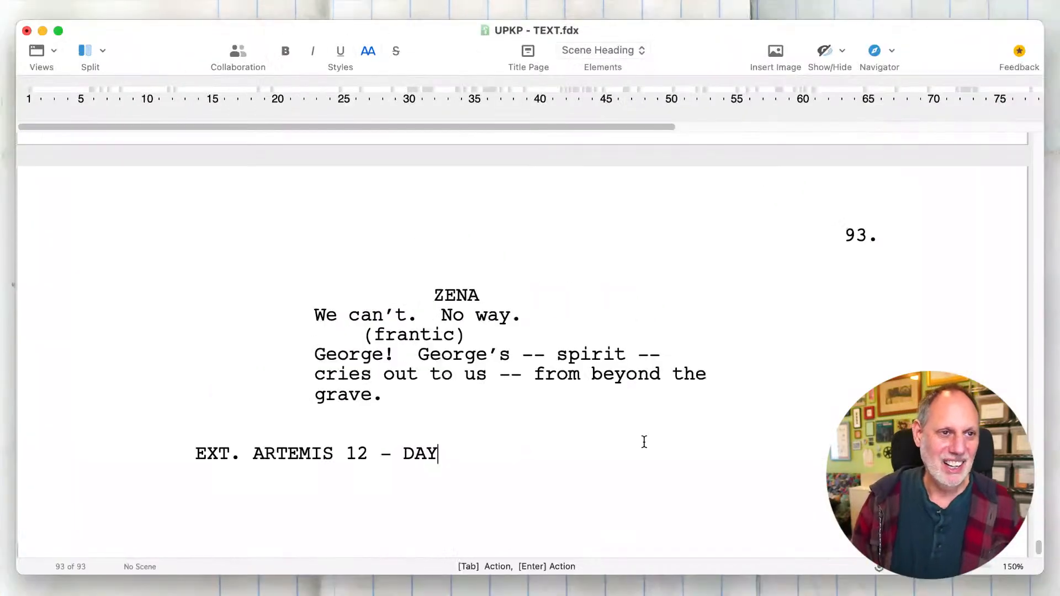
key("Return")
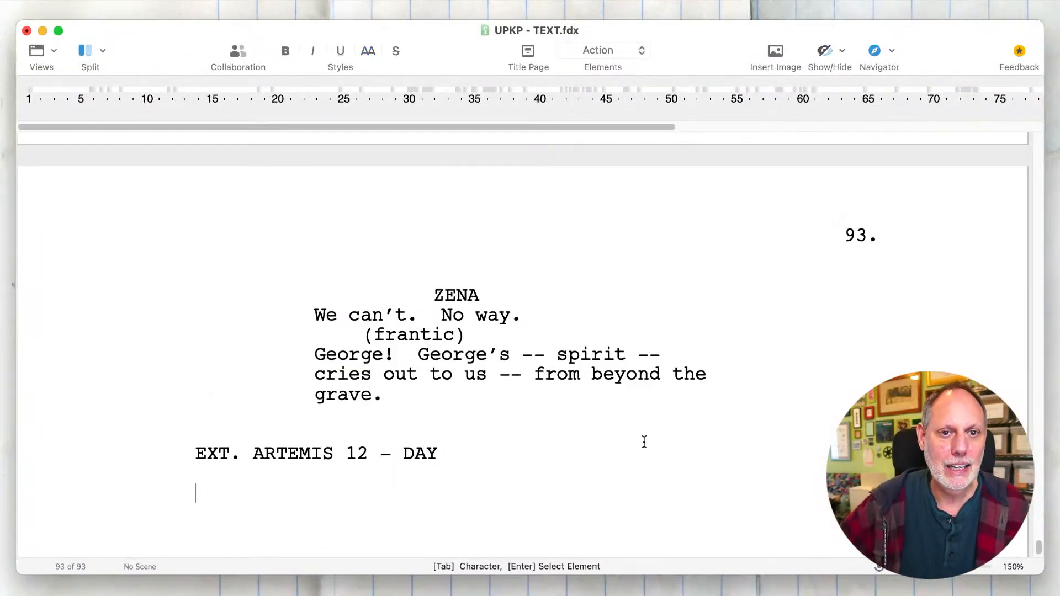
key("BackSpace")
- Delete the "EXT. ARTEMIS 12 - DAY" scene heading and the empty line below Zena's speech
left_click_drag(483, 450, 186, 454)
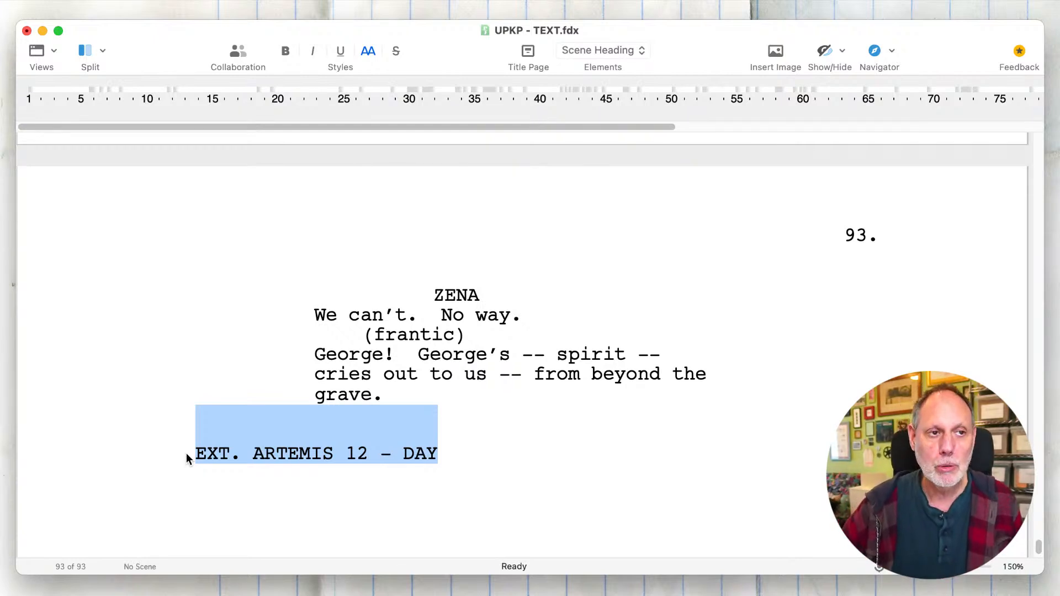
double_click(334, 460)
left_click(500, 451)
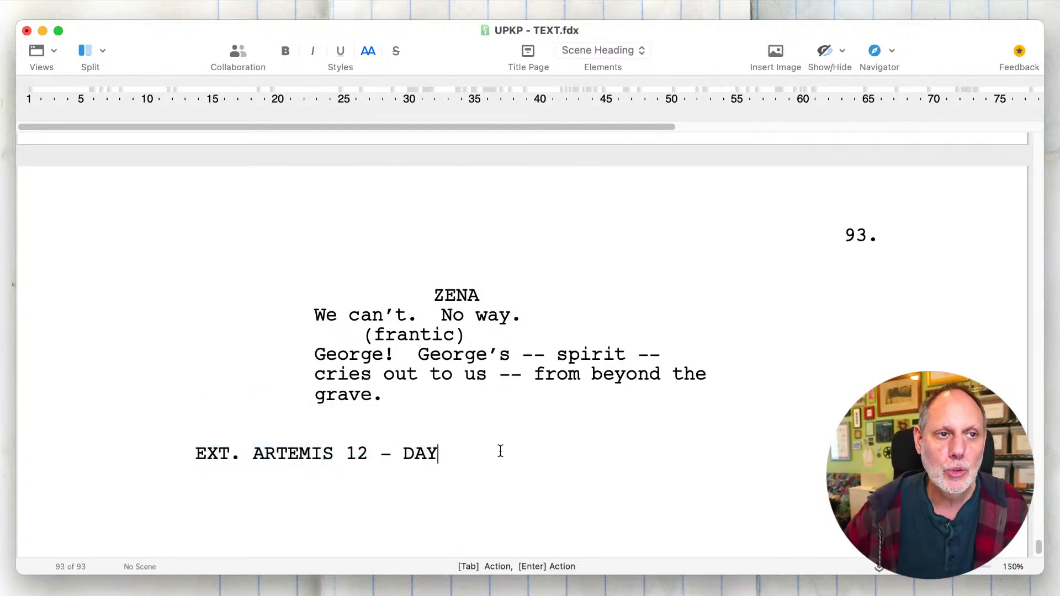
left_click_drag(500, 452, 183, 455)
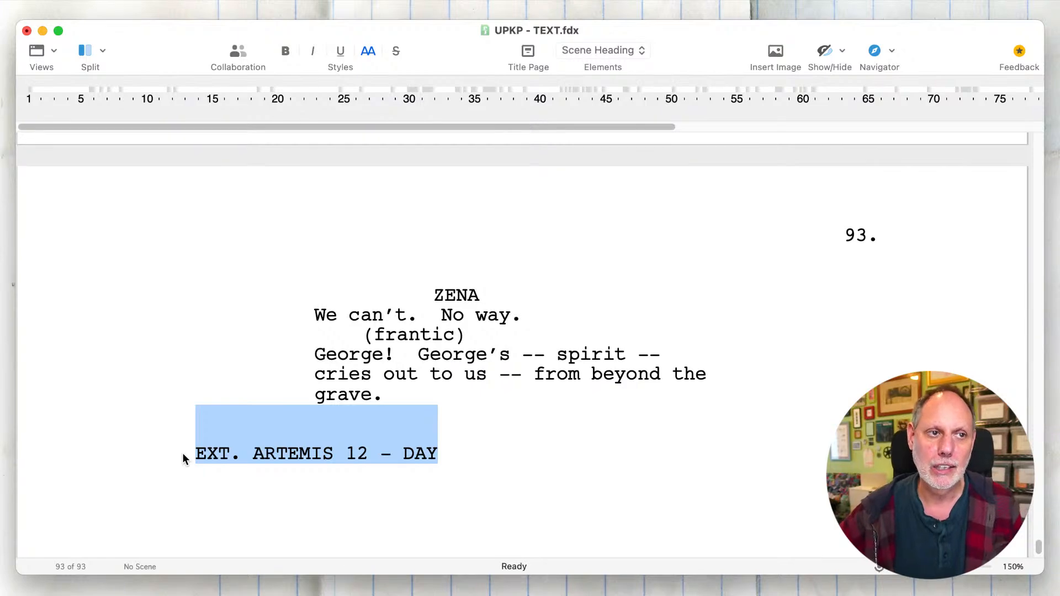
key("BackSpace")
key("BackSpace")
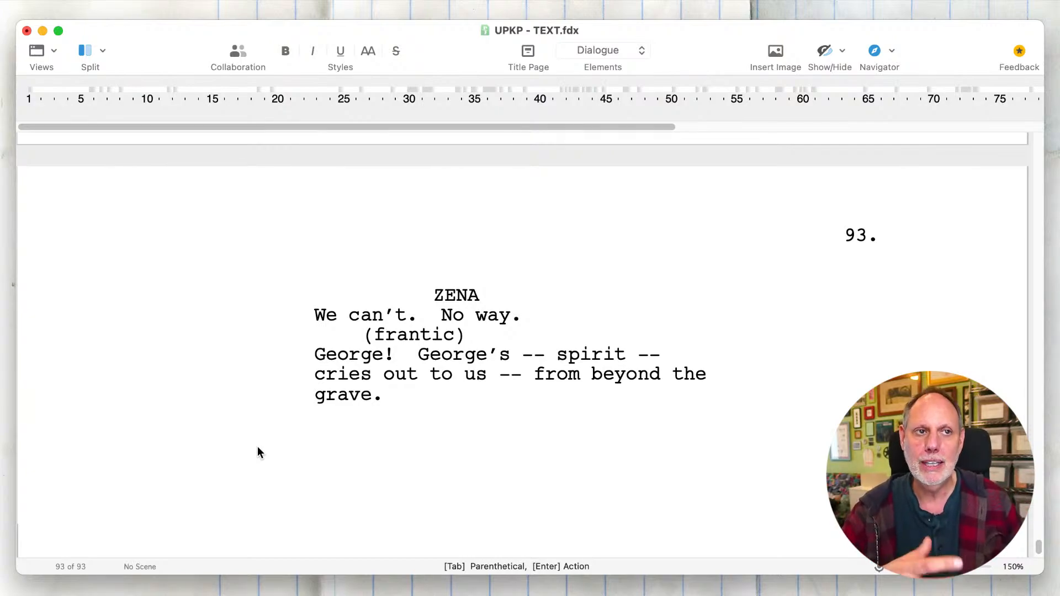
- Review the scene heading and opening action paragraph of the living room scene in George's house
scroll(257, 446, "up", 15)
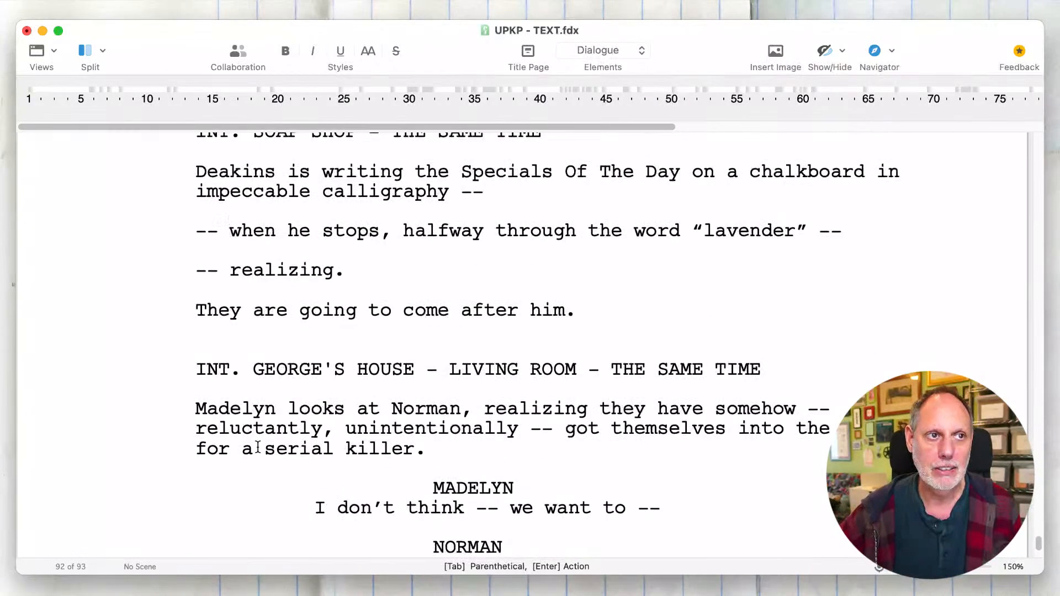
left_click_drag(479, 436, 254, 430)
left_click(253, 430)
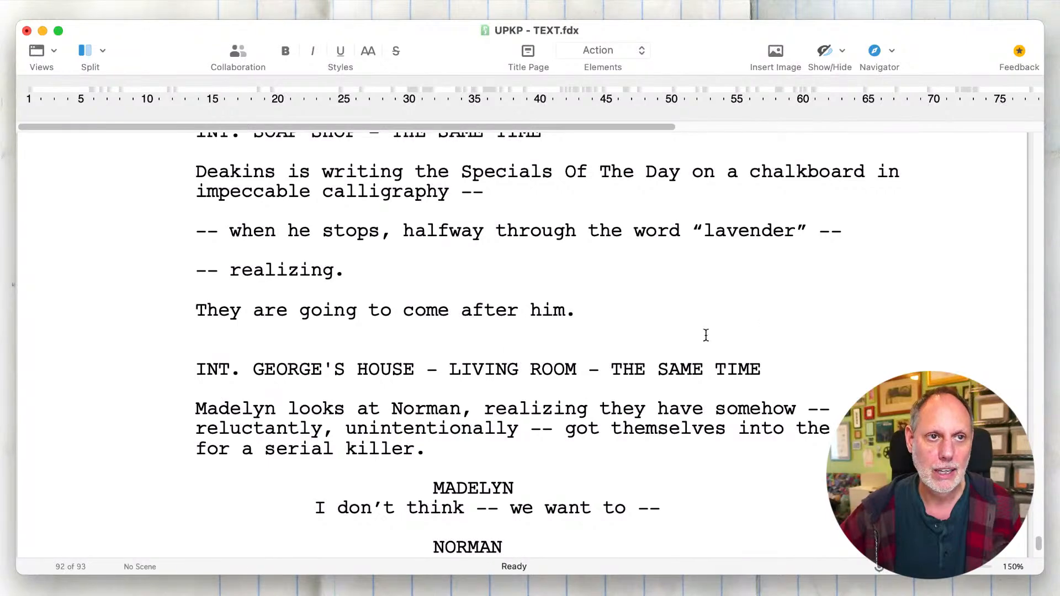
left_click_drag(792, 366, 154, 357)
left_click(154, 357)
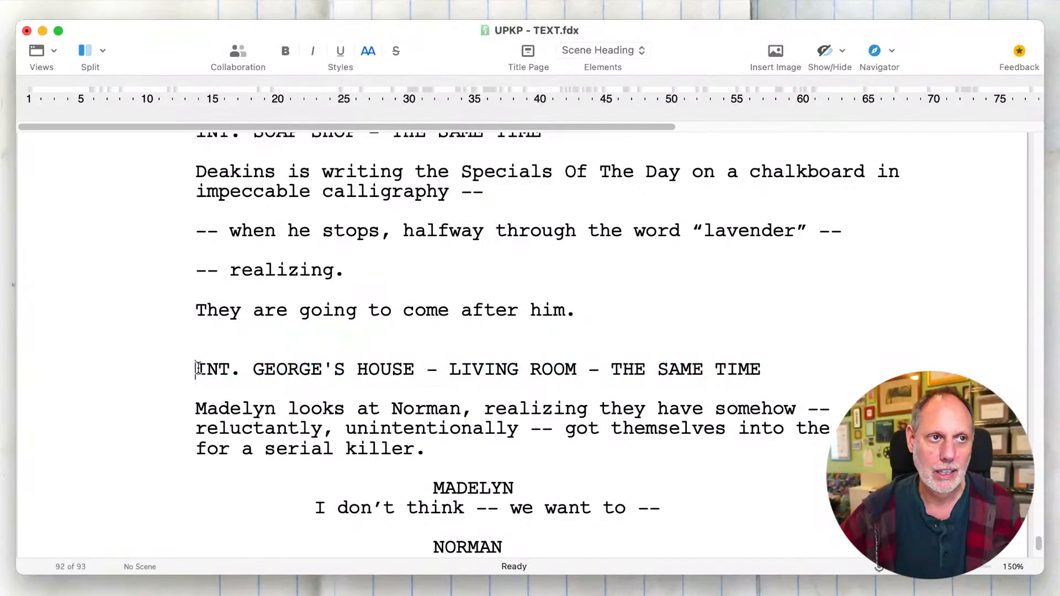
left_click_drag(491, 440, 177, 407)
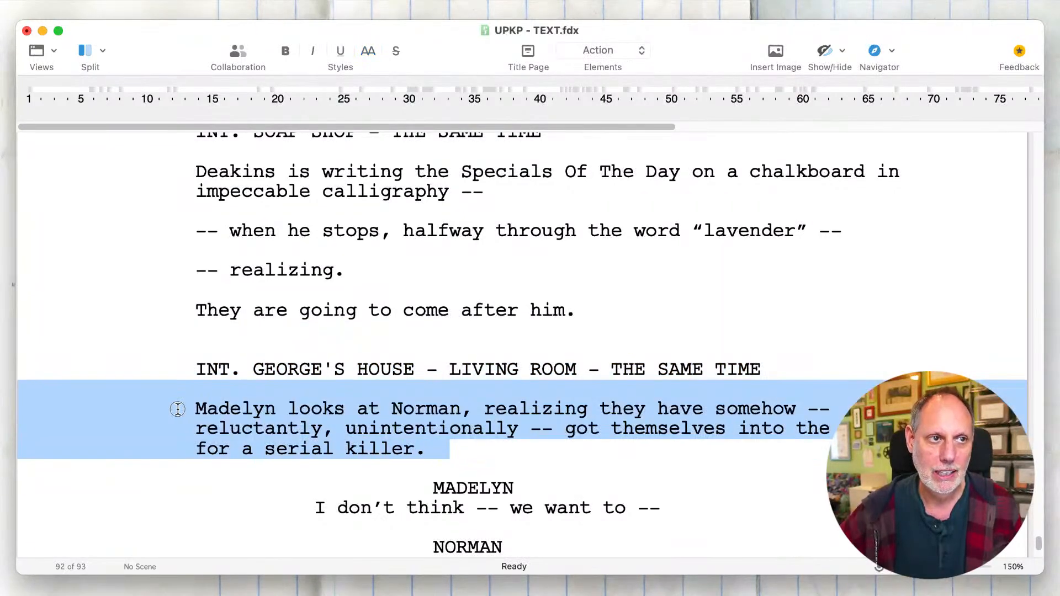
left_click(178, 409)
scroll(177, 407, "down", 10)
scroll(177, 407, "up", 4)
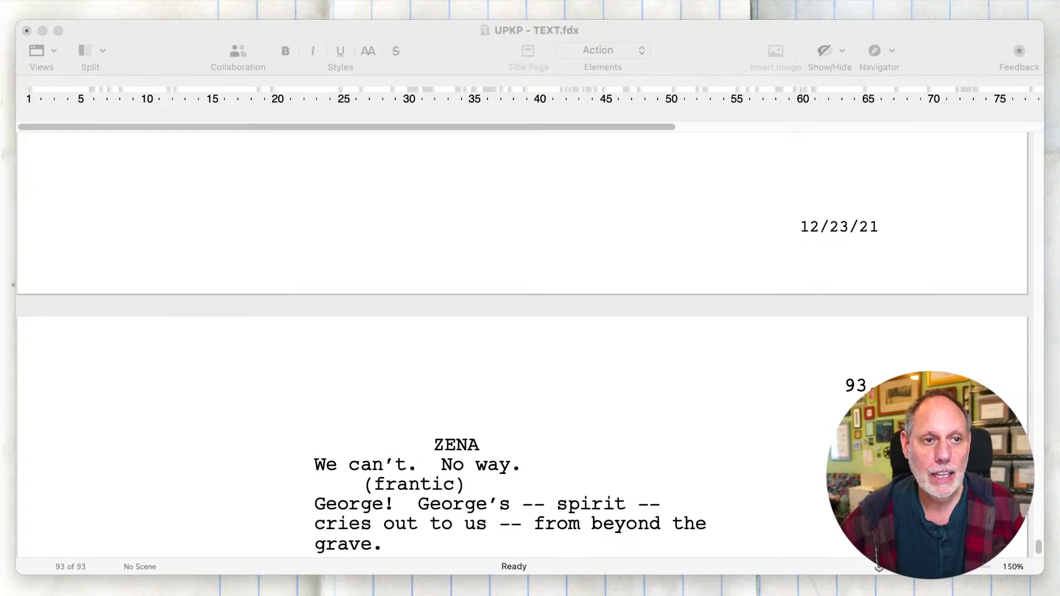
- Add the scene heading "INT. KANDI'S TENT - CAMPSITE - IRISH WOODS - NIGHT" below Zena's speech
left_click(568, 329)
scroll(568, 329, "down", 6)
scroll(568, 326, "up", 3)
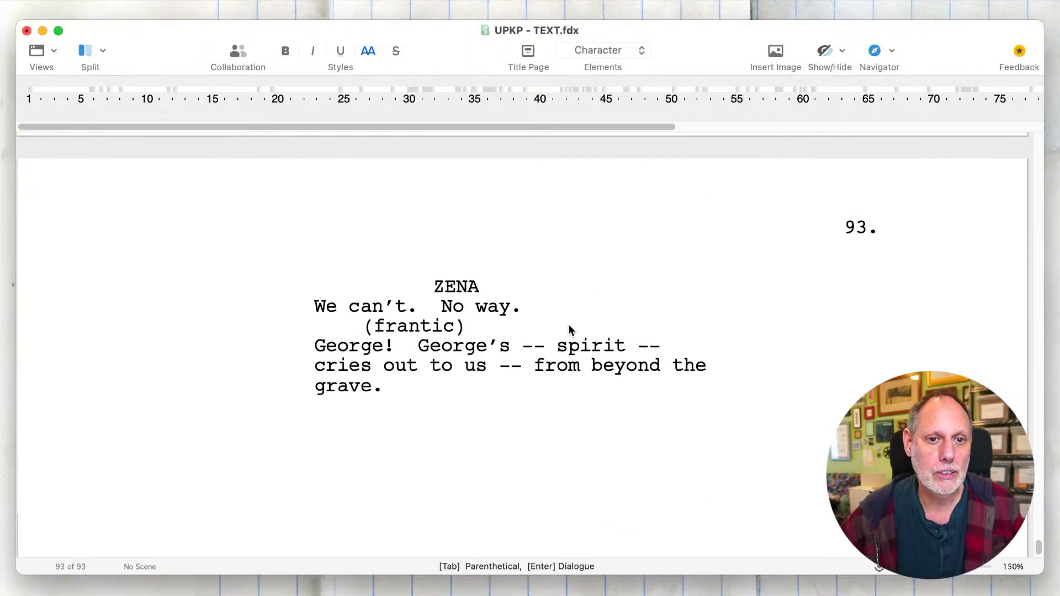
left_click(525, 432)
key("Return")
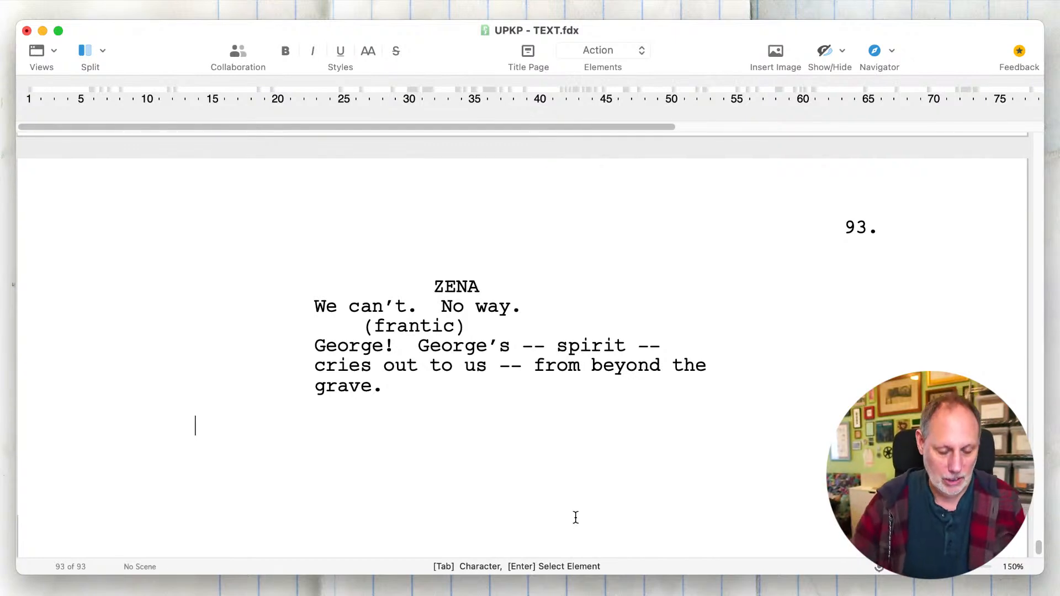
type("INT. K")
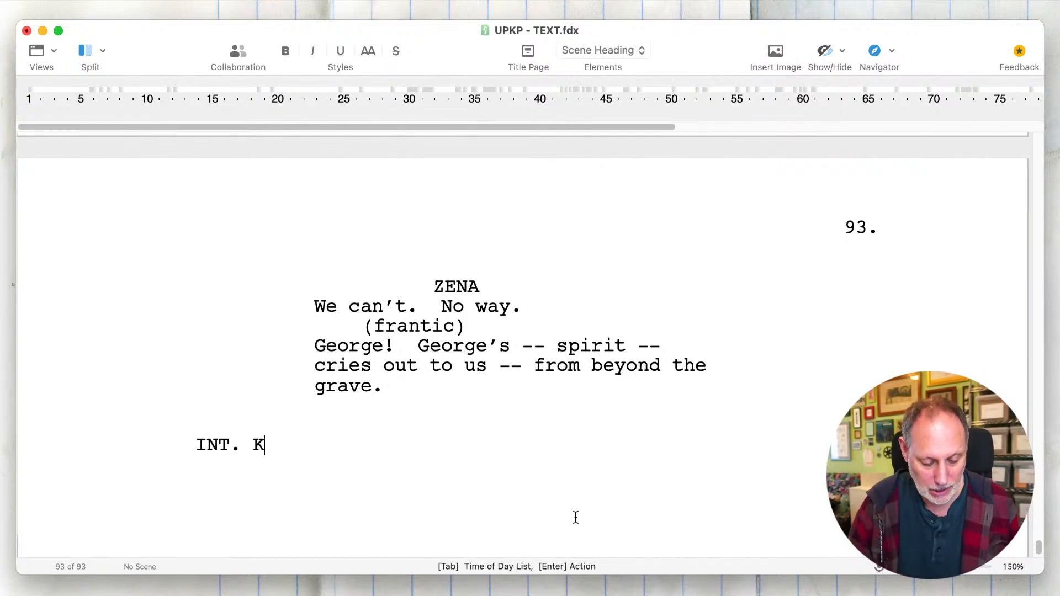
type("ANDI'S TENT")
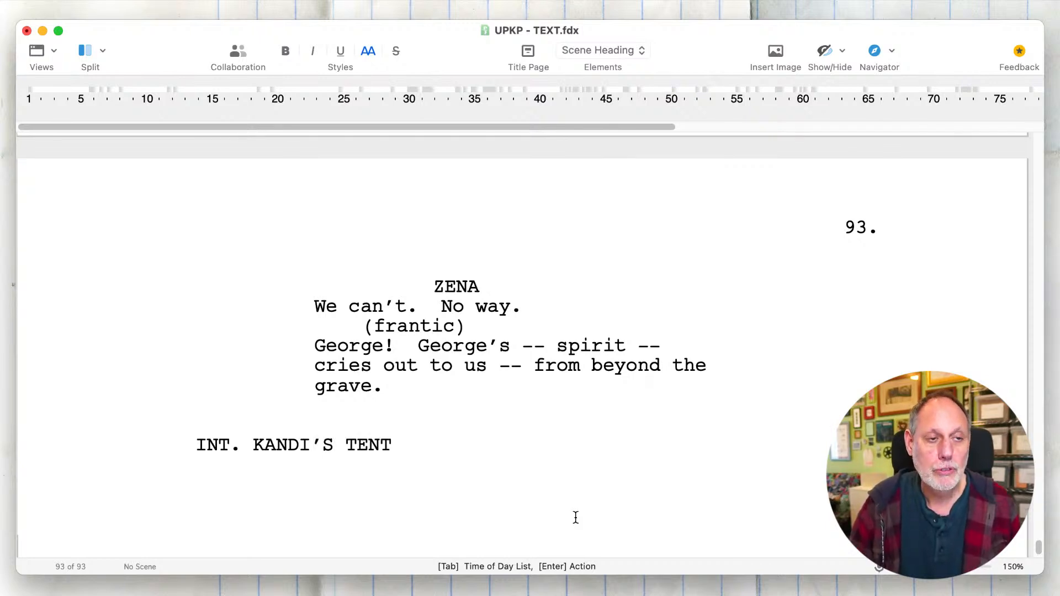
key("BackSpace")
type(",")
key("BackSpace")
type("- ")
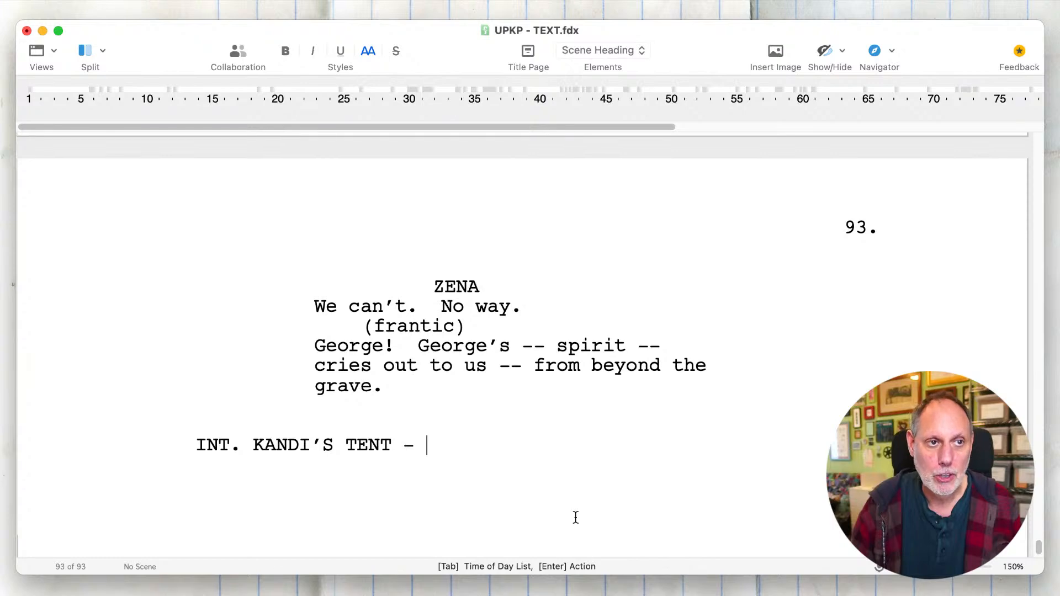
type("CAMPSIT")
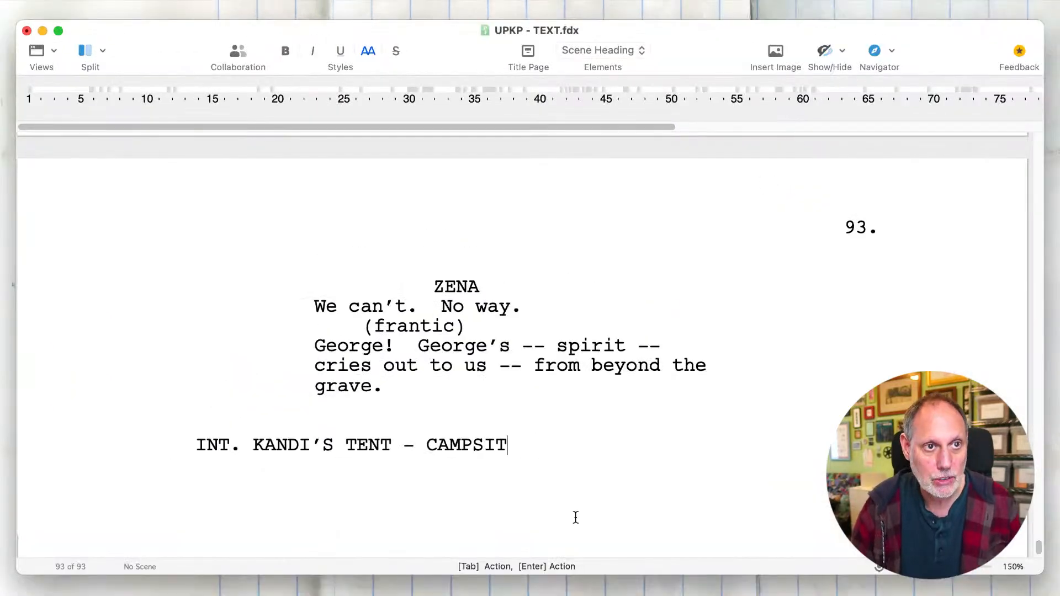
type("E - IRISH")
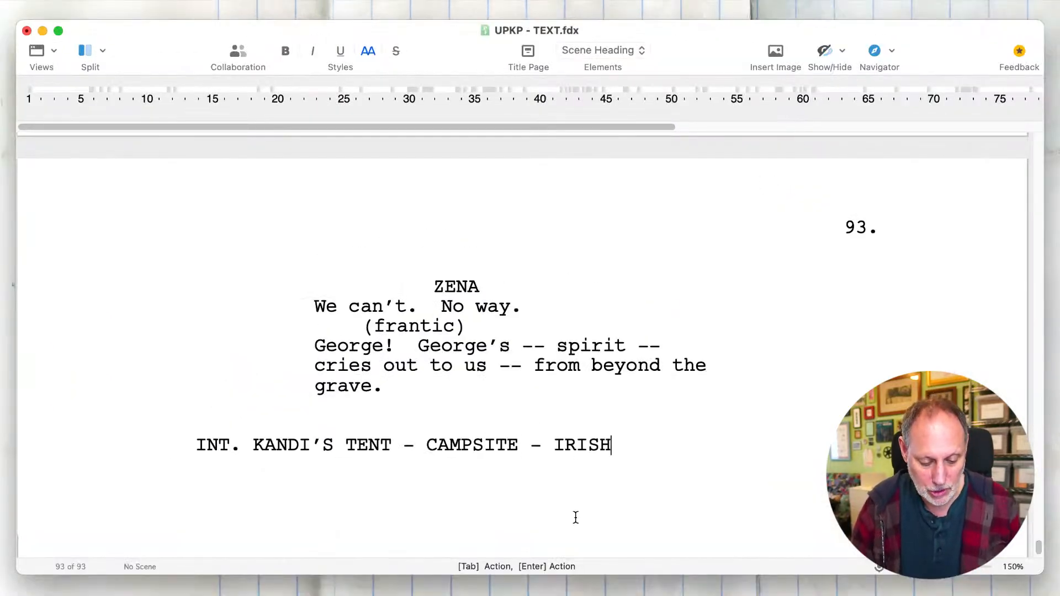
type(" WOODS - N")
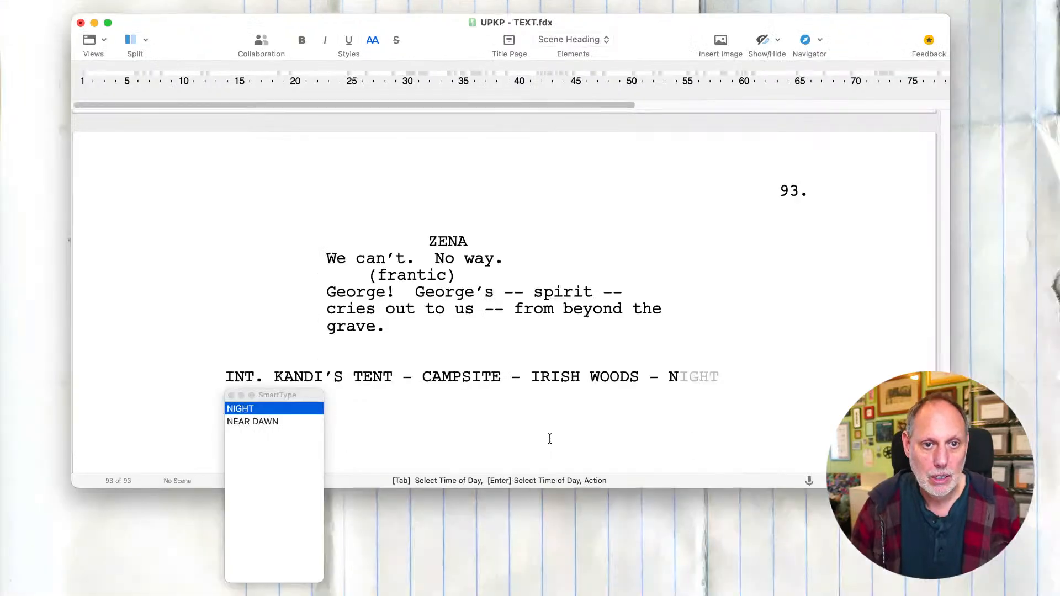
type("IGHT")
key("Return")
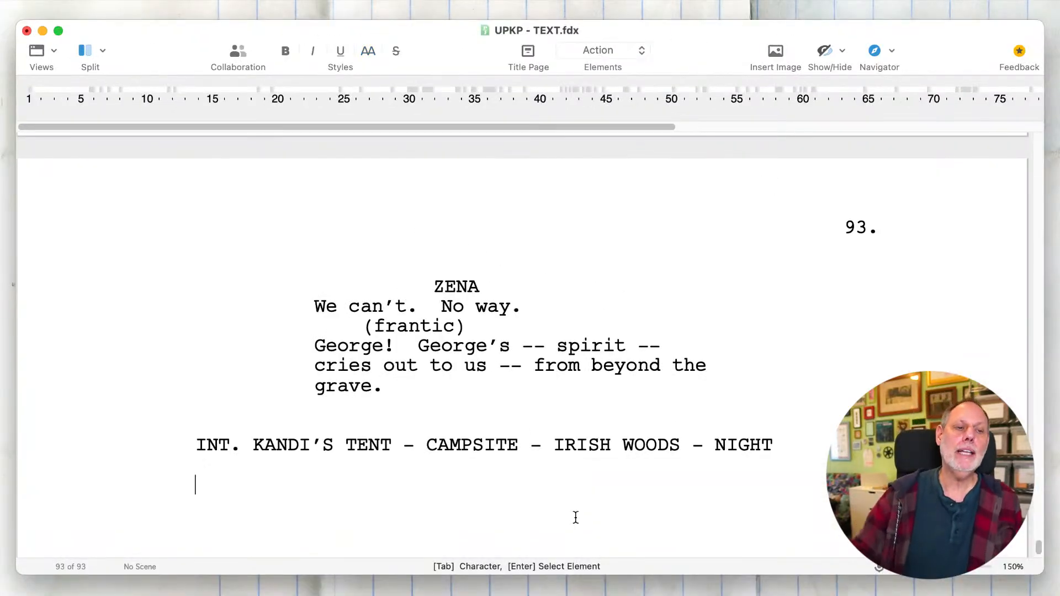
- Move "CAMPSITE" behind "IRISH WOODS" and remove the extra dash, so the heading reads "INT. KANDI'S TENT - IRISH WOODS CAMPSITE - NIGHT"
left_click(497, 445)
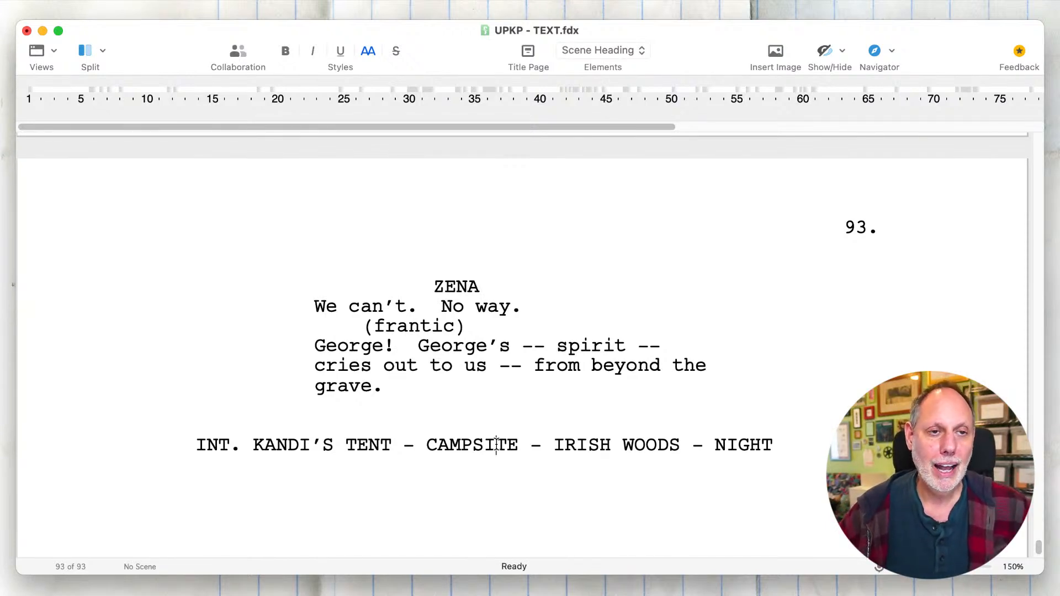
left_click_drag(680, 447, 426, 445)
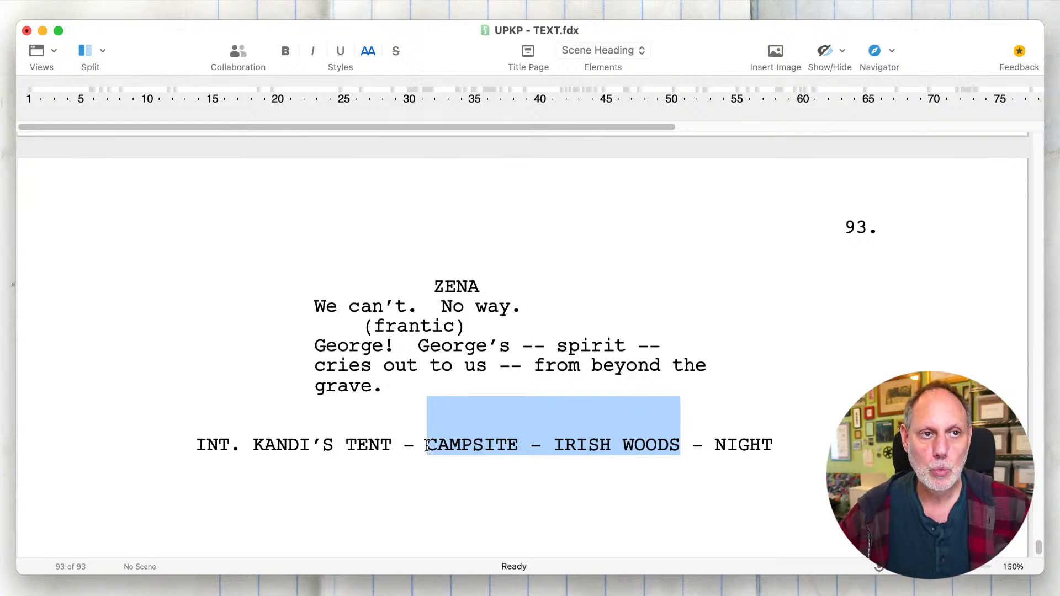
left_click(426, 445)
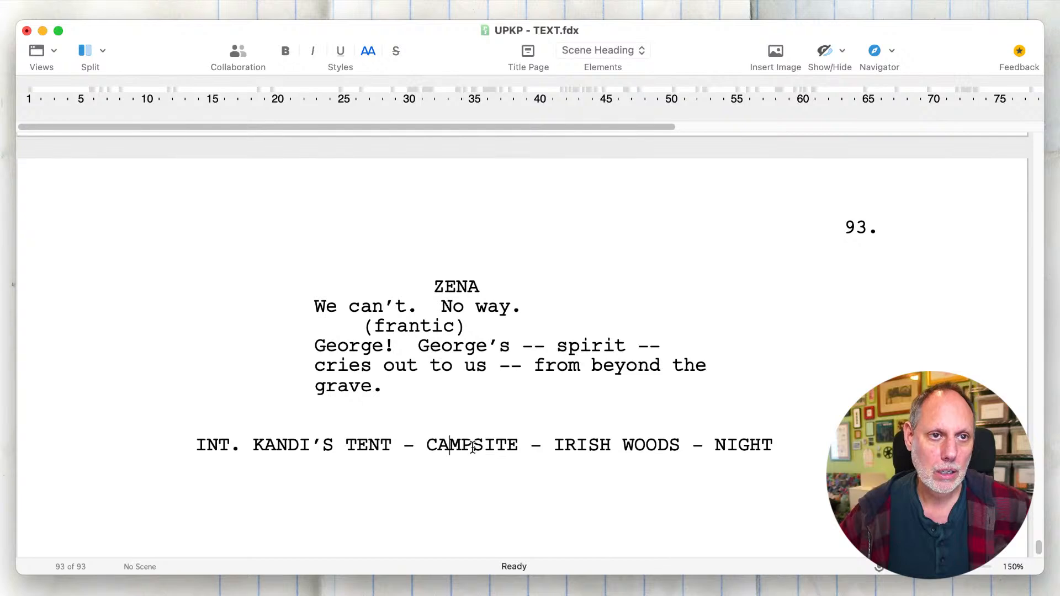
double_click(466, 446)
key("cmd+x")
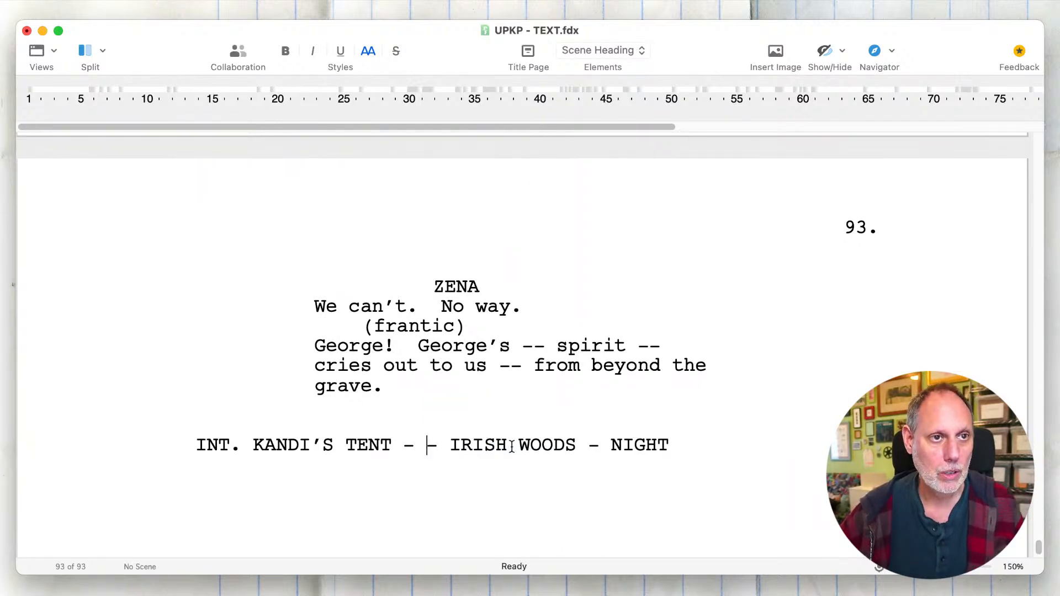
left_click(577, 446)
key("cmd+v")
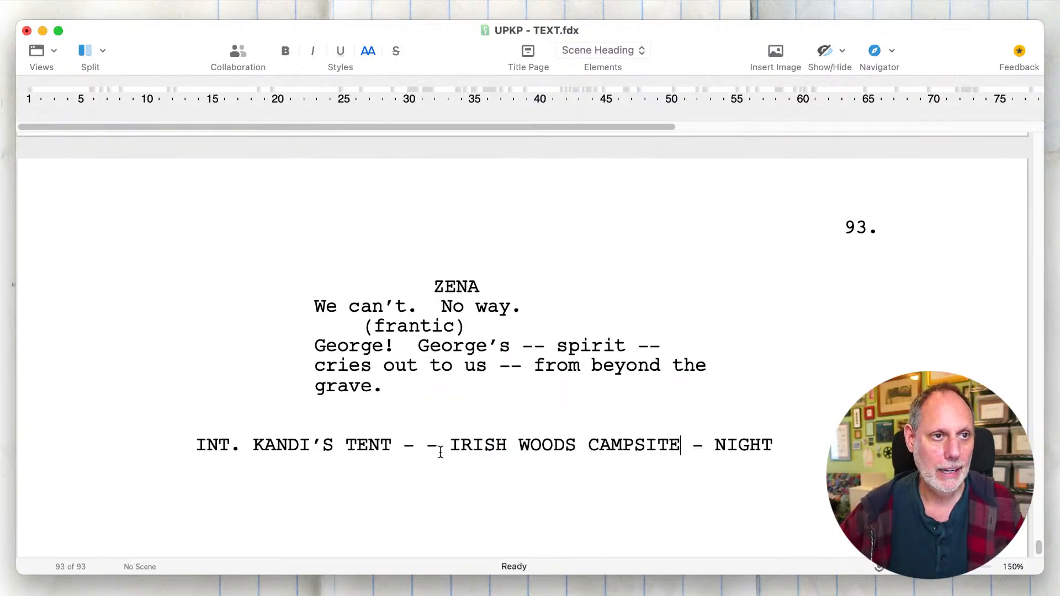
key("BackSpace")
key("BackSpace")
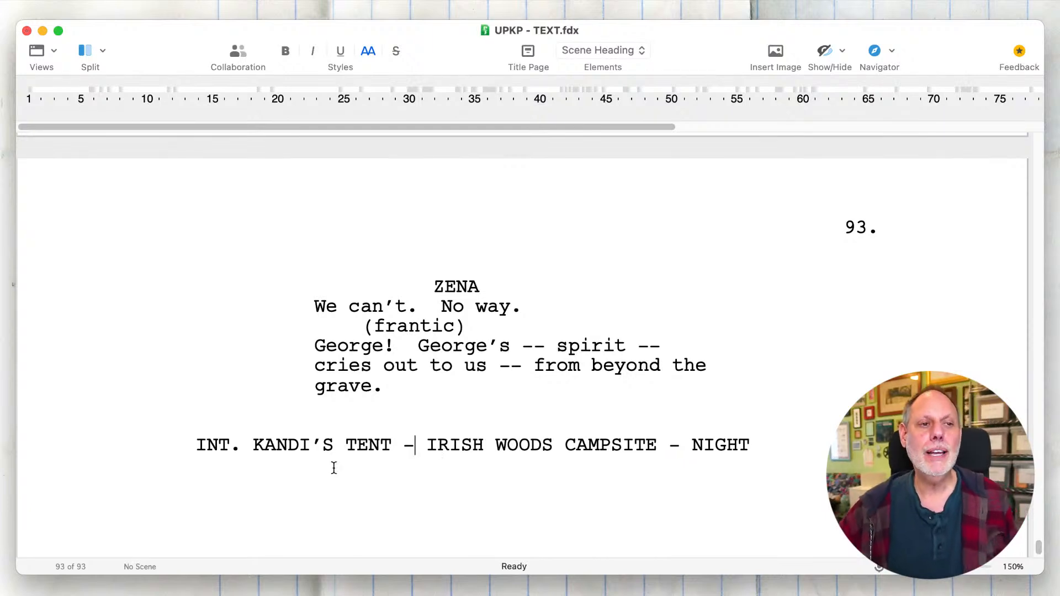
- Examine the specific and general location parts of the tent scene heading, "KANDI'S TENT" and "IRISH WOODS CAMPSITE"
left_click(325, 449)
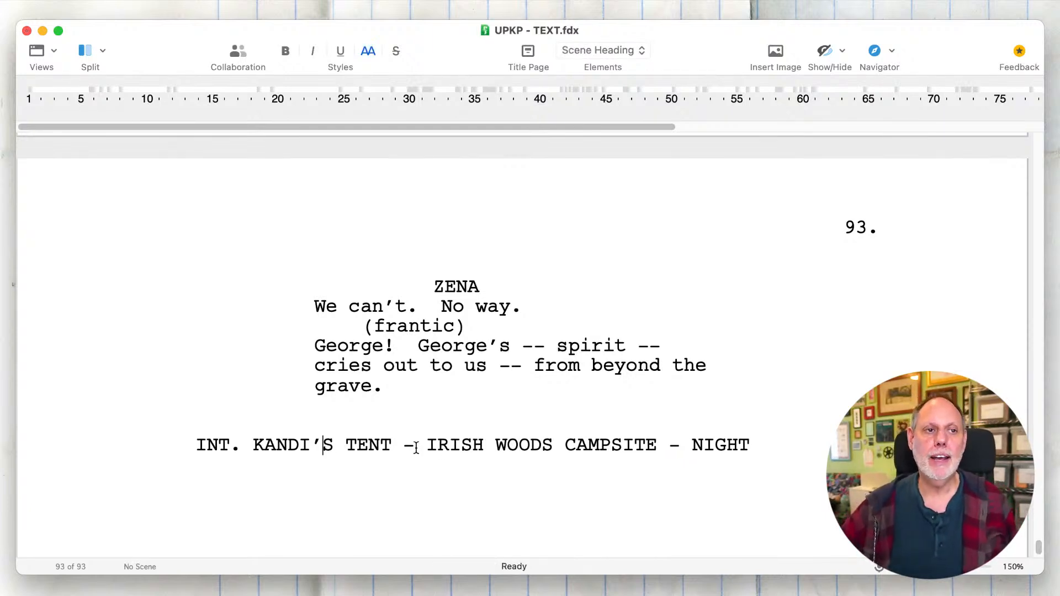
left_click_drag(403, 445, 254, 443)
left_click(254, 444)
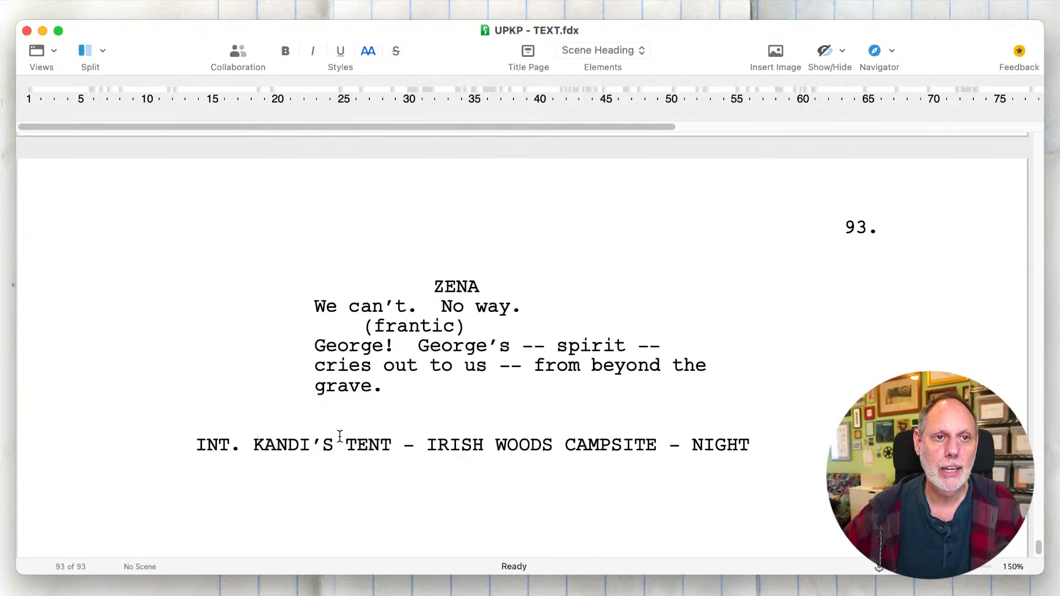
left_click_drag(669, 445, 428, 442)
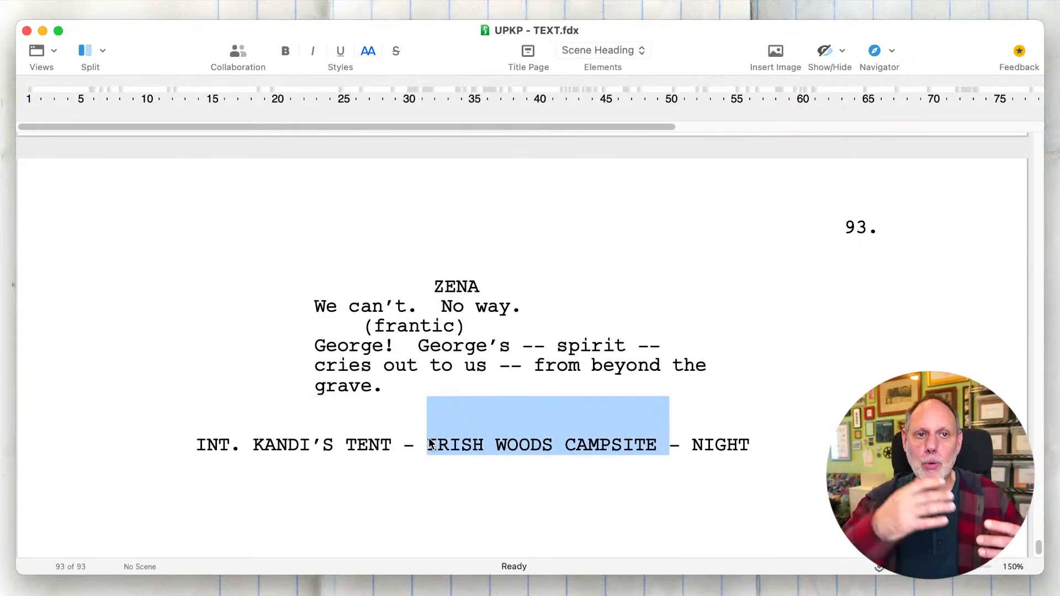
left_click(430, 444)
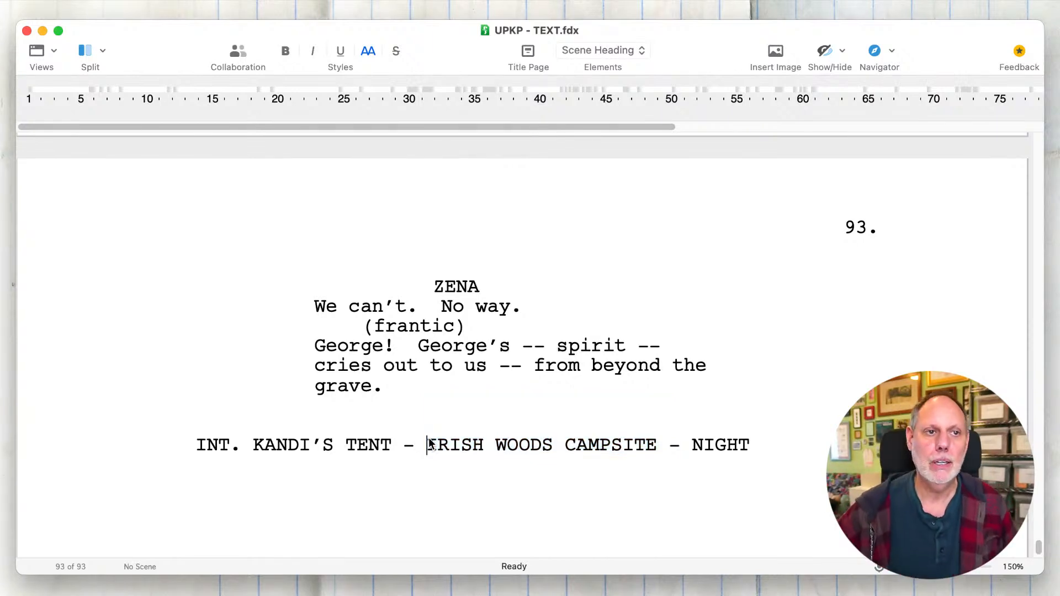
double_click(430, 444)
triple_click(430, 445)
left_click(421, 408)
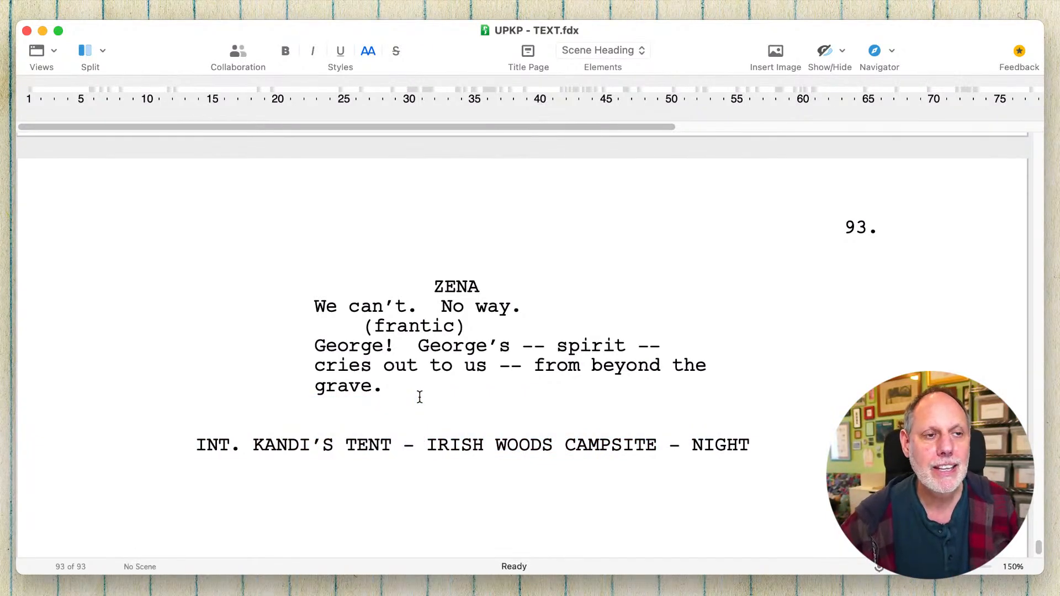
left_click(419, 387)
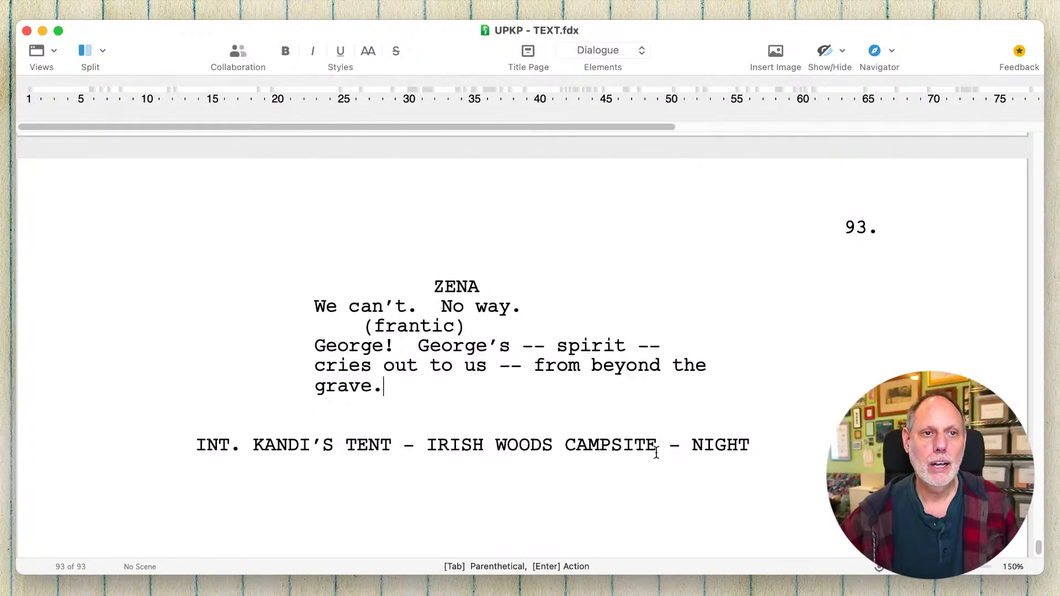
- Try the tent scene heading without "IRISH WOODS", and undo the deletion
left_click(677, 451)
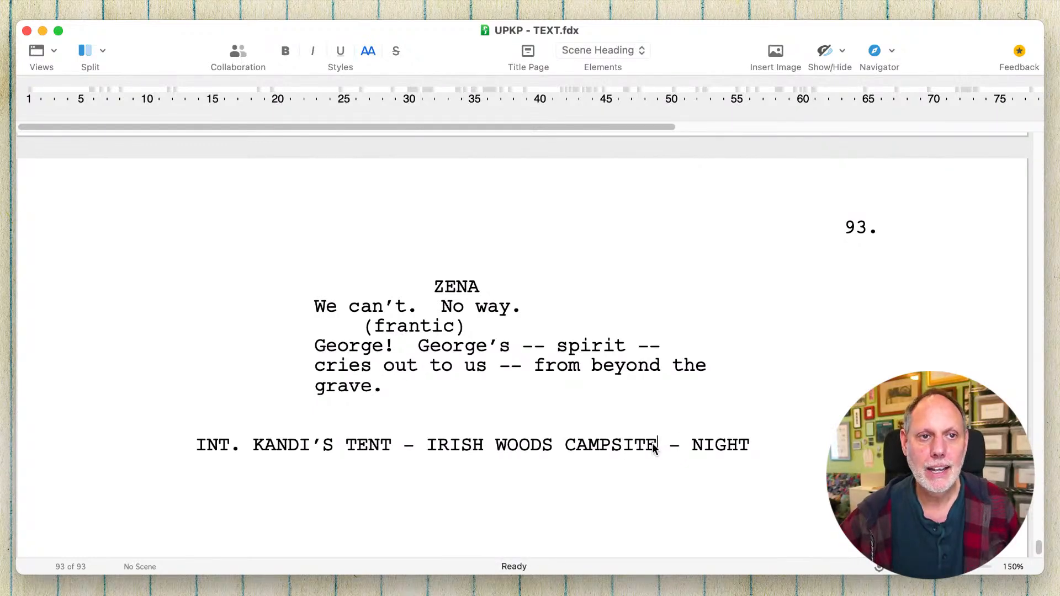
left_click_drag(554, 446, 425, 448)
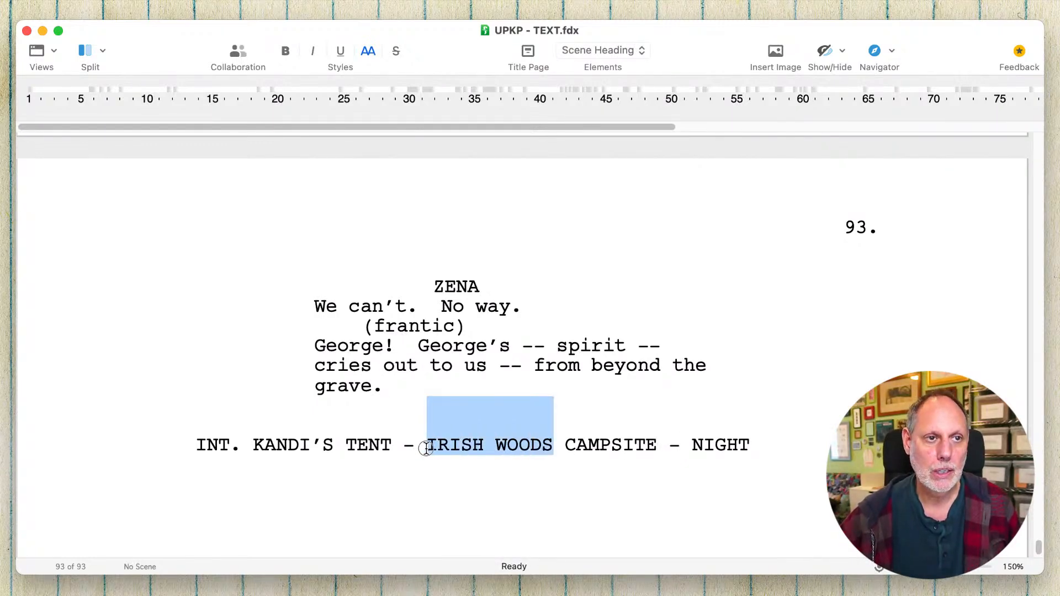
key("BackSpace")
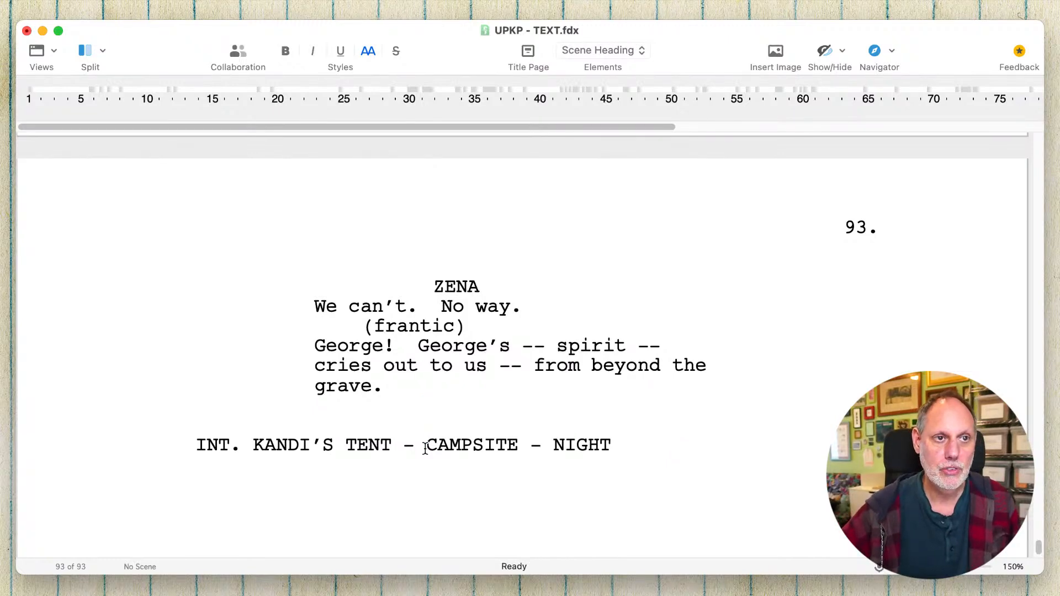
key("super+z")
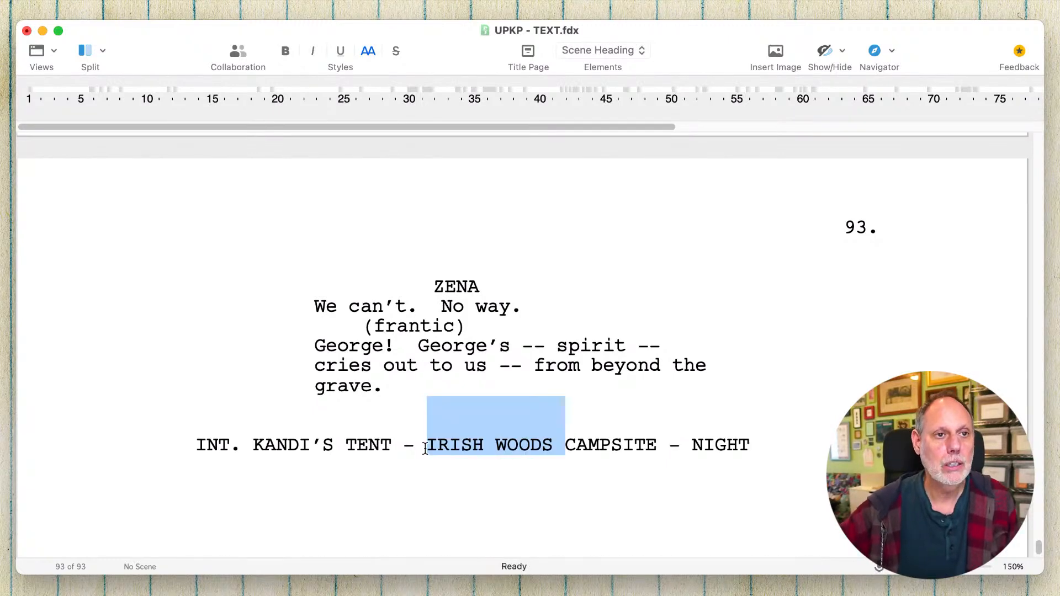
- Delete "CAMPSITE" from the tent scene heading, leaving "INT. KANDI'S TENT - IRISH WOODS - NIGHT"
double_click(626, 447)
key("BackSpace")
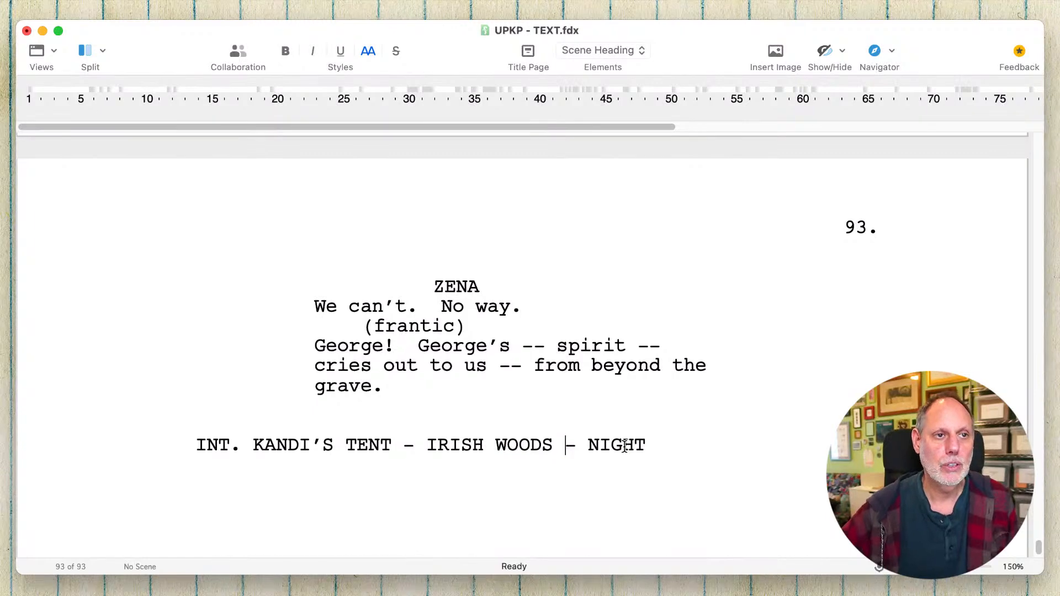
scroll(596, 487, "down", 1)
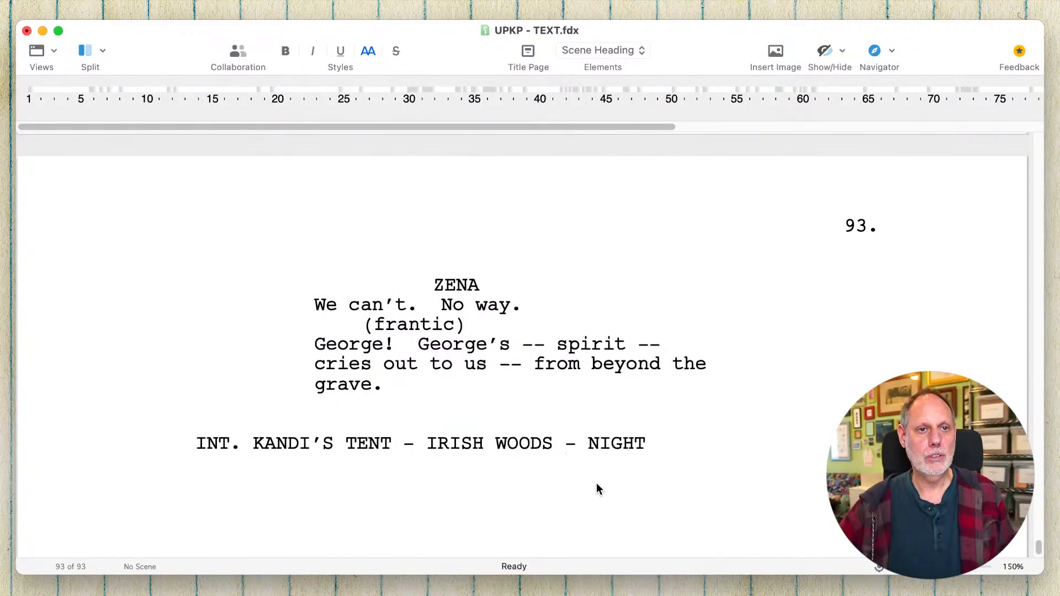